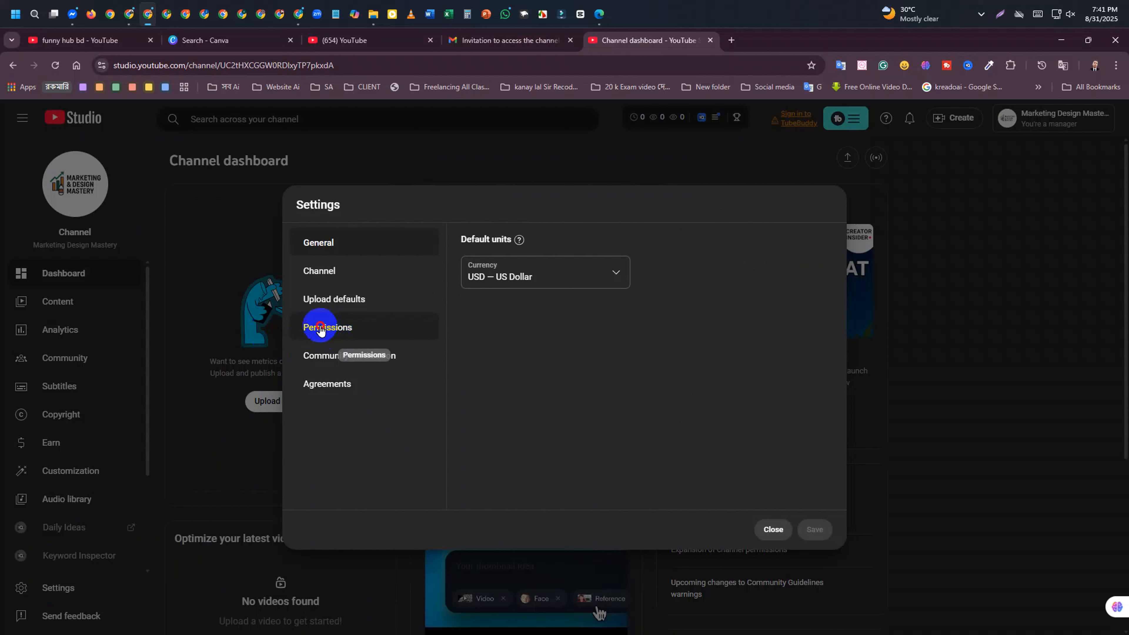
# Examine the access roles offered for inviting someone in the channel's permission settings, then close the settings
pyautogui.click(321, 329)
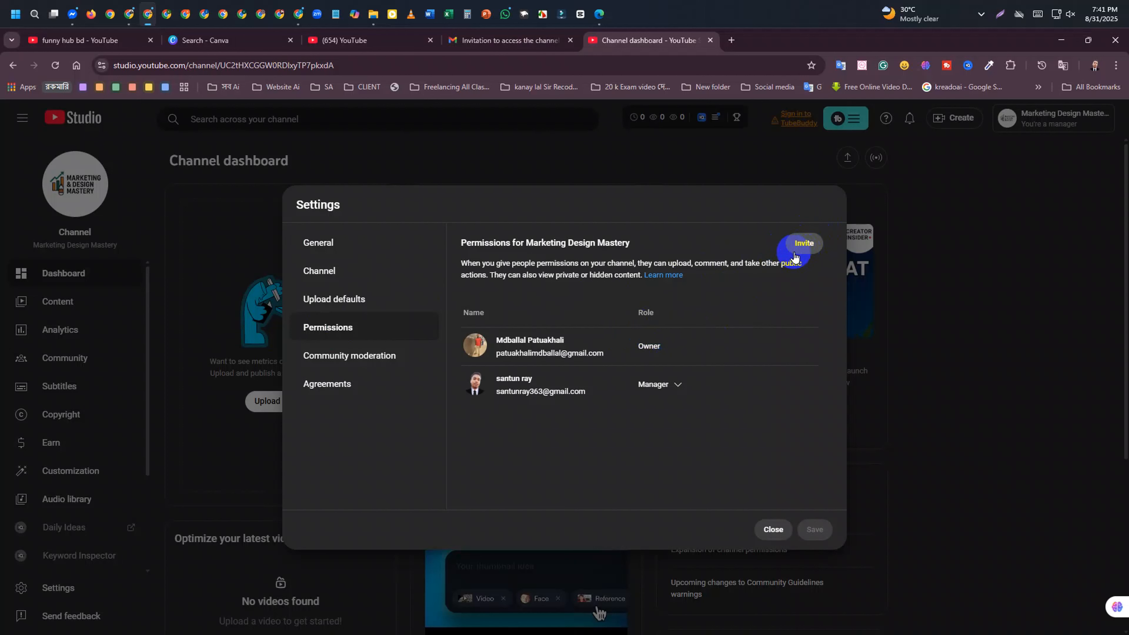
pyautogui.click(805, 244)
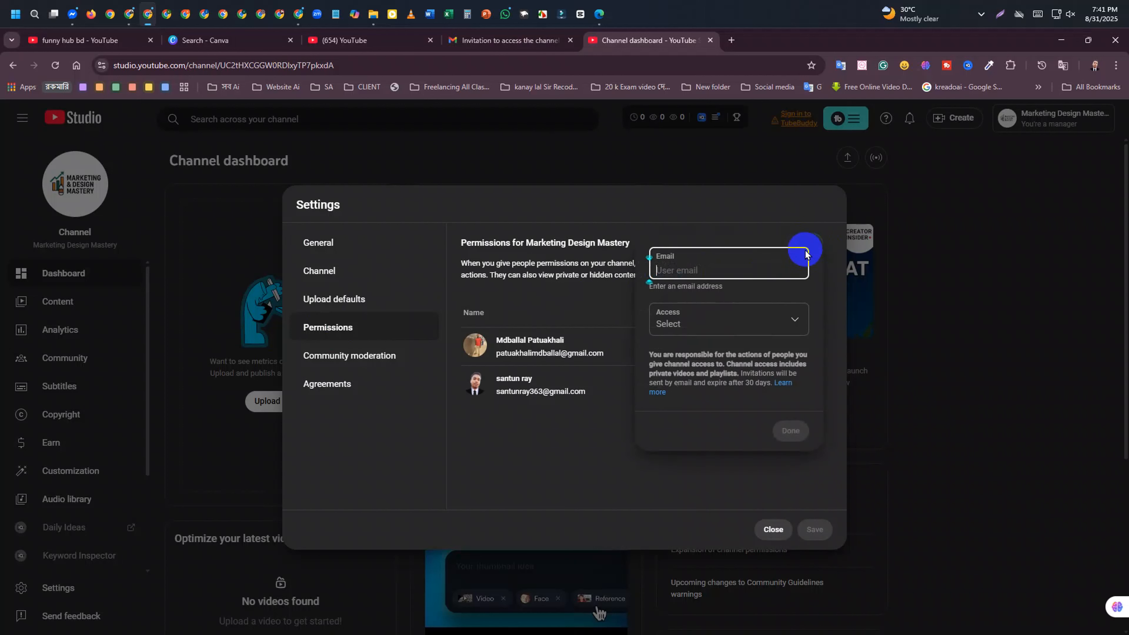
pyautogui.click(728, 321)
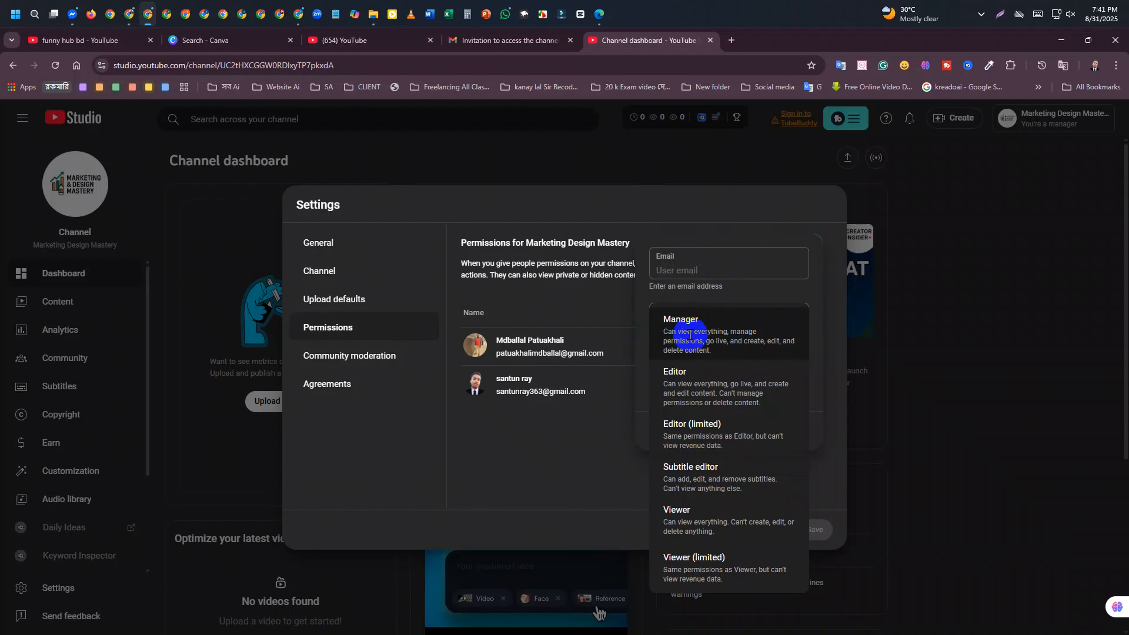
pyautogui.click(610, 307)
pyautogui.click(599, 460)
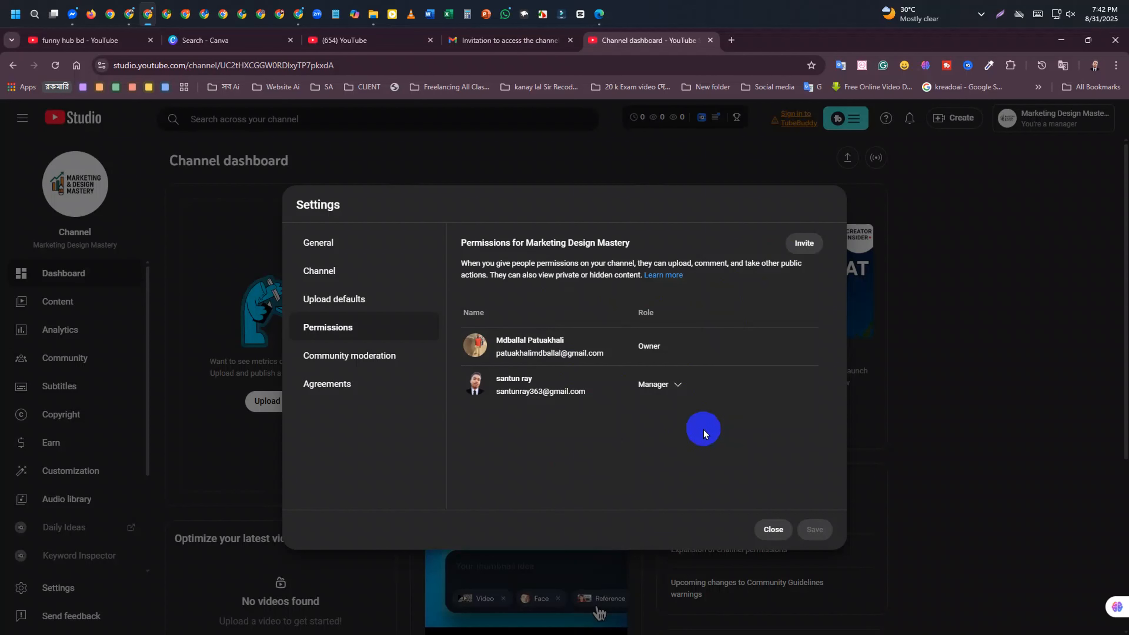
pyautogui.click(764, 527)
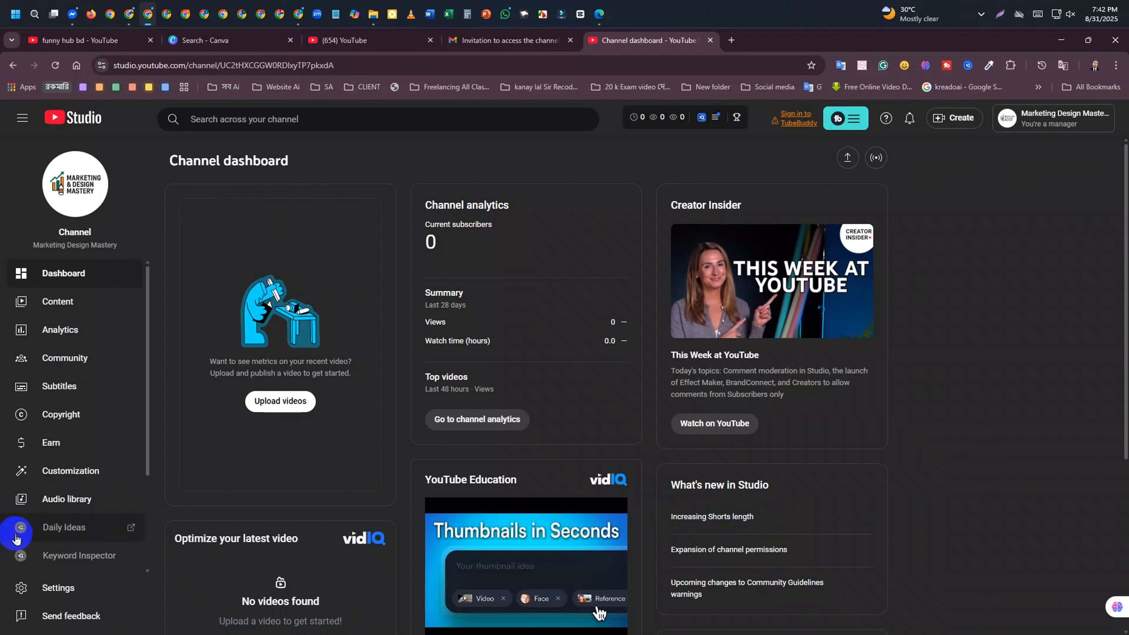
# Review the people and roles listed in the channel's permission settings and close the settings again
pyautogui.click(39, 581)
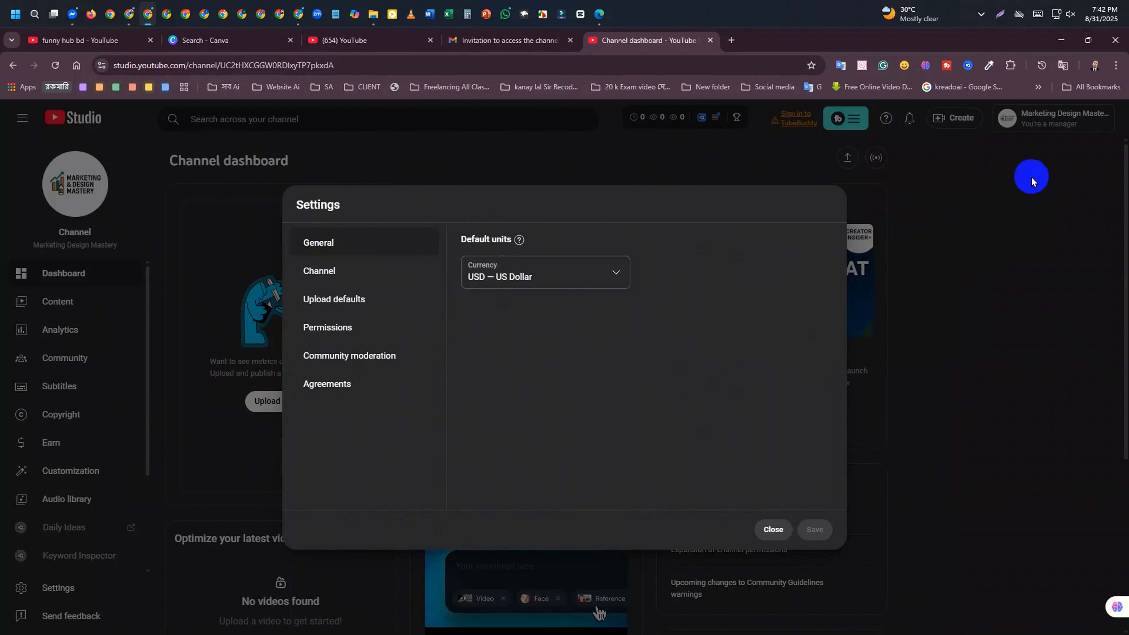
pyautogui.click(321, 332)
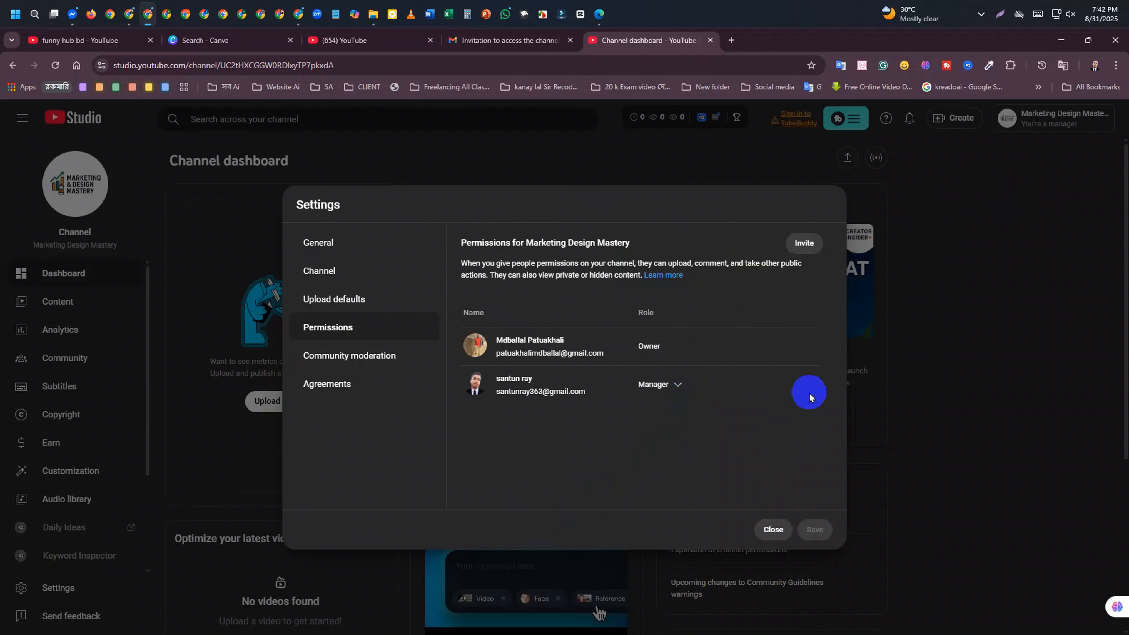
pyautogui.click(773, 529)
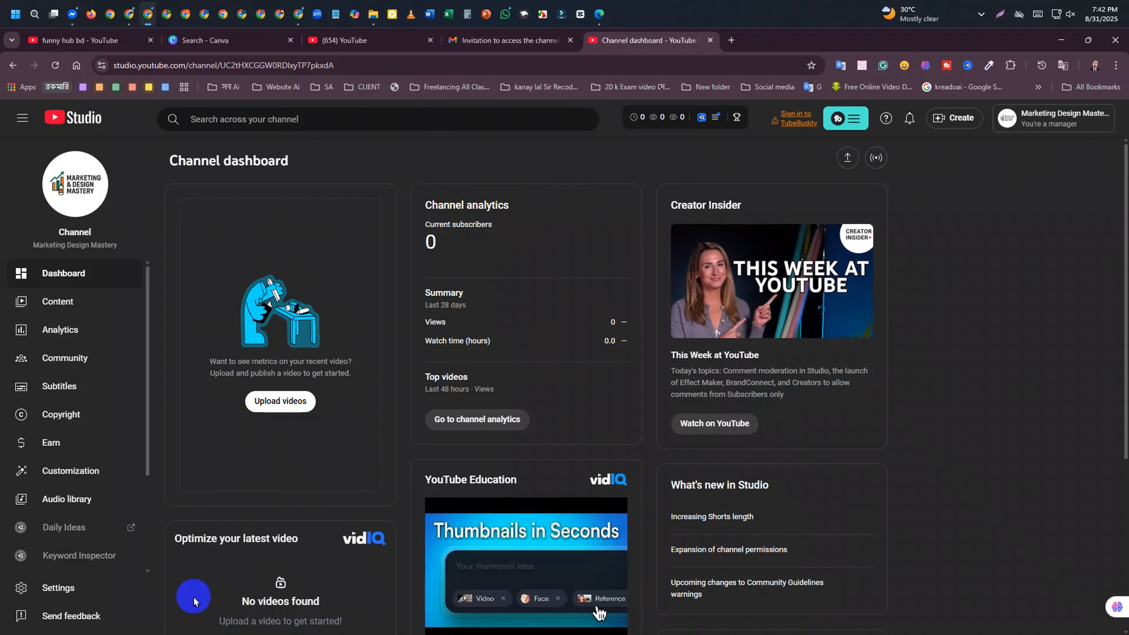
pyautogui.click(63, 587)
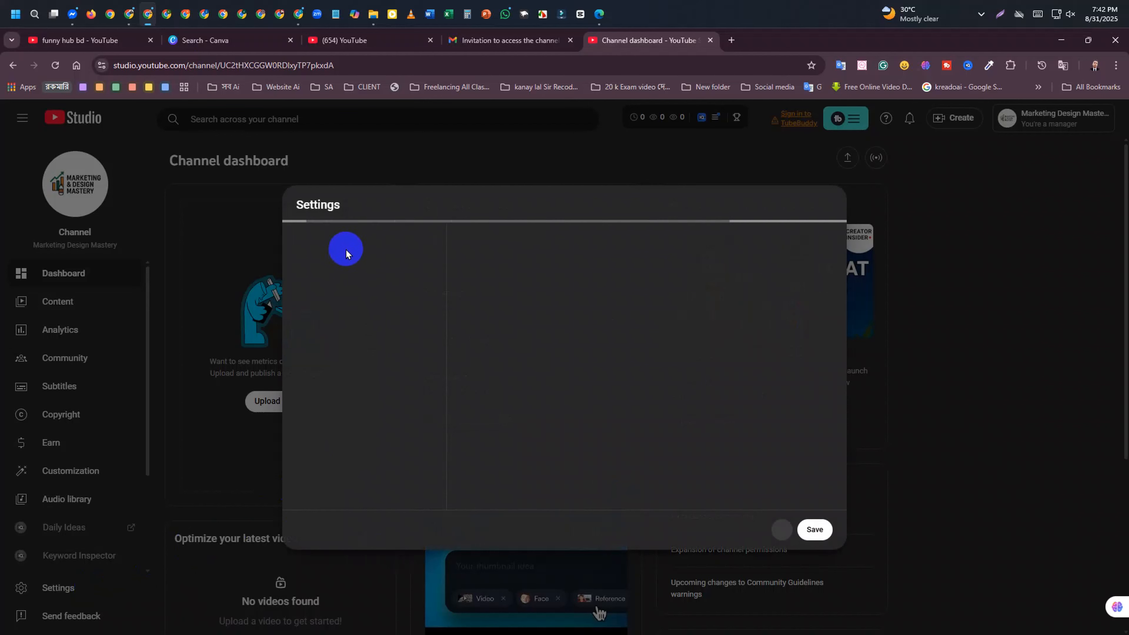
pyautogui.click(772, 530)
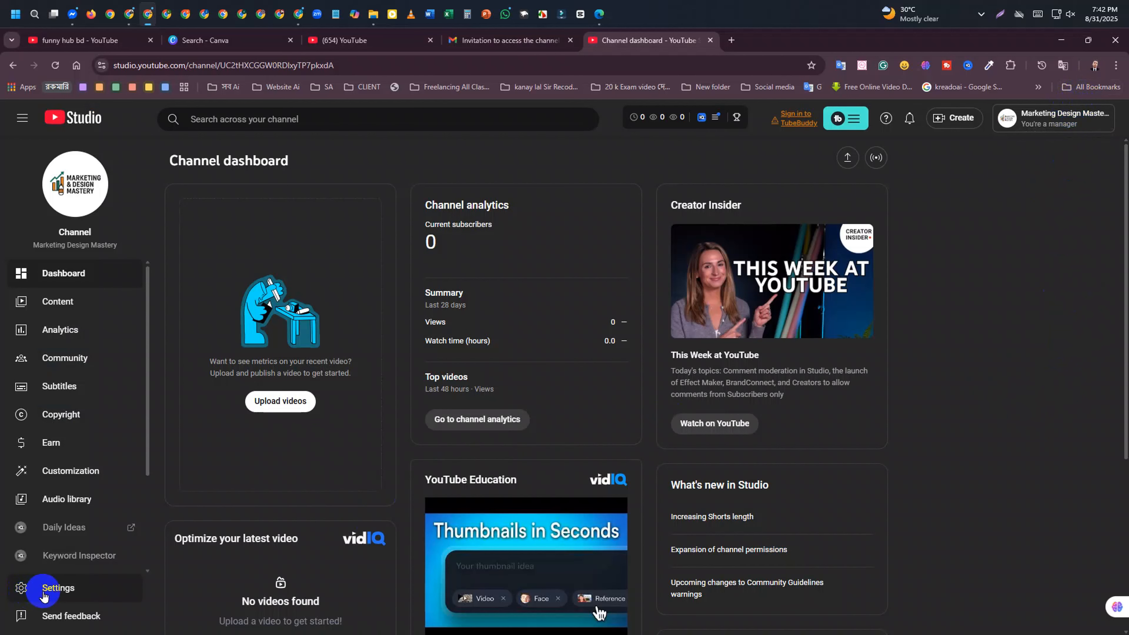
# Start a new invitation in the channel's permission settings and set its access to Manager
pyautogui.click(53, 594)
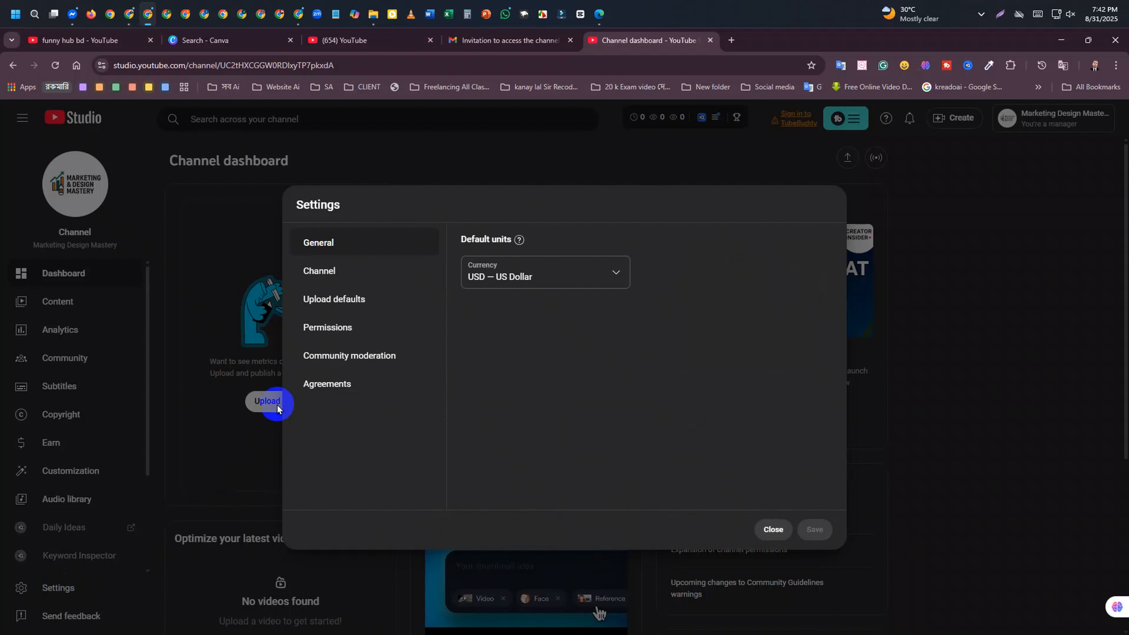
pyautogui.click(322, 337)
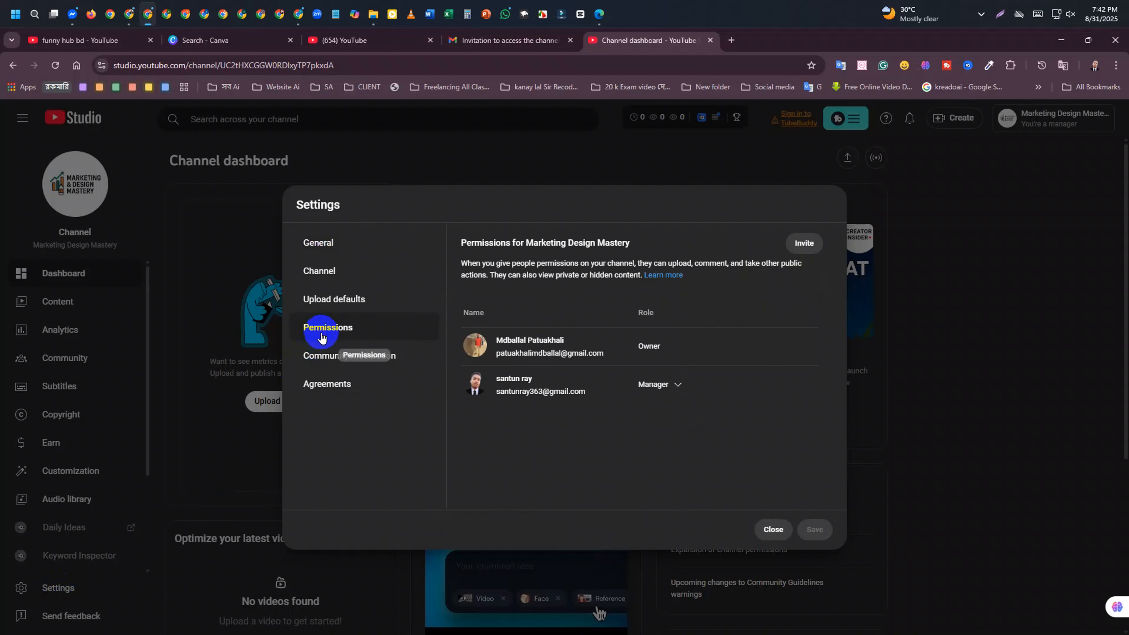
pyautogui.click(810, 245)
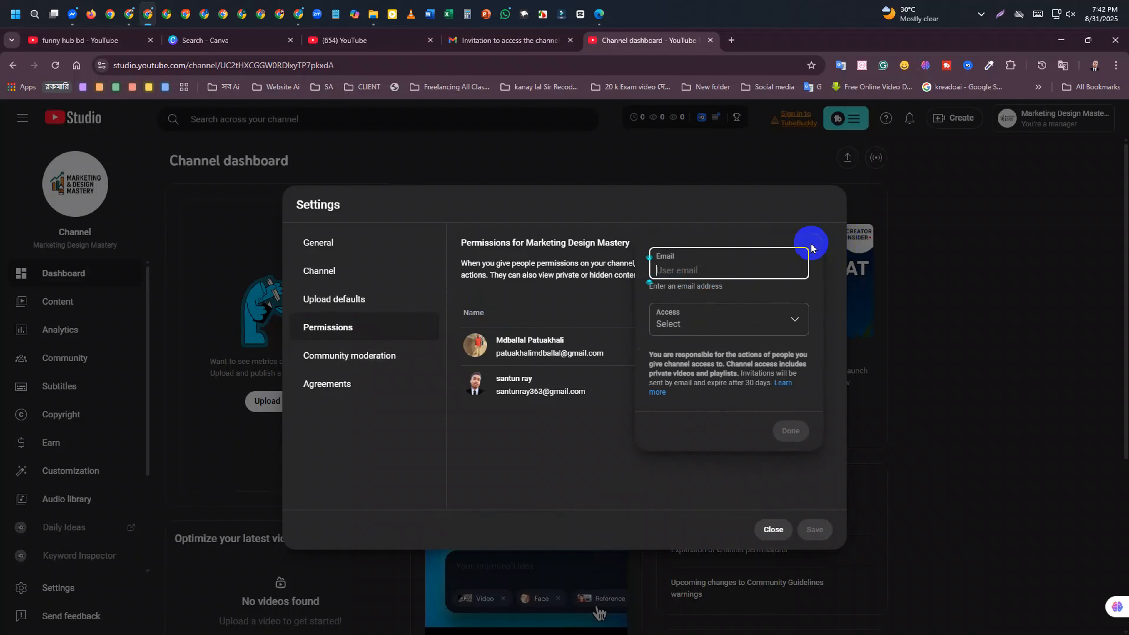
pyautogui.click(723, 272)
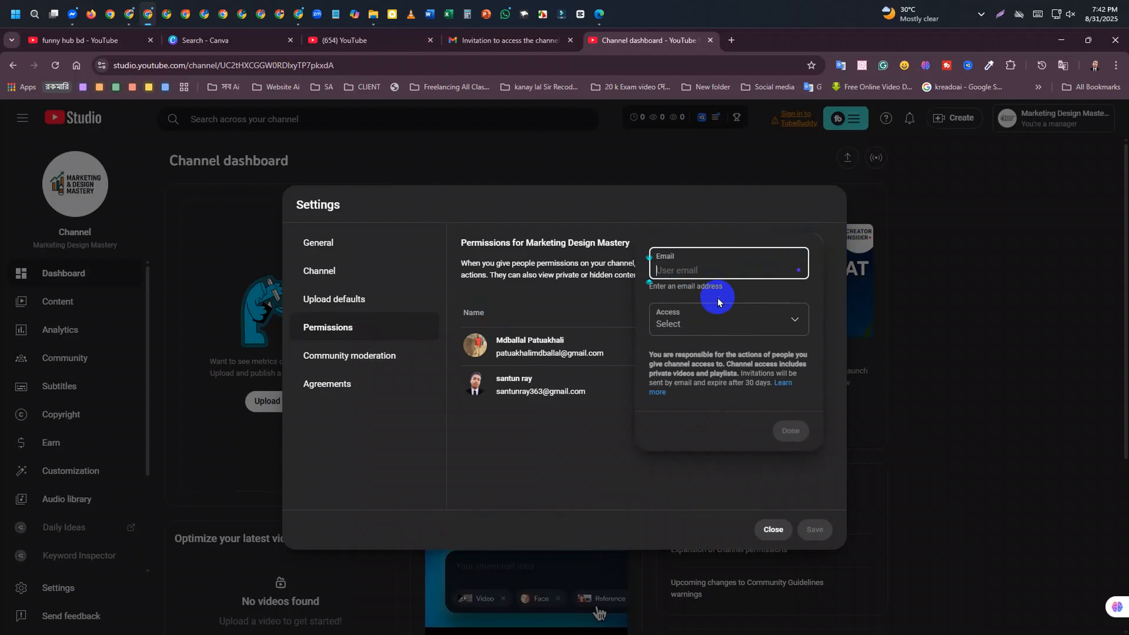
pyautogui.click(706, 320)
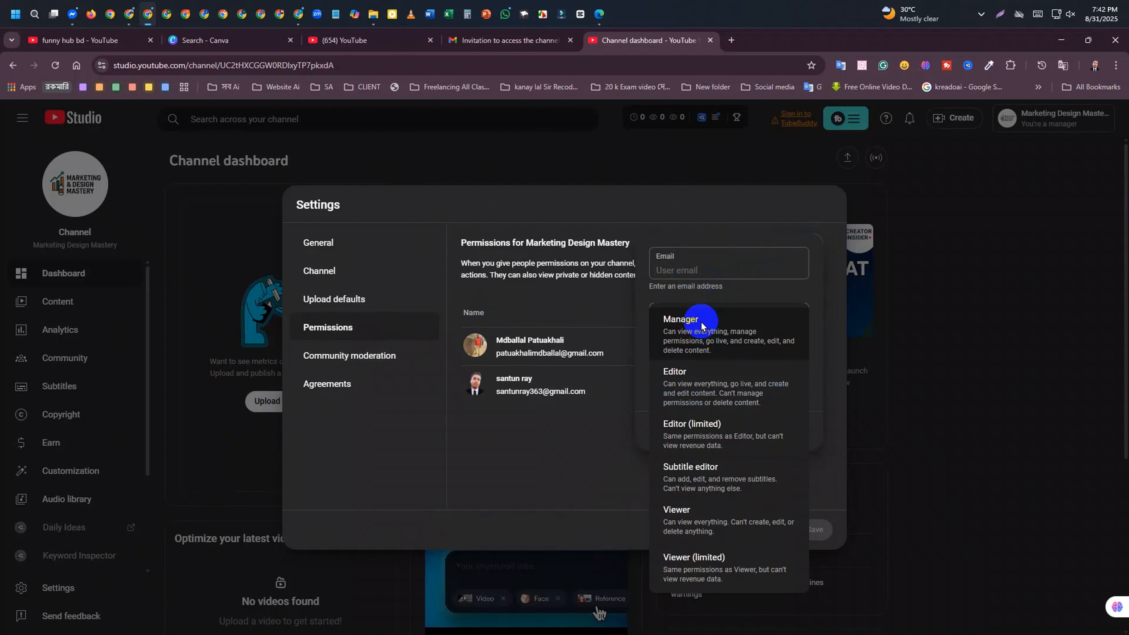
pyautogui.click(680, 331)
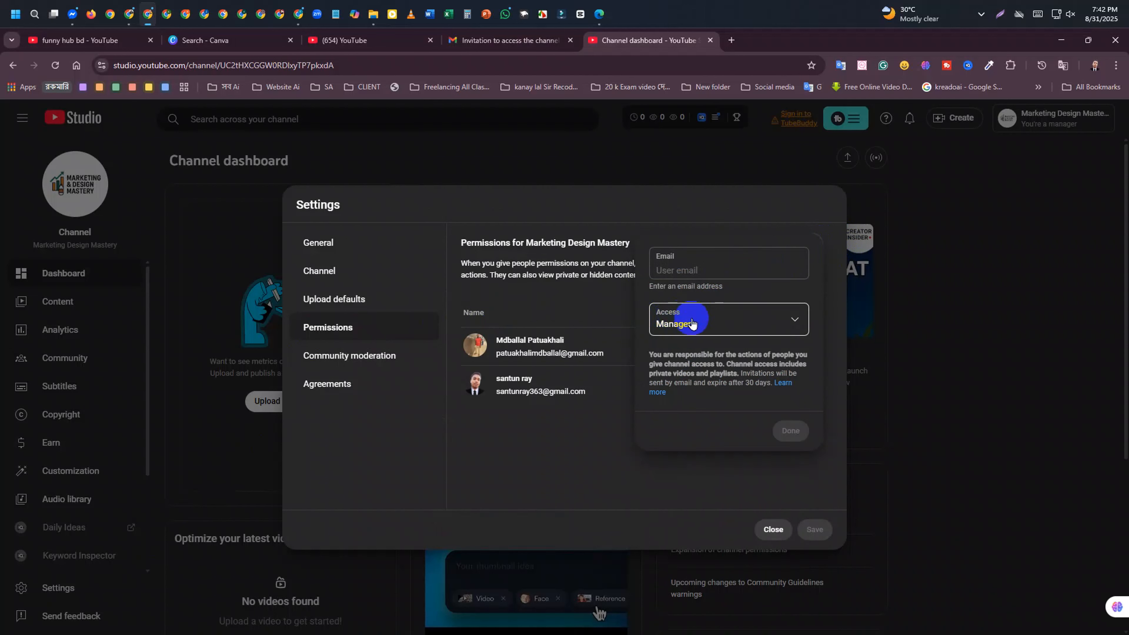
# Compare the access roles in the invitation form, keep Manager selected, and dismiss the form without sending the invitation
pyautogui.click(704, 334)
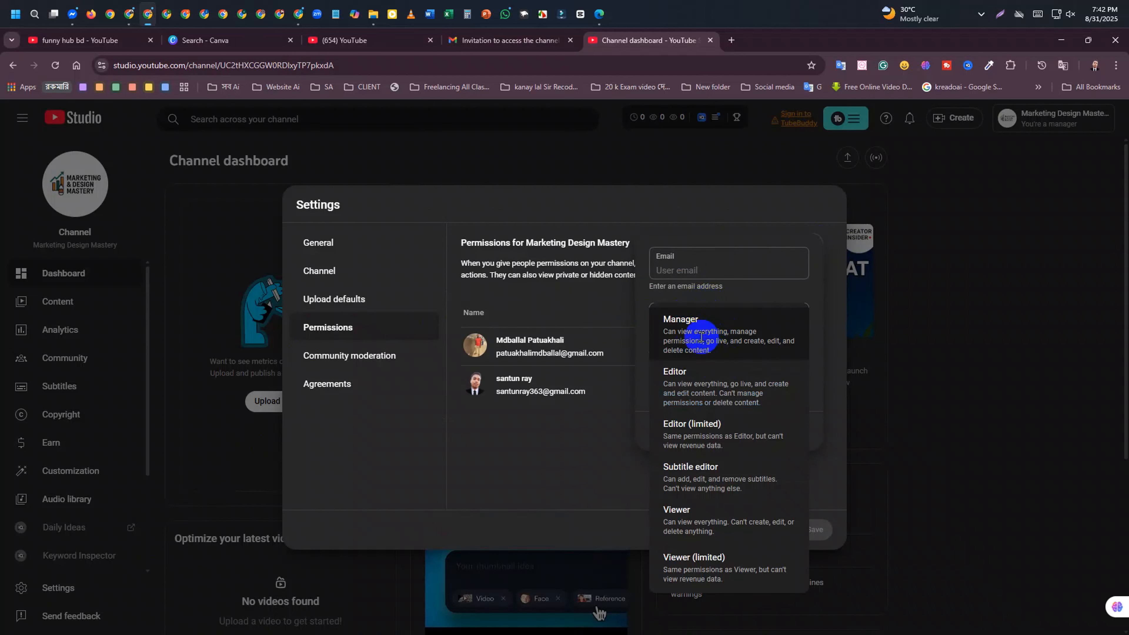
pyautogui.click(701, 337)
pyautogui.click(717, 321)
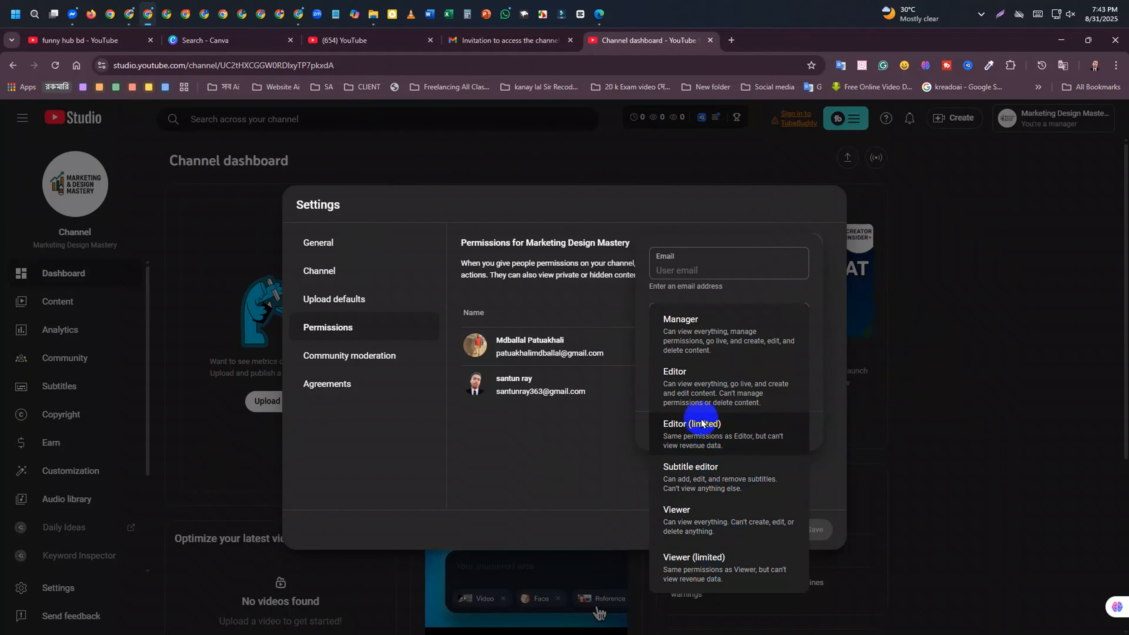
pyautogui.click(715, 331)
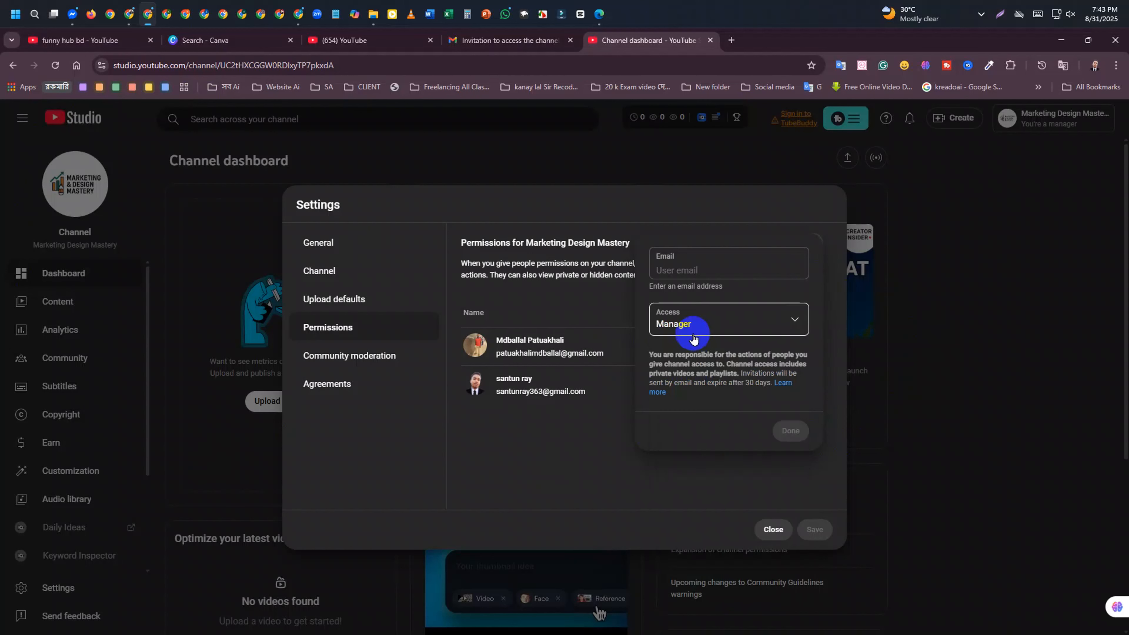
pyautogui.click(729, 333)
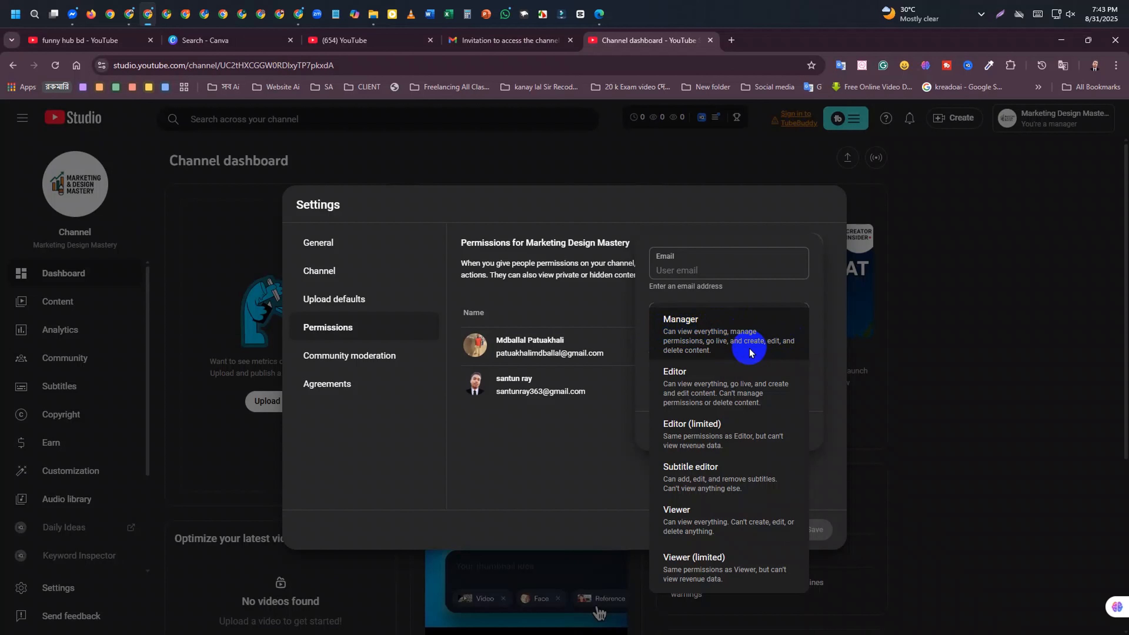
pyautogui.click(715, 329)
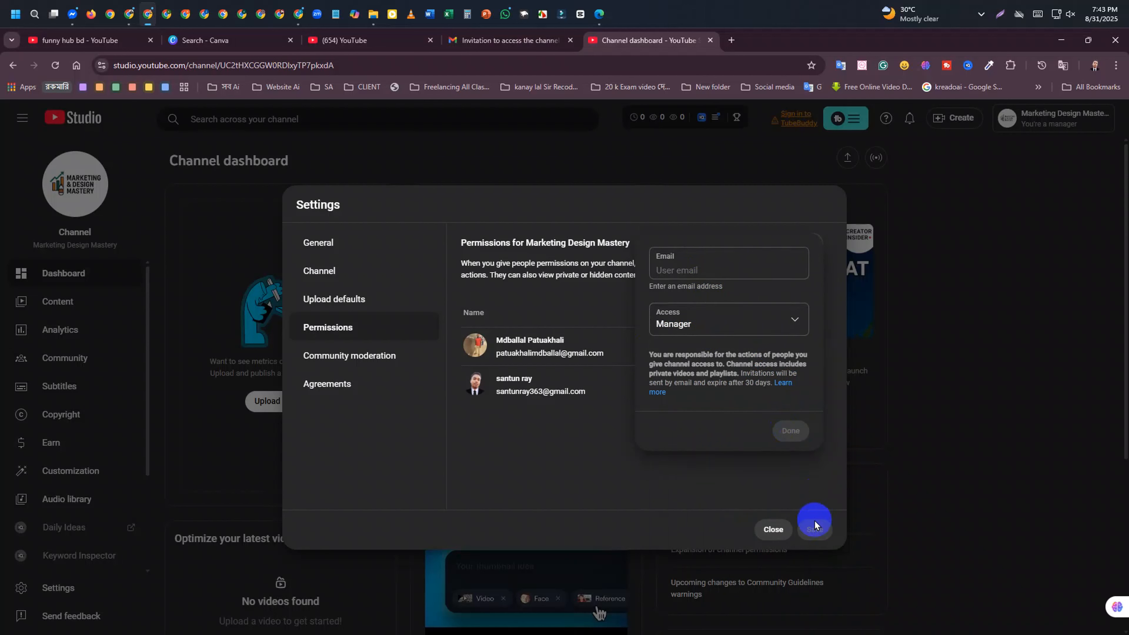
pyautogui.click(934, 256)
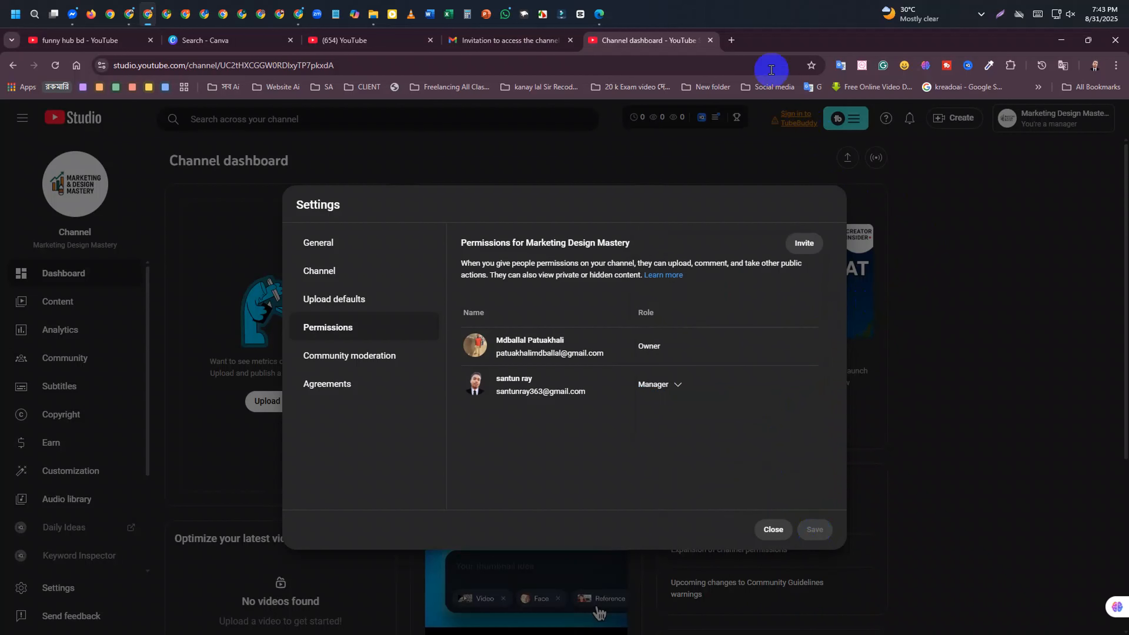
# Switch to Gmail and open YouTube's invitation to access the Marketing Design Mastery channel from the inbox
pyautogui.click(511, 40)
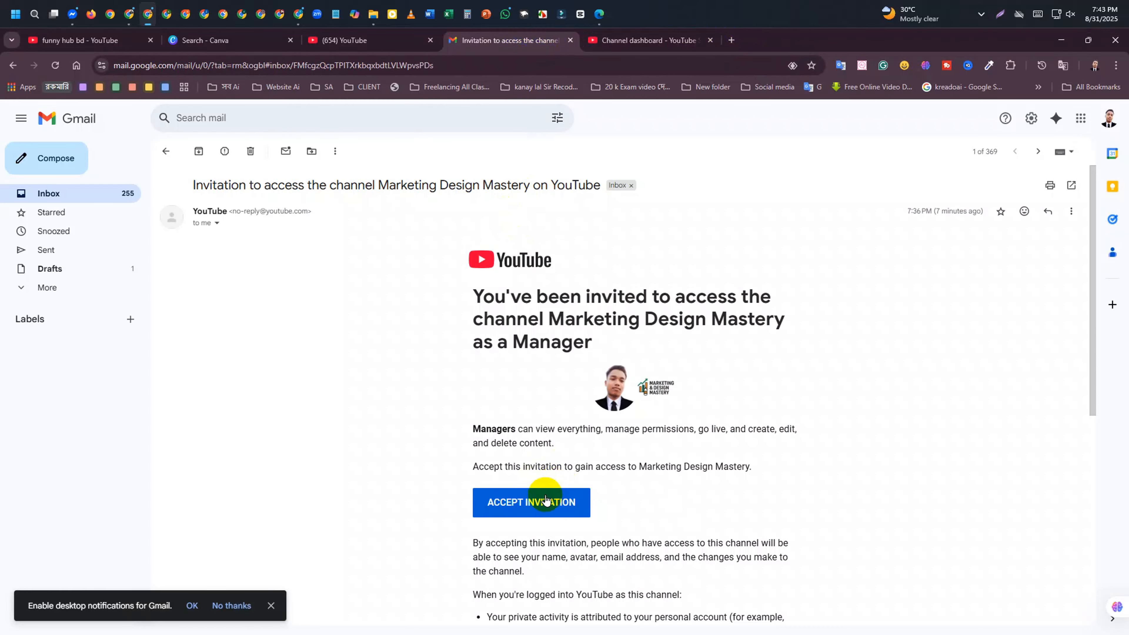
pyautogui.click(165, 152)
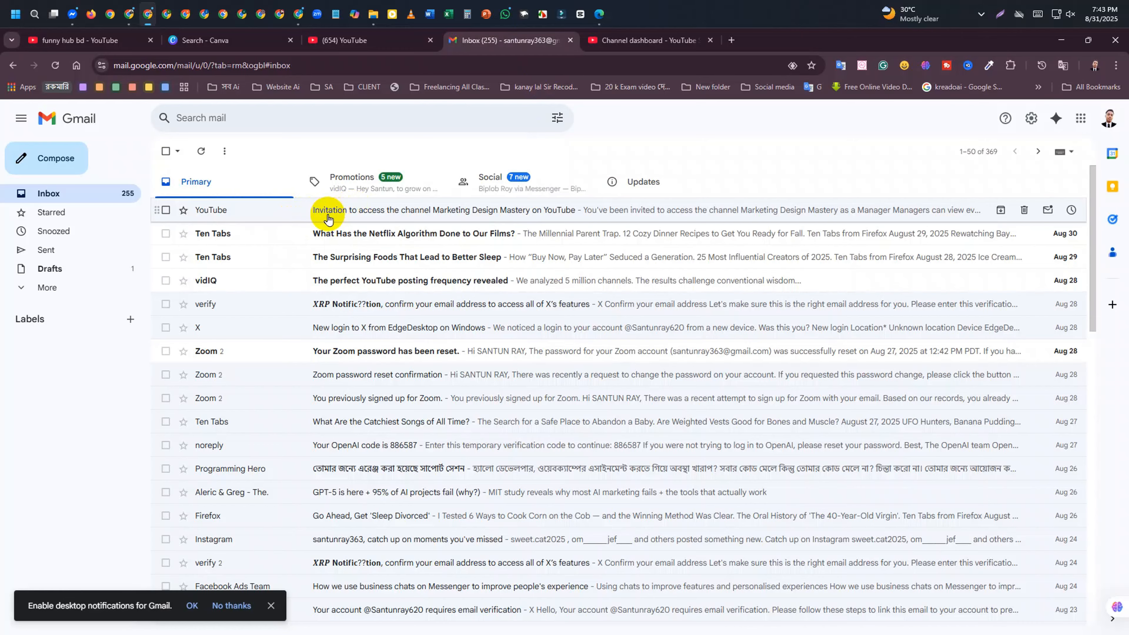
pyautogui.click(327, 218)
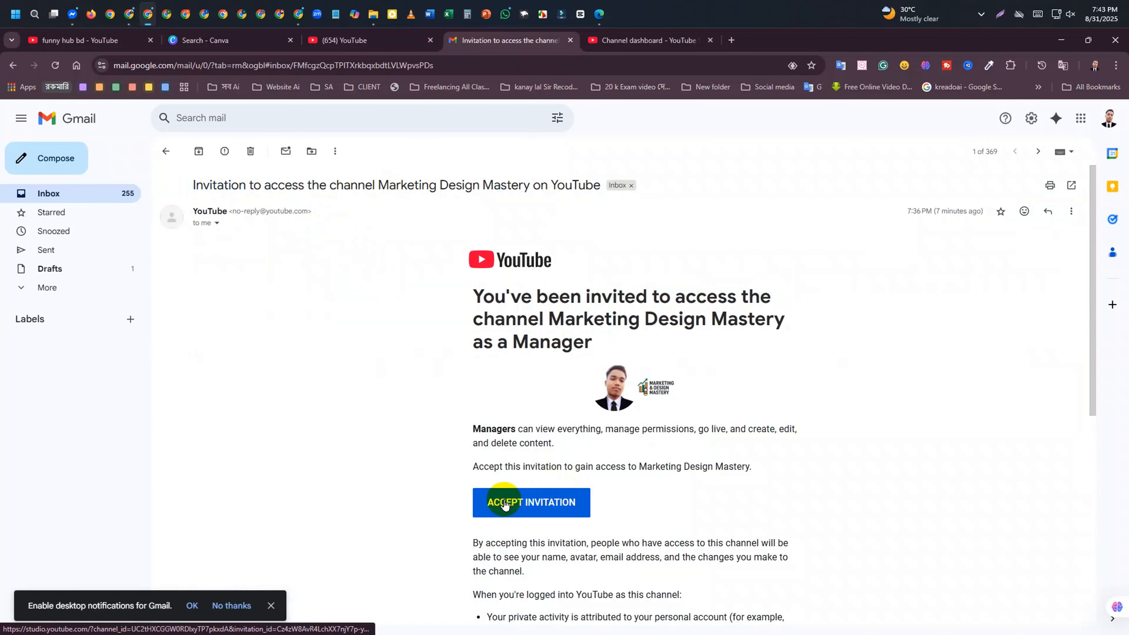
# Return to YouTube Studio, close the settings, and view the list of channels available for switching accounts
pyautogui.click(649, 40)
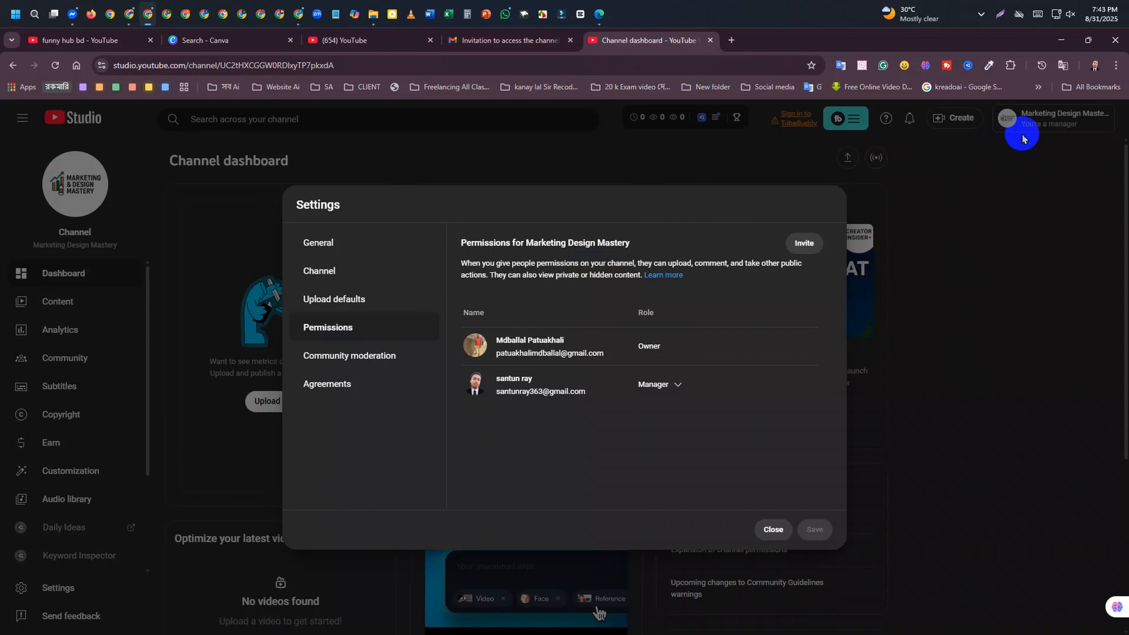
pyautogui.click(773, 530)
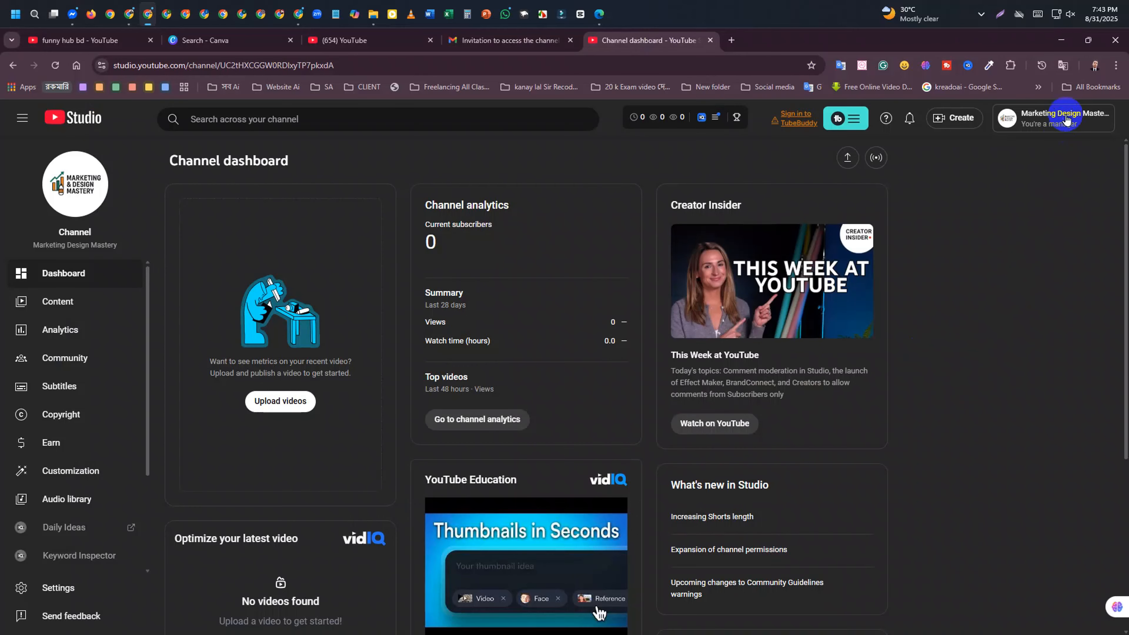
pyautogui.click(88, 119)
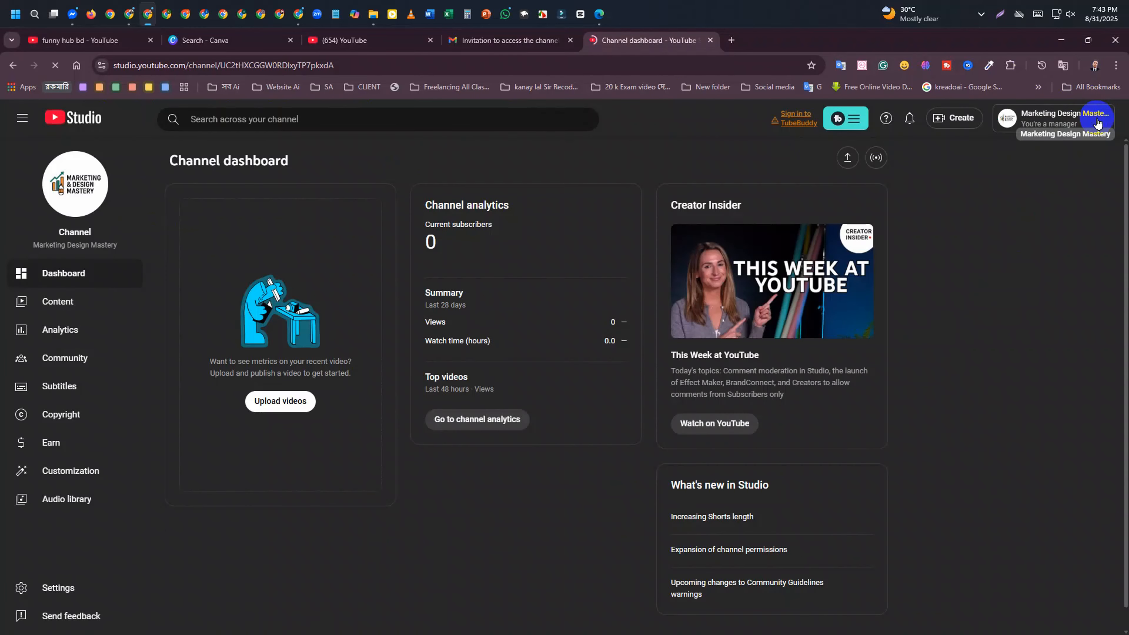
pyautogui.click(1092, 128)
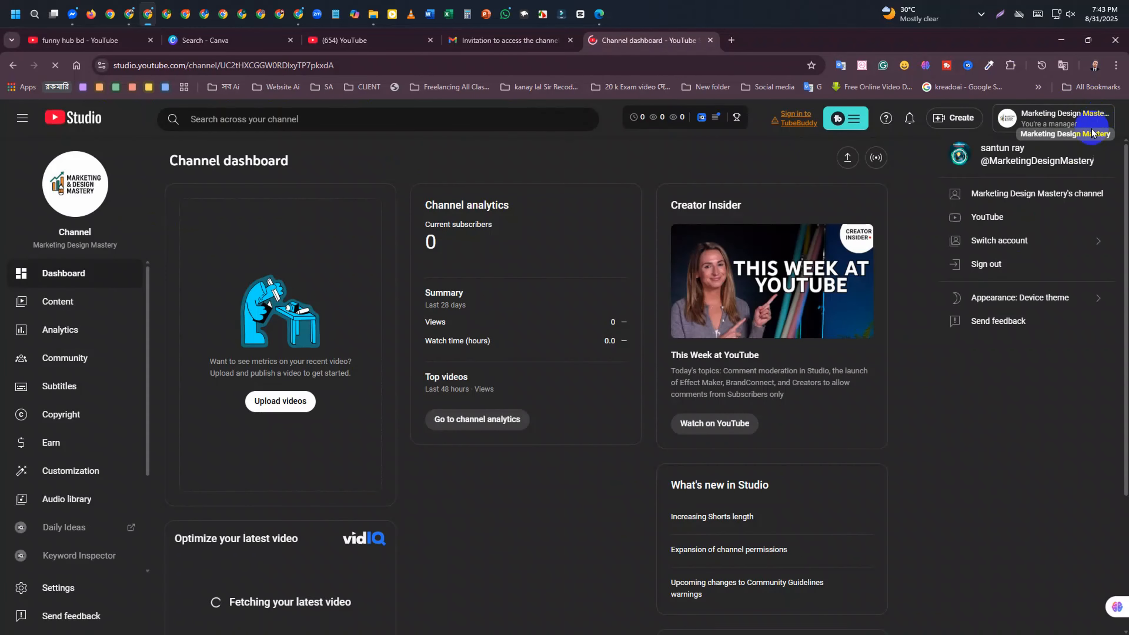
pyautogui.click(1001, 241)
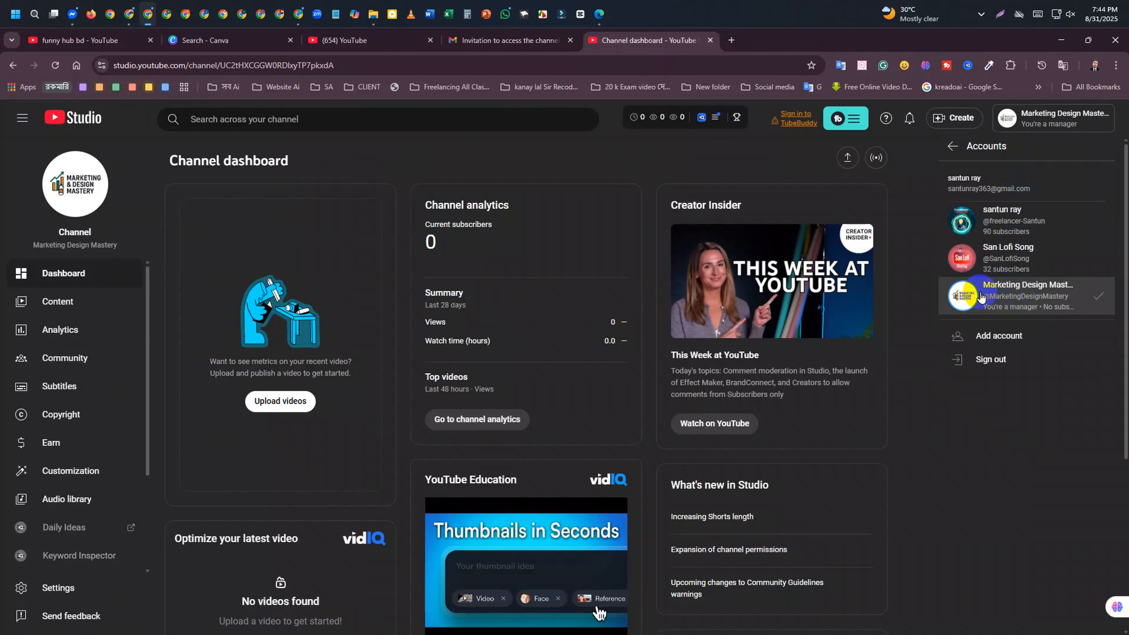
pyautogui.click(990, 424)
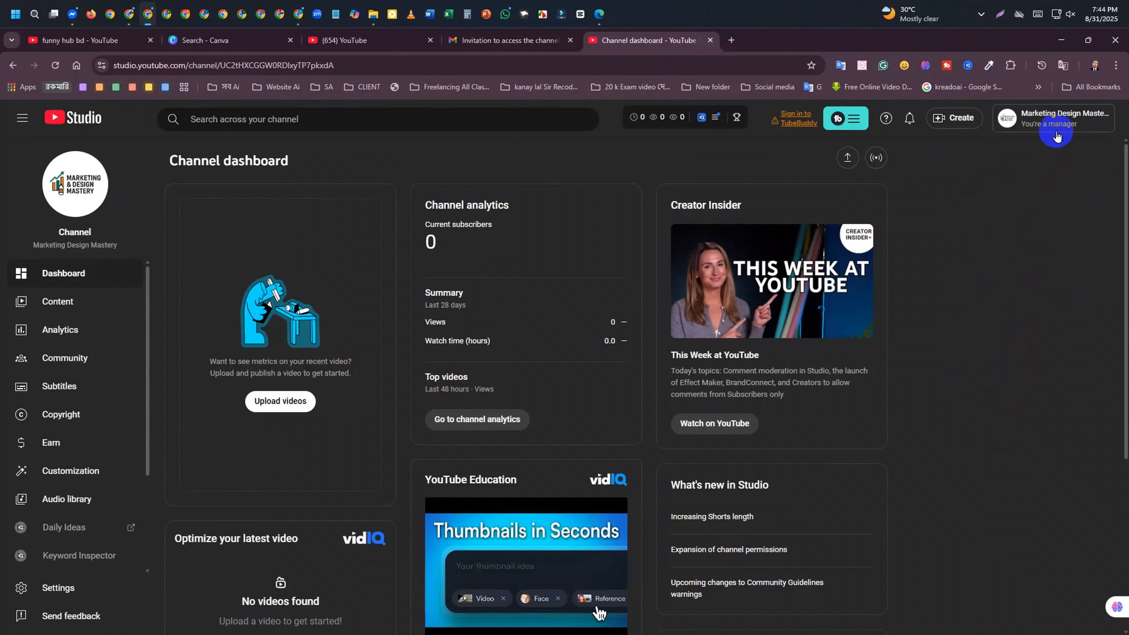
pyautogui.click(1062, 121)
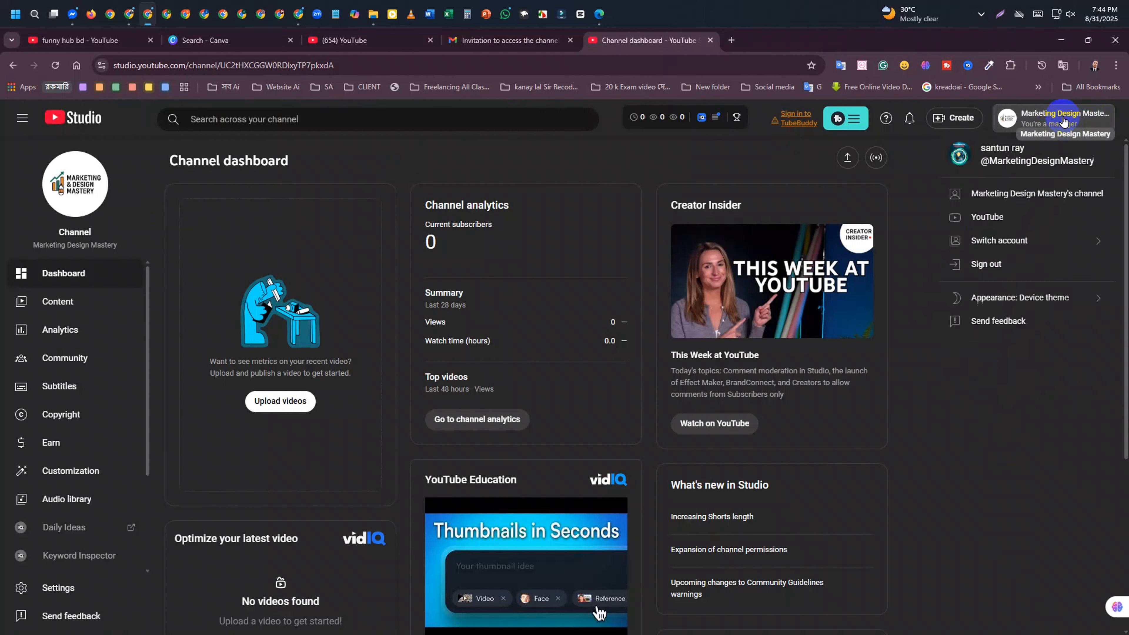
pyautogui.click(911, 156)
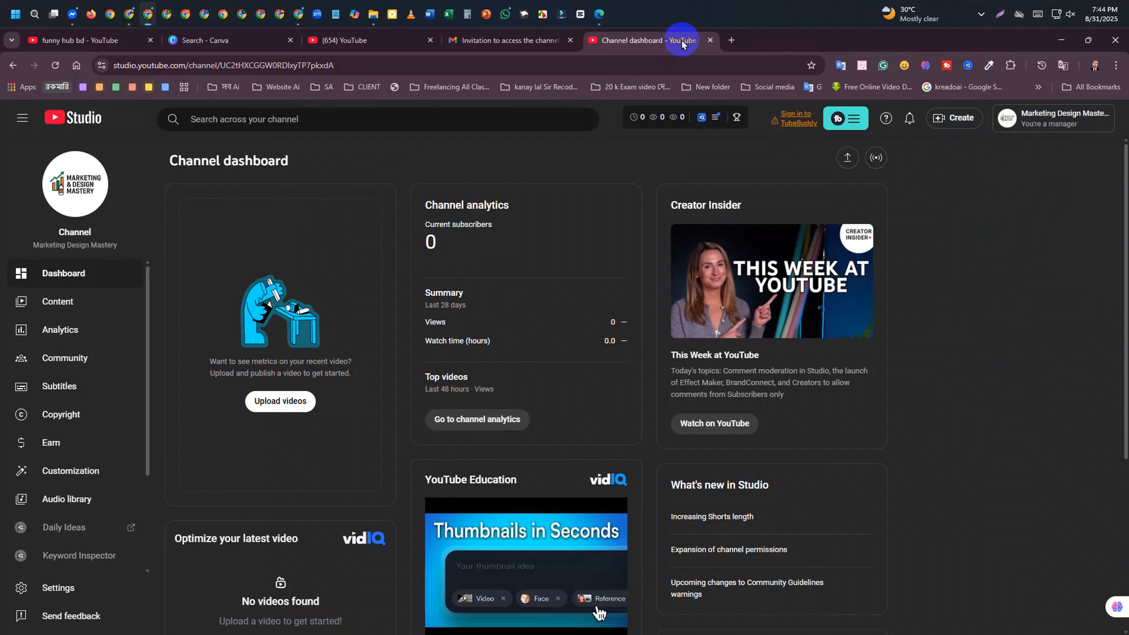
# Replace the YouTube Studio page with a new browser tab and open the YouTube home page in it
pyautogui.click(724, 40)
pyautogui.click(719, 39)
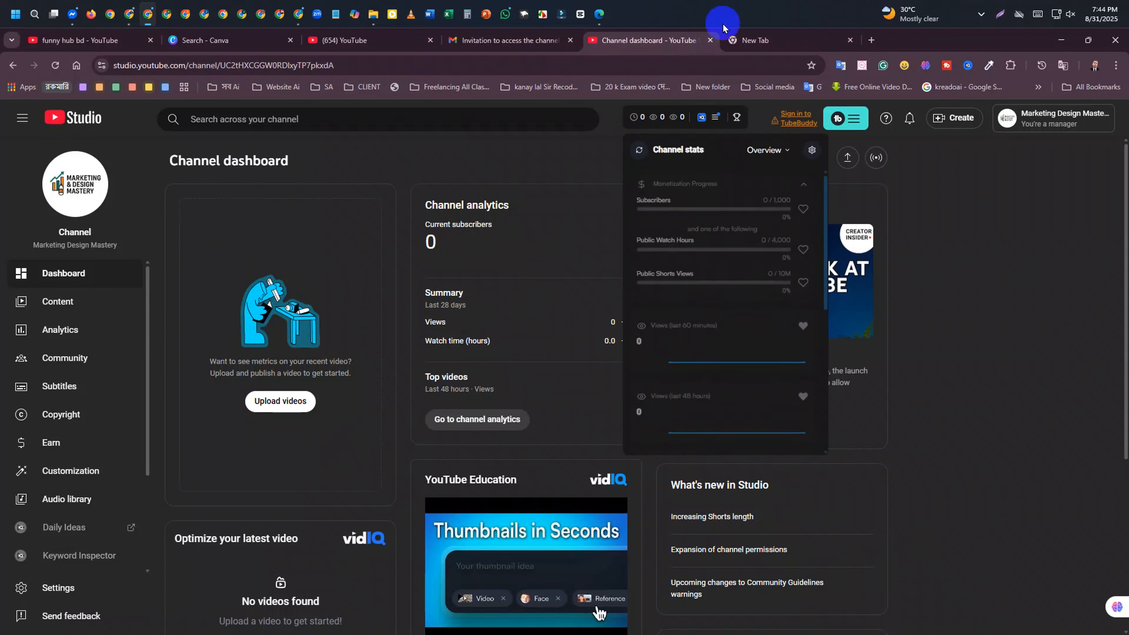
pyautogui.click(710, 40)
pyautogui.click(404, 342)
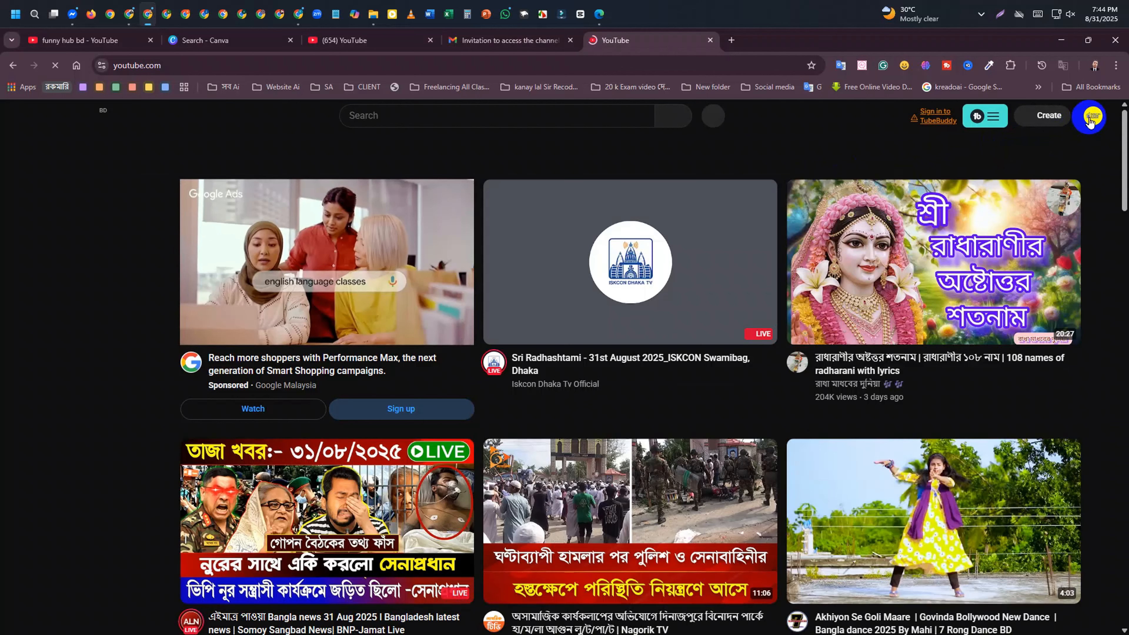
# Browse YouTube's display languages and choose English (US) for the Marketing Design Mastery account
pyautogui.click(1093, 116)
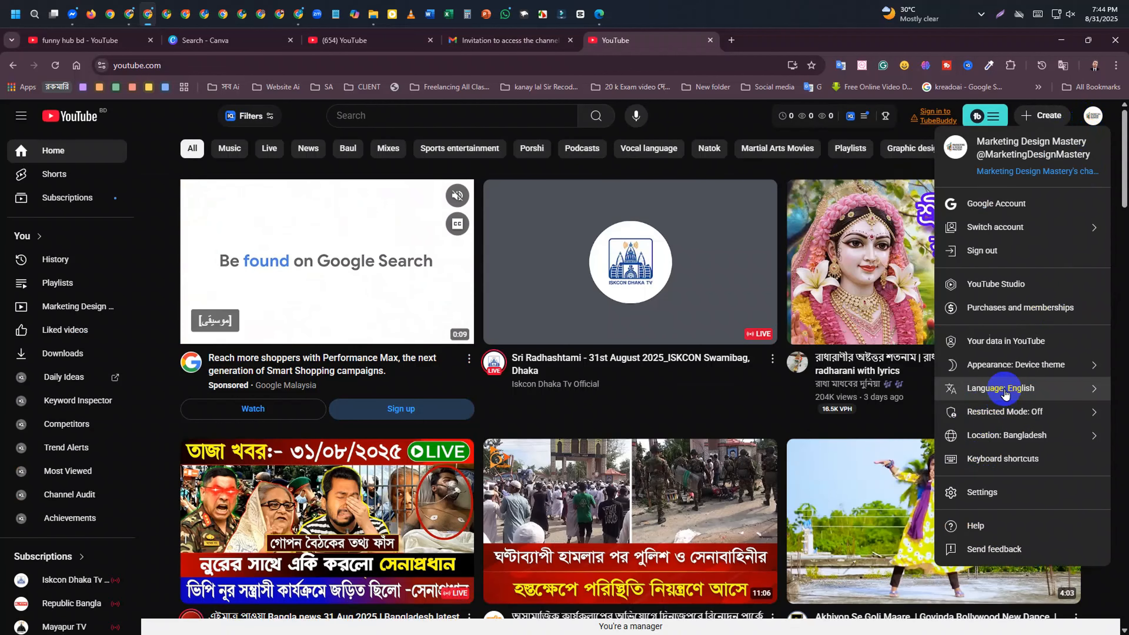
pyautogui.click(1091, 115)
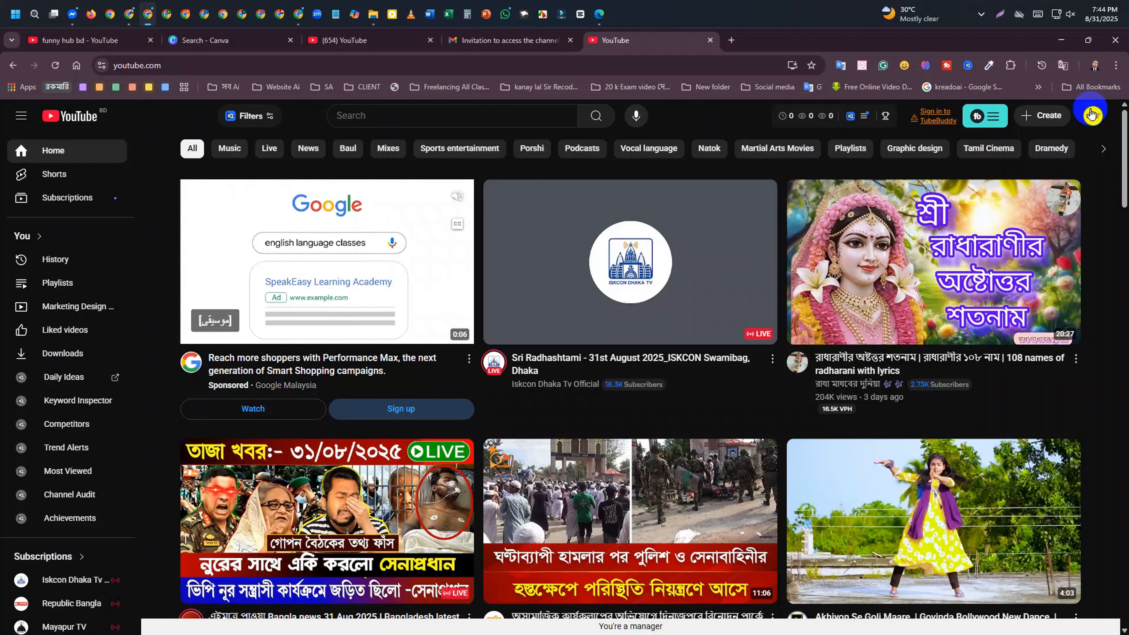
pyautogui.click(1094, 126)
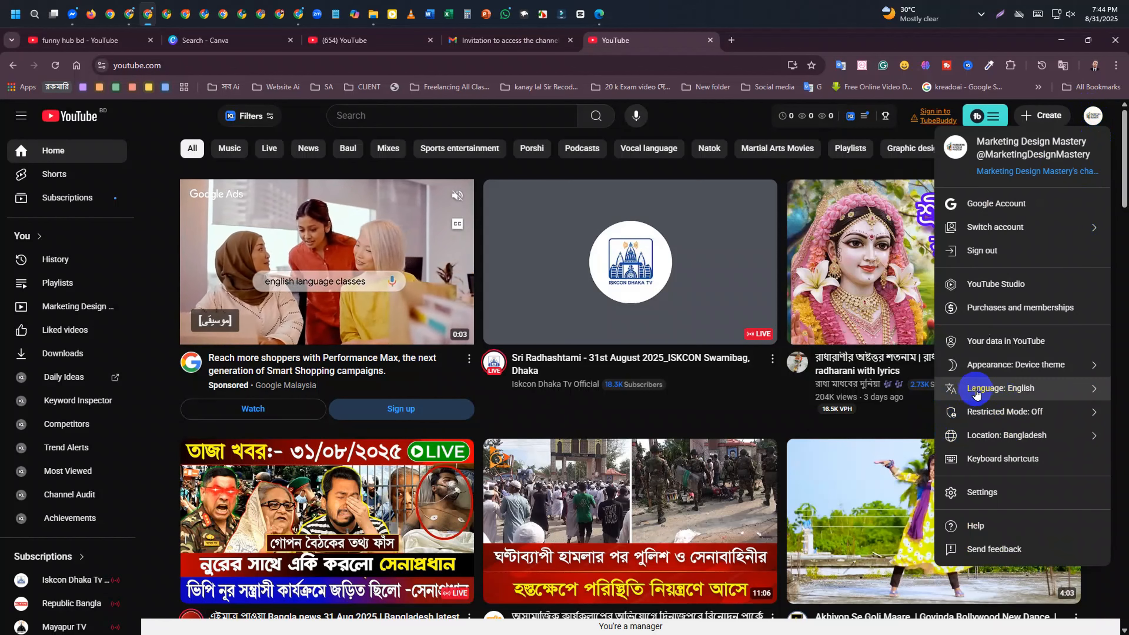
pyautogui.click(1006, 399)
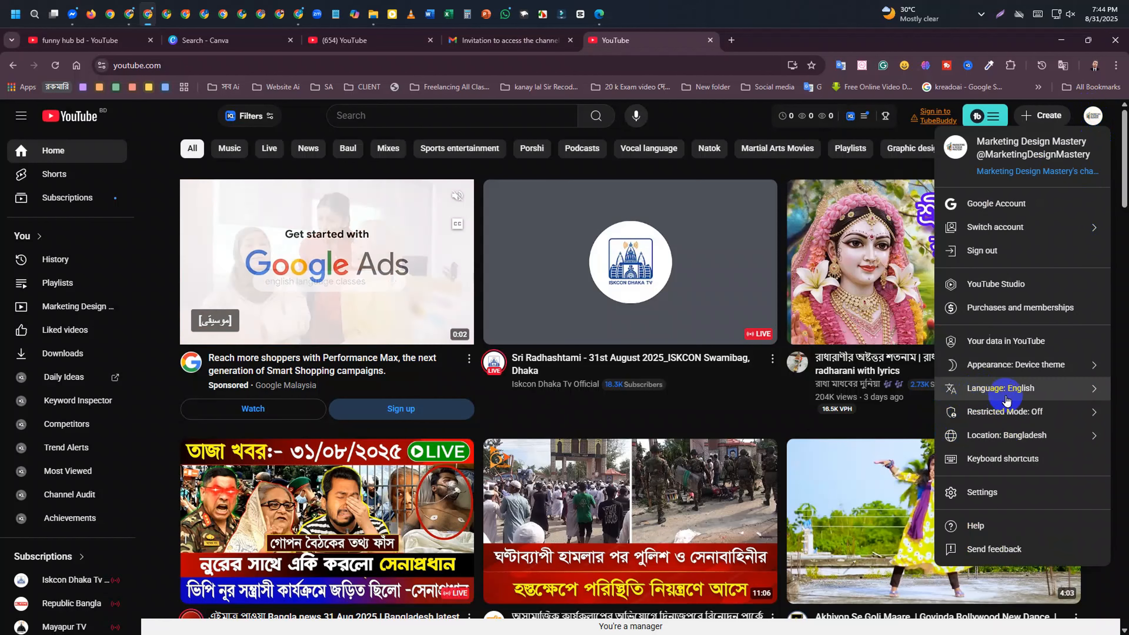
pyautogui.click(1030, 394)
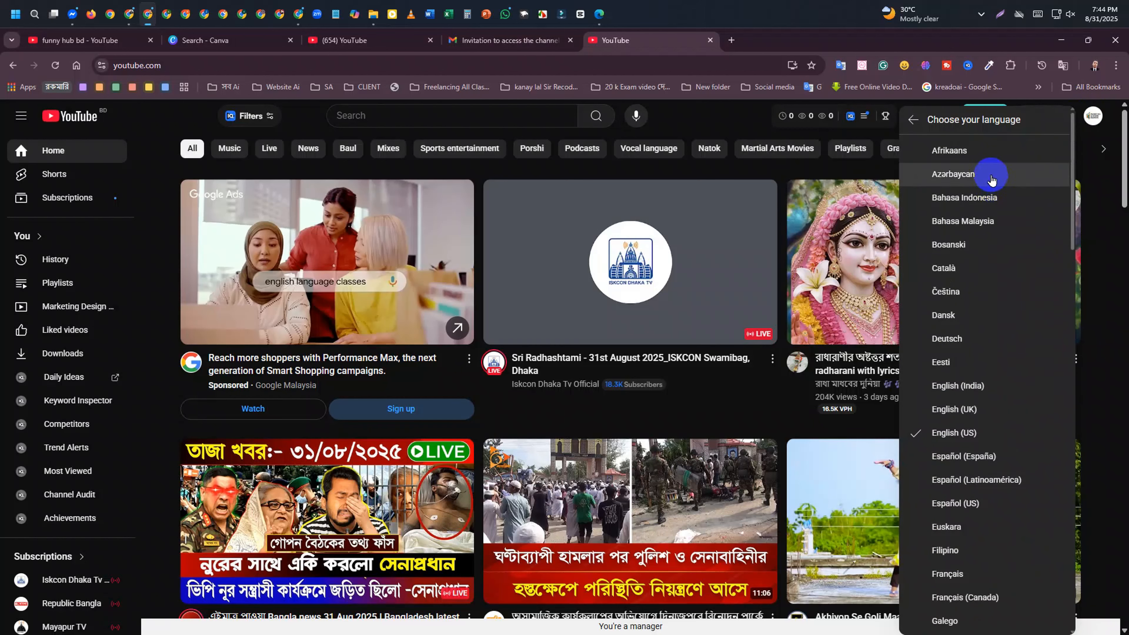
pyautogui.scroll(-5, 984, 426)
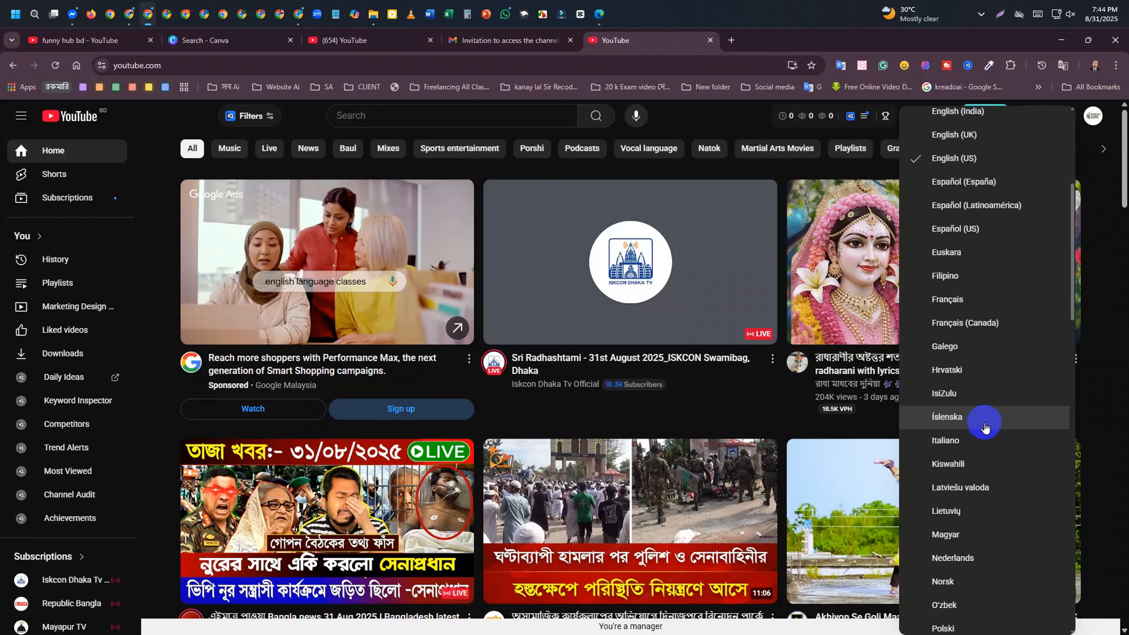
pyautogui.scroll(-5, 985, 427)
pyautogui.scroll(4, 956, 453)
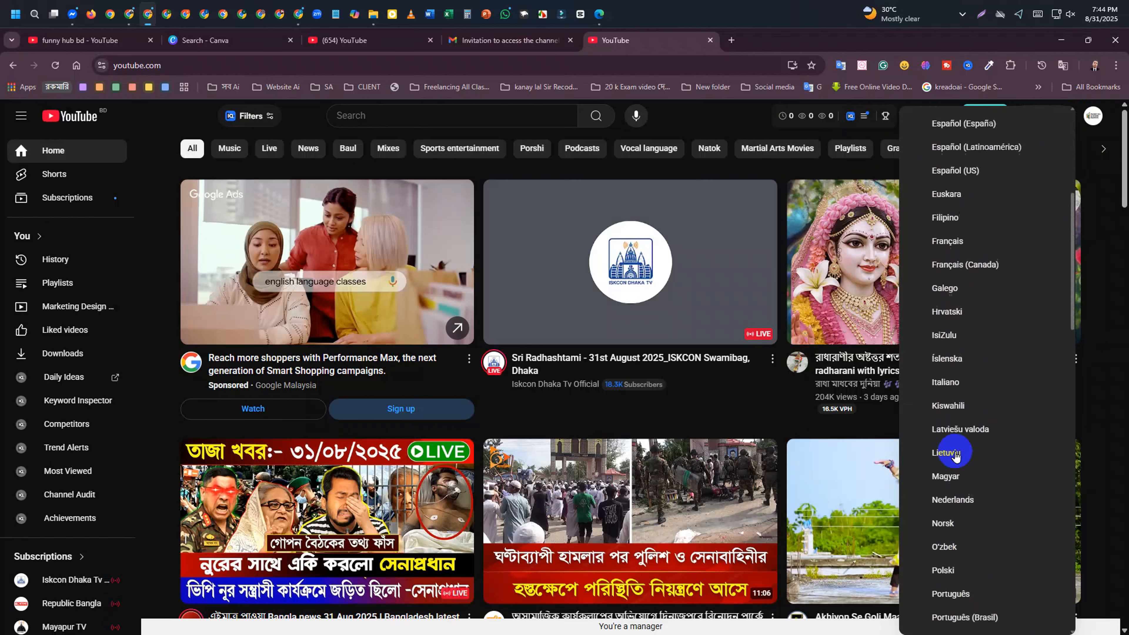
pyautogui.scroll(6, 955, 454)
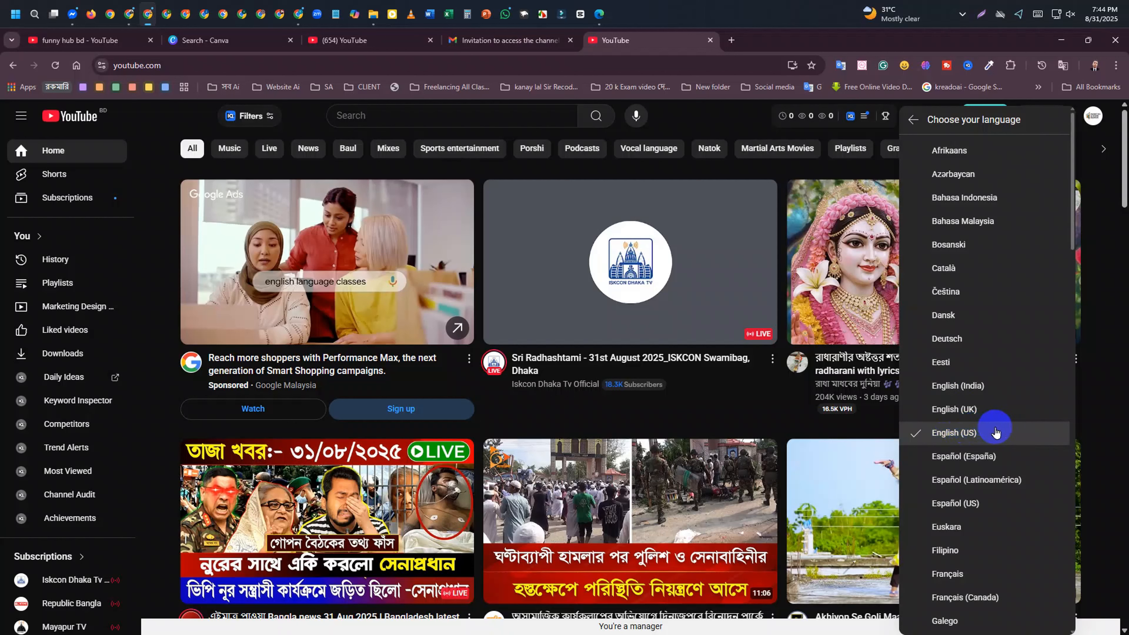
pyautogui.click(971, 435)
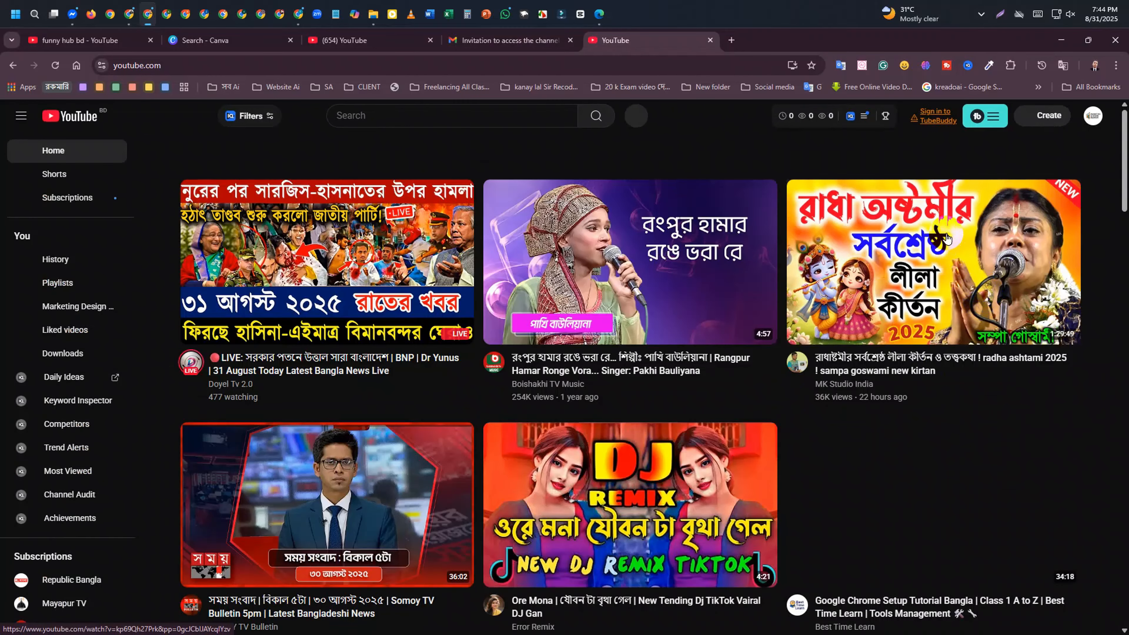
# Open YouTube Studio for the Marketing Design Mastery channel, review the Permissions section of its settings, and close the settings
pyautogui.click(1093, 115)
pyautogui.click(996, 290)
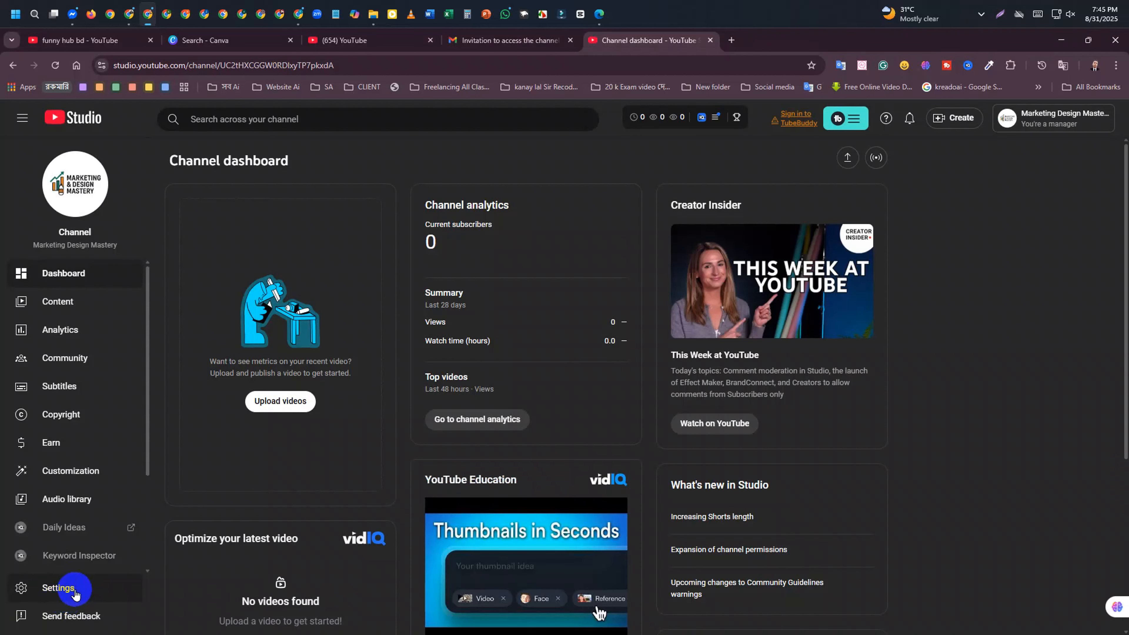
pyautogui.click(75, 592)
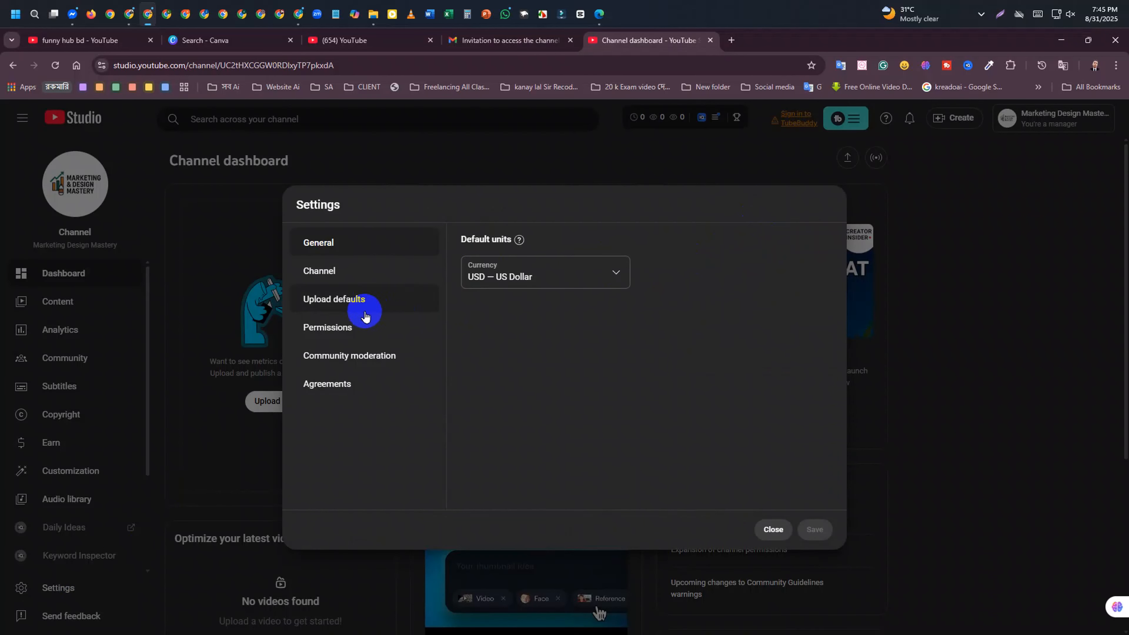
pyautogui.click(338, 328)
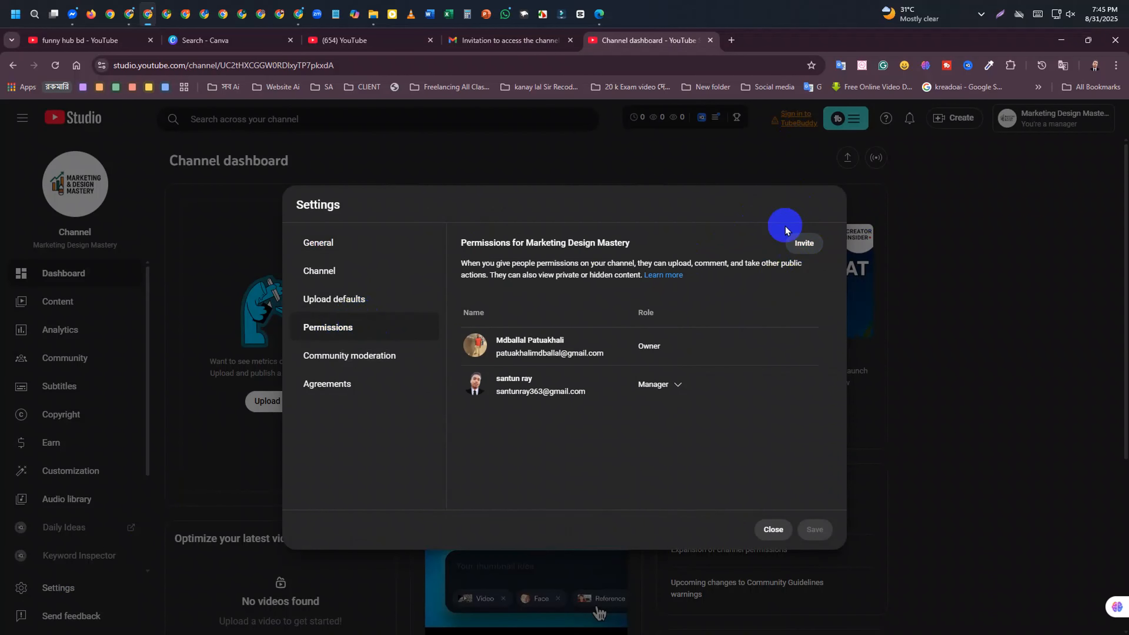
pyautogui.click(770, 529)
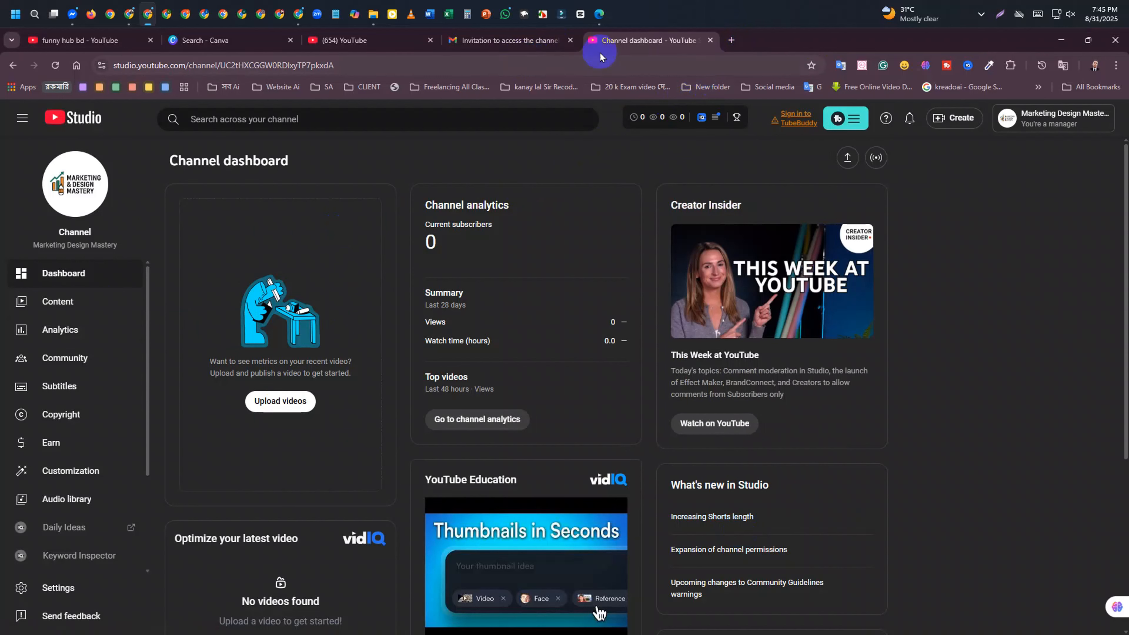
# View the accounts available for switching in YouTube Studio and dismiss the list without changing the account
pyautogui.click(1006, 118)
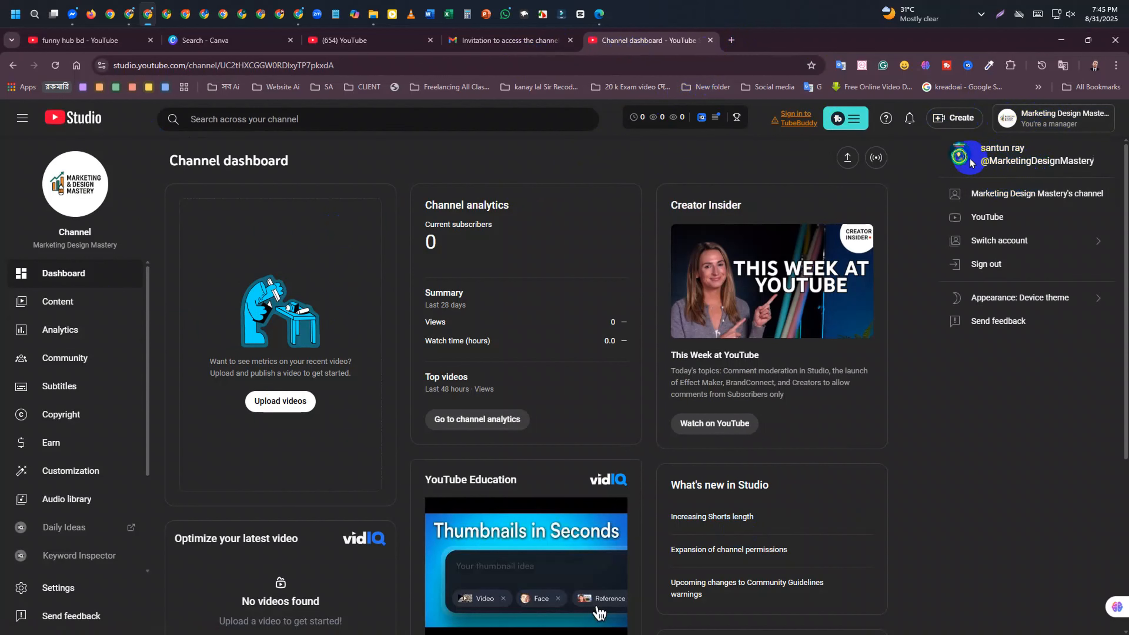
pyautogui.click(984, 242)
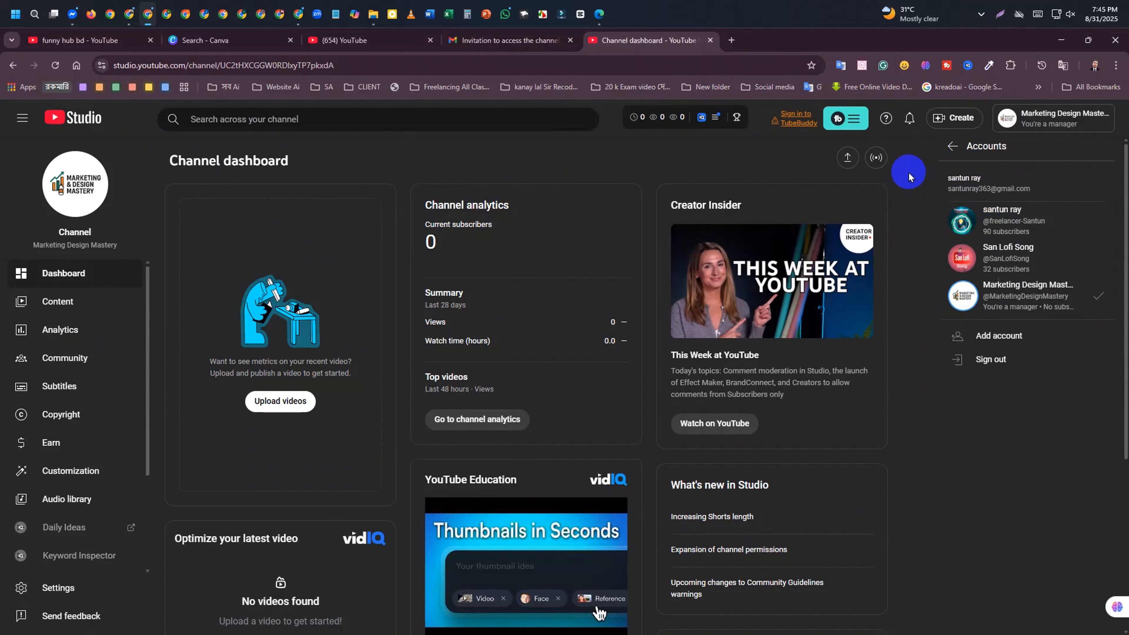
pyautogui.click(925, 135)
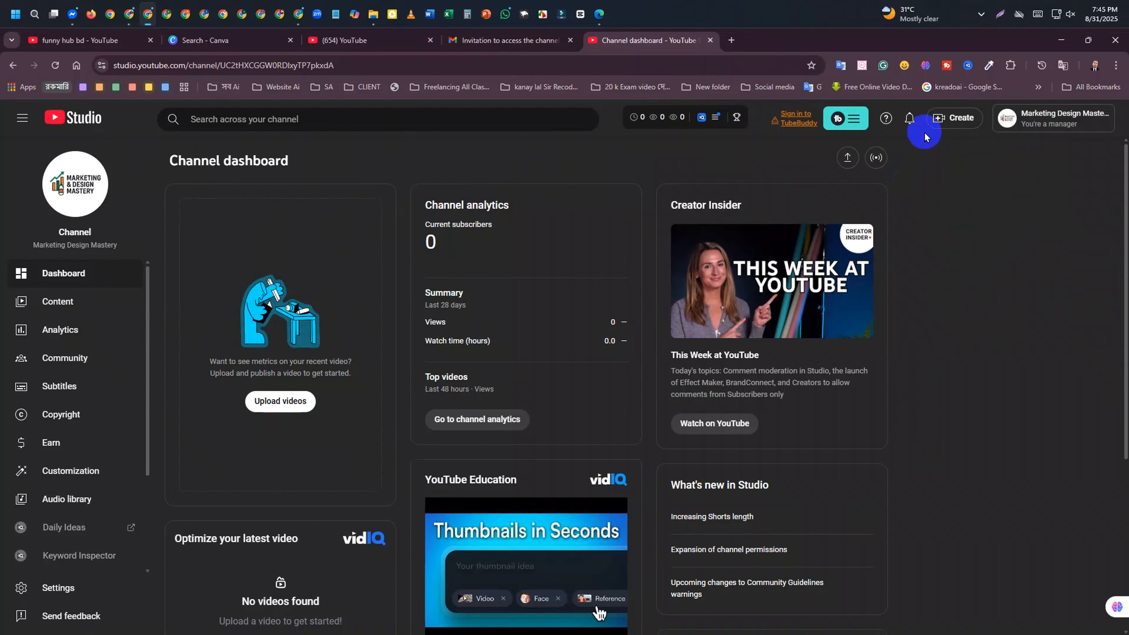
# Look through the channel's content and dashboard pages, and open its channel customization page
pyautogui.click(83, 303)
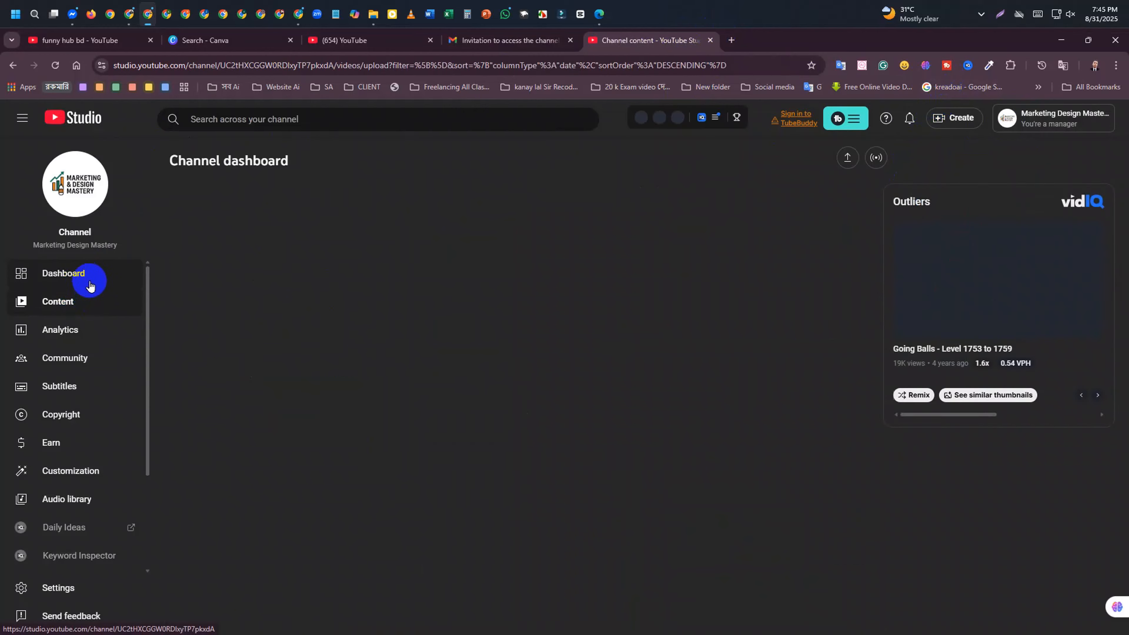
pyautogui.click(93, 275)
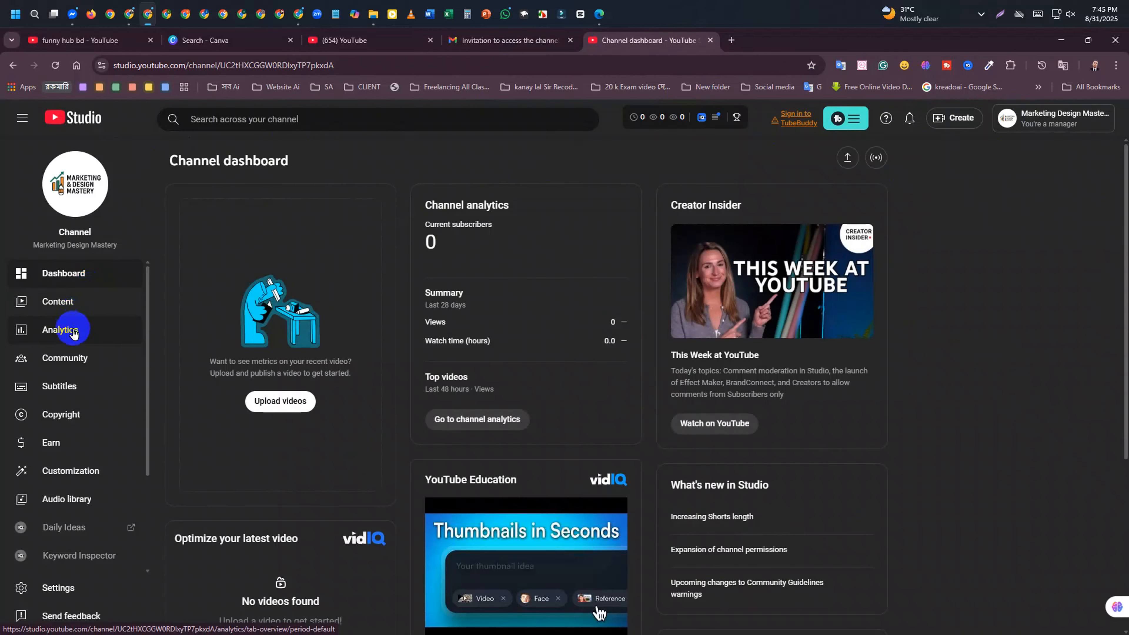
pyautogui.click(92, 484)
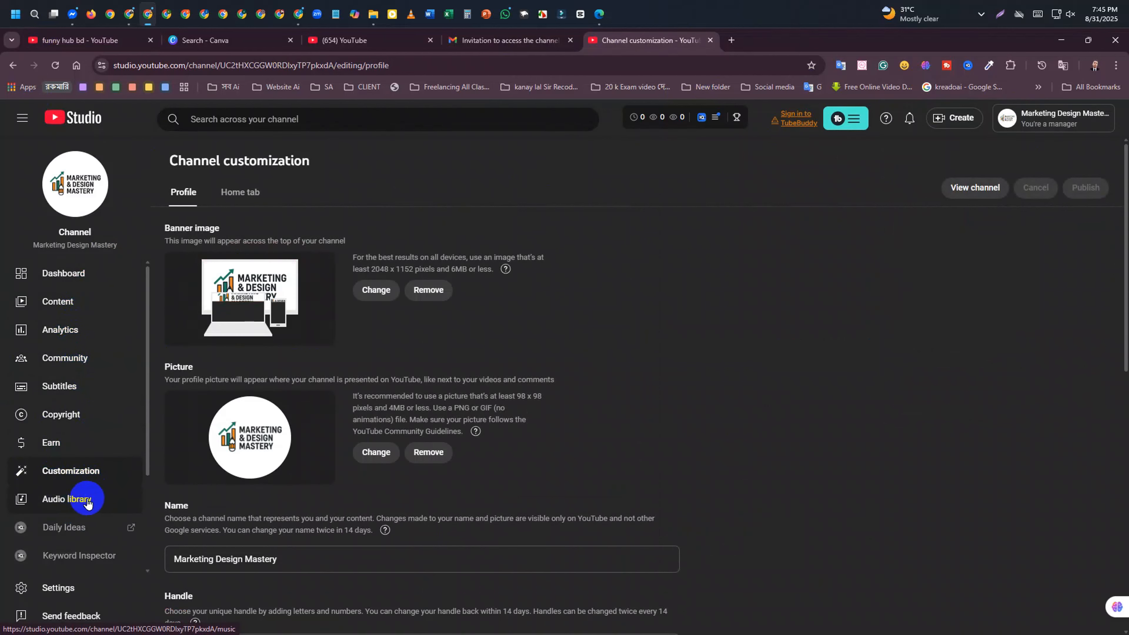
# Reduce the browser window to uncover the desktop, save the channel's profile picture there, and move the window clear of it
pyautogui.click(1088, 40)
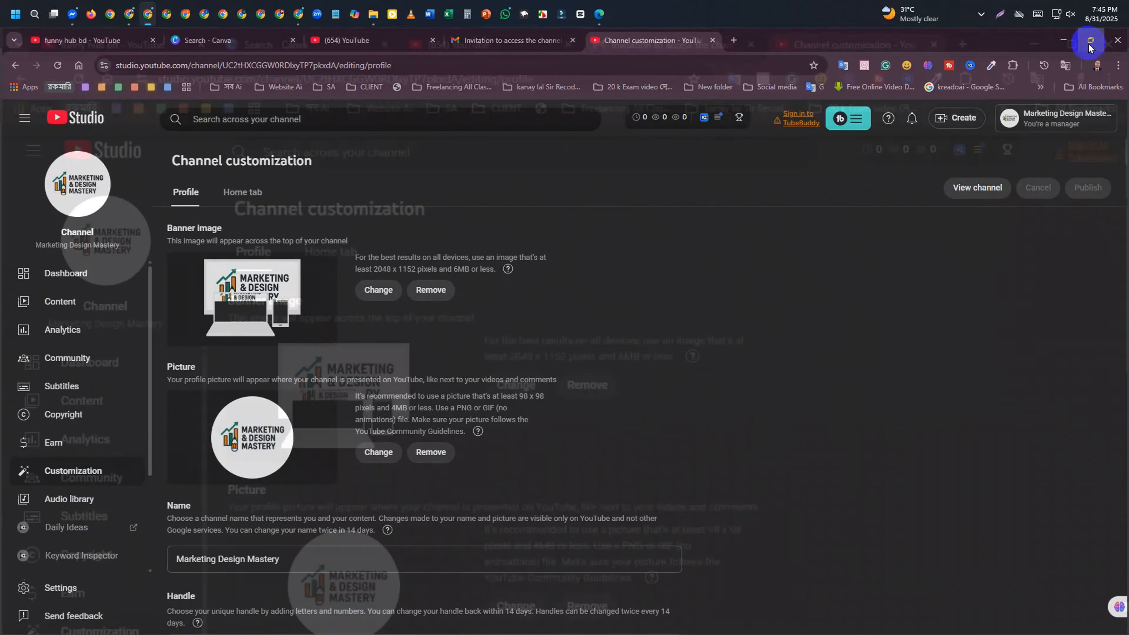
pyautogui.click(1060, 39)
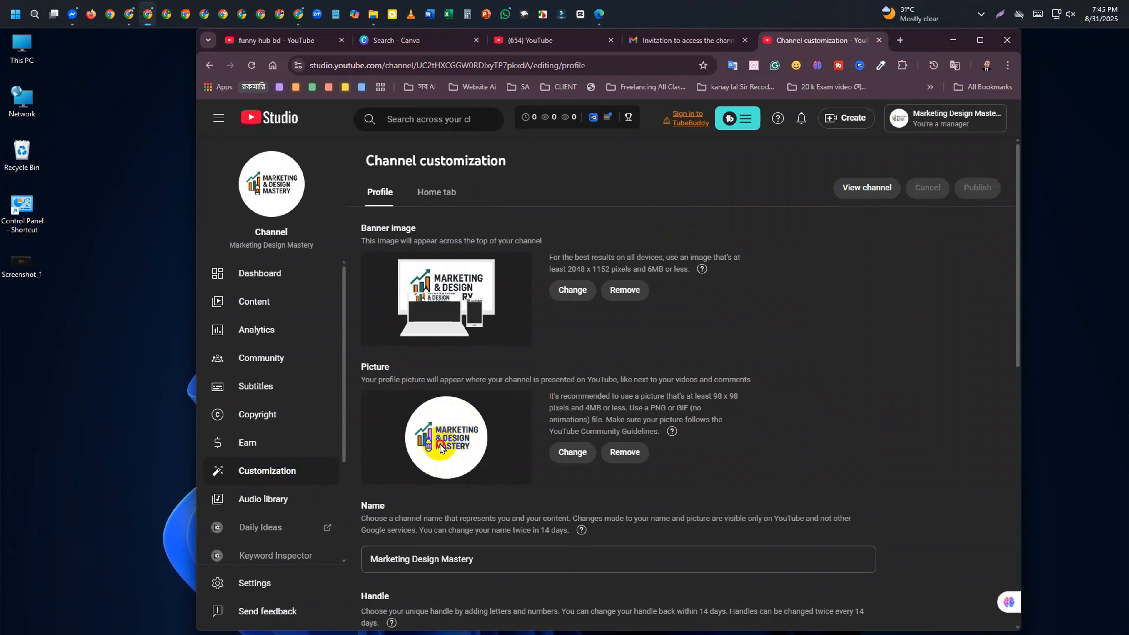
pyautogui.moveTo(441, 446); pyautogui.dragTo(71, 403)
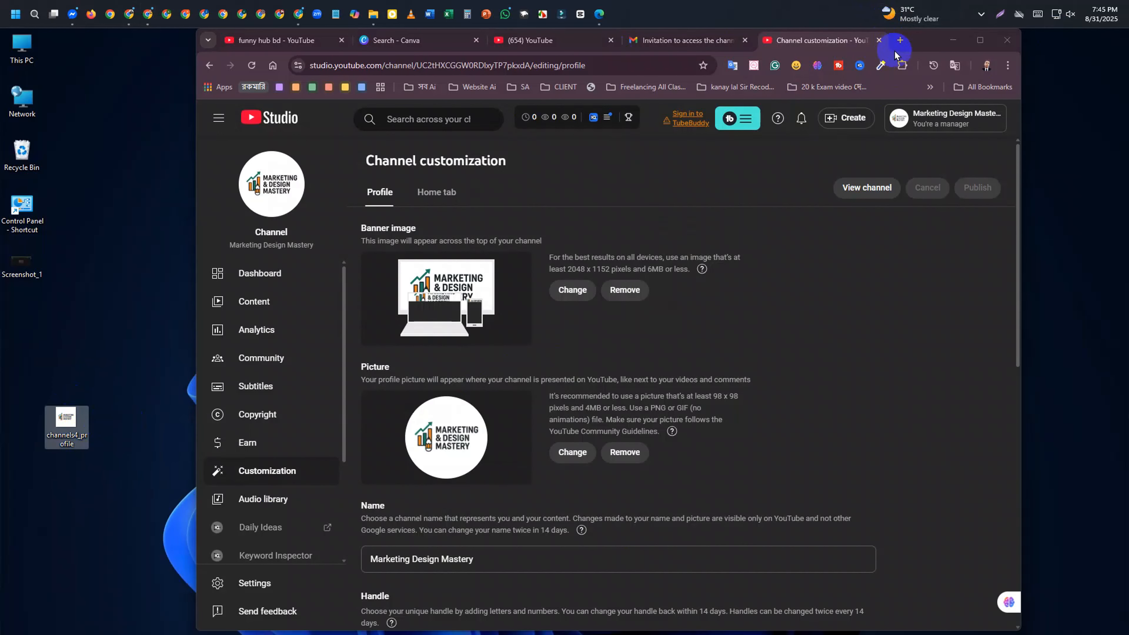
pyautogui.click(916, 45)
pyautogui.moveTo(916, 44); pyautogui.dragTo(1008, 45)
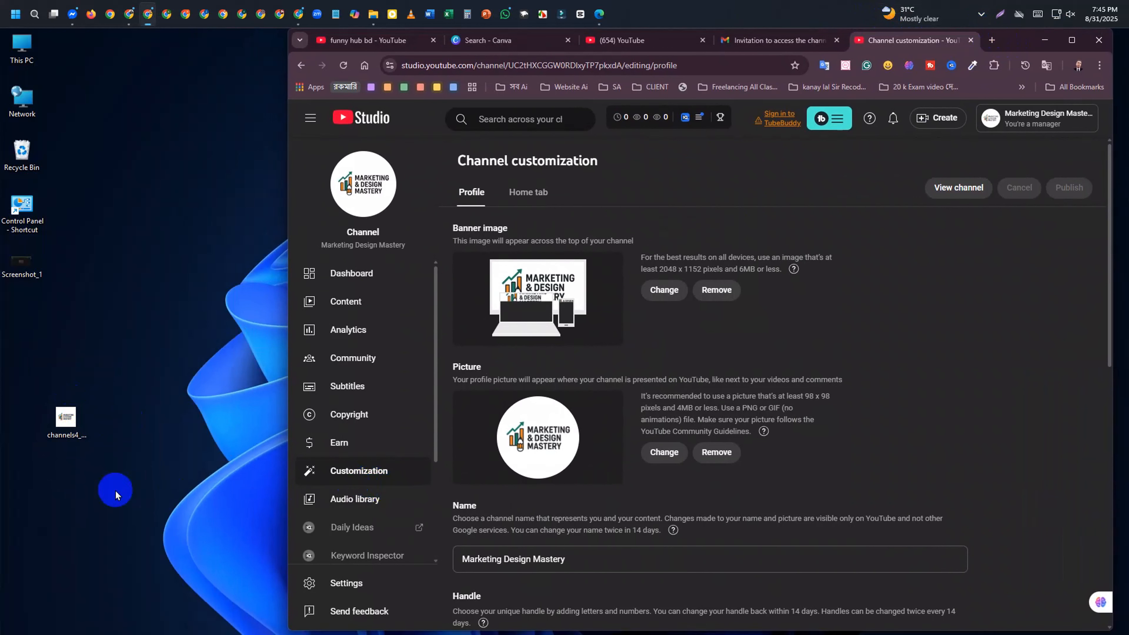
# Try to copy the profile picture to the desktop again, cancel the copy, and view the saved channels4_profile image
pyautogui.moveTo(518, 447); pyautogui.dragTo(62, 430)
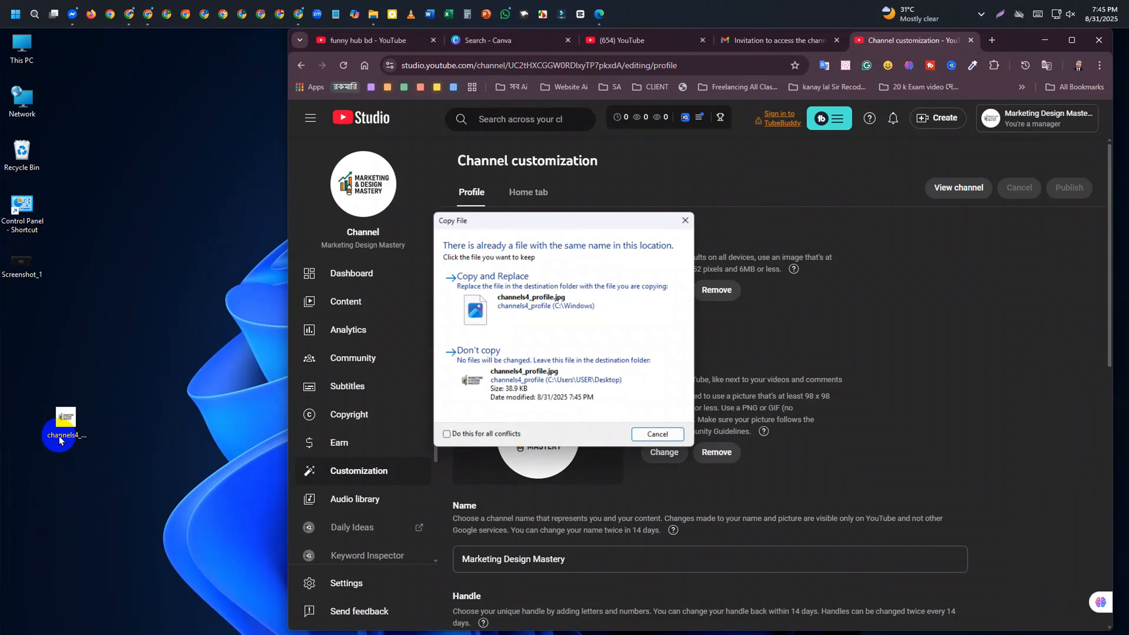
pyautogui.click(660, 435)
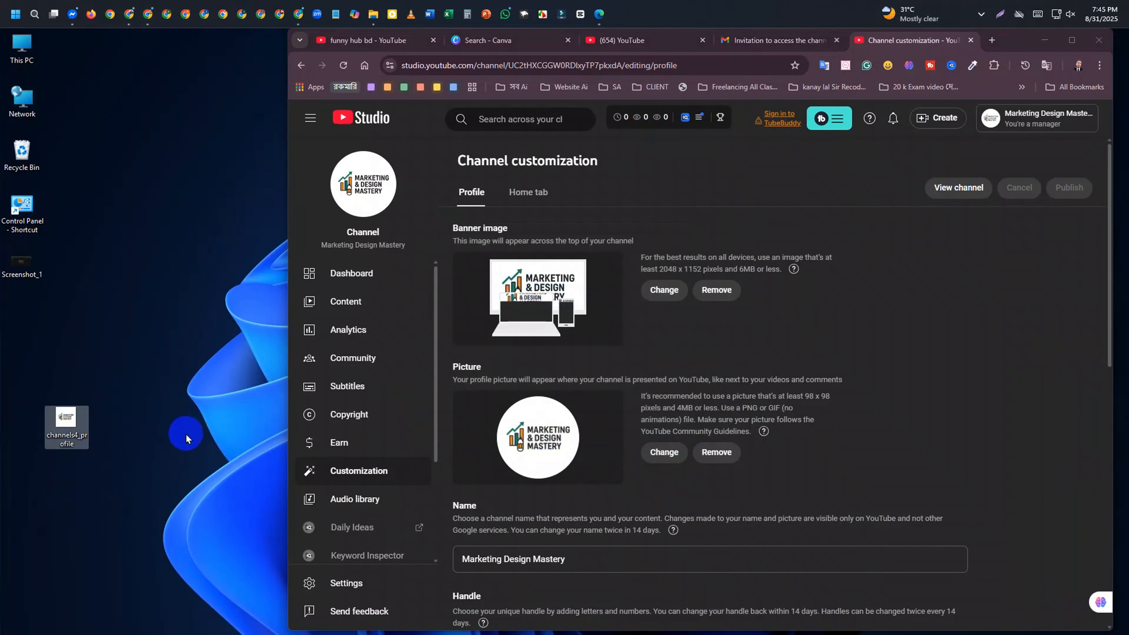
pyautogui.doubleClick(80, 436)
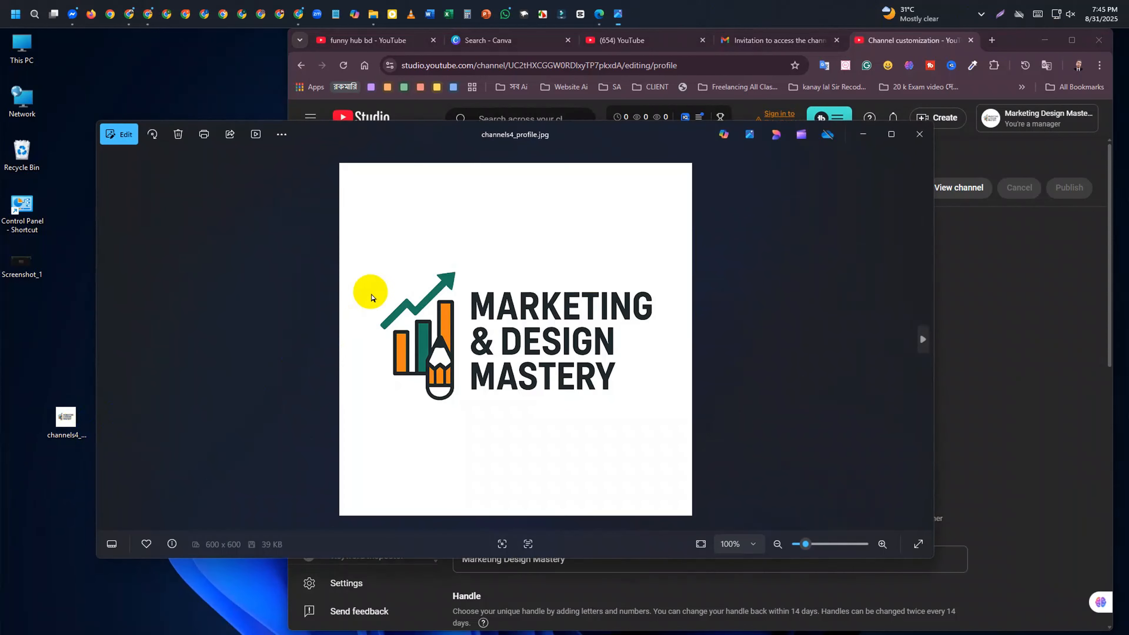
pyautogui.click(919, 133)
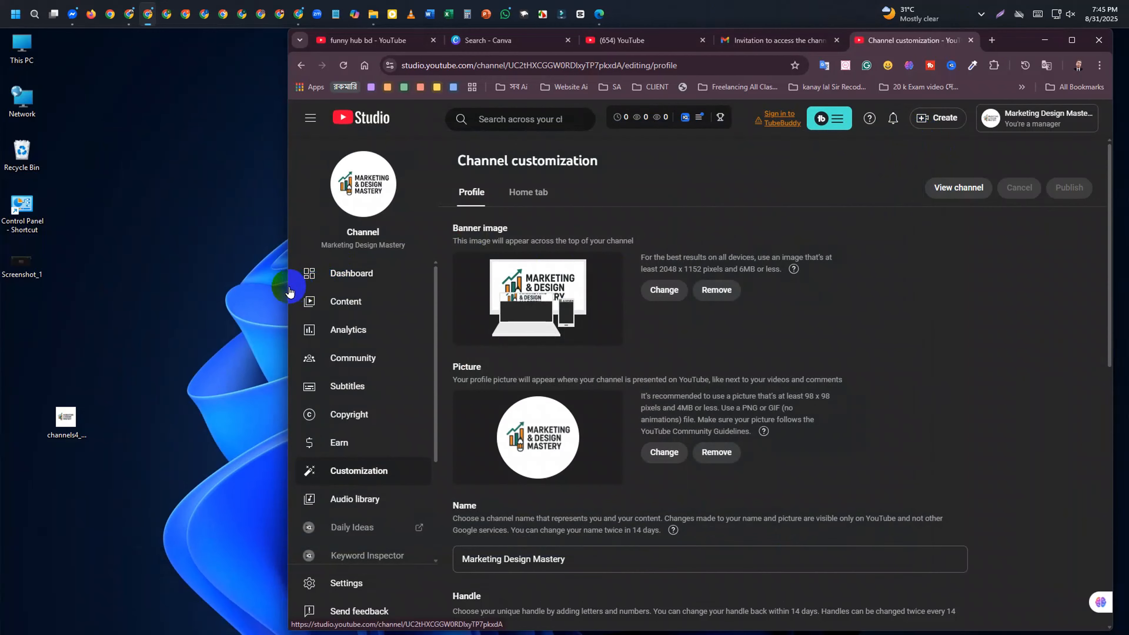
# Widen the browser window and close the Gmail invitation tab
pyautogui.moveTo(286, 286); pyautogui.dragTo(197, 297)
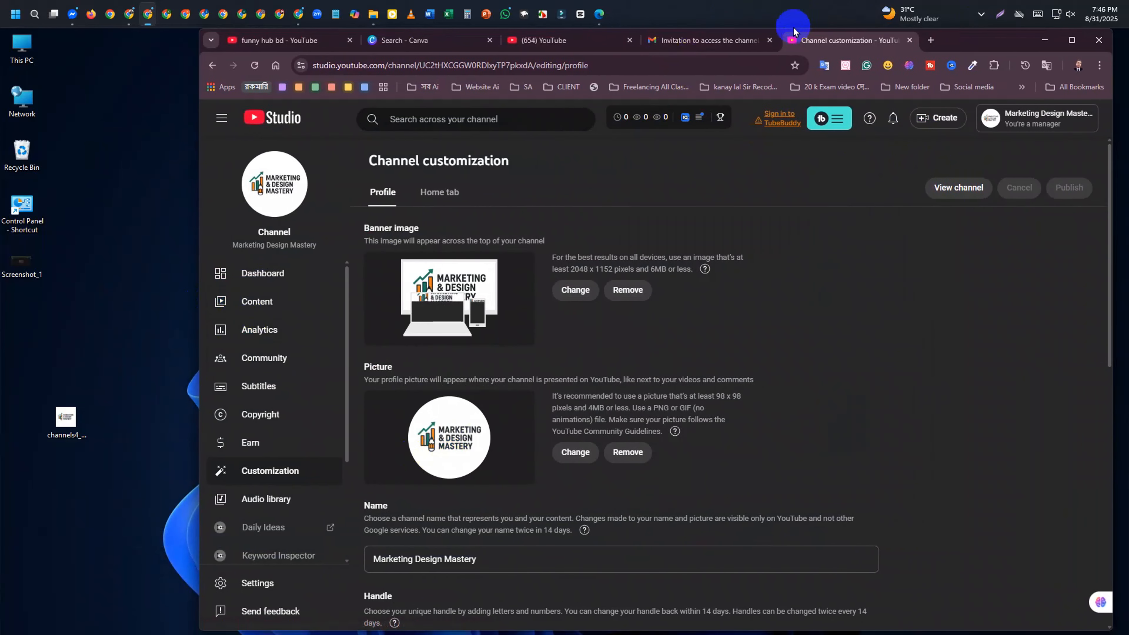
pyautogui.click(727, 39)
pyautogui.click(770, 40)
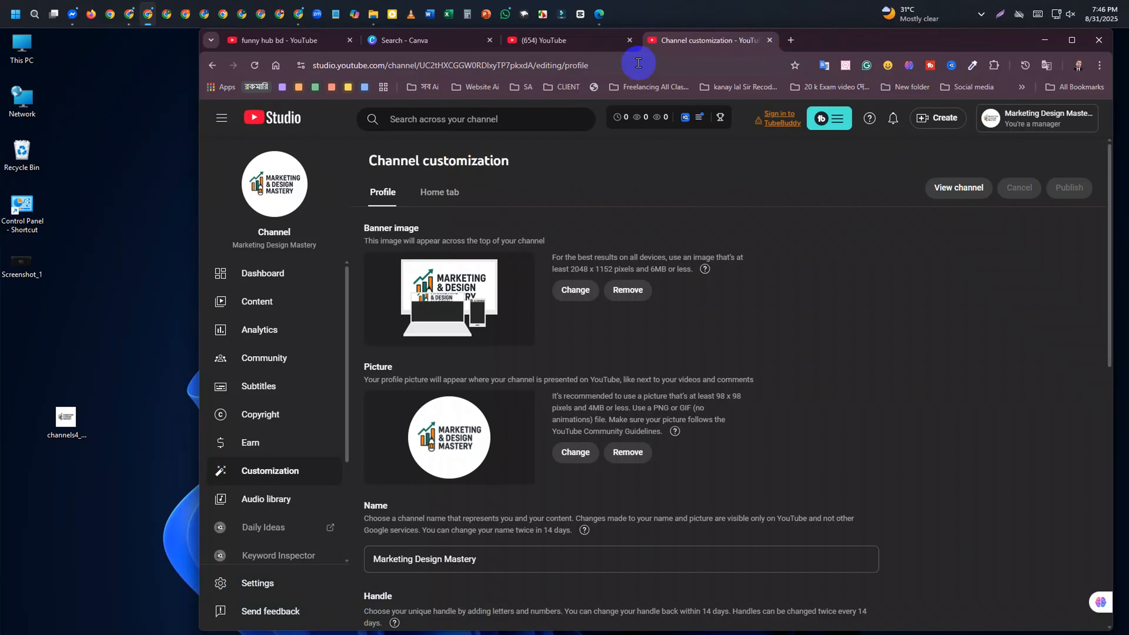
# Switch to Canva, open the recent design "Add a heading" from the home page, and bring its page 2 into view
pyautogui.click(445, 48)
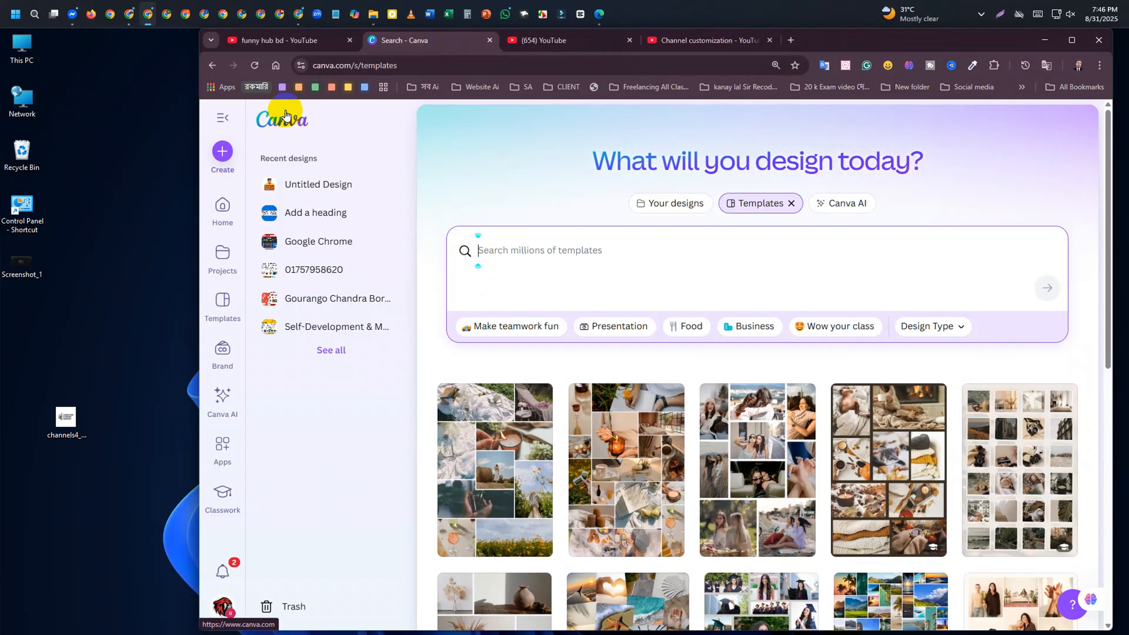
pyautogui.click(280, 120)
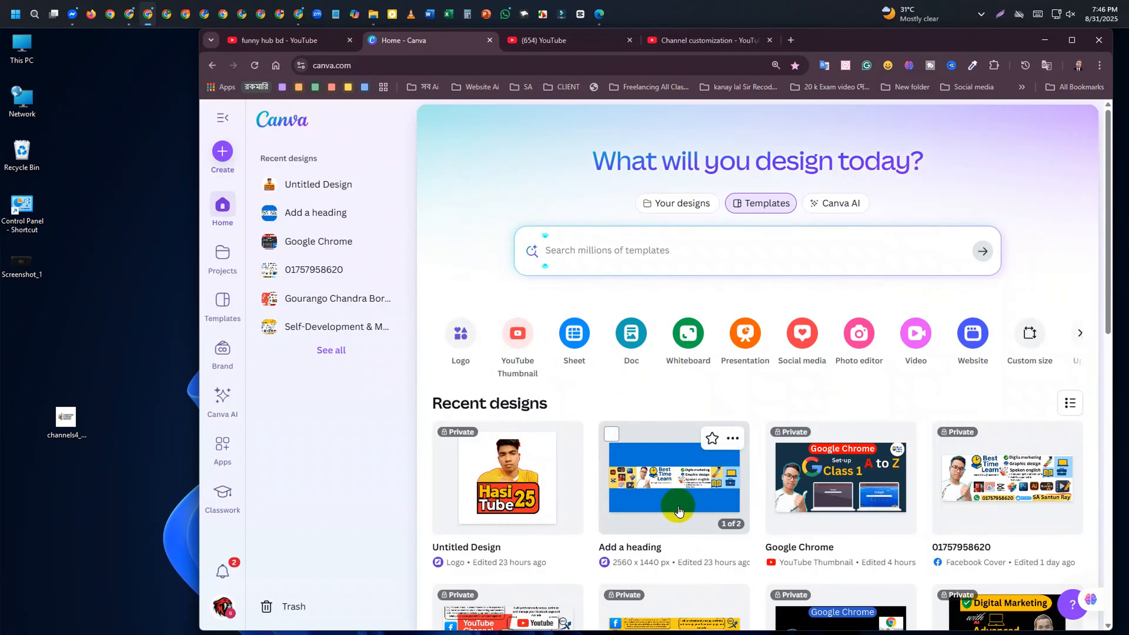
pyautogui.click(676, 489)
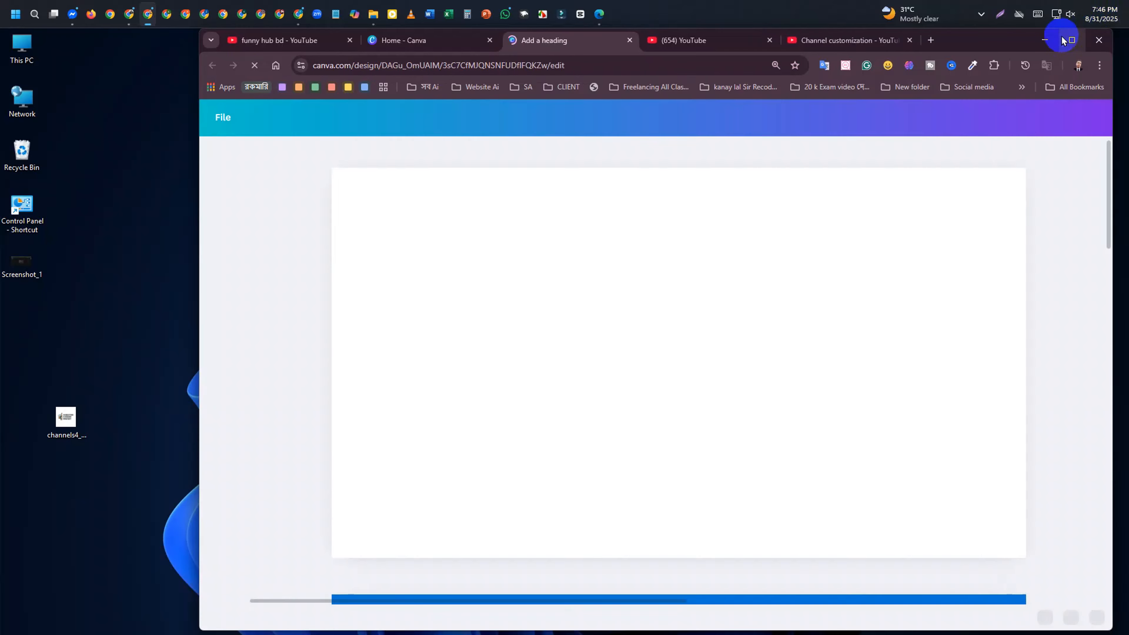
pyautogui.click(1071, 39)
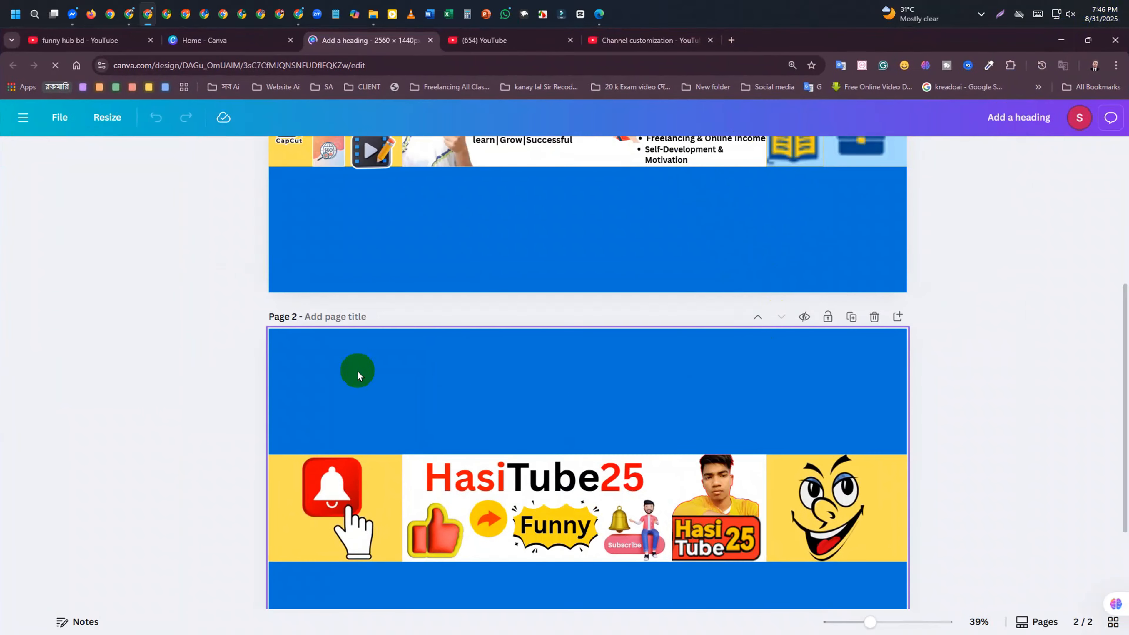
pyautogui.scroll(-5, 593, 420)
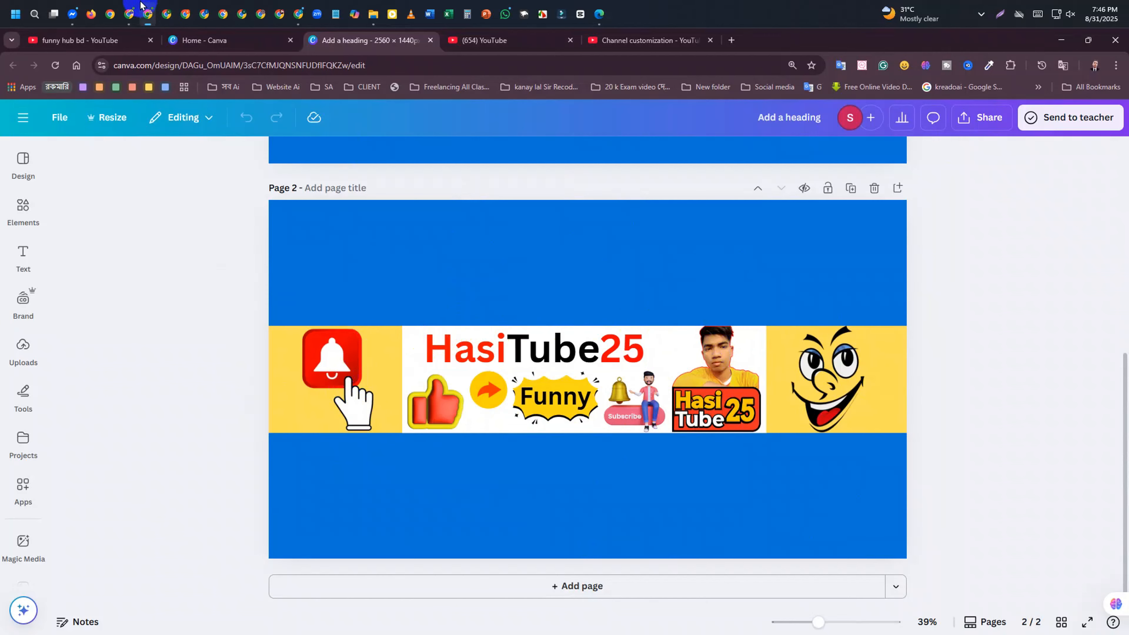
# Shrink the browser window, view the channels4_profile image from the desktop, and return the browser to full size
pyautogui.doubleClick(773, 40)
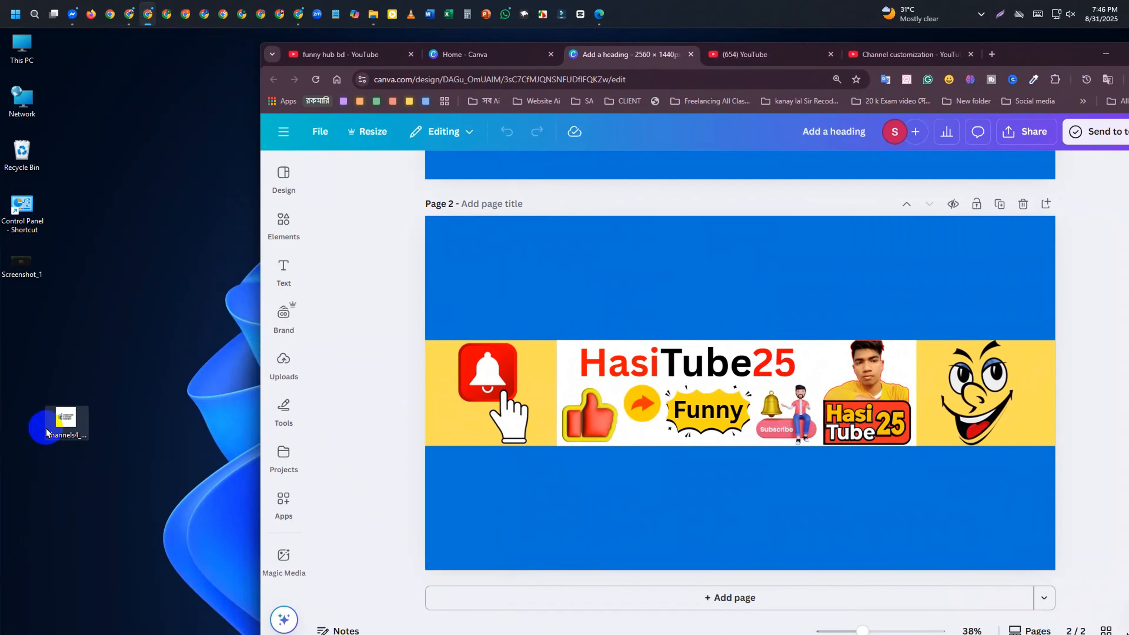
pyautogui.click(61, 420)
pyautogui.doubleClick(60, 420)
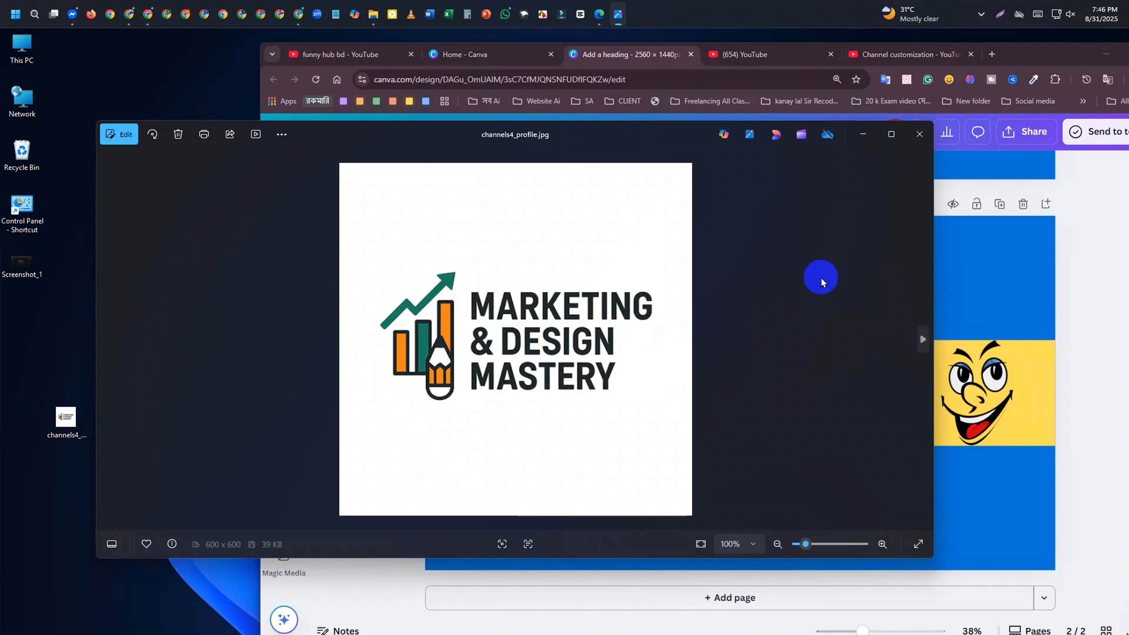
pyautogui.click(921, 134)
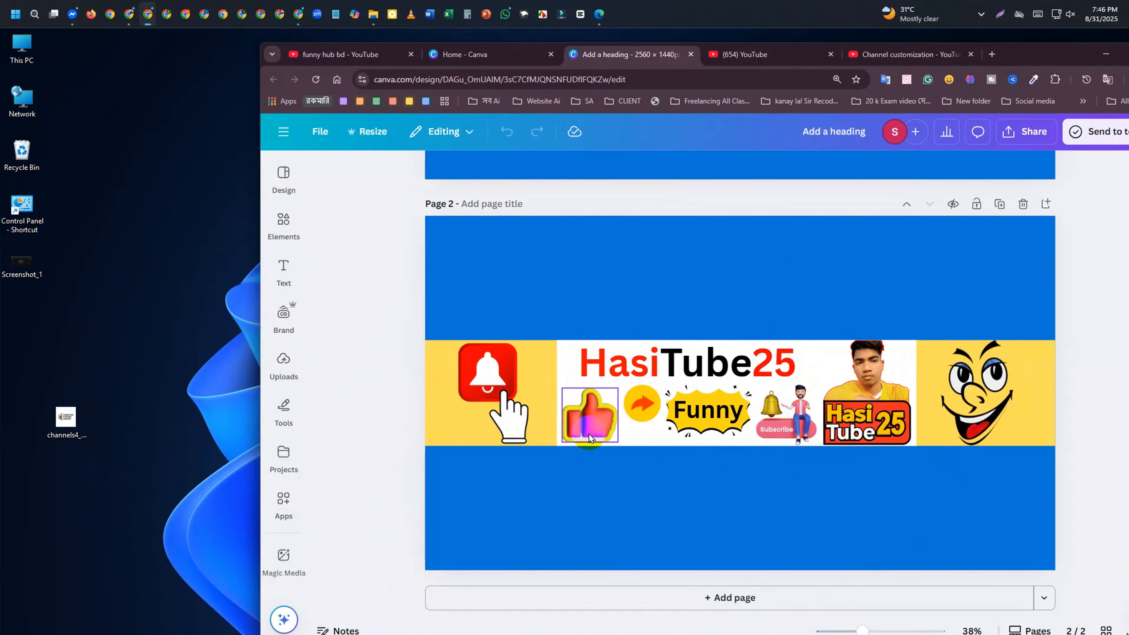
pyautogui.doubleClick(1072, 57)
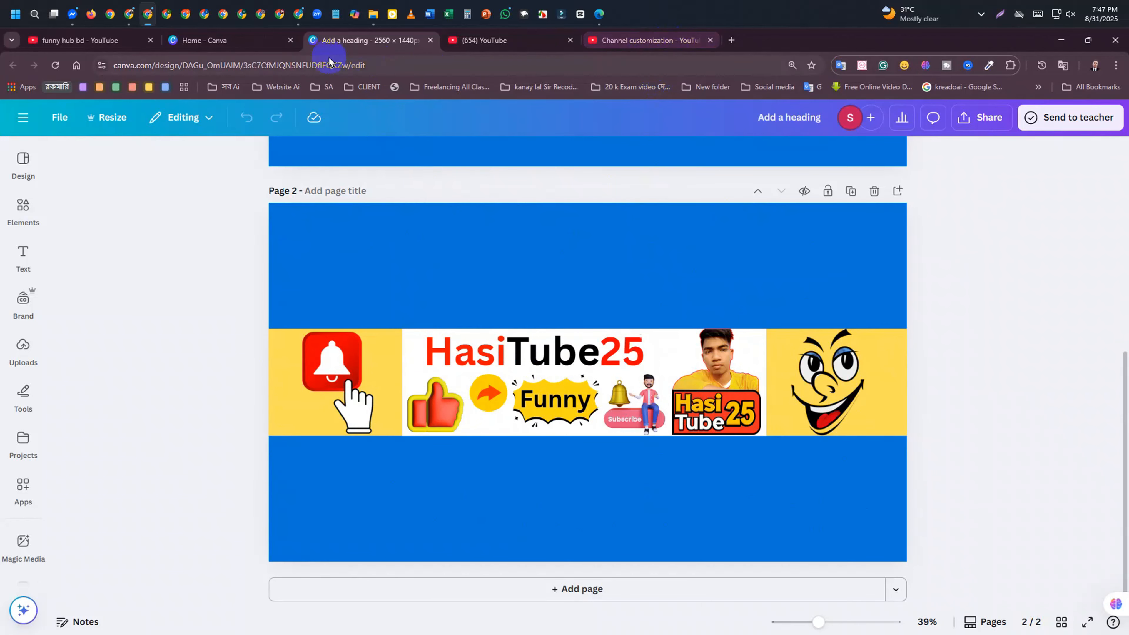
# Switch to Channel customization, outline the device areas in the banner image preview with screen markup, and clear the markup
pyautogui.click(648, 41)
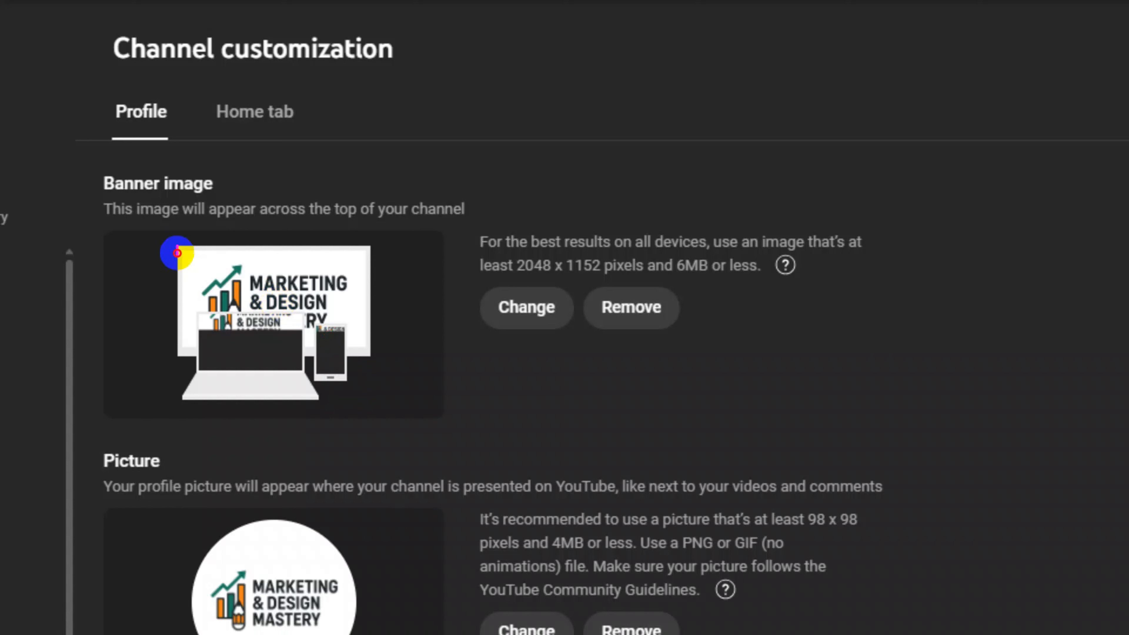
pyautogui.moveTo(177, 253)
pyautogui.mouseDown()
pyautogui.moveTo(177, 346)
pyautogui.moveTo(272, 364)
pyautogui.moveTo(353, 359)
pyautogui.moveTo(372, 295)
pyautogui.mouseUp()
pyautogui.moveTo(369, 246); pyautogui.dragTo(174, 245)
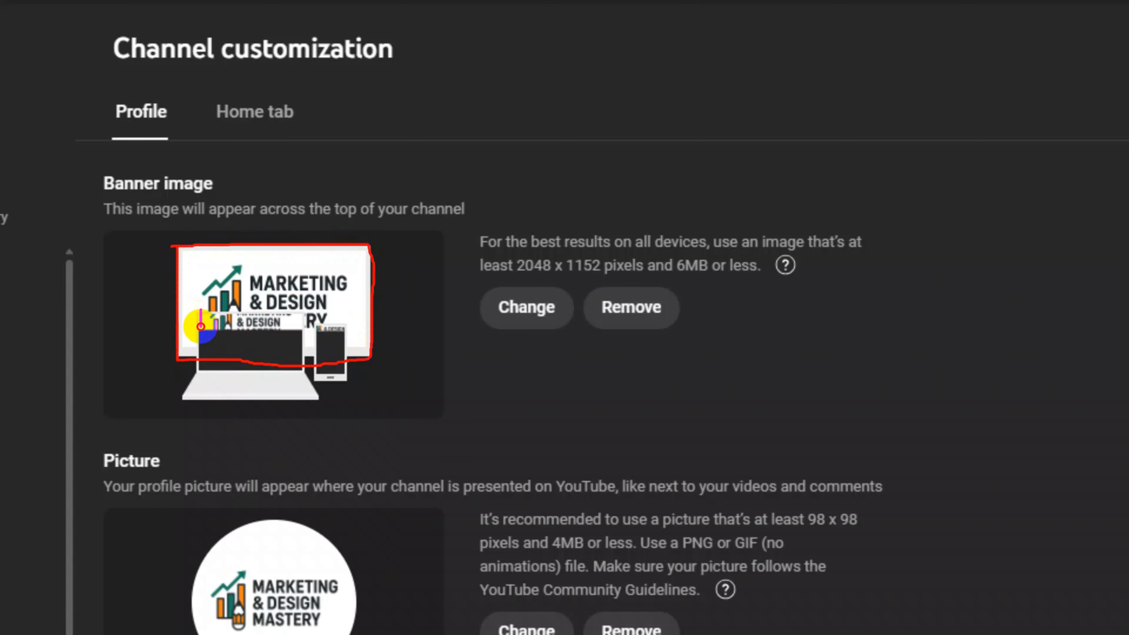
pyautogui.moveTo(306, 320); pyautogui.dragTo(200, 311)
pyautogui.moveTo(312, 325)
pyautogui.mouseDown()
pyautogui.moveTo(322, 336)
pyautogui.moveTo(346, 326)
pyautogui.moveTo(315, 326)
pyautogui.mouseUp()
pyautogui.press('Escape')
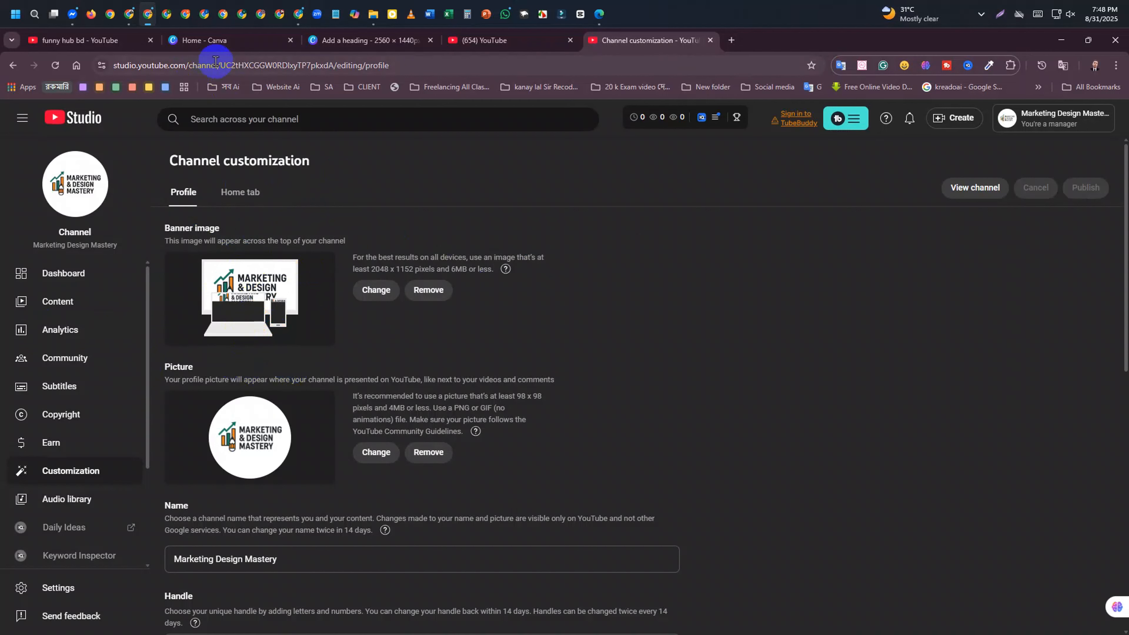
# Search Google for "youtube cover photo size" in a new browser tab
pyautogui.moveTo(233, 42)
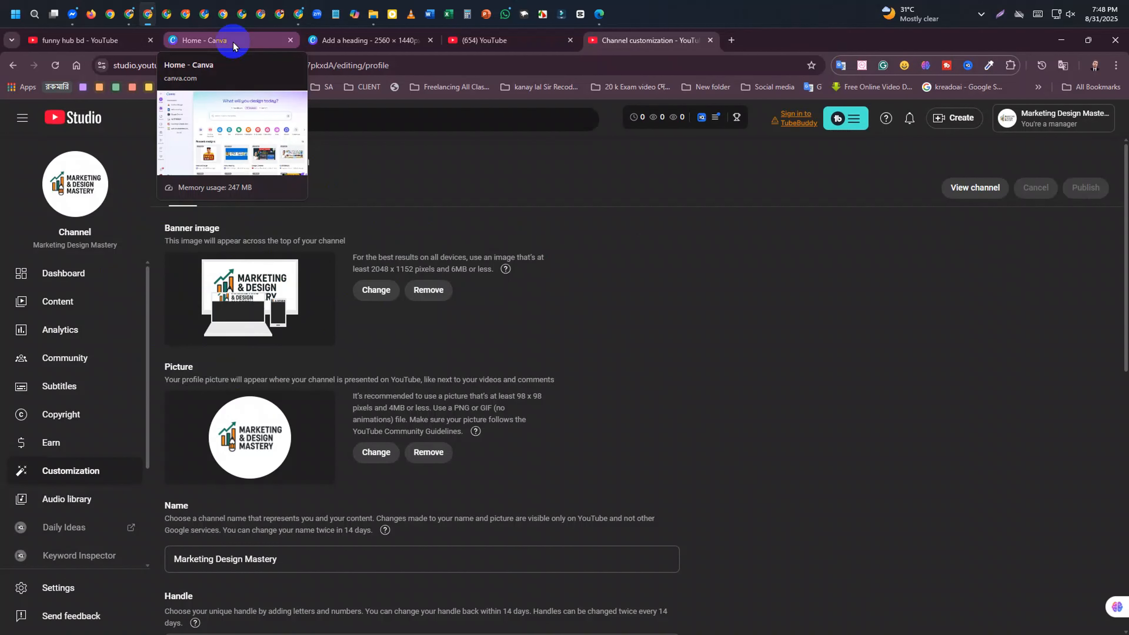
pyautogui.click(233, 41)
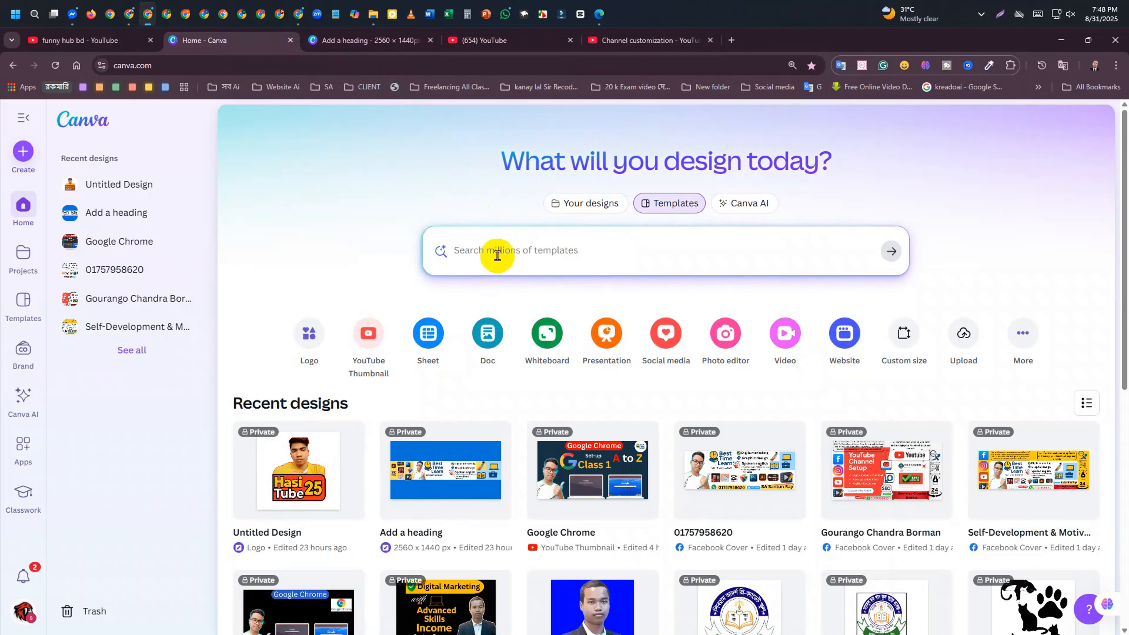
pyautogui.click(731, 40)
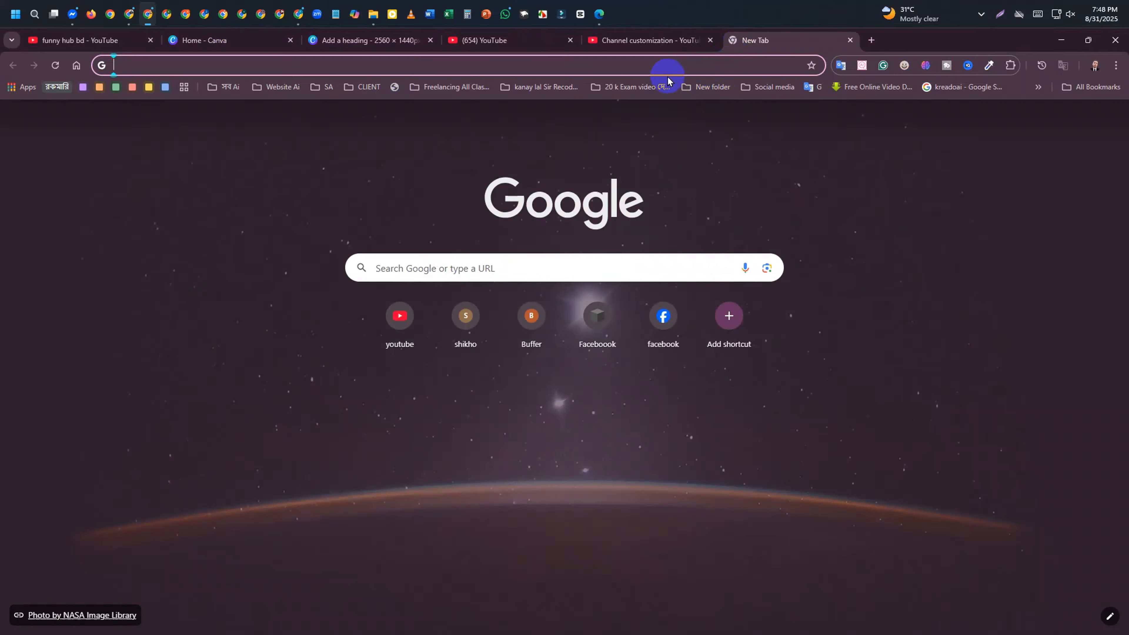
pyautogui.click(580, 66)
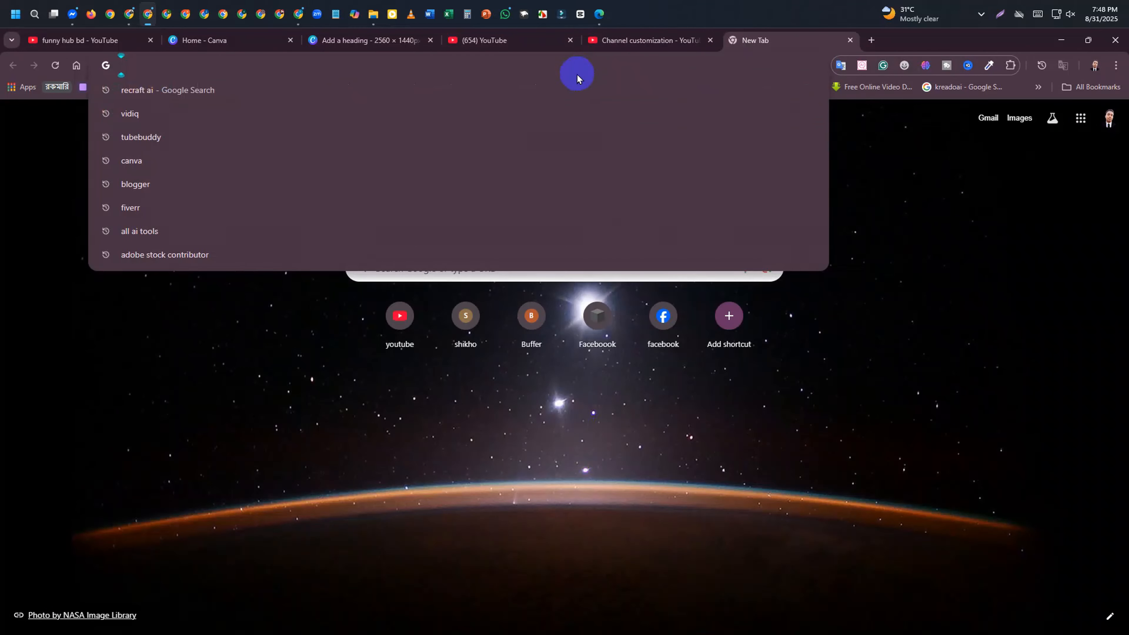
pyautogui.write('T')
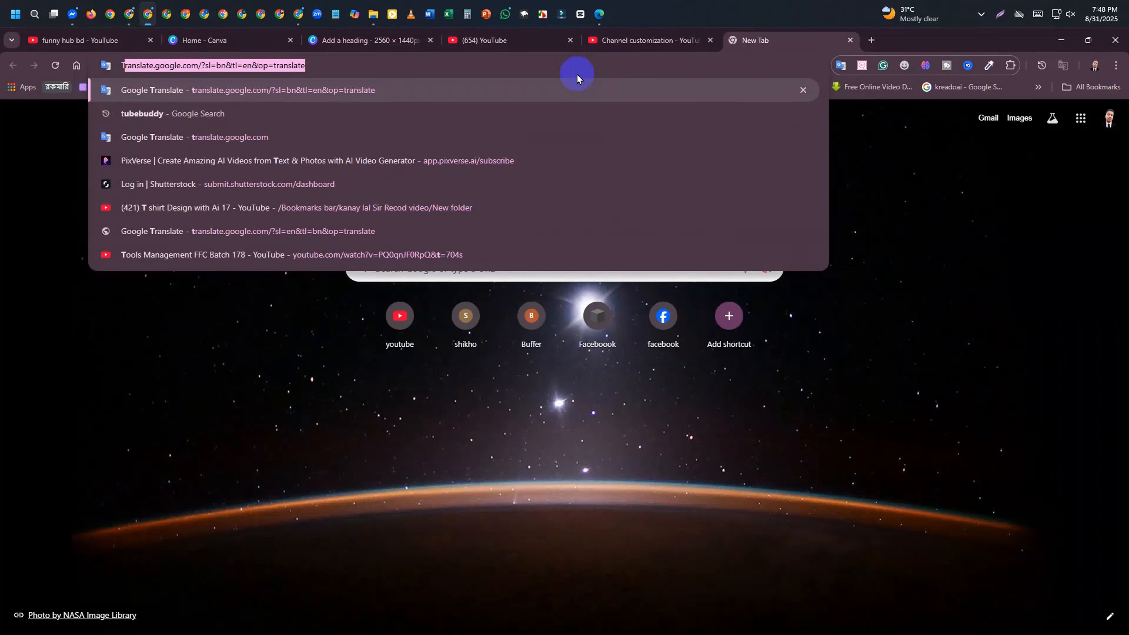
pyautogui.press('BackSpace')
pyautogui.press('BackSpace')
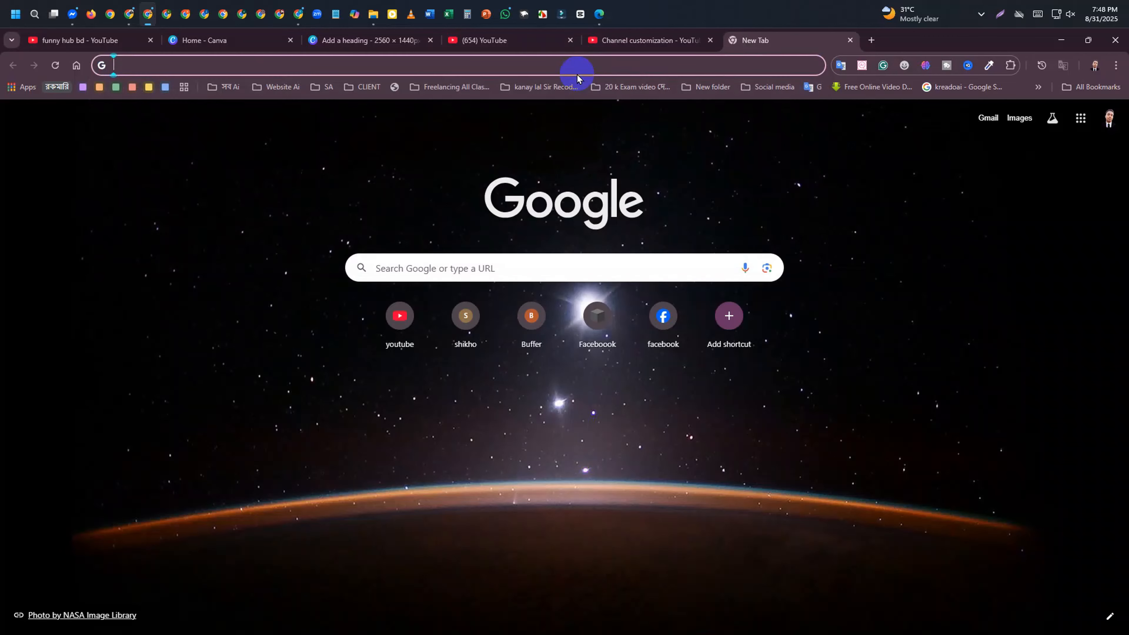
pyautogui.write('Yout')
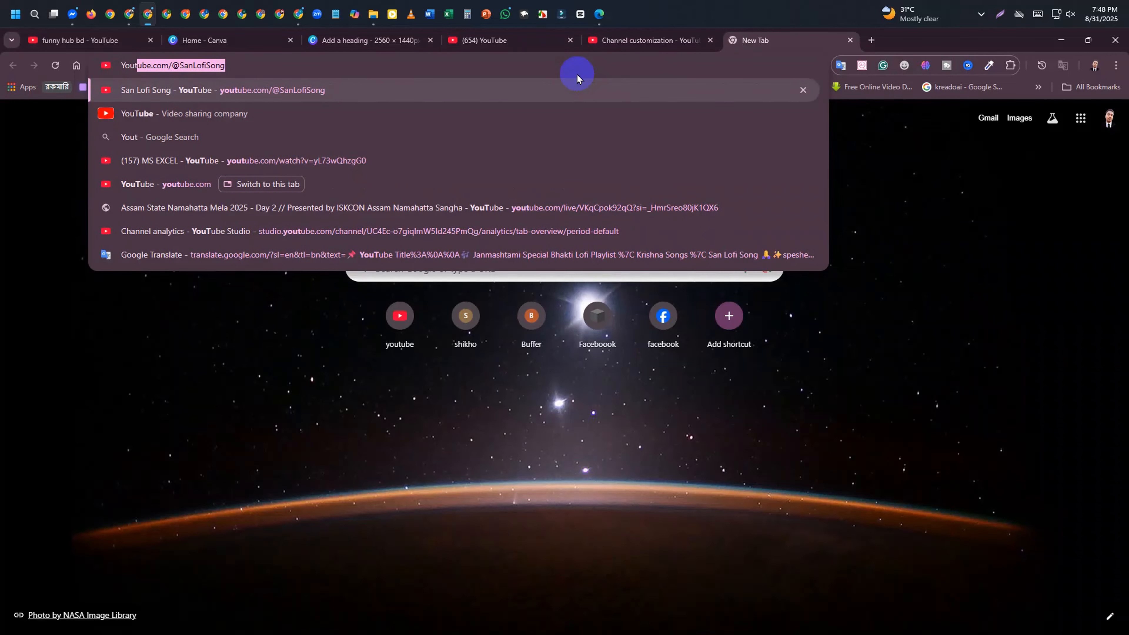
pyautogui.write('ube ')
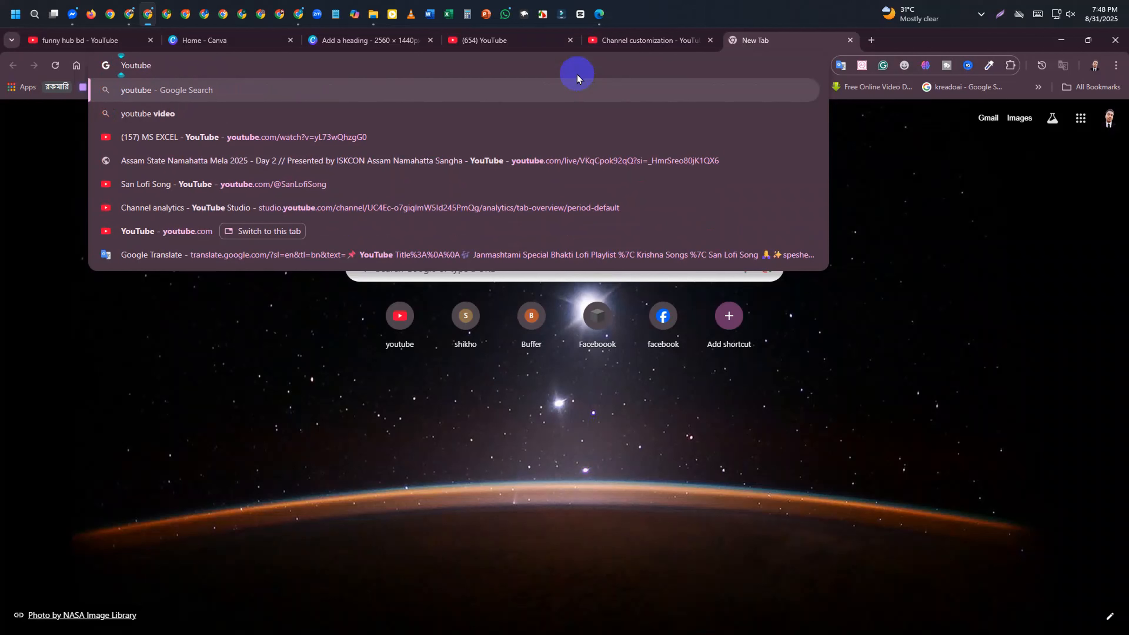
pyautogui.write('Co')
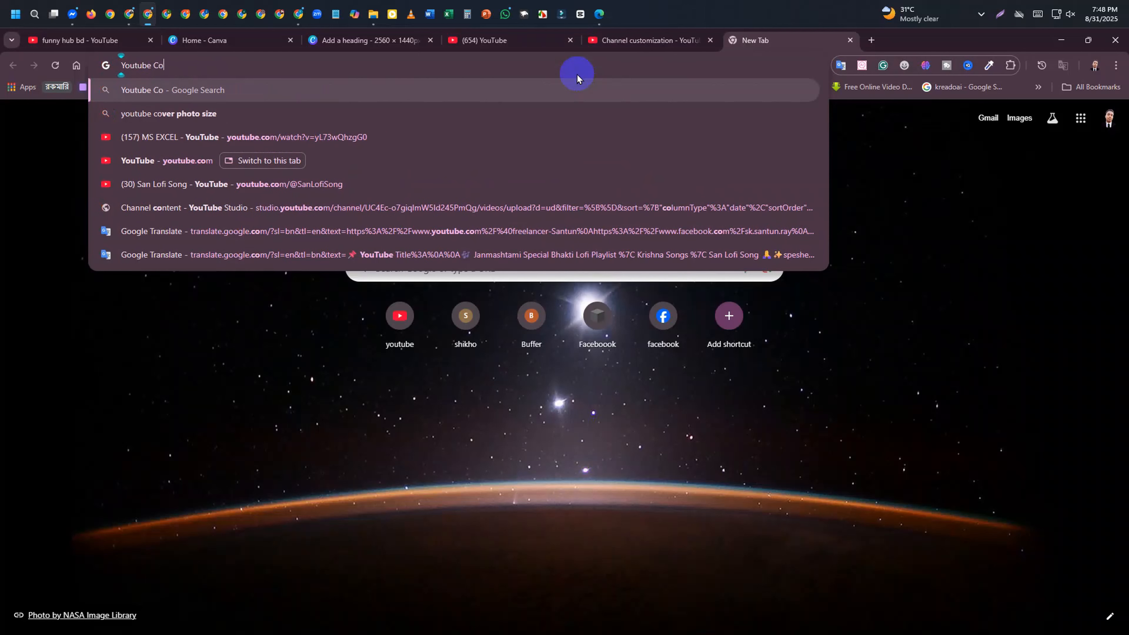
pyautogui.write('ver')
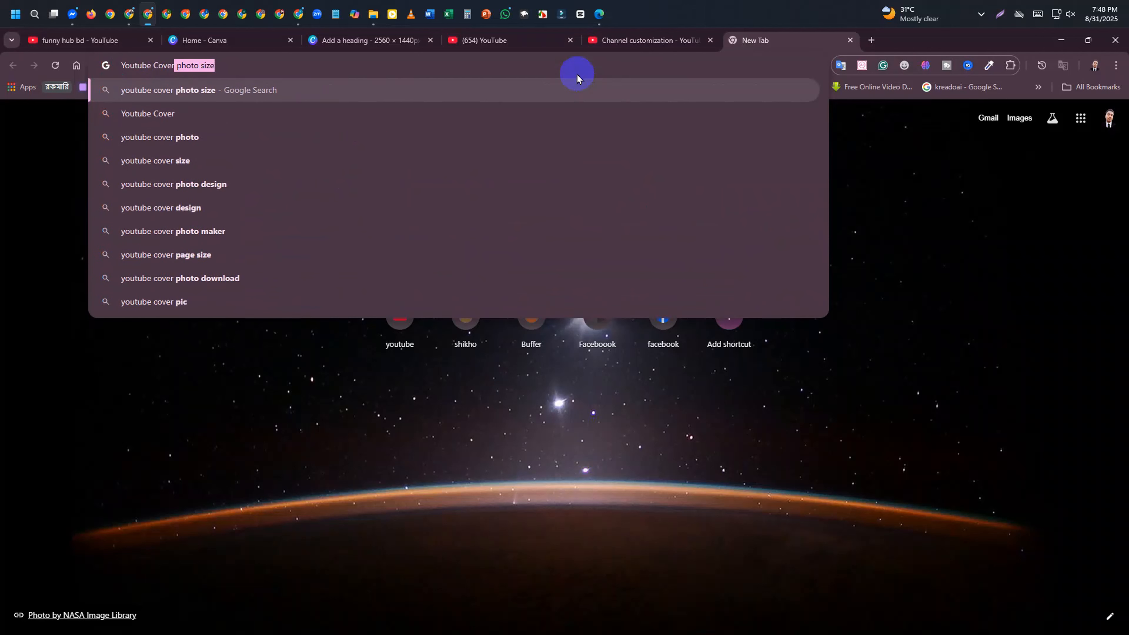
pyautogui.click(226, 87)
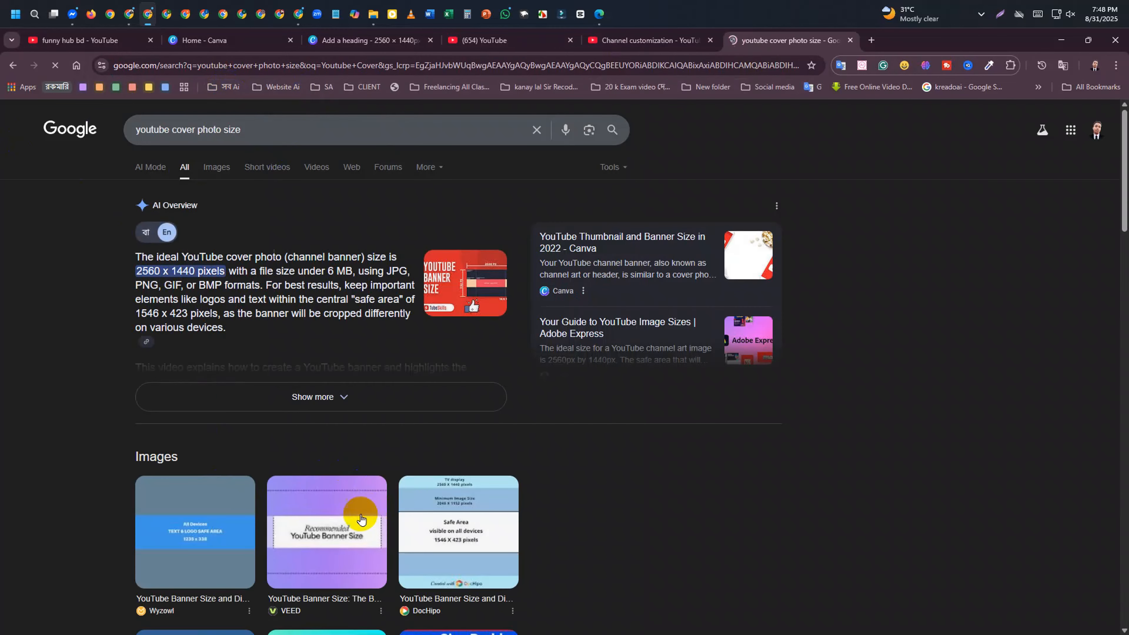
# Show the image results for the cover photo search and look through the YouTube banner size layouts
pyautogui.scroll(-6, 356, 517)
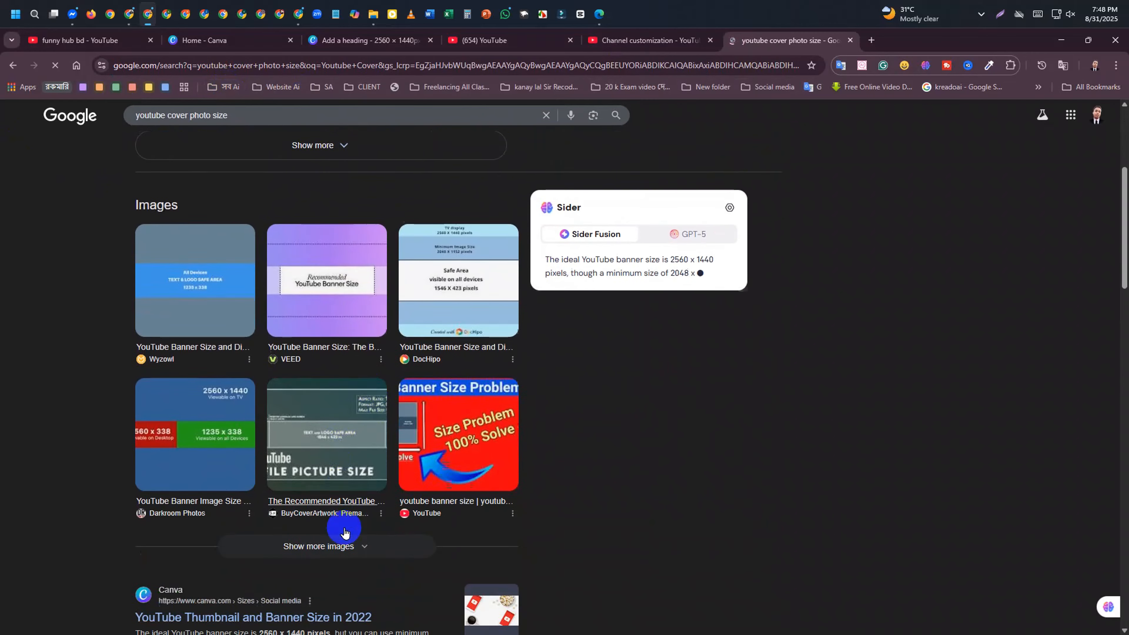
pyautogui.scroll(6, 323, 375)
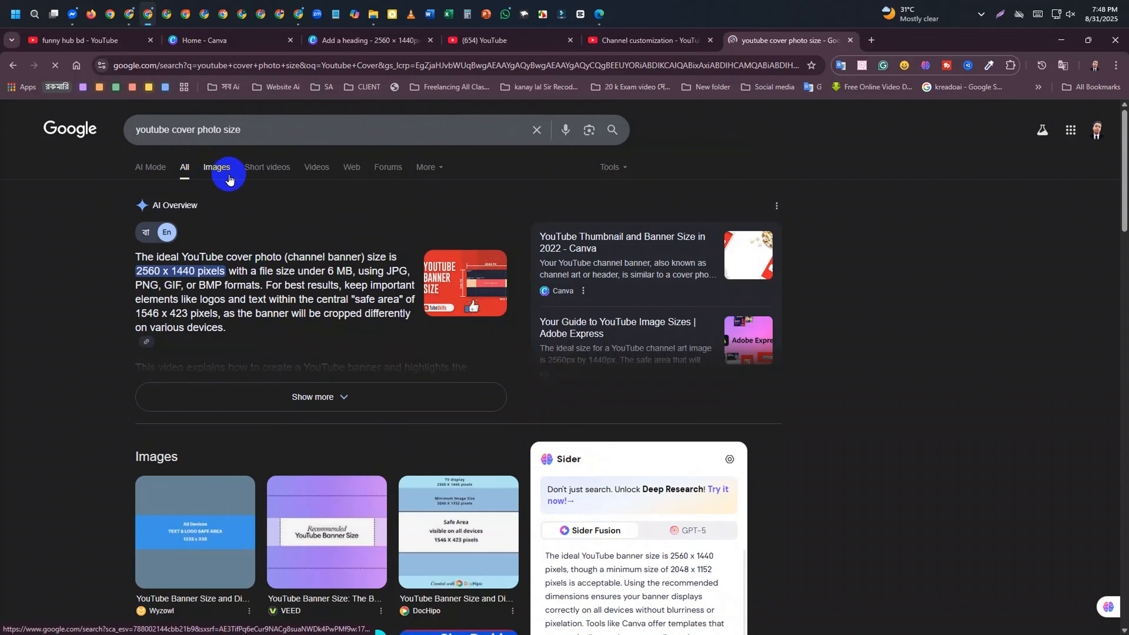
pyautogui.click(215, 168)
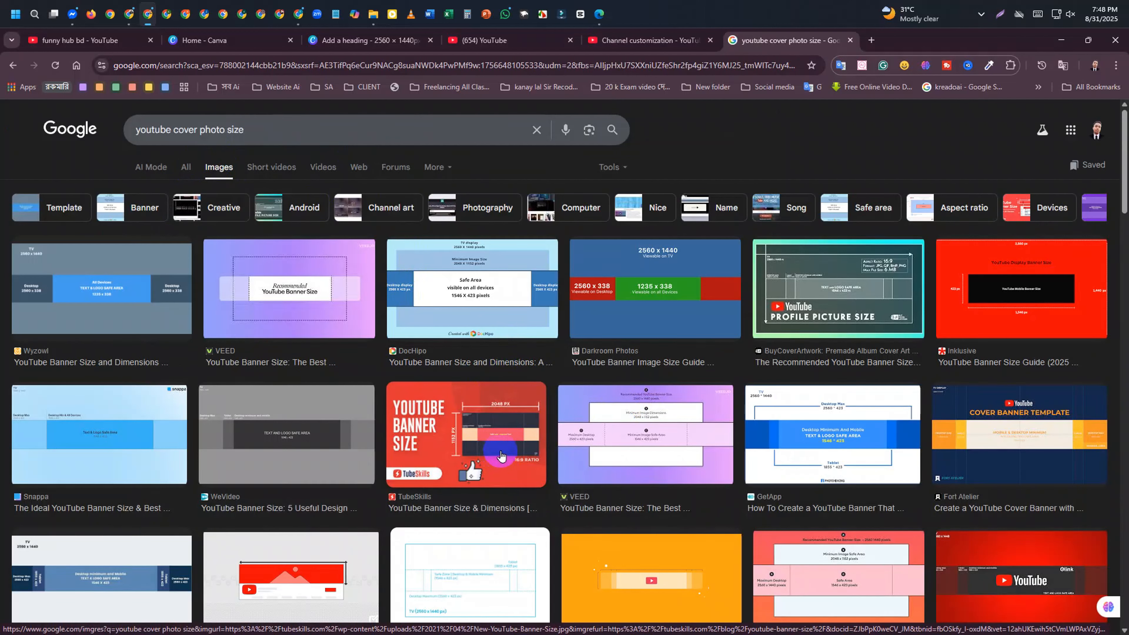
pyautogui.scroll(-5, 443, 307)
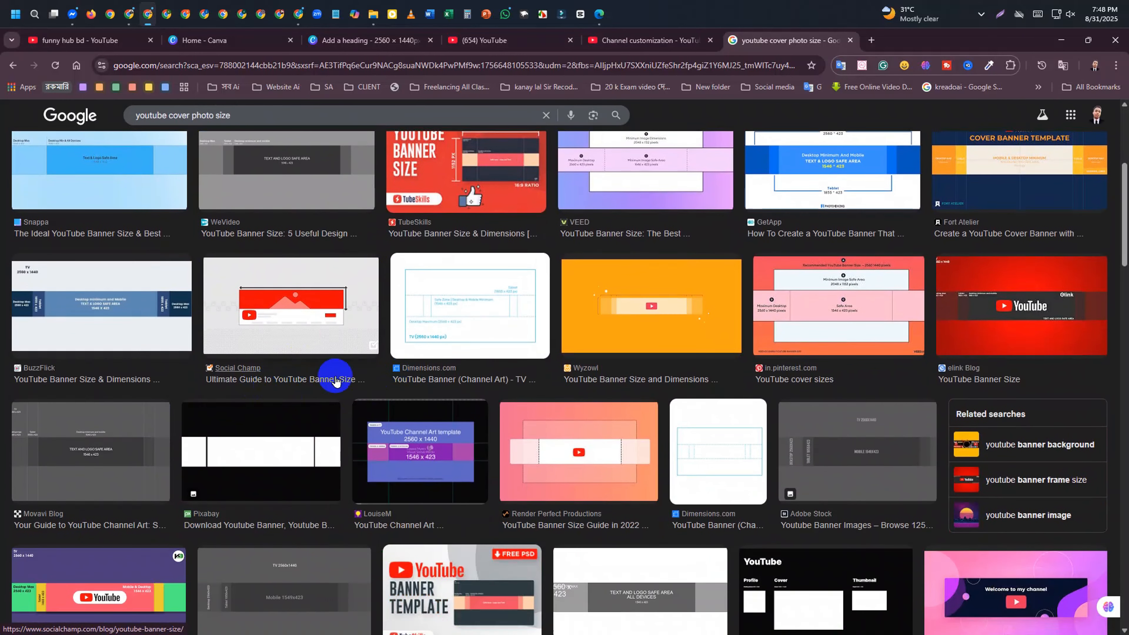
pyautogui.scroll(-3, 454, 333)
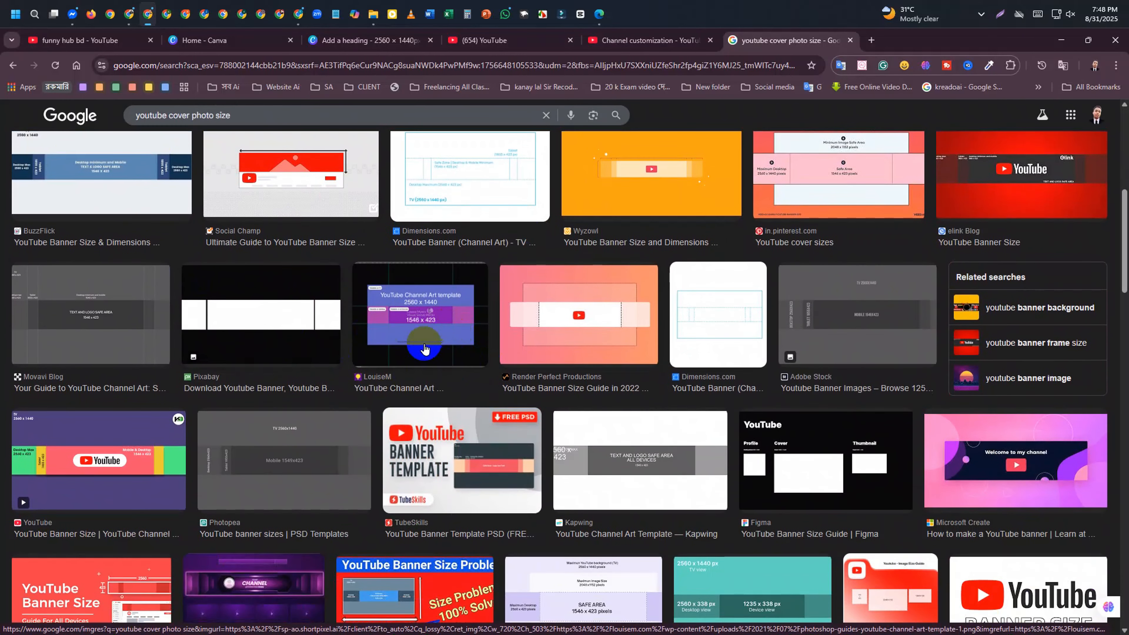
pyautogui.scroll(10, 933, 371)
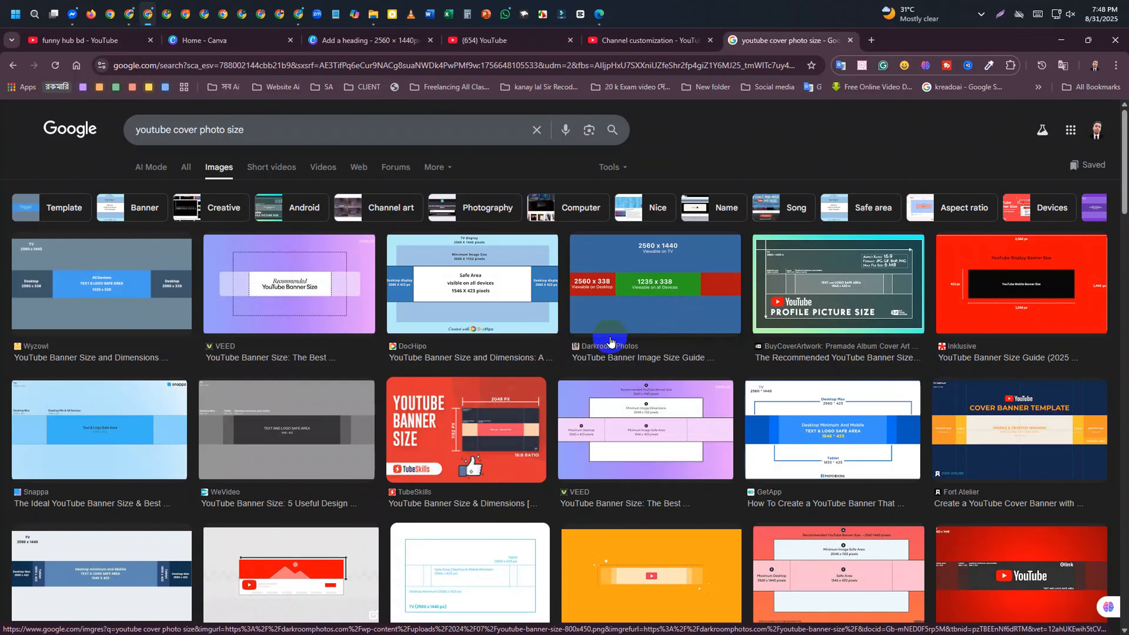
# Preview the Wyzowl YouTube banner size image, shrink the browser window, and save the image to the desktop
pyautogui.click(81, 297)
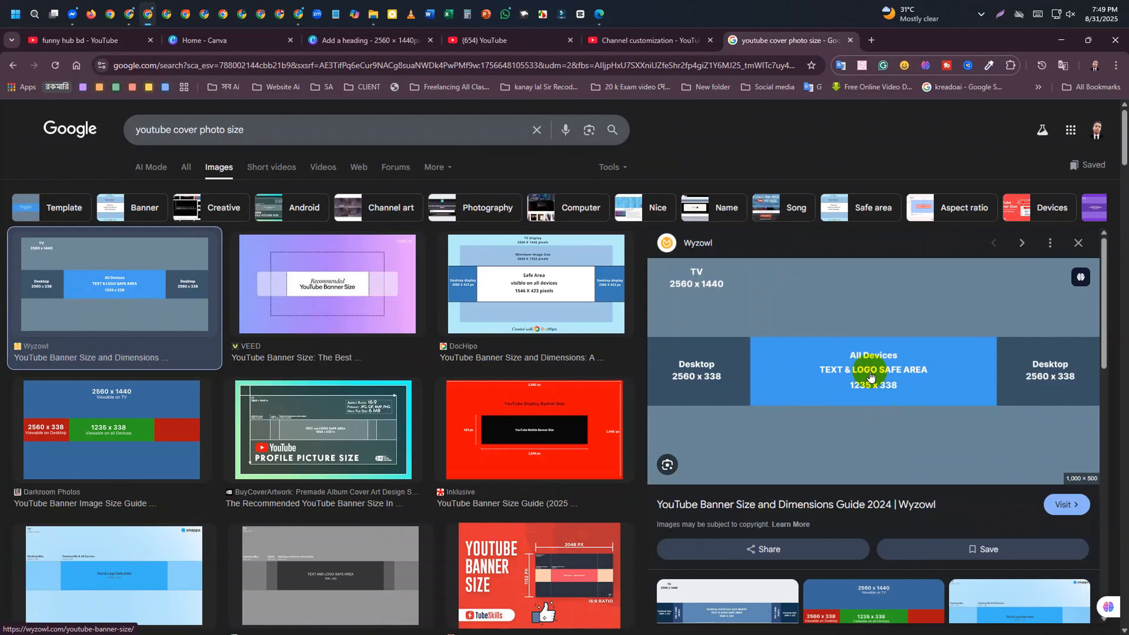
pyautogui.click(1004, 208)
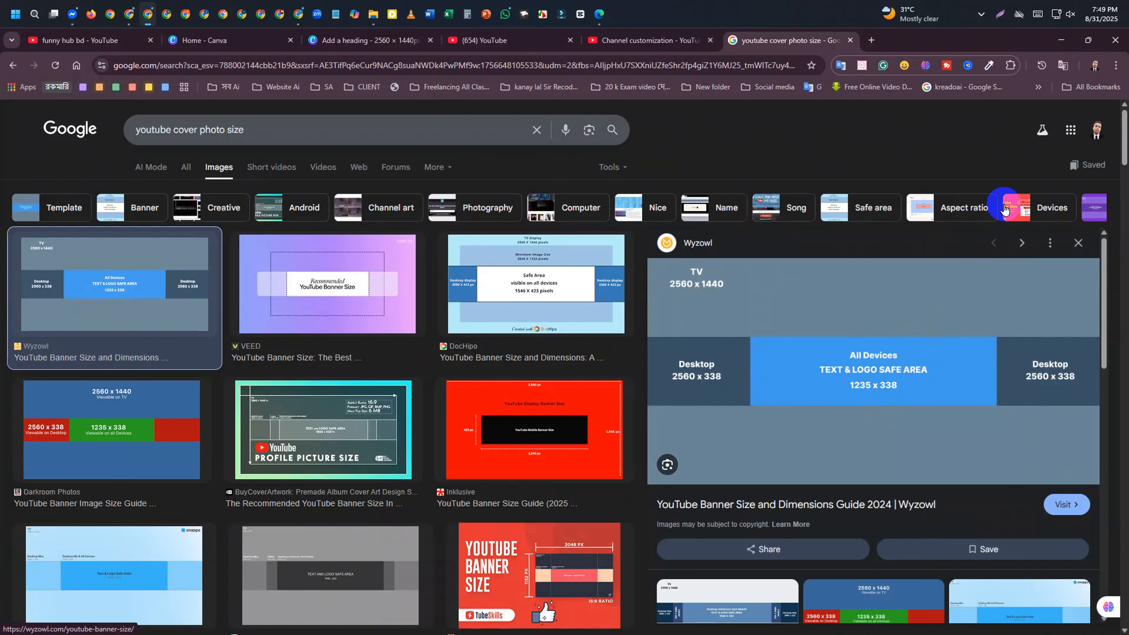
pyautogui.click(1088, 40)
pyautogui.moveTo(324, 310); pyautogui.dragTo(136, 346)
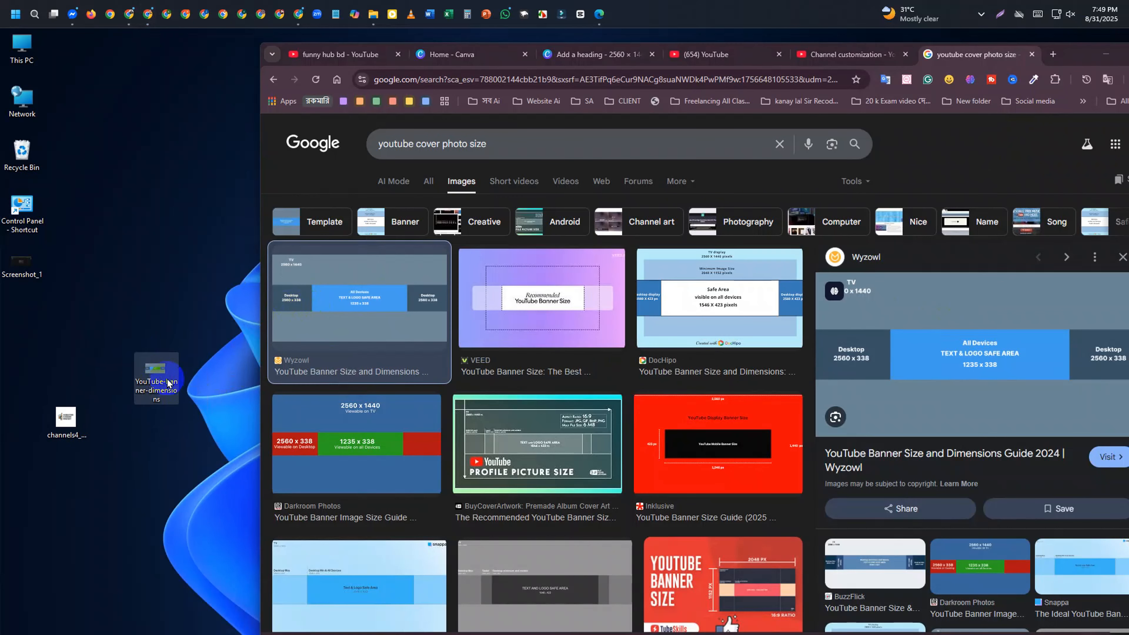
# View the saved YouTube-banner-dimensions image enlarged, close it, and bring the browser window fully on screen
pyautogui.click(173, 403)
pyautogui.doubleClick(173, 404)
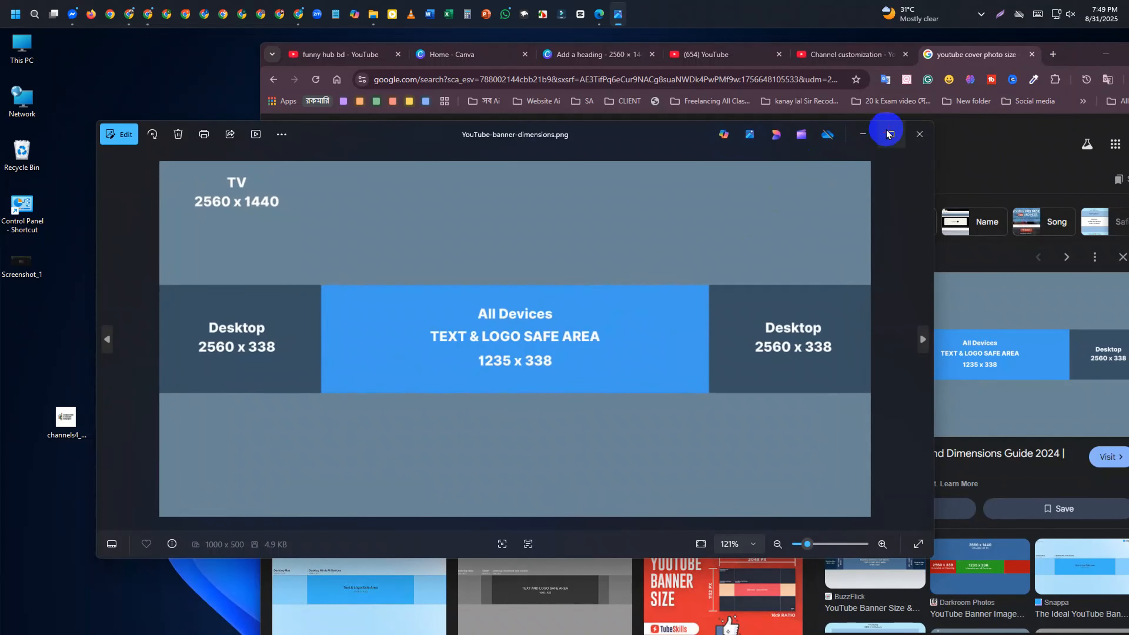
pyautogui.click(891, 133)
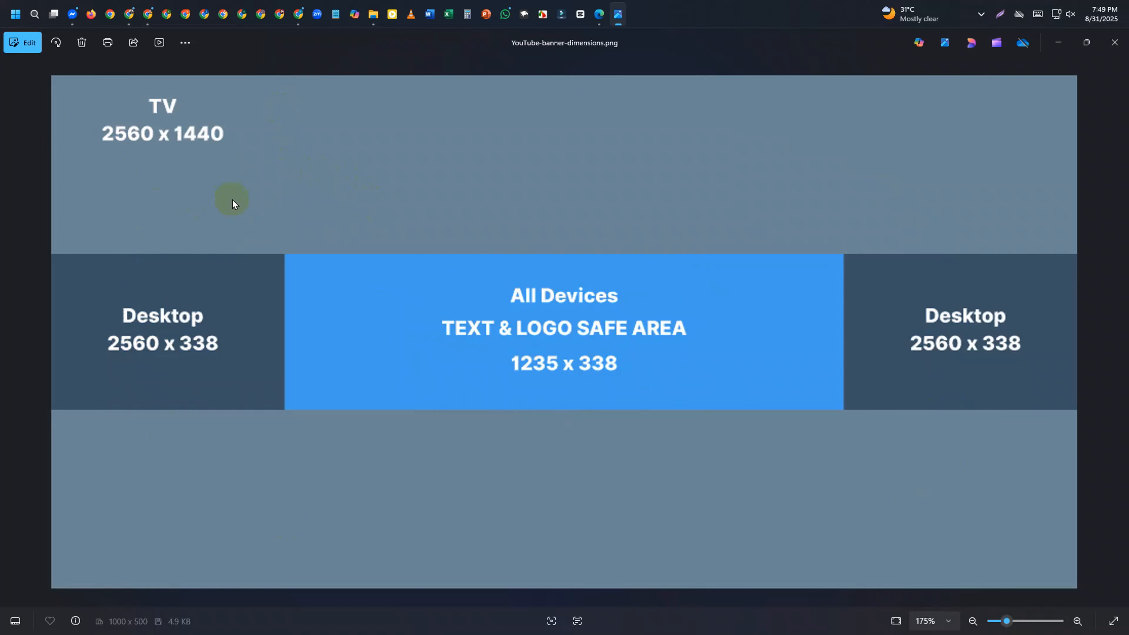
pyautogui.click(1086, 42)
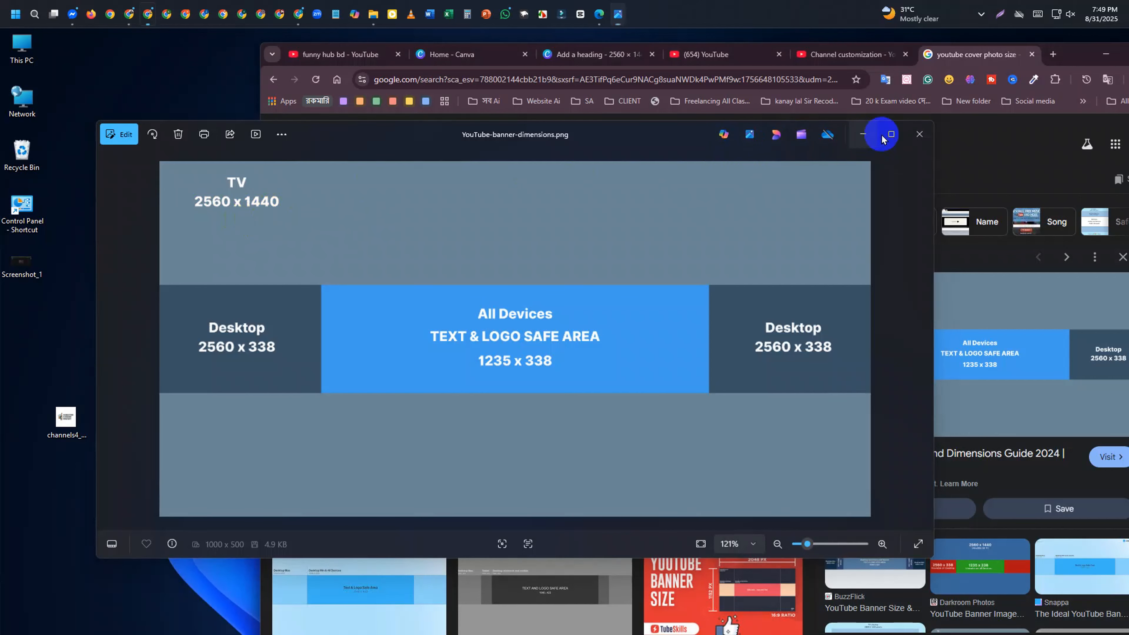
pyautogui.click(920, 134)
pyautogui.moveTo(1068, 64); pyautogui.dragTo(987, 51)
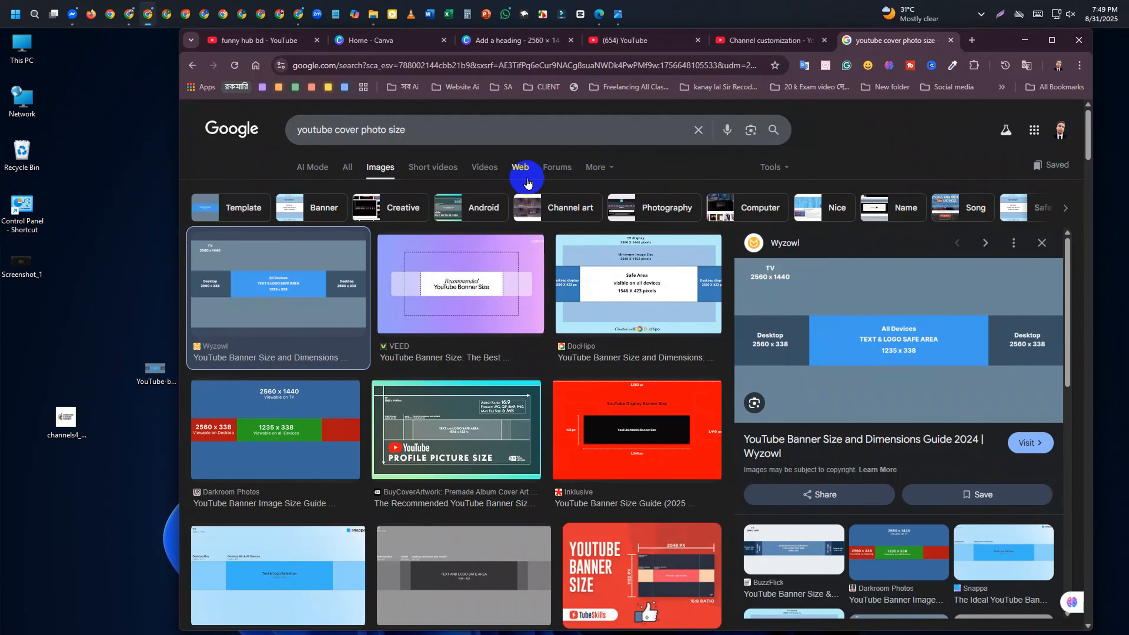
# Highlight the query "youtube cover photo size" in the search box and reopen the YouTube-banner-dimensions image from the desktop
pyautogui.click(333, 138)
pyautogui.click(300, 130)
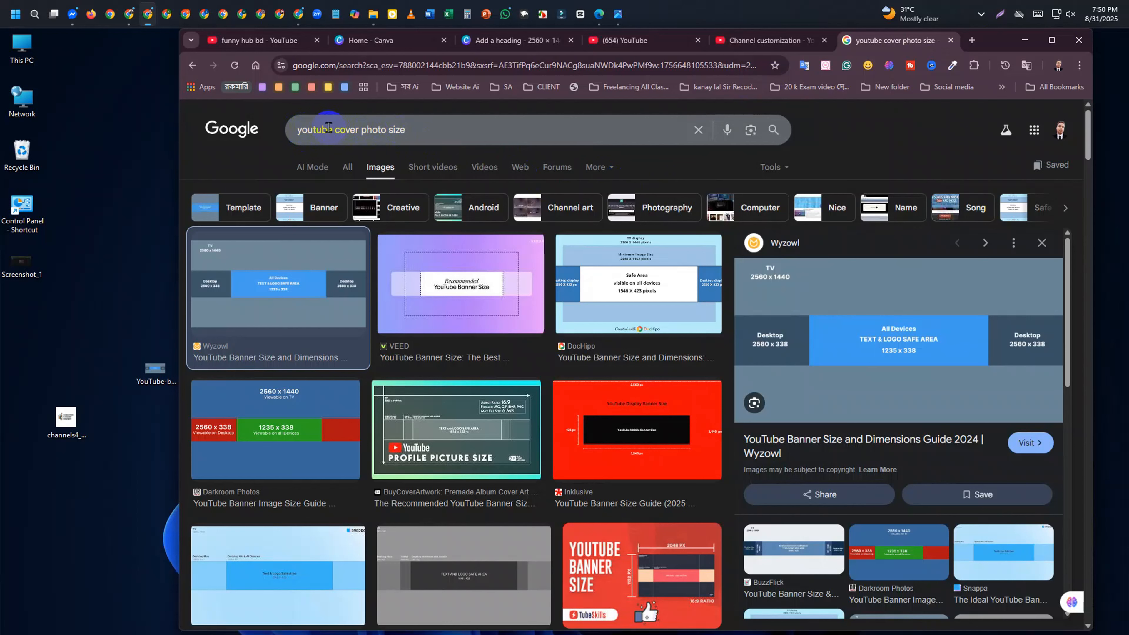
pyautogui.moveTo(298, 130); pyautogui.dragTo(412, 132)
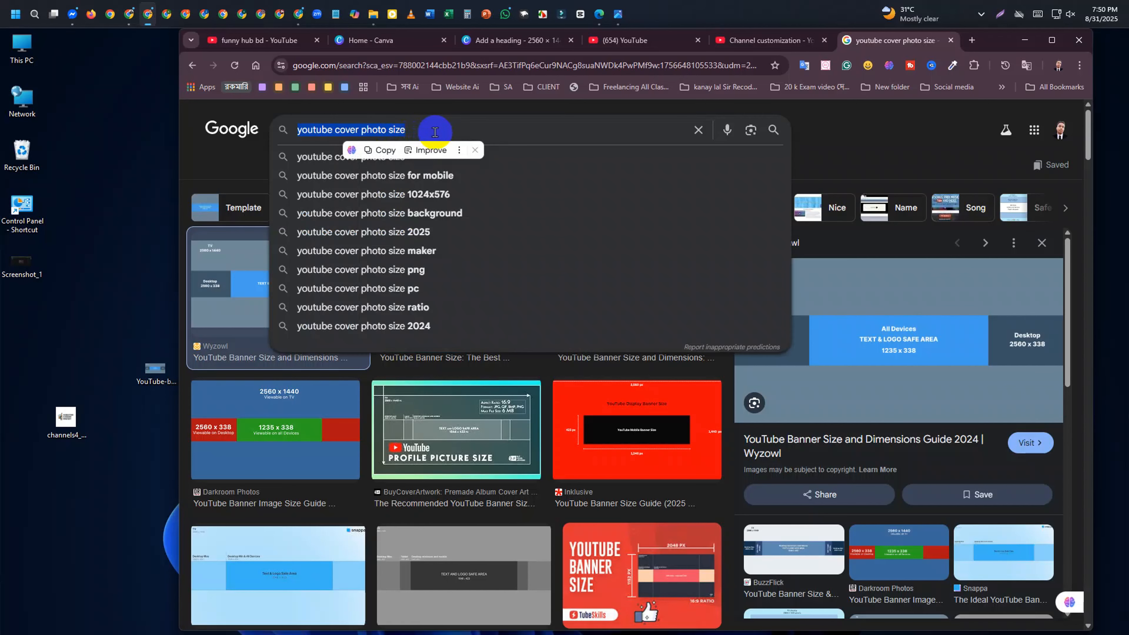
pyautogui.click(435, 132)
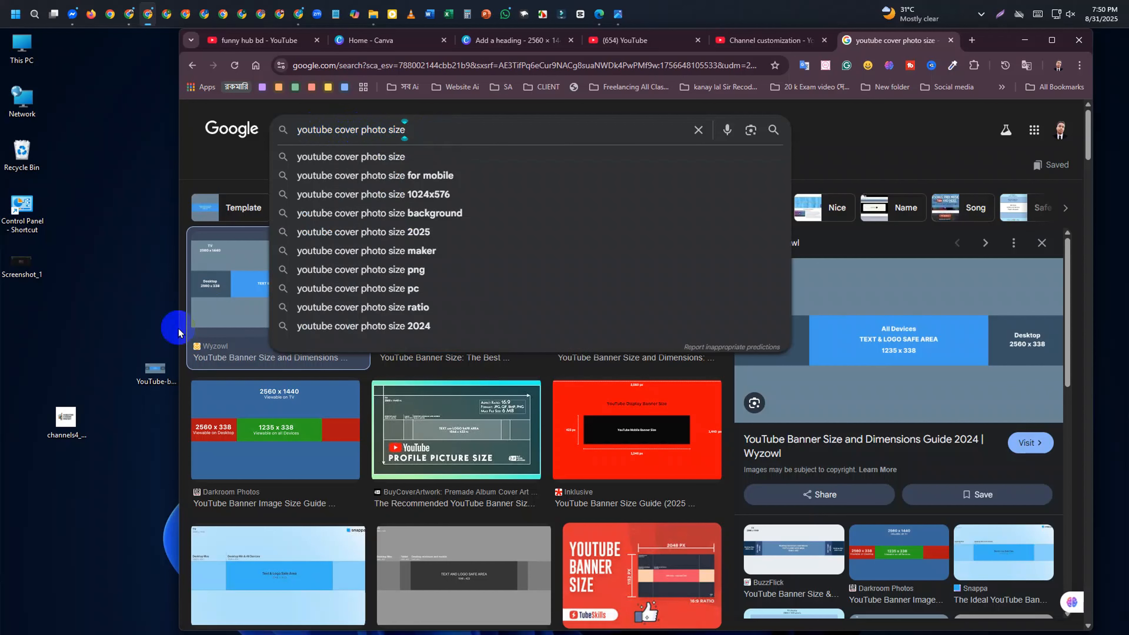
pyautogui.doubleClick(156, 368)
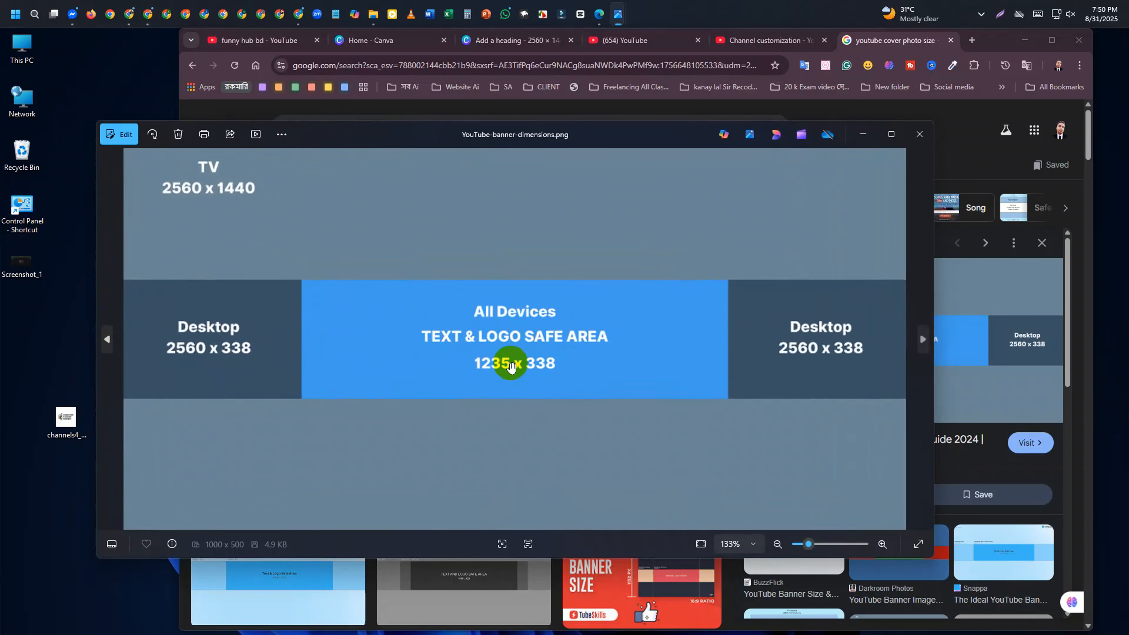
# Close the banner dimensions image, switch to the Canva home page, and maximize the browser window
pyautogui.scroll(-2, 510, 365)
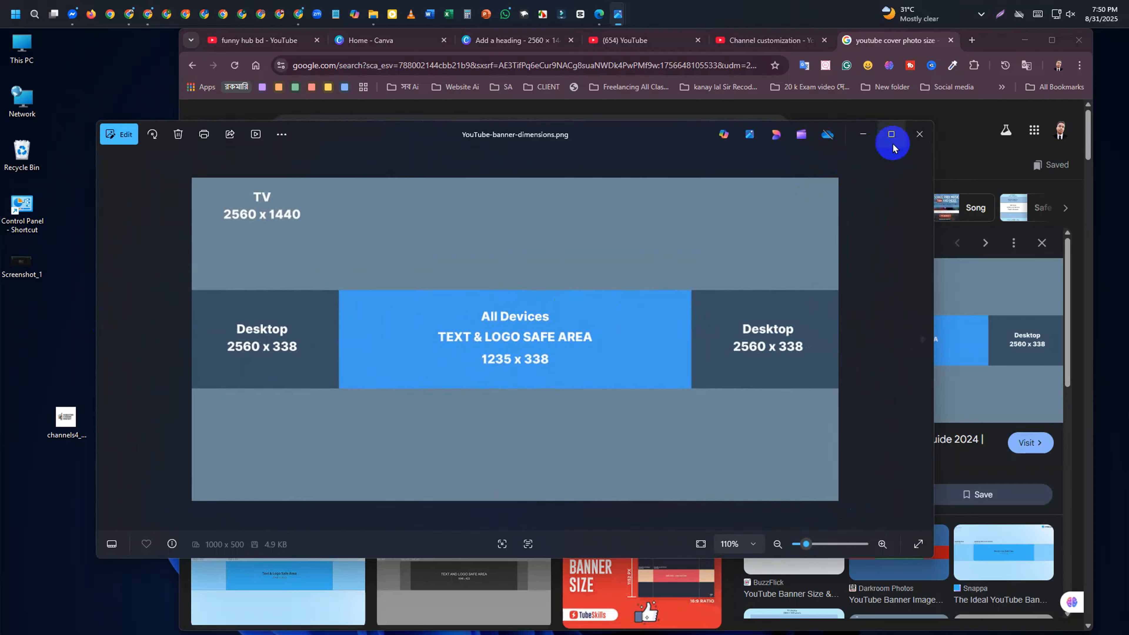
pyautogui.click(919, 133)
pyautogui.click(491, 126)
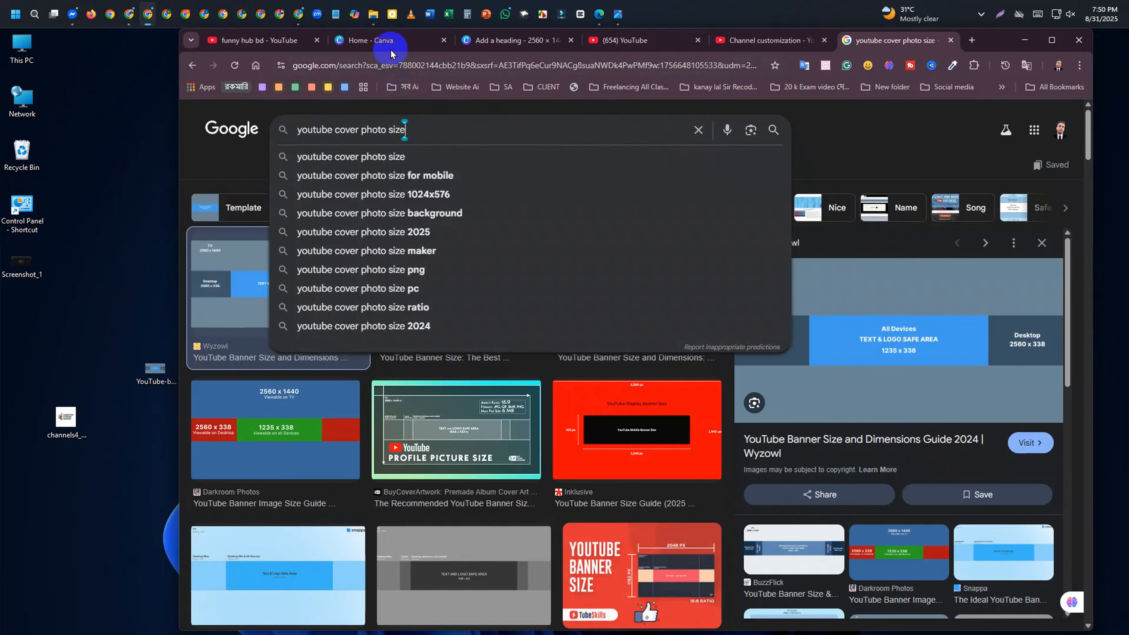
pyautogui.click(379, 40)
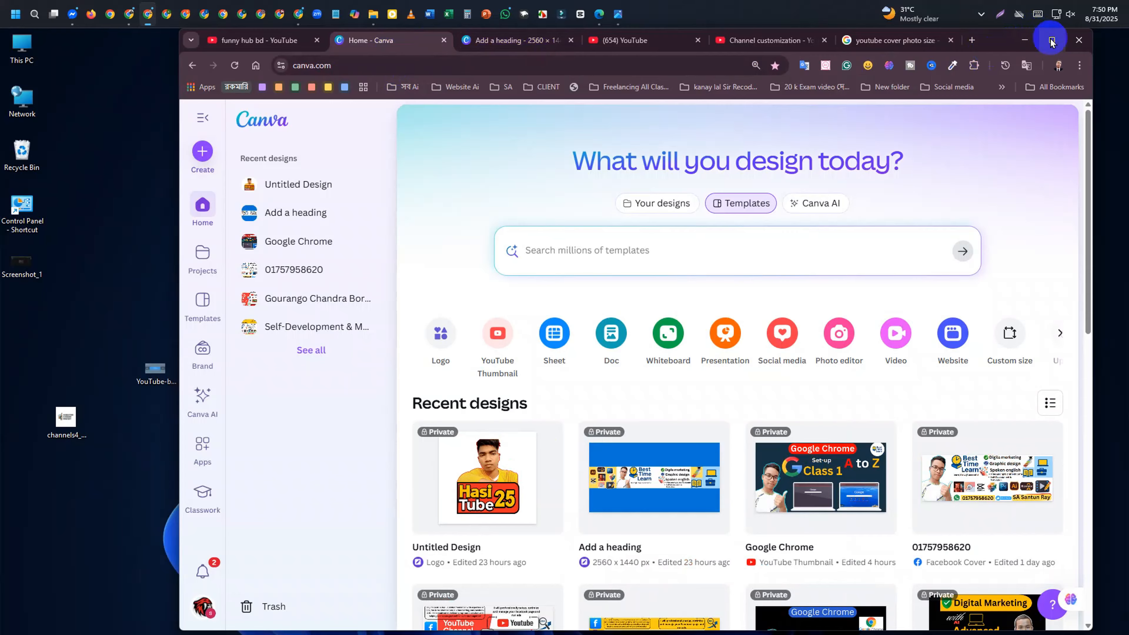
pyautogui.click(1050, 39)
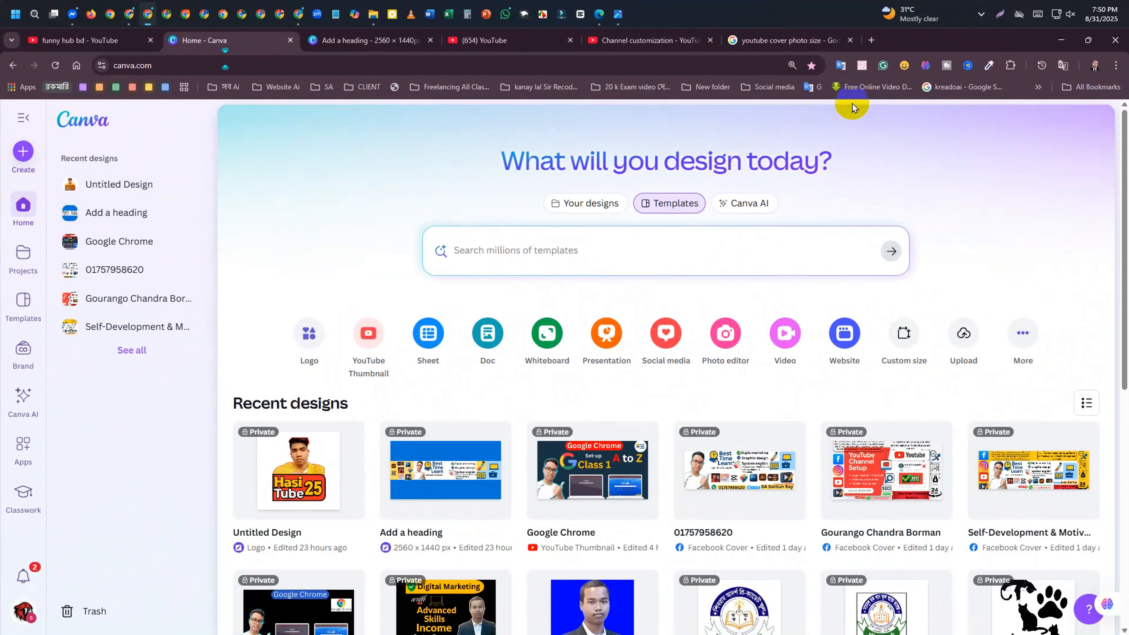
# Select the Canva page for a screenshot, box the sidebar, template search, design types, recent designs and Trash in red, and discard the capture
pyautogui.click(1007, 16)
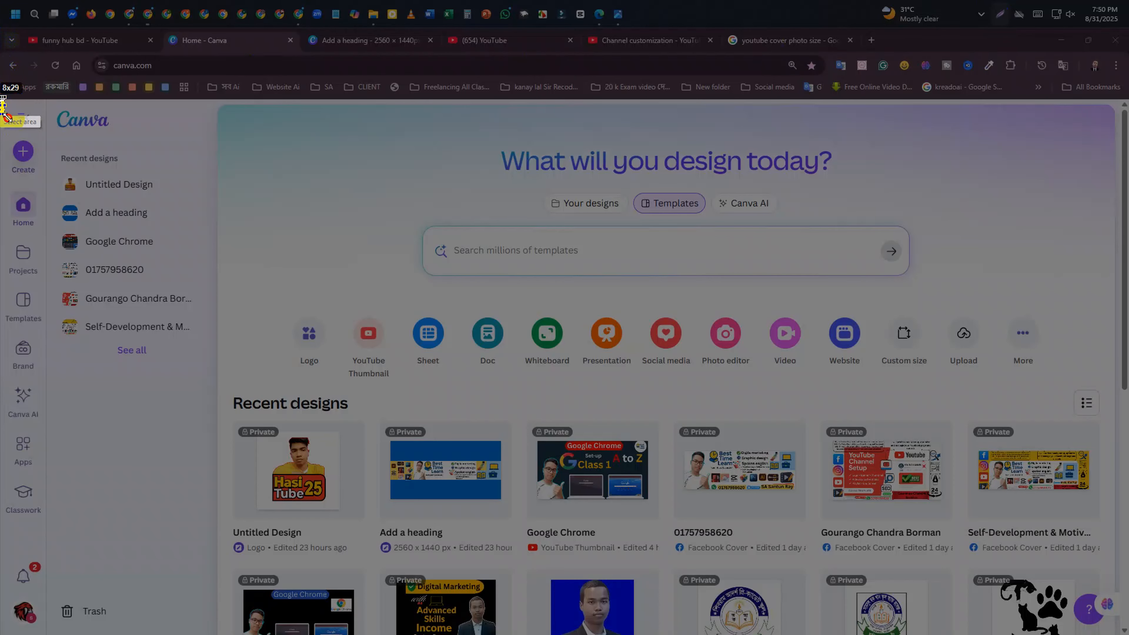
pyautogui.moveTo(1, 97); pyautogui.dragTo(1128, 634)
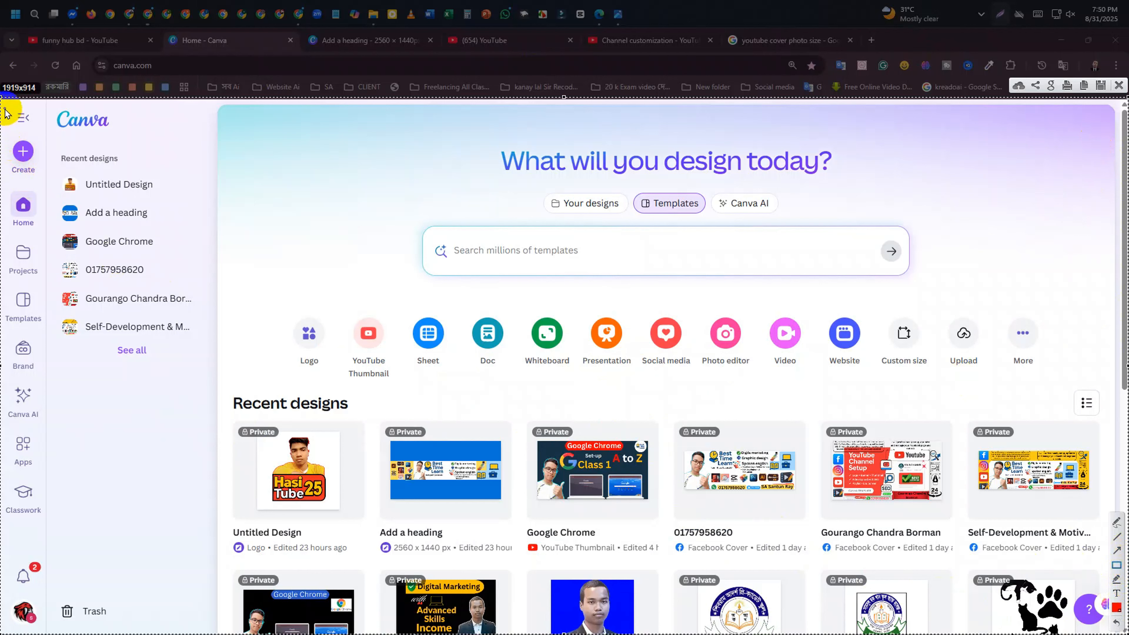
pyautogui.moveTo(4, 107)
pyautogui.mouseDown()
pyautogui.moveTo(22, 226)
pyautogui.moveTo(30, 585)
pyautogui.moveTo(44, 627)
pyautogui.mouseUp()
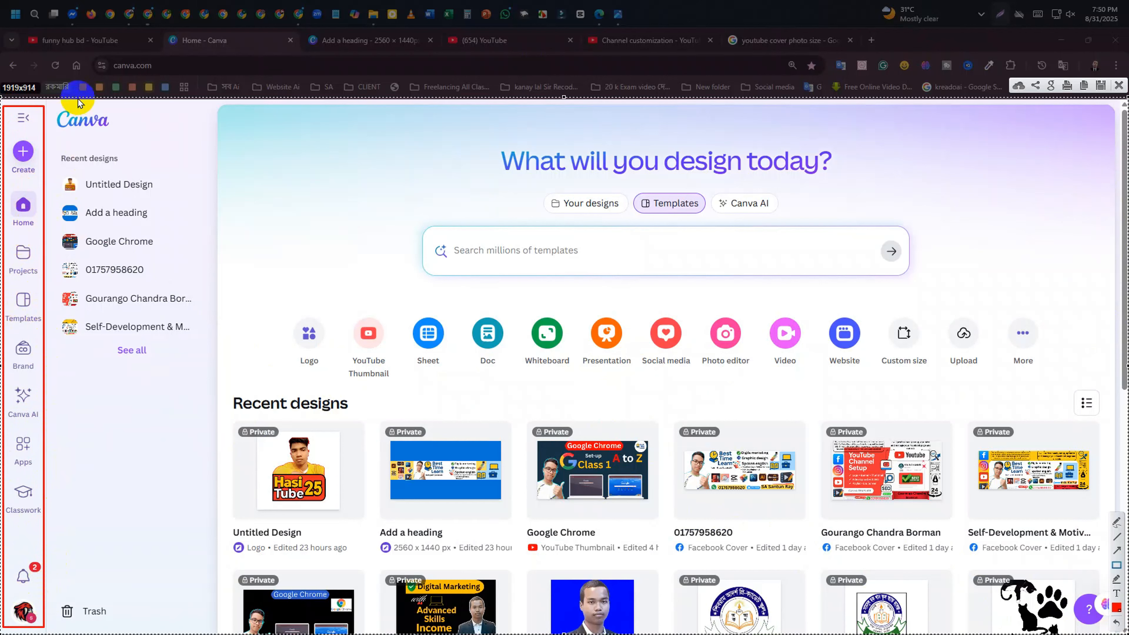
pyautogui.moveTo(417, 219)
pyautogui.mouseDown()
pyautogui.moveTo(589, 275)
pyautogui.moveTo(911, 282)
pyautogui.mouseUp()
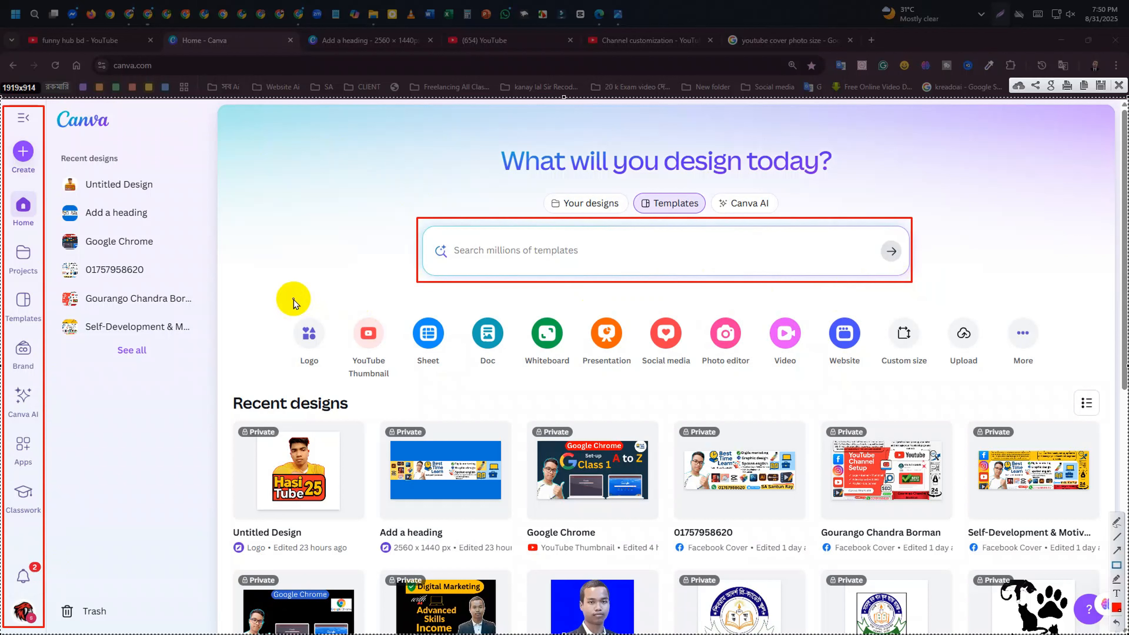
pyautogui.moveTo(277, 307)
pyautogui.mouseDown()
pyautogui.moveTo(695, 385)
pyautogui.moveTo(1061, 390)
pyautogui.moveTo(1057, 380)
pyautogui.mouseUp()
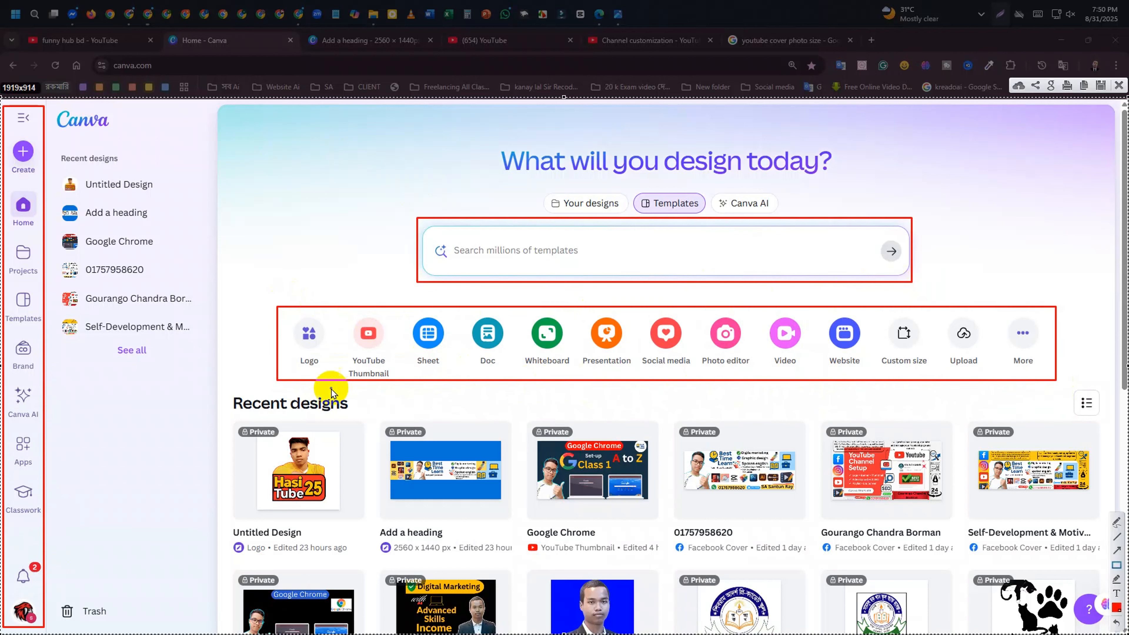
pyautogui.moveTo(225, 387)
pyautogui.mouseDown()
pyautogui.moveTo(669, 622)
pyautogui.moveTo(1115, 628)
pyautogui.mouseUp()
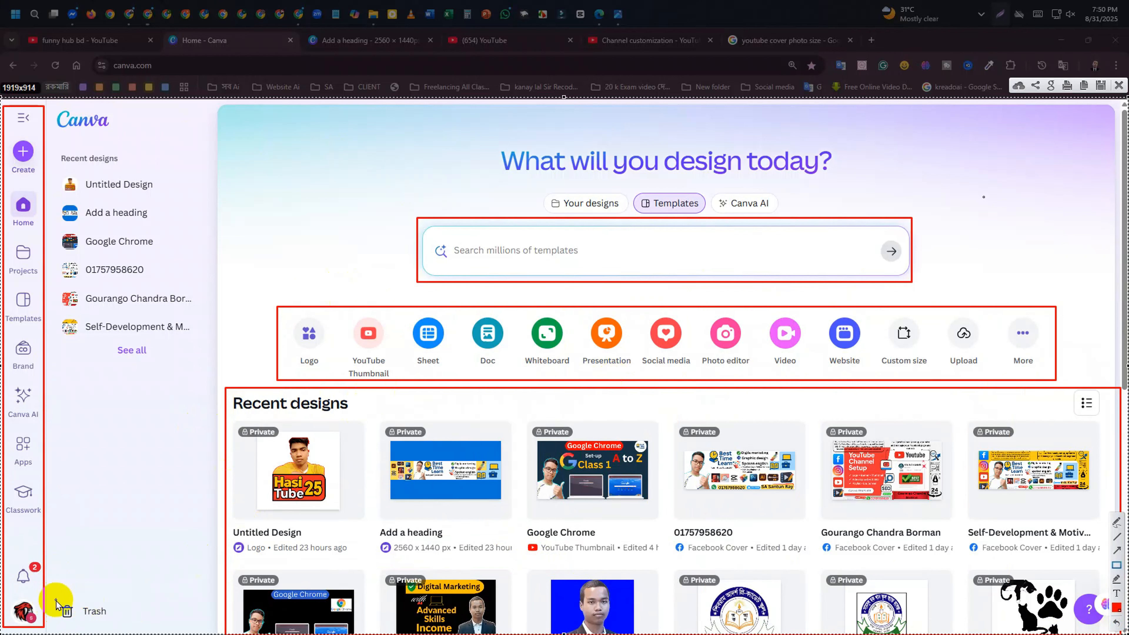
pyautogui.moveTo(55, 600); pyautogui.dragTo(125, 628)
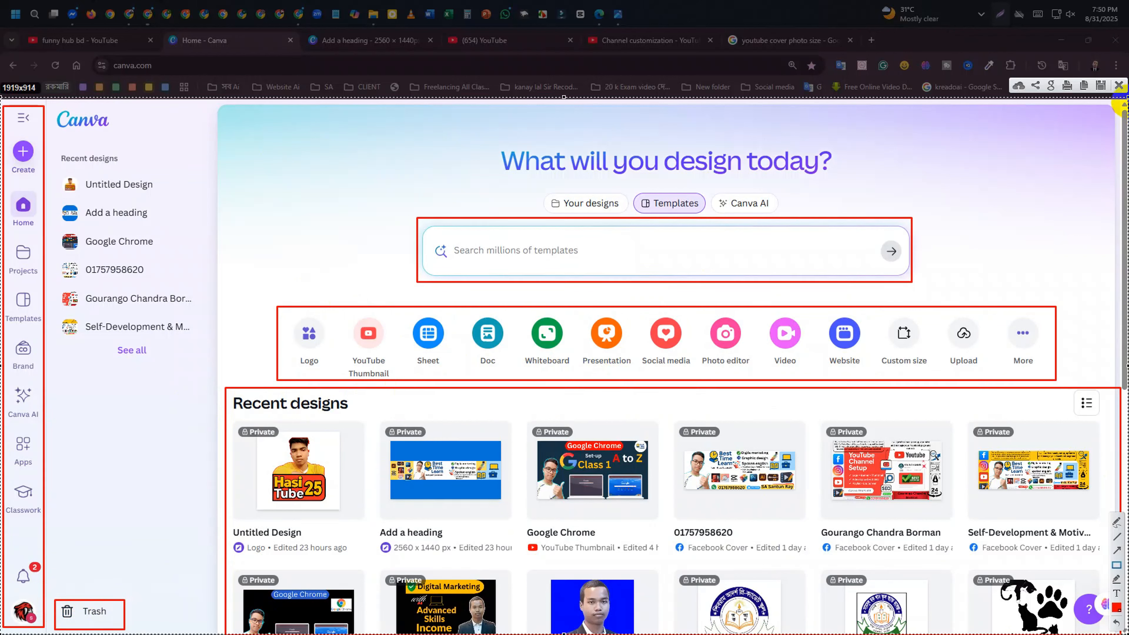
pyautogui.click(1118, 85)
# Look through the account options and the list of teams available for switching, and close them
pyautogui.click(20, 614)
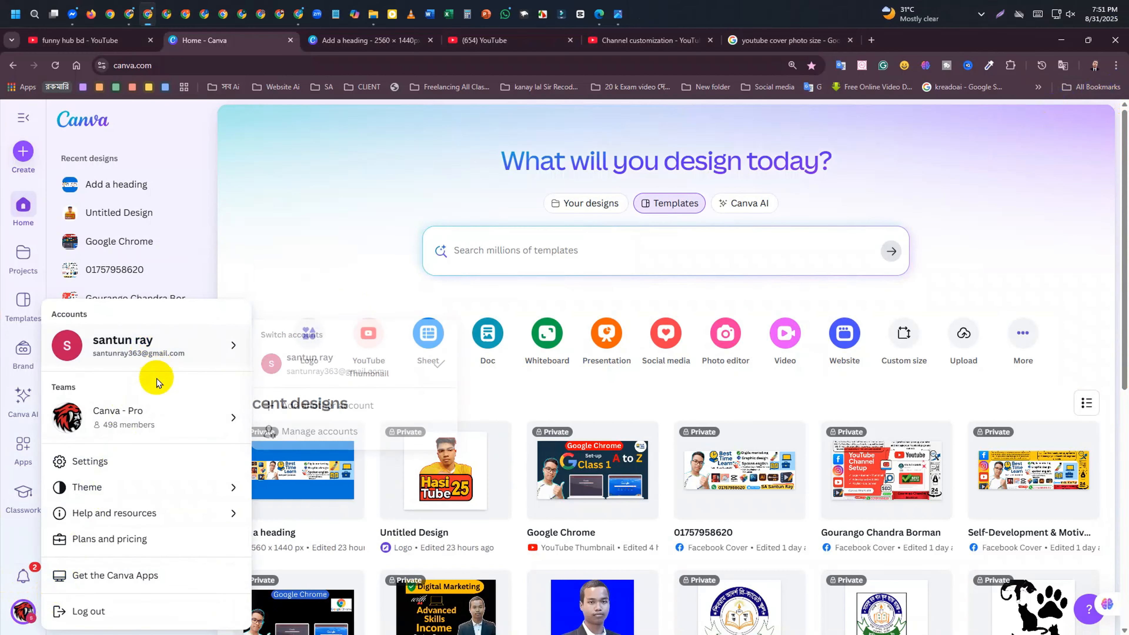
pyautogui.moveTo(153, 416)
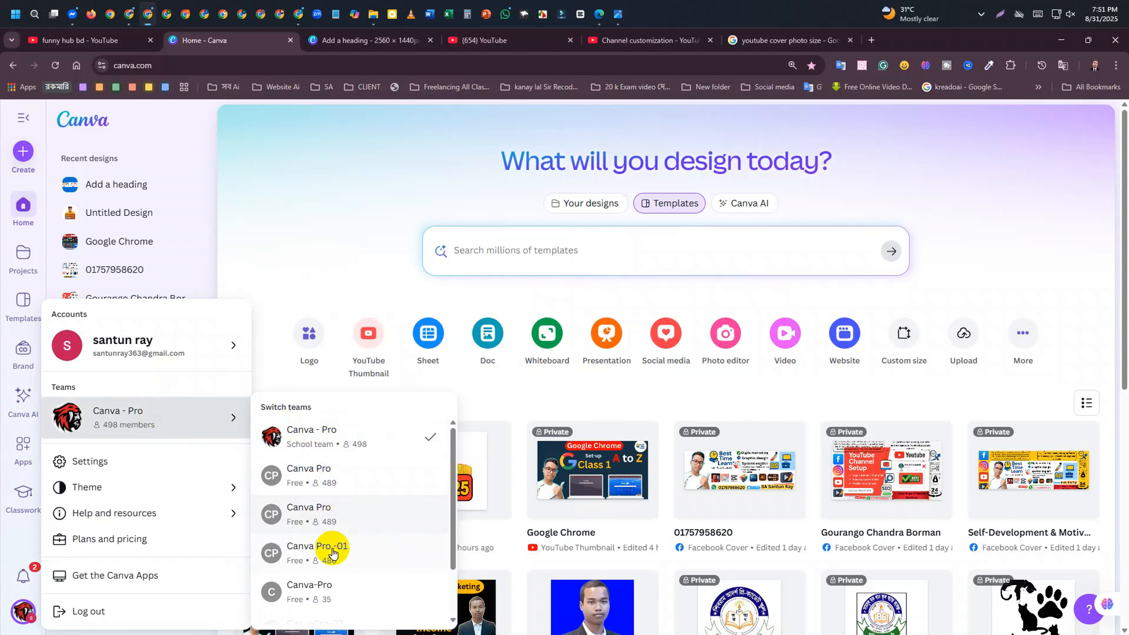
pyautogui.scroll(-2, 320, 578)
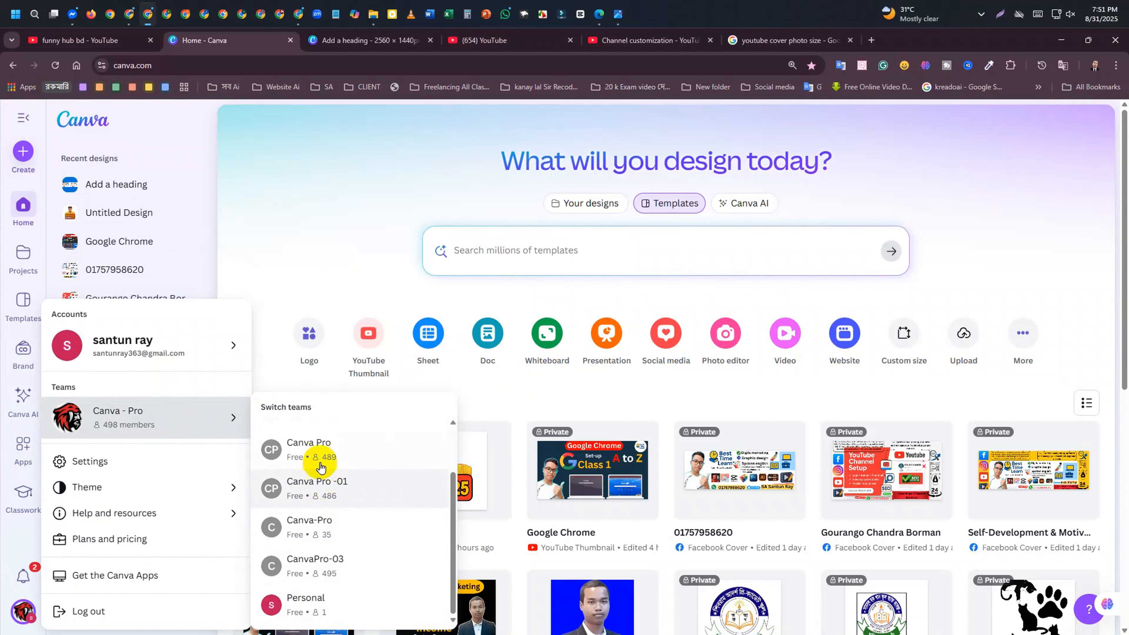
pyautogui.scroll(2, 307, 461)
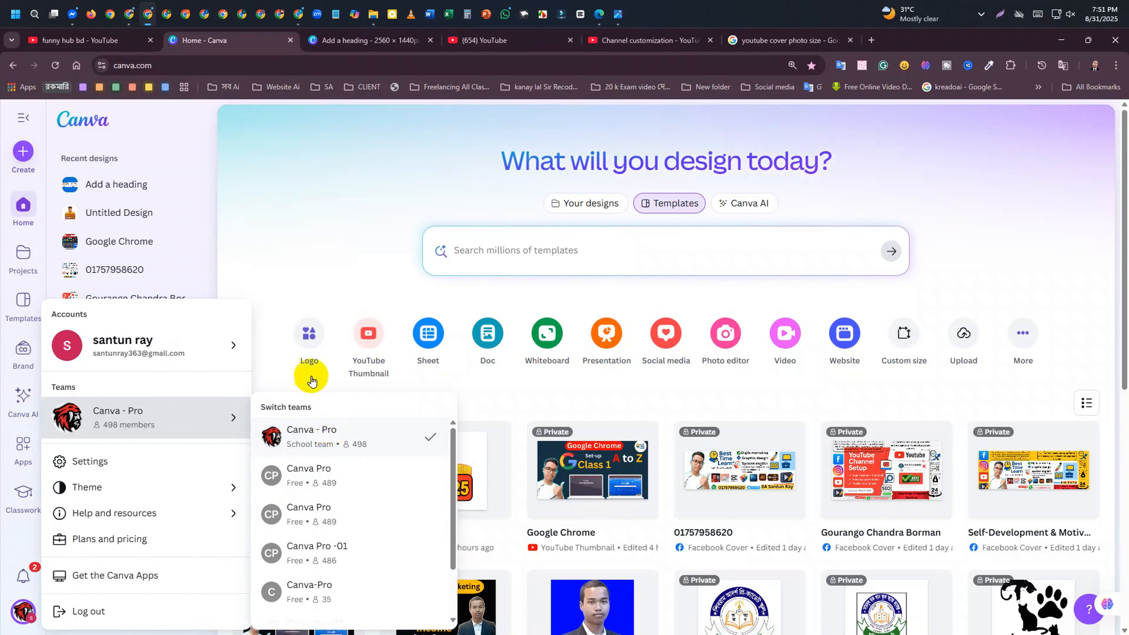
pyautogui.moveTo(156, 352)
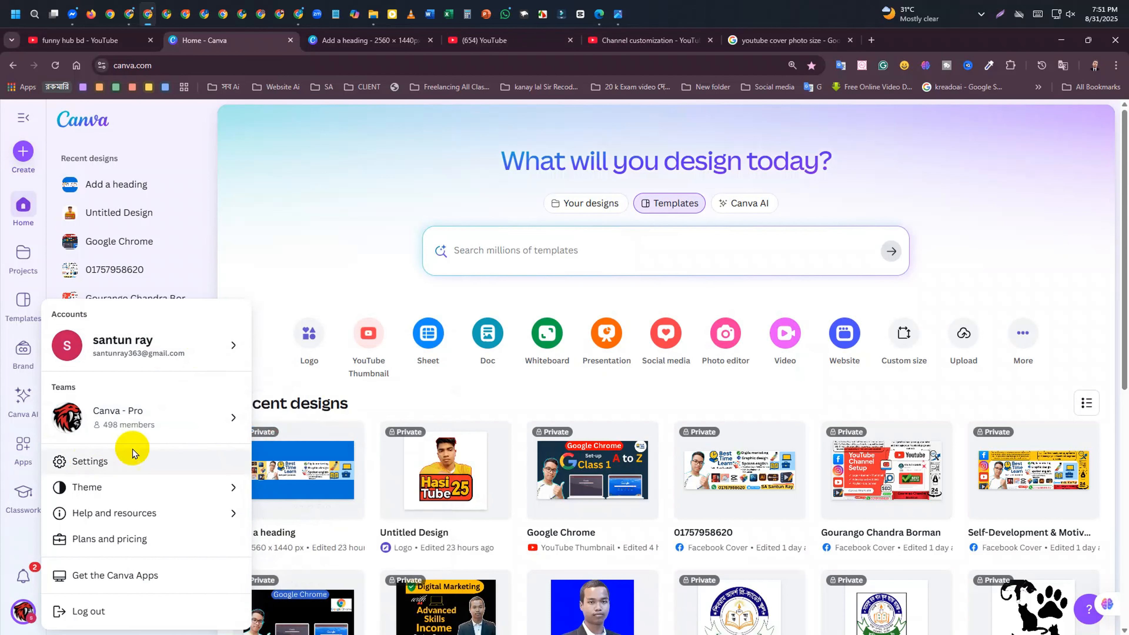
pyautogui.click(252, 234)
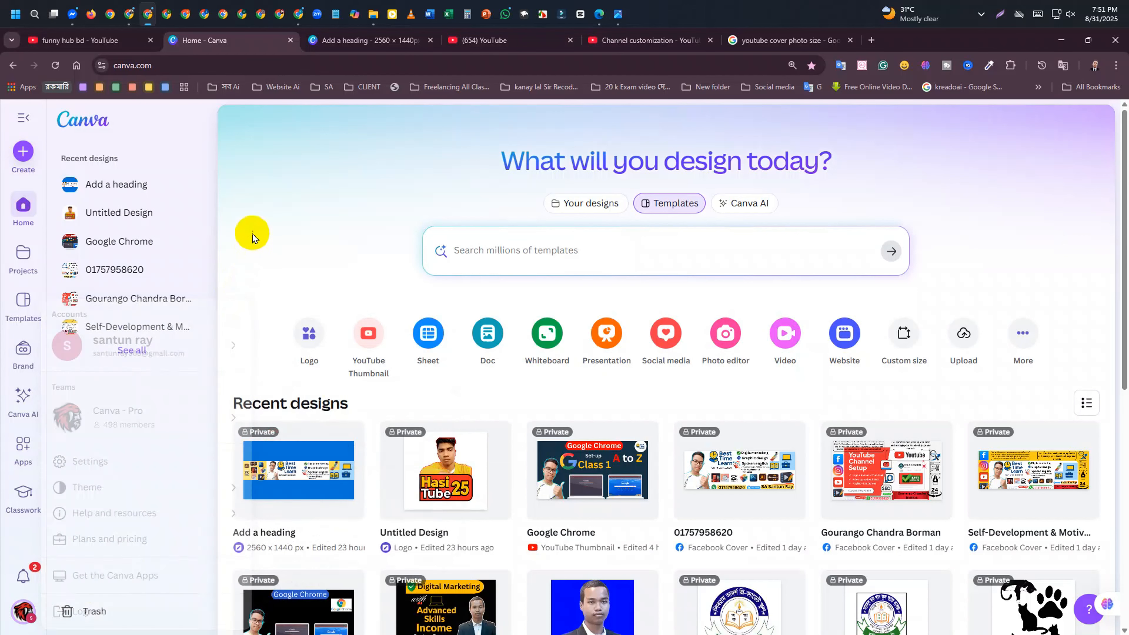
# Show all recent designs in the side list and look through them
pyautogui.click(123, 350)
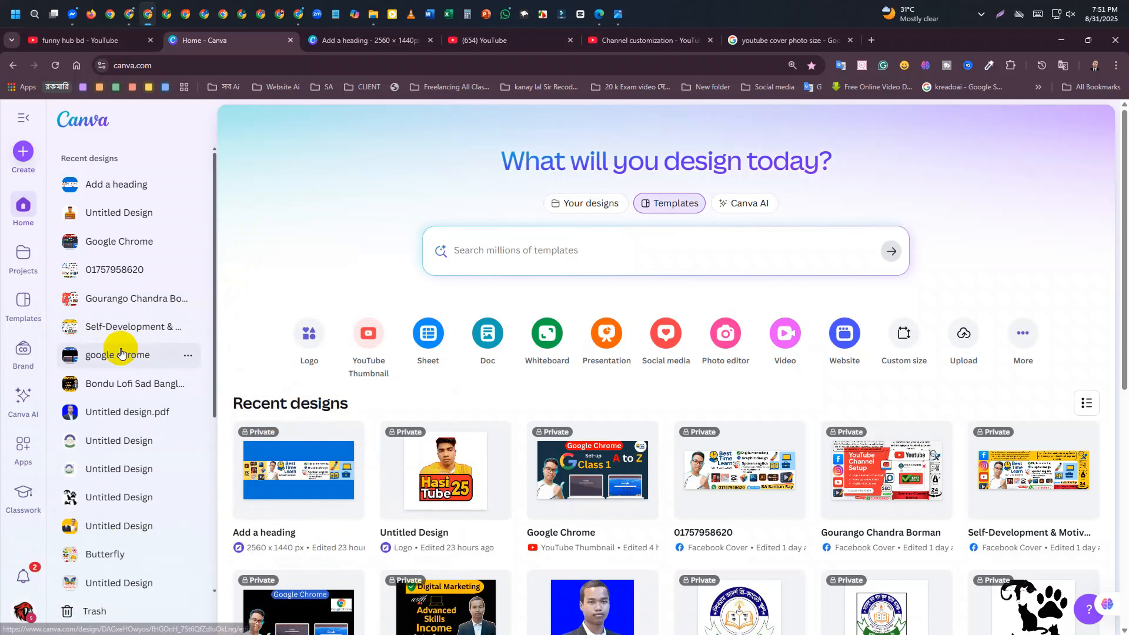
pyautogui.scroll(-5, 120, 352)
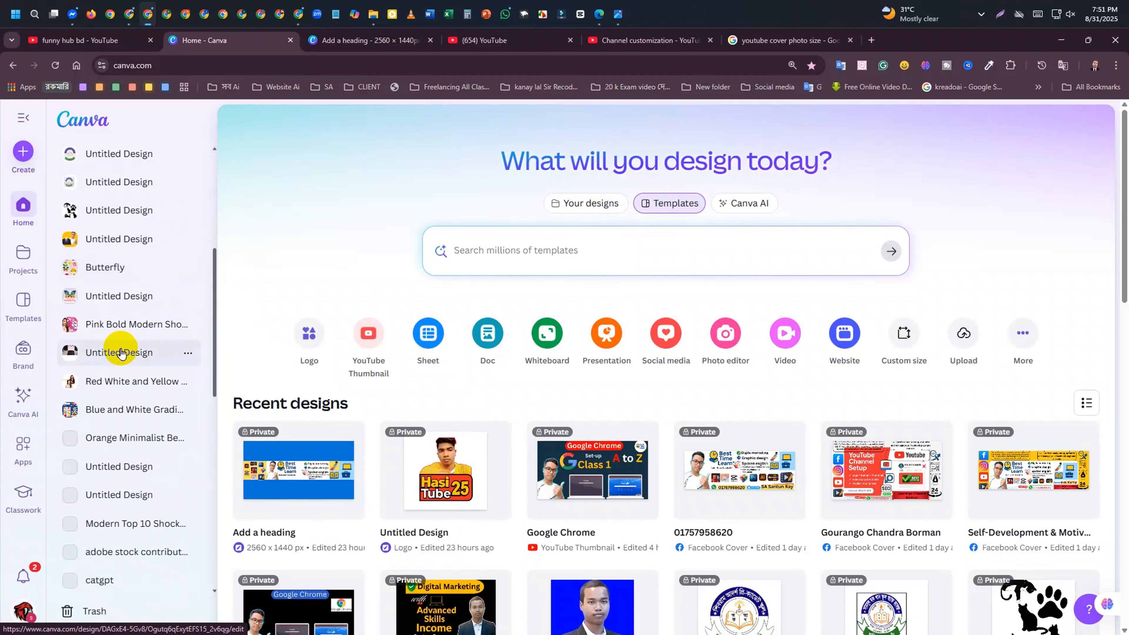
pyautogui.scroll(-3, 120, 353)
pyautogui.scroll(8, 120, 356)
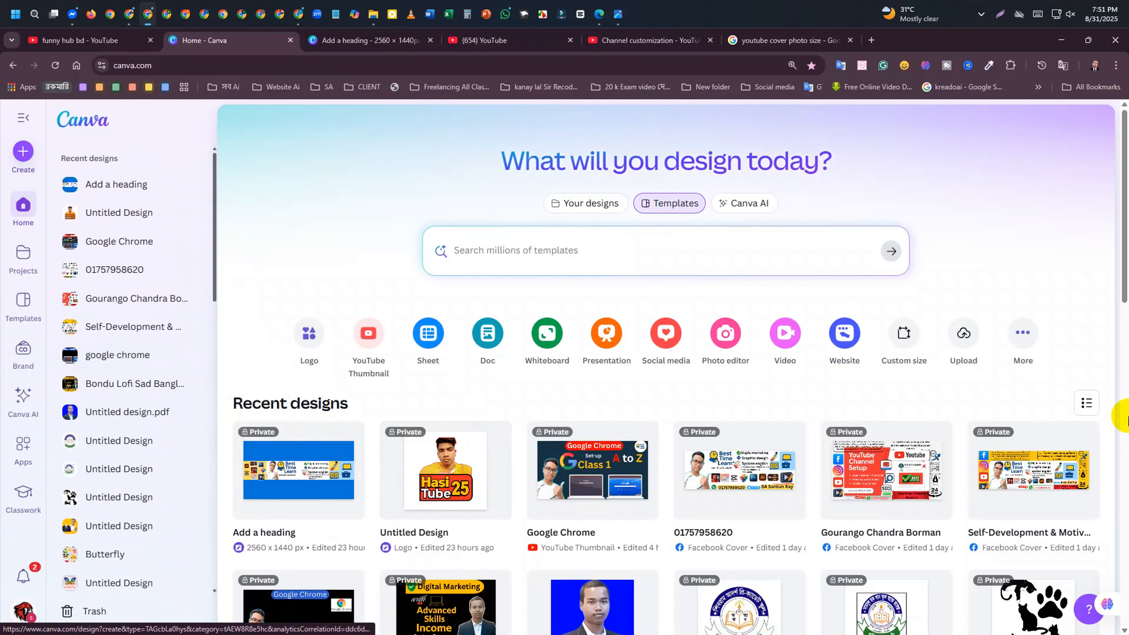
# Select the whole Canva page for a screenshot and box its recent designs list, sidebar, template search, design types and recent designs grid in red
pyautogui.click(1002, 17)
pyautogui.moveTo(0, 96); pyautogui.dragTo(1128, 634)
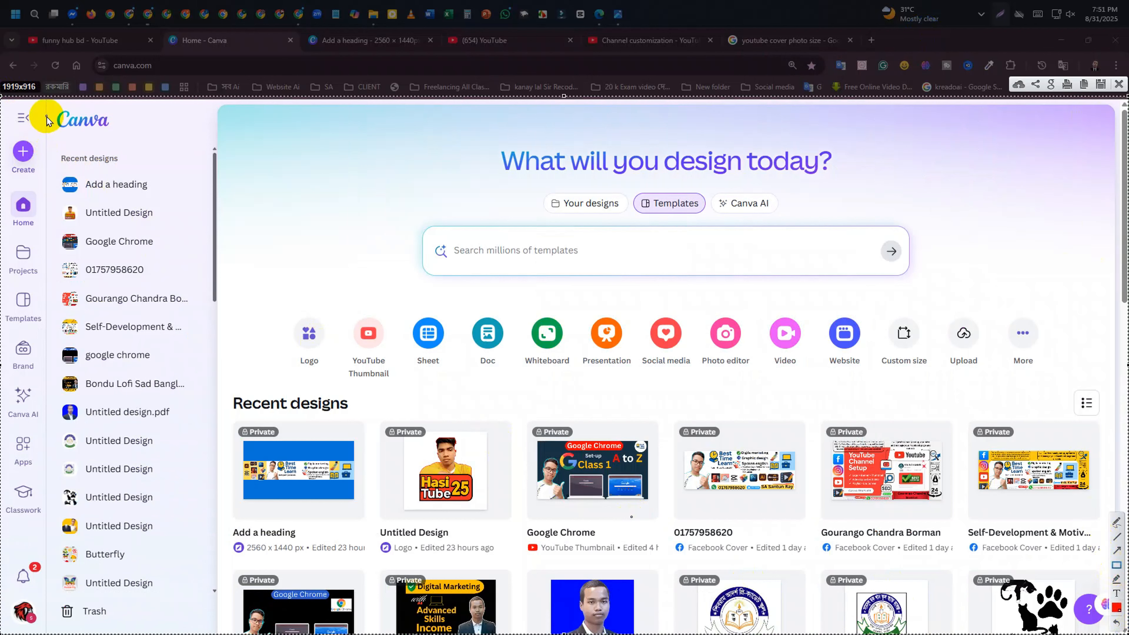
pyautogui.moveTo(47, 110); pyautogui.dragTo(221, 631)
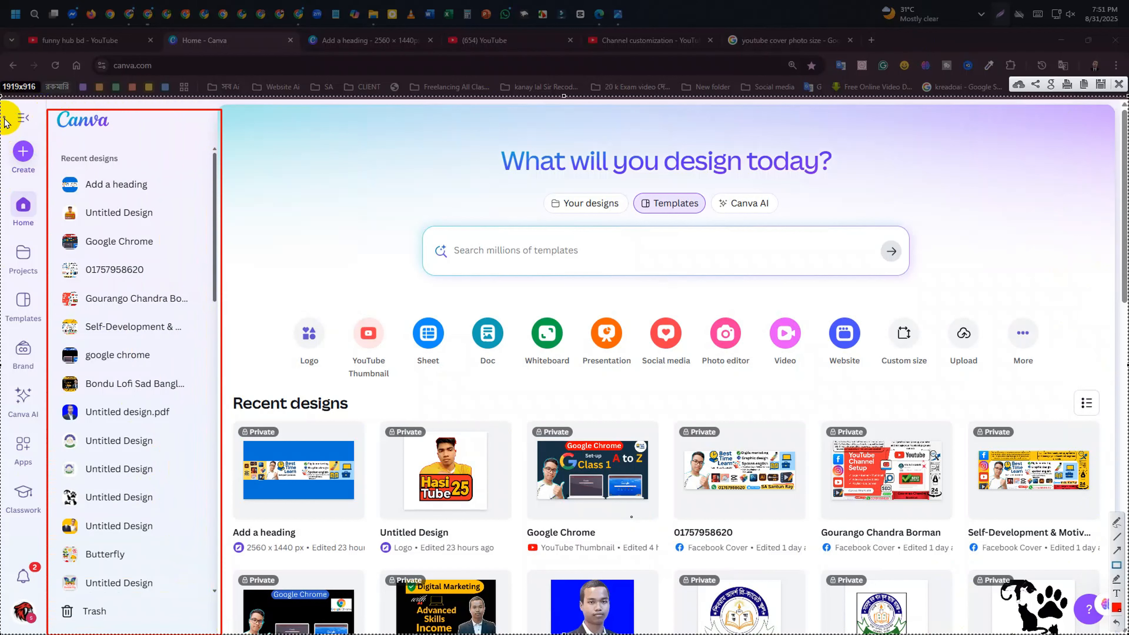
pyautogui.moveTo(2, 104)
pyautogui.mouseDown()
pyautogui.moveTo(45, 362)
pyautogui.moveTo(45, 631)
pyautogui.mouseUp()
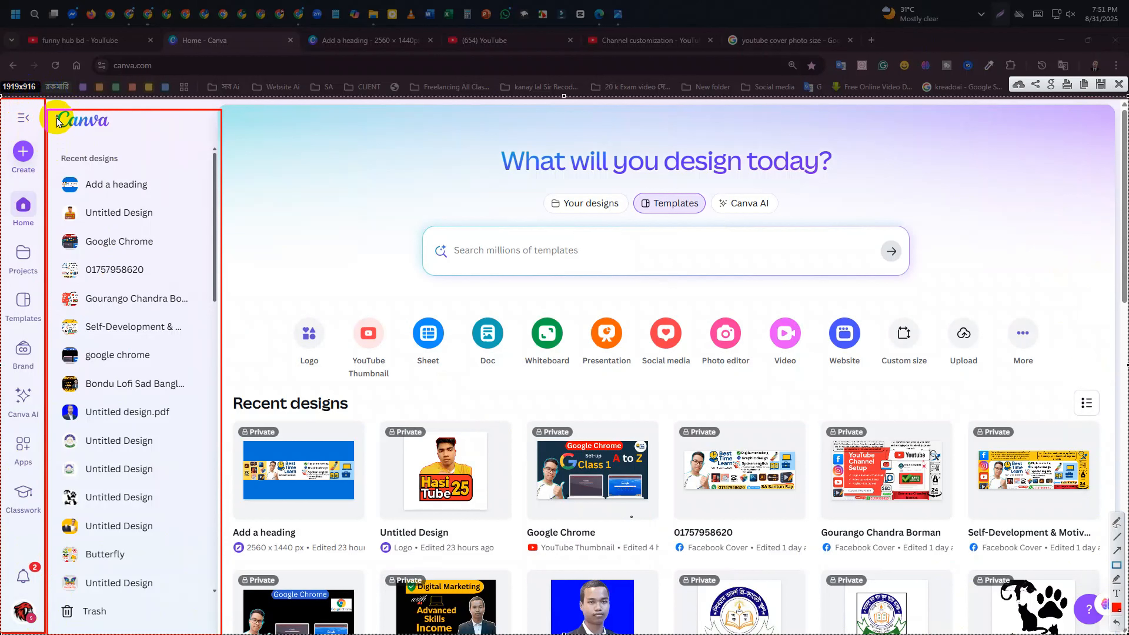
pyautogui.moveTo(413, 222); pyautogui.dragTo(914, 279)
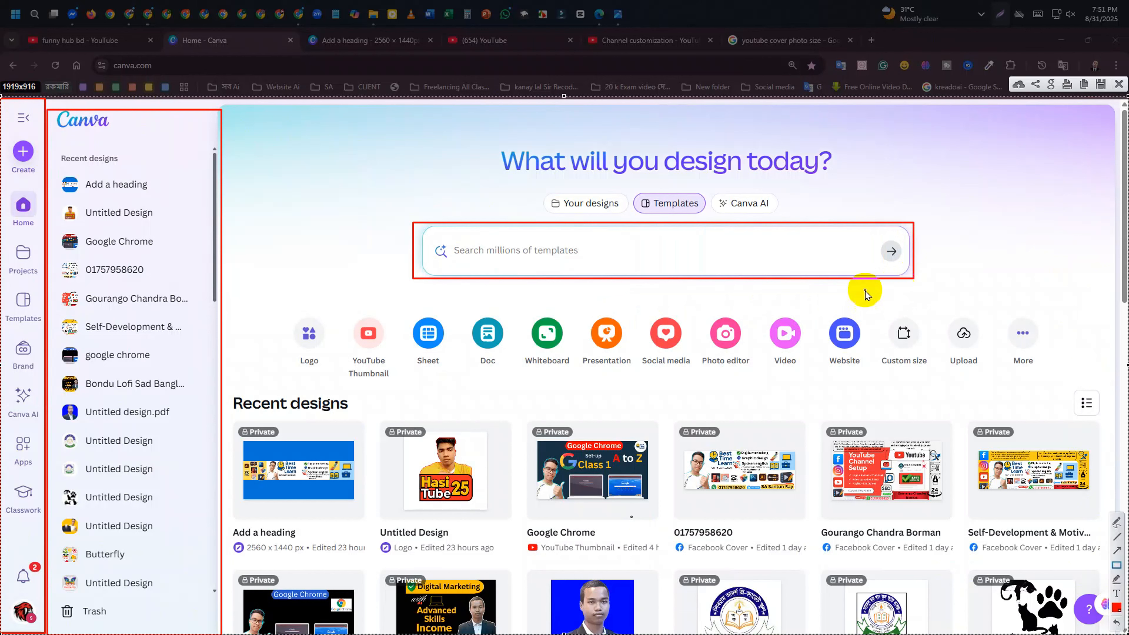
pyautogui.moveTo(282, 313); pyautogui.dragTo(1050, 382)
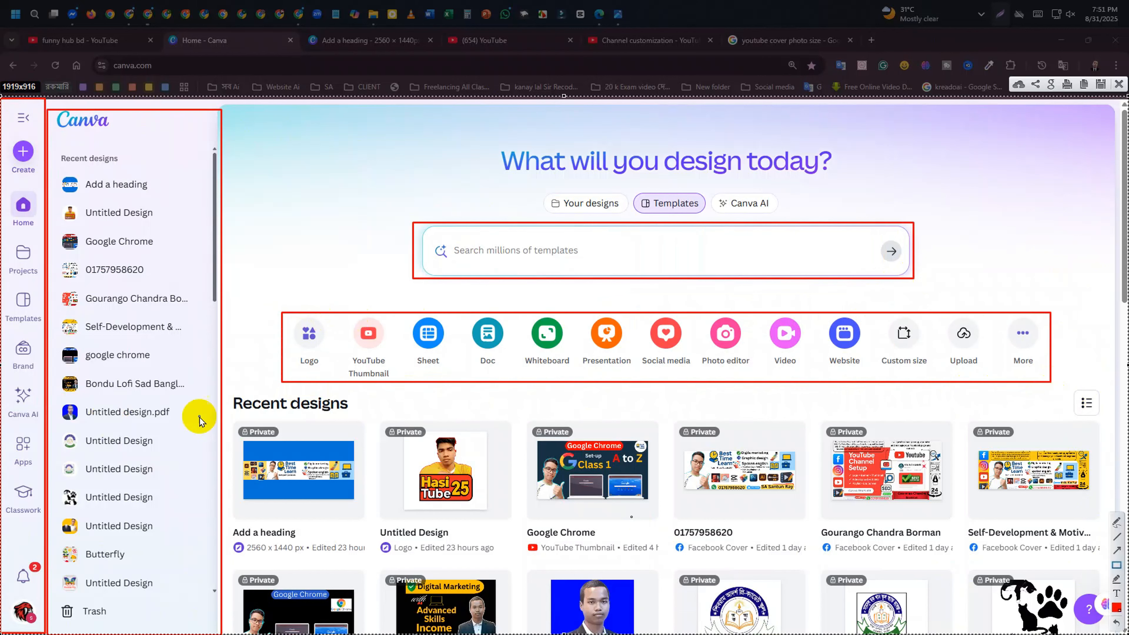
pyautogui.moveTo(229, 414)
pyautogui.mouseDown()
pyautogui.moveTo(437, 532)
pyautogui.moveTo(716, 621)
pyautogui.moveTo(1124, 632)
pyautogui.moveTo(518, 598)
pyautogui.moveTo(205, 423)
pyautogui.moveTo(441, 472)
pyautogui.moveTo(1000, 634)
pyautogui.moveTo(1114, 634)
pyautogui.mouseUp()
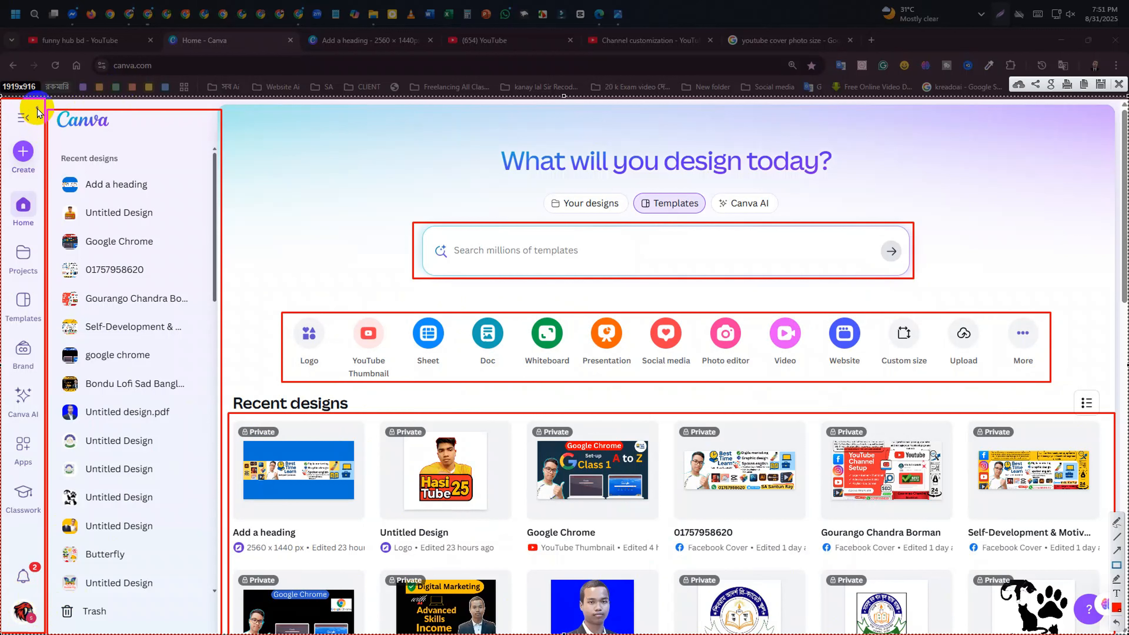
# Box the sidebar entries Create, Home, Projects and Templates, plus the browser's home icon, in red
pyautogui.moveTo(4, 135); pyautogui.dragTo(42, 175)
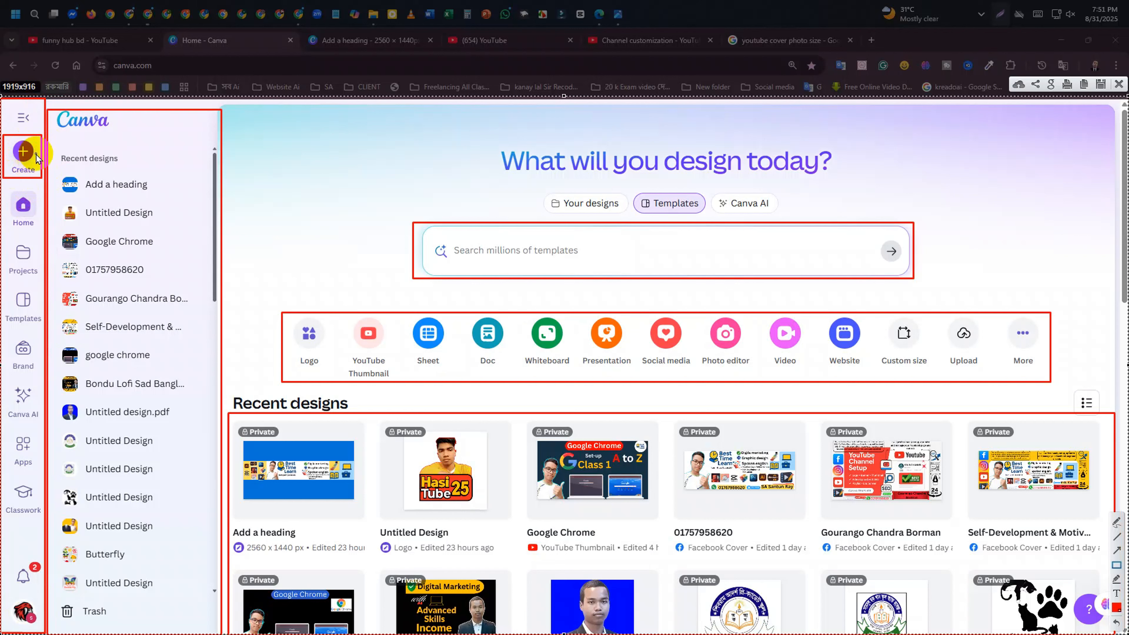
pyautogui.moveTo(4, 184); pyautogui.dragTo(37, 228)
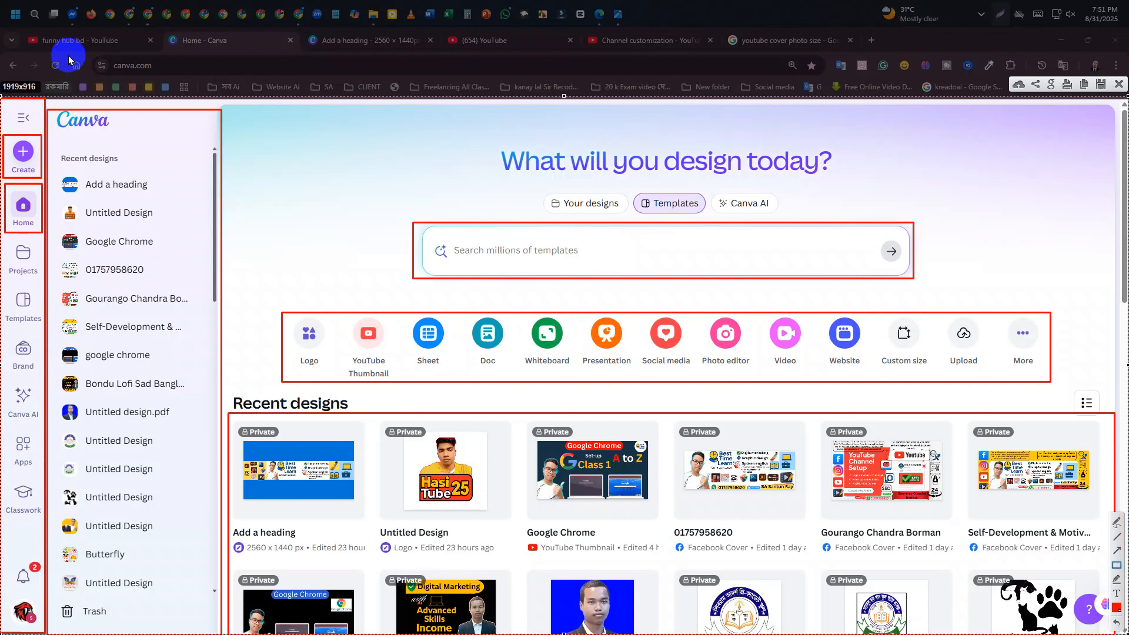
pyautogui.moveTo(68, 55); pyautogui.dragTo(86, 76)
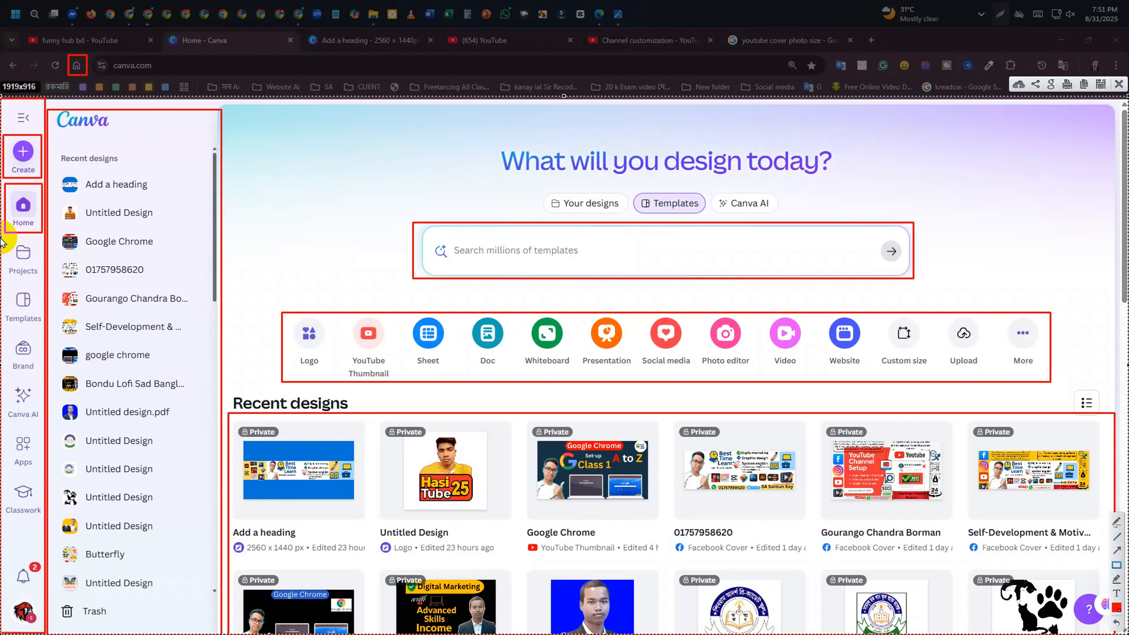
pyautogui.moveTo(7, 245); pyautogui.dragTo(42, 285)
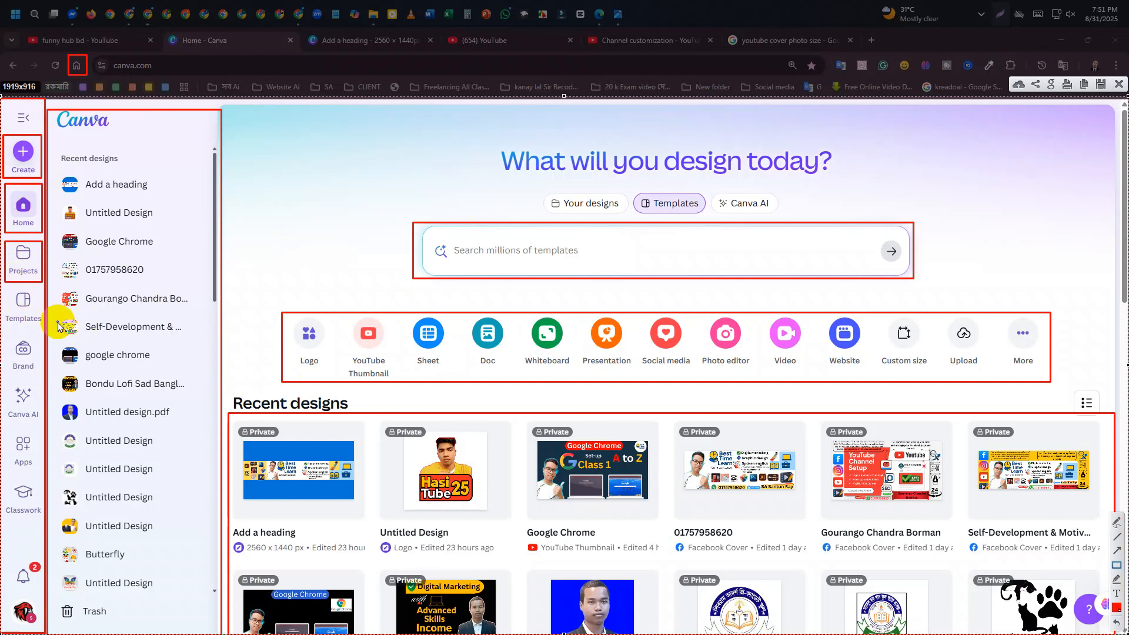
pyautogui.moveTo(4, 288); pyautogui.dragTo(42, 330)
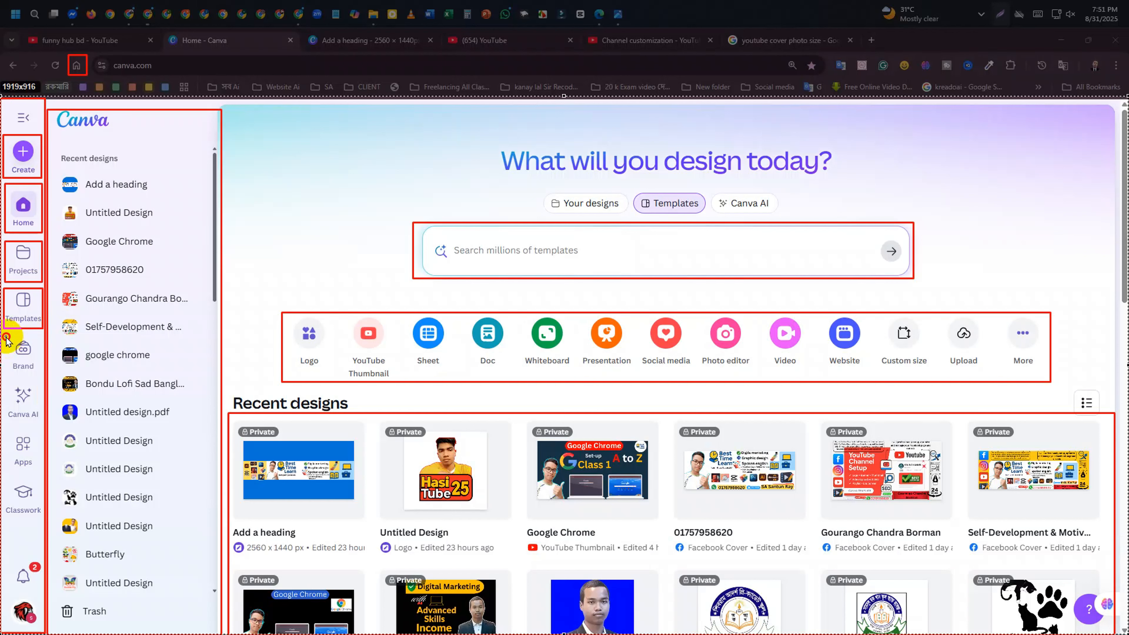
# Box the sidebar entries Brand and Canva AI in red and draw an arrow from Canva AI to the template search box
pyautogui.moveTo(5, 336); pyautogui.dragTo(36, 378)
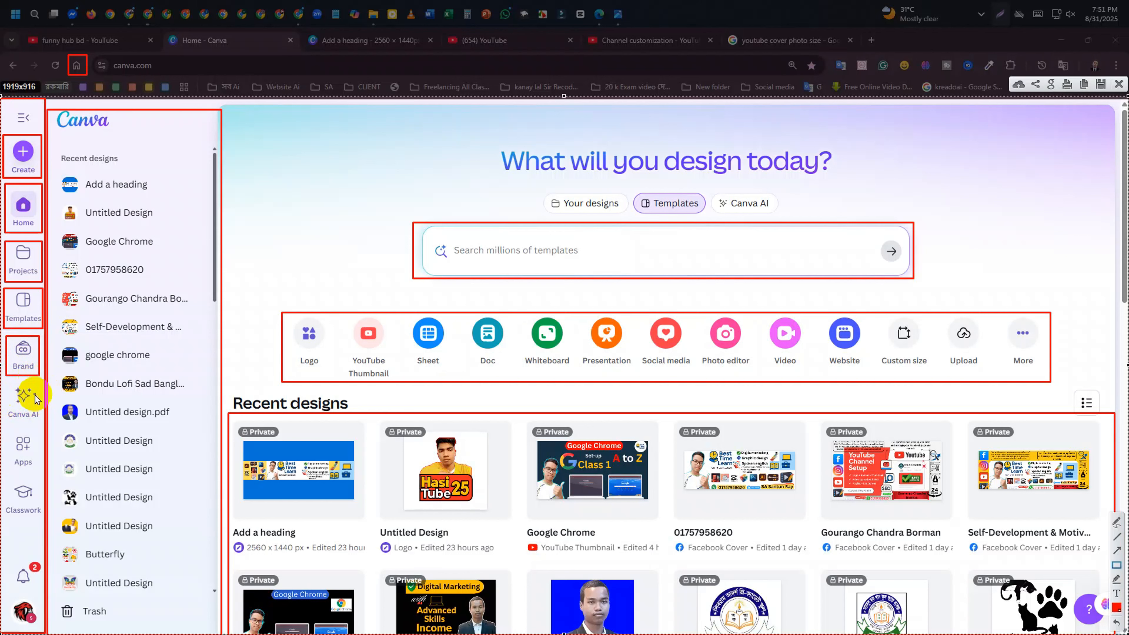
pyautogui.moveTo(8, 385)
pyautogui.mouseDown()
pyautogui.moveTo(56, 424)
pyautogui.moveTo(41, 430)
pyautogui.mouseUp()
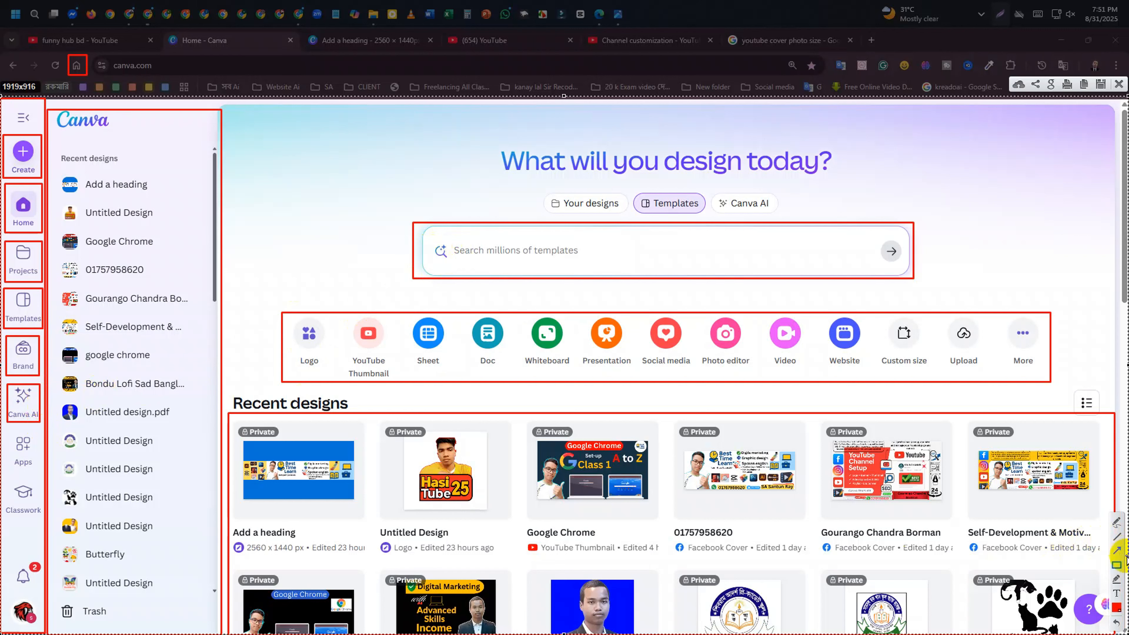
pyautogui.click(1116, 550)
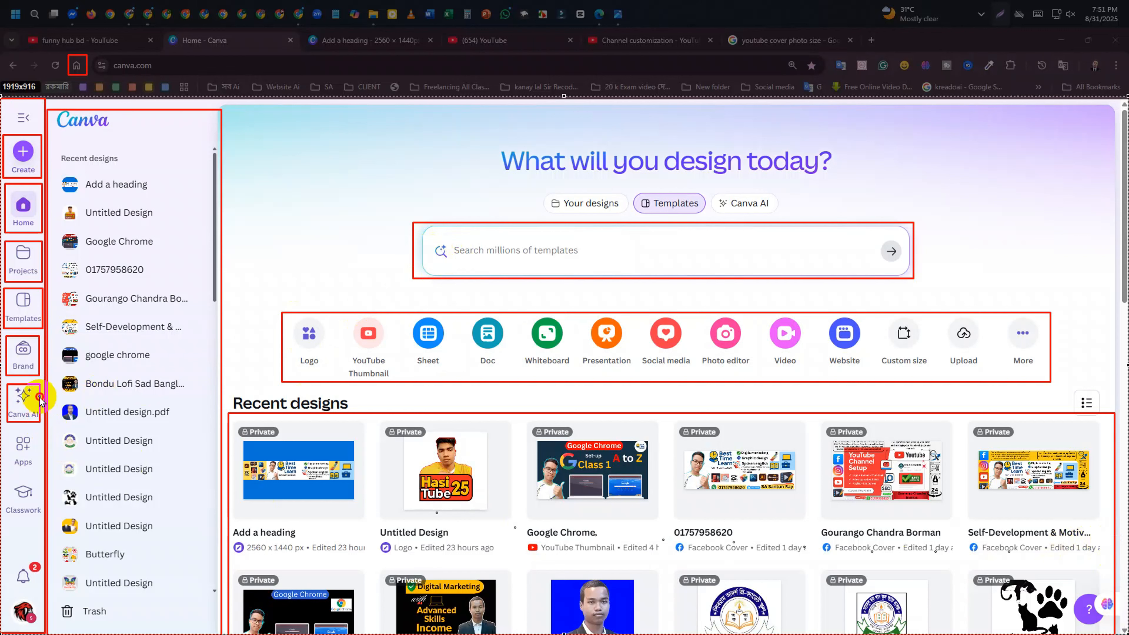
pyautogui.moveTo(45, 394)
pyautogui.mouseDown()
pyautogui.moveTo(723, 225)
pyautogui.moveTo(693, 215)
pyautogui.moveTo(420, 279)
pyautogui.mouseUp()
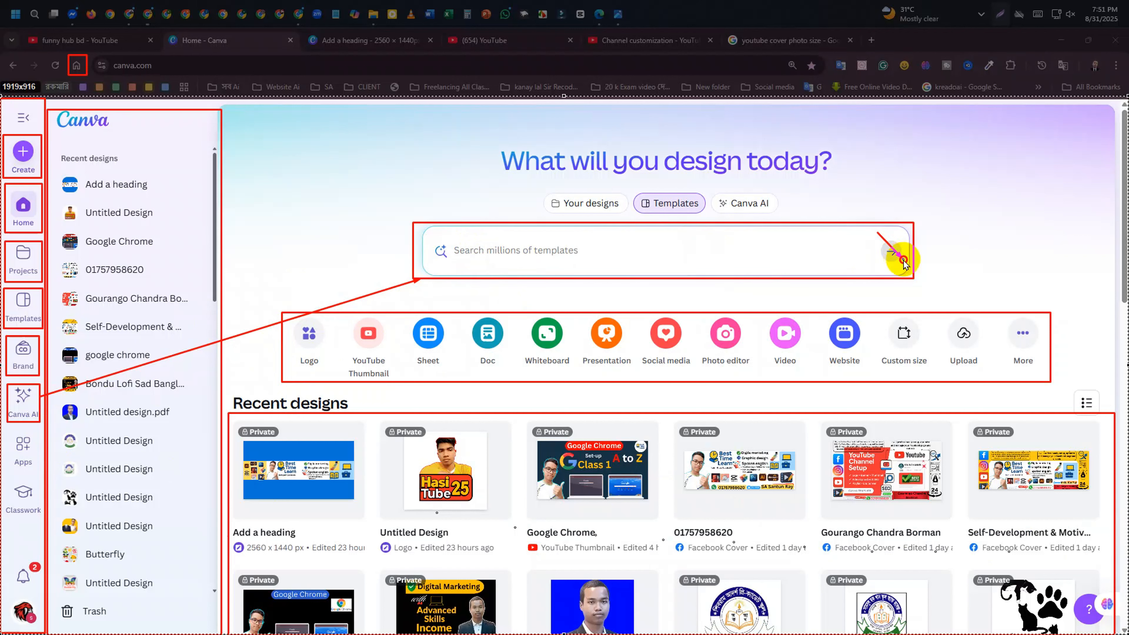
# Draw a red arrow beside the template search's submit arrow, box that arrow and the Canva AI option, and close the screenshot overlay
pyautogui.moveTo(877, 232); pyautogui.dragTo(858, 259)
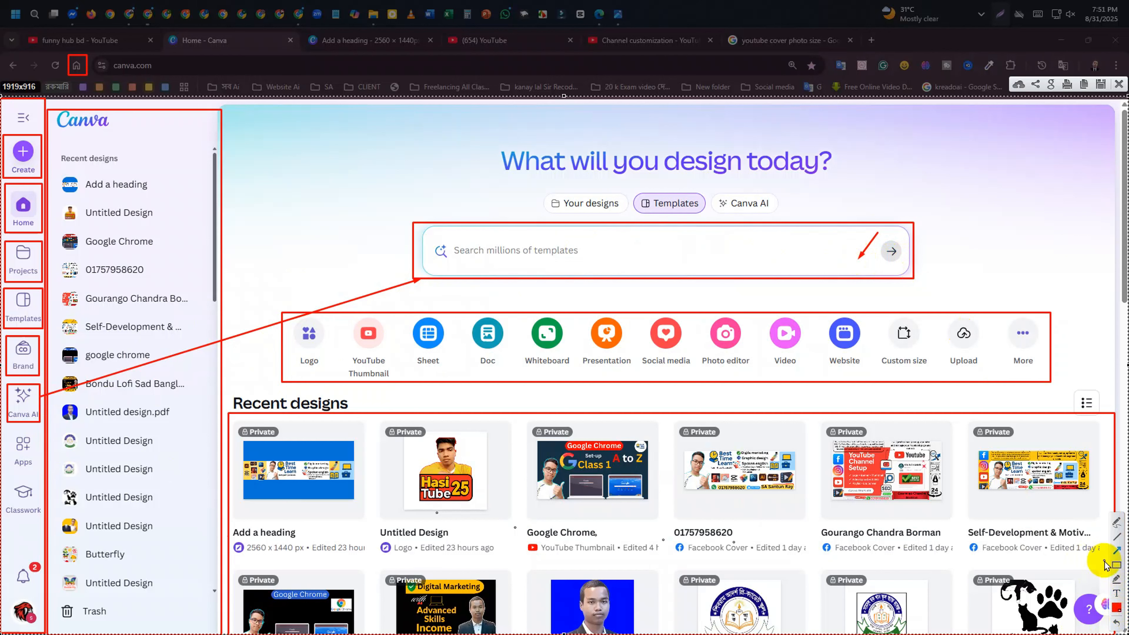
pyautogui.click(1115, 566)
pyautogui.moveTo(868, 237)
pyautogui.mouseDown()
pyautogui.moveTo(911, 270)
pyautogui.moveTo(903, 263)
pyautogui.mouseUp()
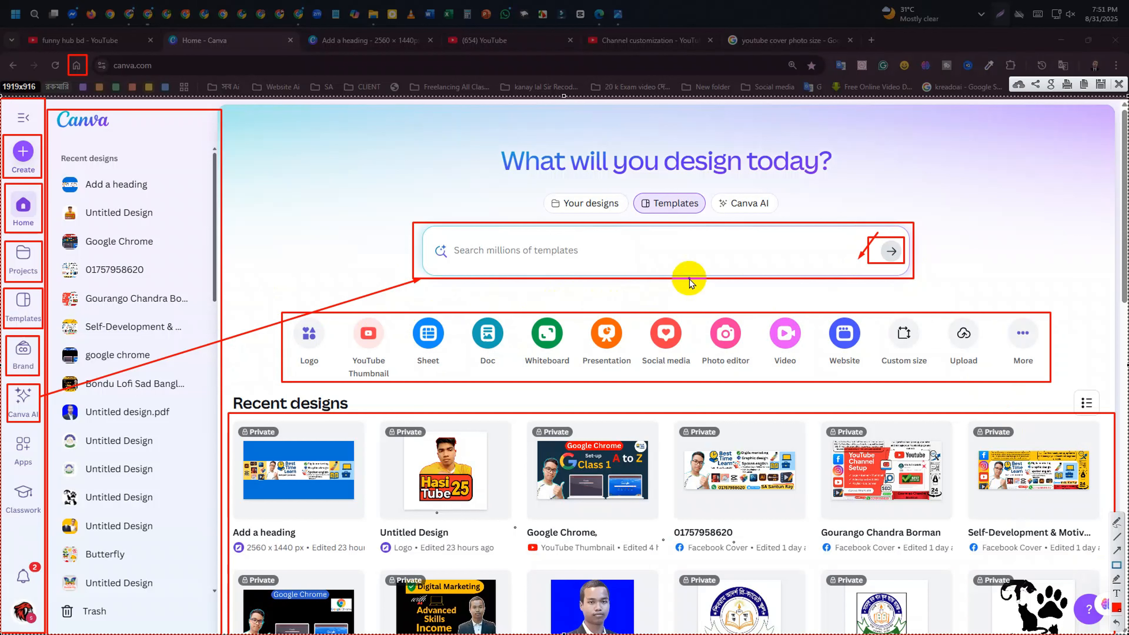
pyautogui.moveTo(710, 188); pyautogui.dragTo(782, 217)
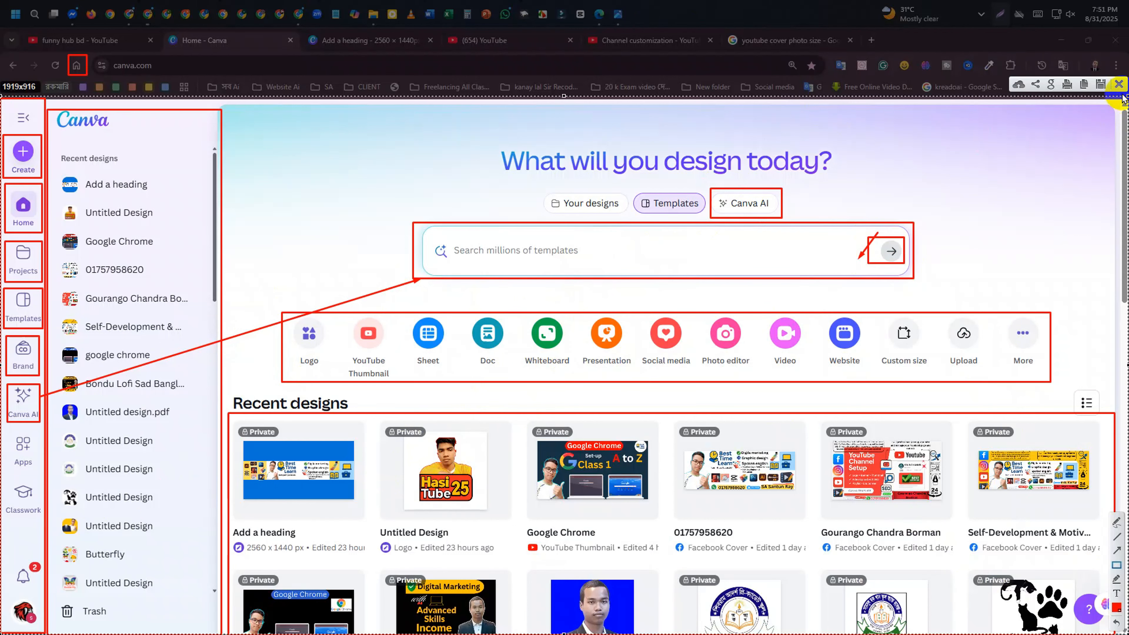
pyautogui.click(1120, 86)
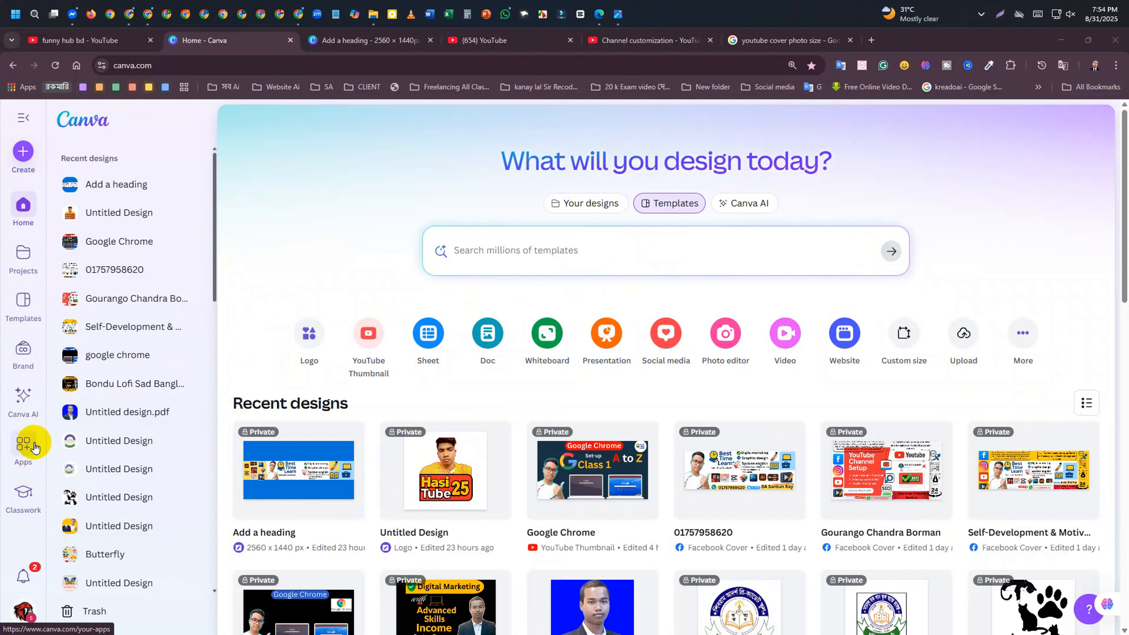
# Open the Apps page, look through its featured, trending and new apps, and view the Classwork page
pyautogui.click(23, 445)
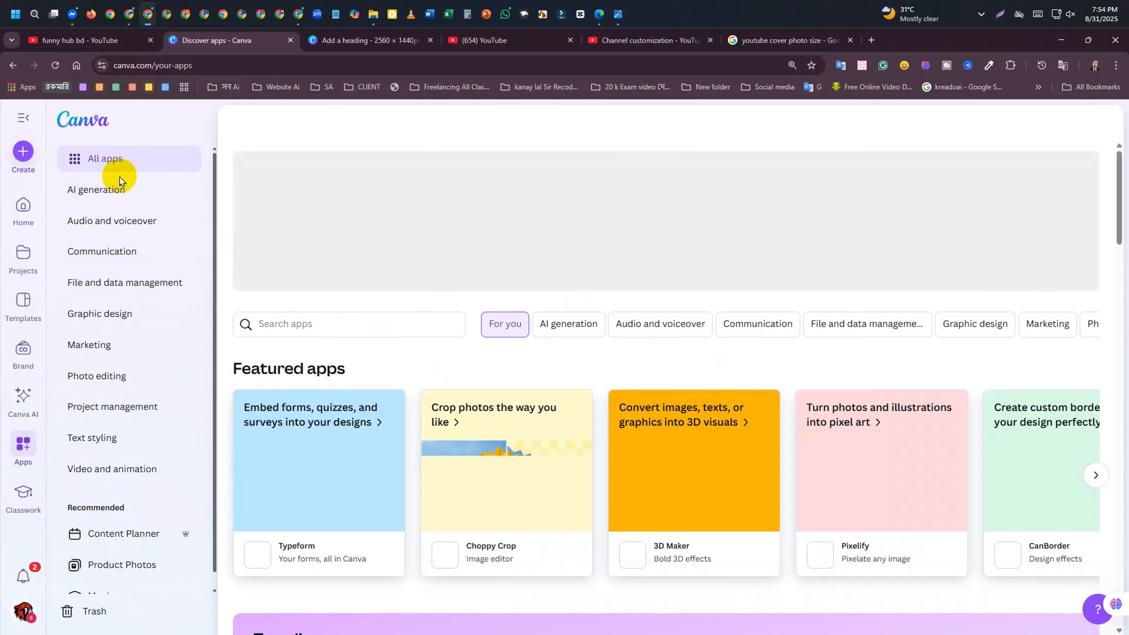
pyautogui.scroll(-2, 487, 447)
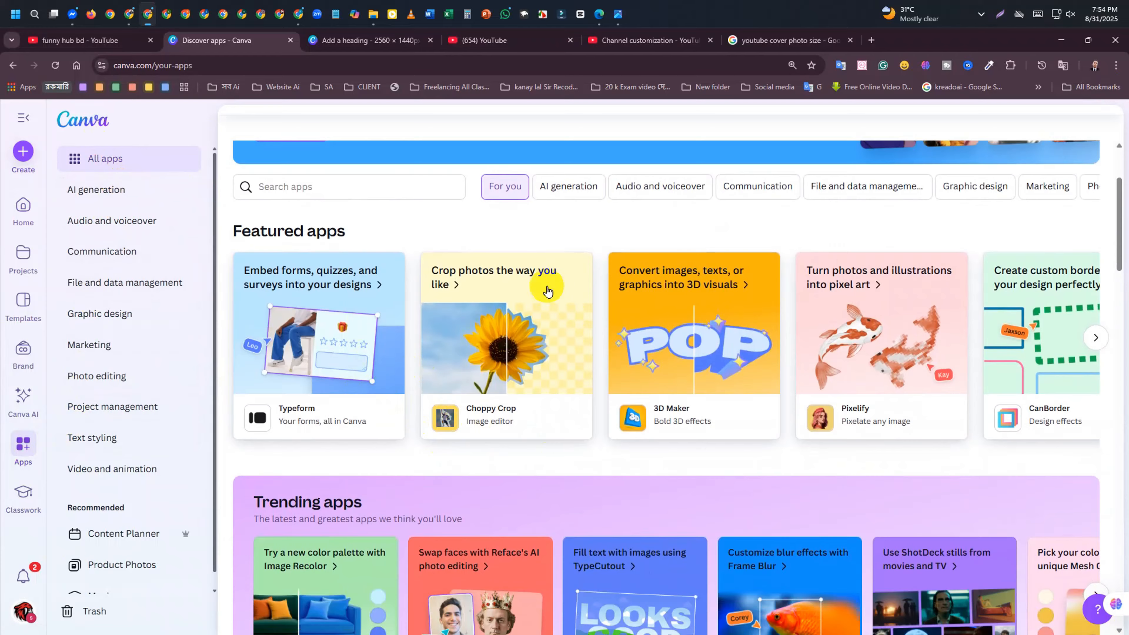
pyautogui.scroll(-5, 802, 415)
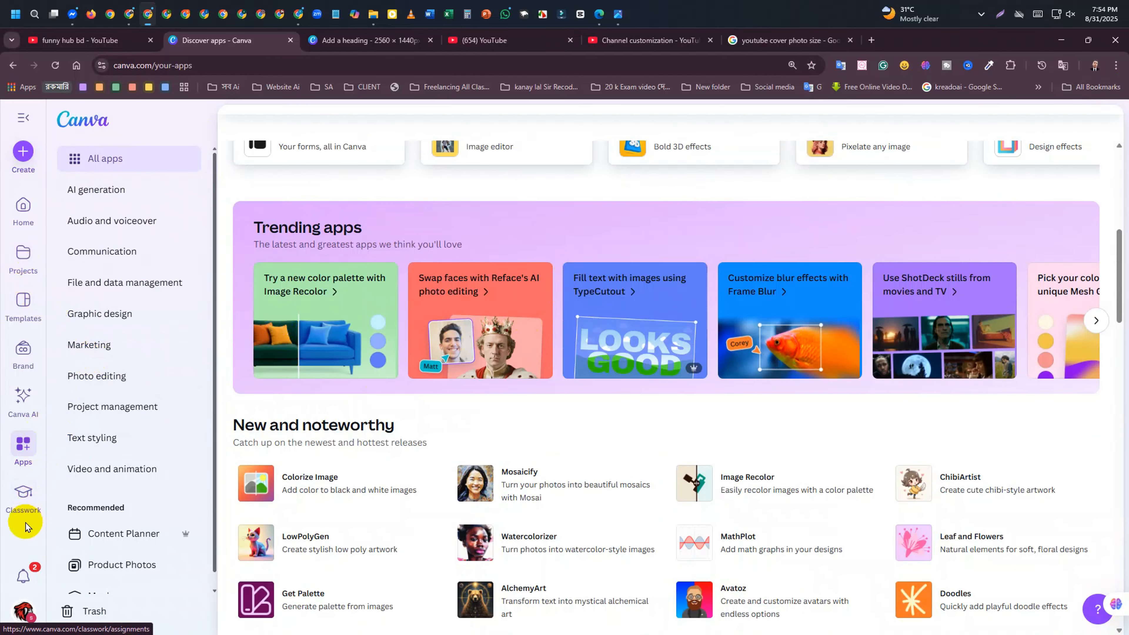
pyautogui.click(23, 502)
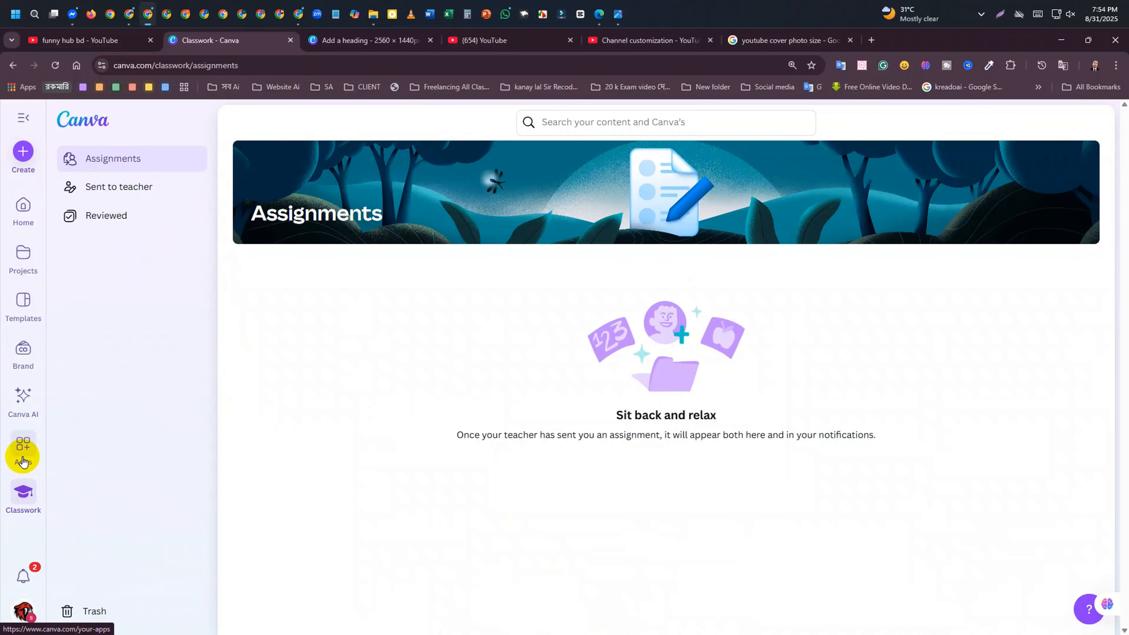
# Return to the Apps page and look through the AI audio, AI documents and AI images apps in the AI generation category
pyautogui.click(22, 447)
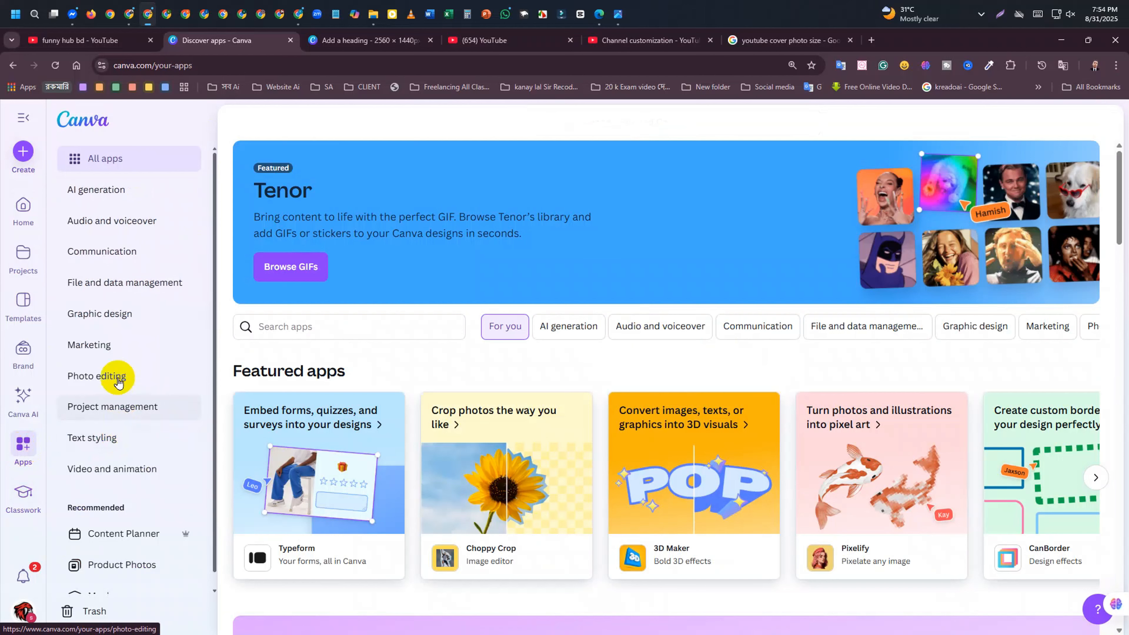
pyautogui.click(112, 200)
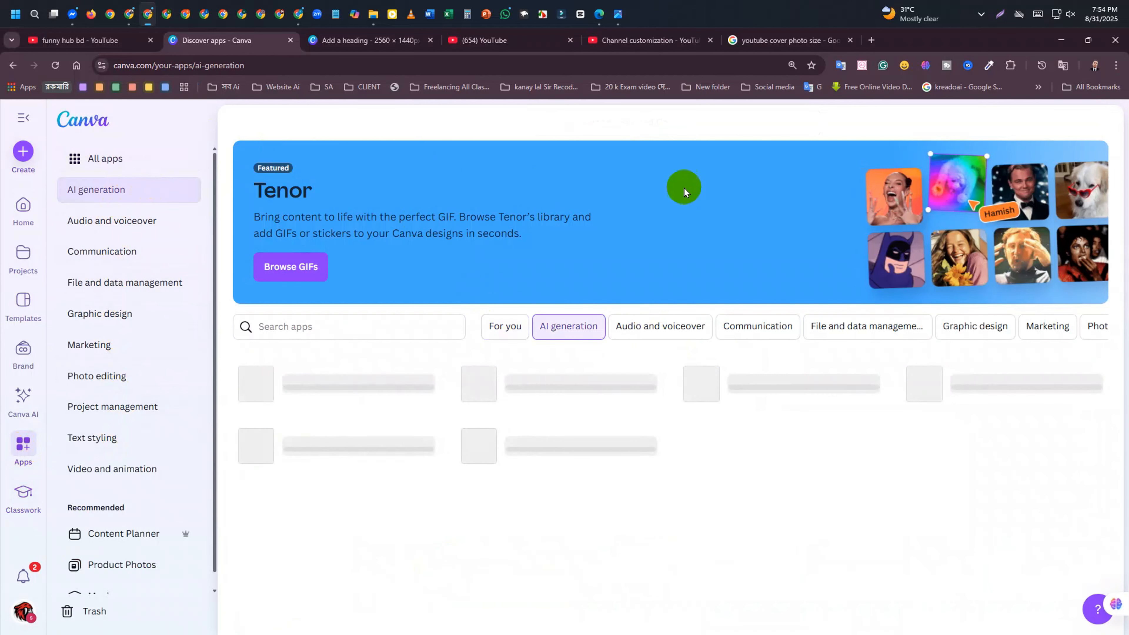
pyautogui.scroll(-3, 259, 396)
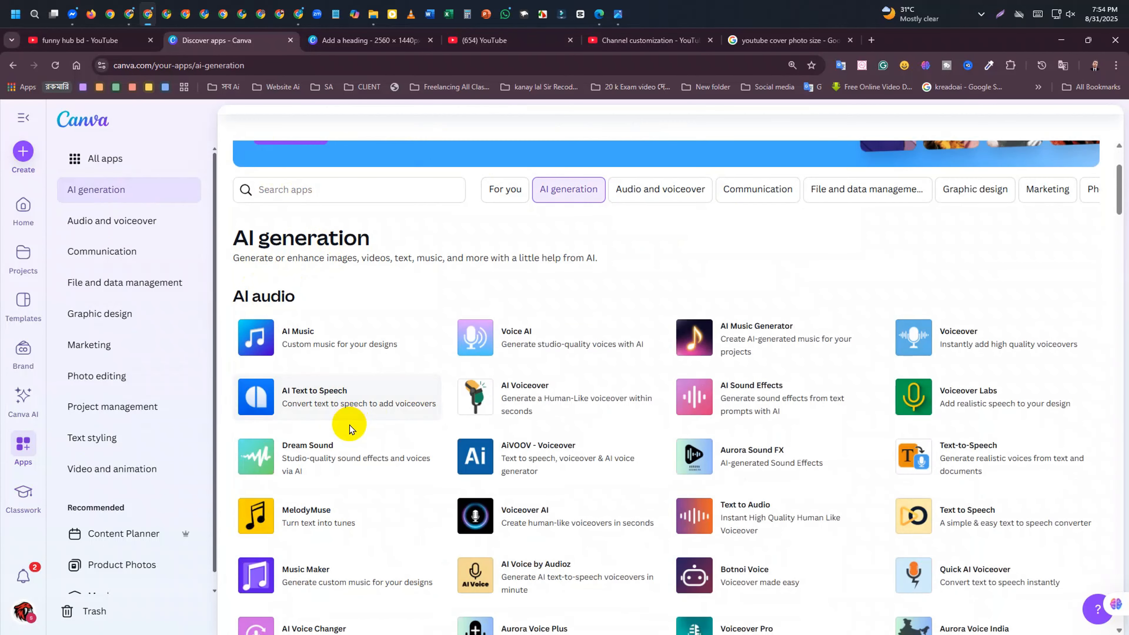
pyautogui.scroll(-3, 675, 322)
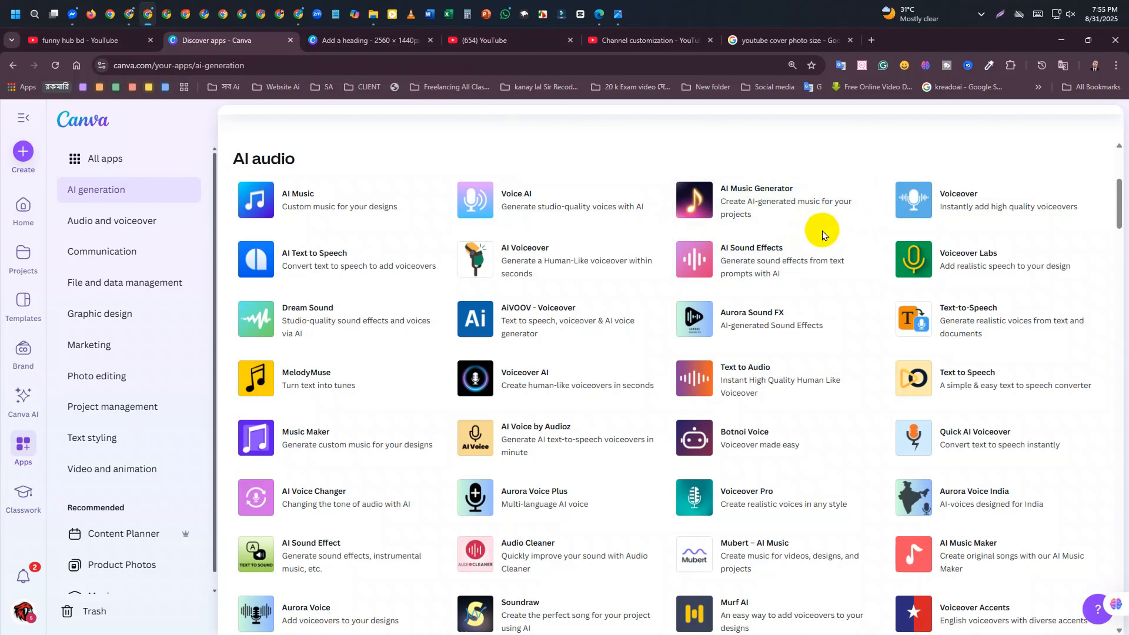
pyautogui.scroll(-9, 467, 329)
pyautogui.scroll(-3, 484, 365)
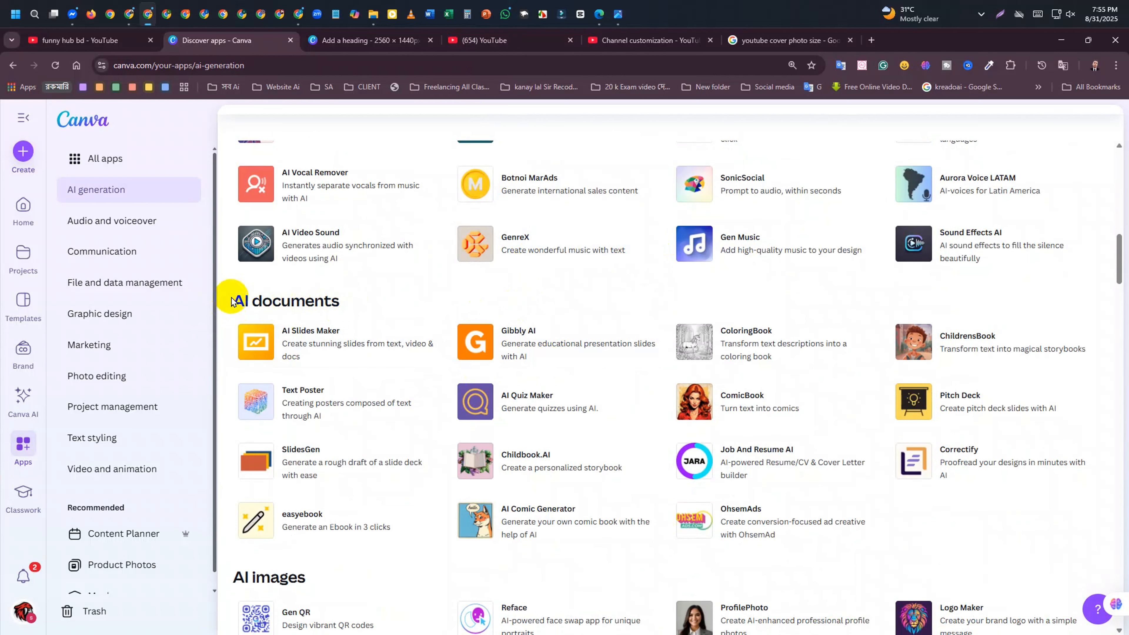
pyautogui.scroll(-3, 462, 329)
pyautogui.scroll(-3, 551, 349)
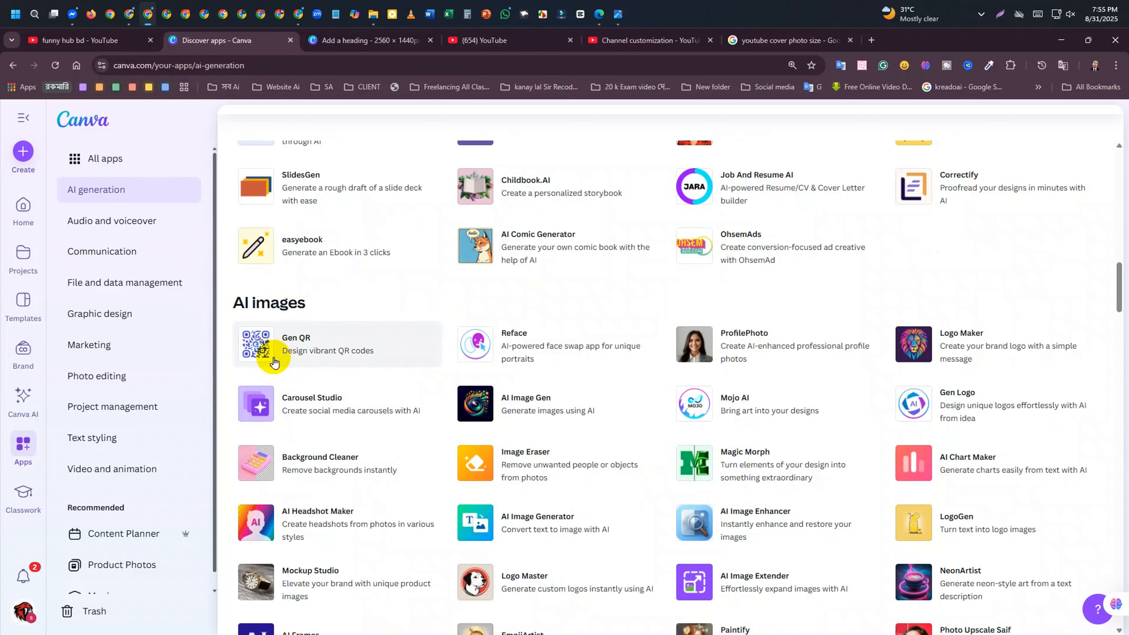
# View the Gen QR app's details and its existing-design choices, clear away the interrupting Facebook window, and close the app details
pyautogui.click(304, 347)
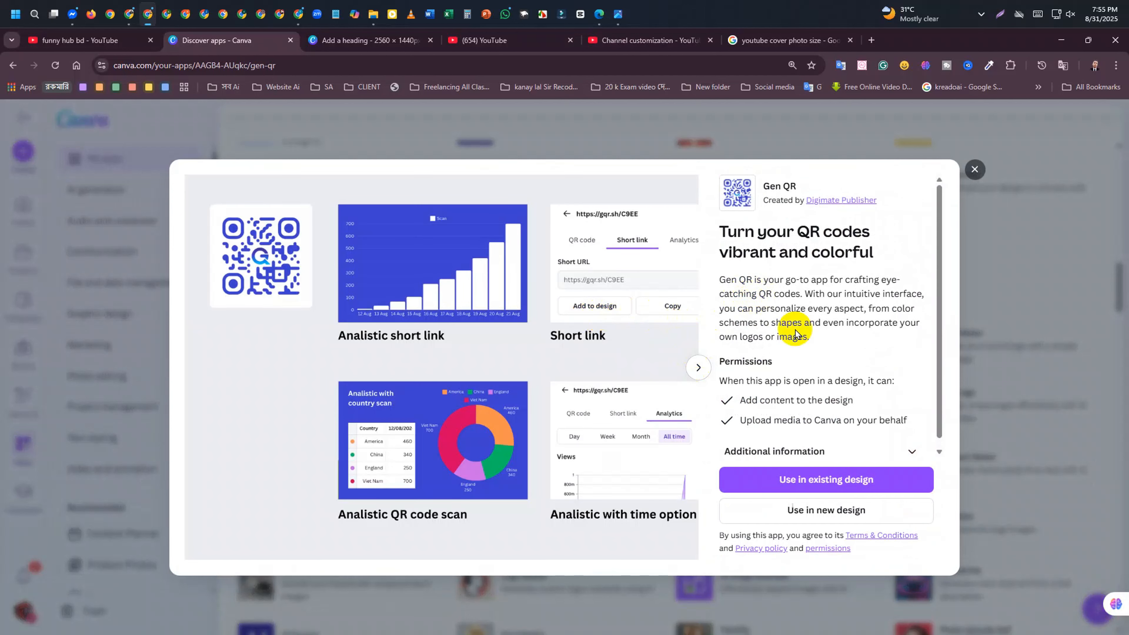
pyautogui.click(807, 486)
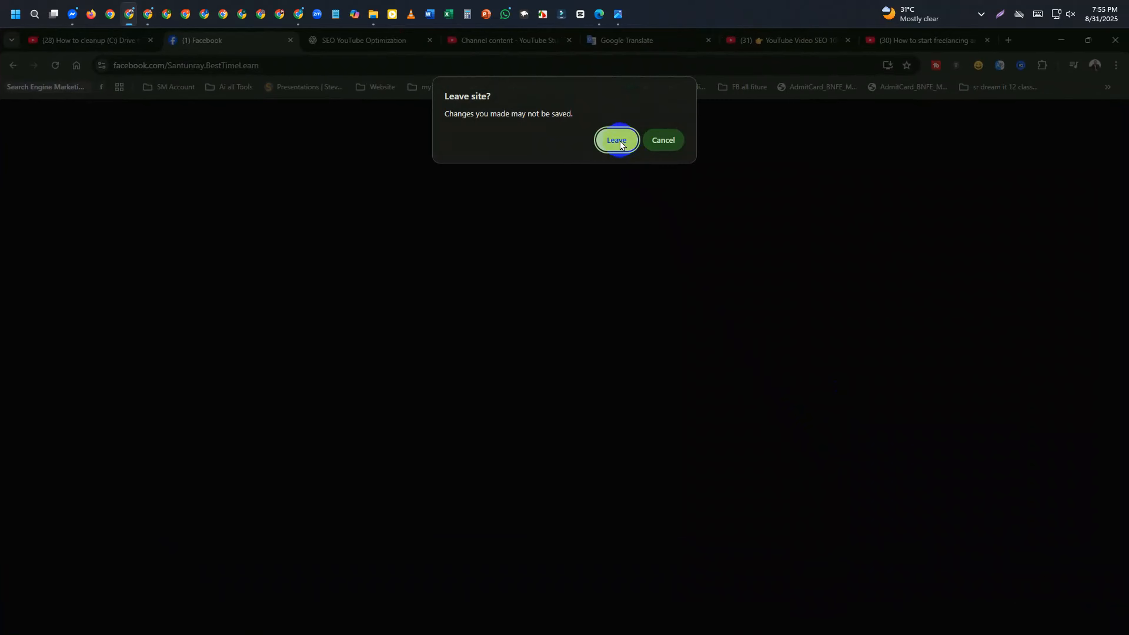
pyautogui.click(617, 139)
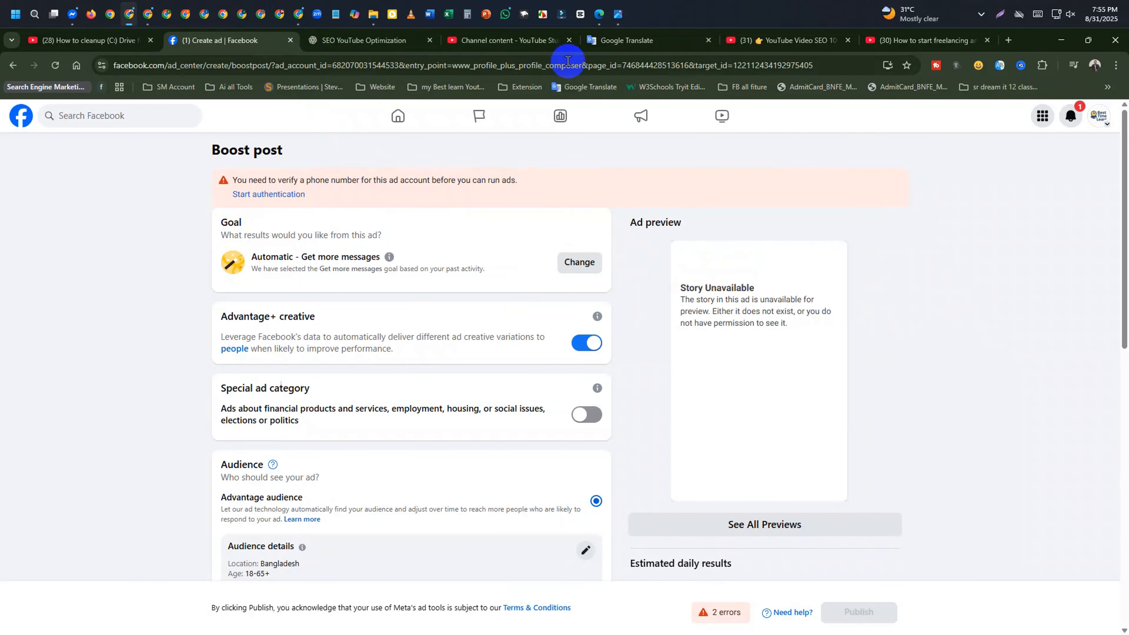
pyautogui.click(1061, 41)
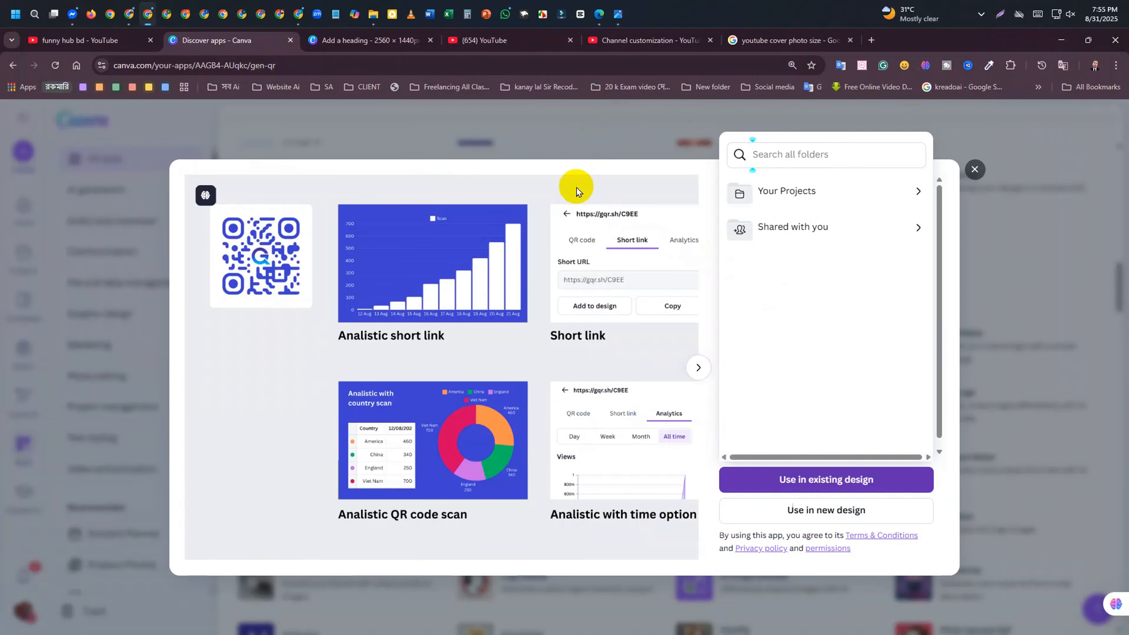
pyautogui.click(871, 477)
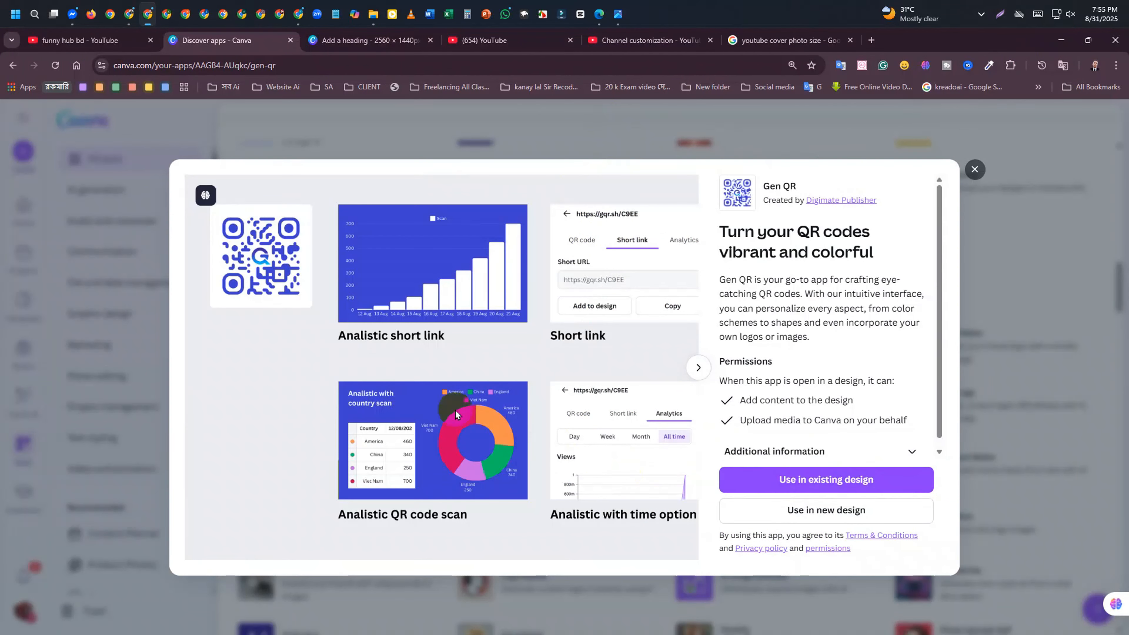
pyautogui.click(975, 170)
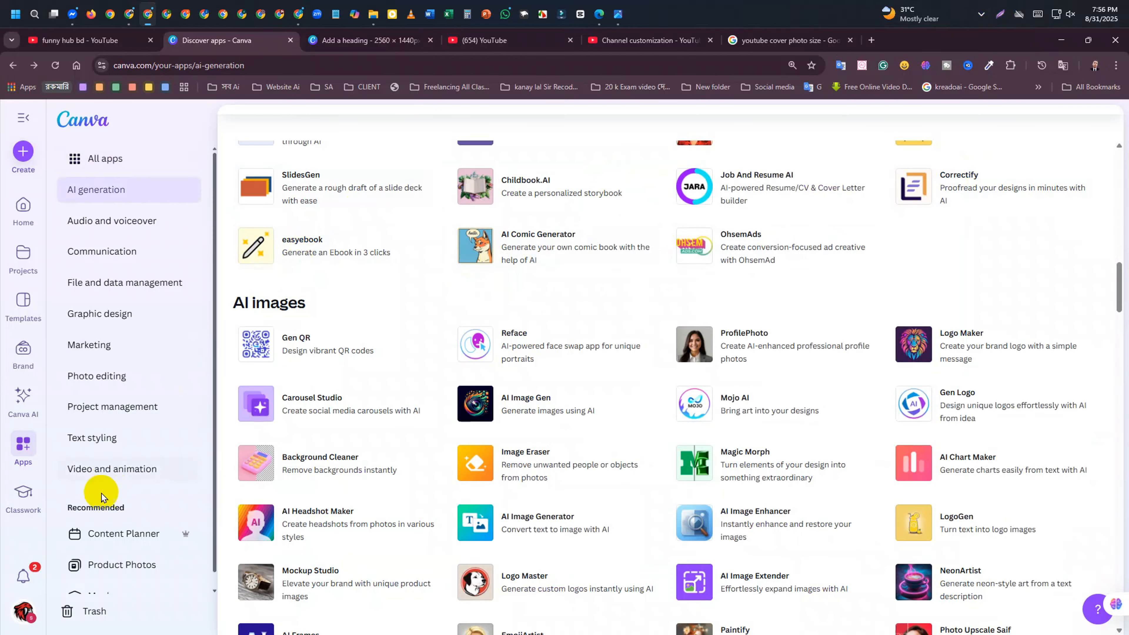
# View the Photo editing, Marketing, and File and data management app categories one after another
pyautogui.click(112, 377)
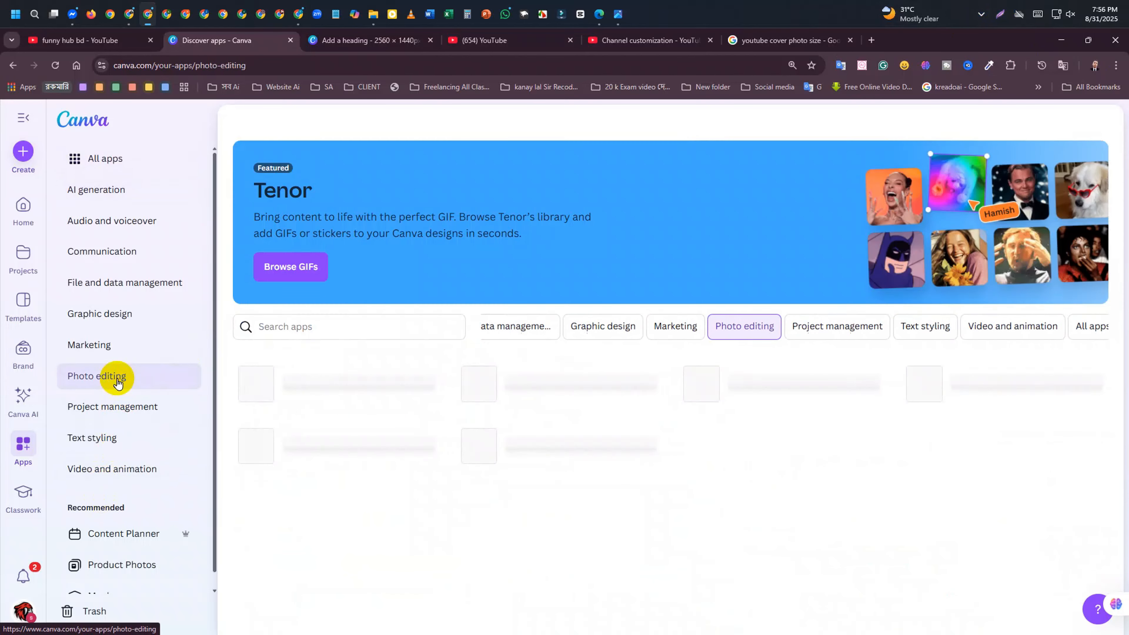
pyautogui.click(117, 351)
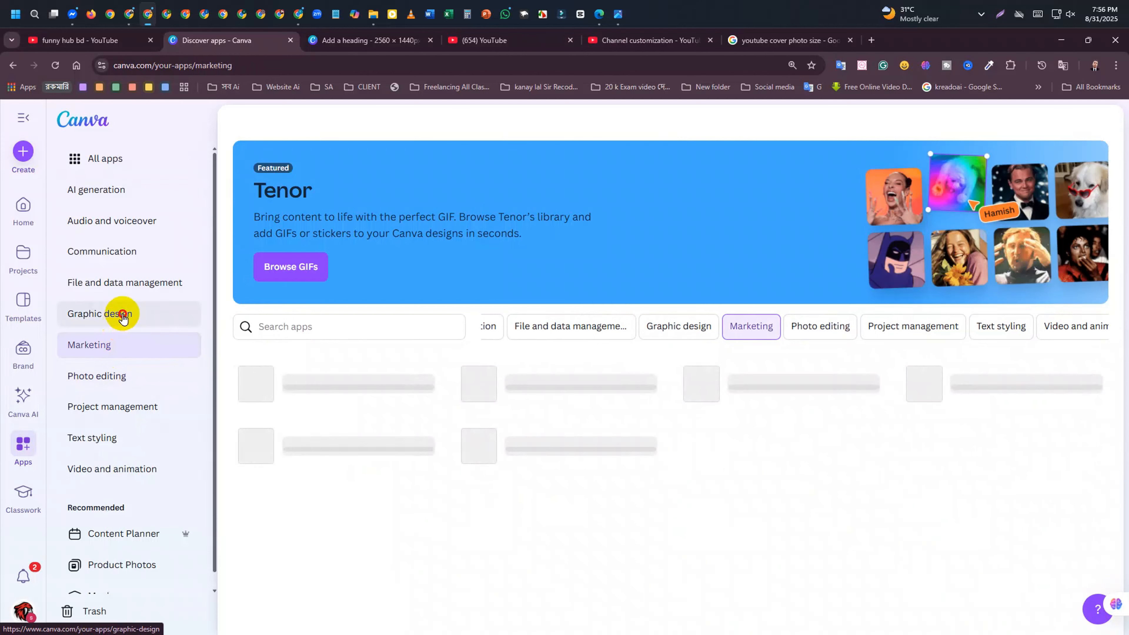
pyautogui.click(138, 281)
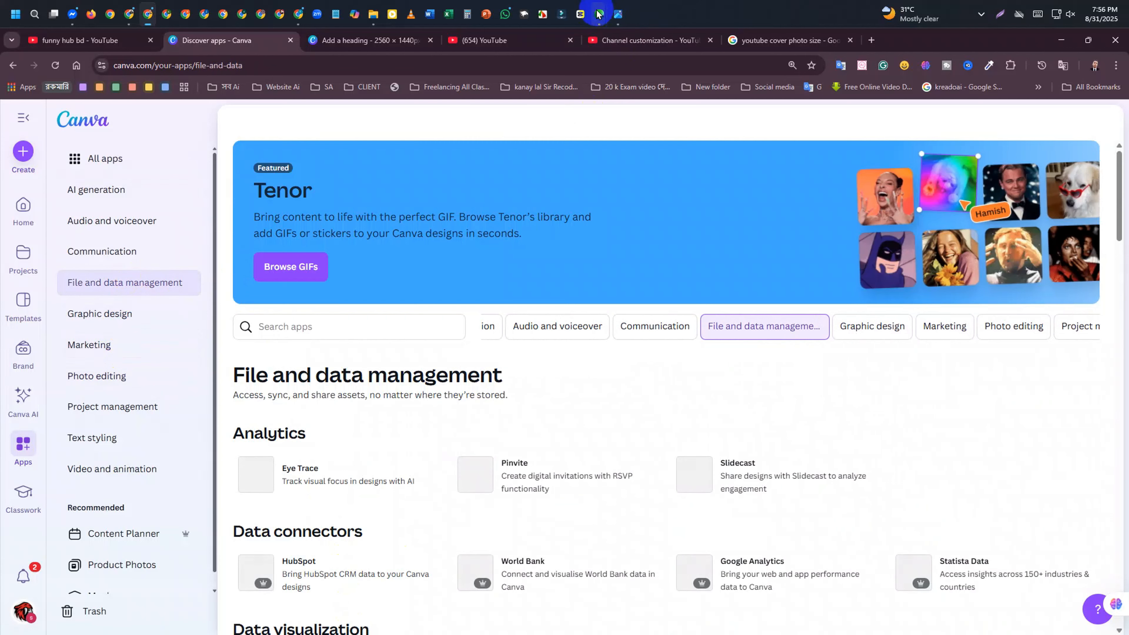
# Switch to the Google Meet call in Edge and open its backgrounds and effects options
pyautogui.moveTo(598, 14)
pyautogui.click(556, 116)
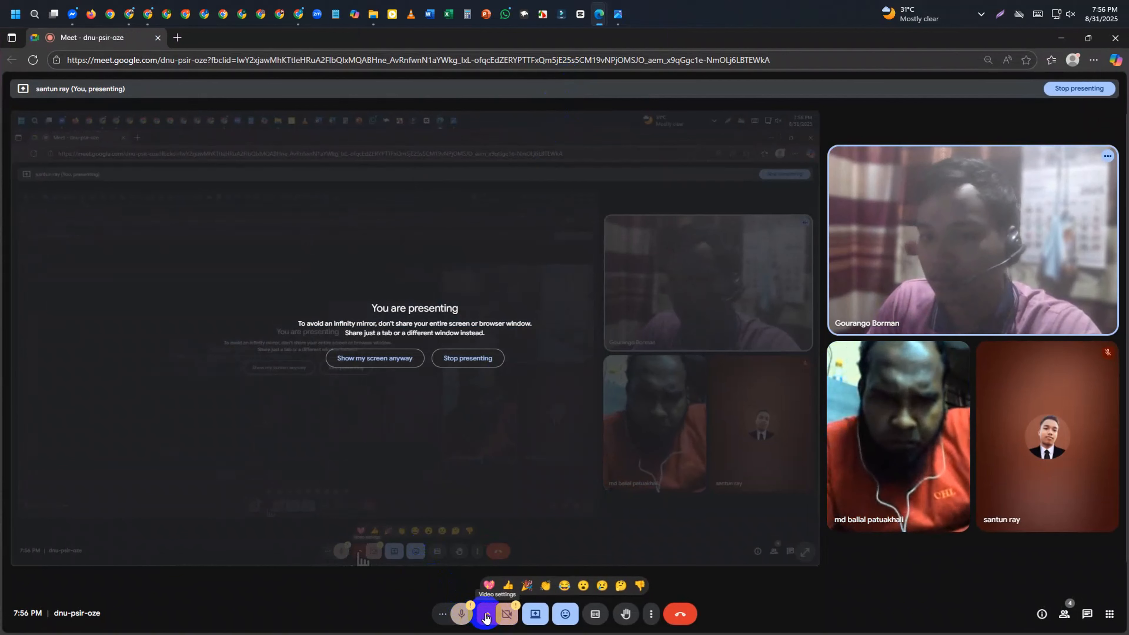
pyautogui.click(650, 615)
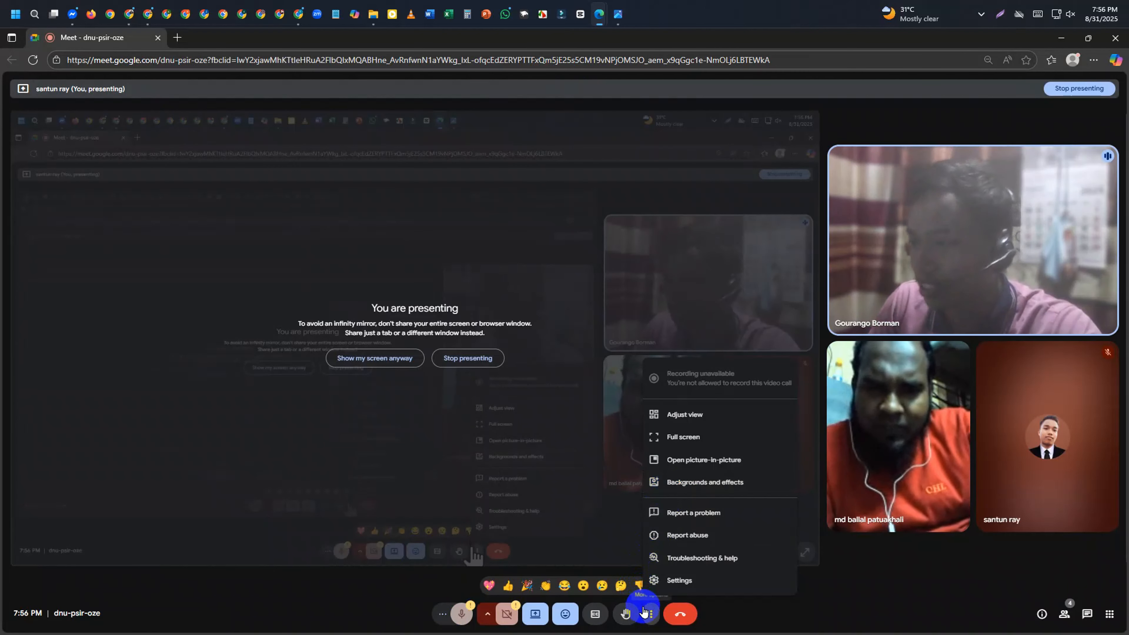
pyautogui.click(649, 614)
pyautogui.click(650, 614)
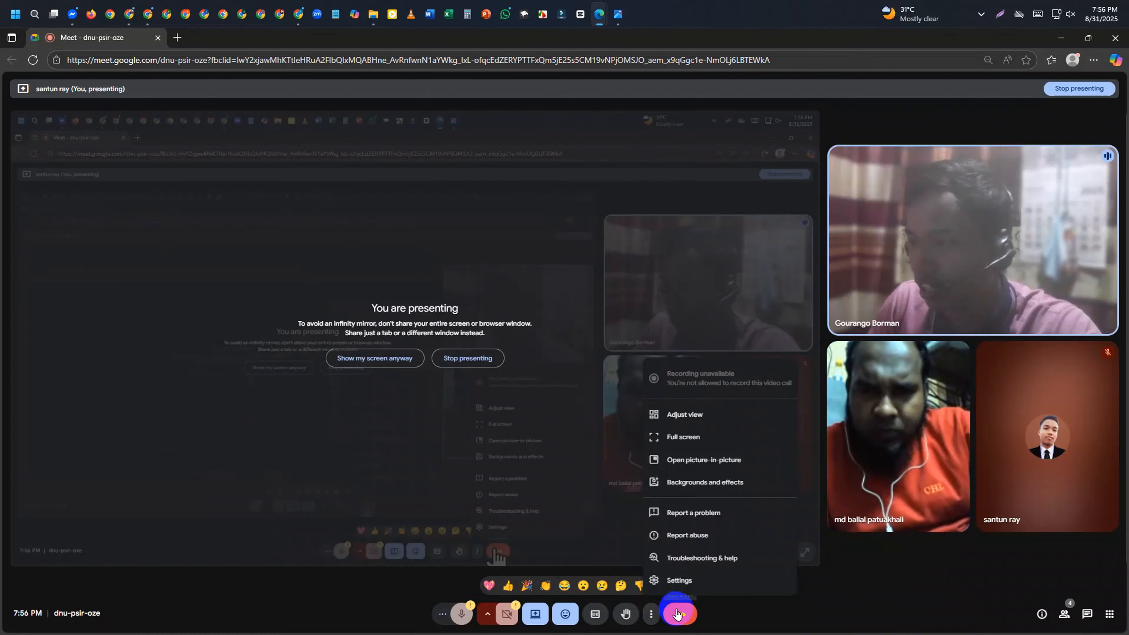
pyautogui.click(650, 616)
pyautogui.click(650, 619)
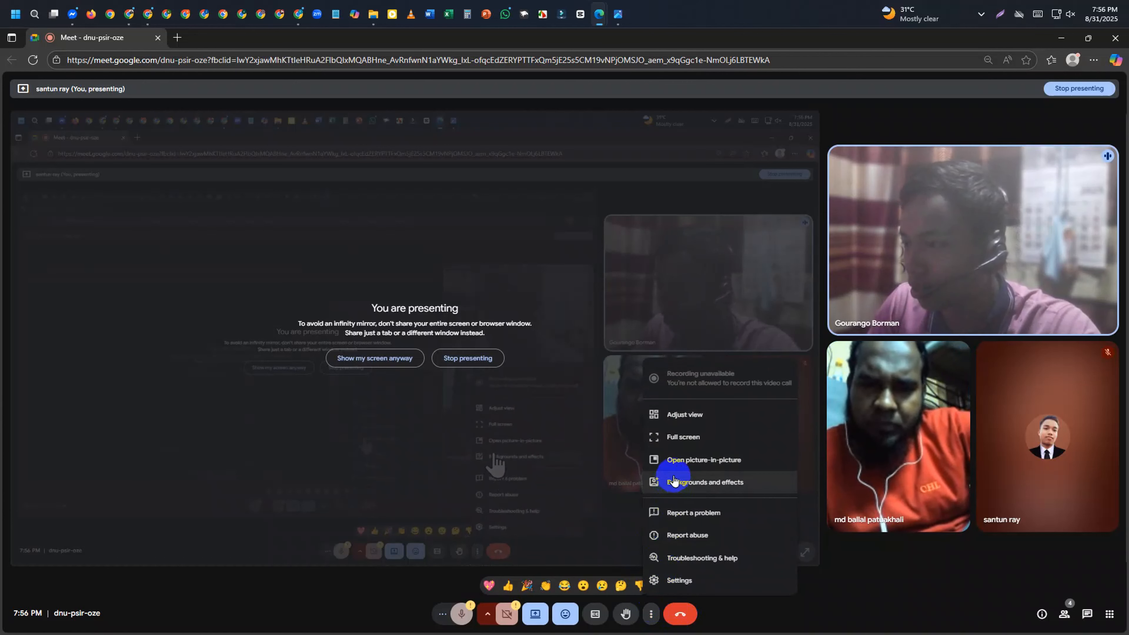
pyautogui.click(669, 485)
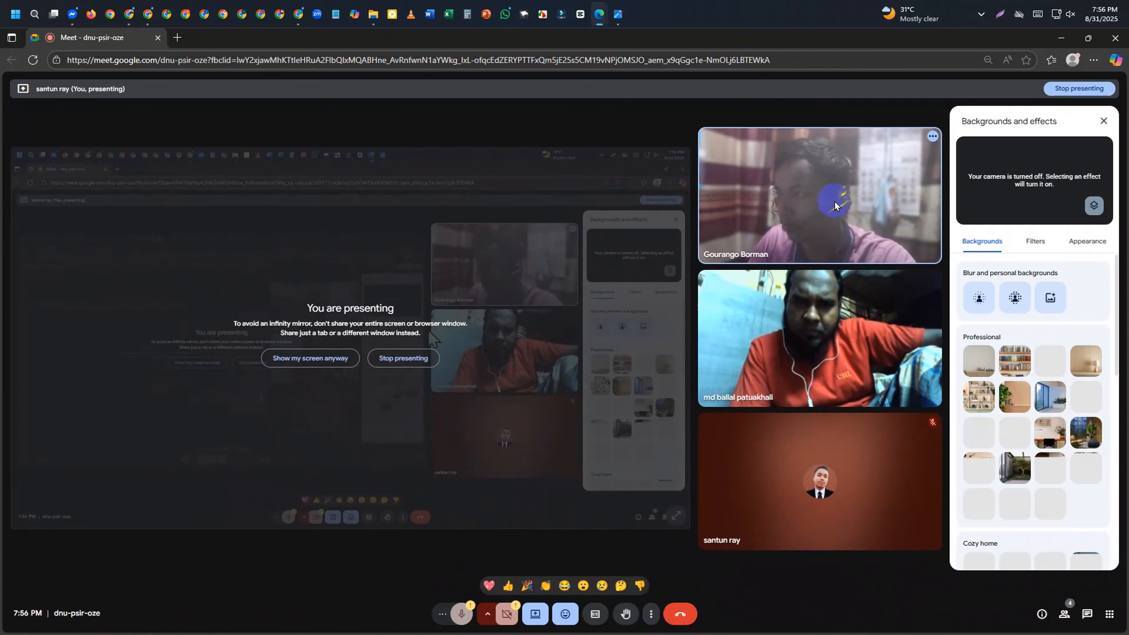
# Choose the bookshelf image from the Professional backgrounds, close the effects options and return to Canva
pyautogui.click(1007, 363)
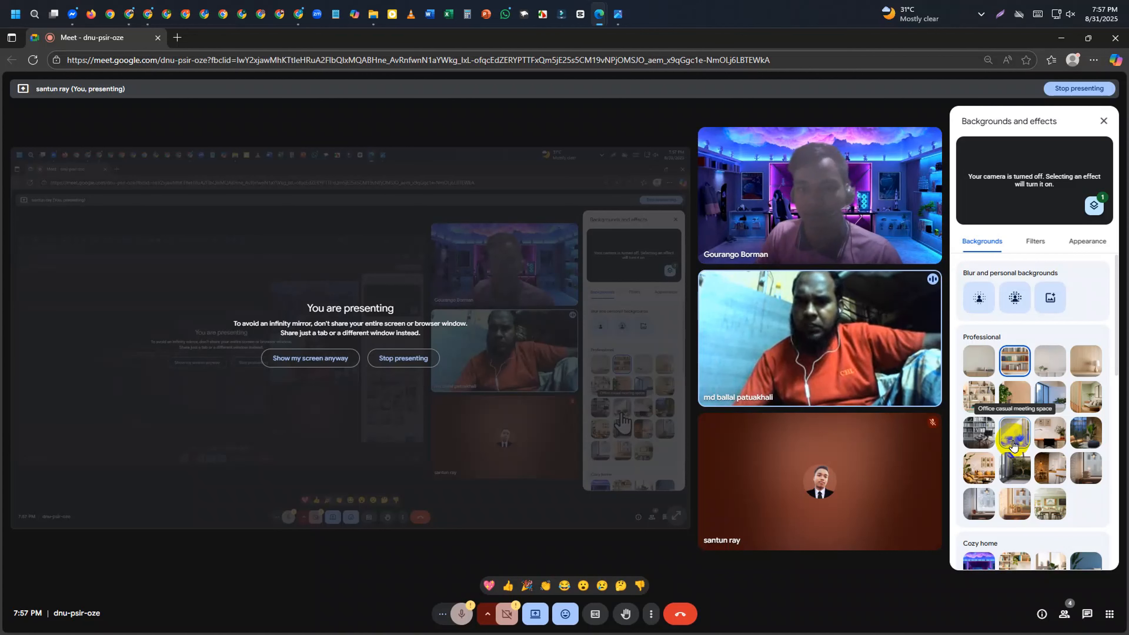
pyautogui.click(1104, 121)
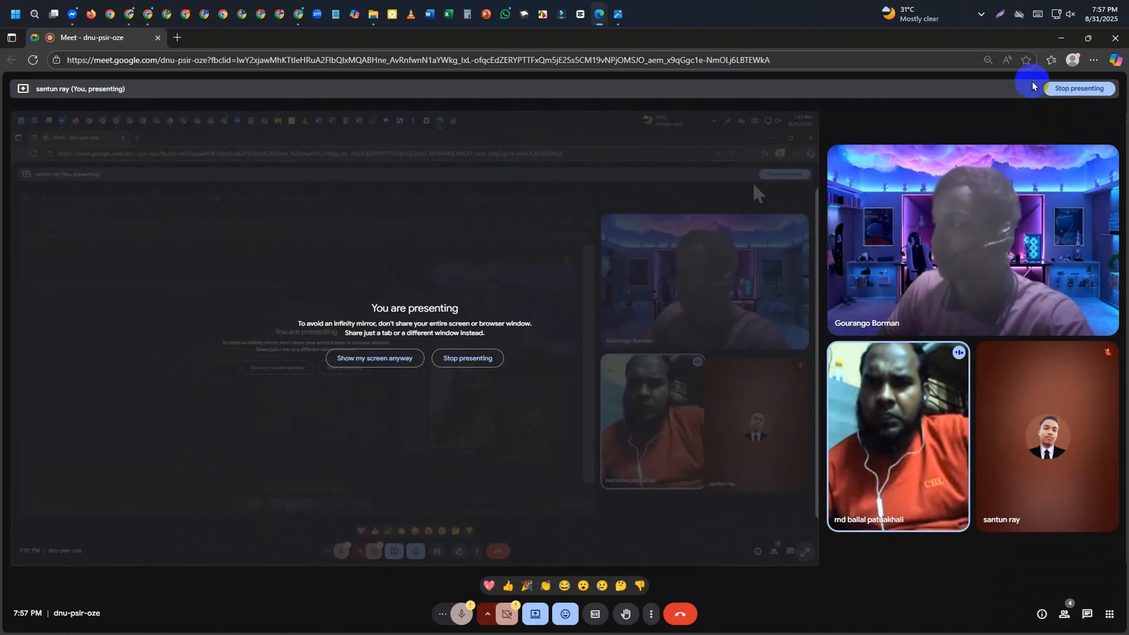
pyautogui.click(1060, 39)
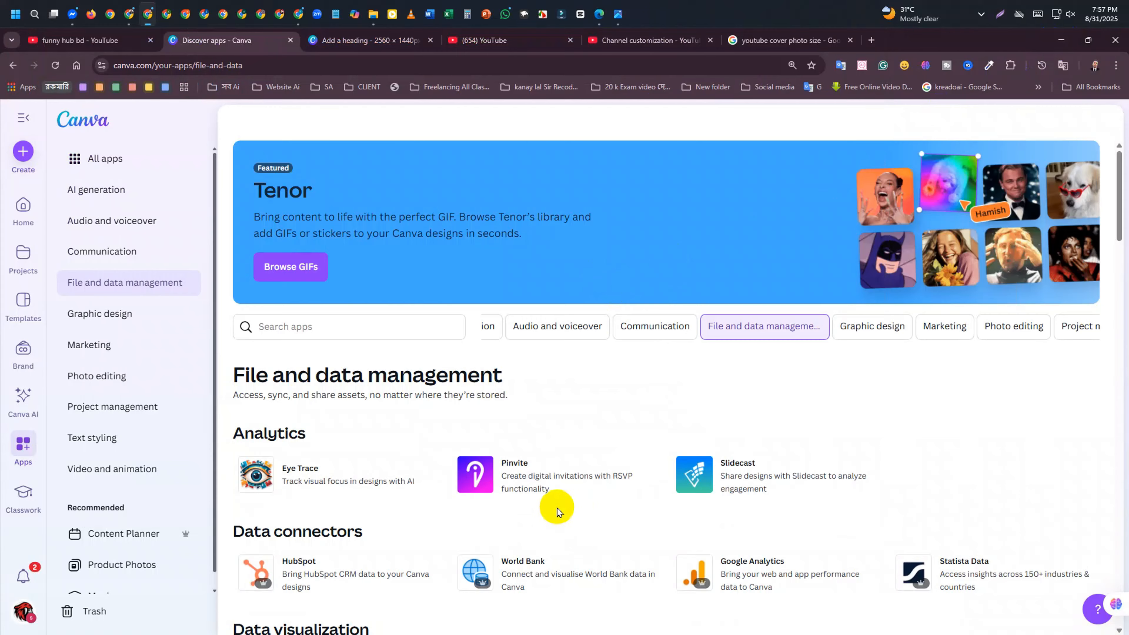
# Look through the File and data management apps, and view the Brand and Templates pages
pyautogui.scroll(-3, 489, 507)
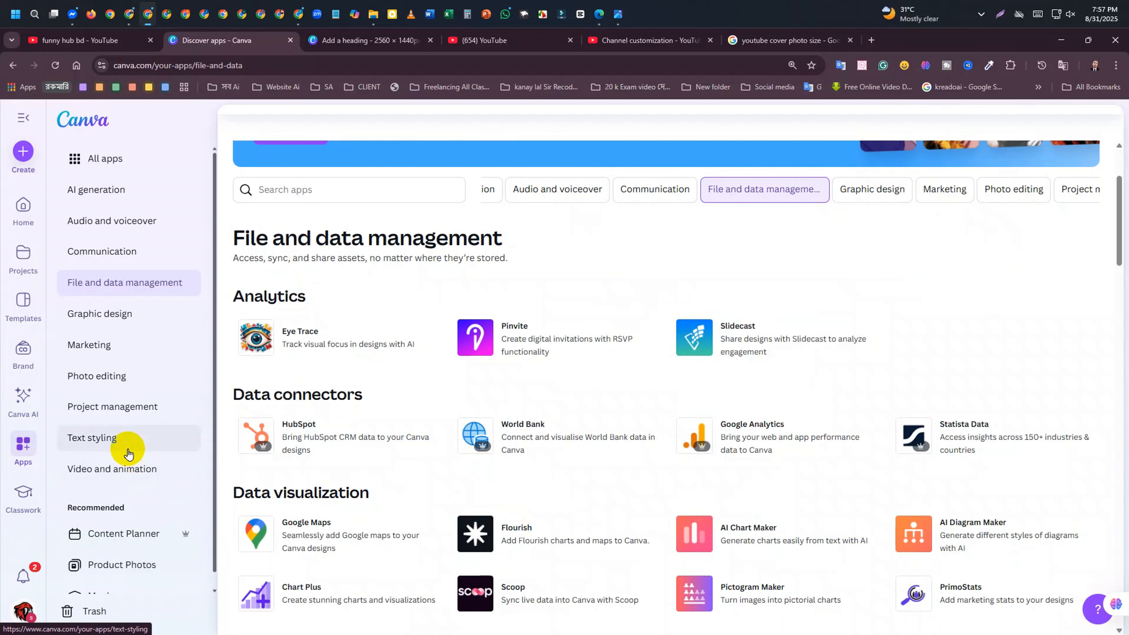
pyautogui.scroll(-5, 548, 453)
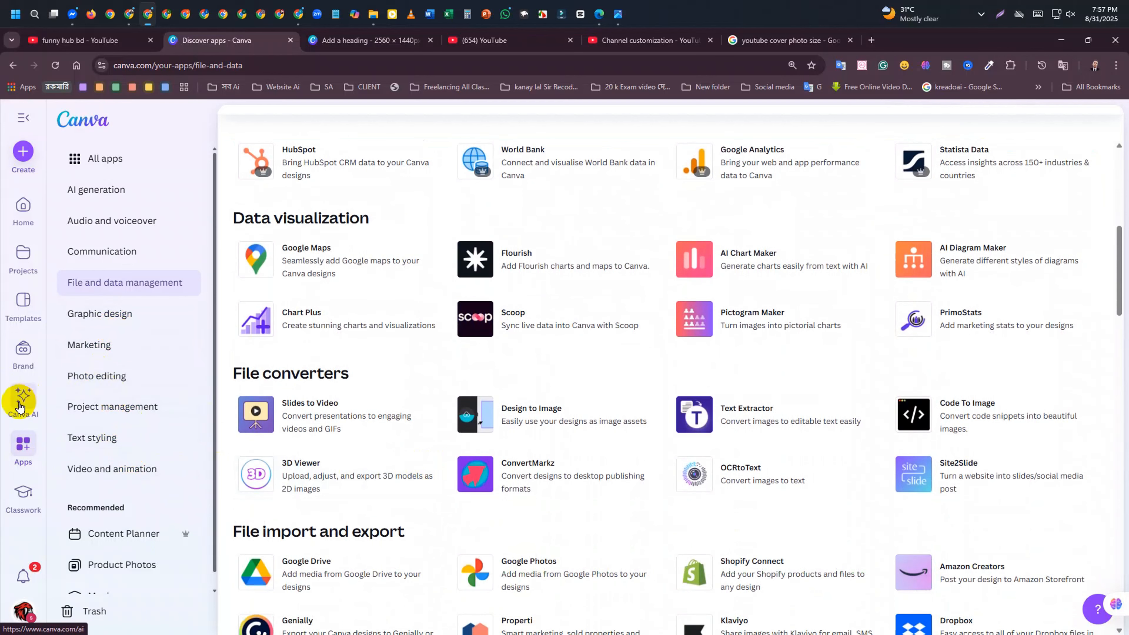
pyautogui.click(20, 350)
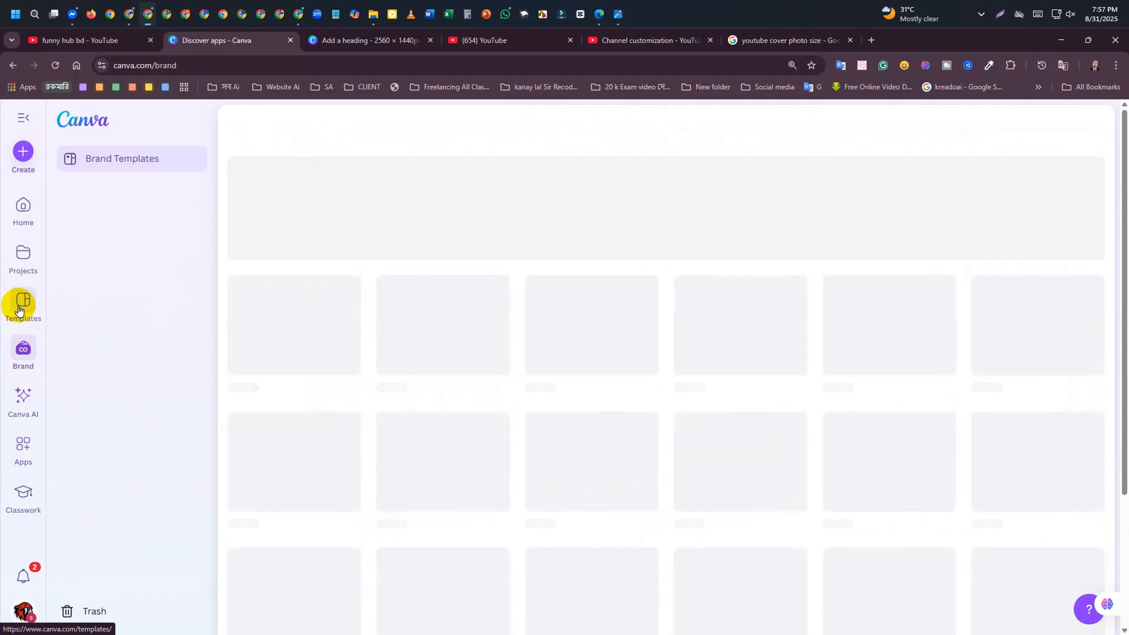
pyautogui.click(21, 302)
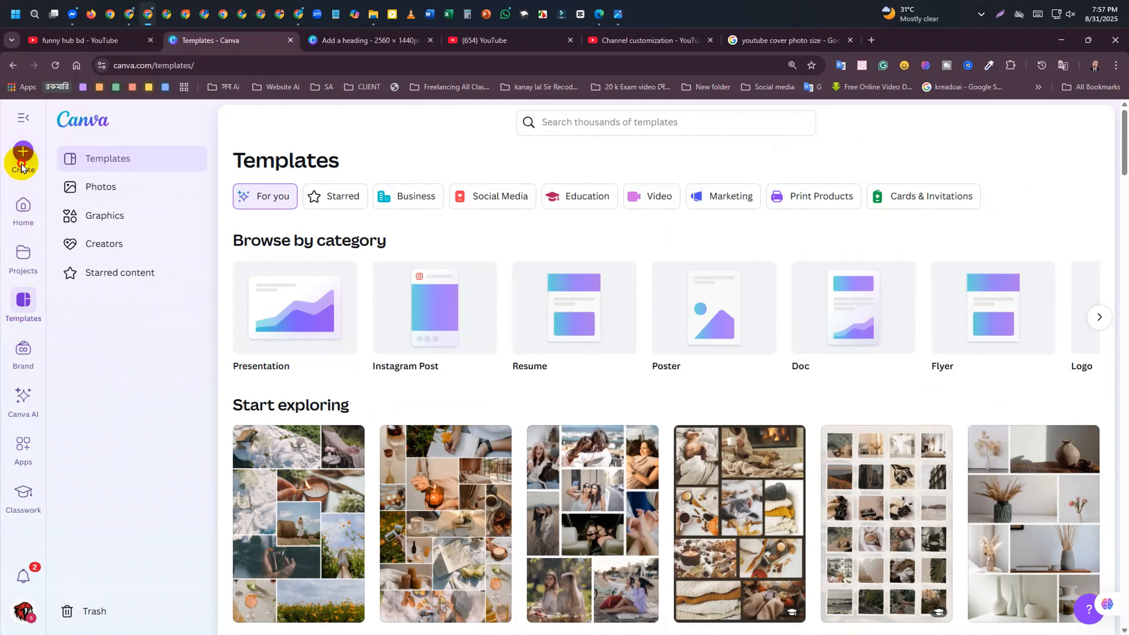
# Look at the Create a design options, and view the Video and animation, Text styling, Project management, Photo editing and Marketing app categories
pyautogui.click(23, 150)
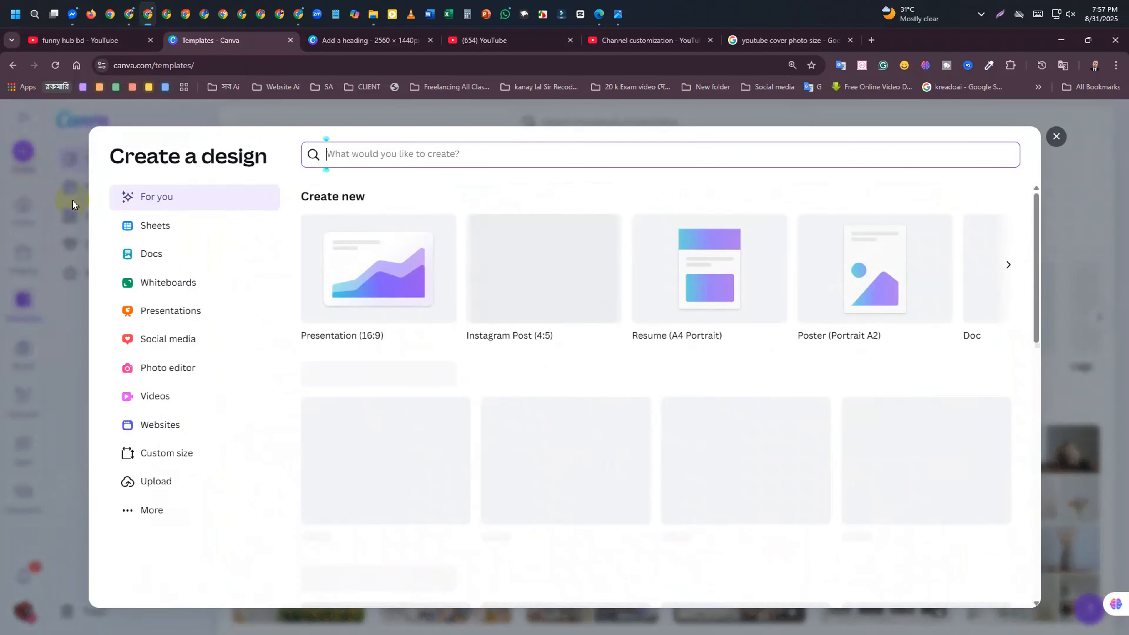
pyautogui.click(1056, 136)
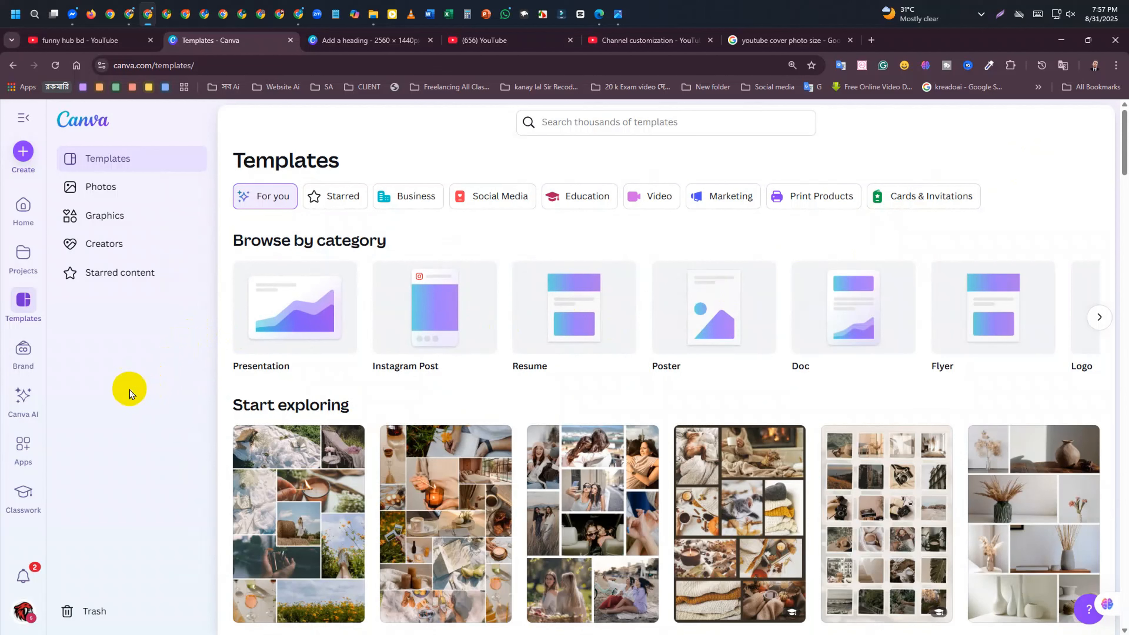
pyautogui.click(39, 451)
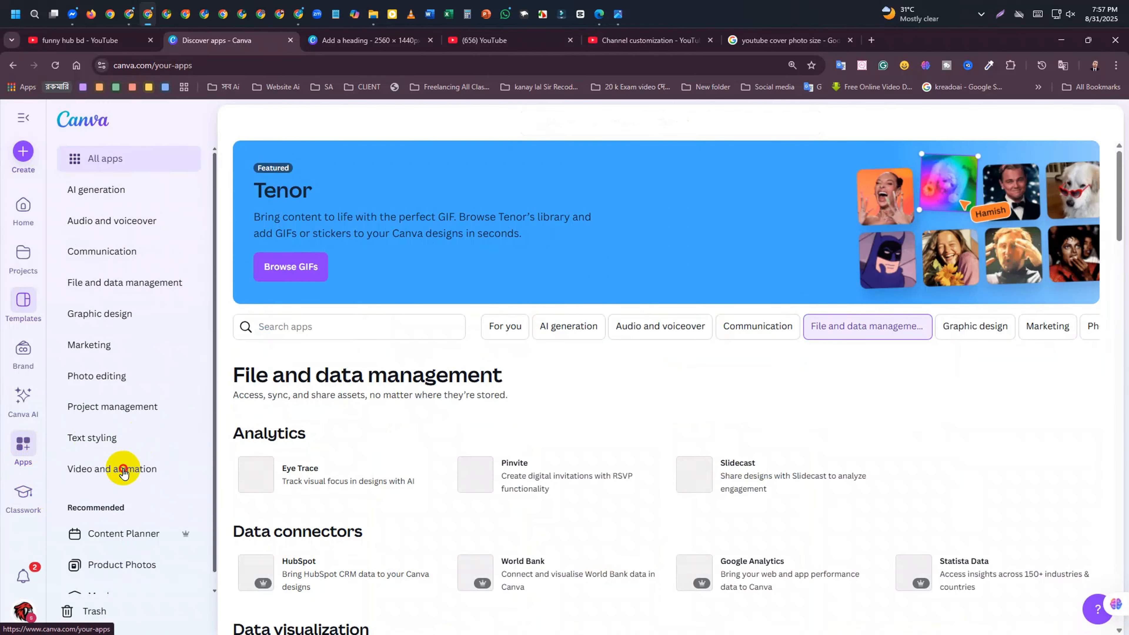
pyautogui.click(96, 468)
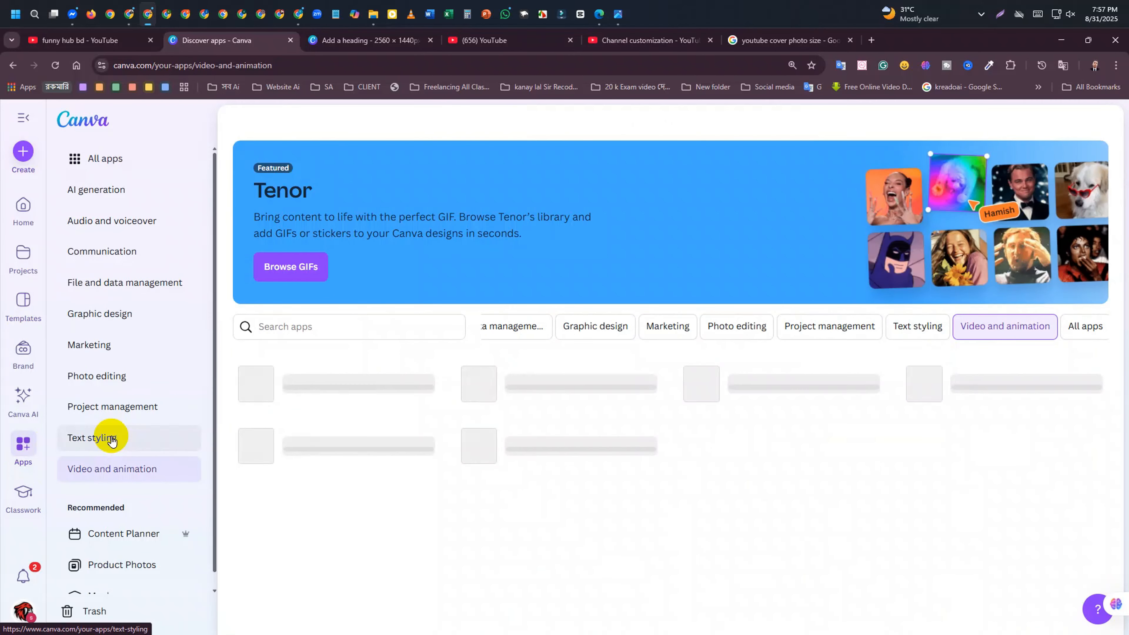
pyautogui.click(111, 440)
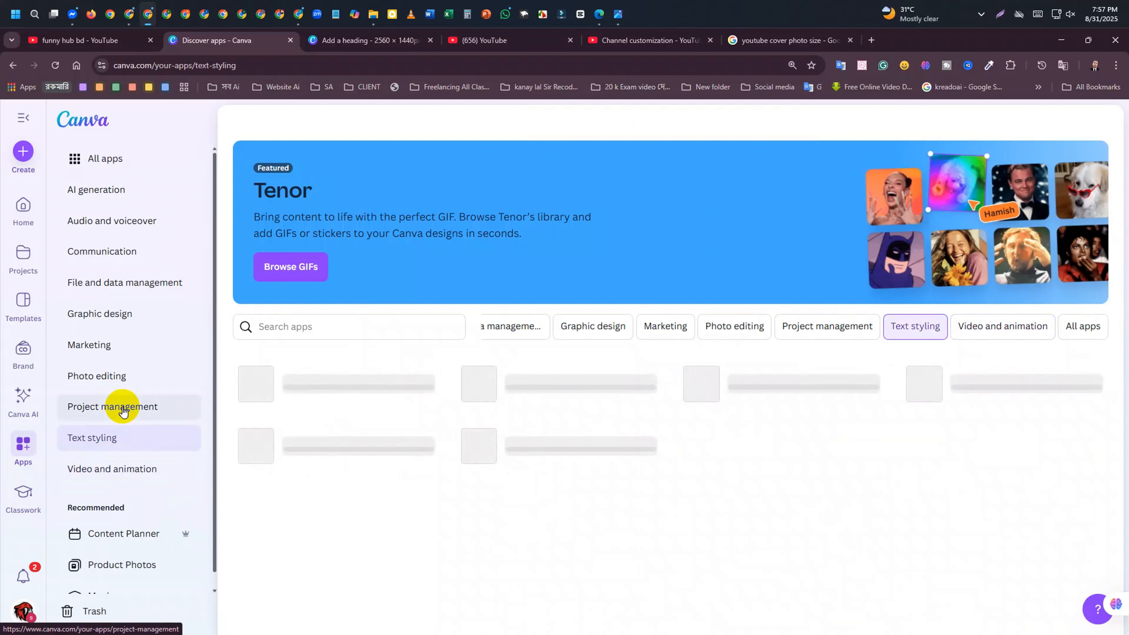
pyautogui.click(124, 409)
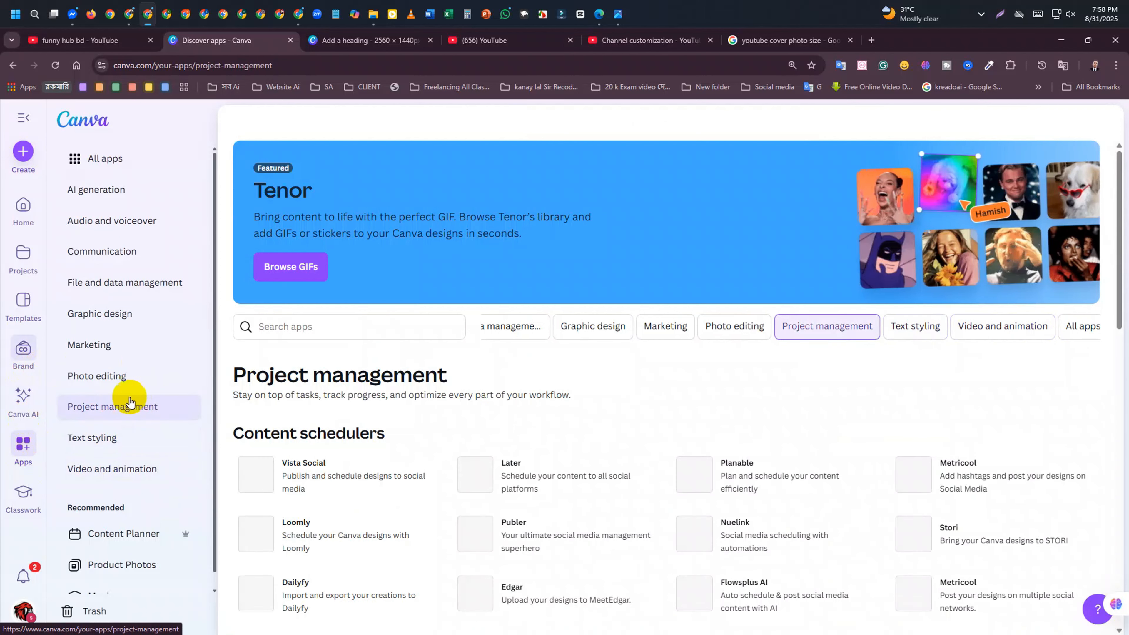
pyautogui.click(117, 379)
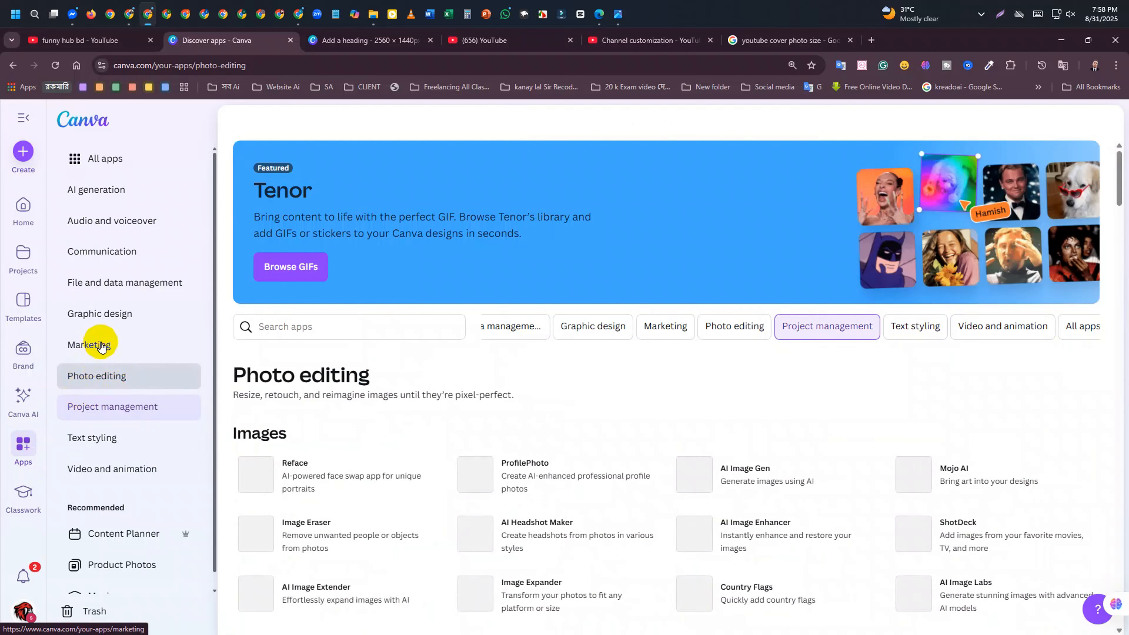
pyautogui.click(102, 346)
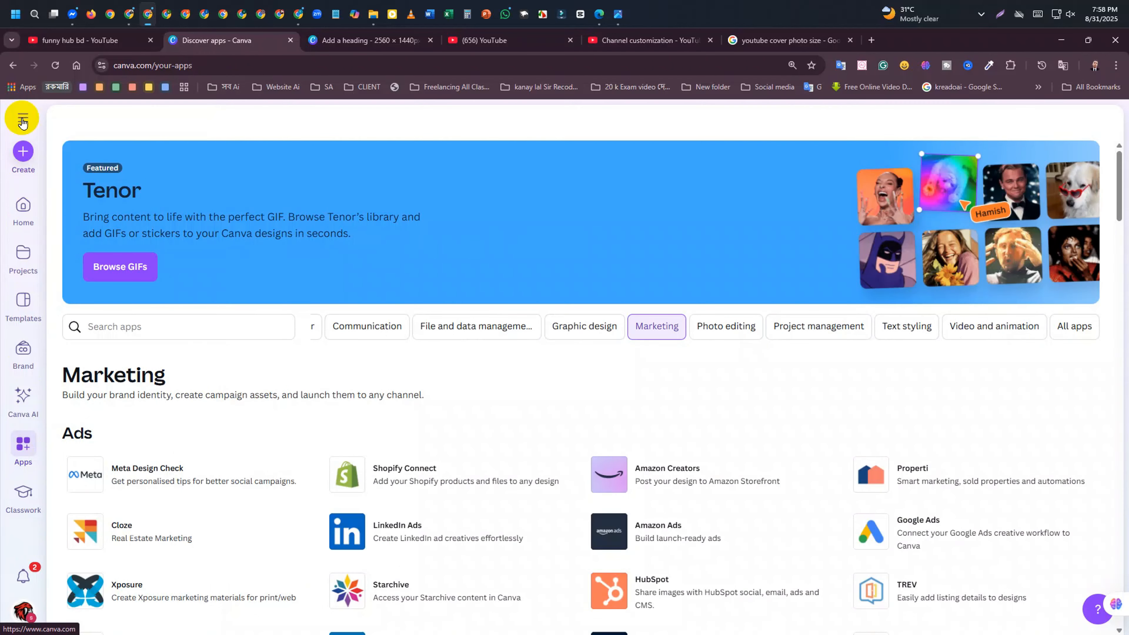
pyautogui.click(28, 118)
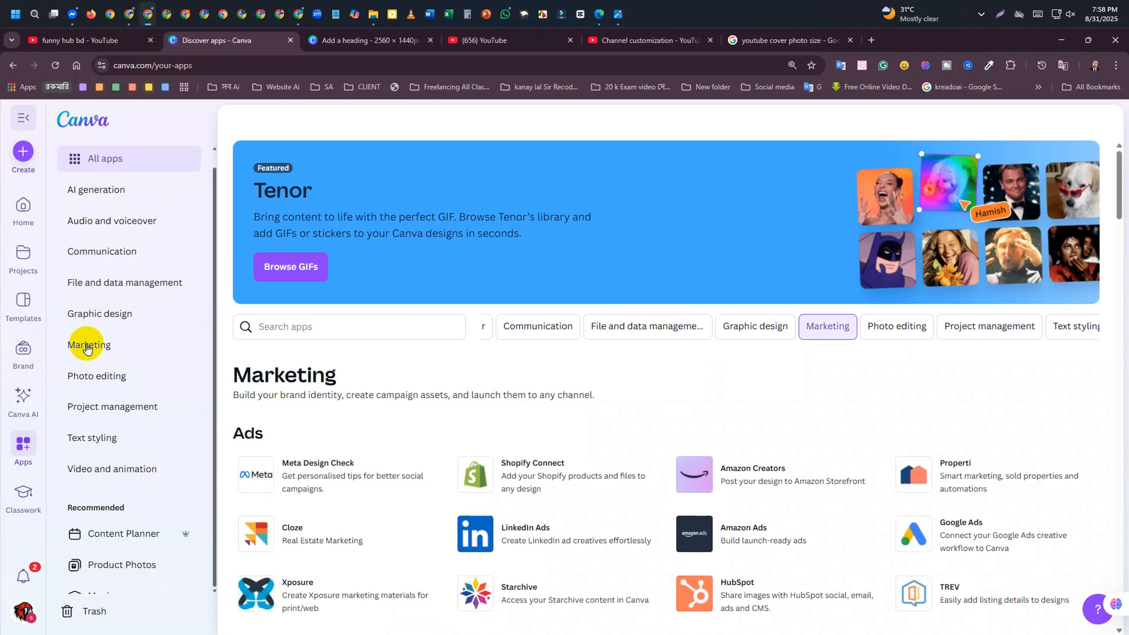
pyautogui.scroll(-1, 87, 343)
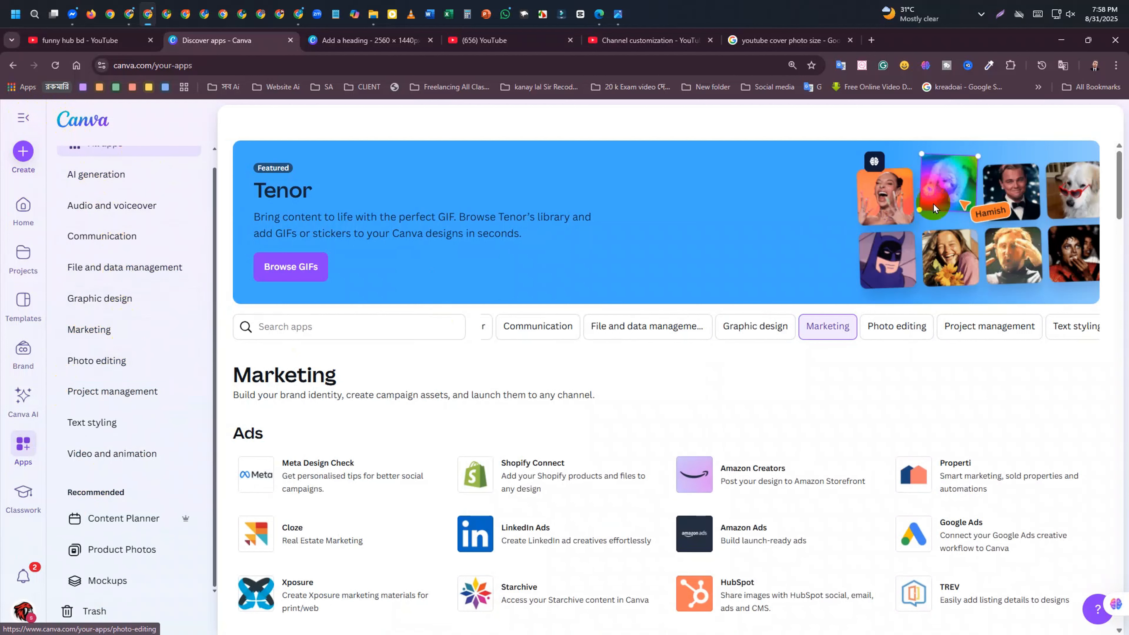
# Close the Canva apps page and the 2560 × 1440 px banner design, and open a new browser tab
pyautogui.click(291, 41)
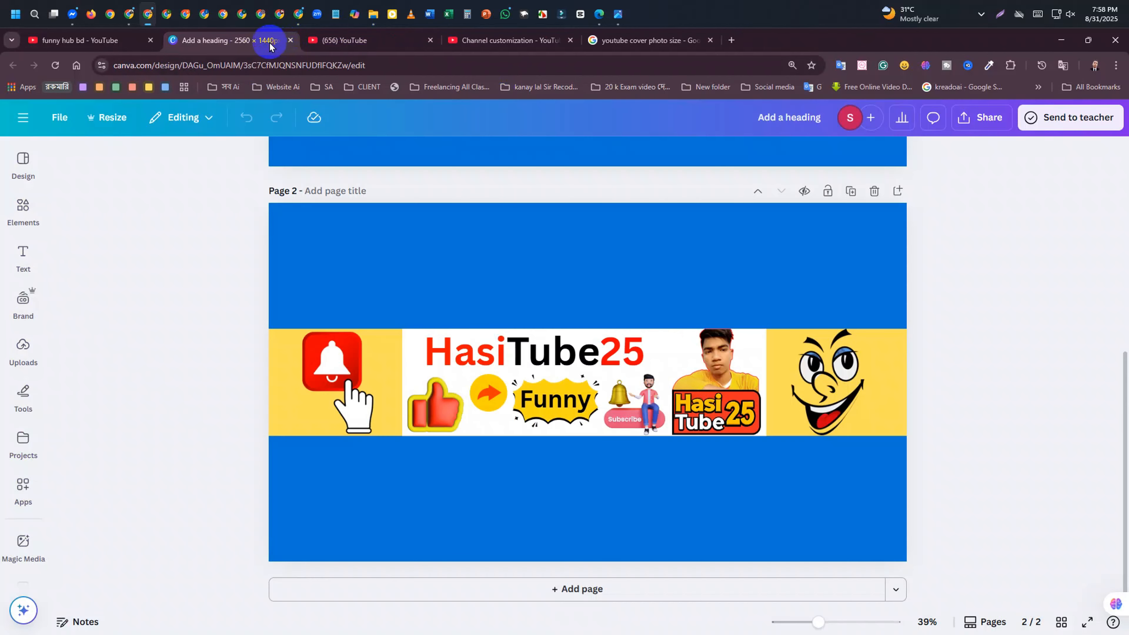
pyautogui.click(291, 40)
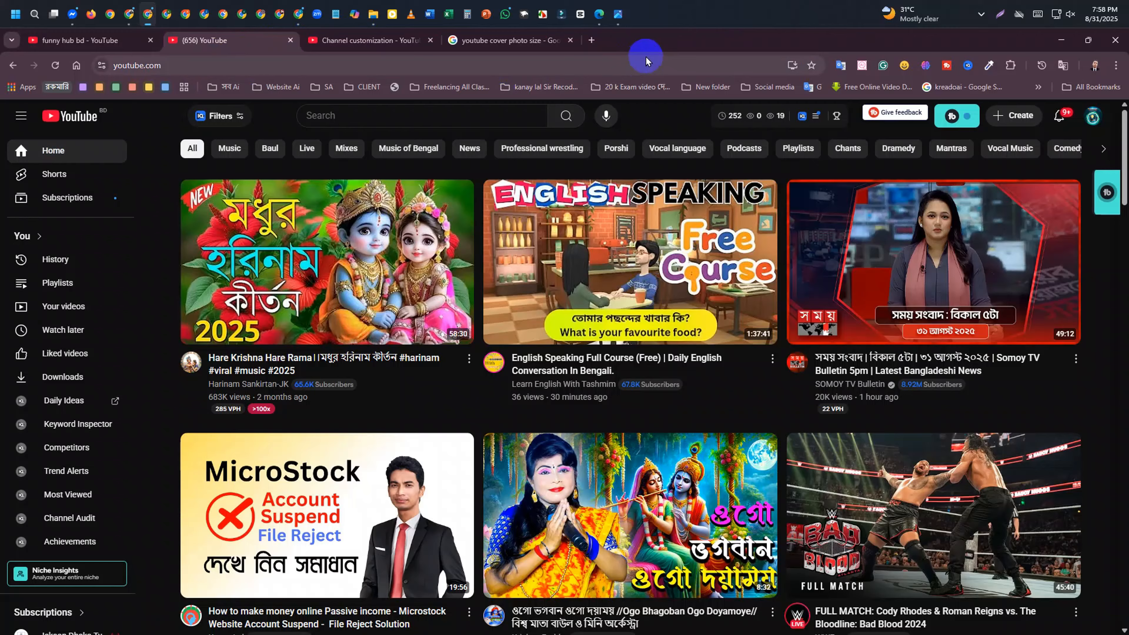
pyautogui.click(589, 42)
pyautogui.click(216, 88)
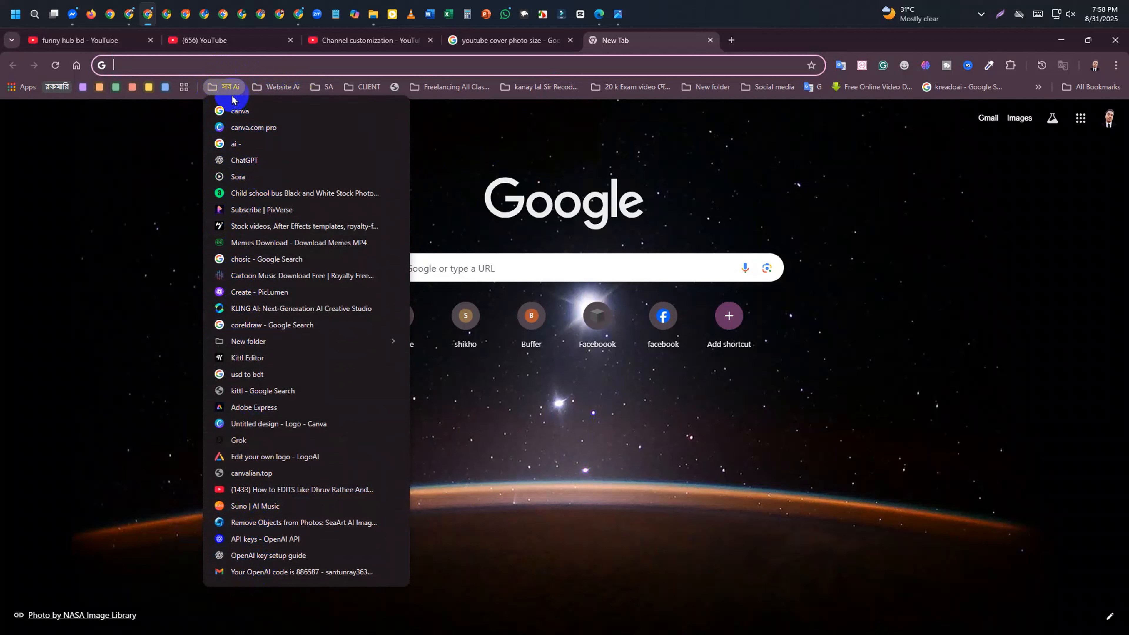
pyautogui.click(221, 89)
pyautogui.click(220, 89)
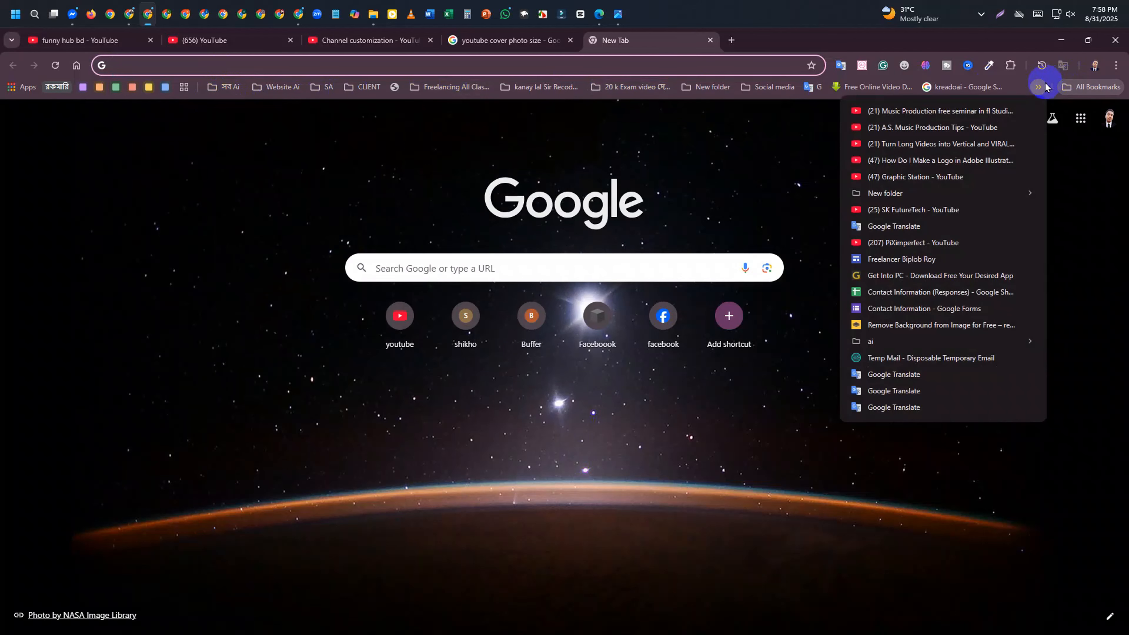
pyautogui.moveTo(342, 102)
pyautogui.moveTo(212, 87)
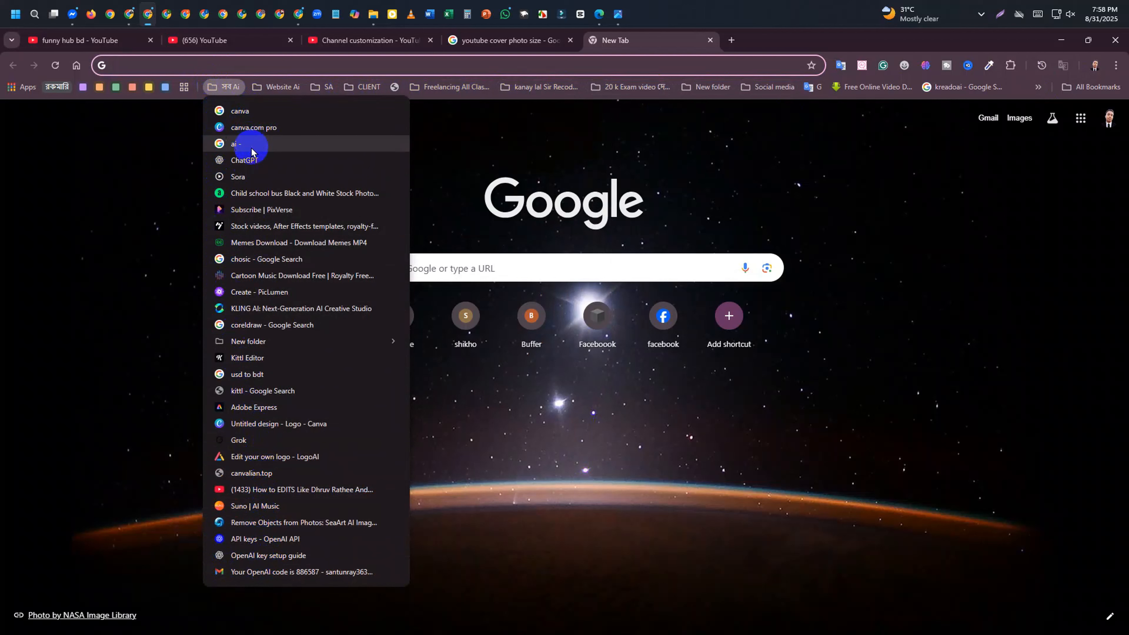
pyautogui.click(465, 468)
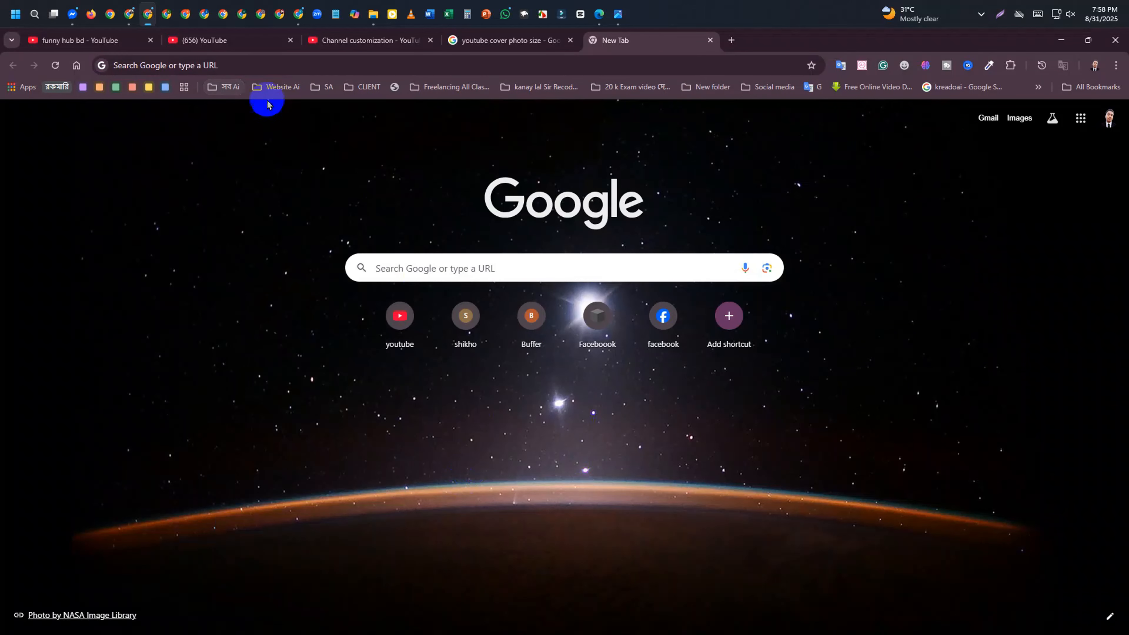
pyautogui.click(259, 87)
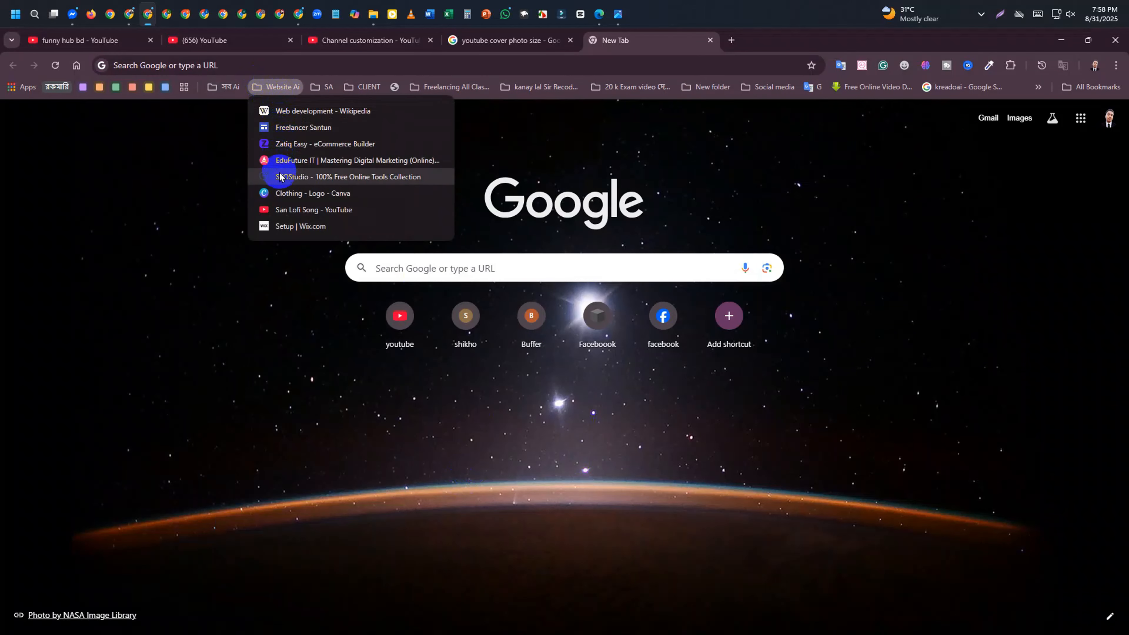
pyautogui.click(287, 274)
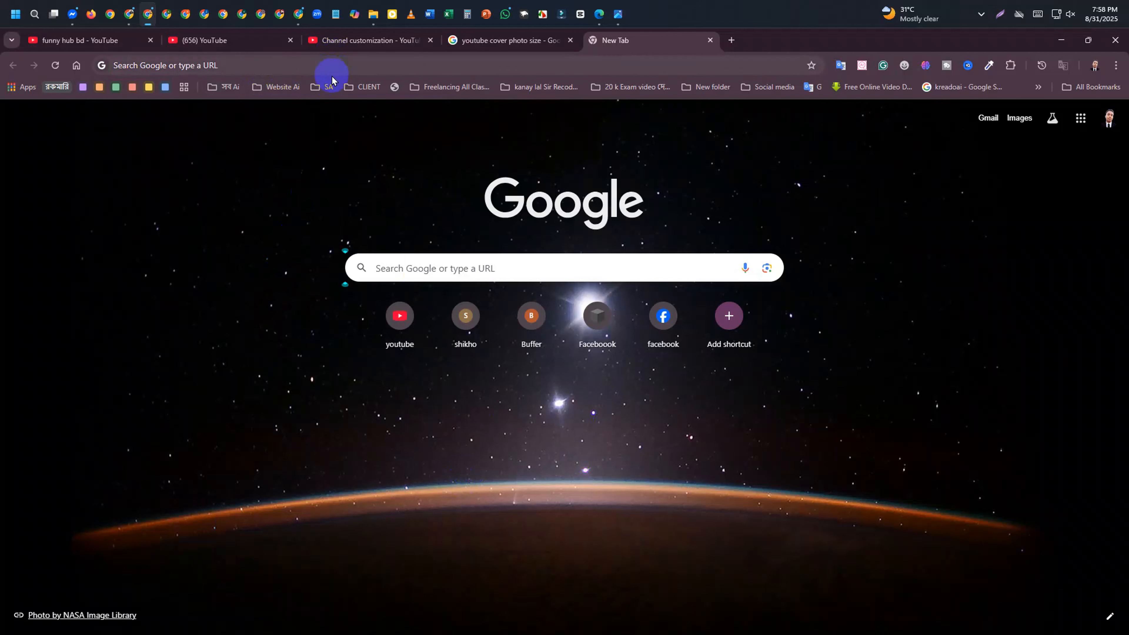
pyautogui.click(326, 88)
pyautogui.click(354, 86)
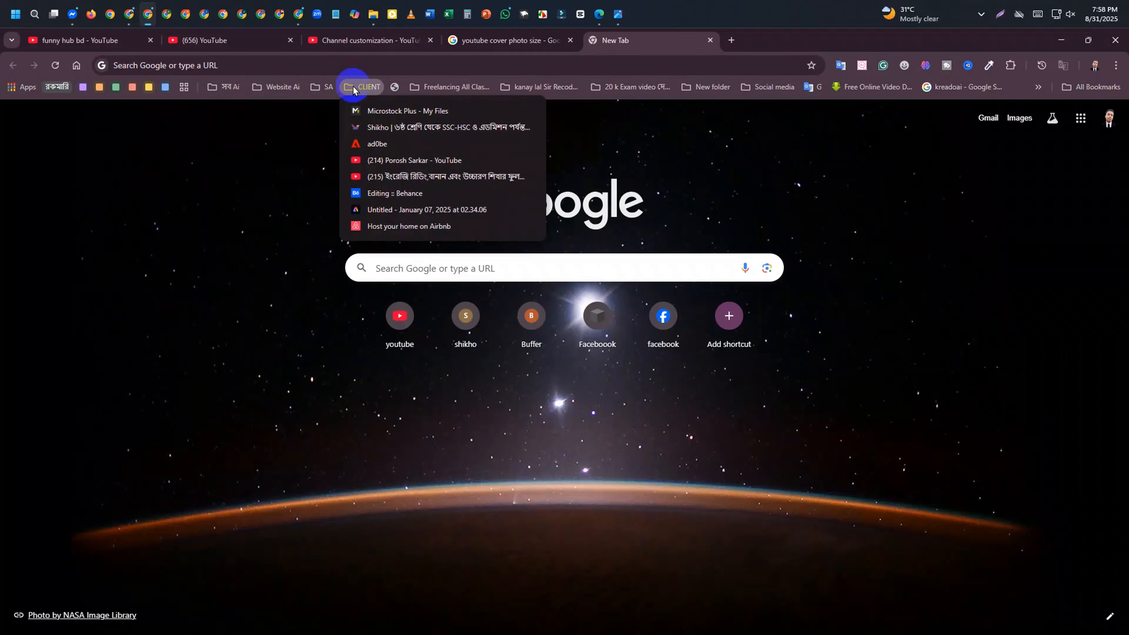
pyautogui.click(316, 143)
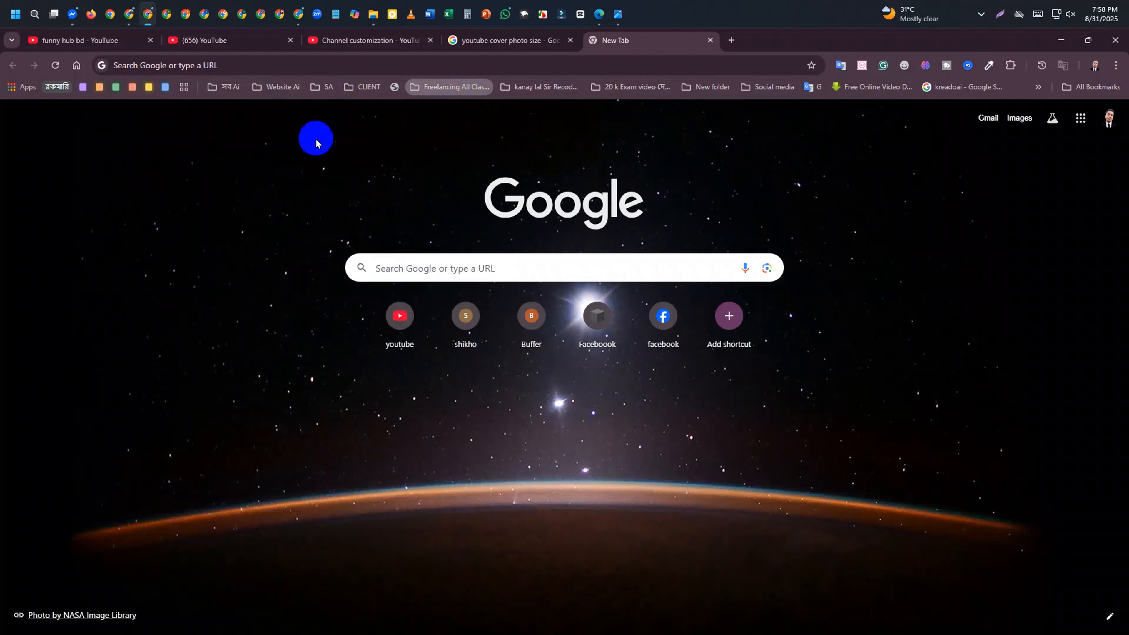
pyautogui.click(288, 63)
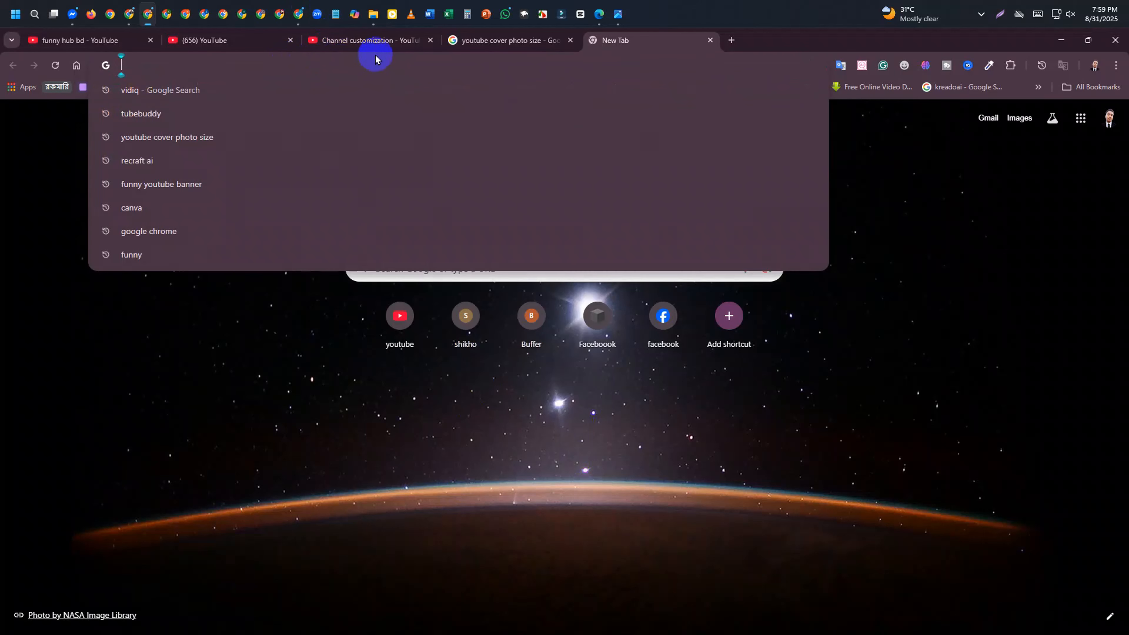
pyautogui.click(16, 221)
# Open Canva from the saved canva.com pro bookmark and start a custom-size design
pyautogui.click(228, 87)
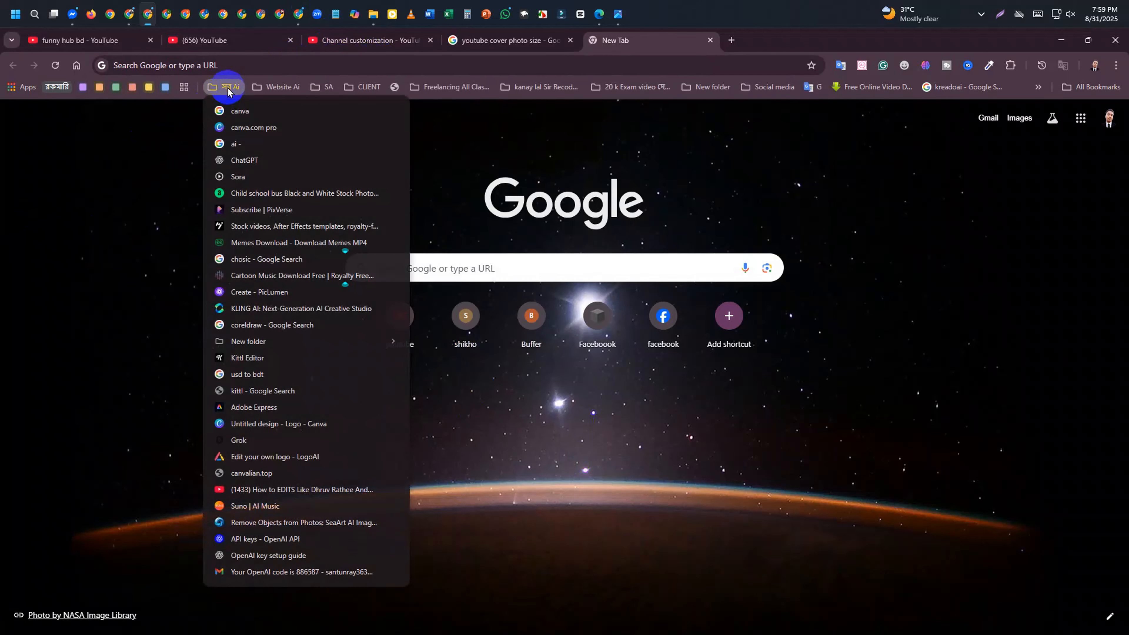
pyautogui.click(239, 129)
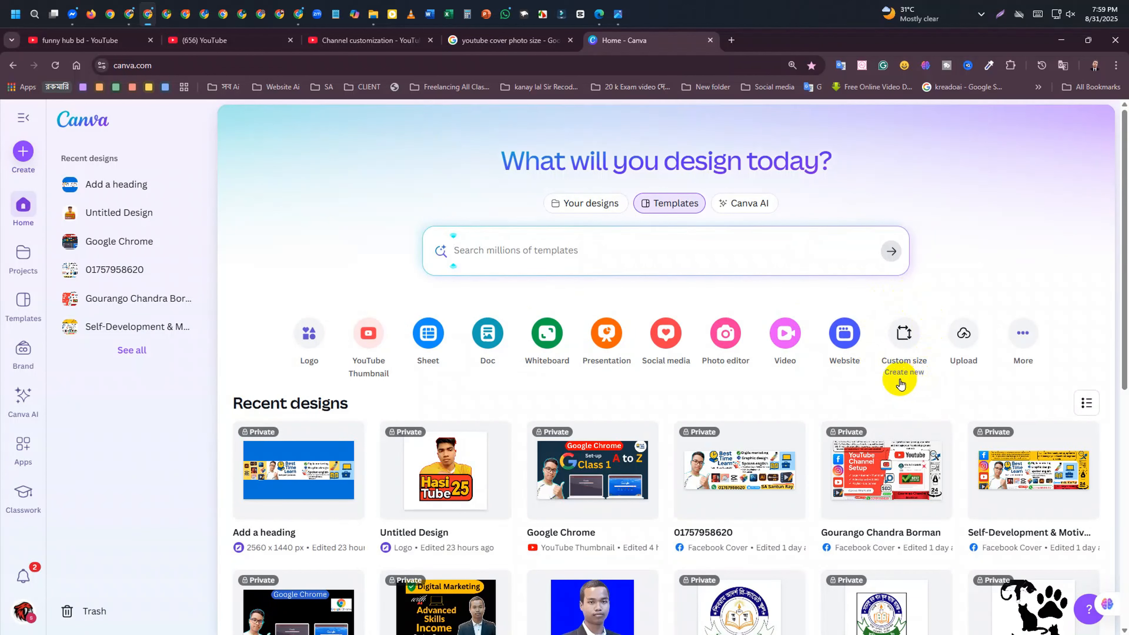
pyautogui.click(902, 358)
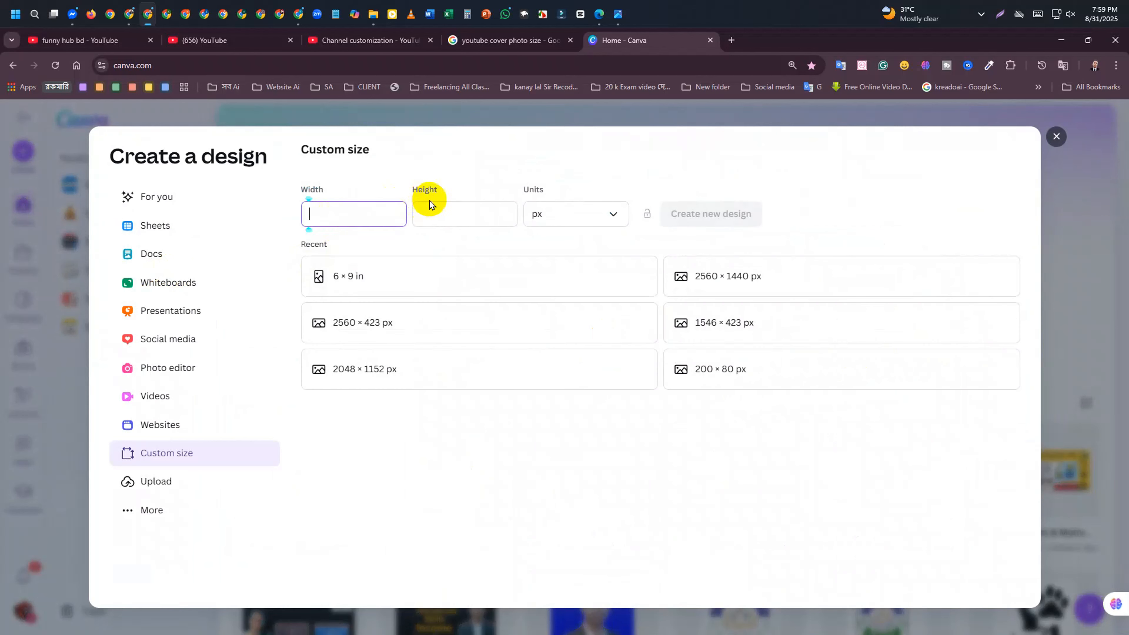
# Check the YouTube banner size in the Google image results and in YouTube-banner-dimensions.png, returning to Canva's custom size form
pyautogui.click(499, 50)
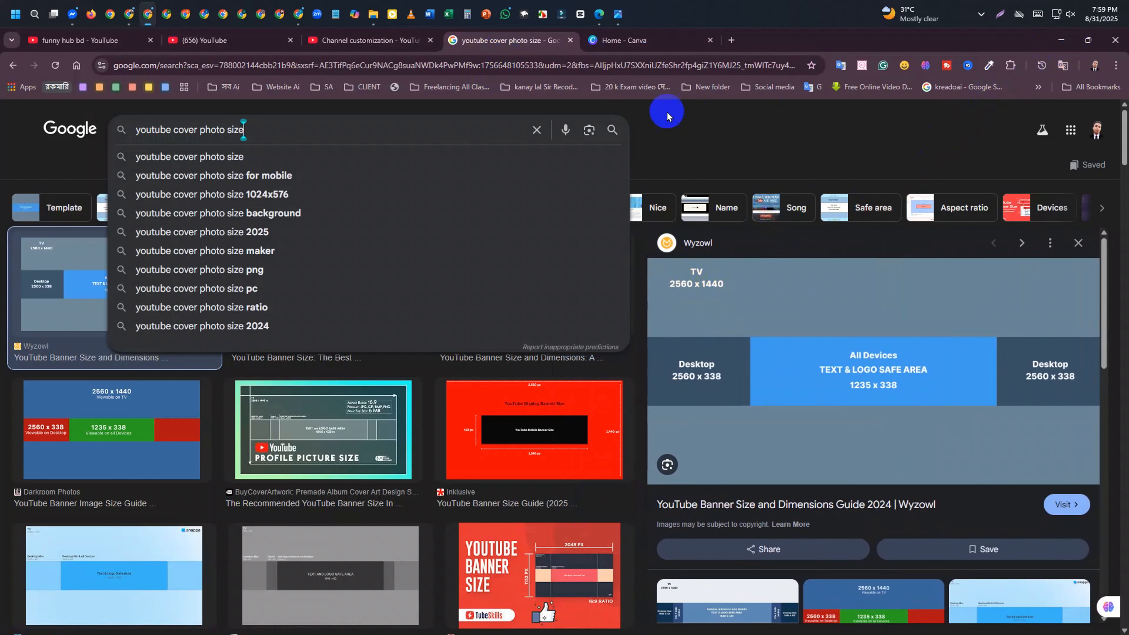
pyautogui.click(618, 14)
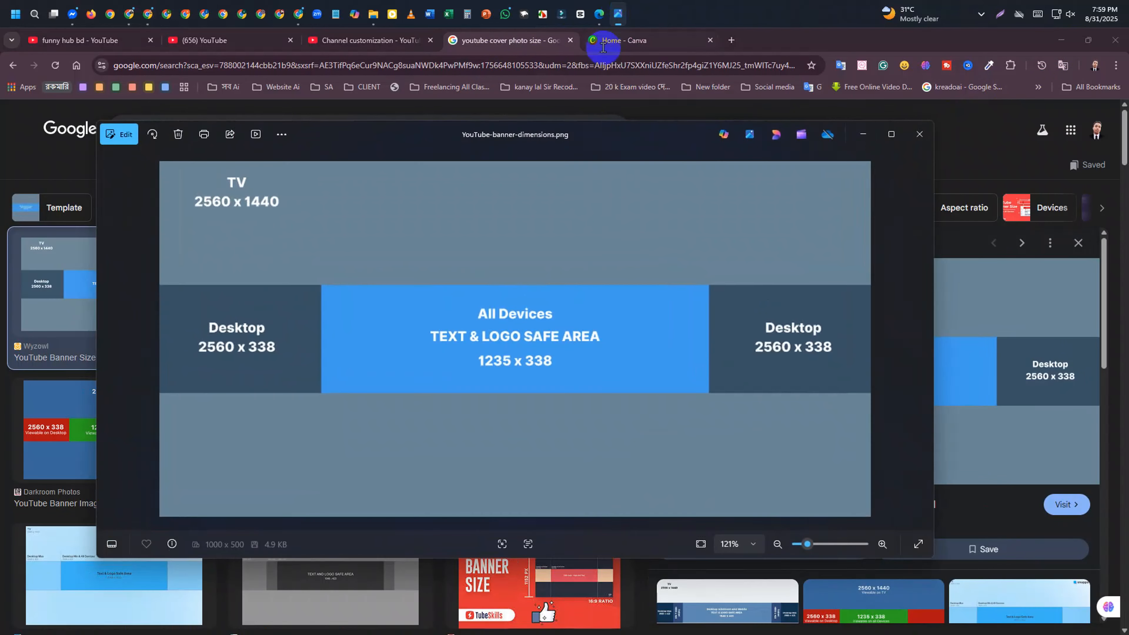
pyautogui.click(640, 40)
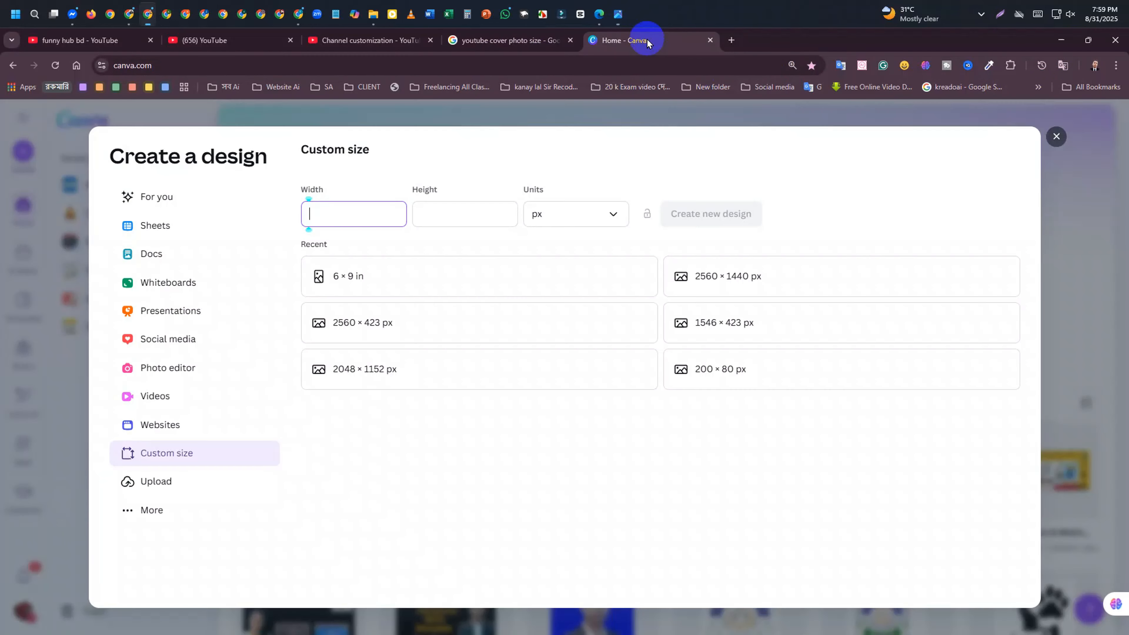
pyautogui.click(612, 17)
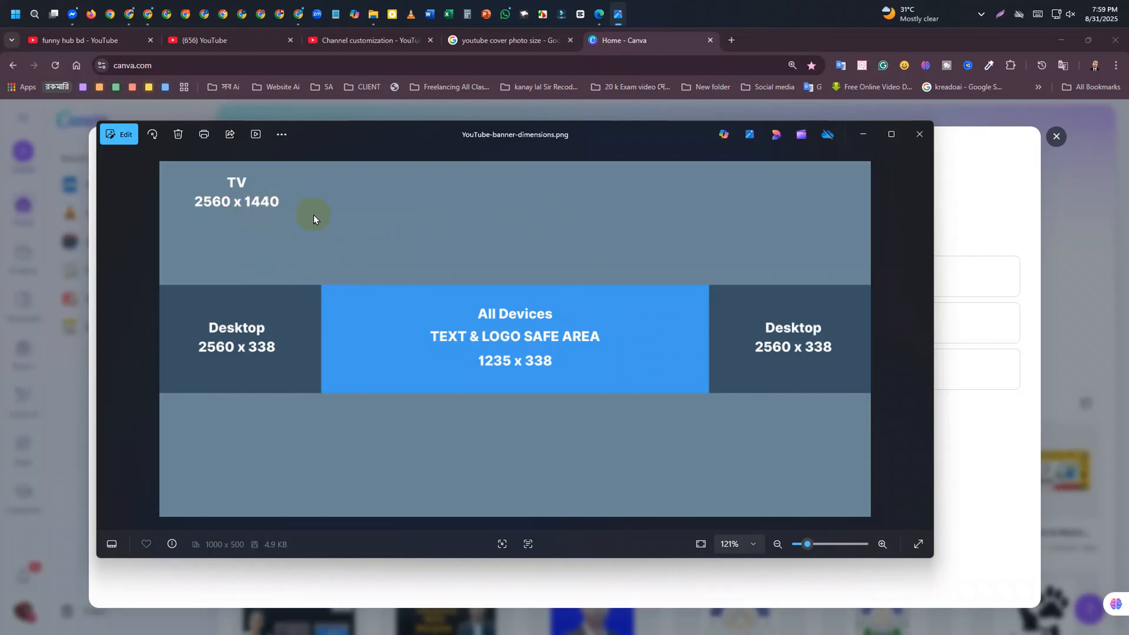
pyautogui.click(954, 181)
# Set the custom design size to 2560 wide by 1480 high, keeping pixels as the unit
pyautogui.click(324, 214)
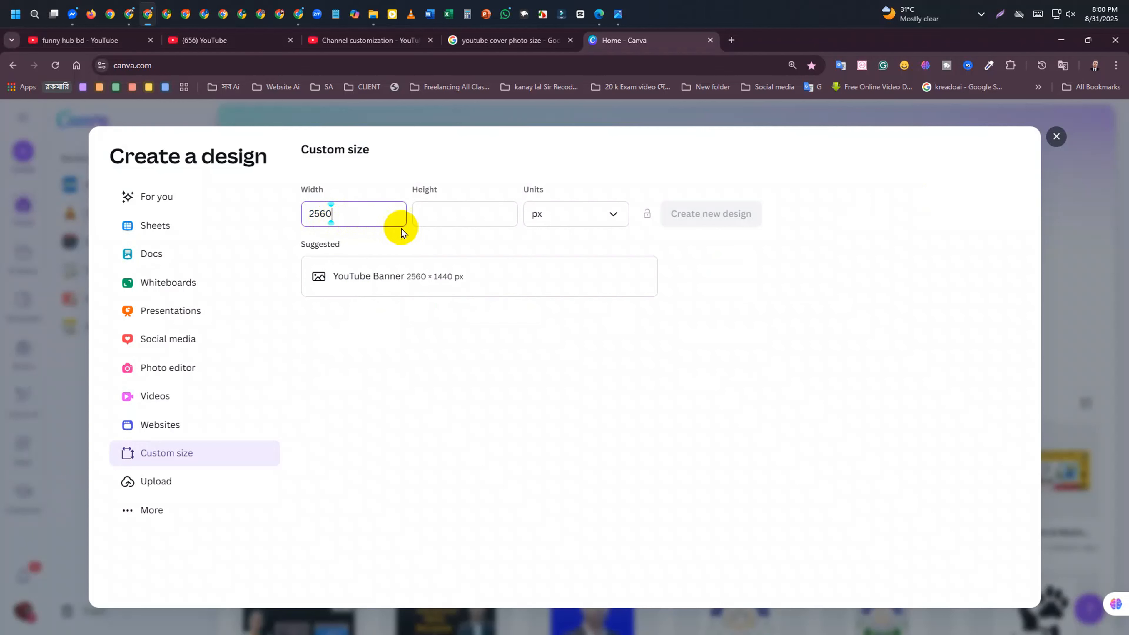
pyautogui.click(435, 215)
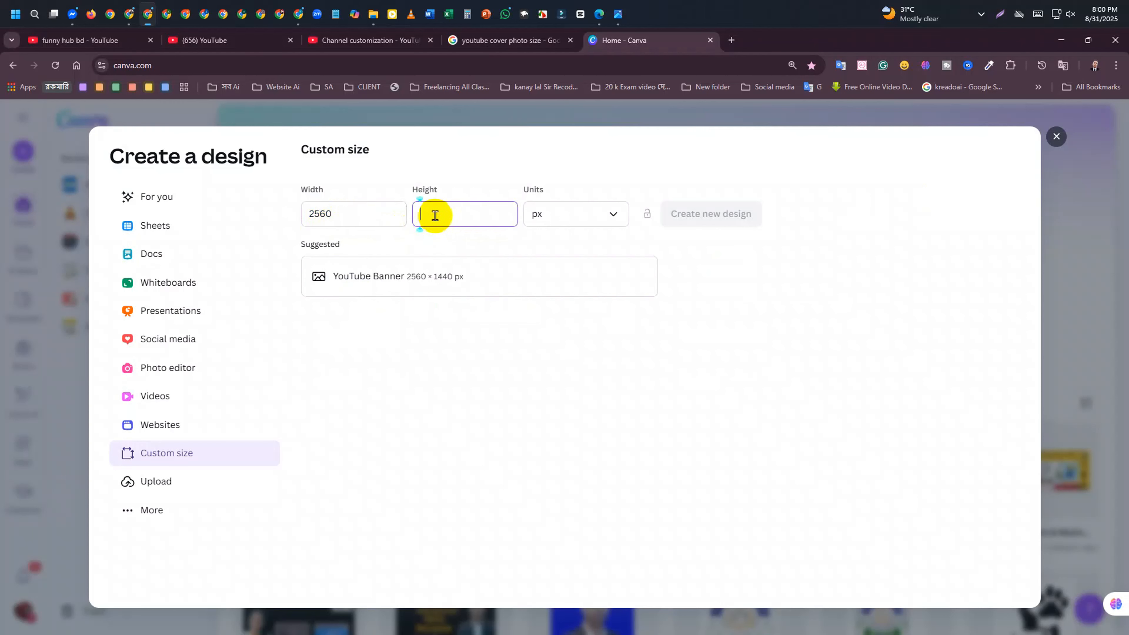
pyautogui.write('1480')
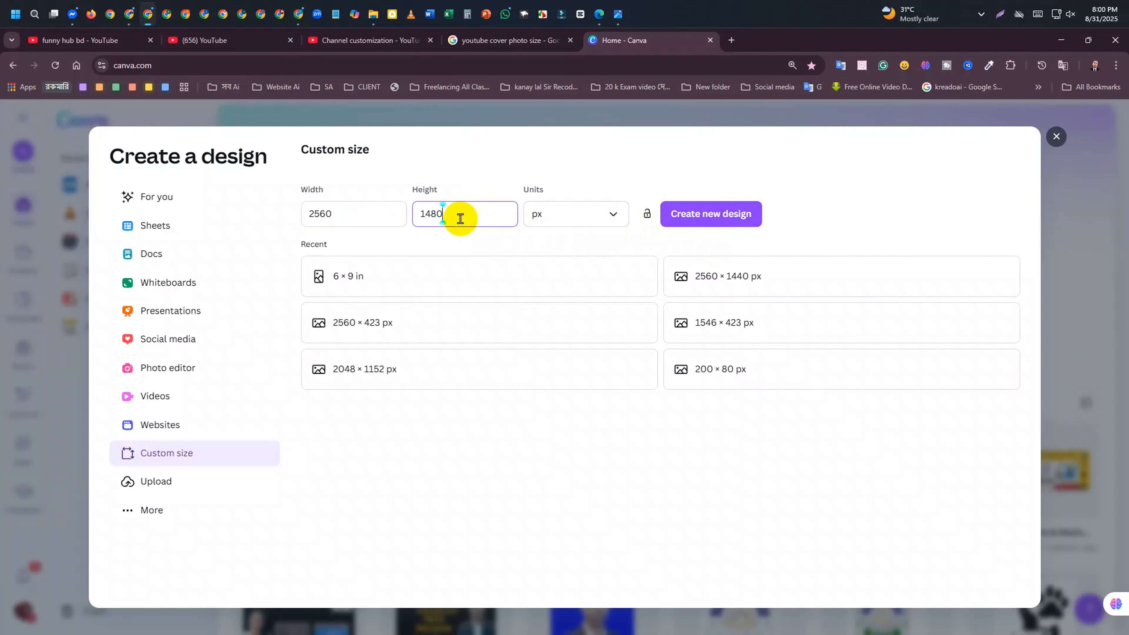
pyautogui.click(547, 213)
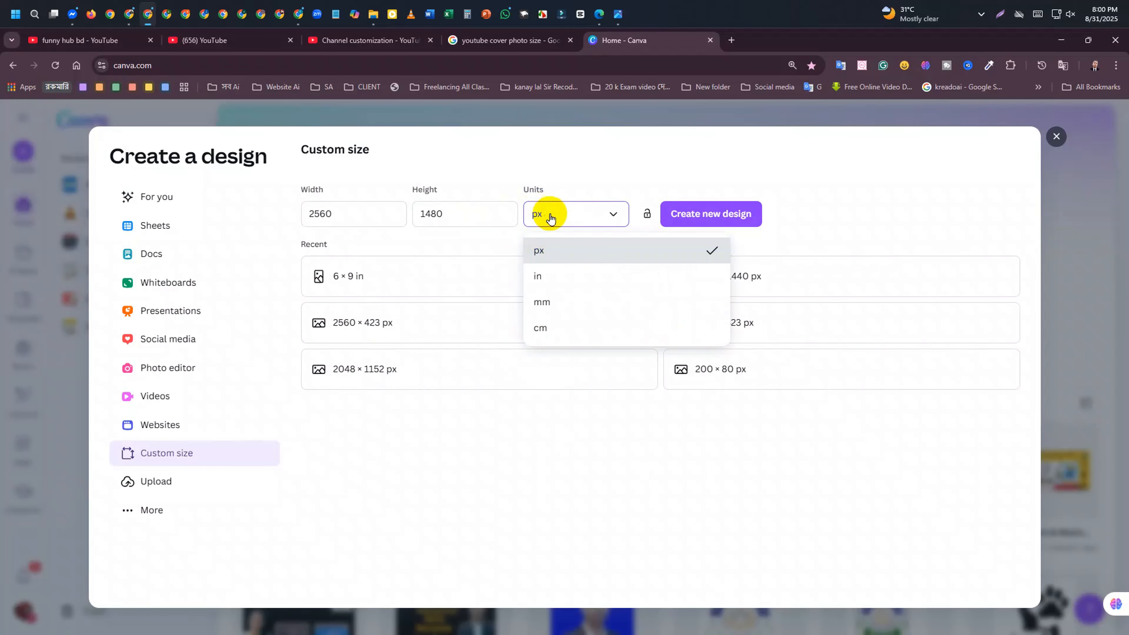
pyautogui.click(483, 247)
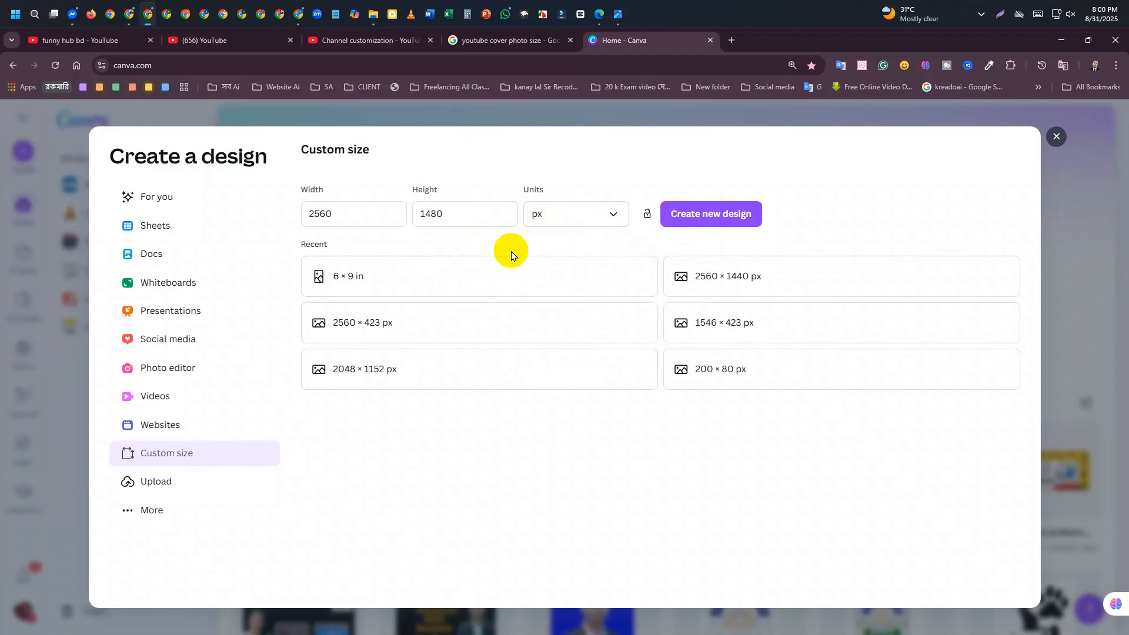
pyautogui.click(354, 214)
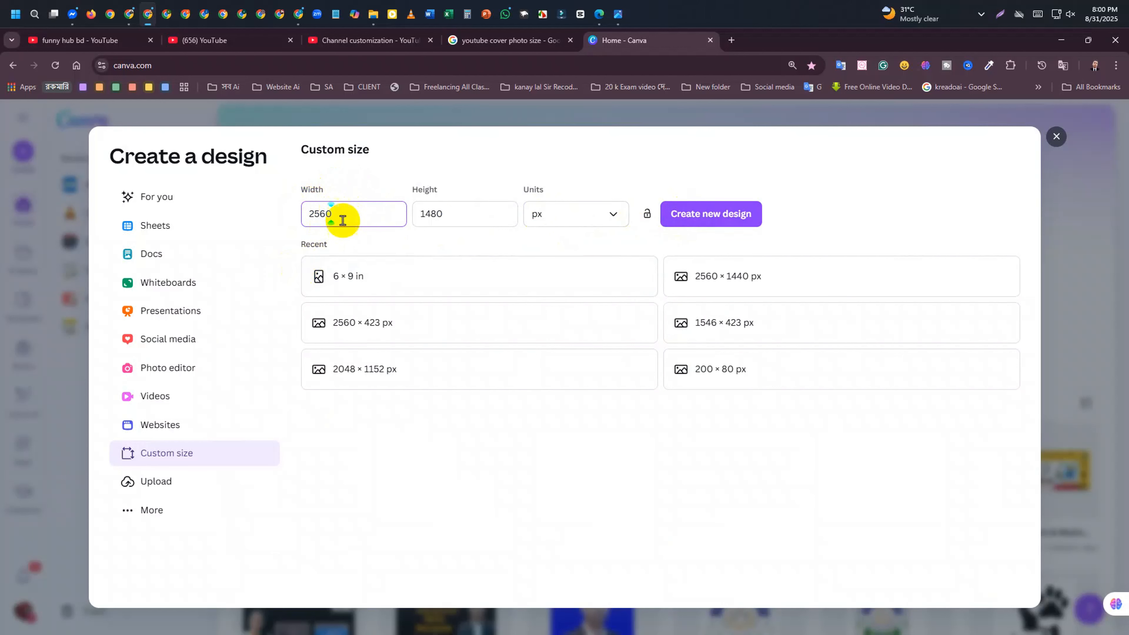
pyautogui.click(440, 210)
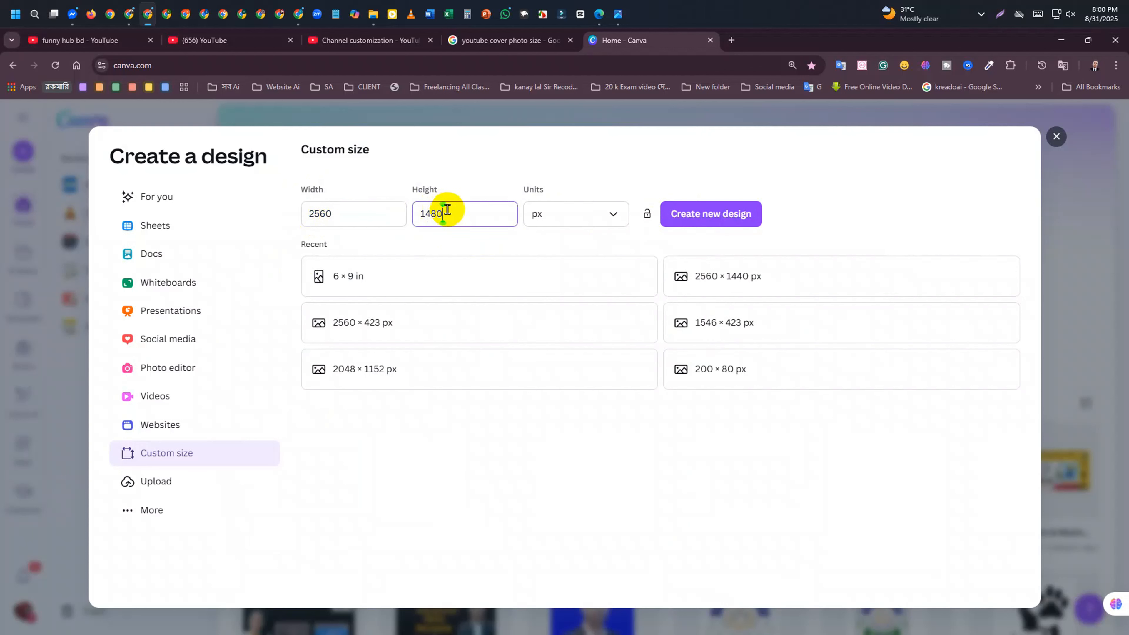
# Keep pixels as the unit and create the new 2560 × 1480 px design
pyautogui.click(586, 217)
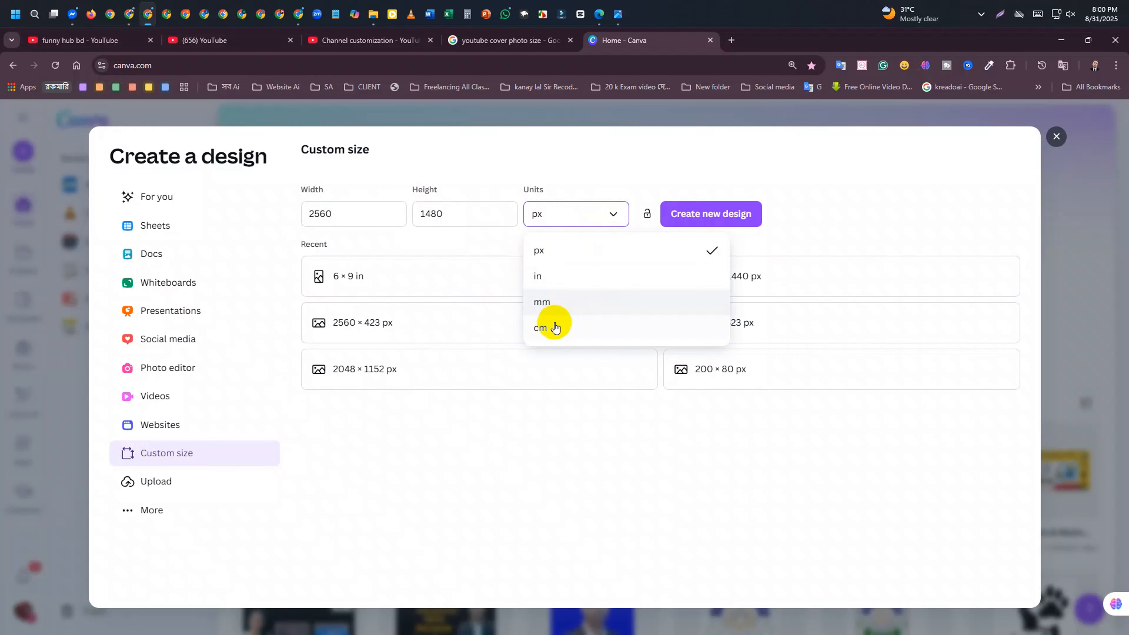
pyautogui.click(475, 245)
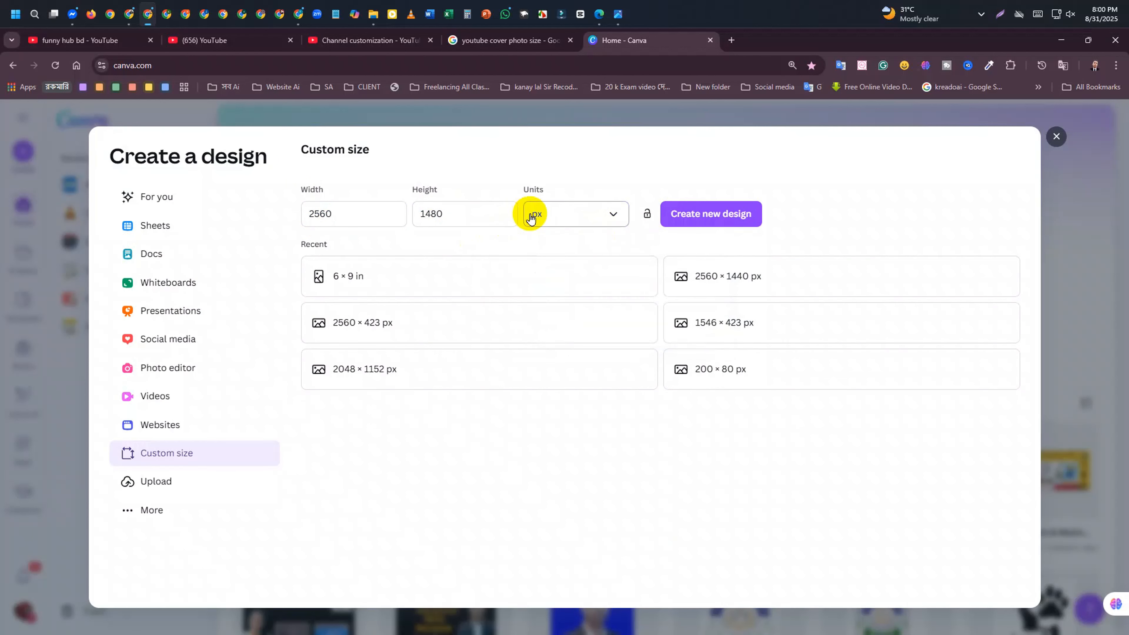
pyautogui.click(560, 215)
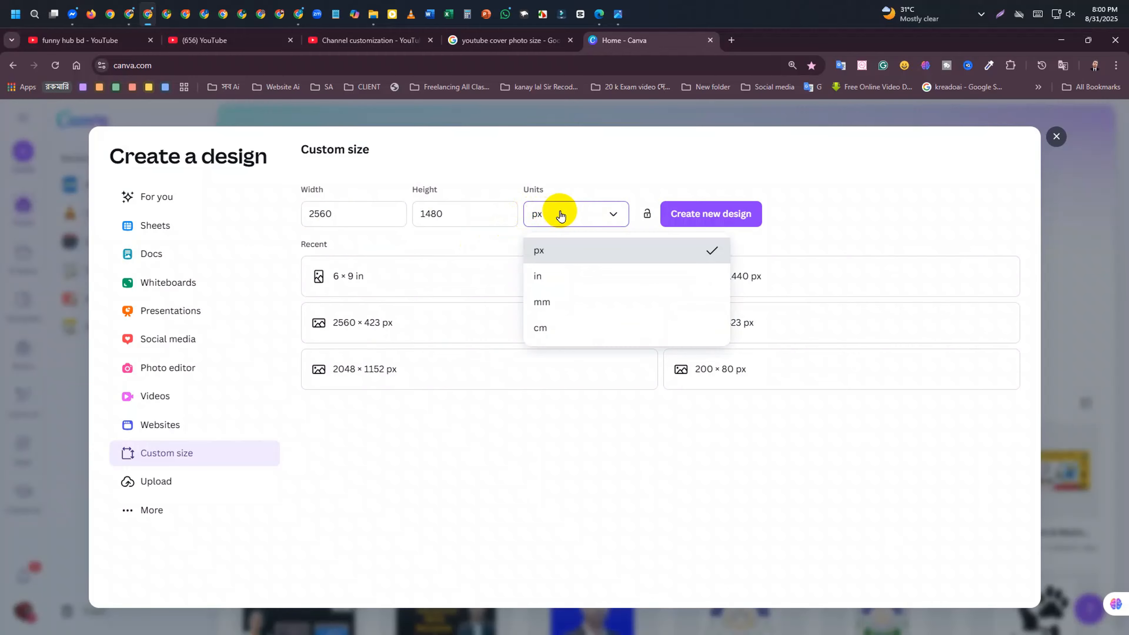
pyautogui.click(550, 252)
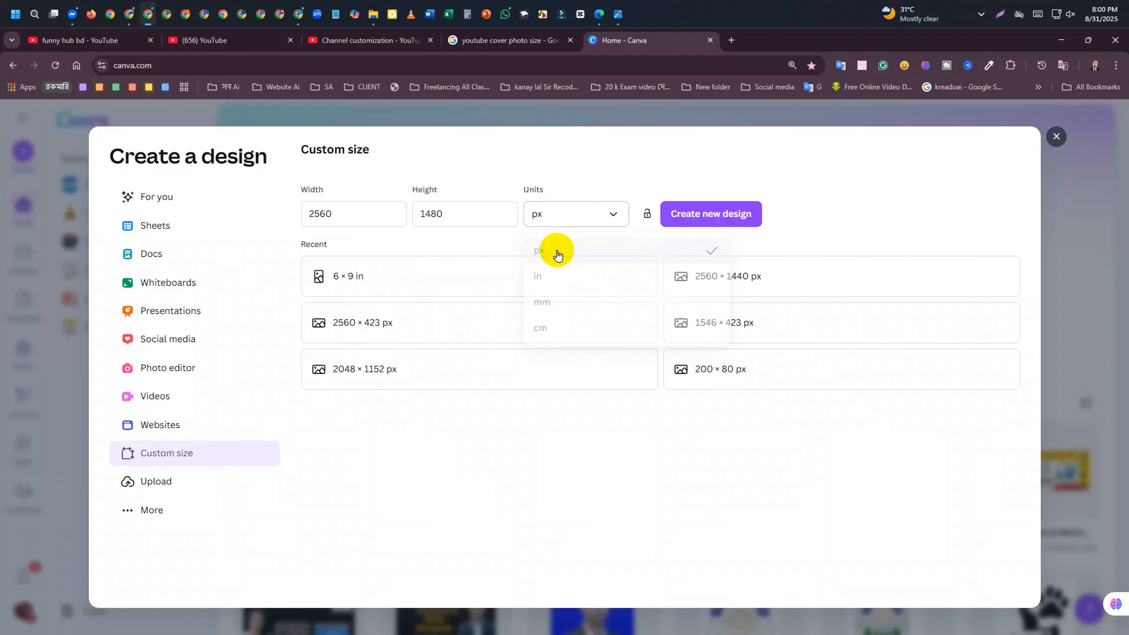
pyautogui.click(690, 215)
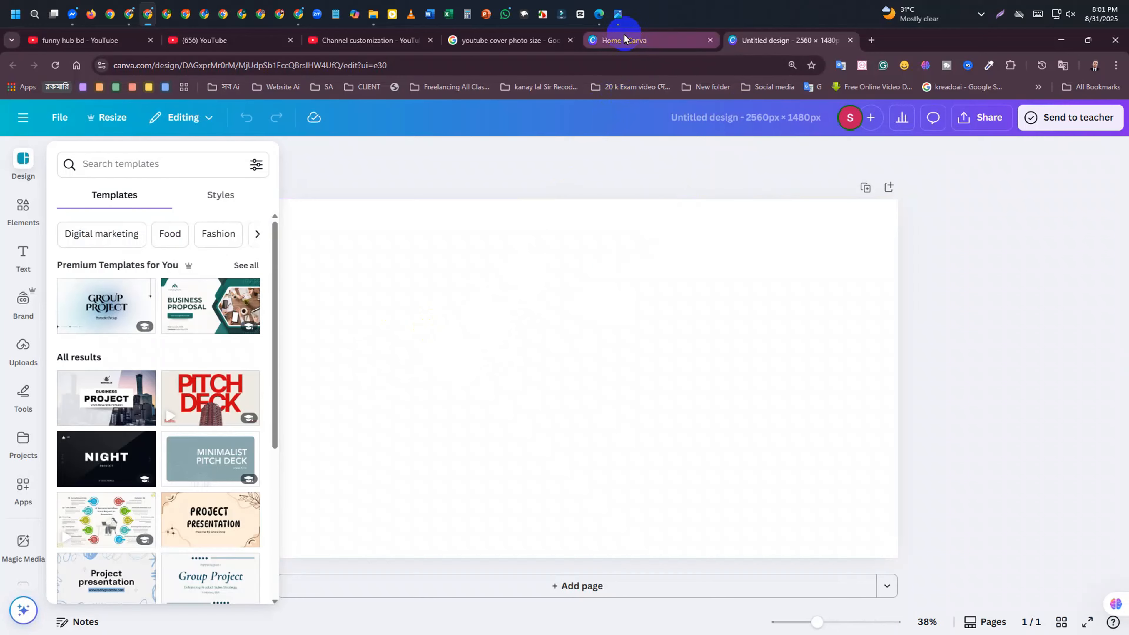
# Check the TV and desktop banner sizes in YouTube-banner-dimensions.png against the custom size form and the new design
pyautogui.click(618, 13)
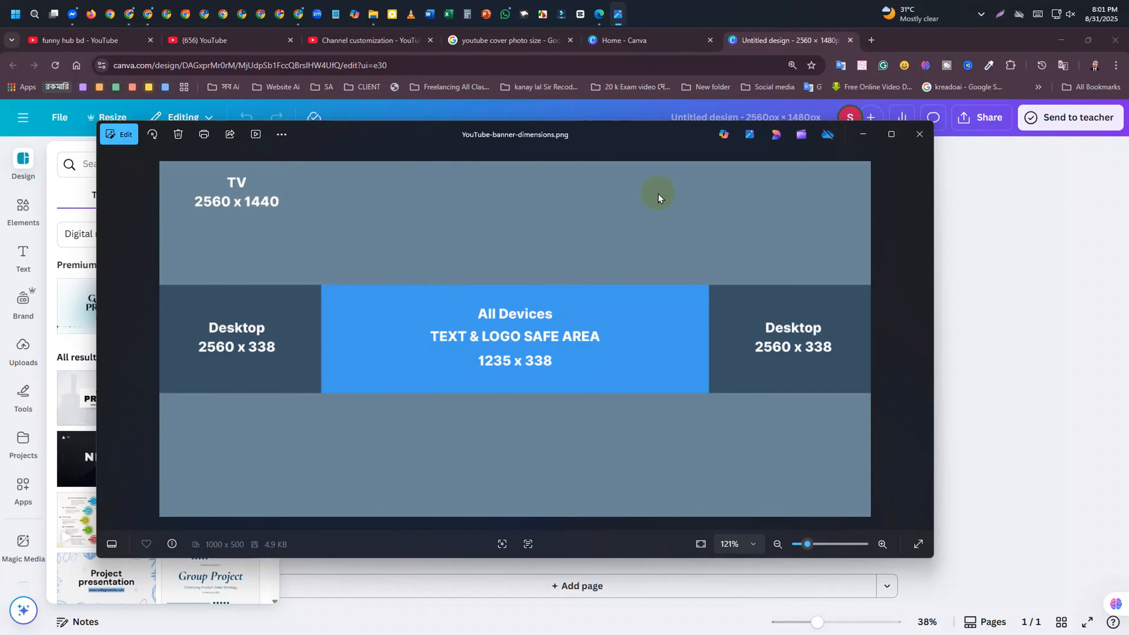
pyautogui.click(617, 40)
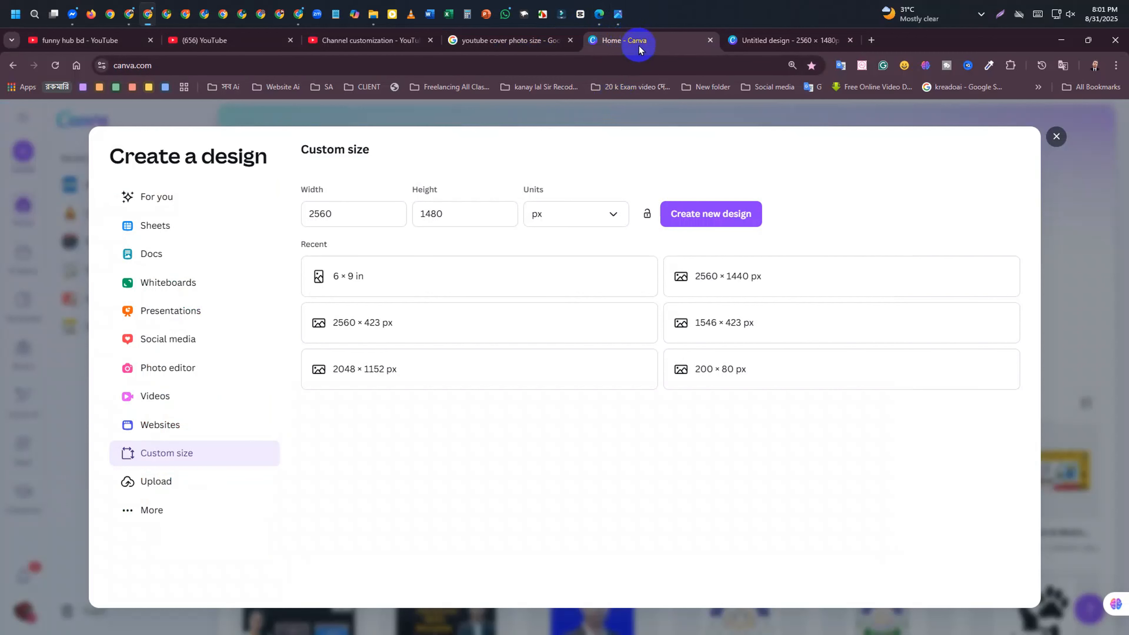
pyautogui.click(535, 42)
pyautogui.click(618, 39)
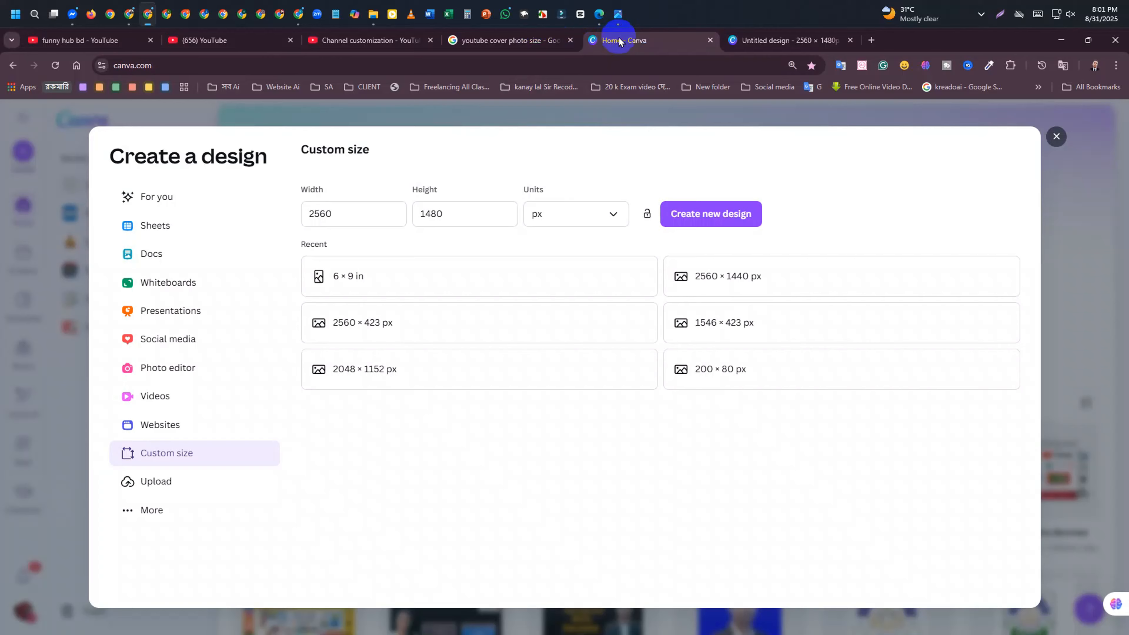
pyautogui.click(618, 14)
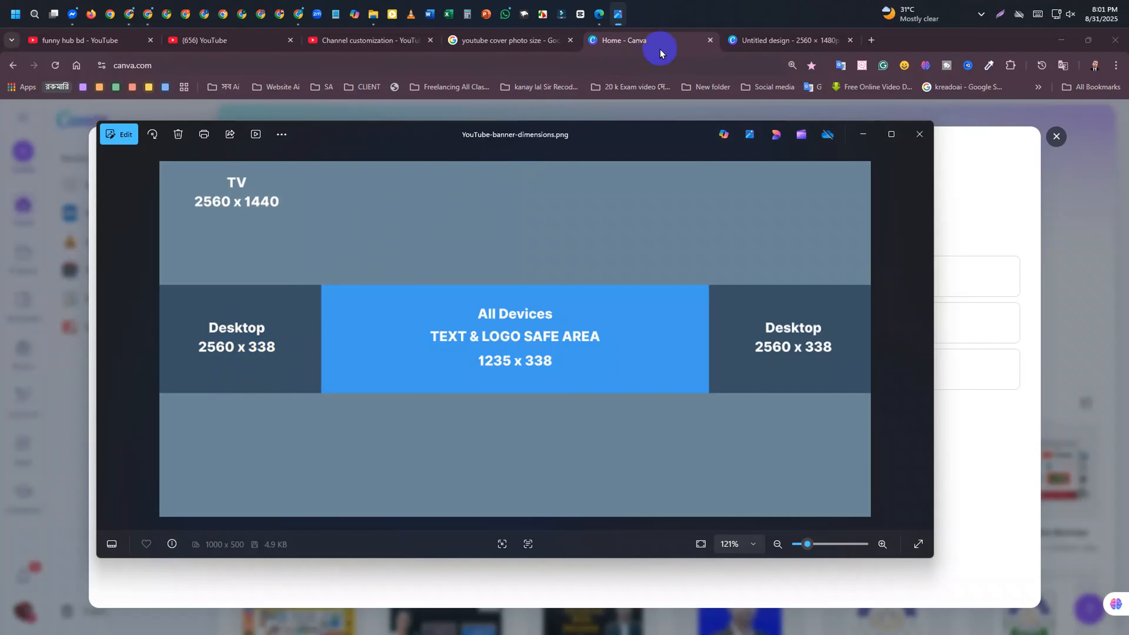
pyautogui.click(756, 39)
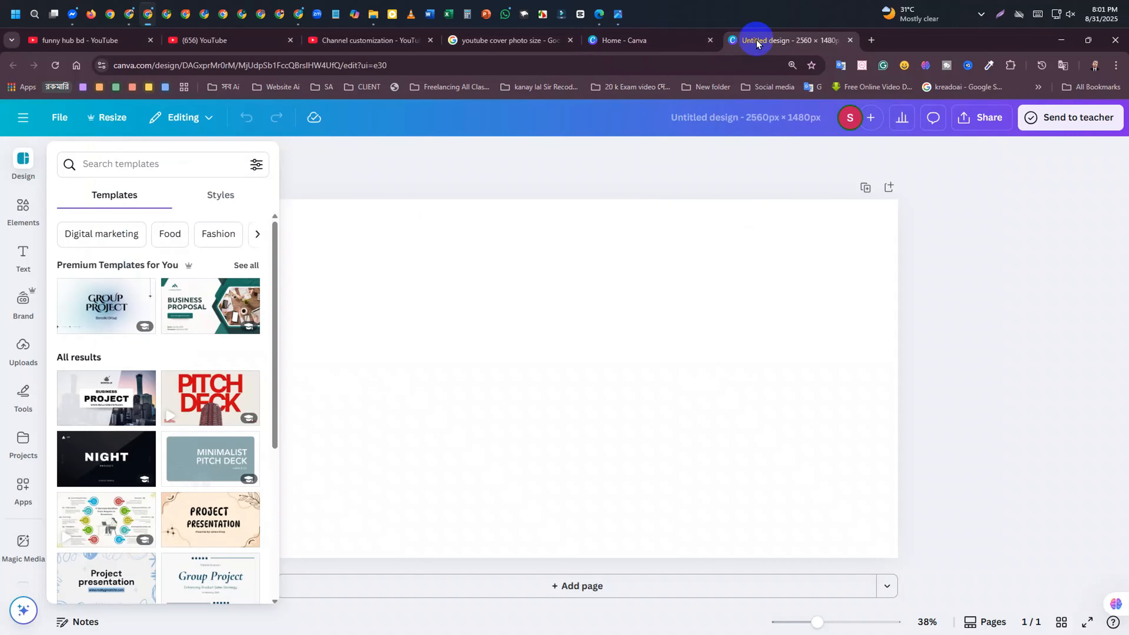
# Set the custom size height to 338 px with the 2560 px width and create a second design
pyautogui.click(635, 40)
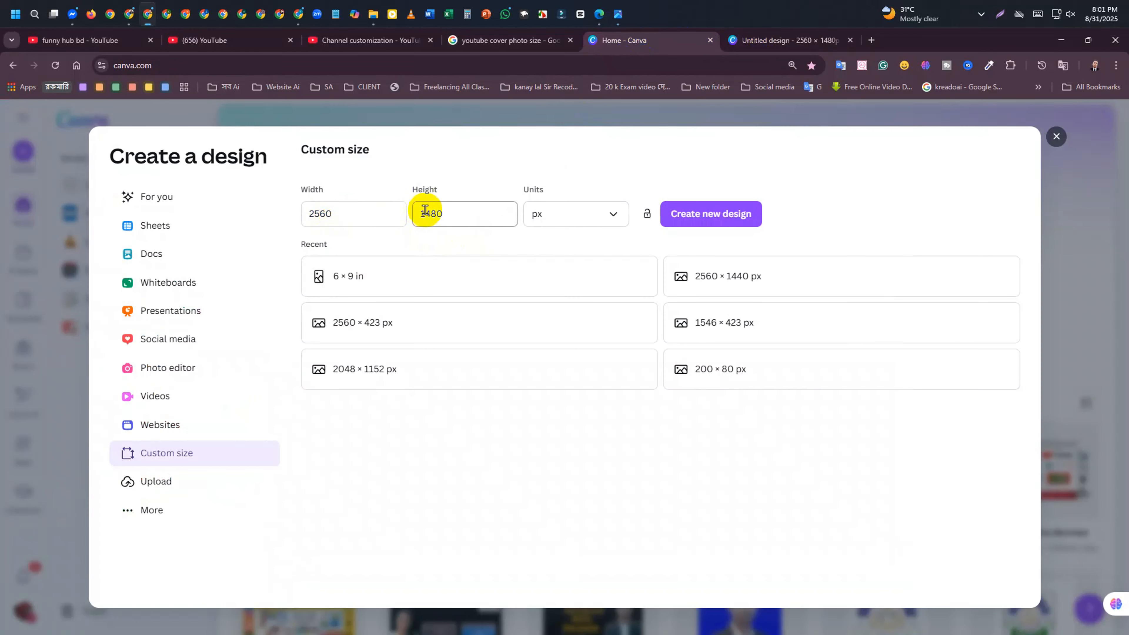
pyautogui.moveTo(466, 212); pyautogui.dragTo(408, 227)
pyautogui.write('338')
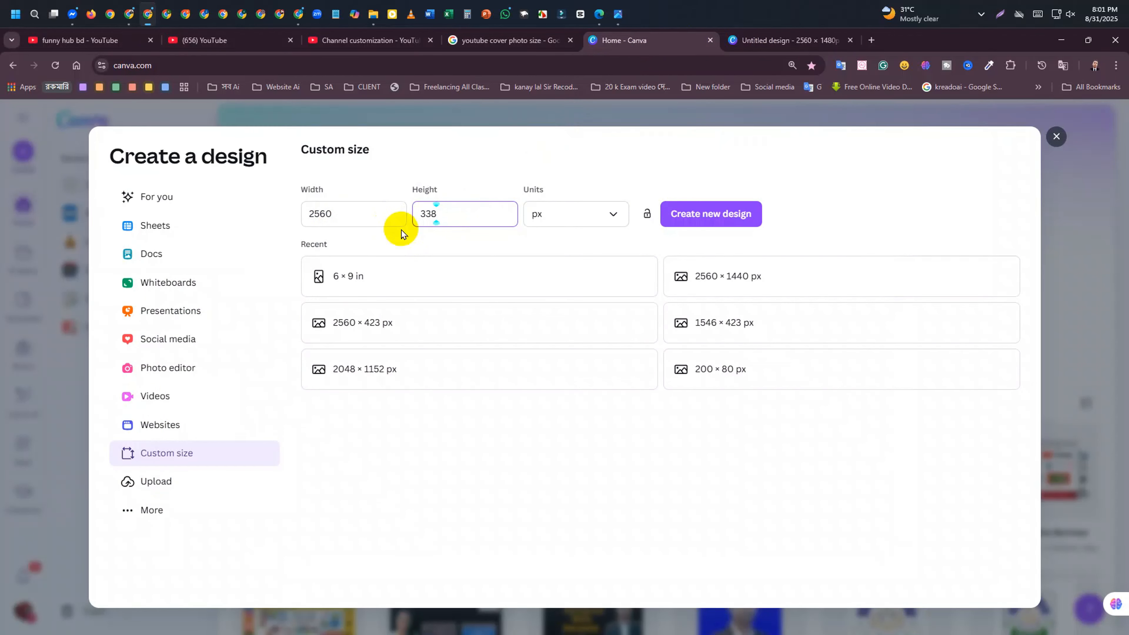
pyautogui.click(676, 214)
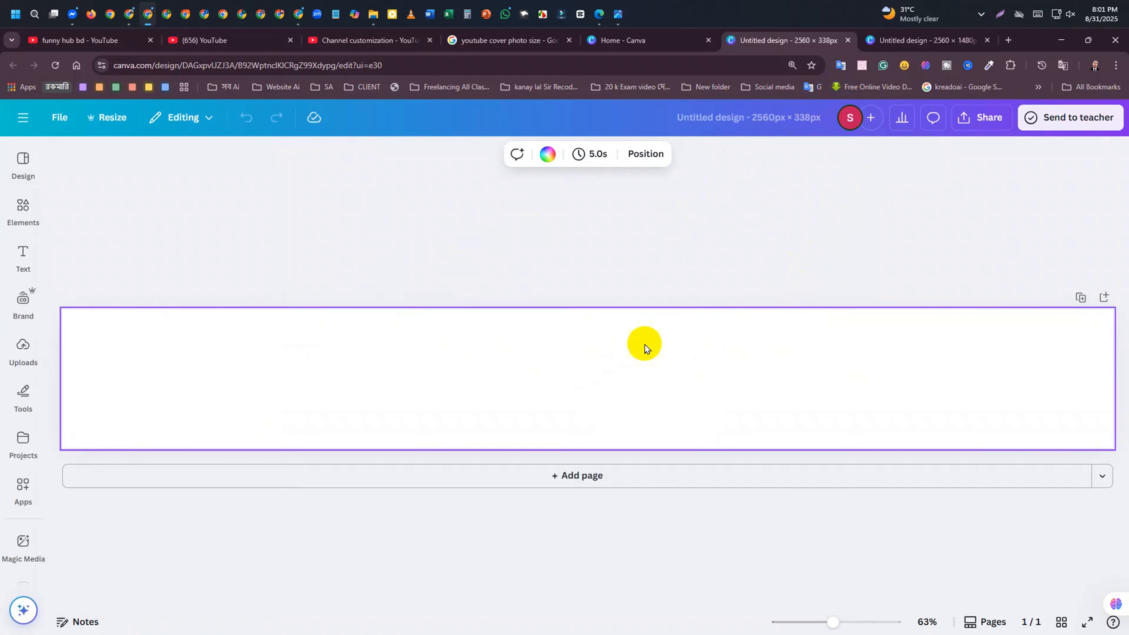
# Compare the two blank designs and fill the 2560 × 338 px design's background with light green
pyautogui.click(910, 45)
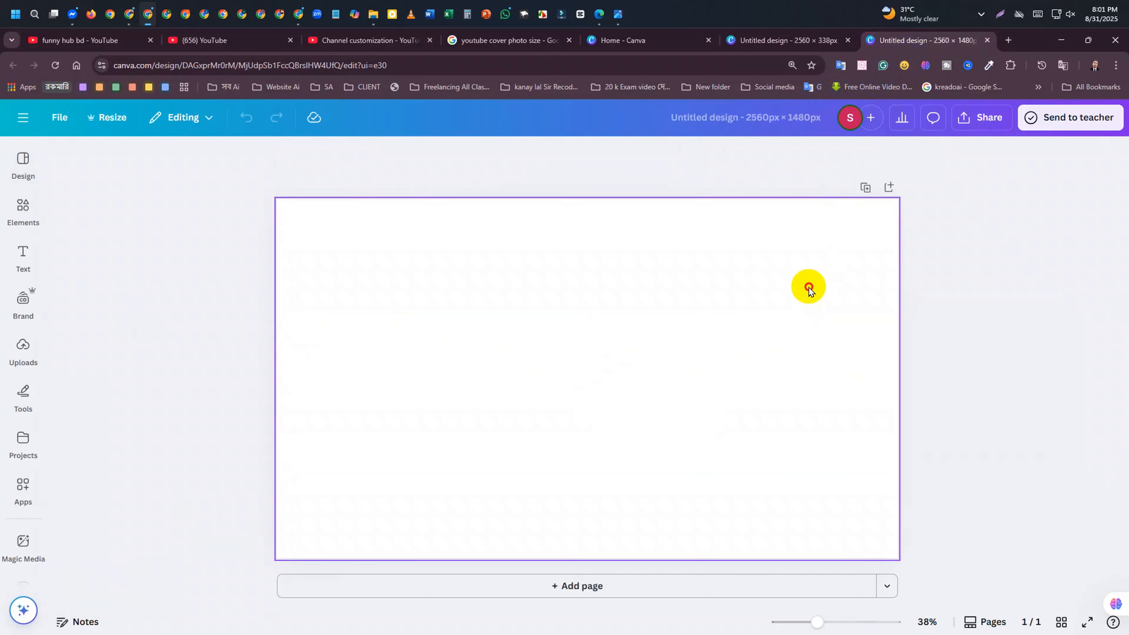
pyautogui.click(808, 40)
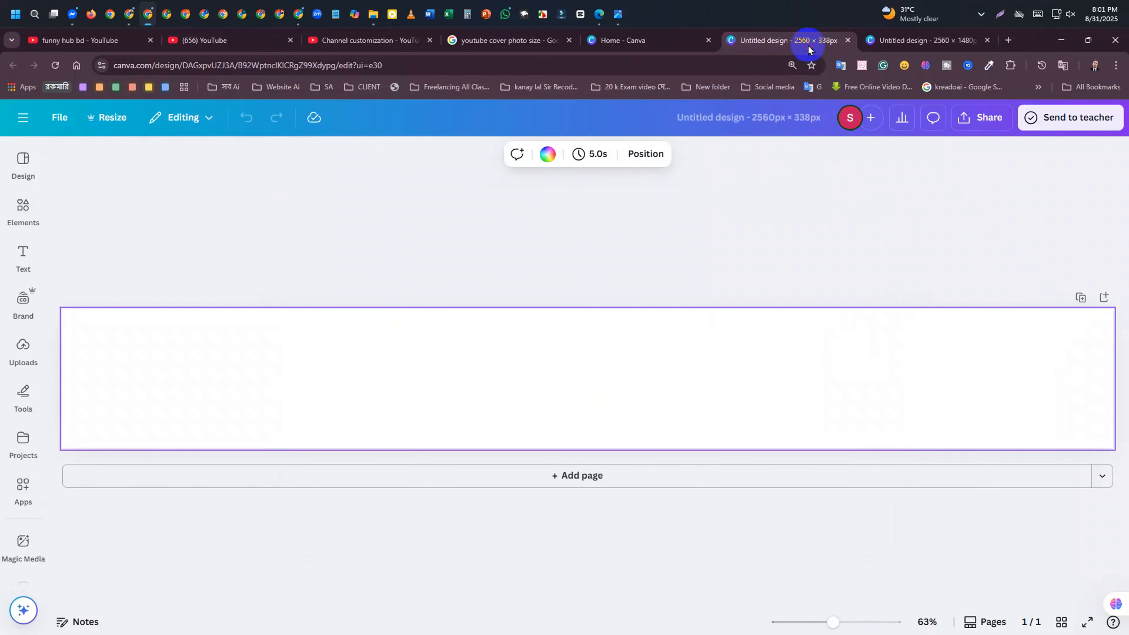
pyautogui.click(545, 150)
pyautogui.click(99, 411)
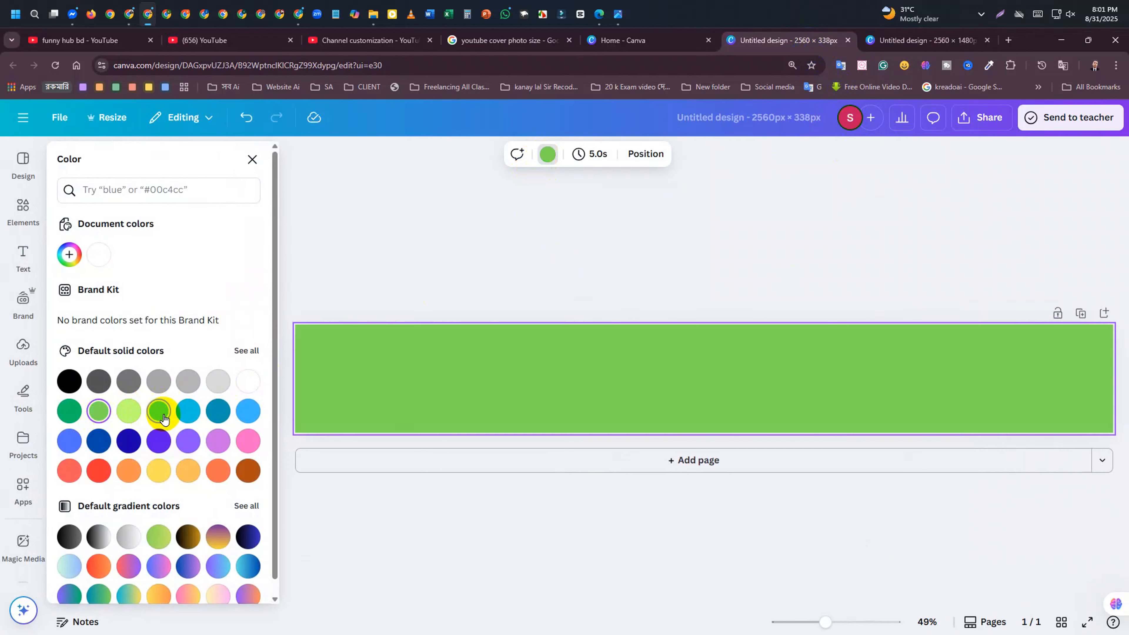
pyautogui.click(443, 379)
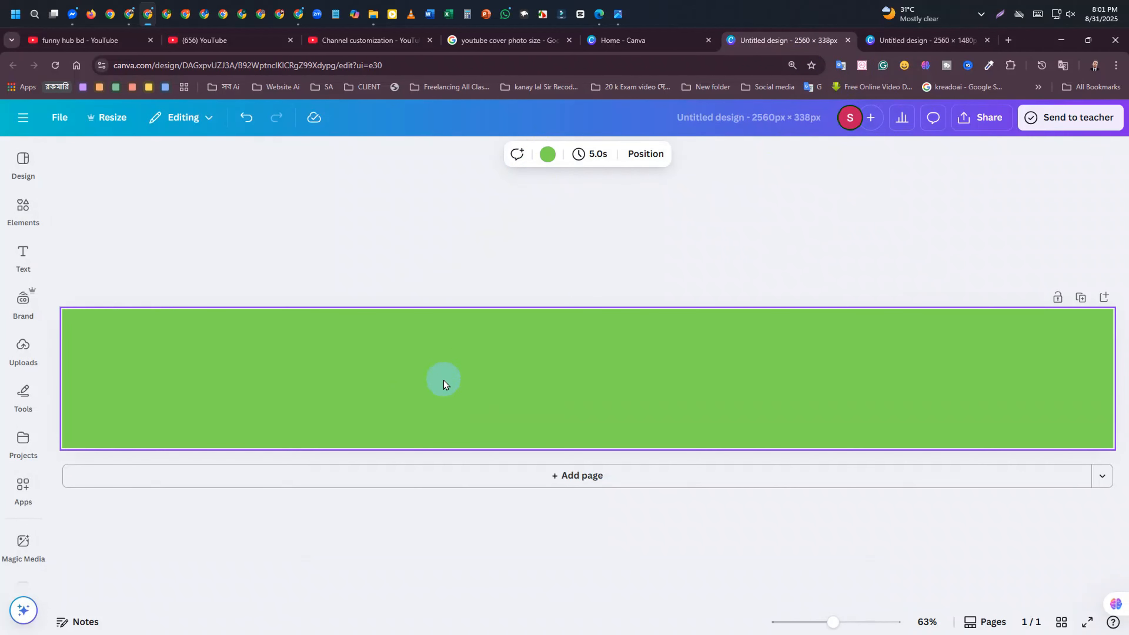
# Try the same green background on the 2560 × 1480 px design
pyautogui.click(858, 38)
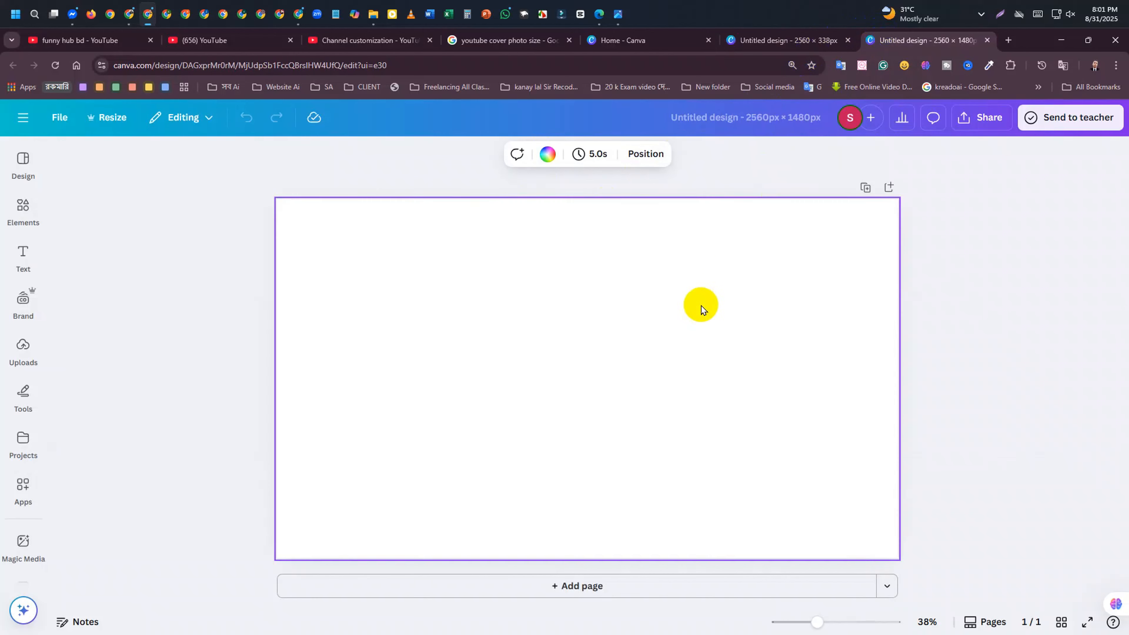
pyautogui.click(683, 343)
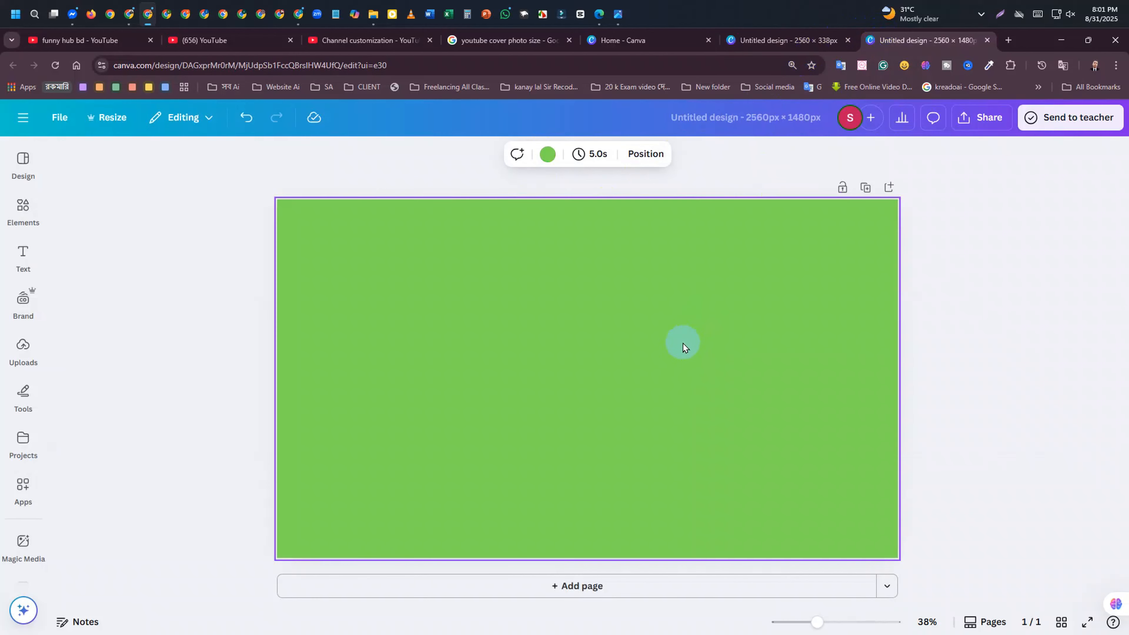
pyautogui.click(673, 368)
# Add a square shape to the 2560 × 338 px design and place it as a wide bar over the banner's left part
pyautogui.click(738, 44)
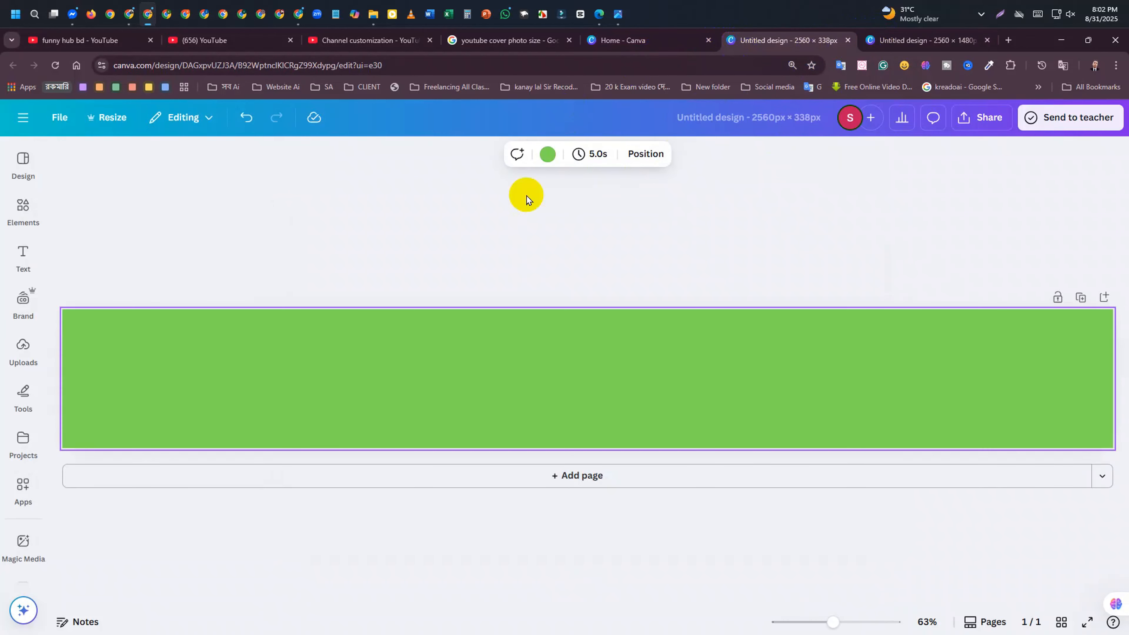
pyautogui.click(20, 262)
pyautogui.click(22, 218)
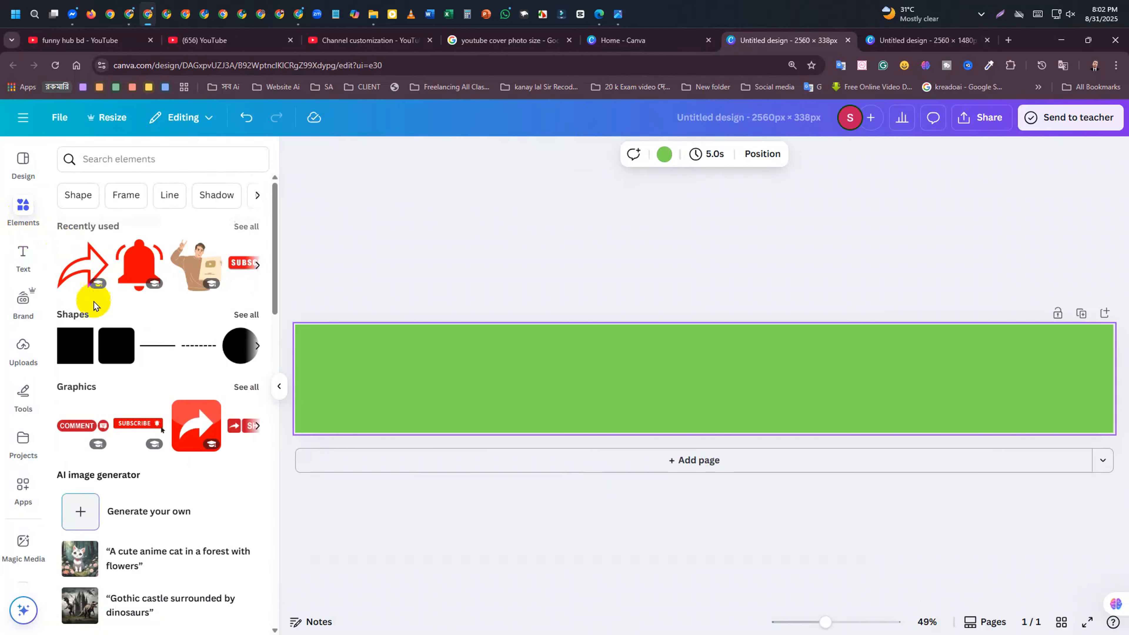
pyautogui.click(79, 345)
pyautogui.moveTo(706, 387); pyautogui.dragTo(216, 270)
pyautogui.click(506, 373)
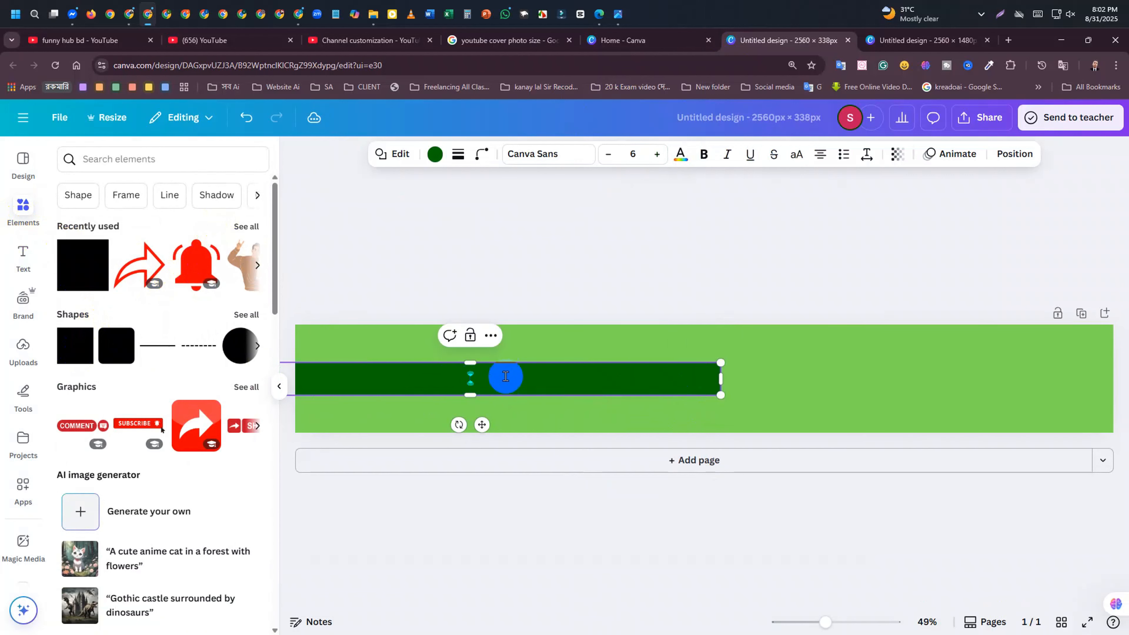
# Enlarge the dark green rectangle until it covers the whole banner, and delete it
pyautogui.moveTo(470, 363); pyautogui.dragTo(478, 314)
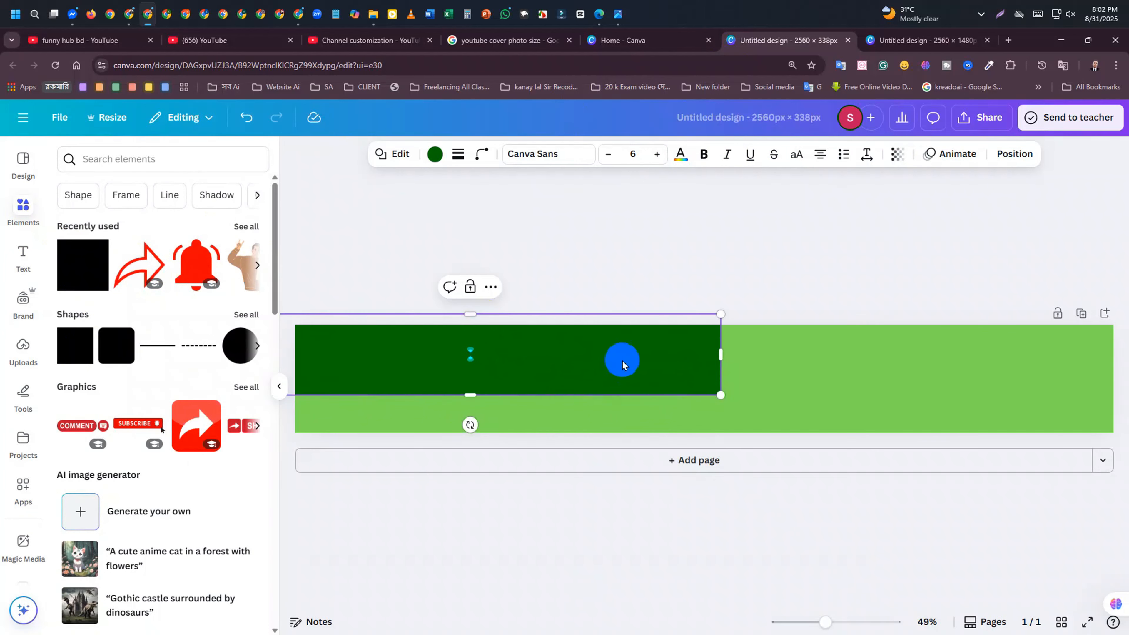
pyautogui.moveTo(721, 395); pyautogui.dragTo(1119, 484)
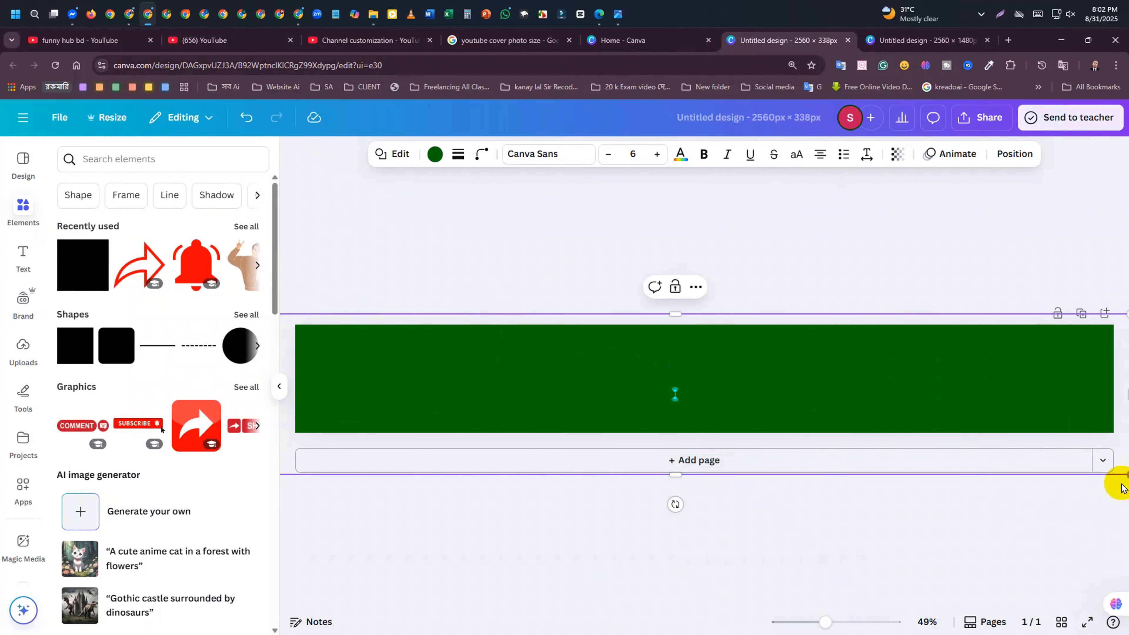
pyautogui.moveTo(731, 405); pyautogui.dragTo(798, 403)
pyautogui.click(764, 385)
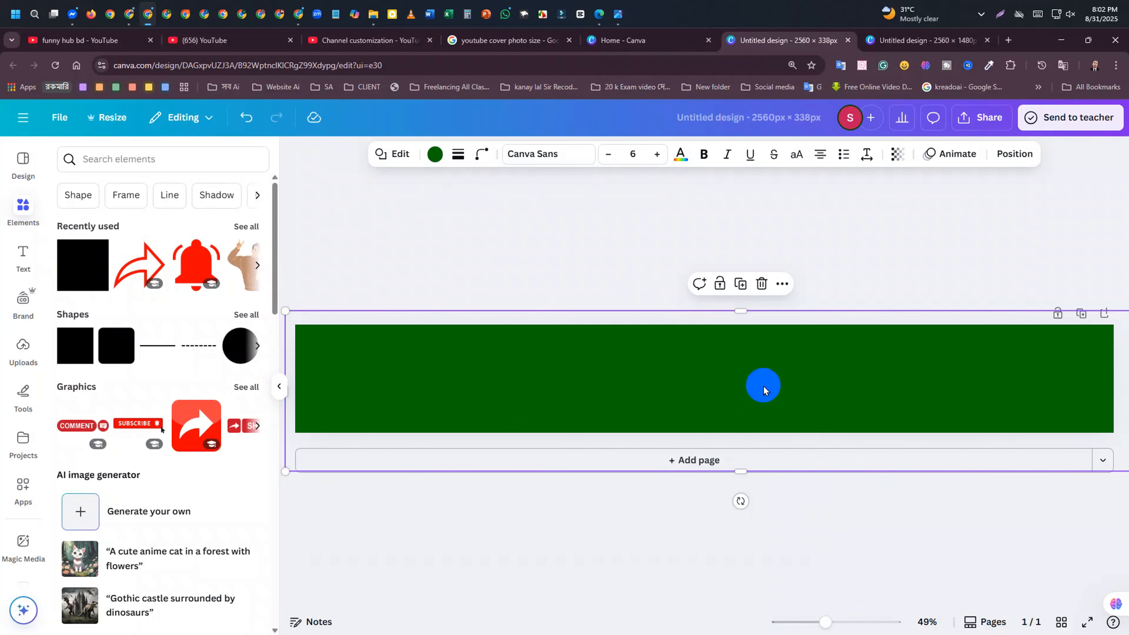
pyautogui.press('Delete')
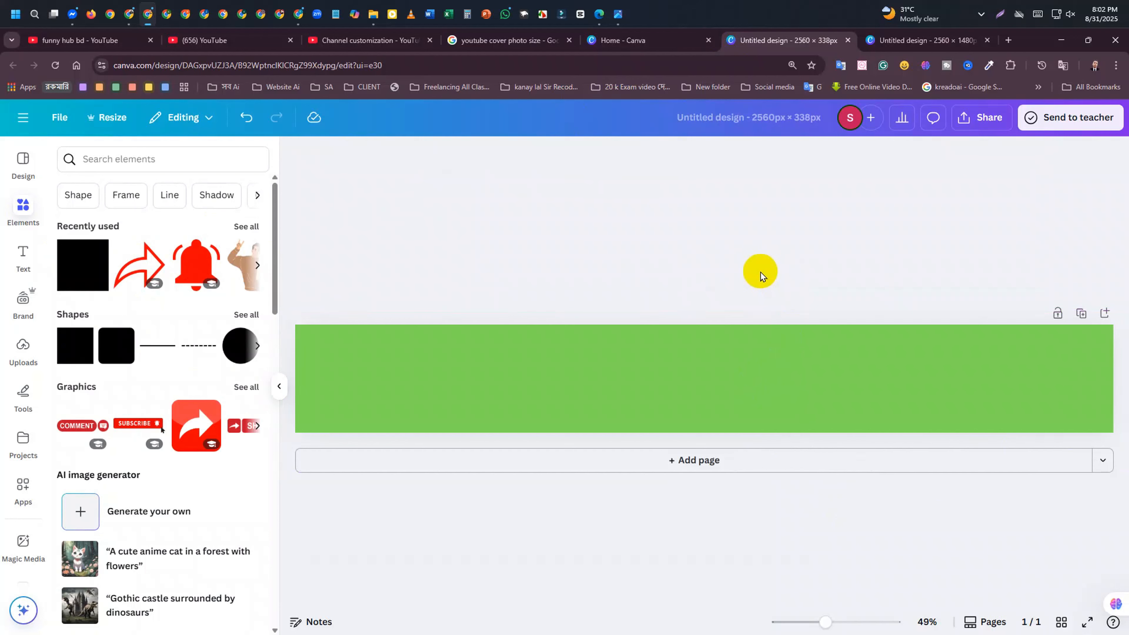
# Compare the 2560 × 1480 px and 2560 × 338 px designs with the layout in YouTube-banner-dimensions.png
pyautogui.click(894, 40)
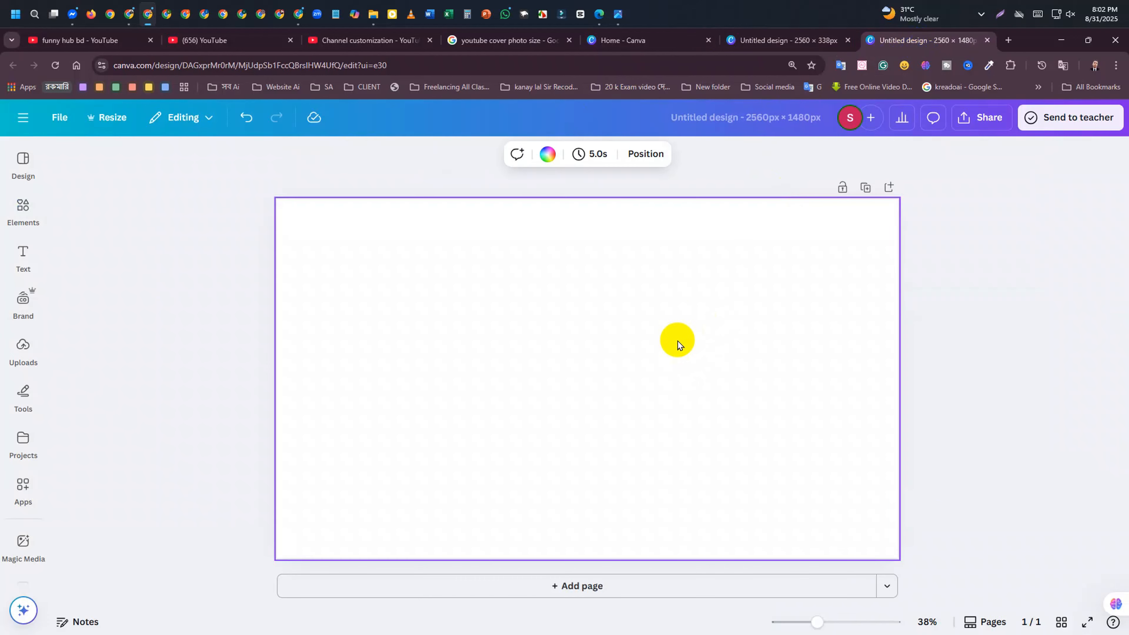
pyautogui.click(547, 154)
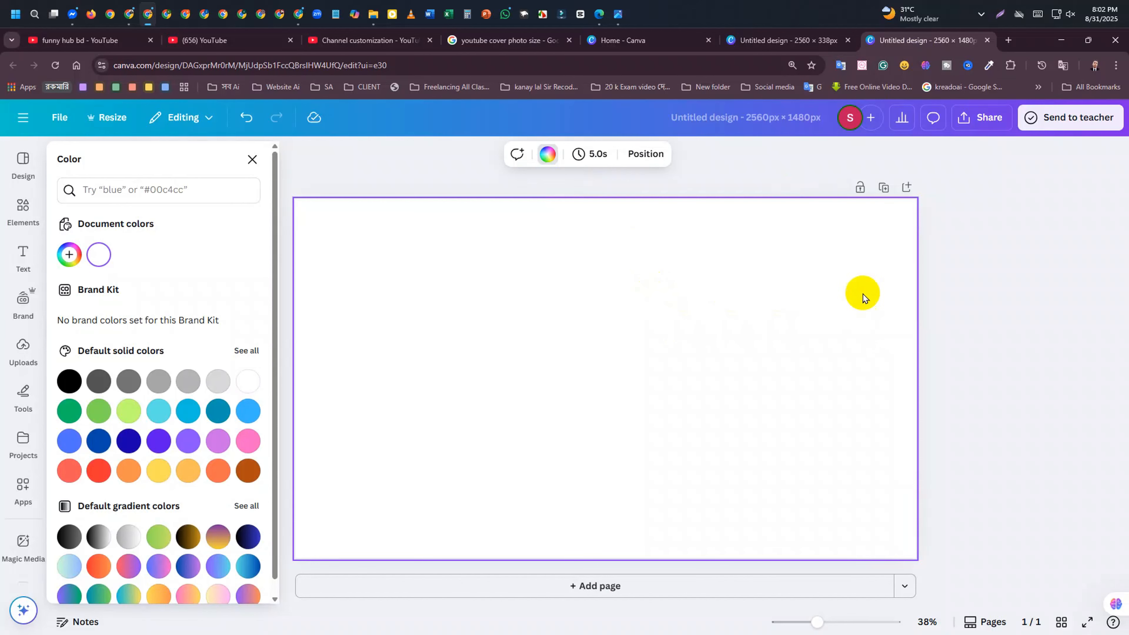
pyautogui.click(968, 277)
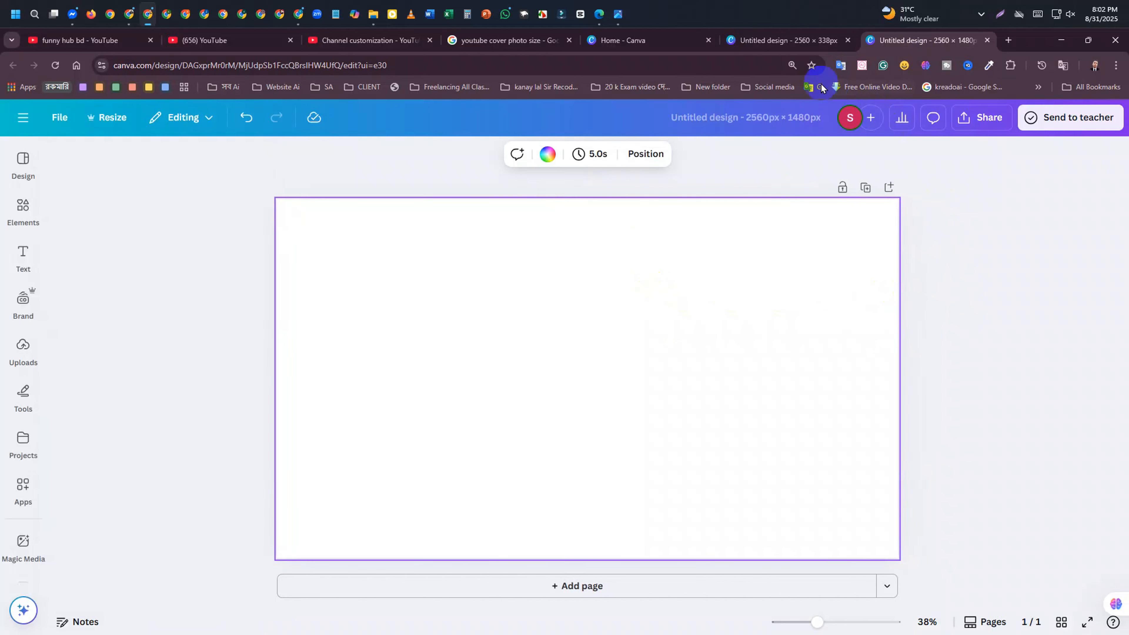
pyautogui.click(800, 47)
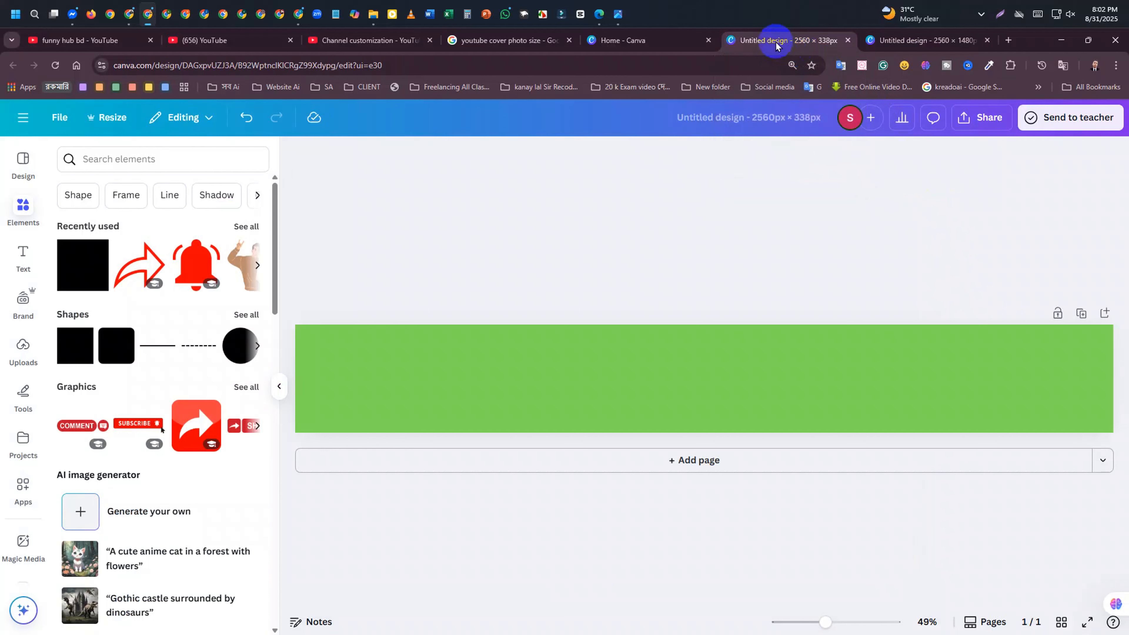
pyautogui.click(618, 20)
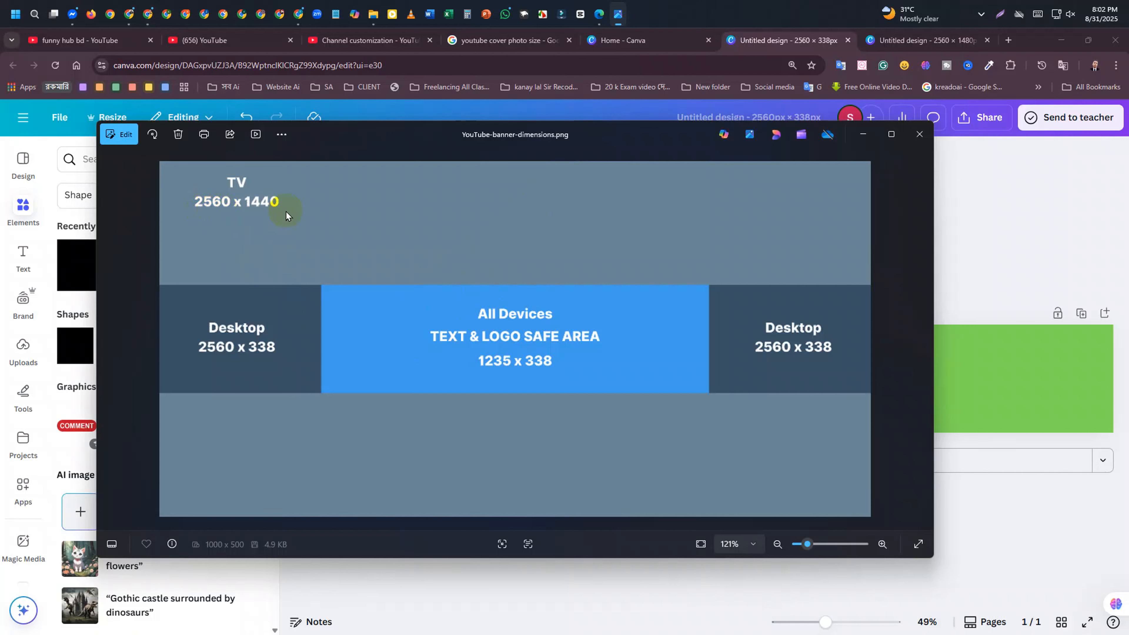
# Fill the 2560 × 1480 px design's background with light blue
pyautogui.click(932, 44)
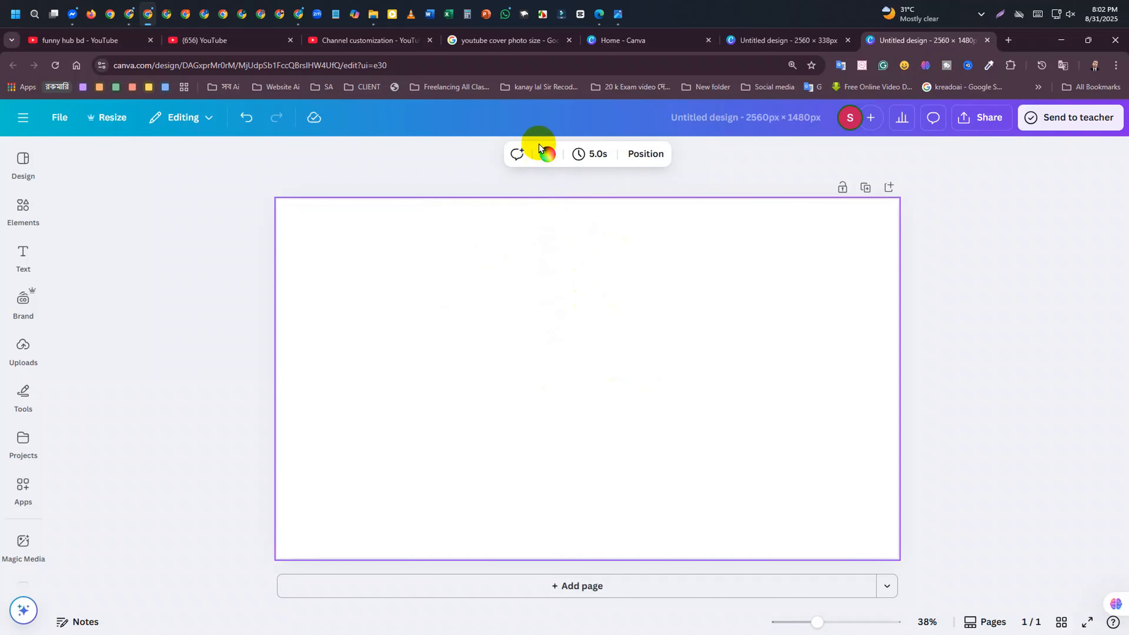
pyautogui.click(543, 157)
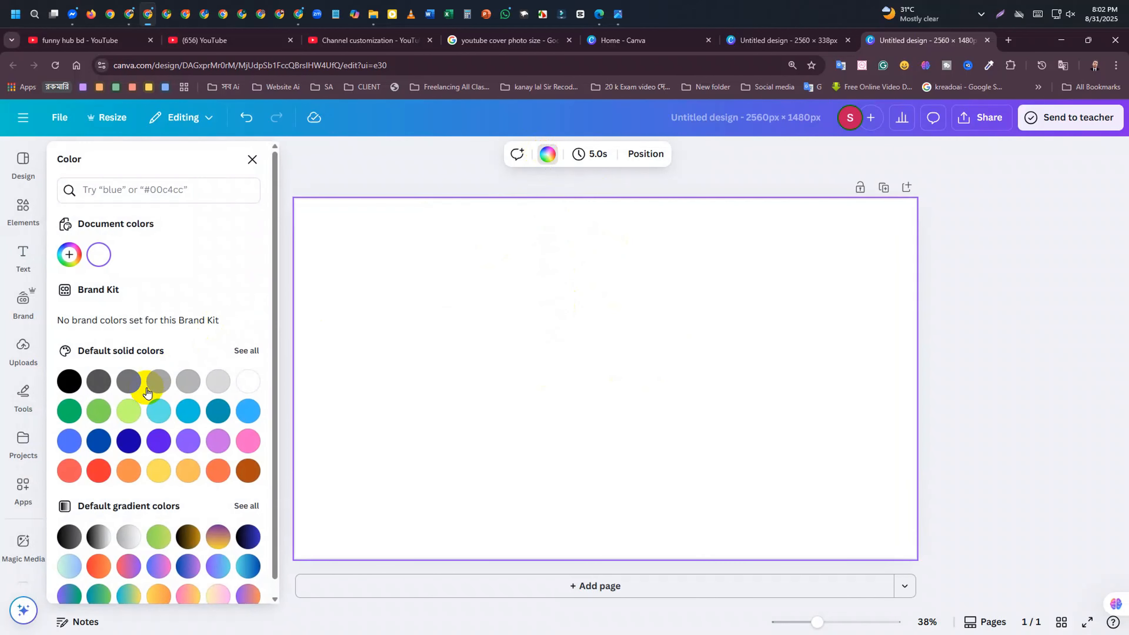
pyautogui.click(249, 413)
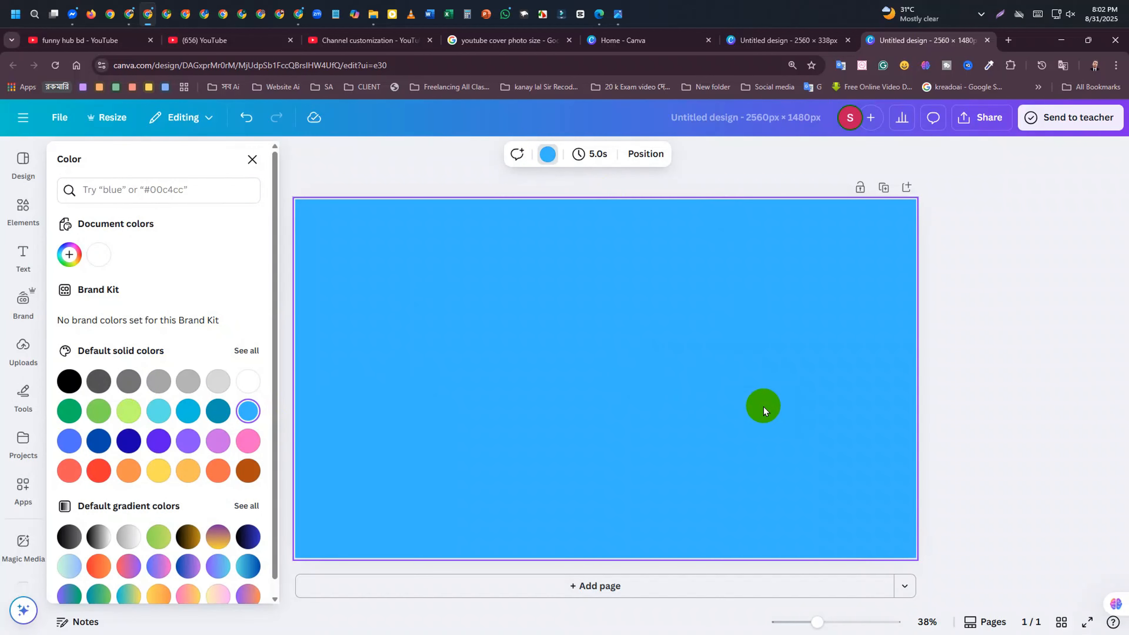
pyautogui.click(798, 48)
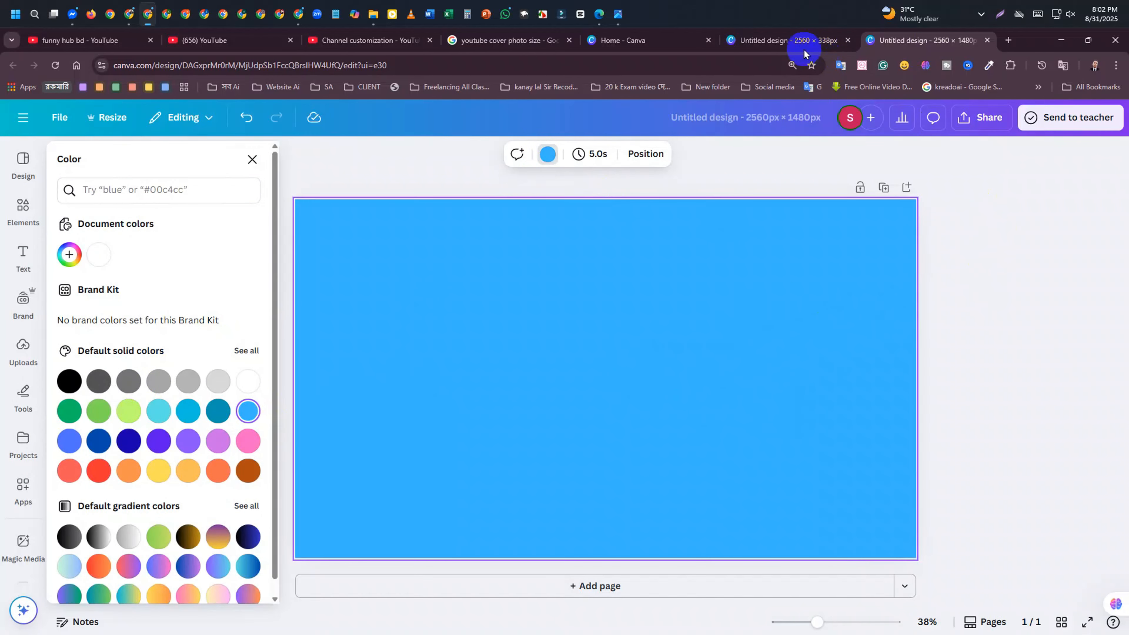
# Compare the 2560 × 338 px design with YouTube-banner-dimensions.png, close the image, and return to the 2560 × 1480 px design
pyautogui.click(531, 355)
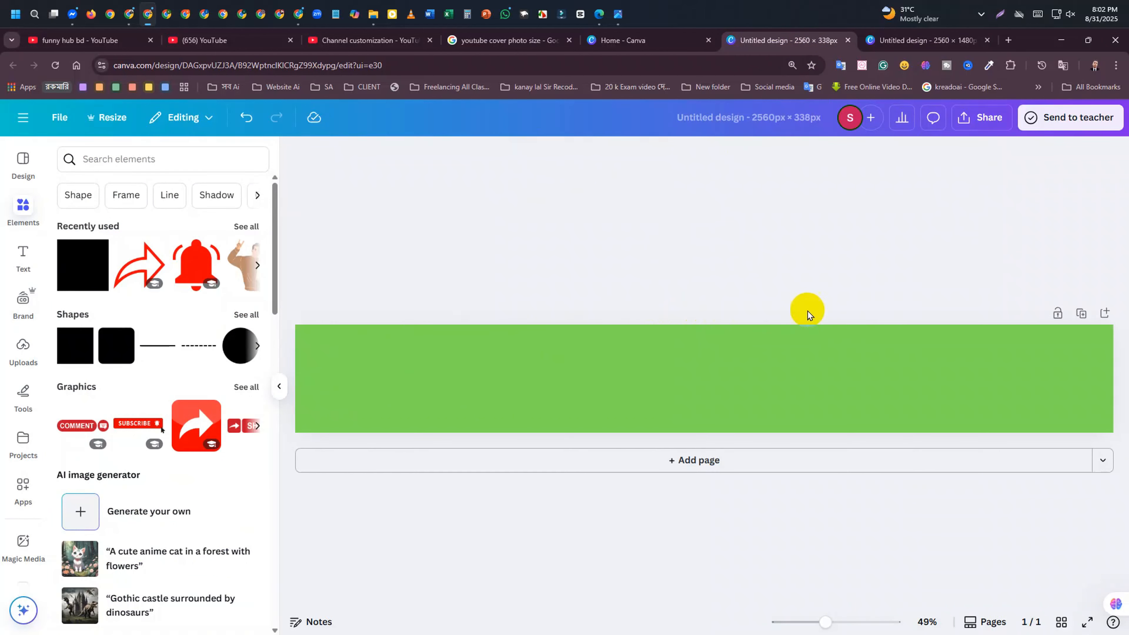
pyautogui.click(617, 13)
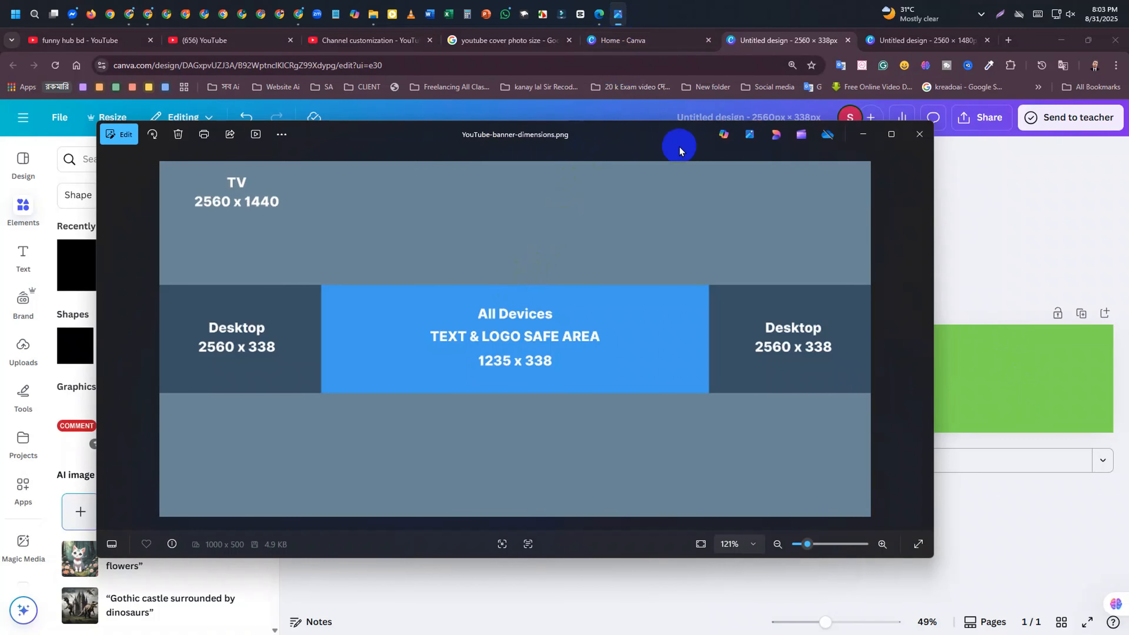
pyautogui.click(920, 134)
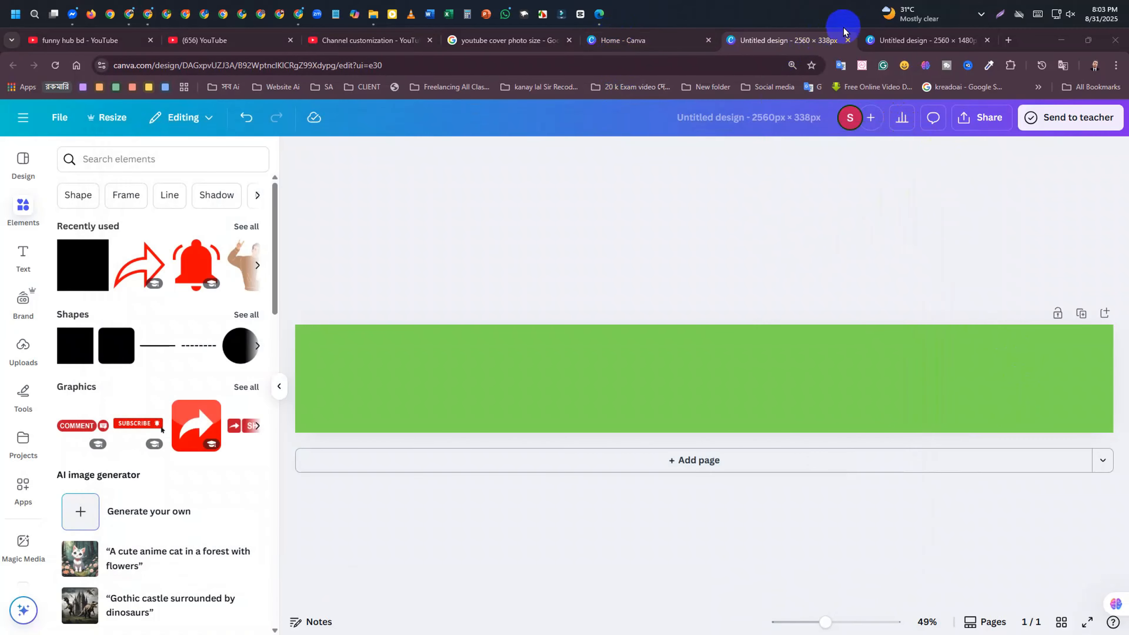
pyautogui.click(924, 40)
pyautogui.click(509, 311)
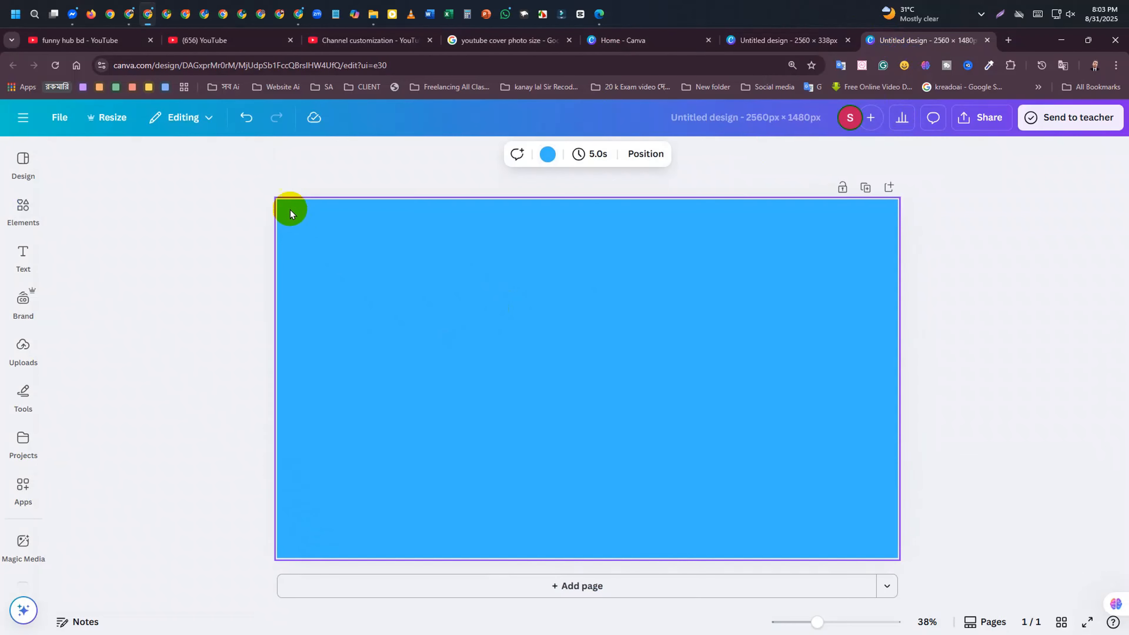
# Step back and forth through the recent background color changes, ending with the light blue fill undone
pyautogui.hotkey('ctrl', 'z')
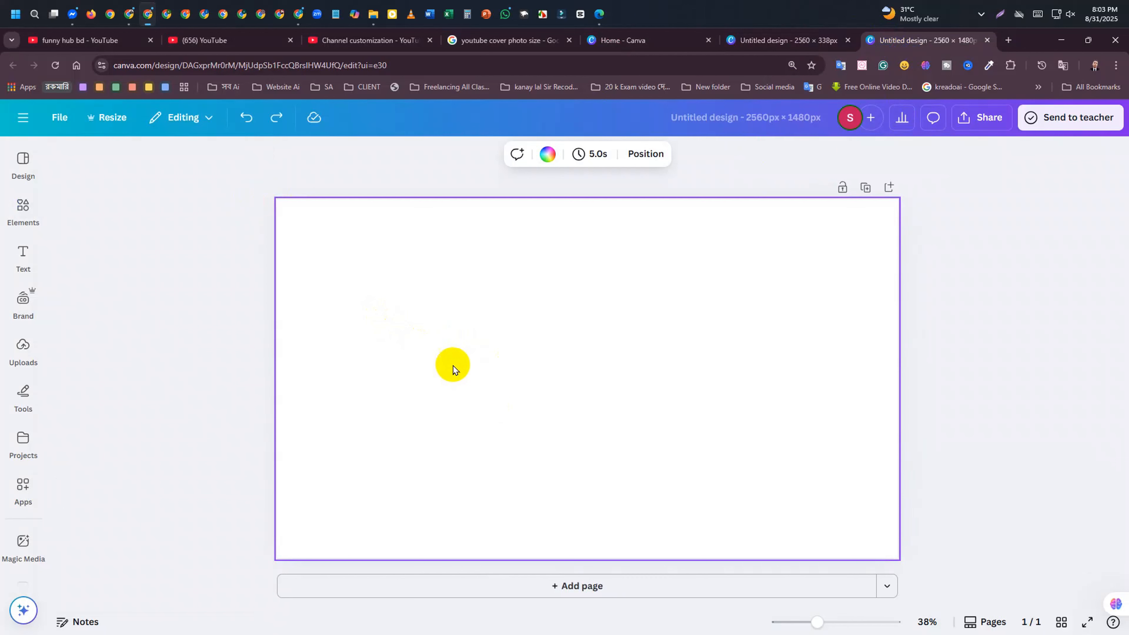
pyautogui.hotkey('ctrl', 'z')
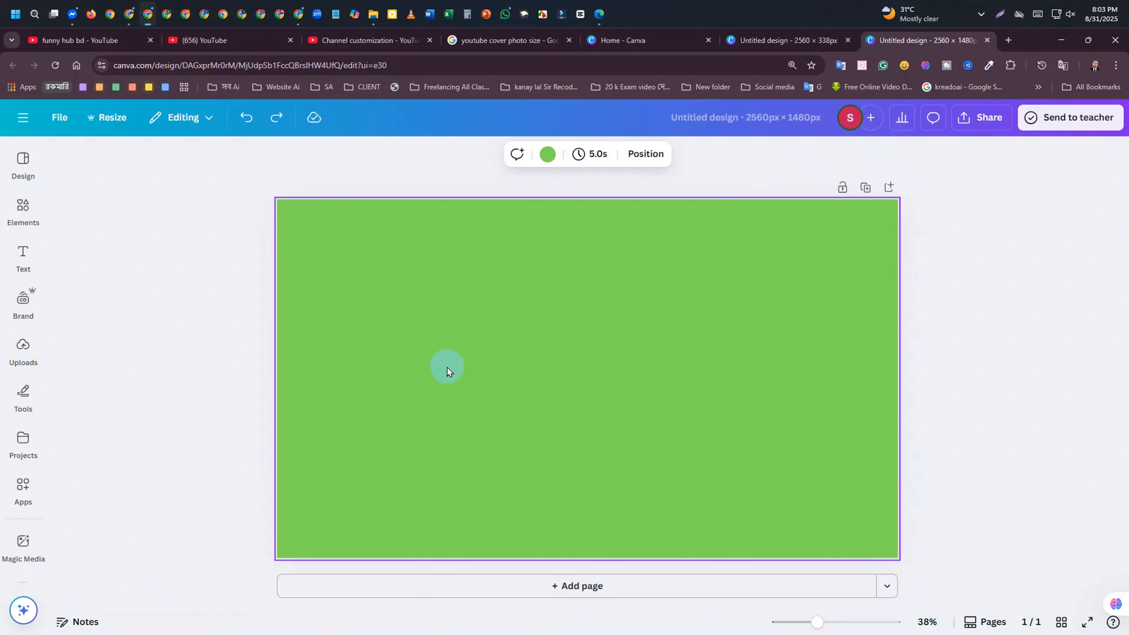
pyautogui.click(447, 372)
pyautogui.hotkey('ctrl', 'y')
pyautogui.hotkey('ctrl', 'y')
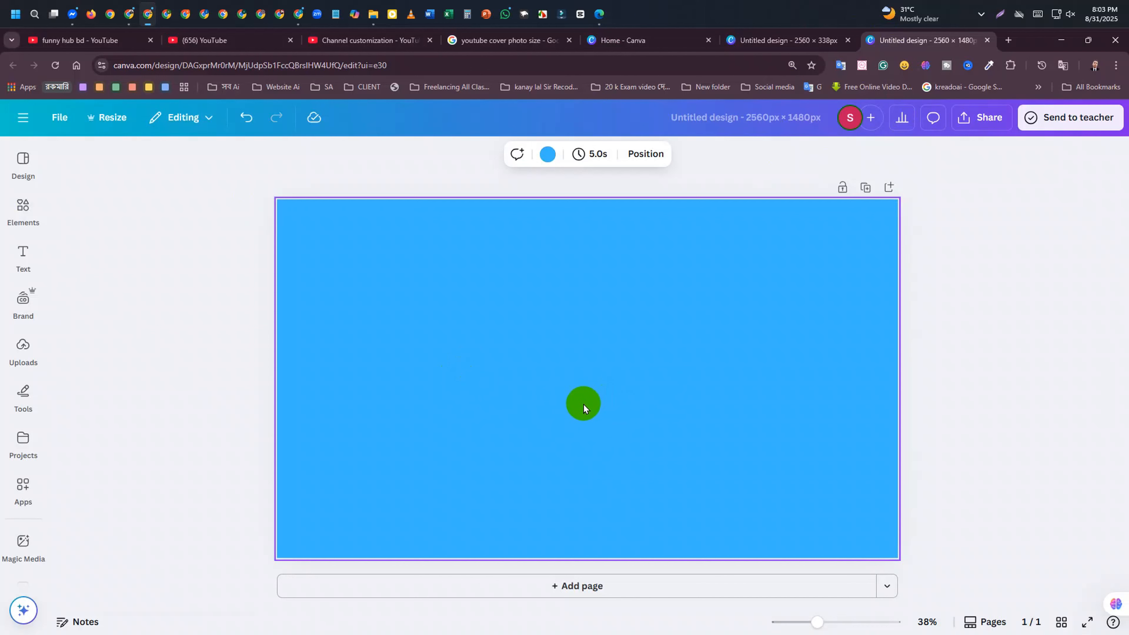
pyautogui.click(520, 388)
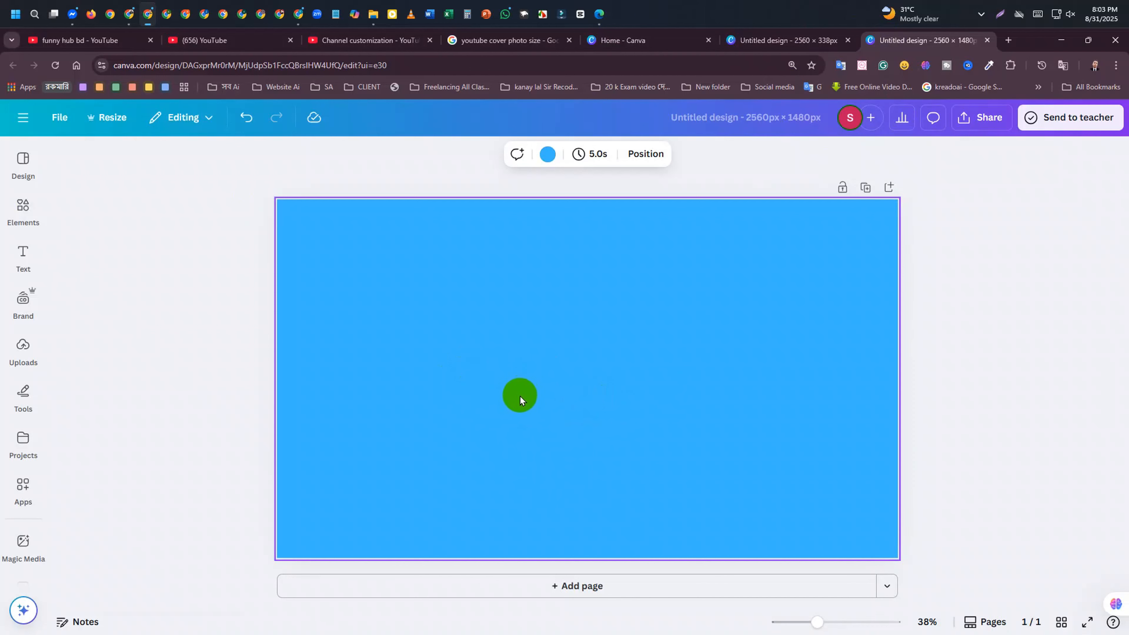
pyautogui.hotkey('ctrl', 'z')
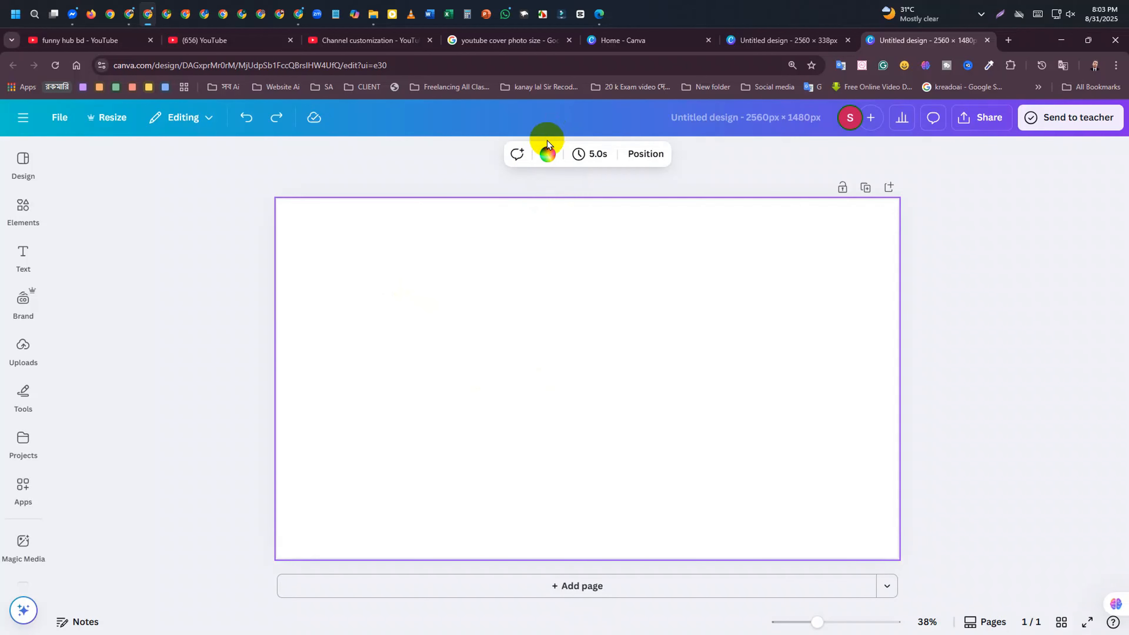
# Try a coral-to-purple gradient from the default gradient colors as the page background
pyautogui.click(547, 153)
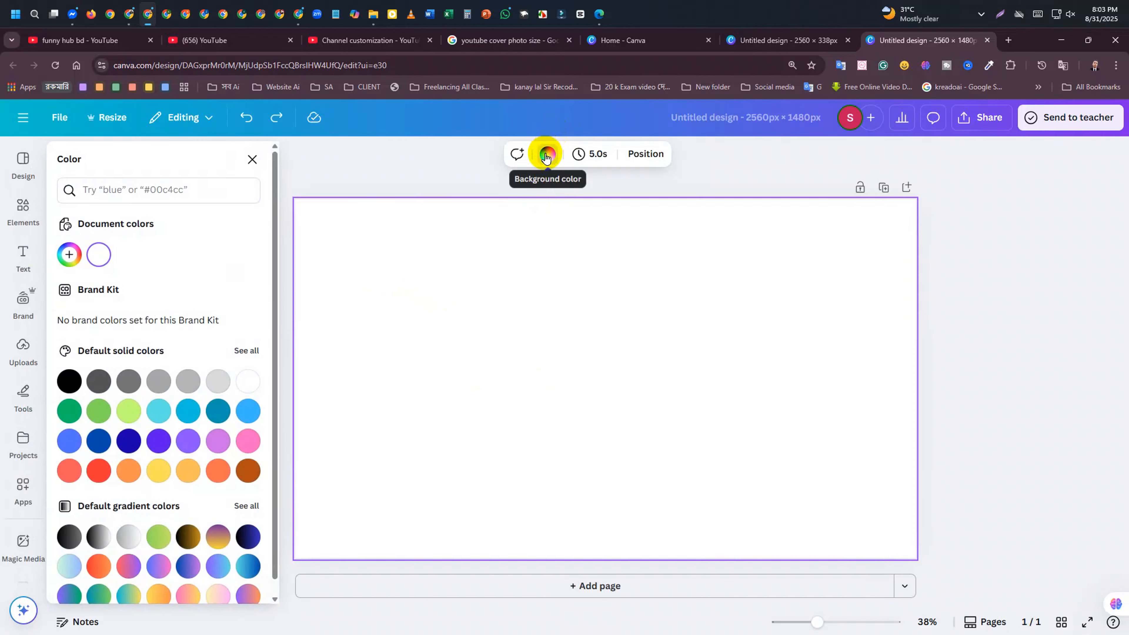
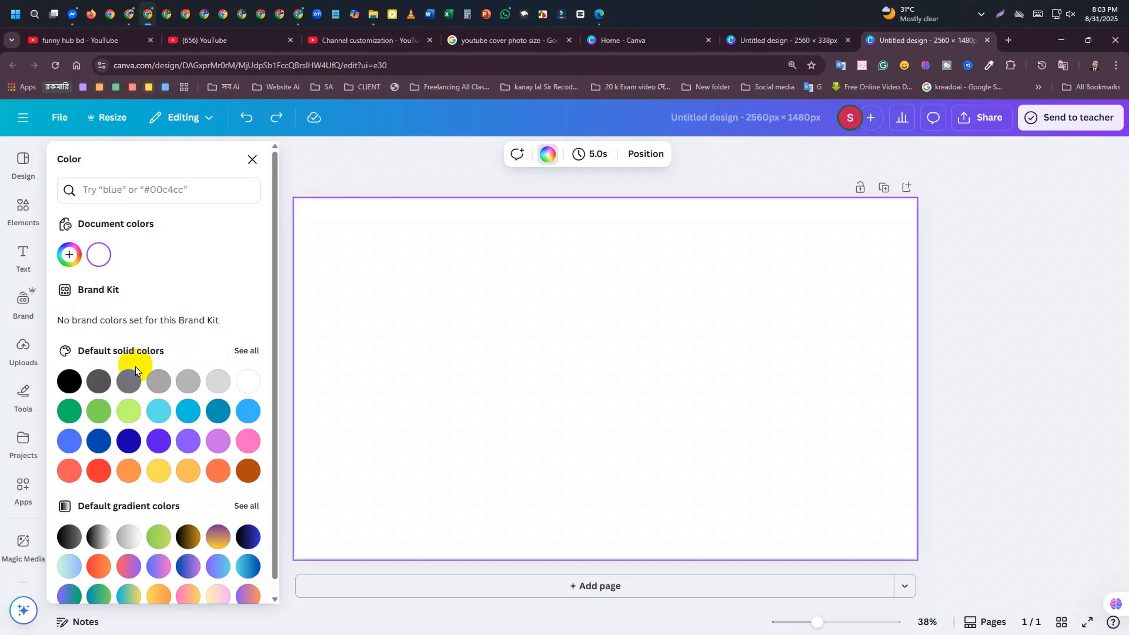
pyautogui.scroll(-1, 131, 386)
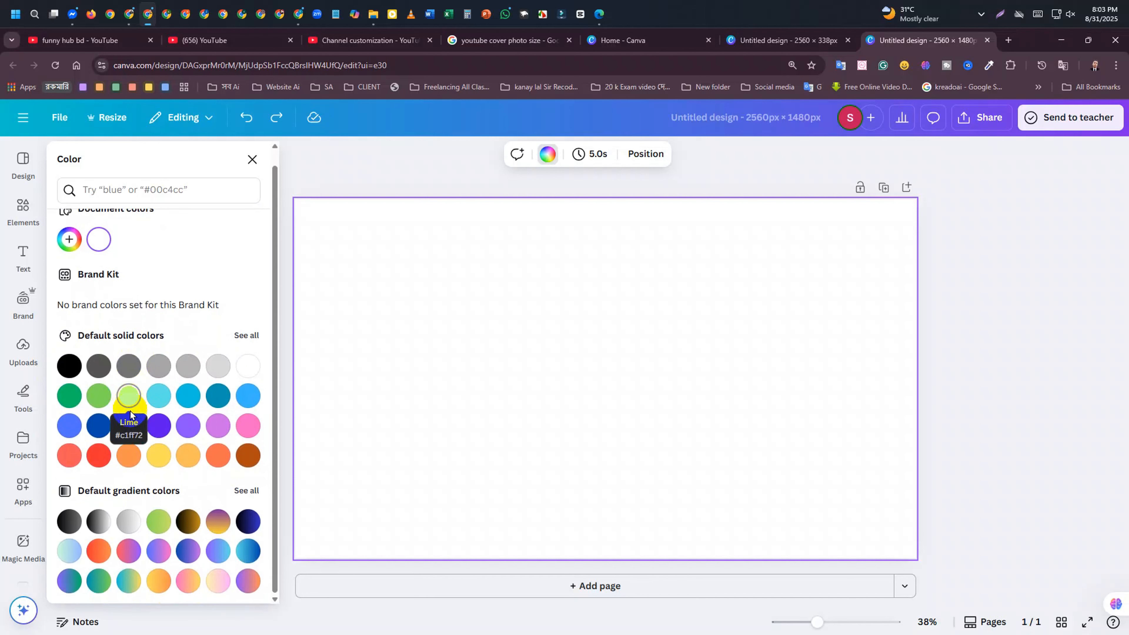
pyautogui.scroll(1, 169, 400)
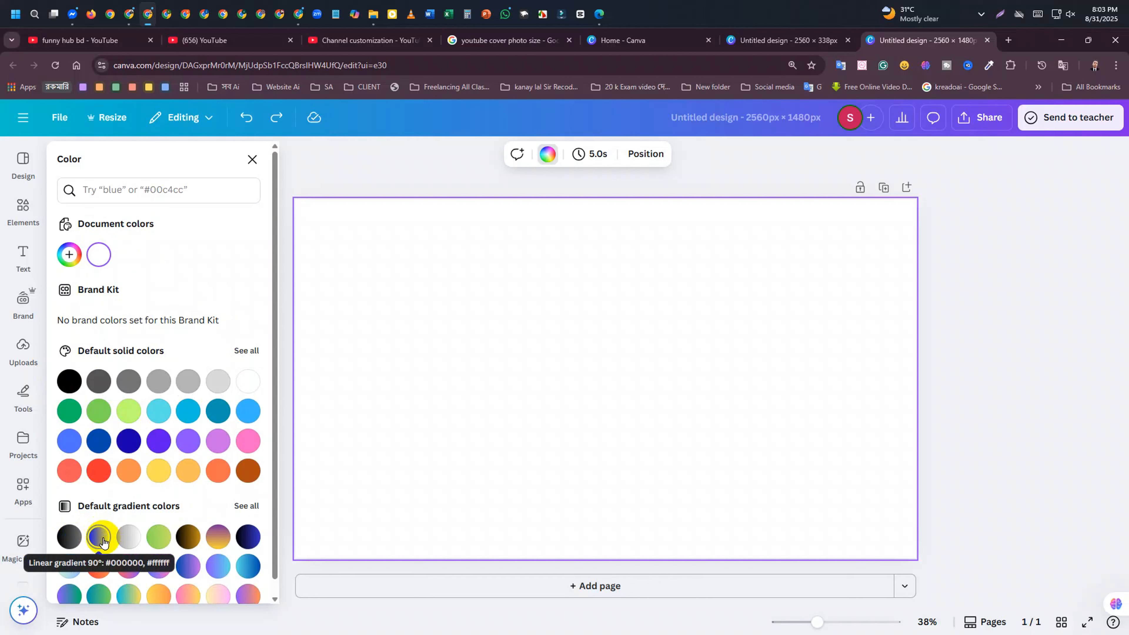
pyautogui.scroll(-1, 146, 553)
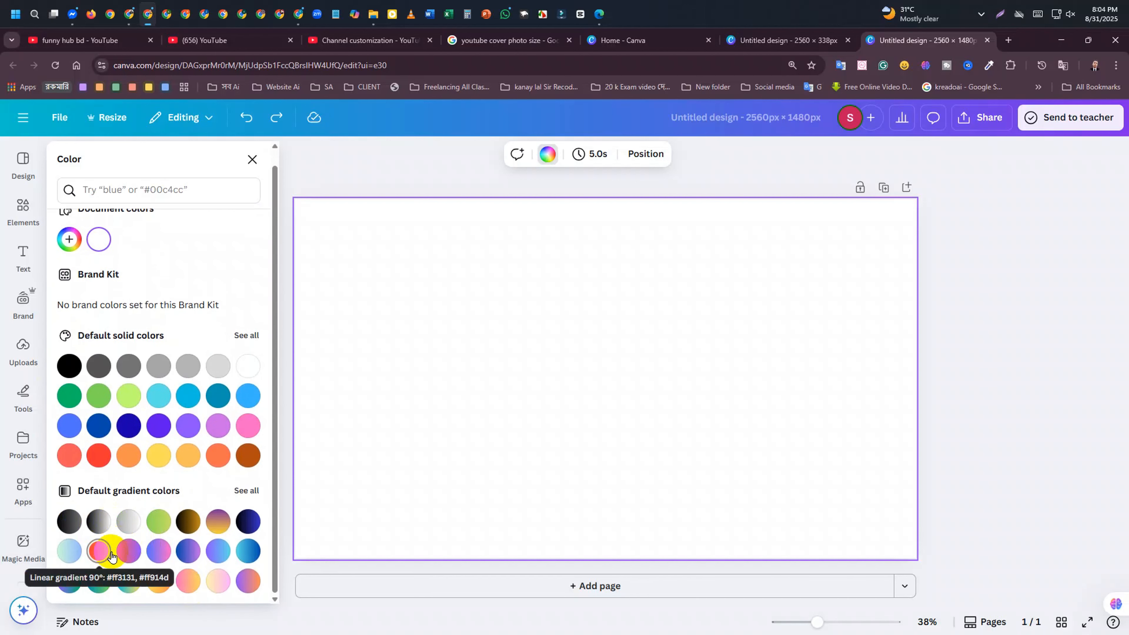
pyautogui.click(121, 548)
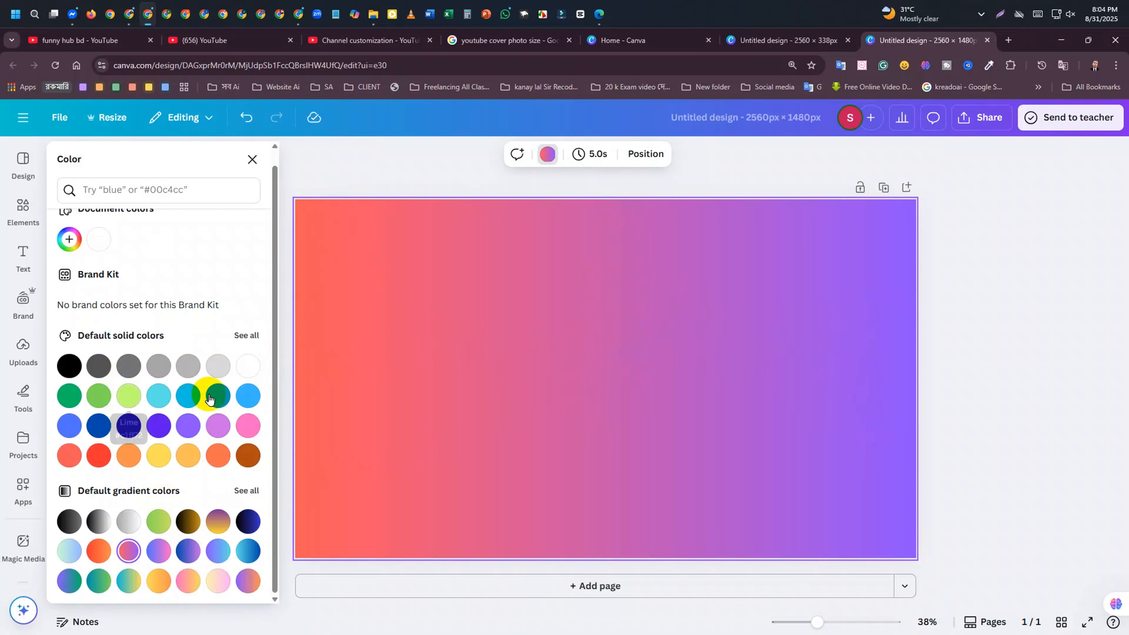
# Fill the background with light blue and darken it to a custom solid blue of about #055DA5
pyautogui.click(247, 395)
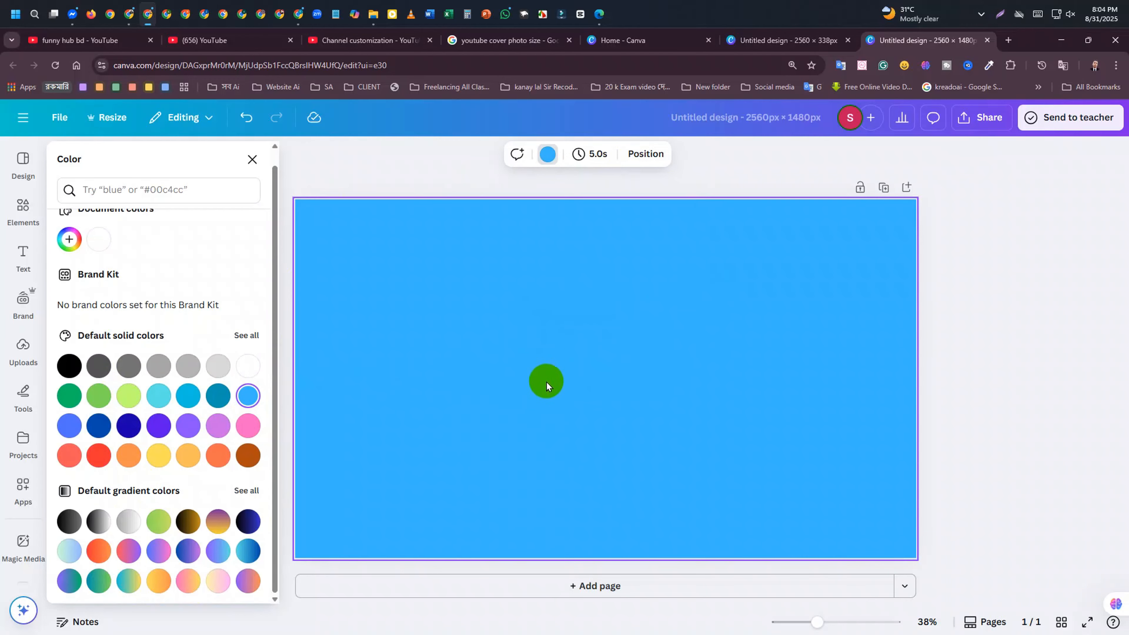
pyautogui.click(66, 241)
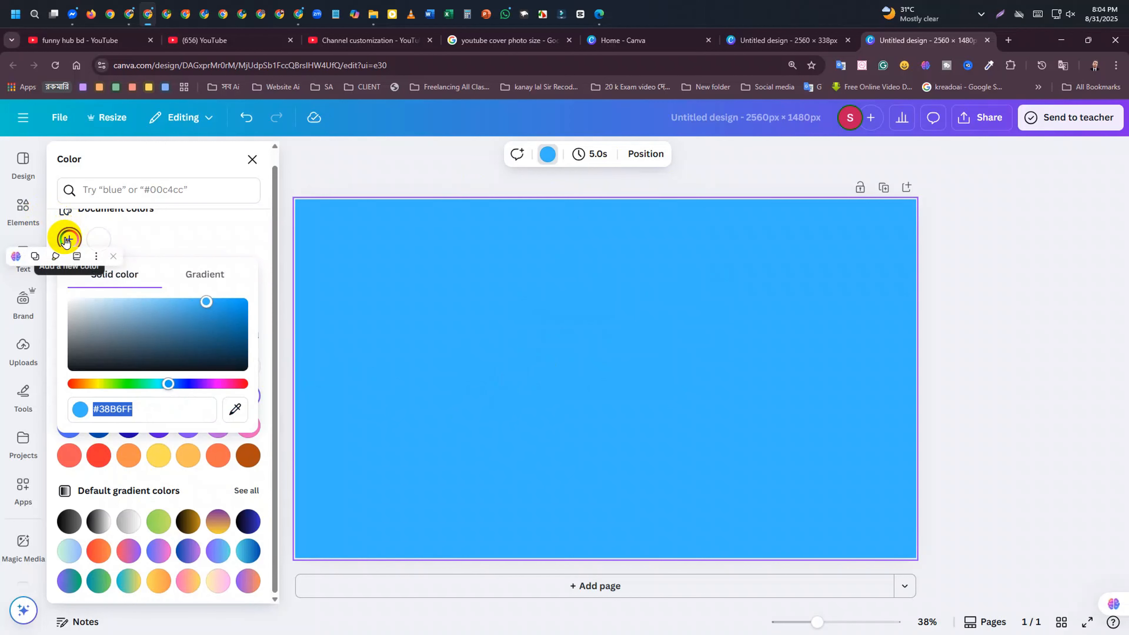
pyautogui.moveTo(168, 330); pyautogui.dragTo(256, 338)
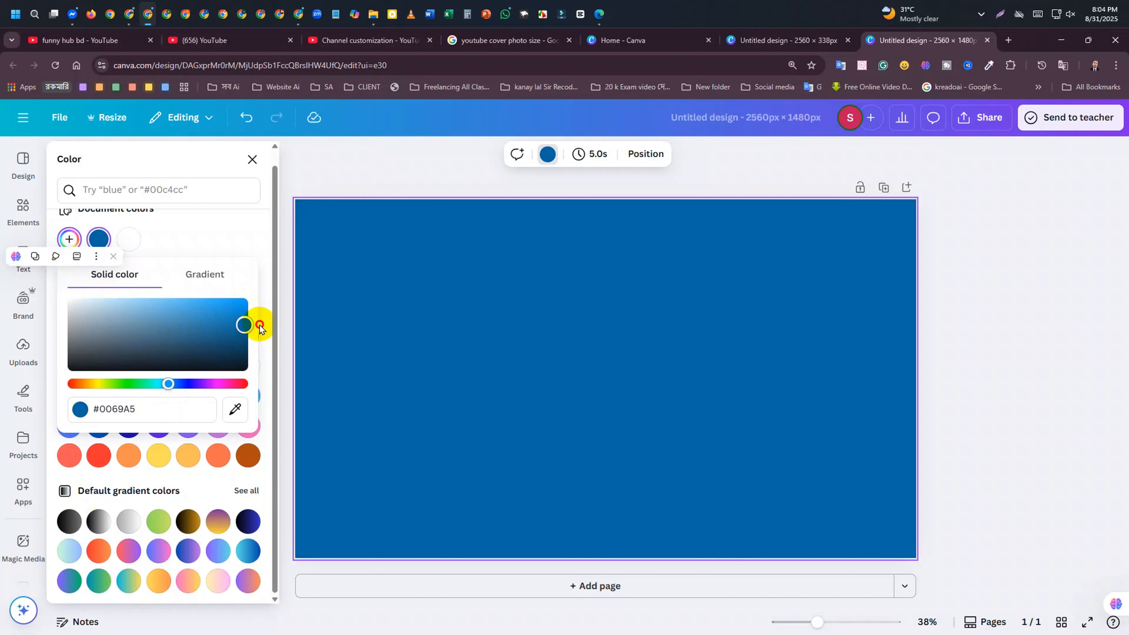
pyautogui.moveTo(260, 328); pyautogui.dragTo(245, 324)
pyautogui.moveTo(168, 383); pyautogui.dragTo(171, 408)
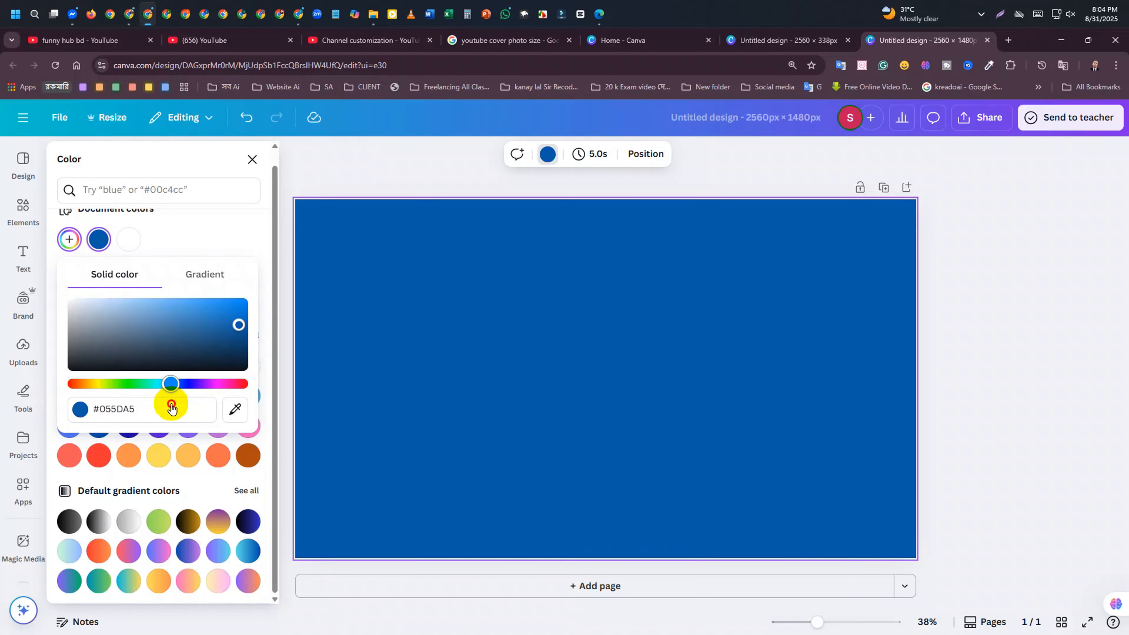
pyautogui.click(455, 370)
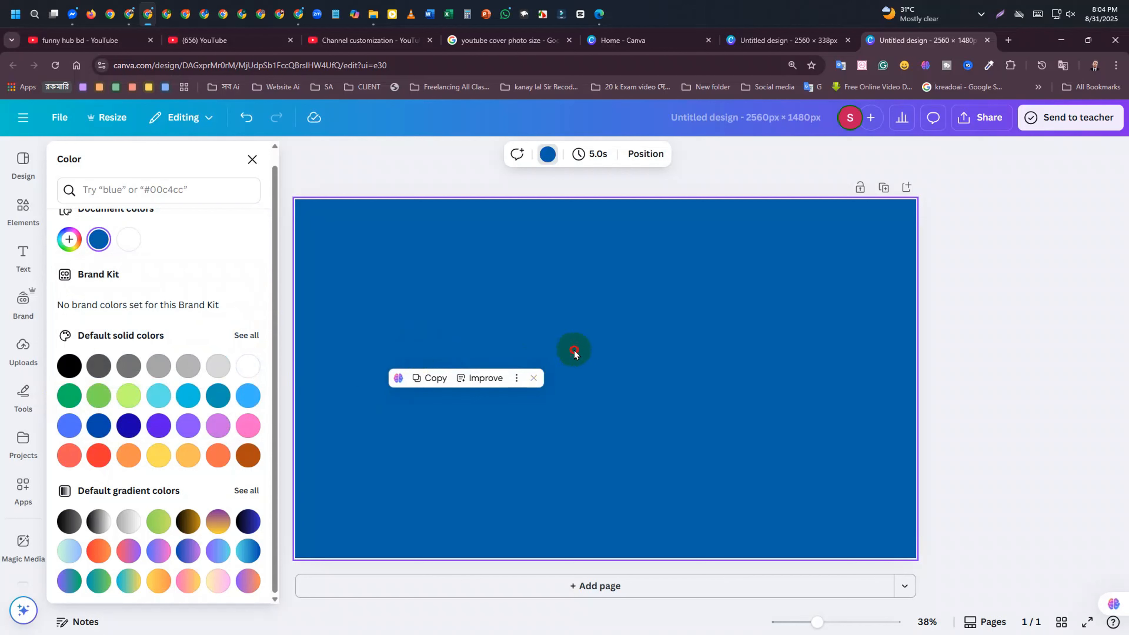
pyautogui.click(252, 159)
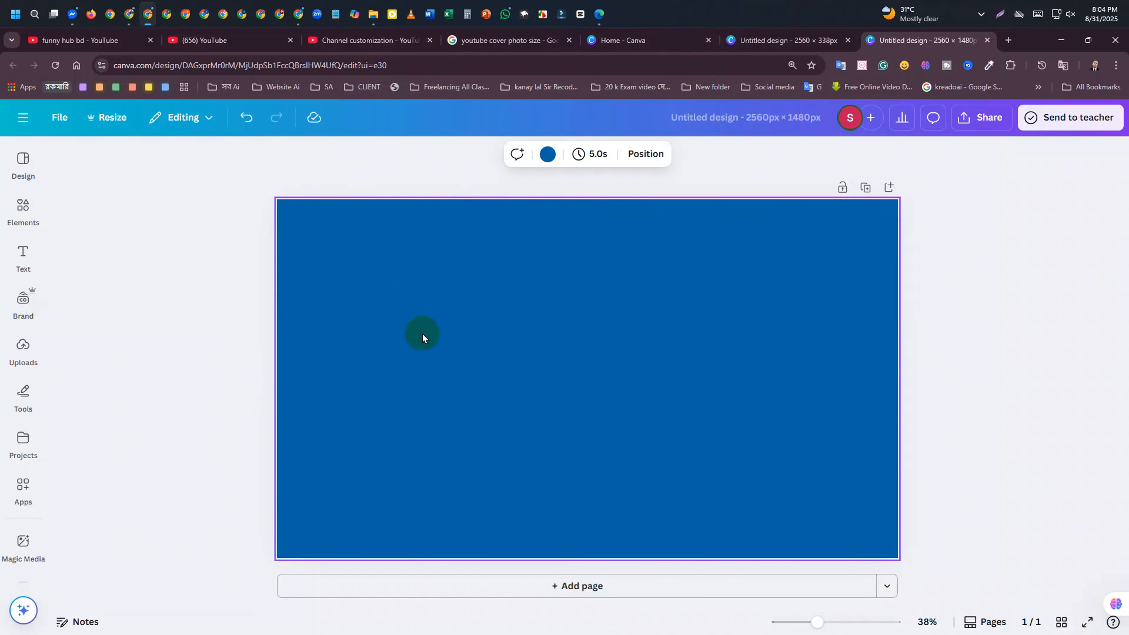
# Add a heading reading "Tv" and place it in the upper-left corner of the blue page
pyautogui.click(23, 253)
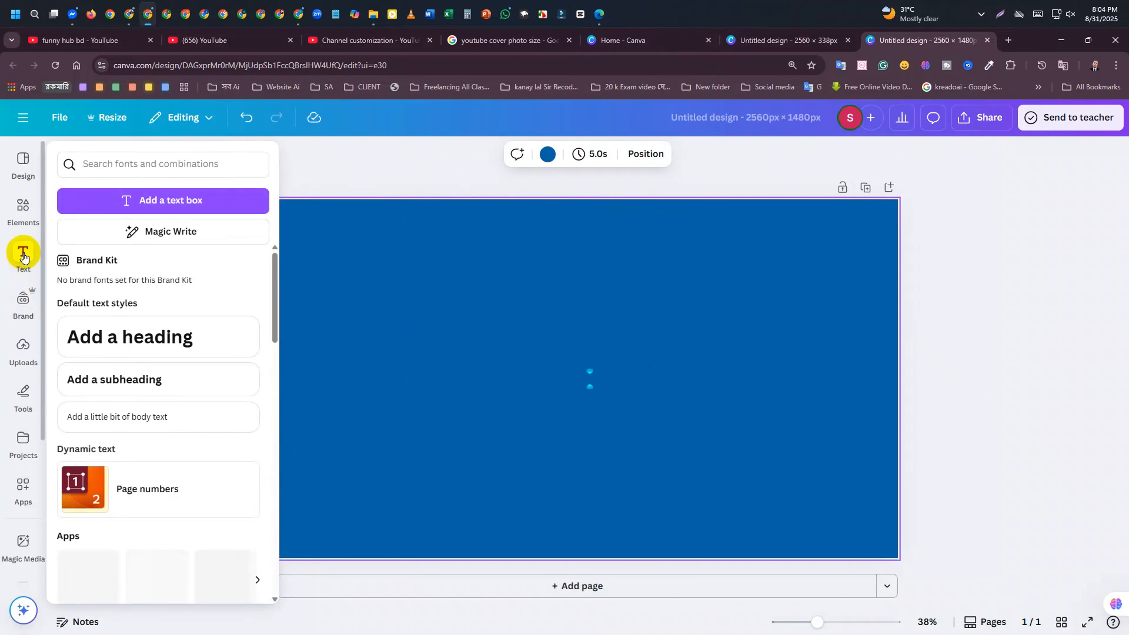
pyautogui.click(98, 335)
pyautogui.doubleClick(471, 375)
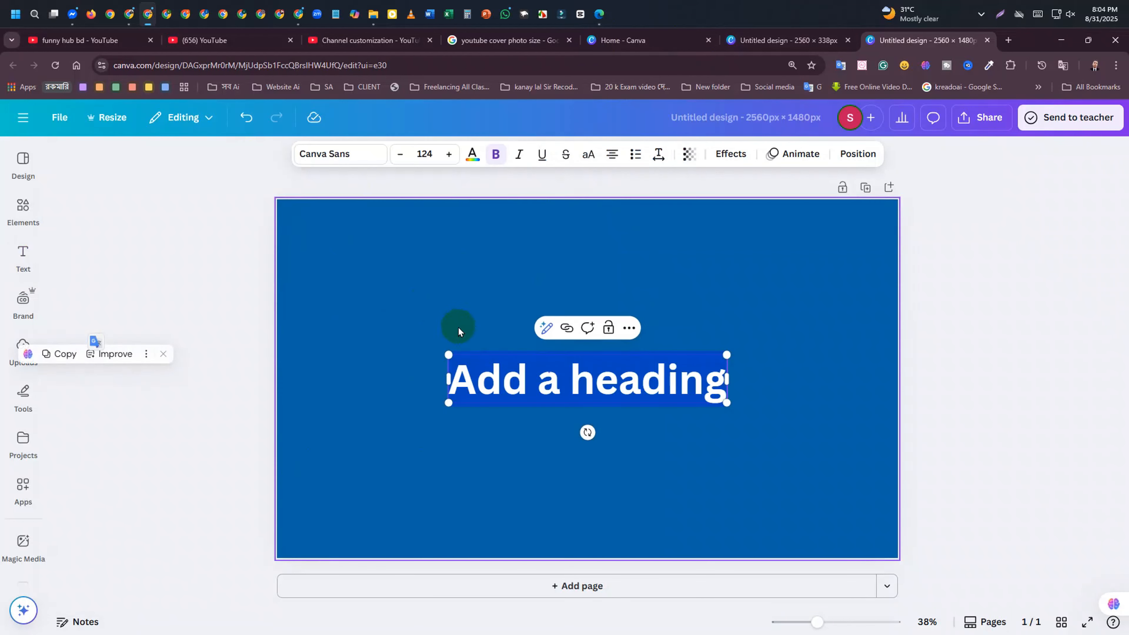
pyautogui.write('Tv')
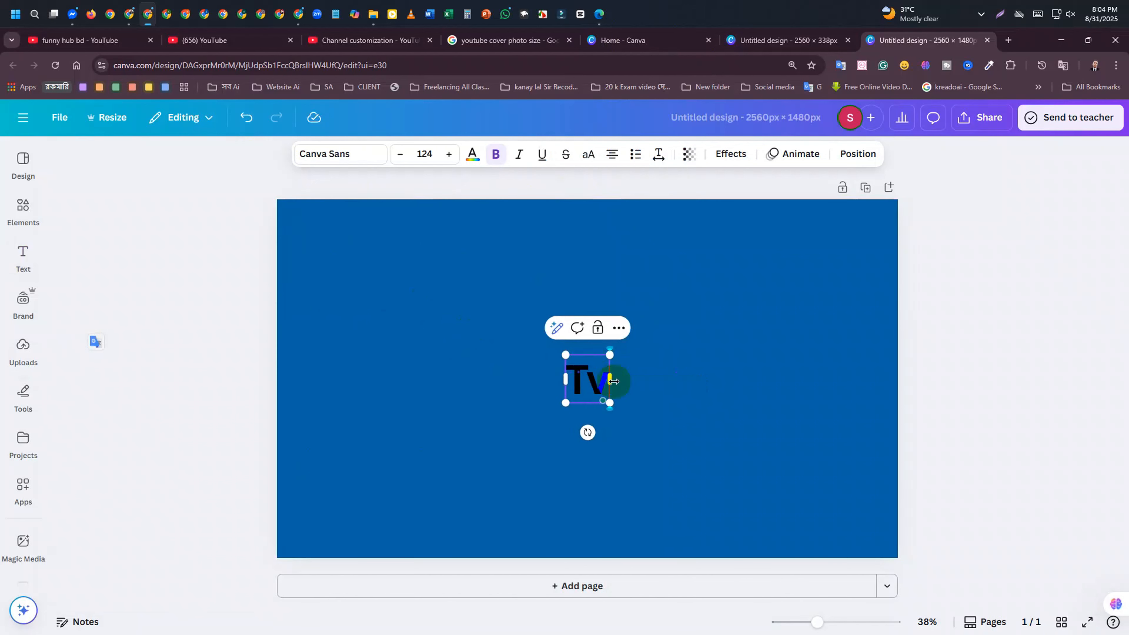
pyautogui.click(643, 378)
pyautogui.moveTo(548, 378); pyautogui.dragTo(288, 221)
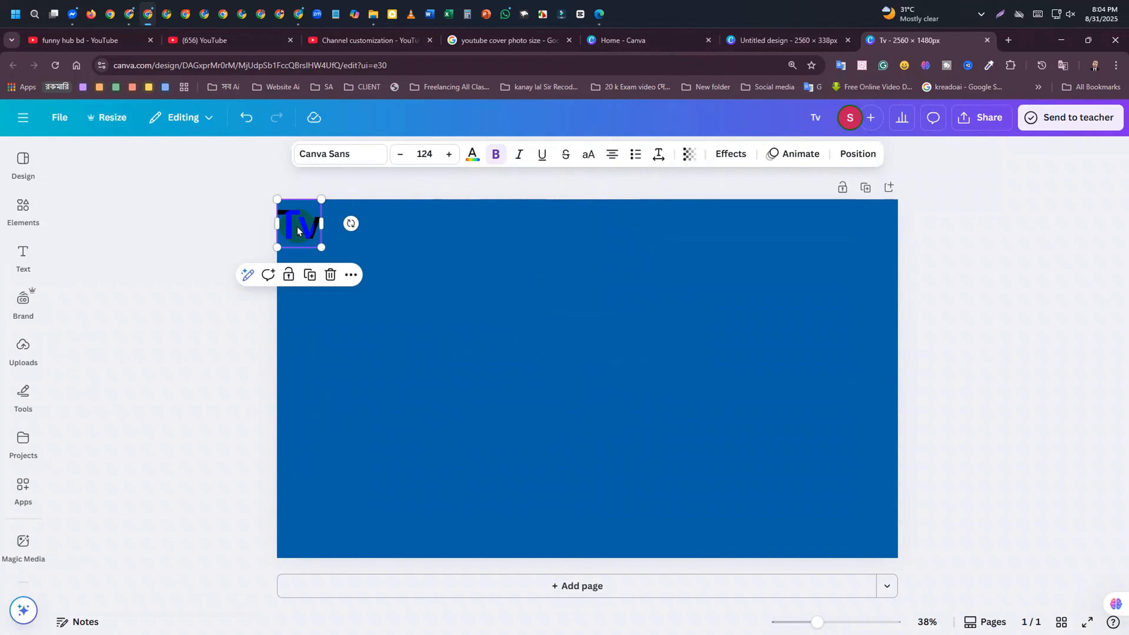
# Color the "Tv" heading white and shift it slightly right, away from the page's left edge
pyautogui.click(472, 154)
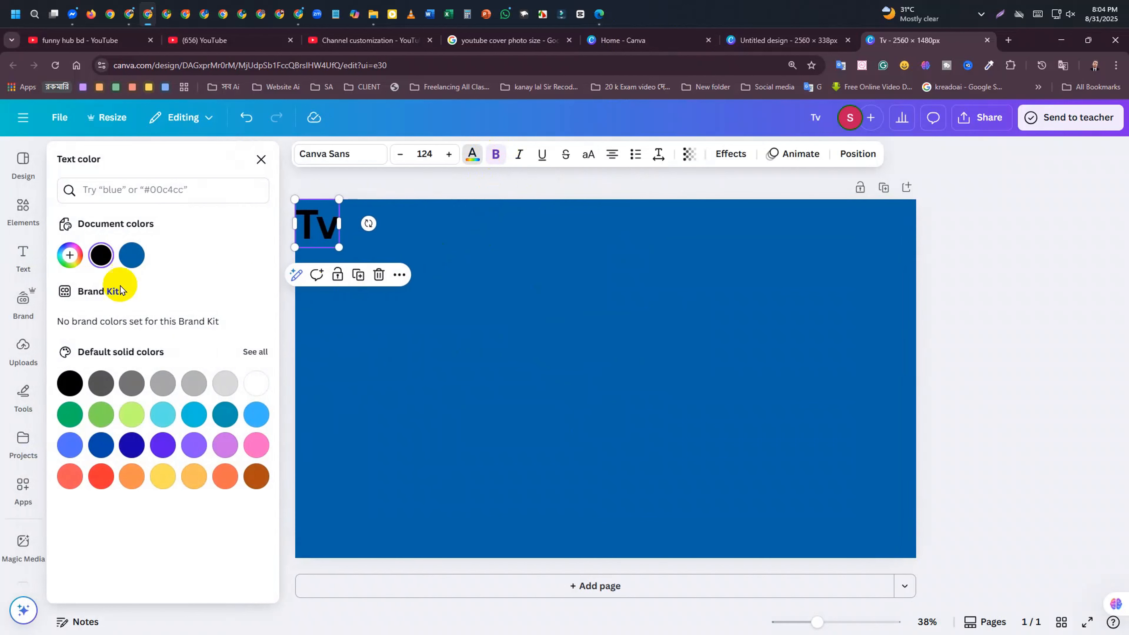
pyautogui.click(248, 382)
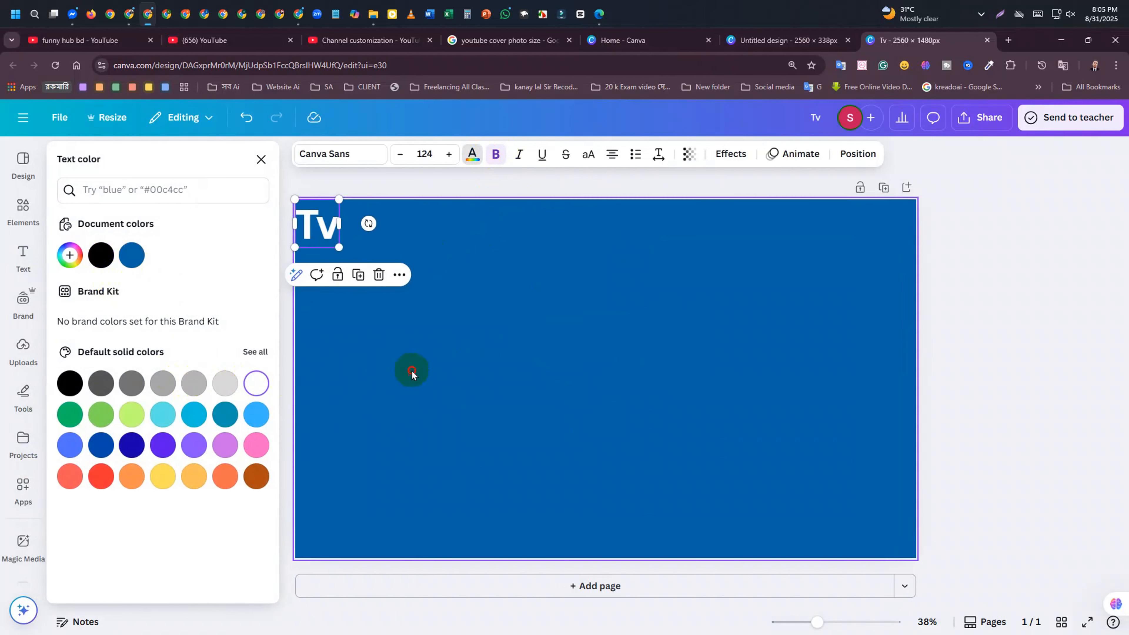
pyautogui.click(397, 310)
pyautogui.moveTo(297, 224); pyautogui.dragTo(319, 228)
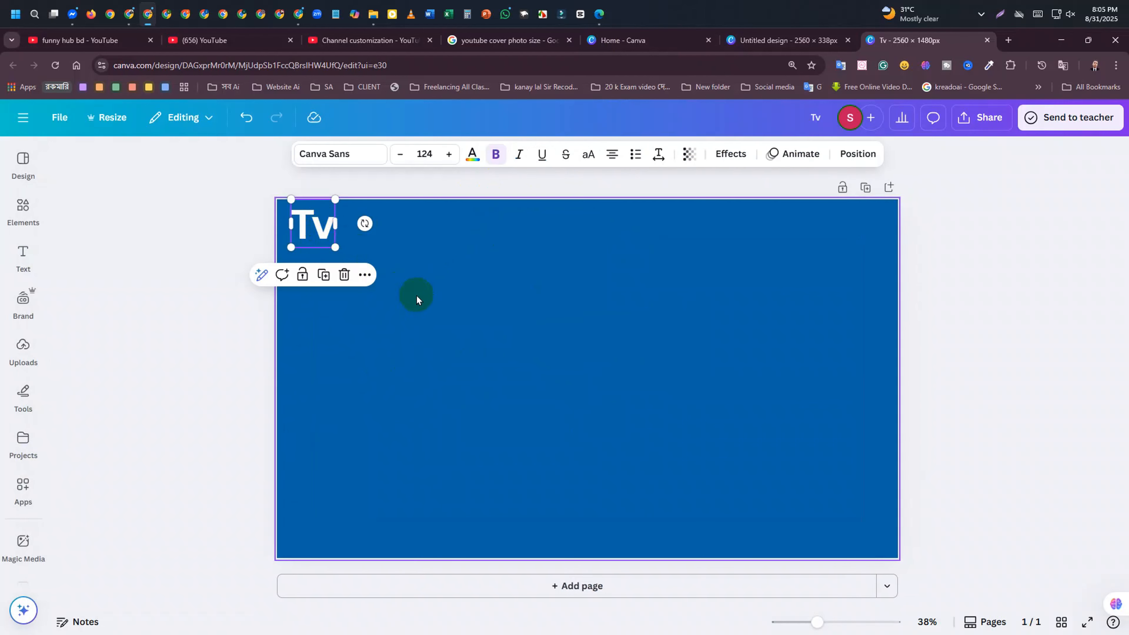
pyautogui.click(450, 317)
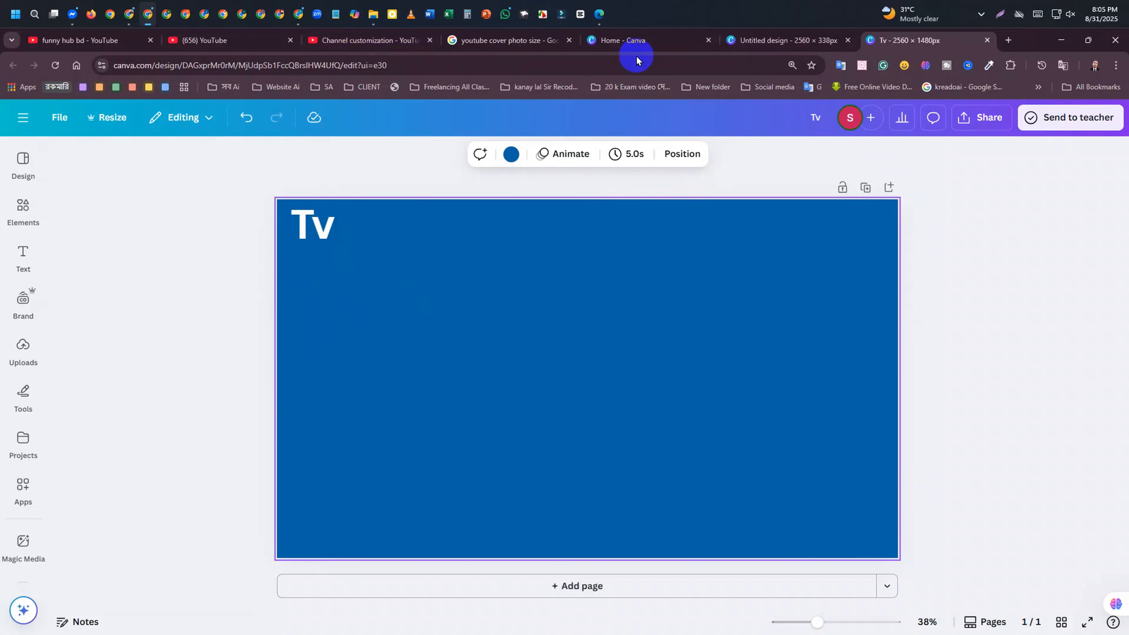
# Check the banner areas in YouTube-banner-dimensions.png from the desktop, and close the 2560 × 338 px design
pyautogui.doubleClick(1022, 41)
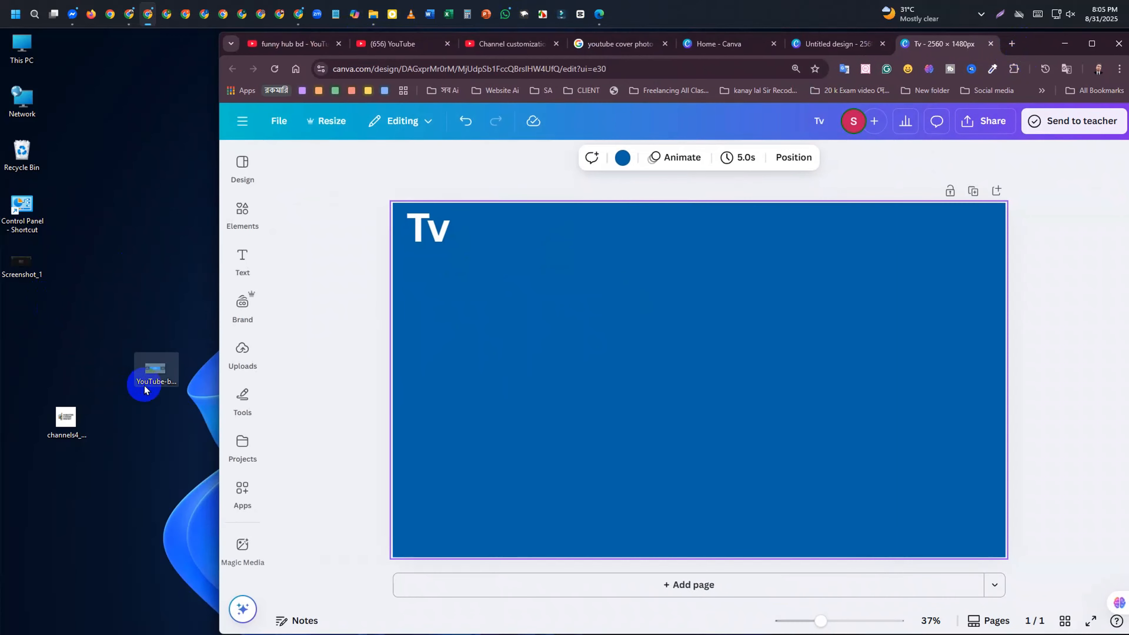
pyautogui.doubleClick(156, 369)
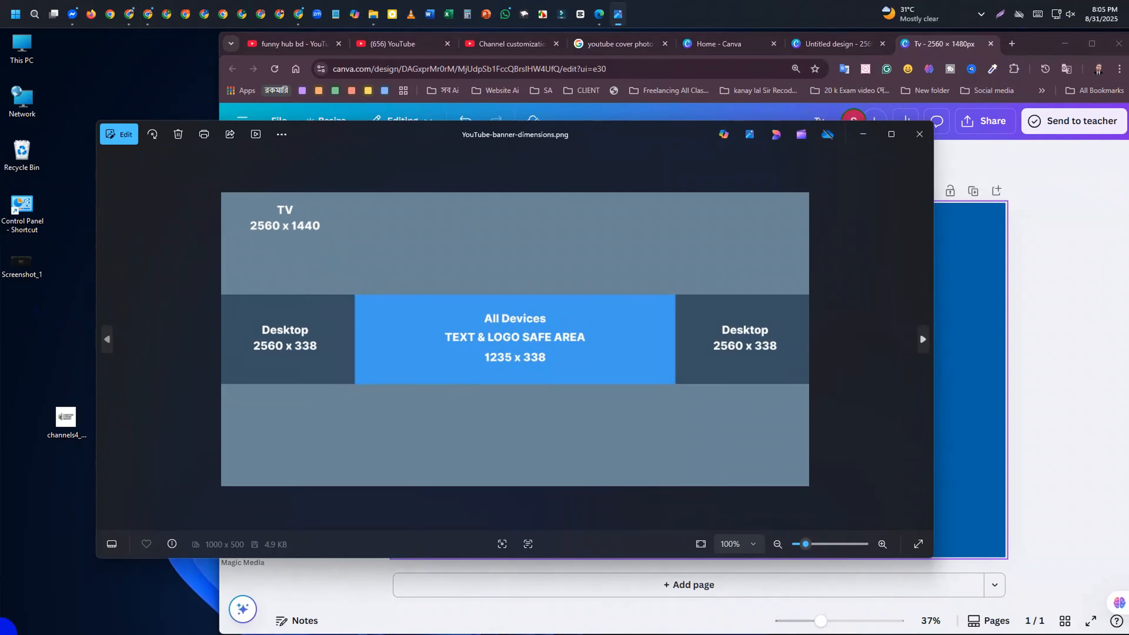
pyautogui.click(1091, 43)
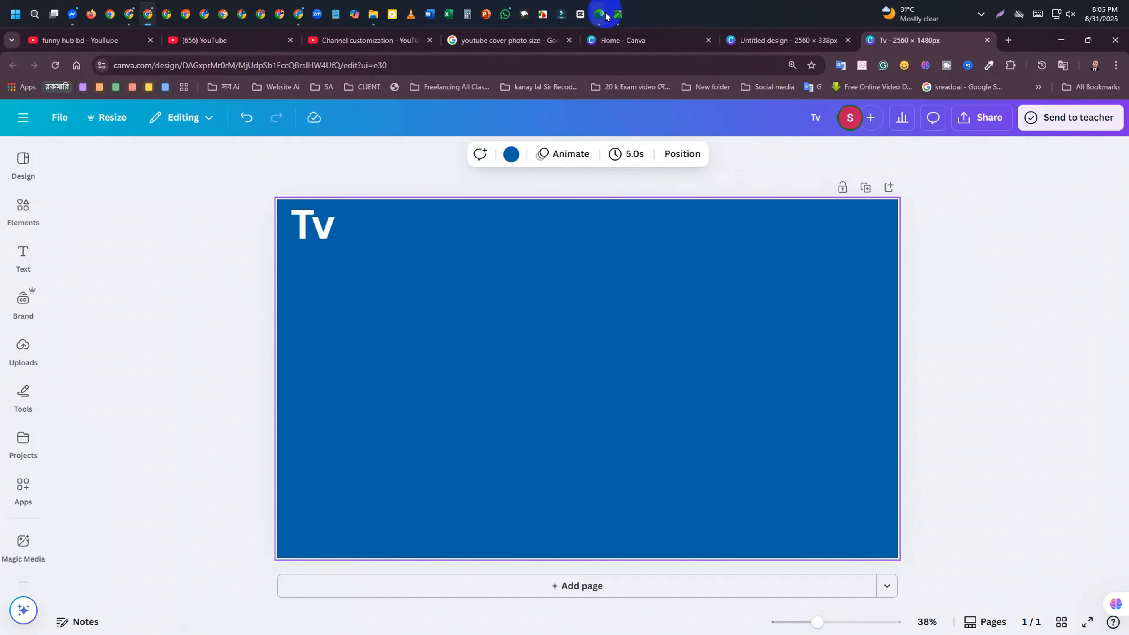
pyautogui.click(615, 13)
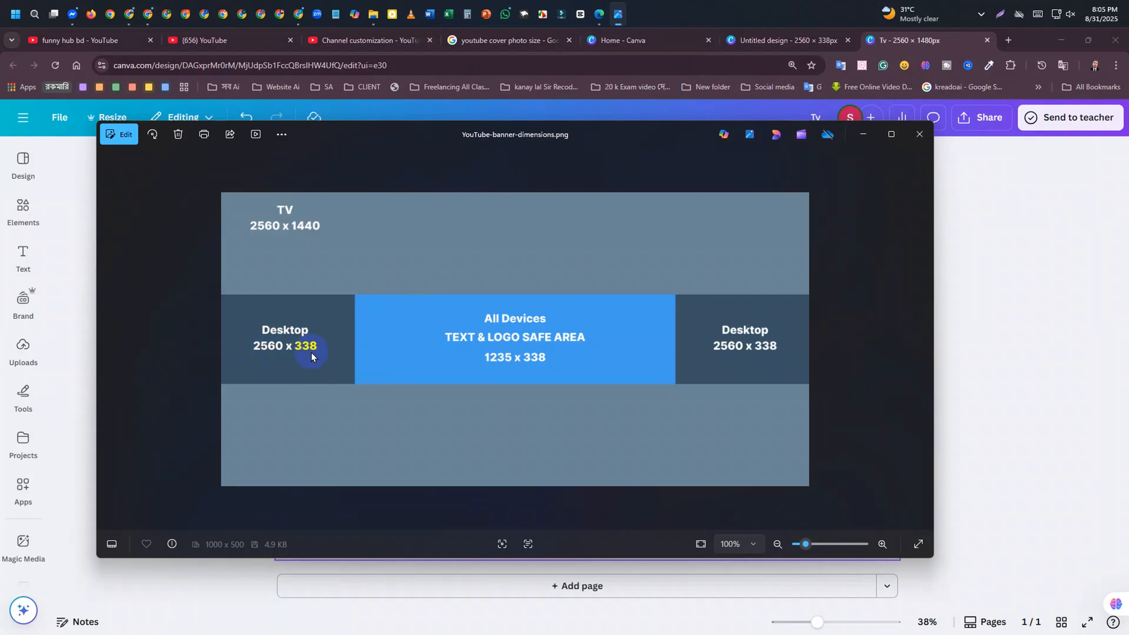
pyautogui.click(742, 47)
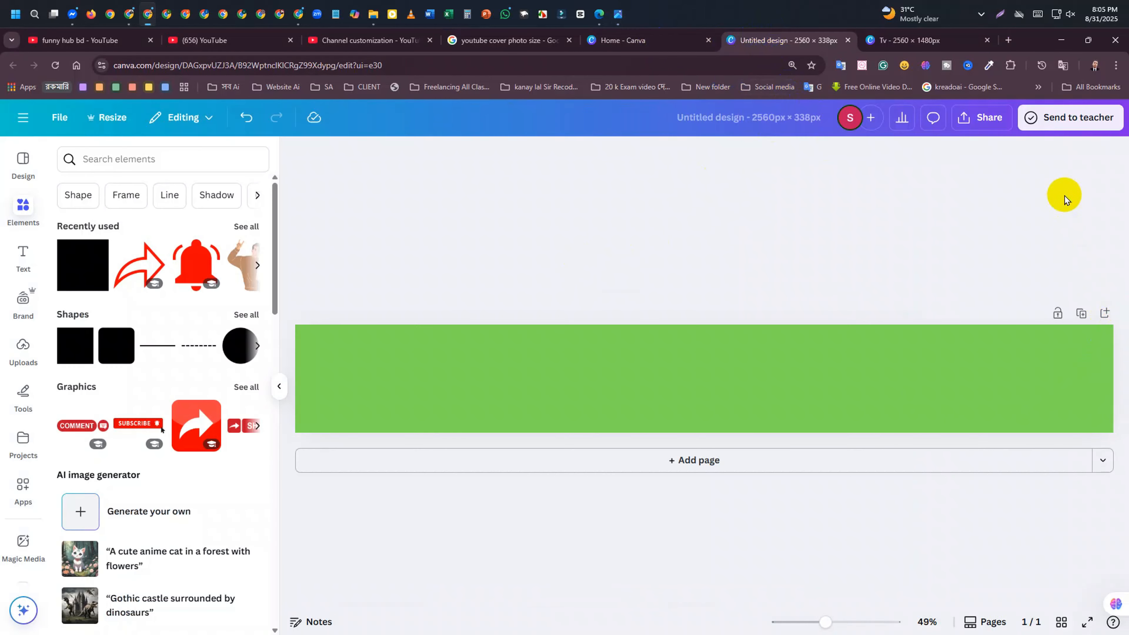
pyautogui.click(847, 40)
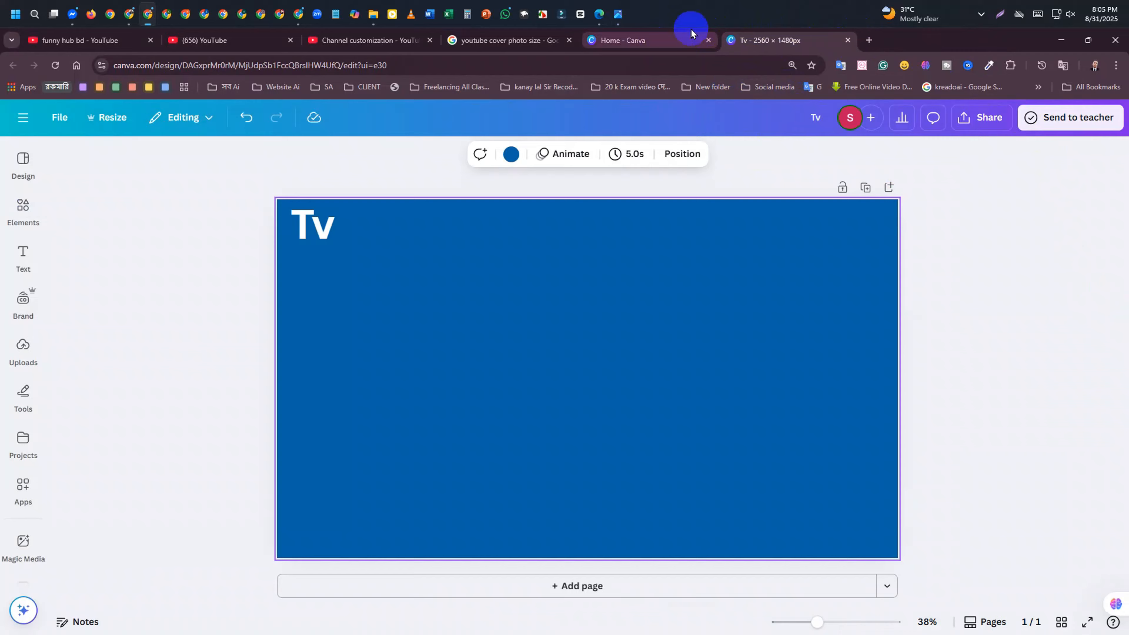
# Create a new custom-size design 2560 px wide and 338 px high, keeping the units in pixels
pyautogui.click(662, 35)
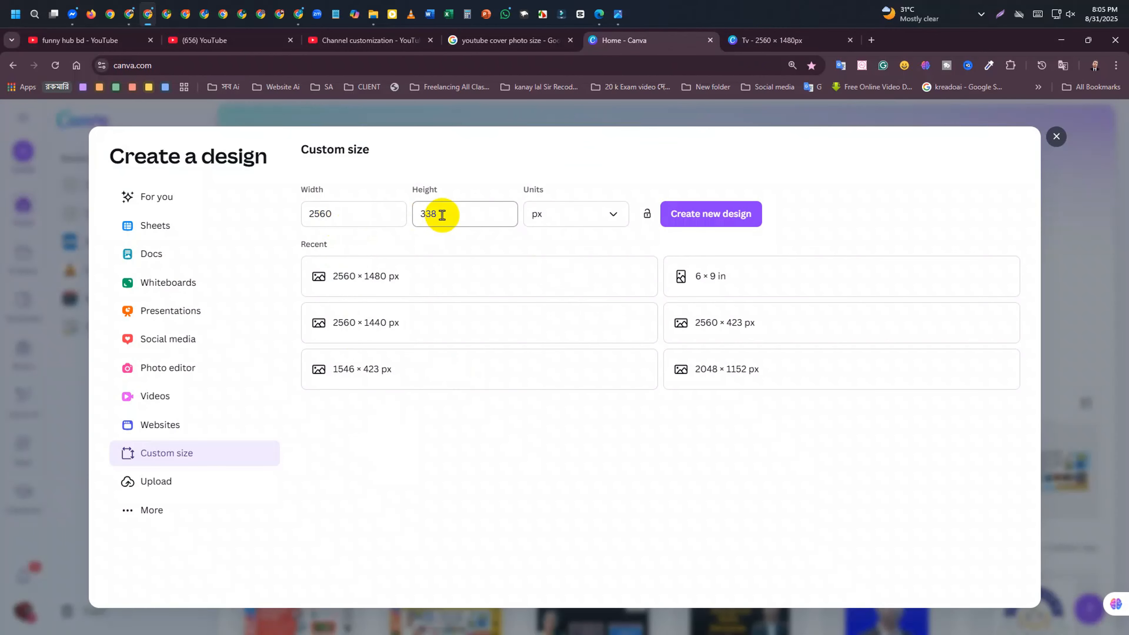
pyautogui.click(554, 217)
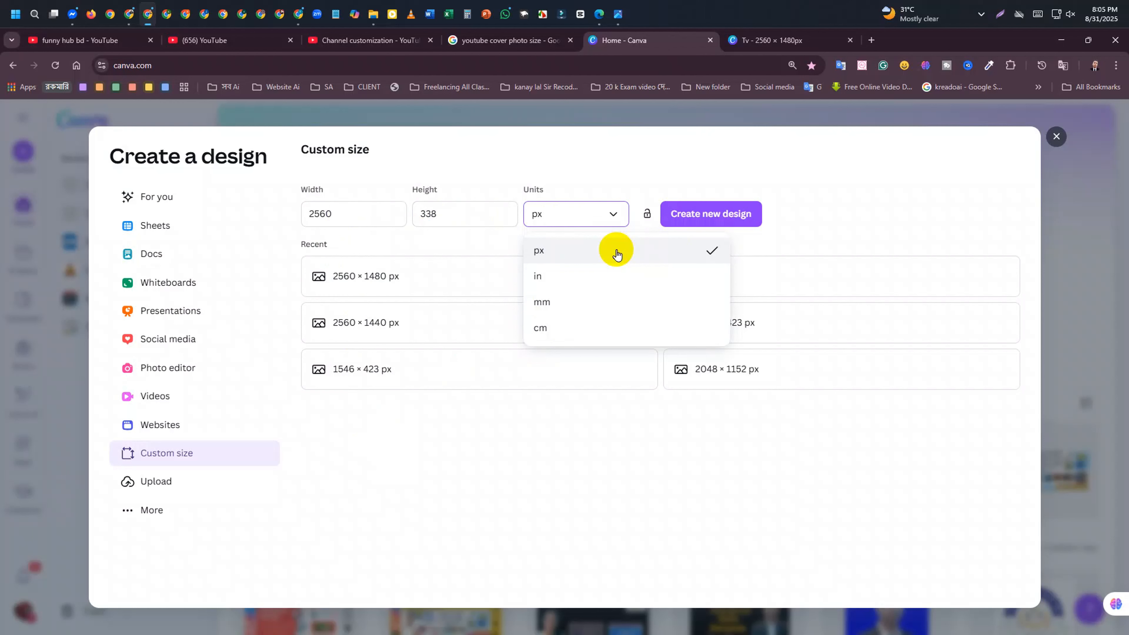
pyautogui.click(607, 253)
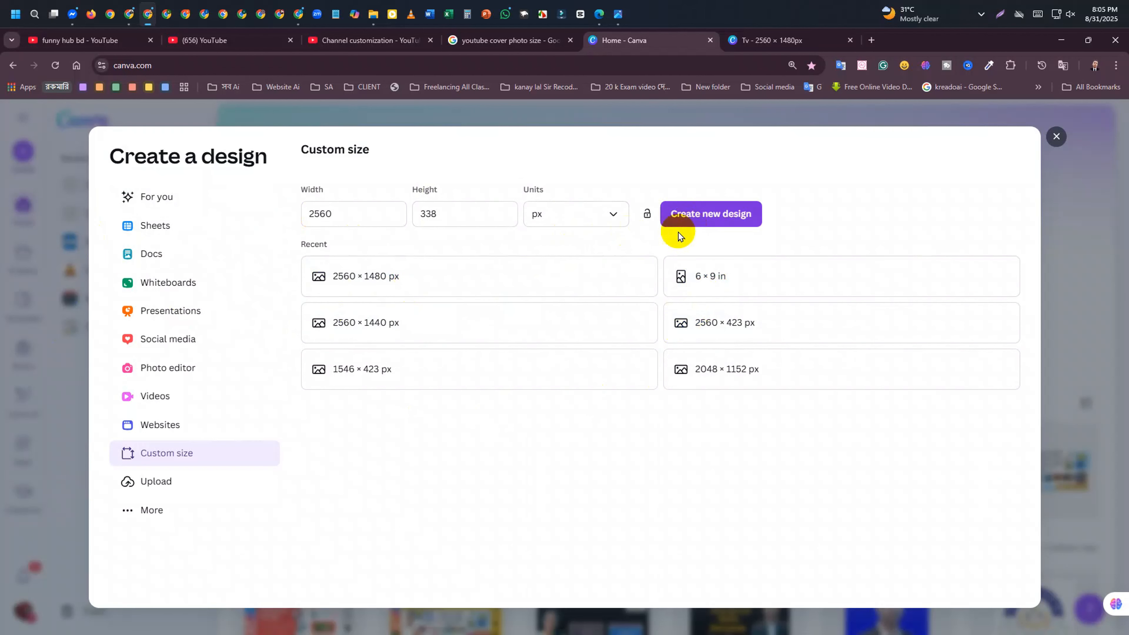
pyautogui.click(573, 215)
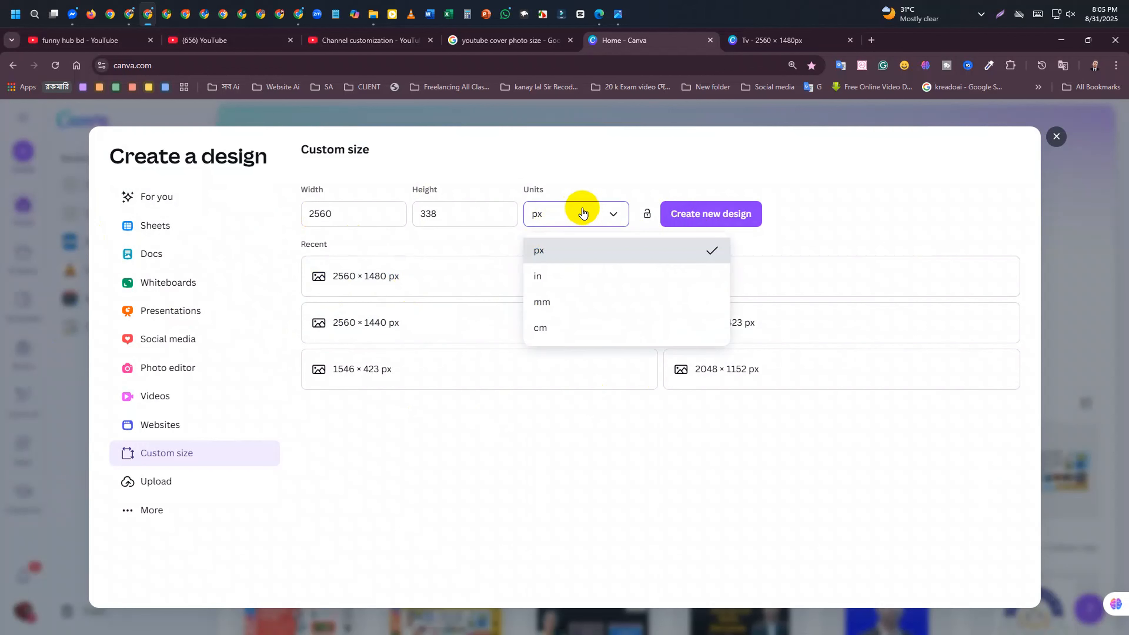
pyautogui.click(575, 246)
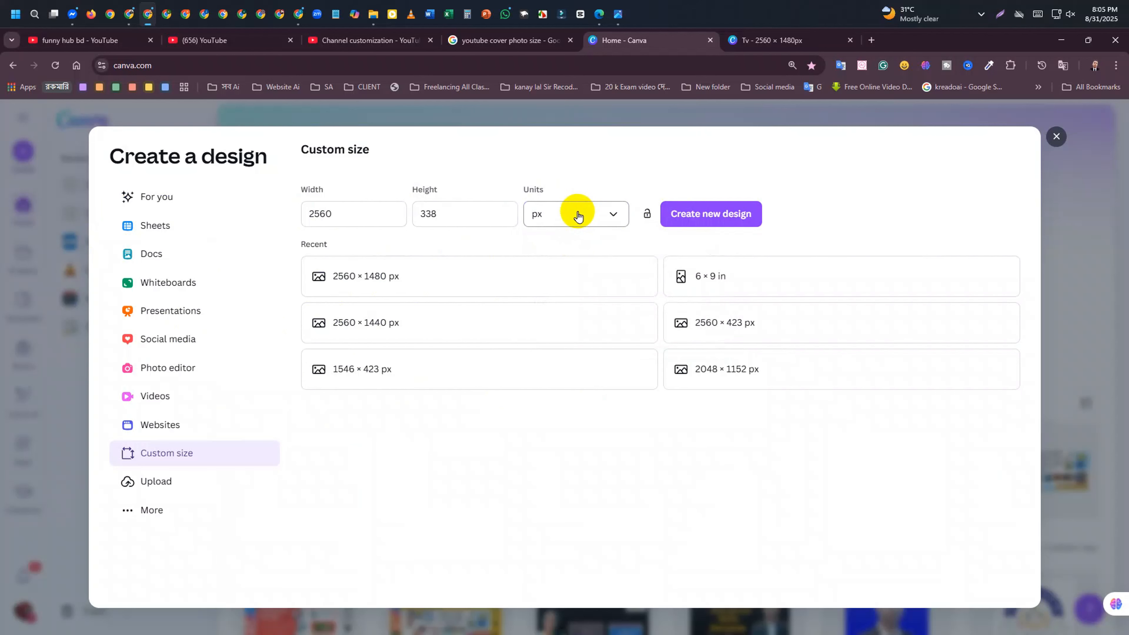
pyautogui.click(684, 214)
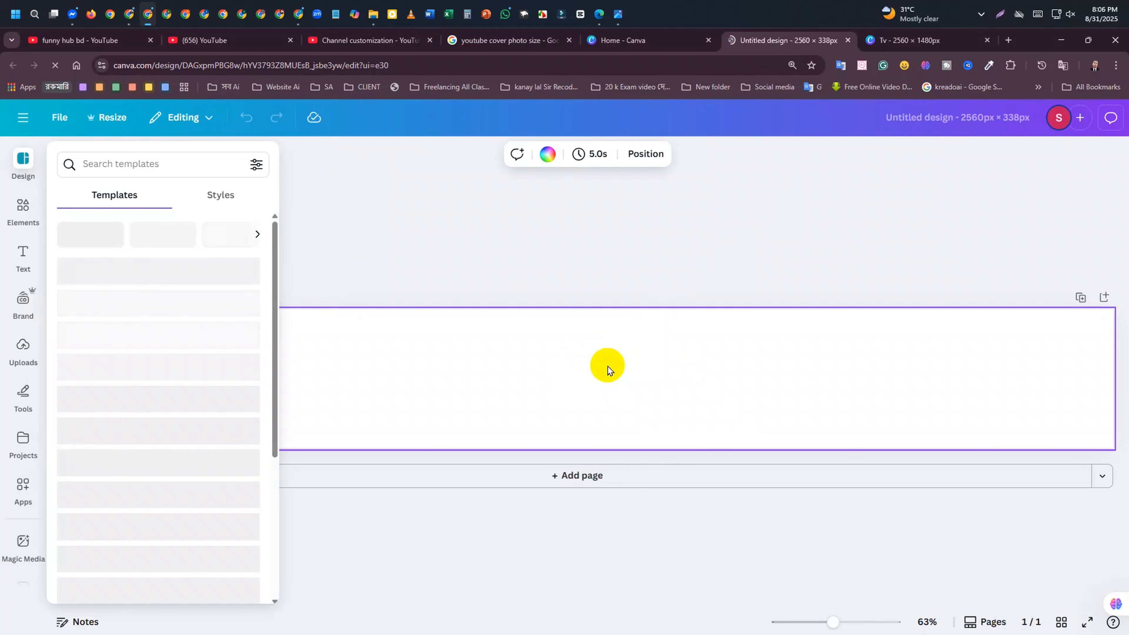
# Fill the 2560 × 338 px page background with custom solid orange #FFA800, and return to the custom-size form on the Canva home page
pyautogui.click(555, 155)
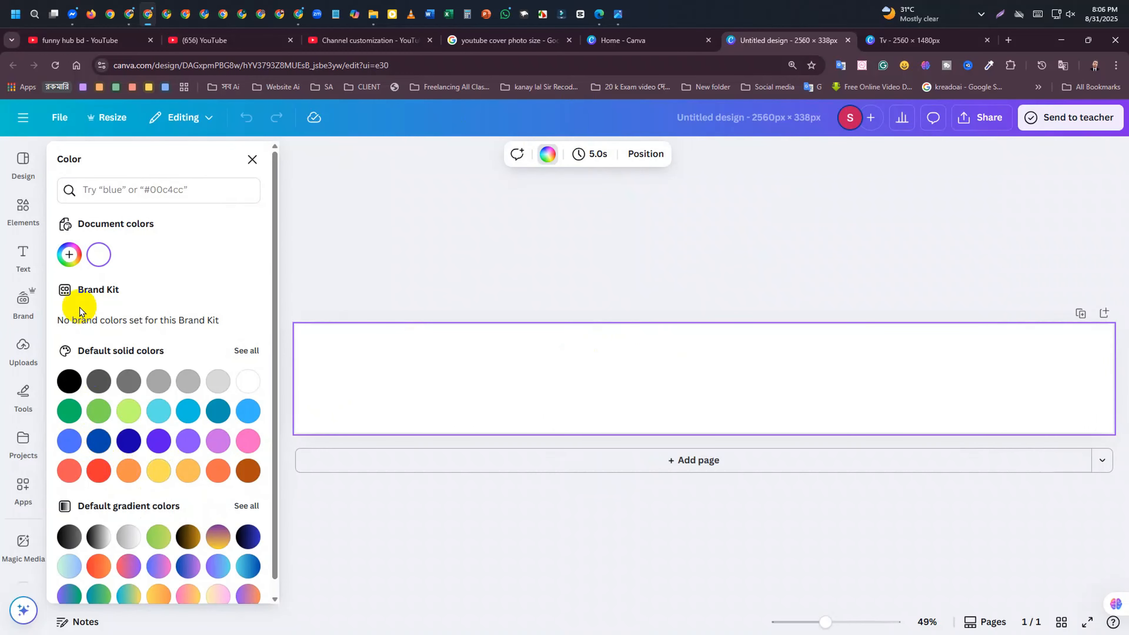
pyautogui.click(72, 254)
pyautogui.moveTo(235, 319); pyautogui.dragTo(280, 276)
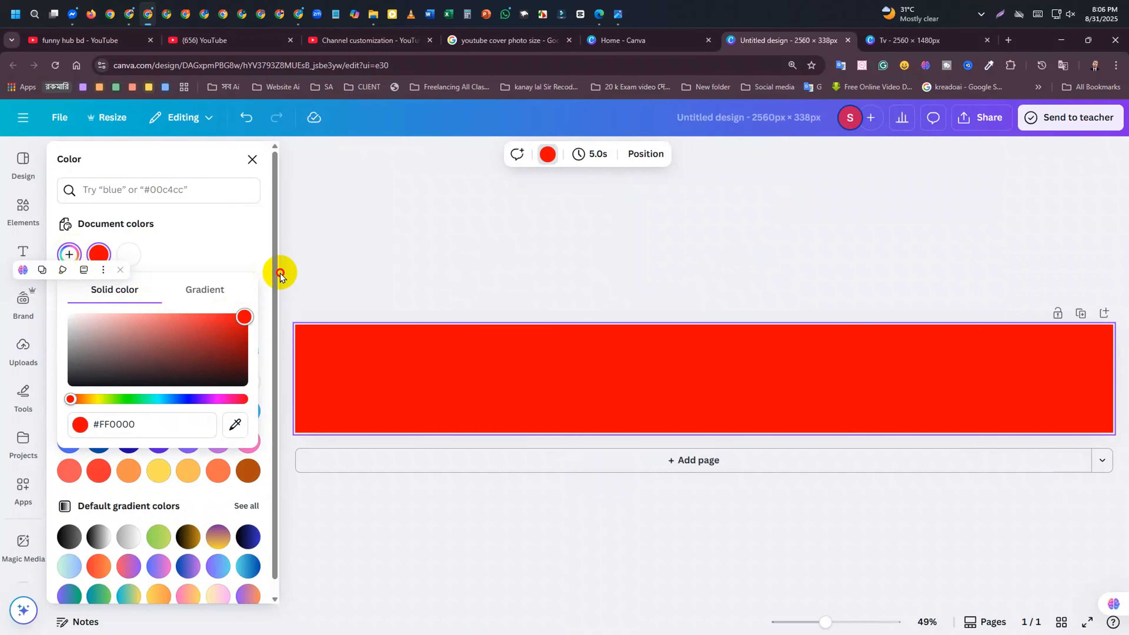
pyautogui.click(158, 400)
pyautogui.moveTo(159, 400); pyautogui.dragTo(144, 400)
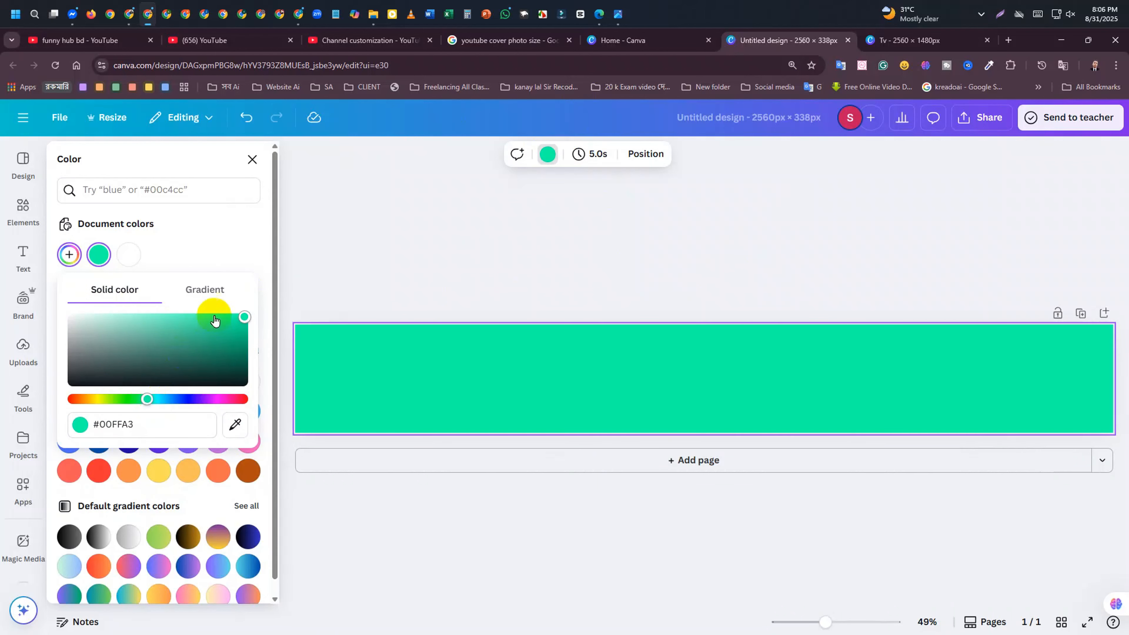
pyautogui.moveTo(207, 320); pyautogui.dragTo(163, 364)
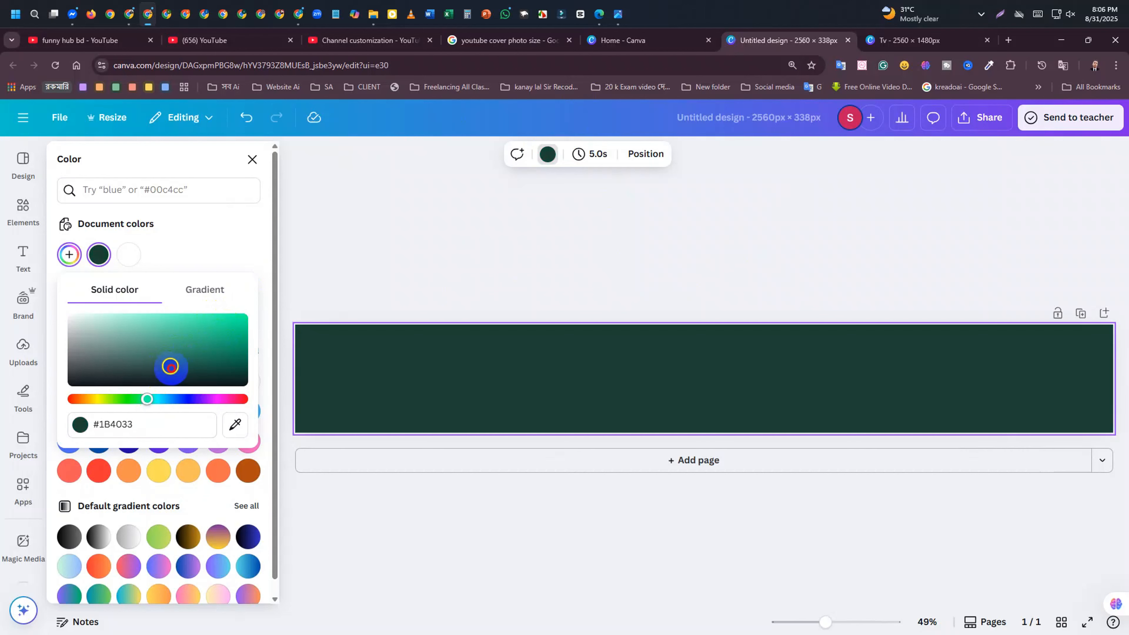
pyautogui.moveTo(167, 405); pyautogui.dragTo(100, 409)
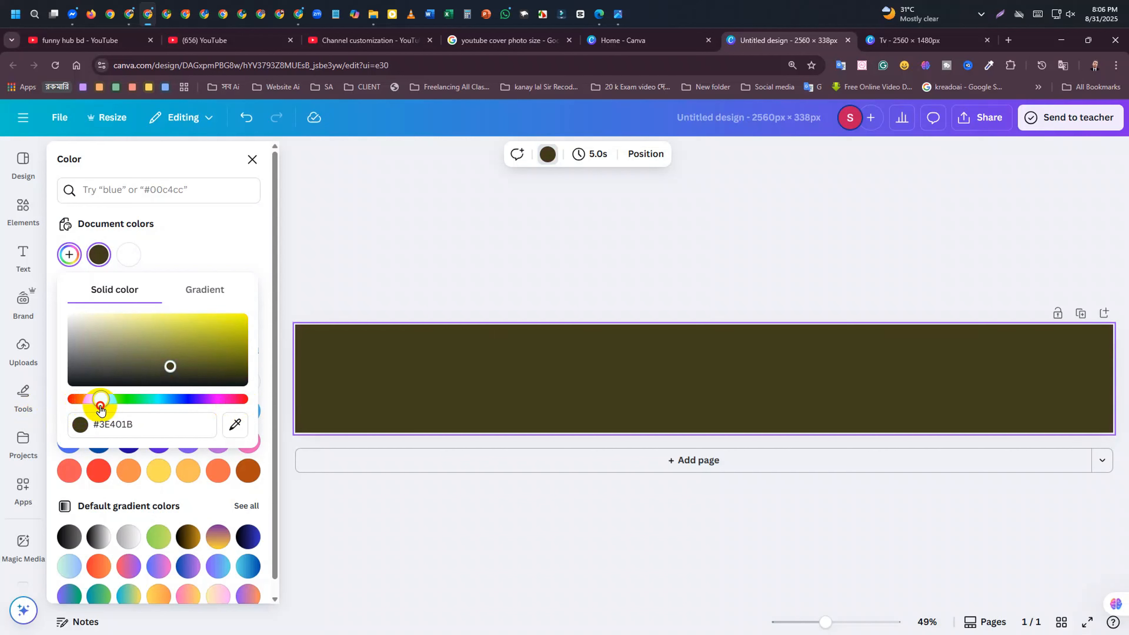
pyautogui.moveTo(170, 366); pyautogui.dragTo(269, 292)
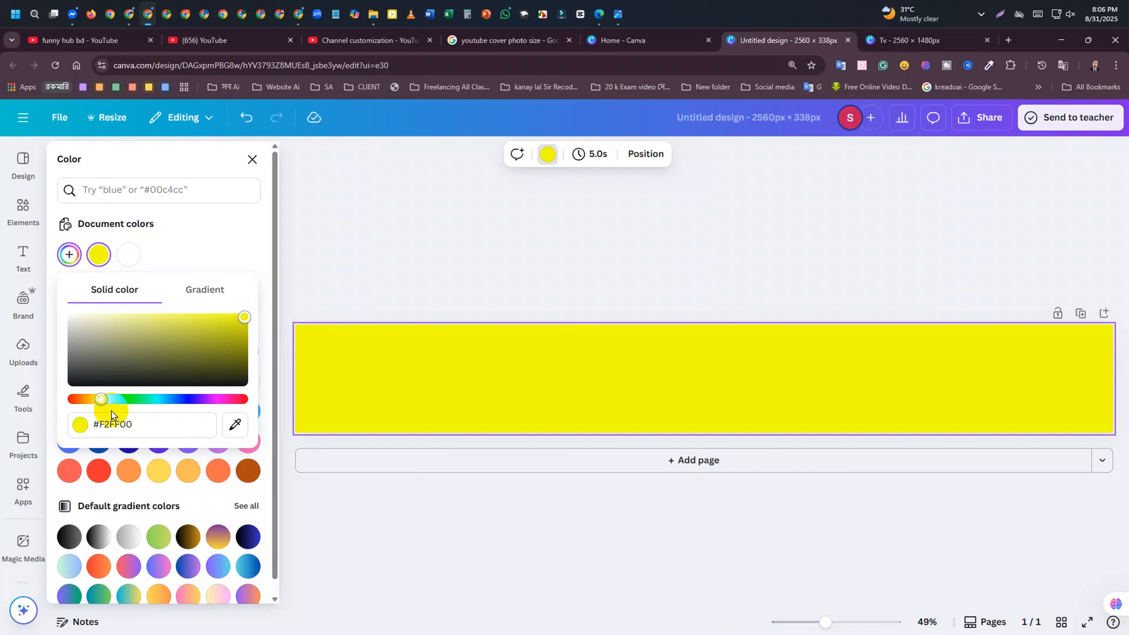
pyautogui.moveTo(98, 416)
pyautogui.mouseDown()
pyautogui.moveTo(100, 400)
pyautogui.moveTo(91, 405)
pyautogui.mouseUp()
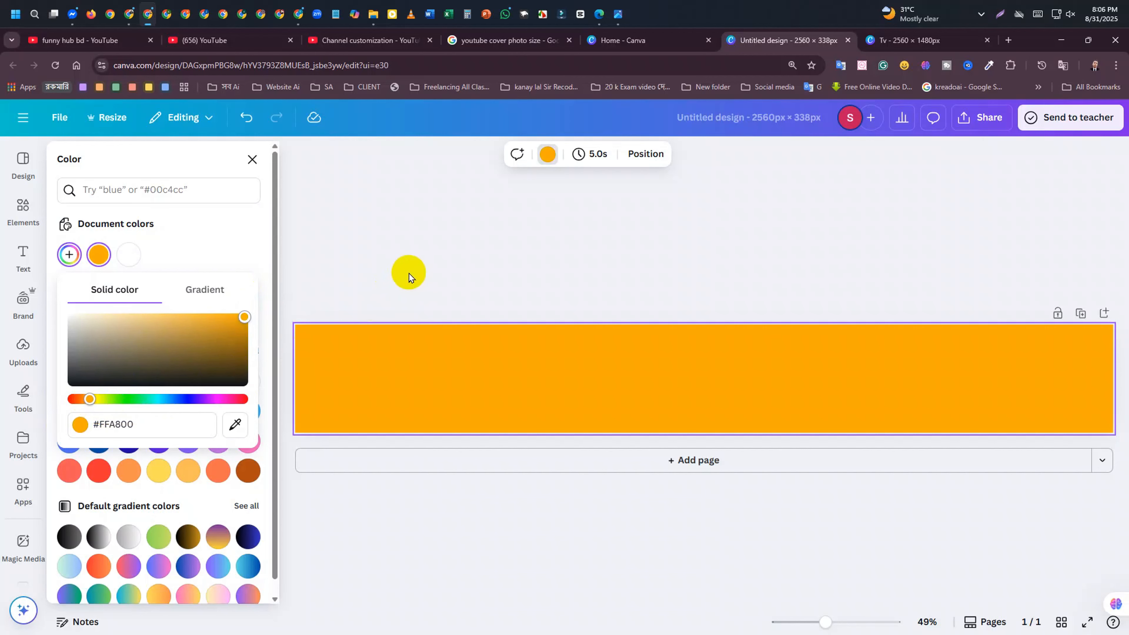
pyautogui.click(409, 273)
pyautogui.click(646, 380)
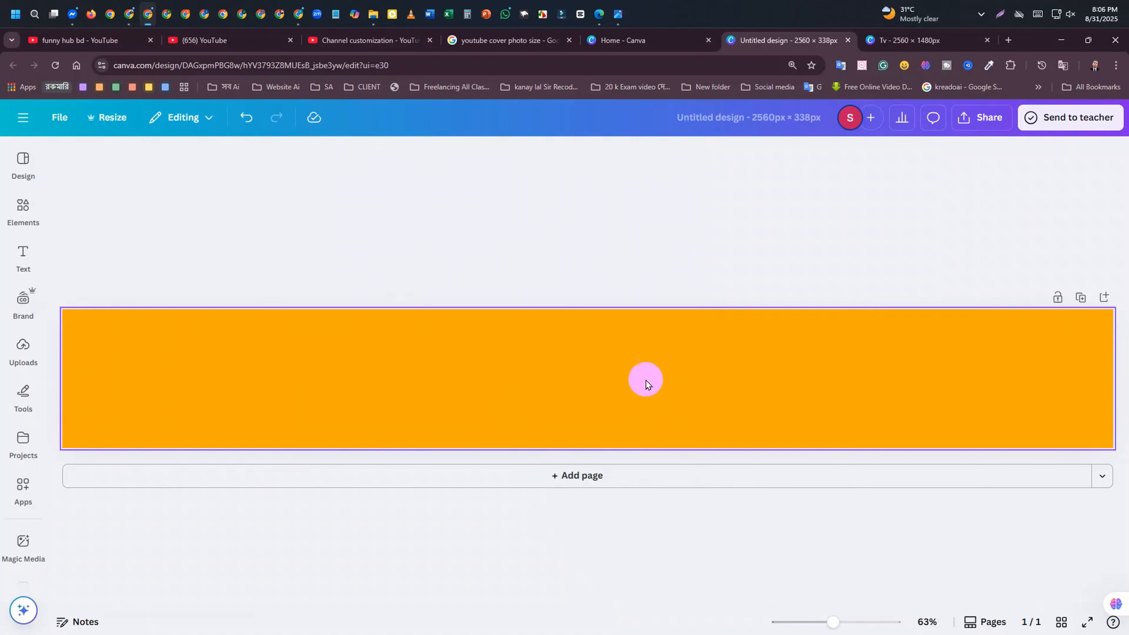
pyautogui.click(640, 40)
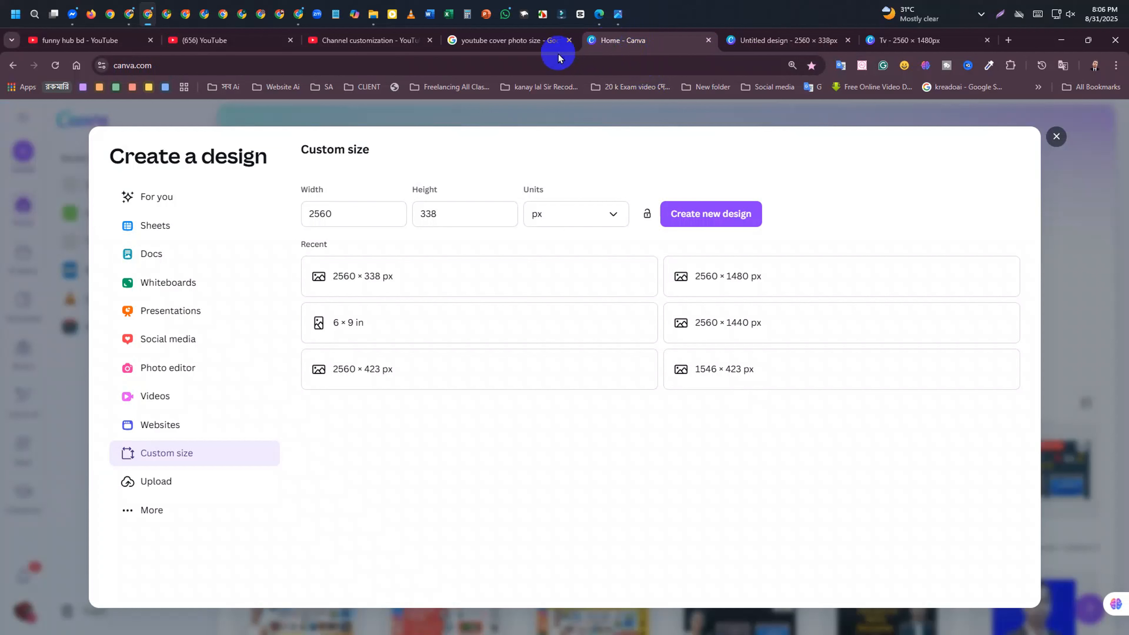
# Check the banner dimensions image and set the custom design width to 1235 px, keeping 338 px as the height
pyautogui.click(622, 25)
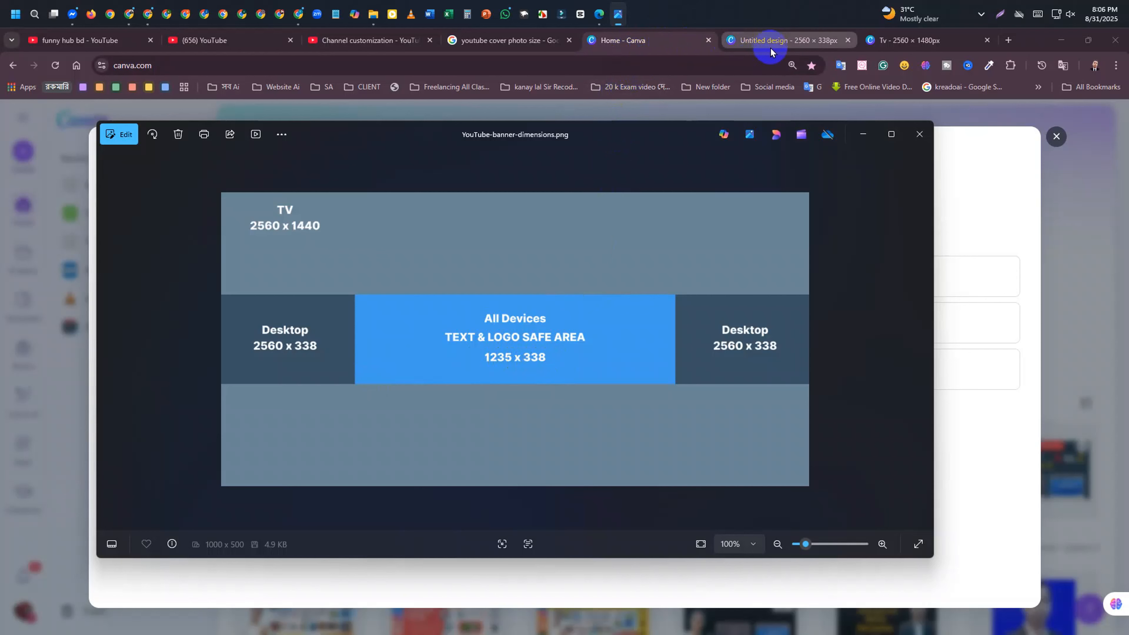
pyautogui.click(624, 39)
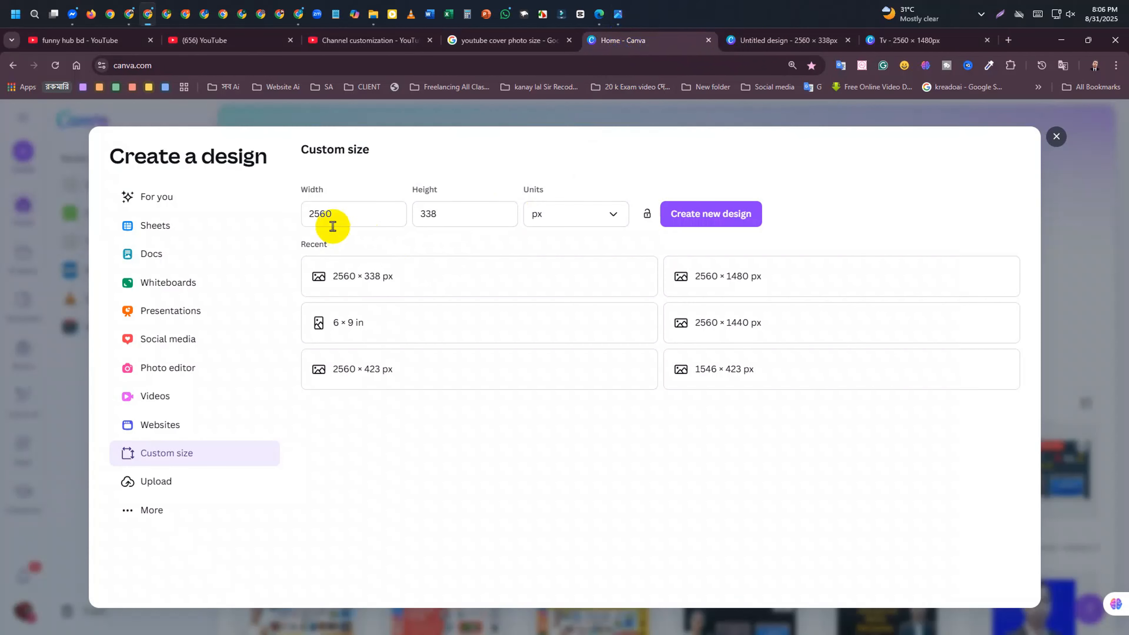
pyautogui.click(419, 218)
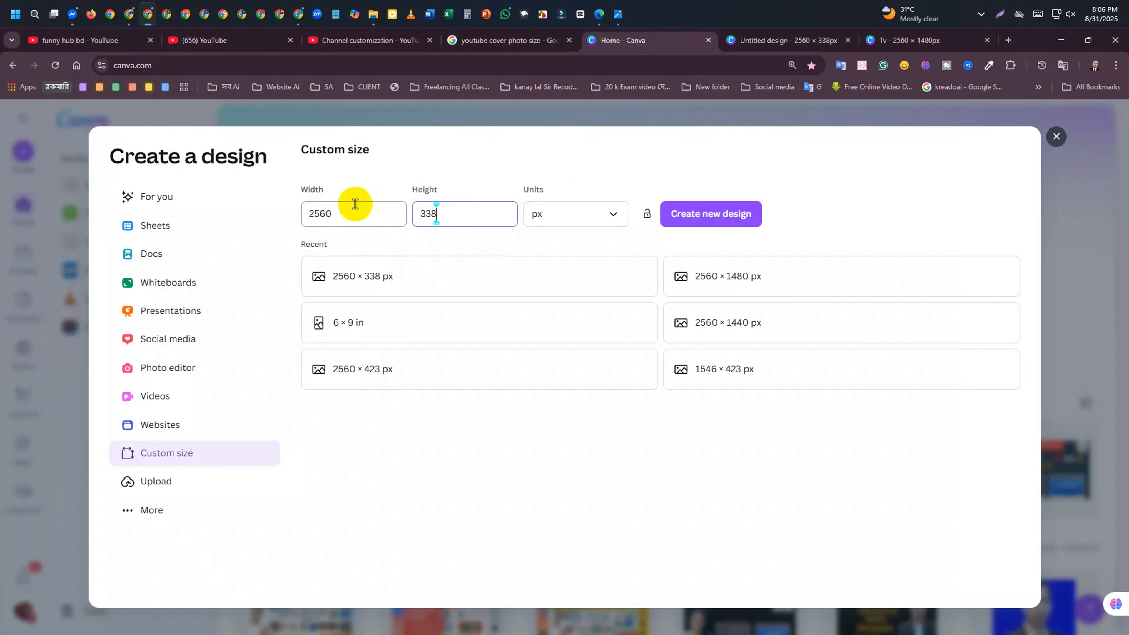
pyautogui.doubleClick(326, 214)
pyautogui.press('BackSpace')
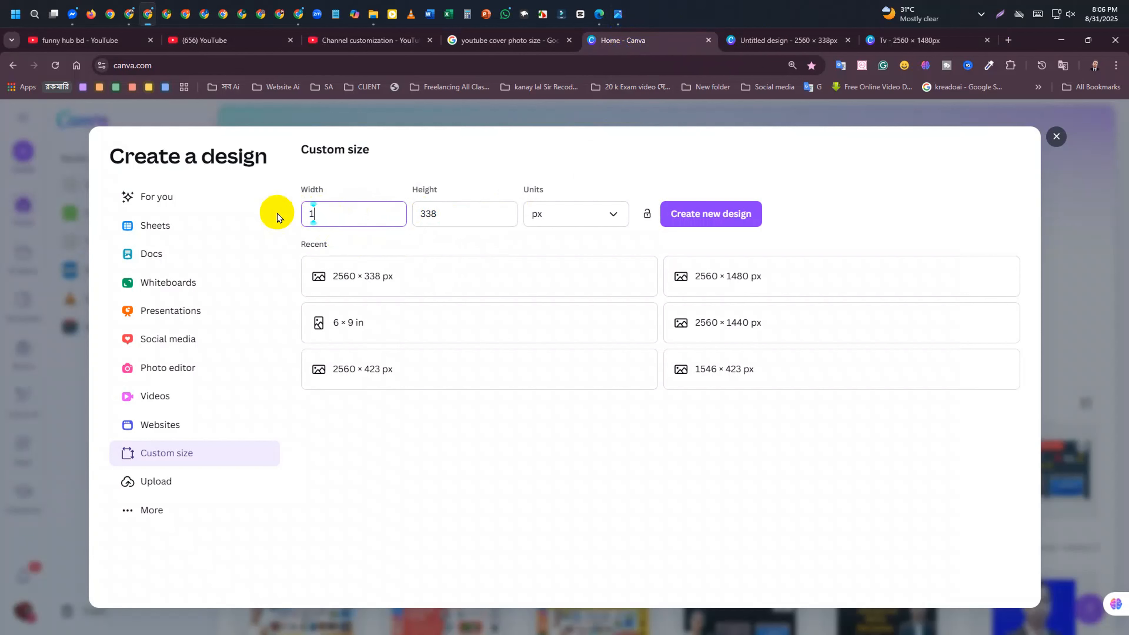
pyautogui.write('1235')
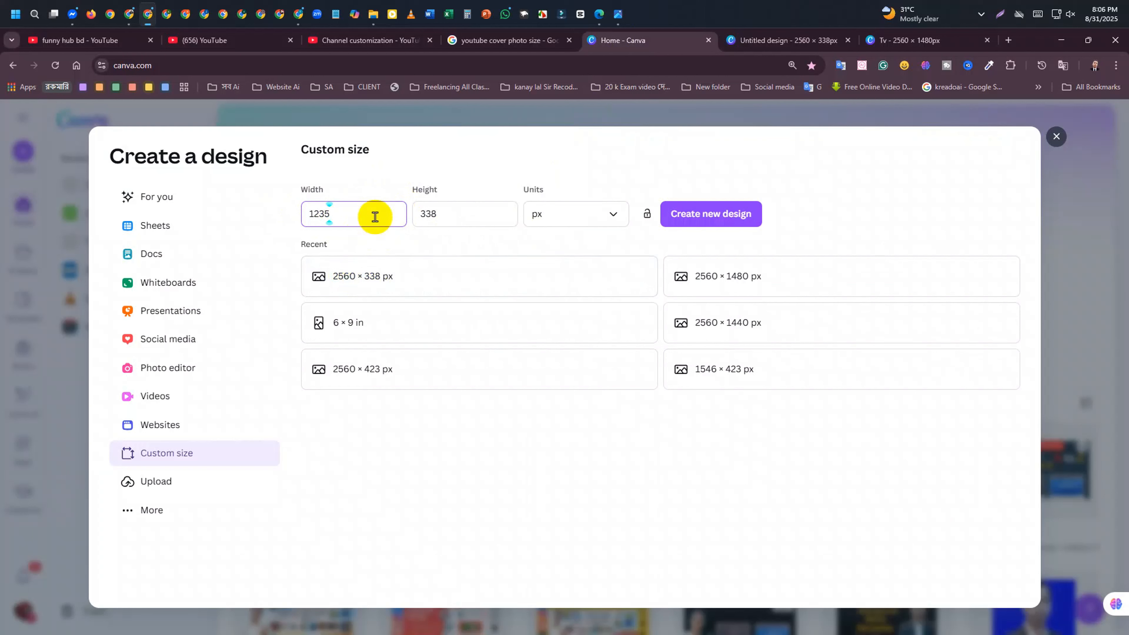
pyautogui.click(374, 232)
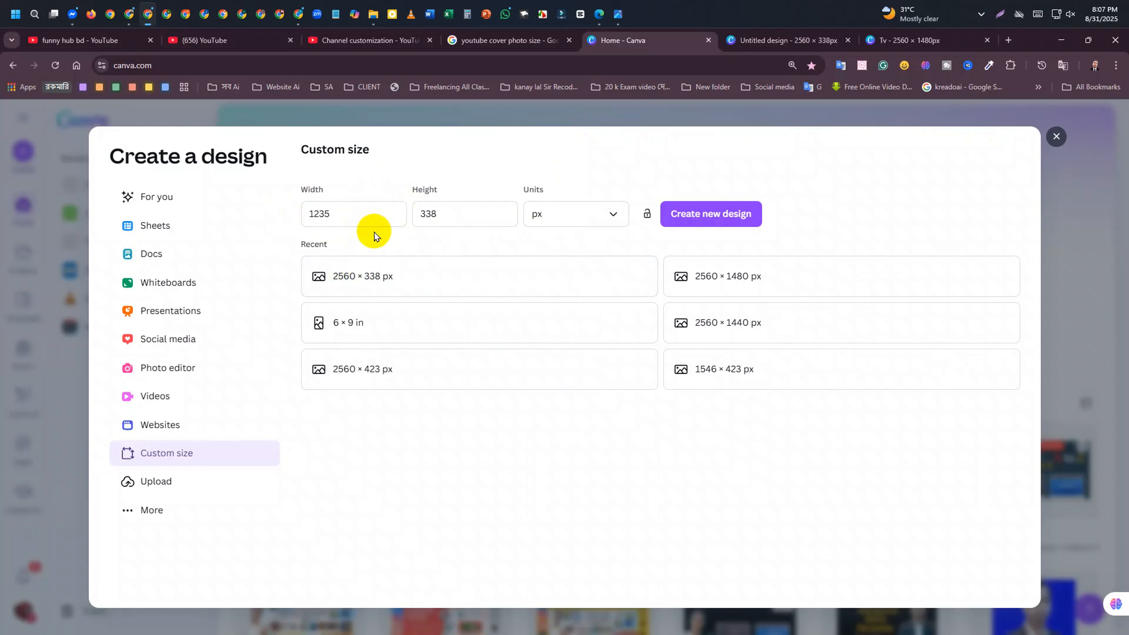
# Examine the TV, desktop and all-devices safe area sizes in YouTube-banner-dimensions.png, reopening it from the desktop, and return to Canva
pyautogui.moveTo(621, 19)
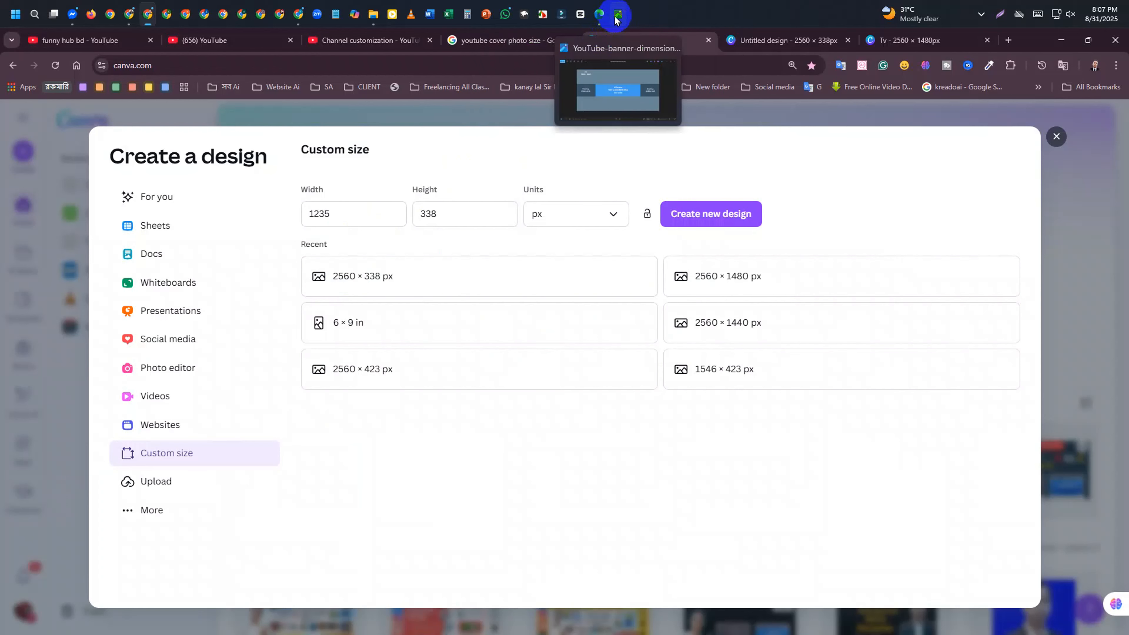
pyautogui.click(617, 18)
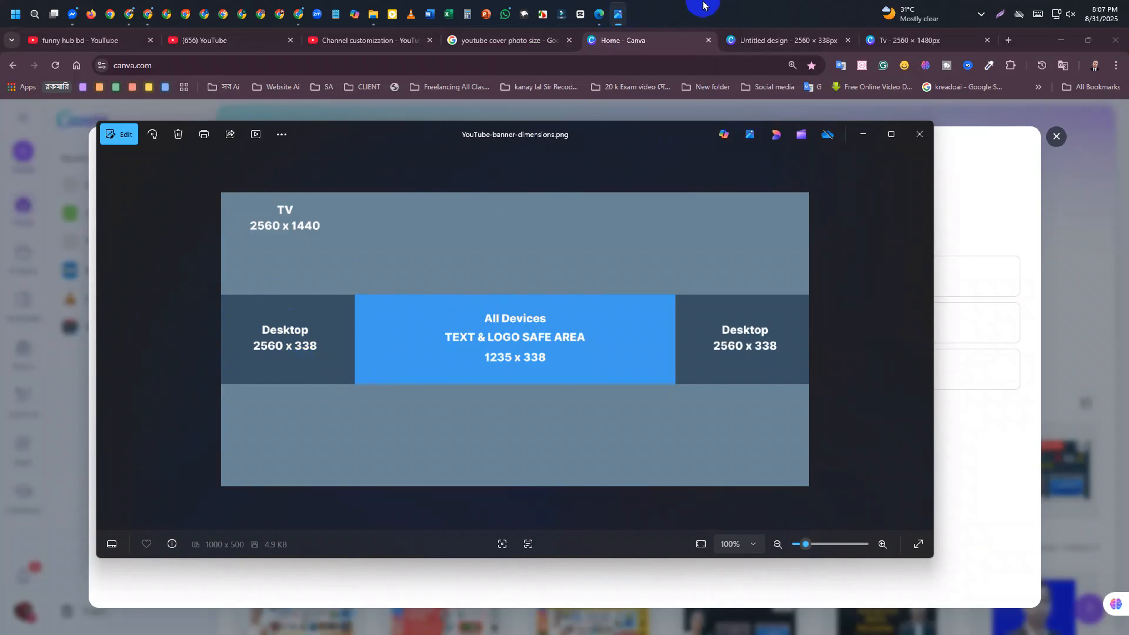
pyautogui.click(617, 15)
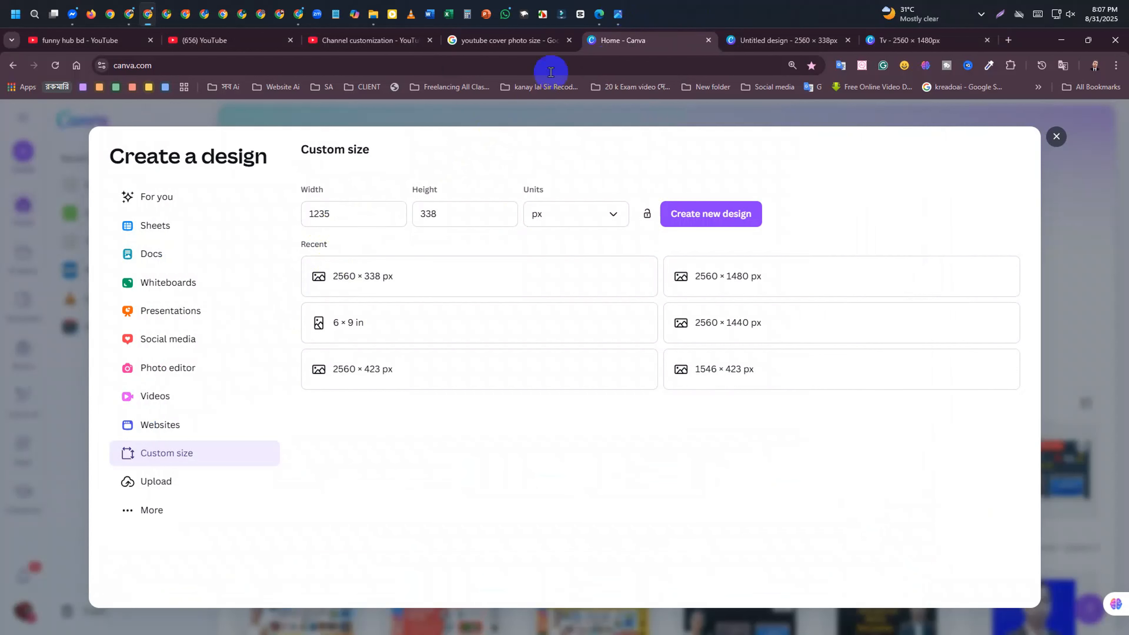
pyautogui.click(616, 14)
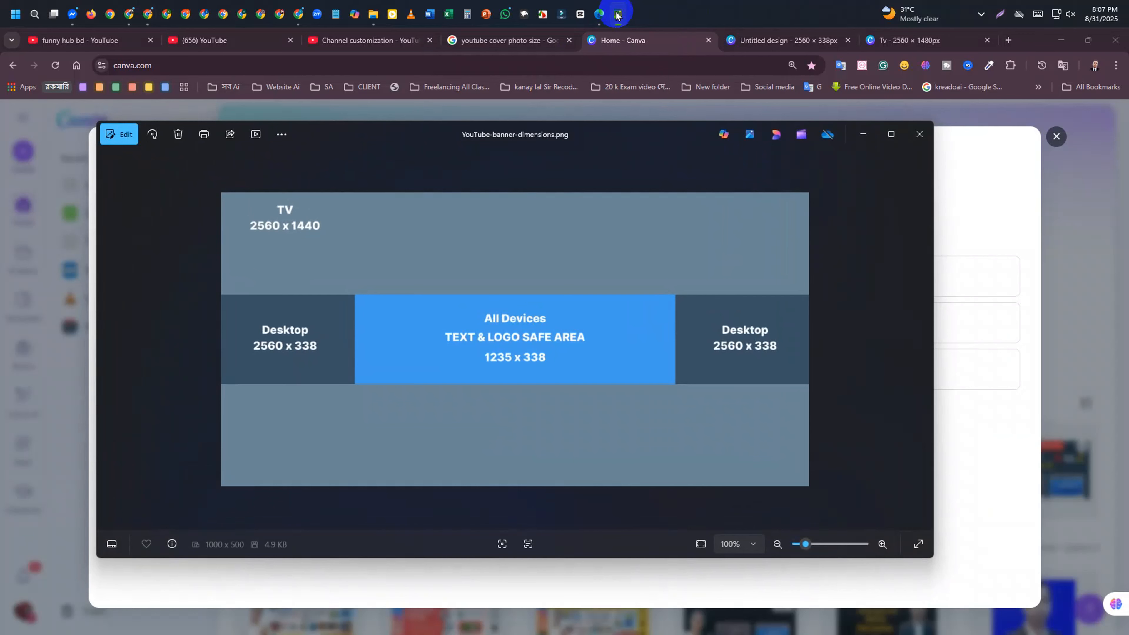
pyautogui.click(616, 14)
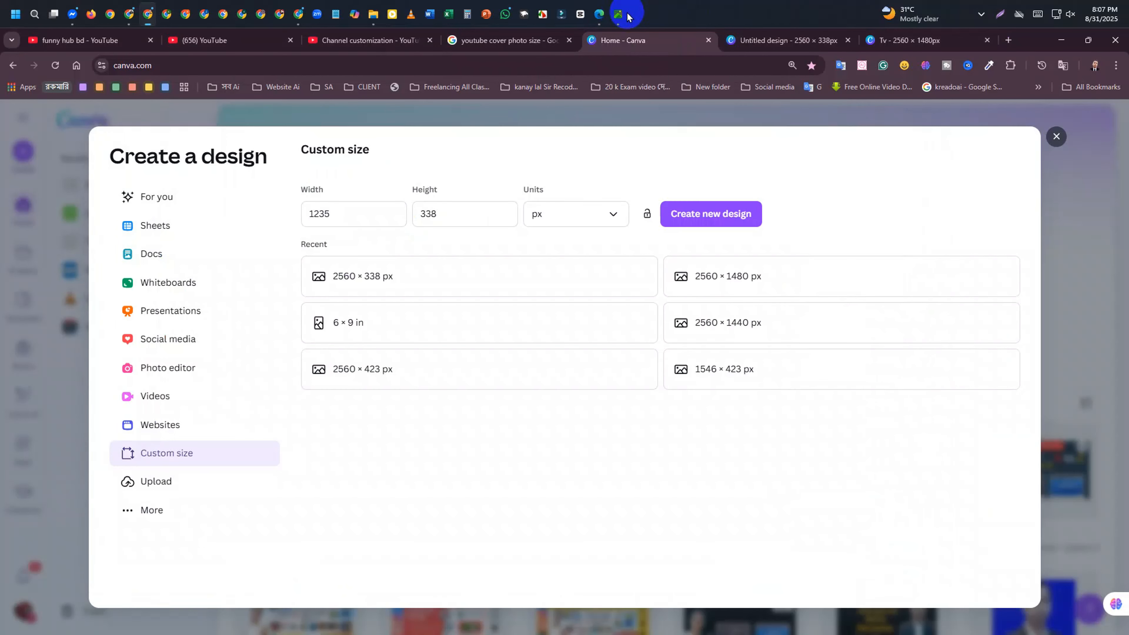
pyautogui.click(618, 14)
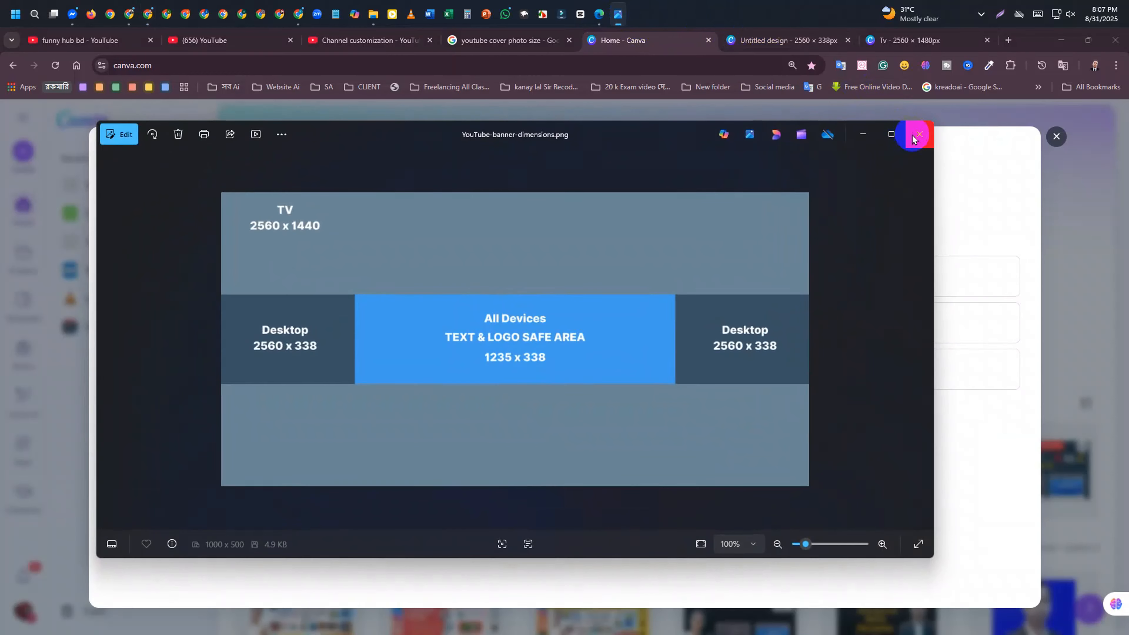
pyautogui.click(914, 135)
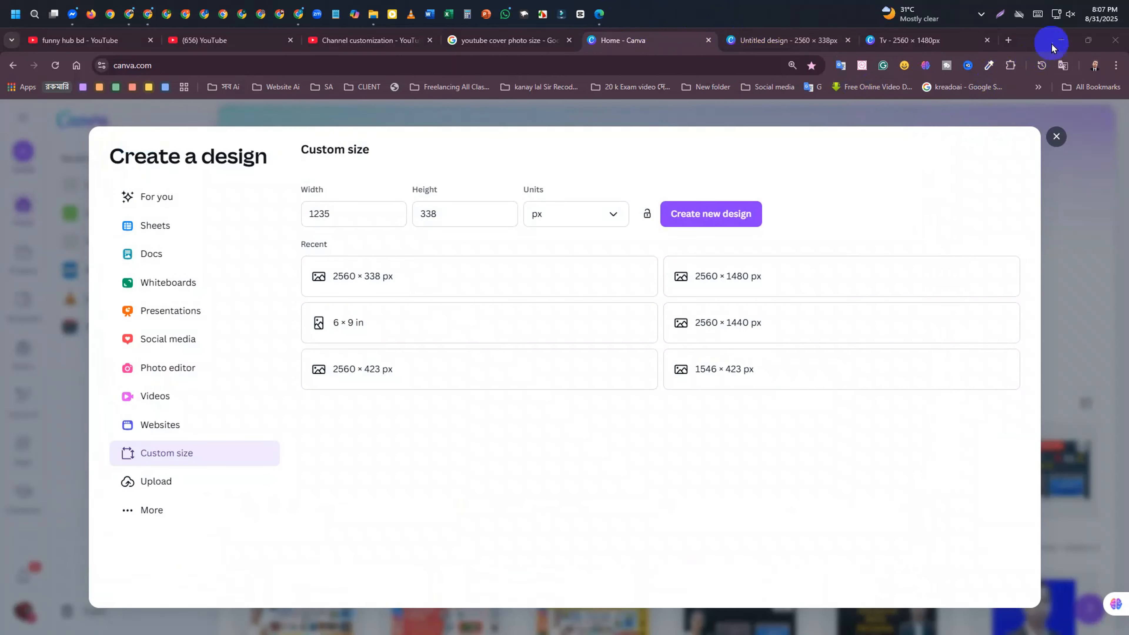
pyautogui.click(1061, 40)
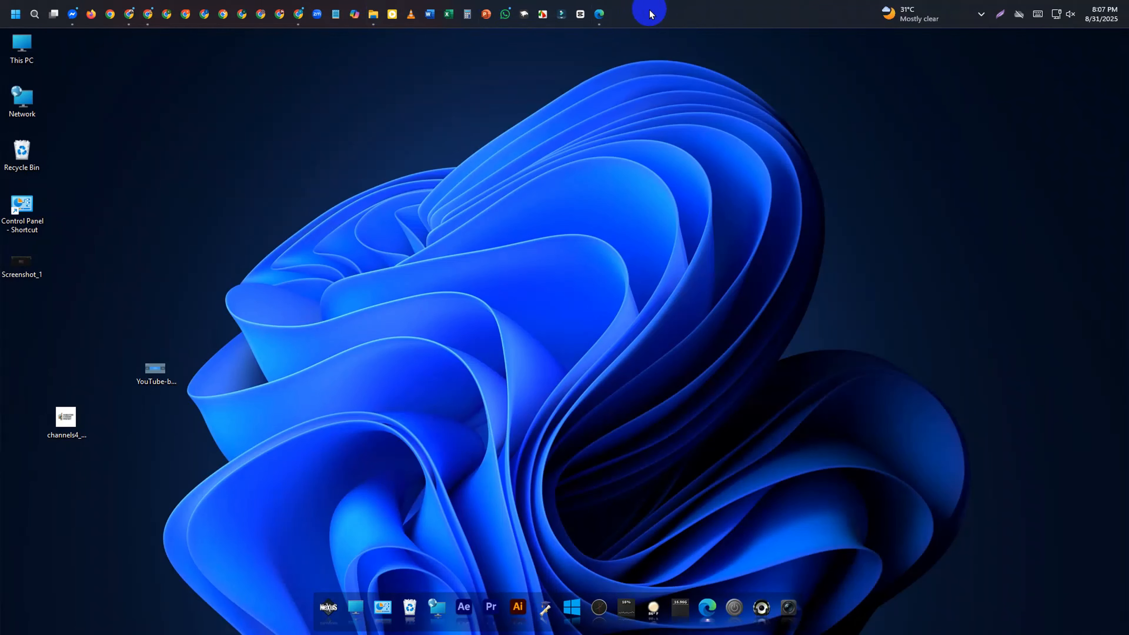
pyautogui.doubleClick(155, 371)
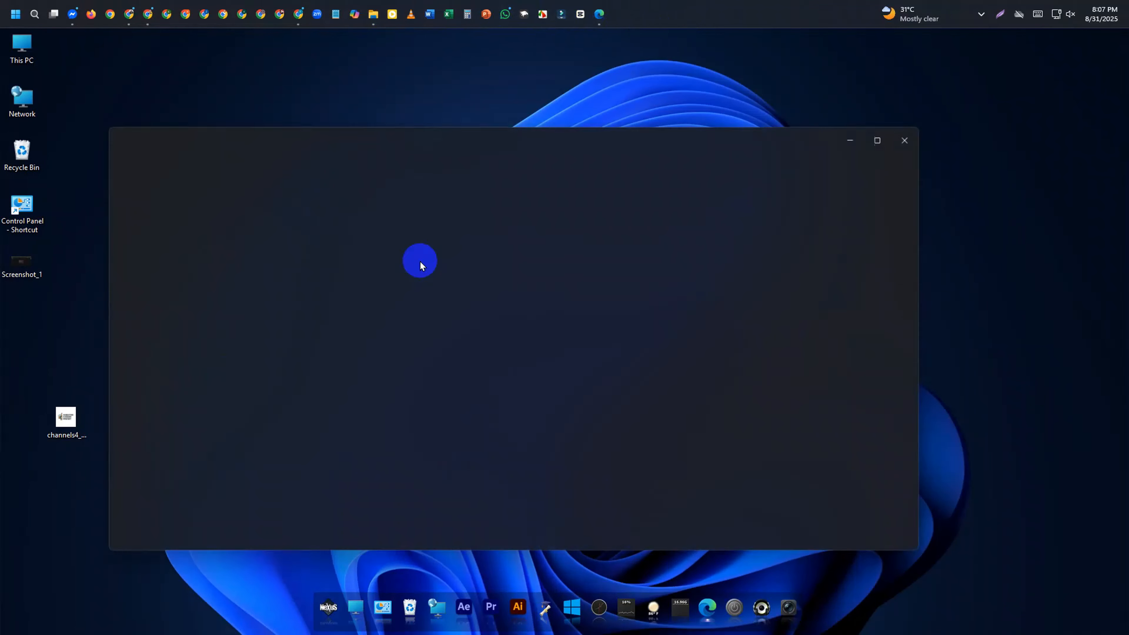
pyautogui.moveTo(618, 23)
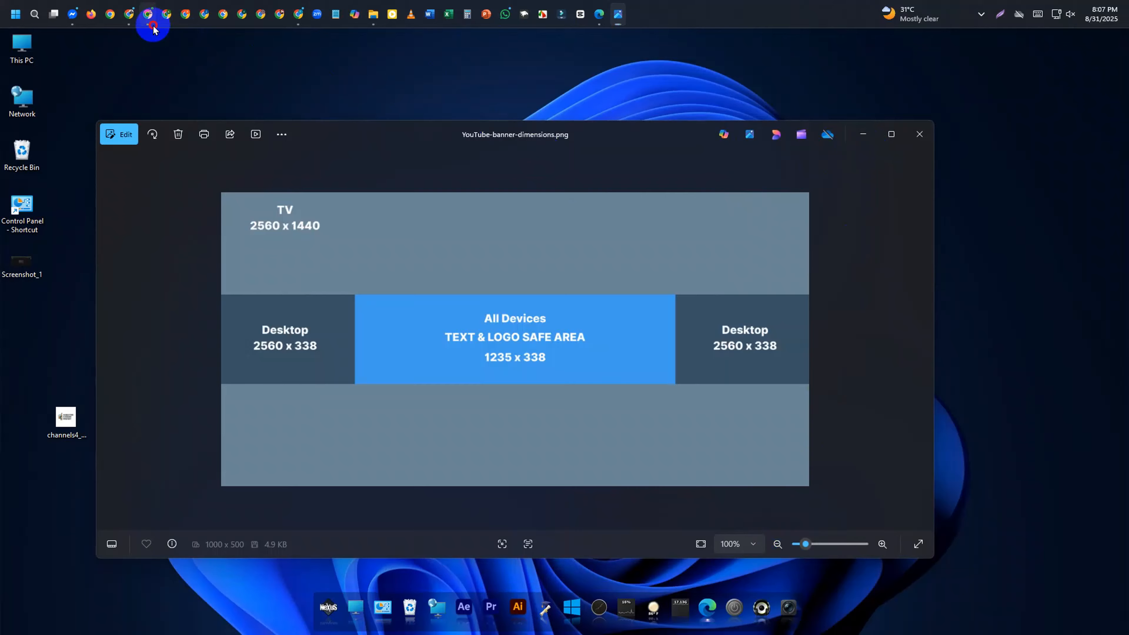
pyautogui.click(147, 13)
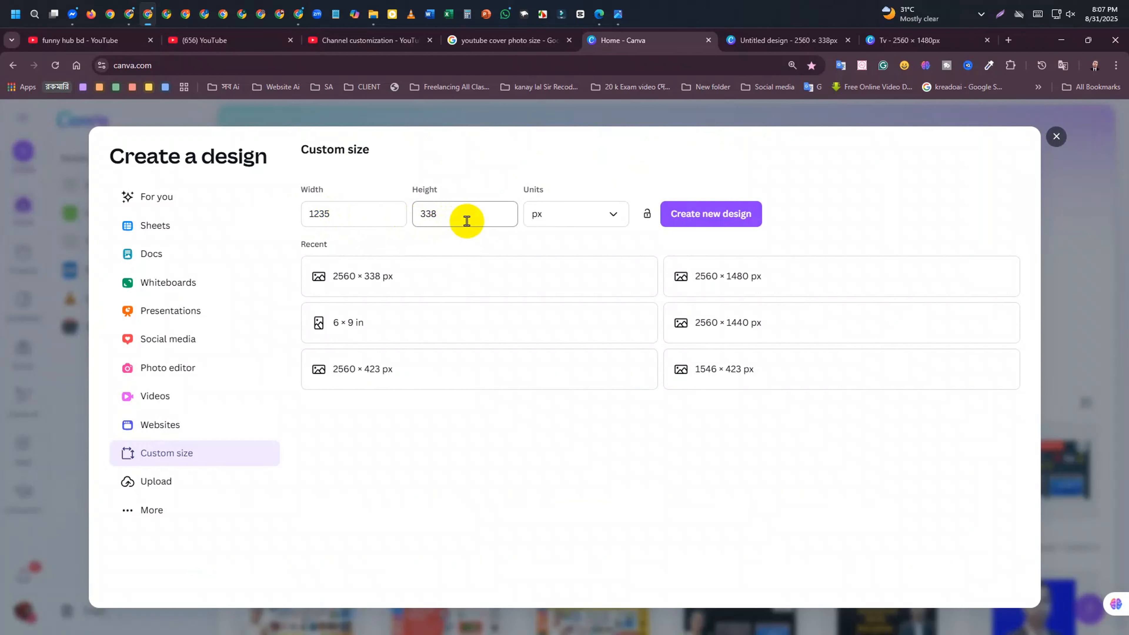
# Create the new 1235 × 338 px design and open the background colour choices for its blank page
pyautogui.click(702, 218)
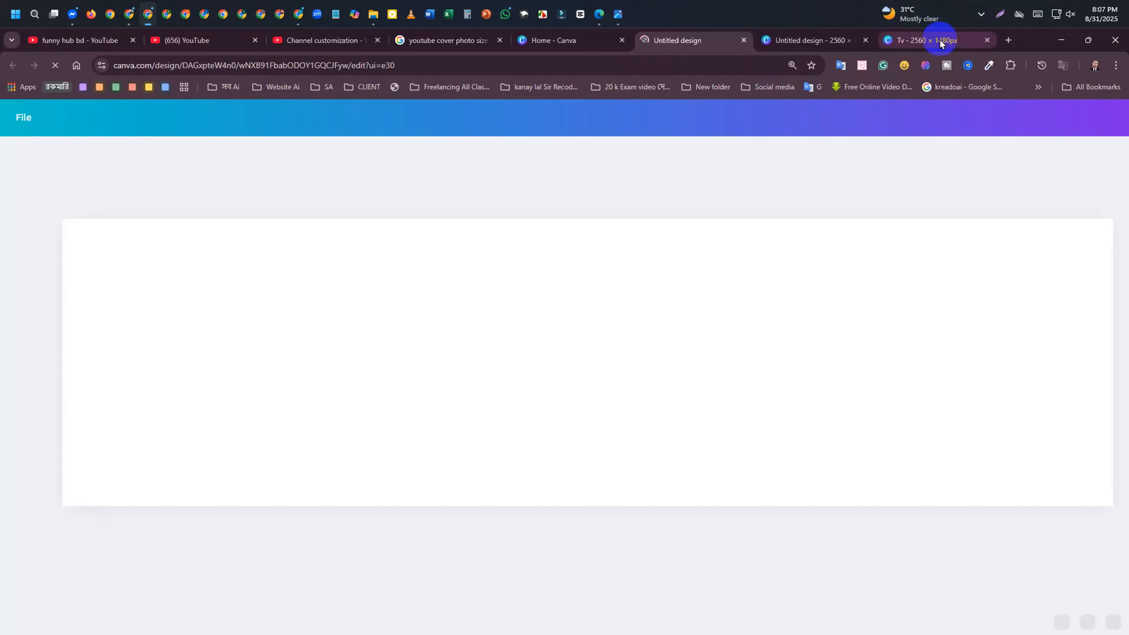
pyautogui.click(938, 40)
pyautogui.click(822, 50)
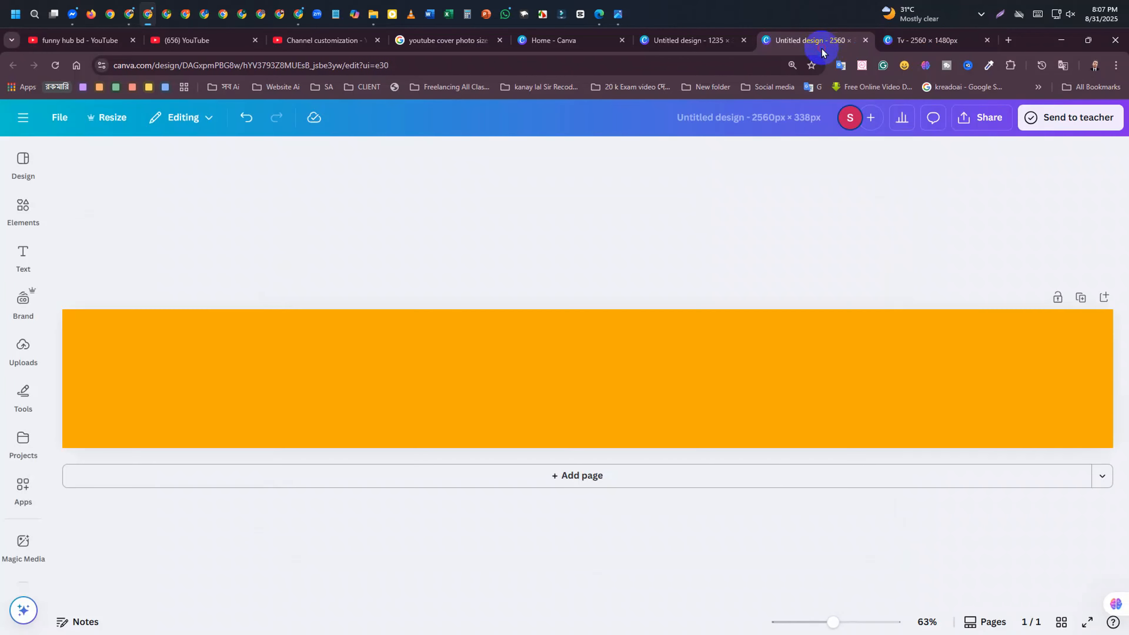
pyautogui.click(690, 42)
pyautogui.click(637, 315)
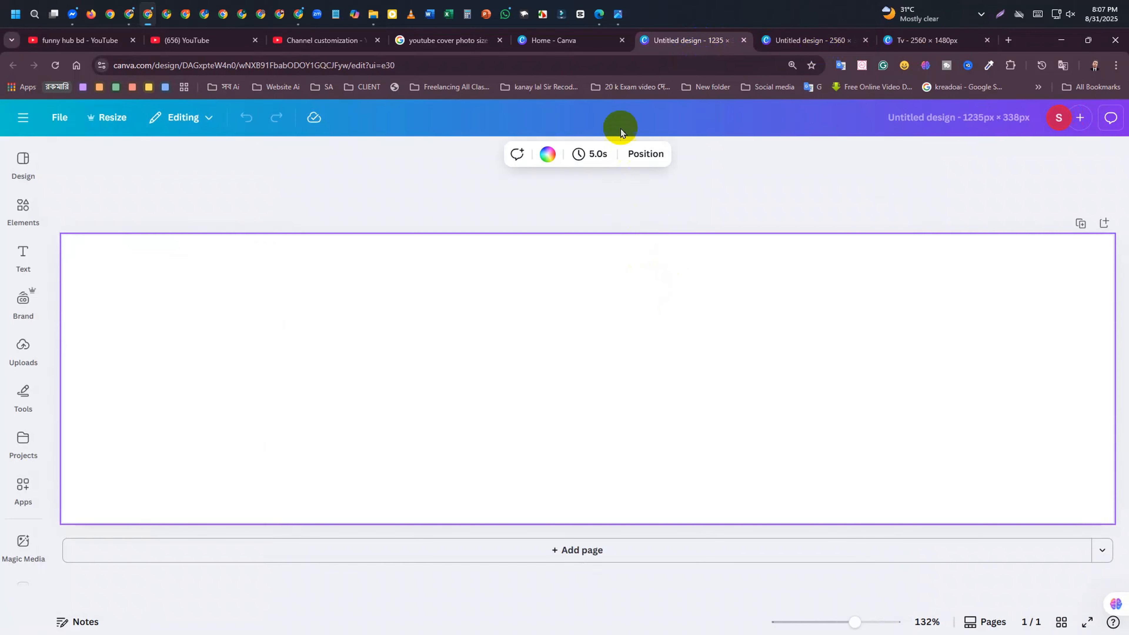
pyautogui.click(558, 154)
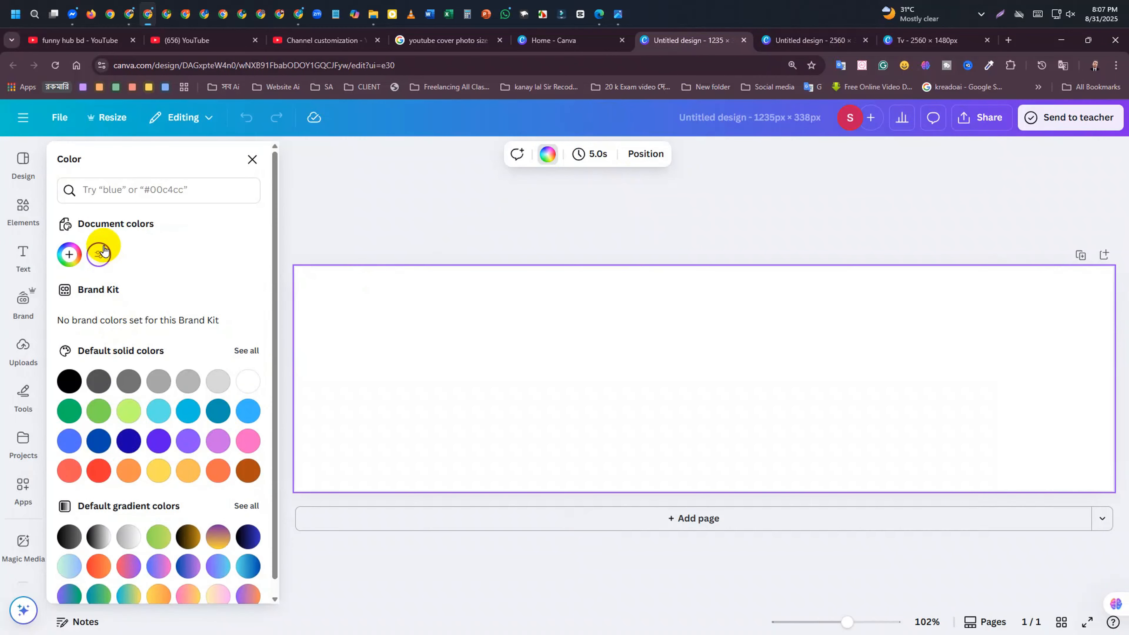
# In the Tv 2560 × 1480 px design, add a square shape and move it beside the Tv text near the page's upper left
pyautogui.click(965, 44)
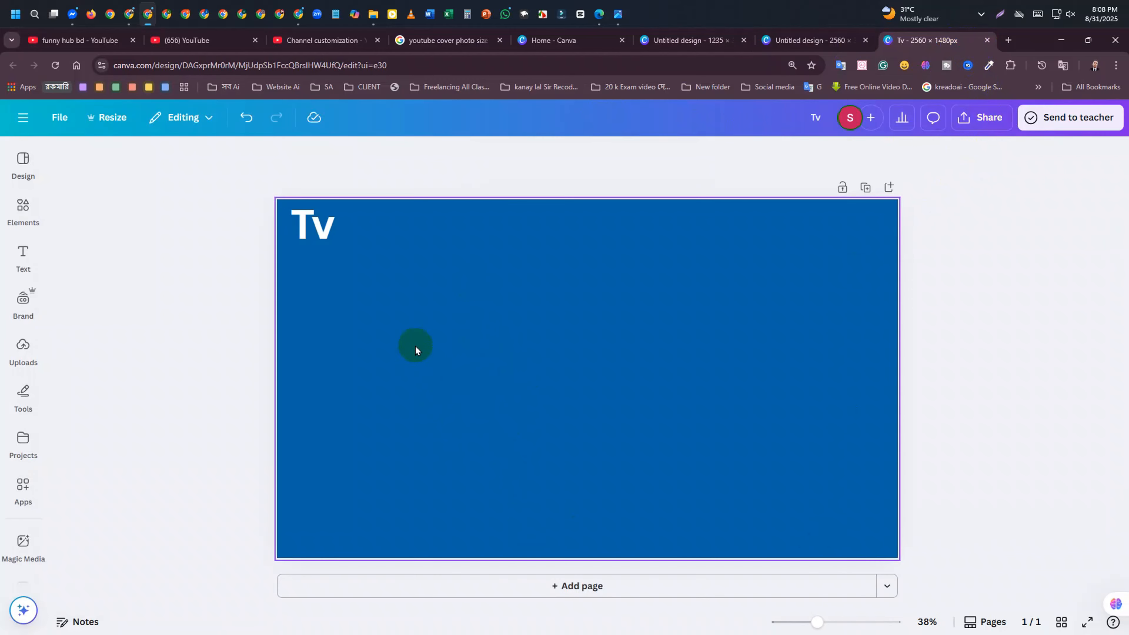
pyautogui.click(451, 335)
pyautogui.moveTo(434, 448); pyautogui.dragTo(434, 452)
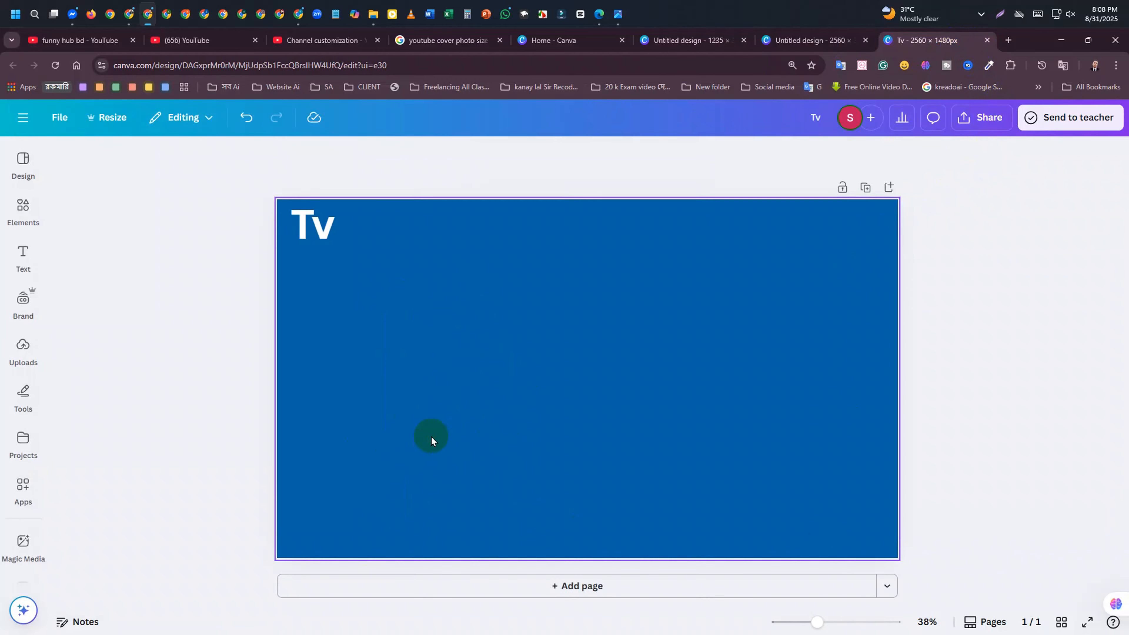
pyautogui.click(319, 229)
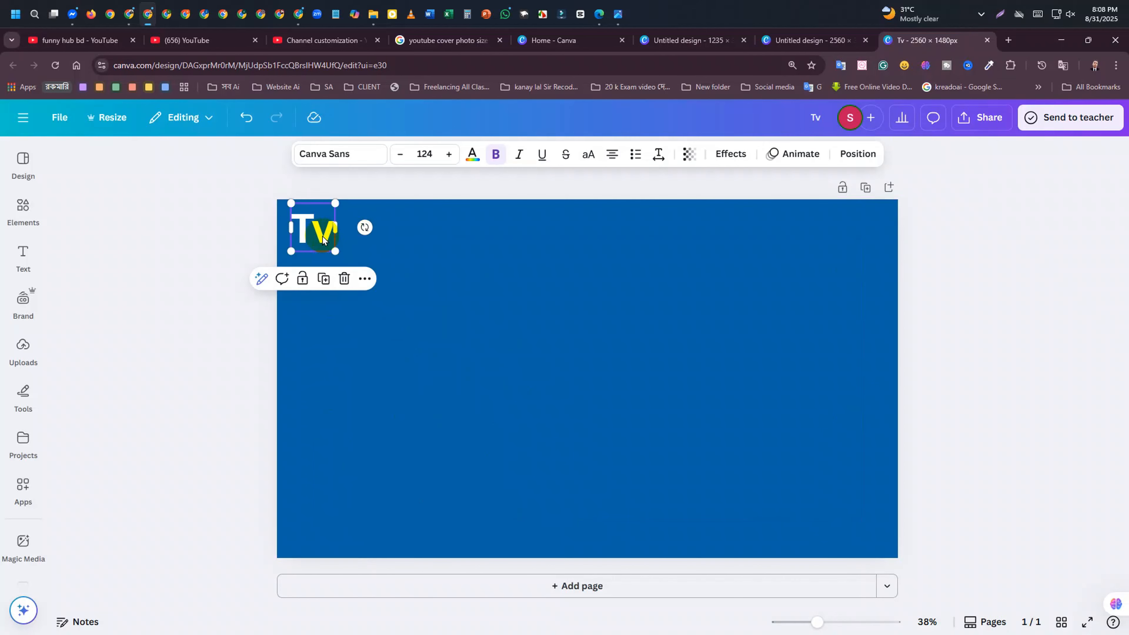
pyautogui.click(410, 254)
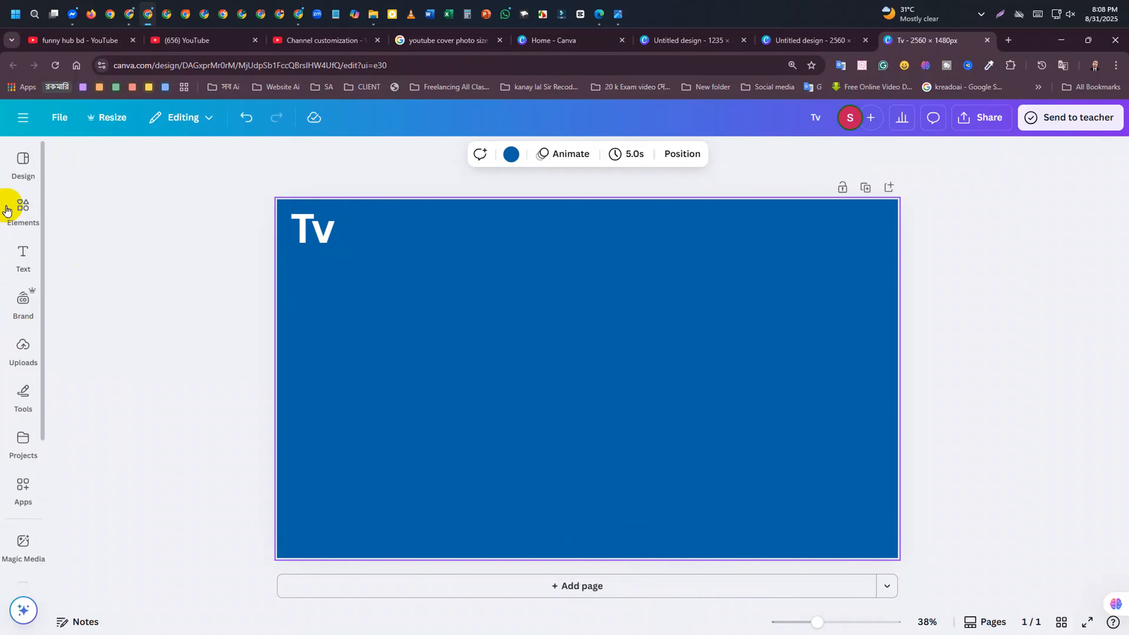
pyautogui.click(26, 218)
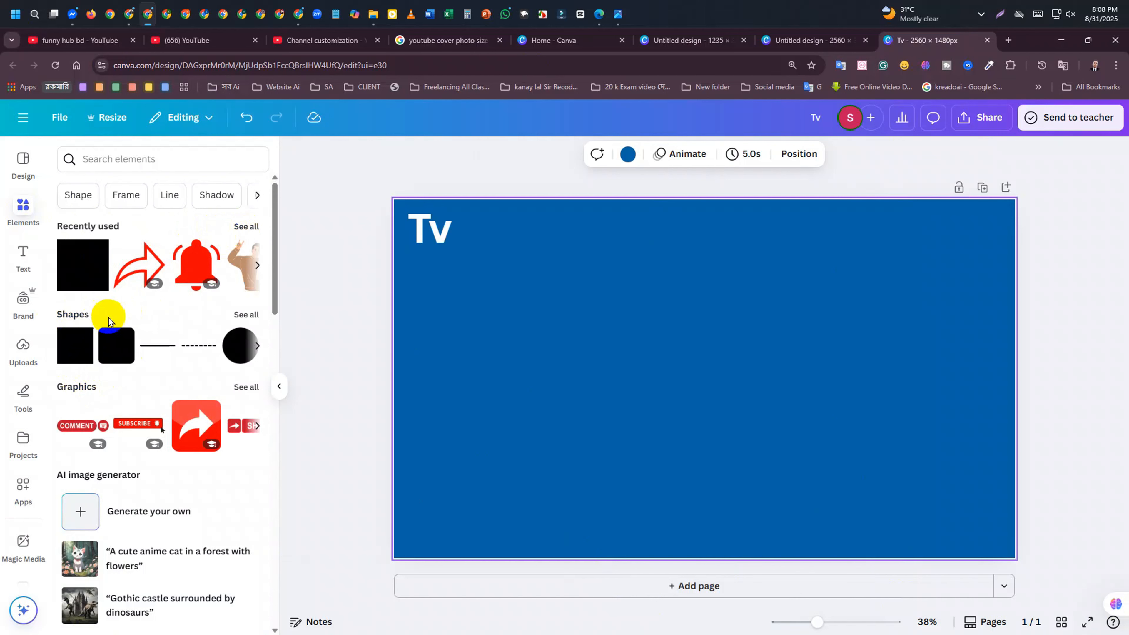
pyautogui.click(245, 316)
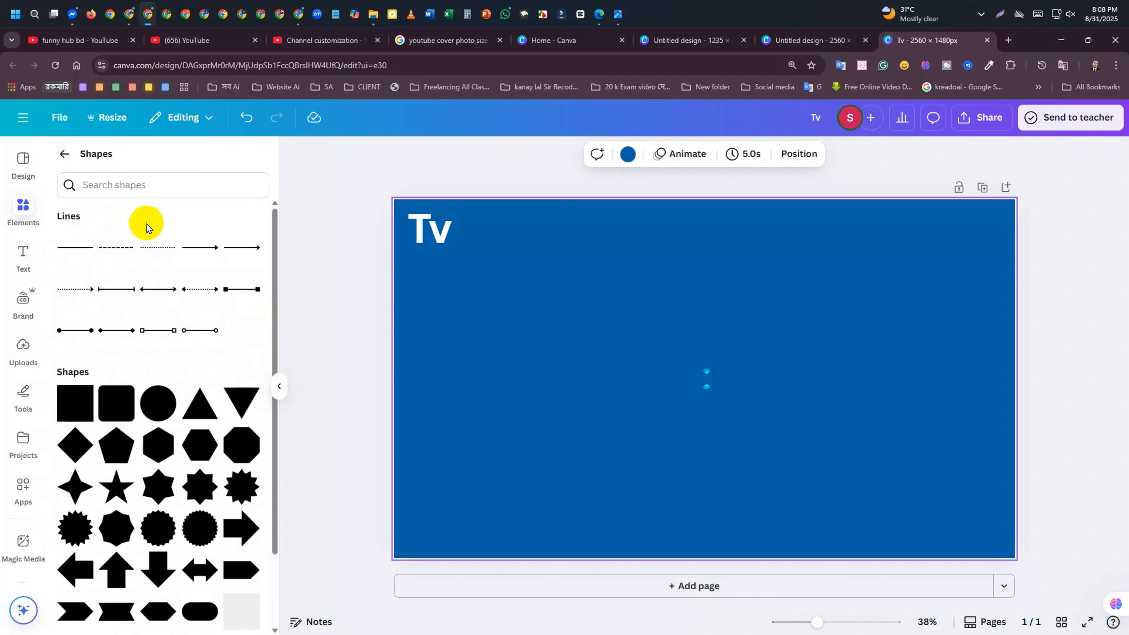
pyautogui.scroll(-3, 147, 228)
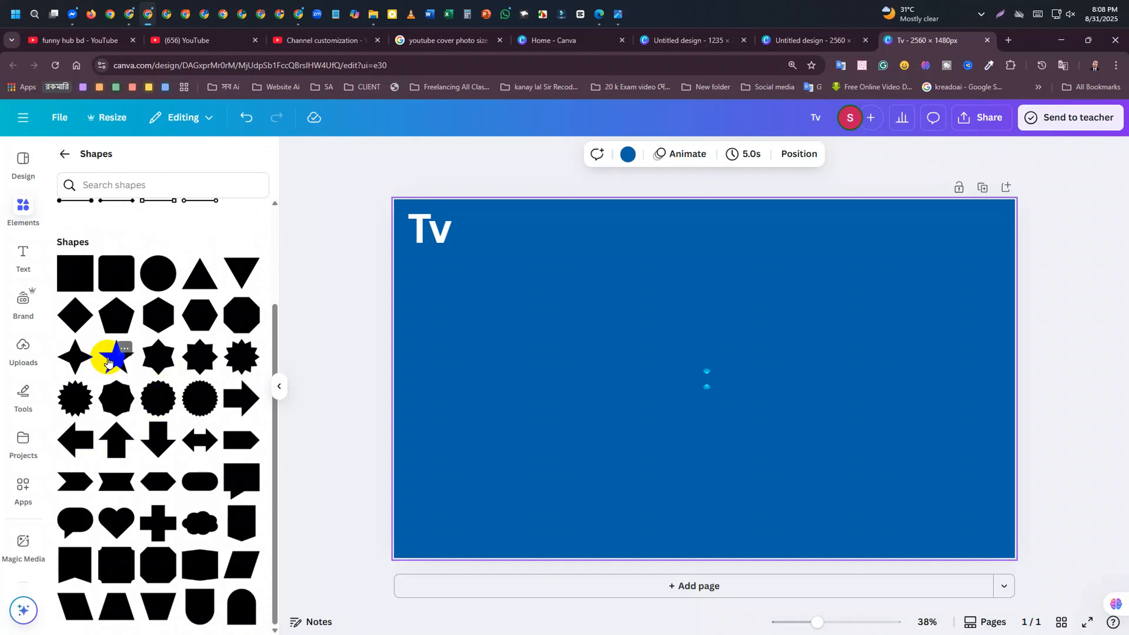
pyautogui.click(66, 277)
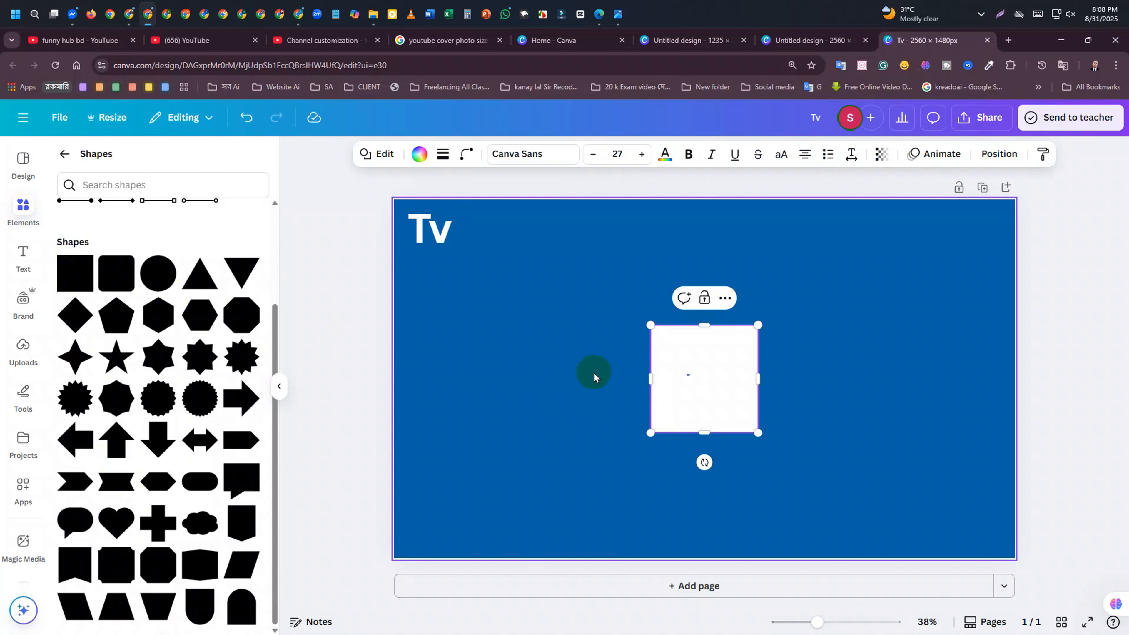
pyautogui.moveTo(685, 360); pyautogui.dragTo(510, 281)
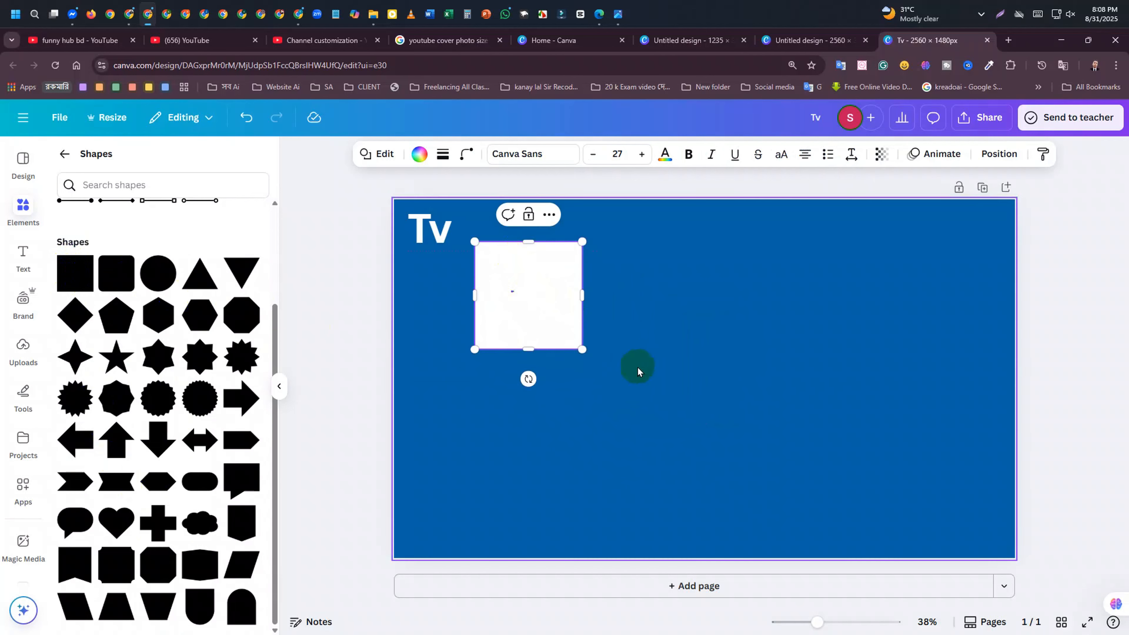
# Change the Tv design's page background colour to white
pyautogui.click(663, 280)
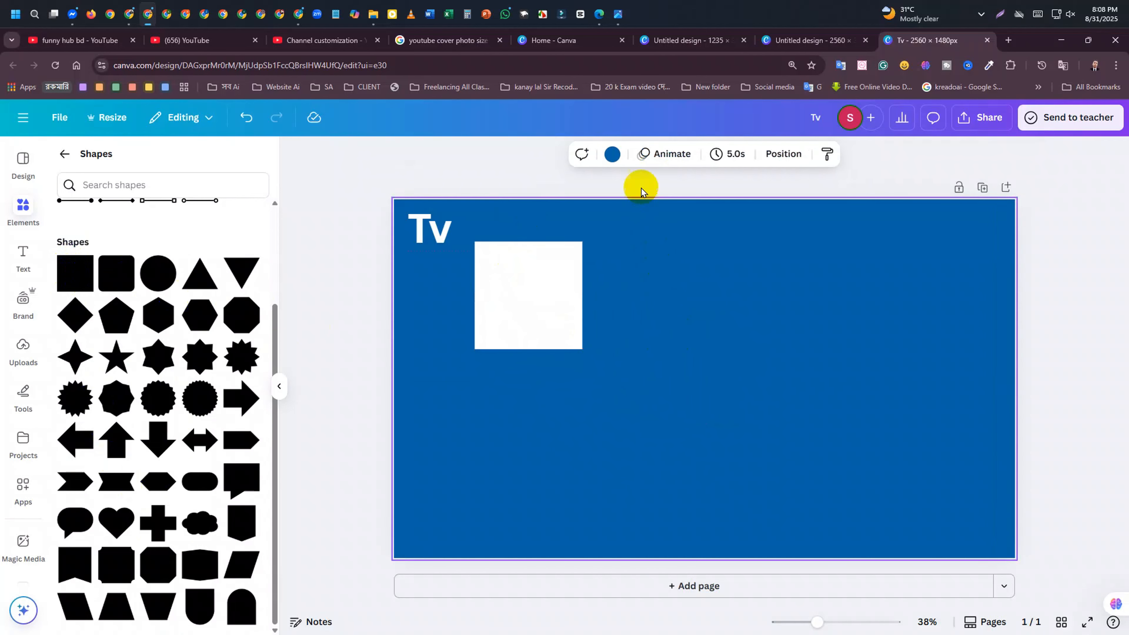
pyautogui.click(613, 154)
pyautogui.click(255, 379)
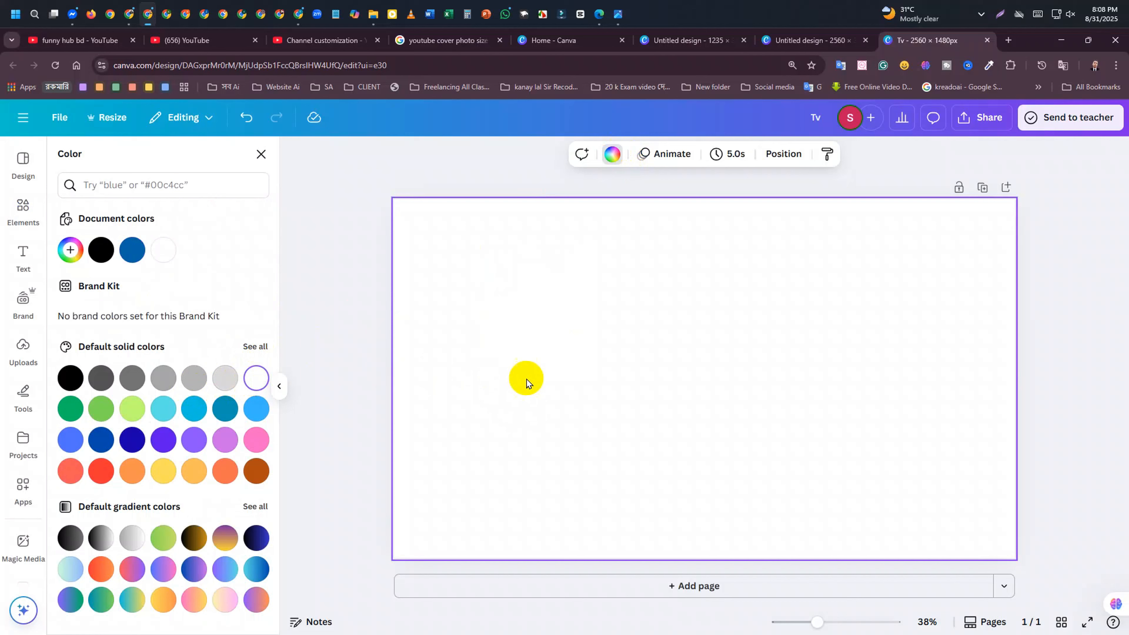
# Move the square close to the page centre and fill it with the light turquoise default solid colour
pyautogui.click(542, 299)
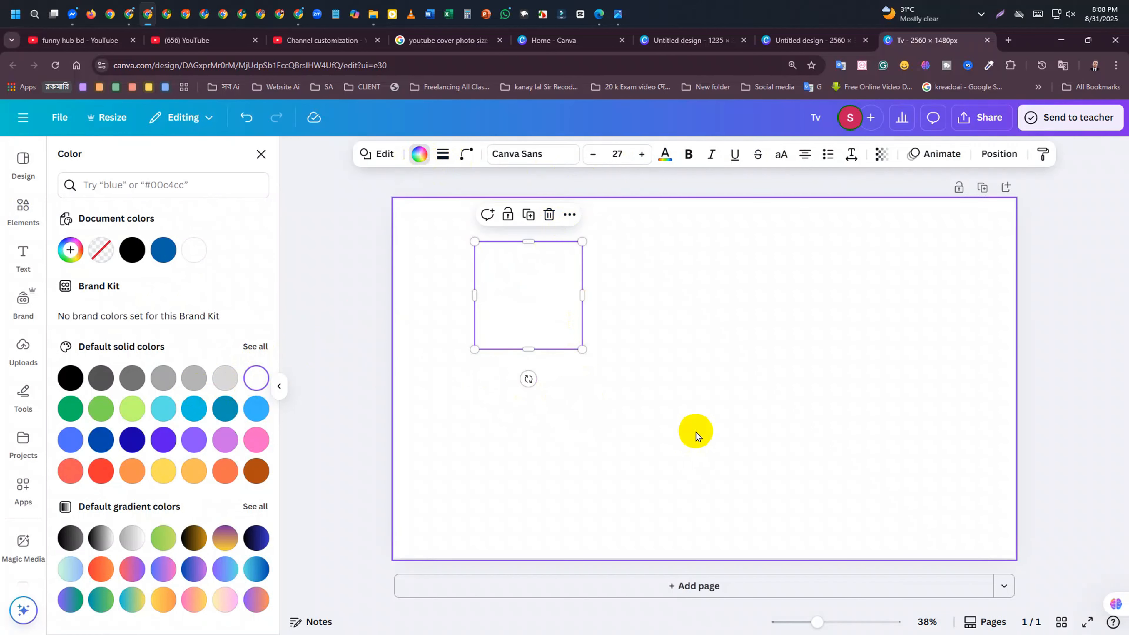
pyautogui.click(692, 434)
pyautogui.moveTo(549, 297); pyautogui.dragTo(649, 361)
pyautogui.click(171, 408)
pyautogui.click(600, 418)
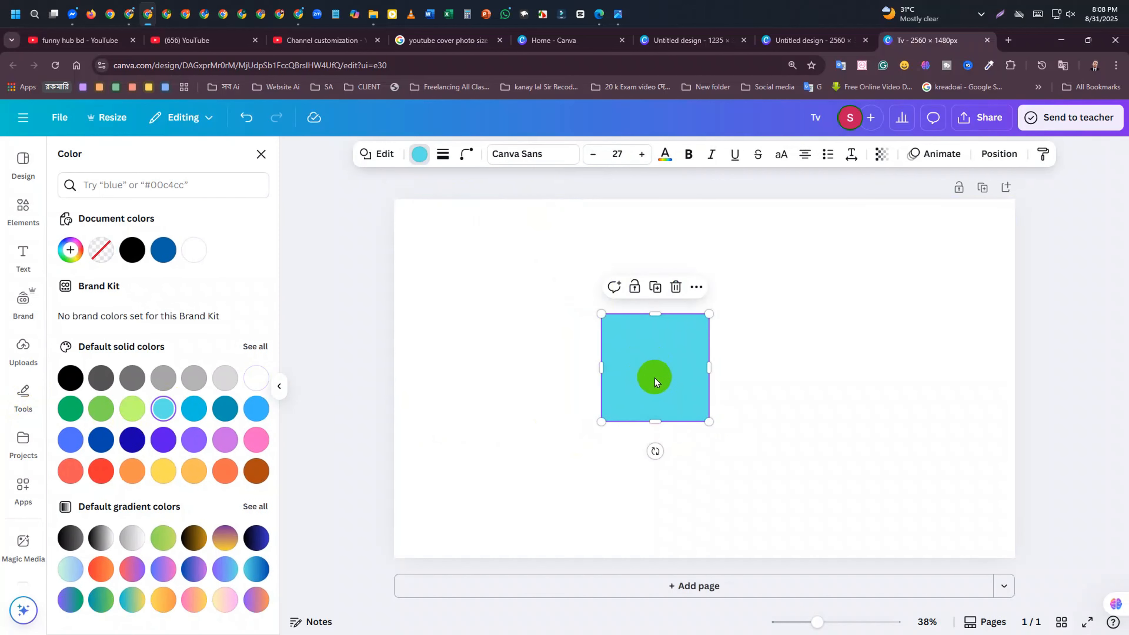
pyautogui.click(647, 429)
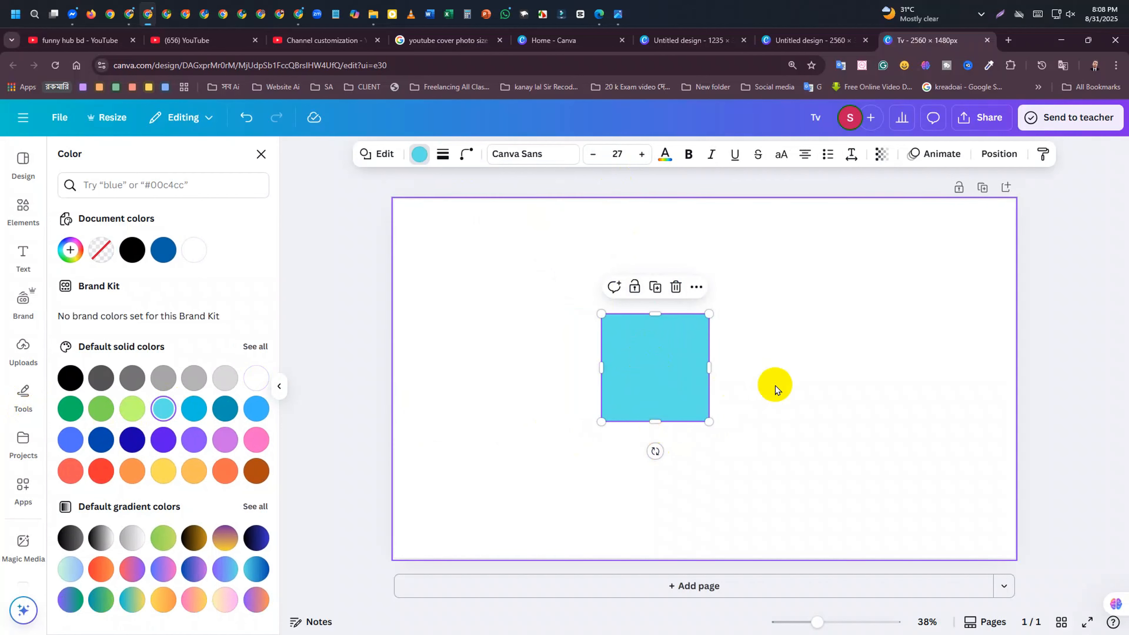
# Nudge the turquoise square slightly down and to the right on the Tv page
pyautogui.click(641, 376)
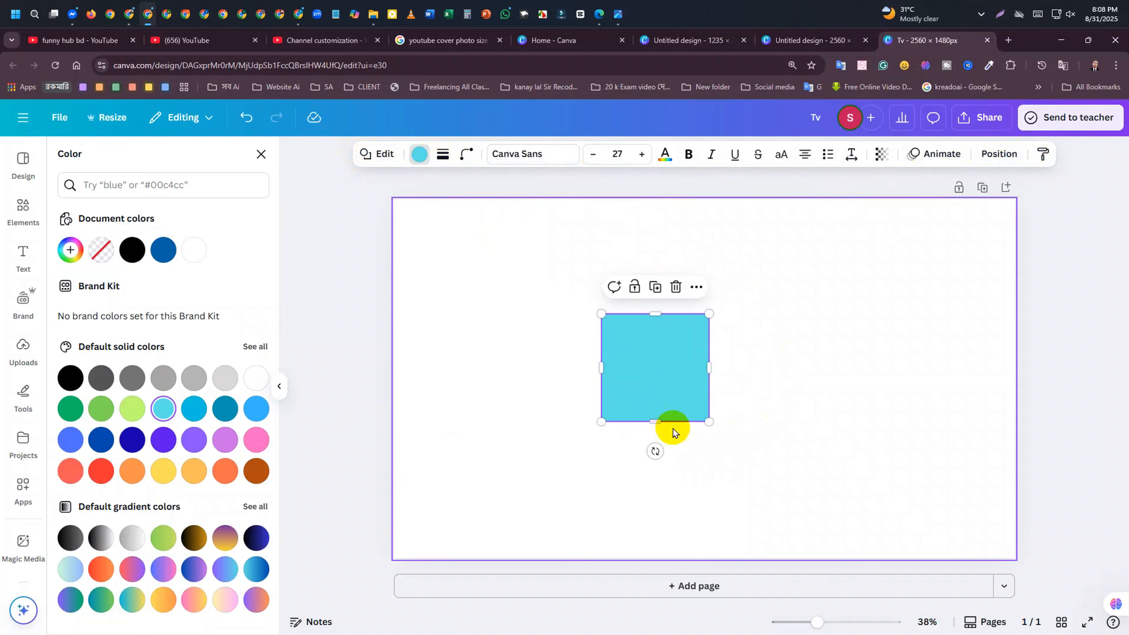
pyautogui.click(668, 379)
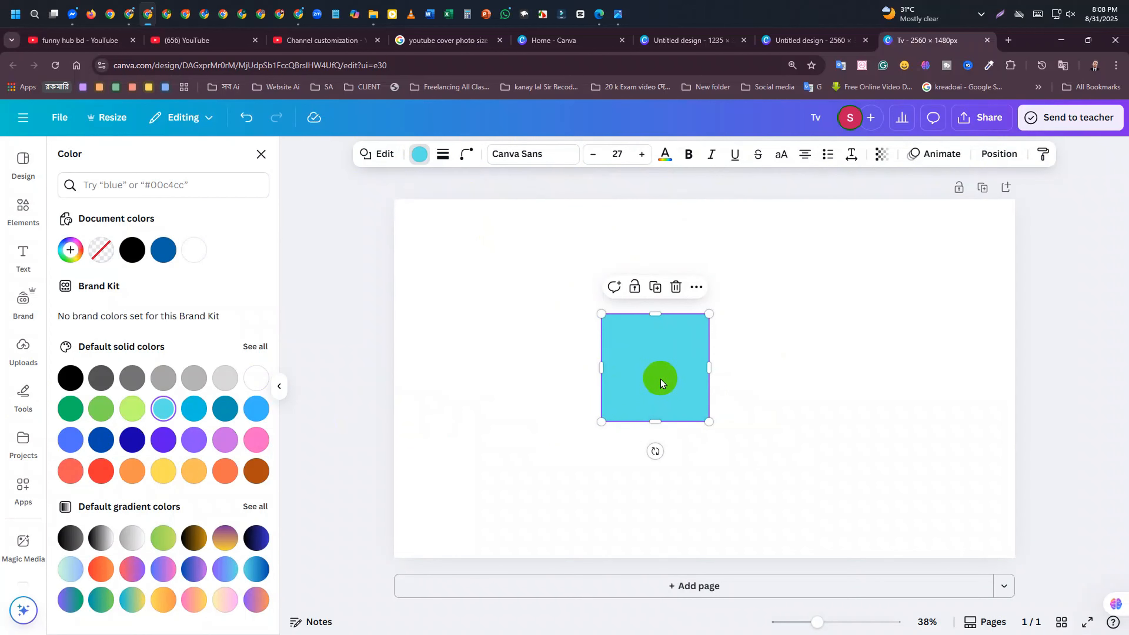
pyautogui.moveTo(660, 382)
pyautogui.mouseDown()
pyautogui.moveTo(645, 398)
pyautogui.moveTo(617, 398)
pyautogui.moveTo(628, 373)
pyautogui.moveTo(672, 381)
pyautogui.mouseUp()
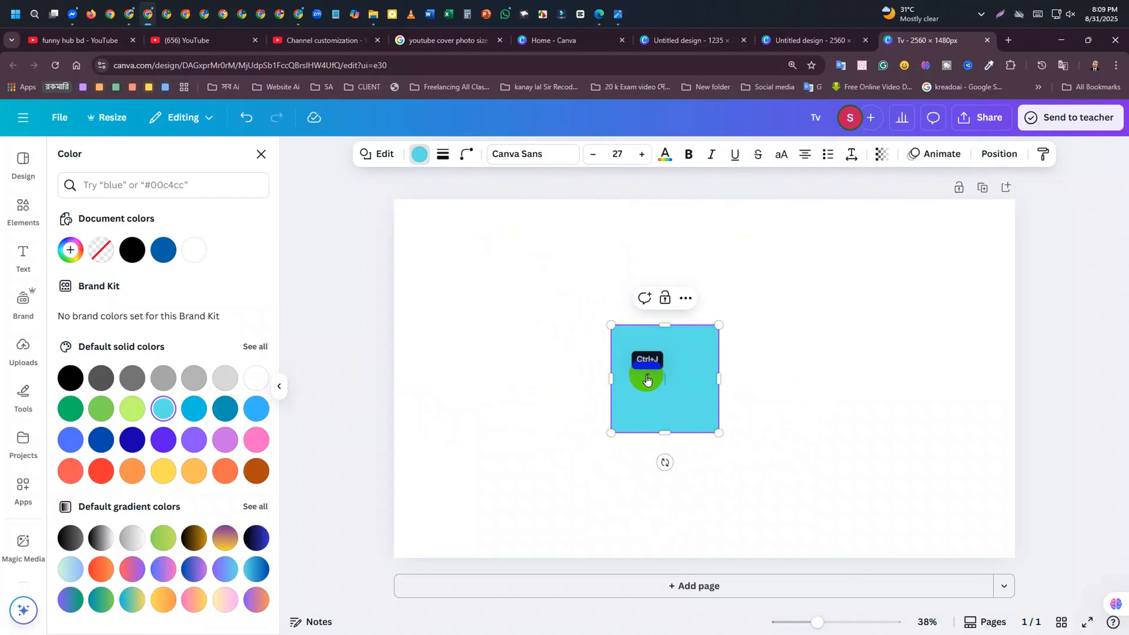
pyautogui.click(605, 406)
pyautogui.click(620, 352)
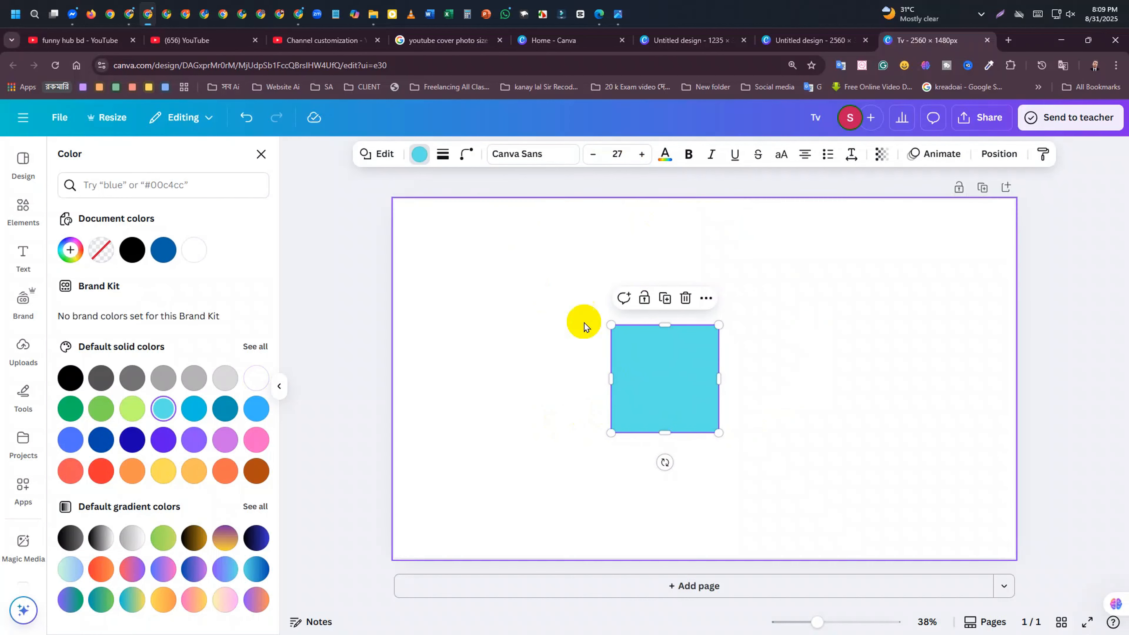
# Recolour the square near the page centre with a custom bright cyan
pyautogui.click(419, 156)
pyautogui.click(418, 155)
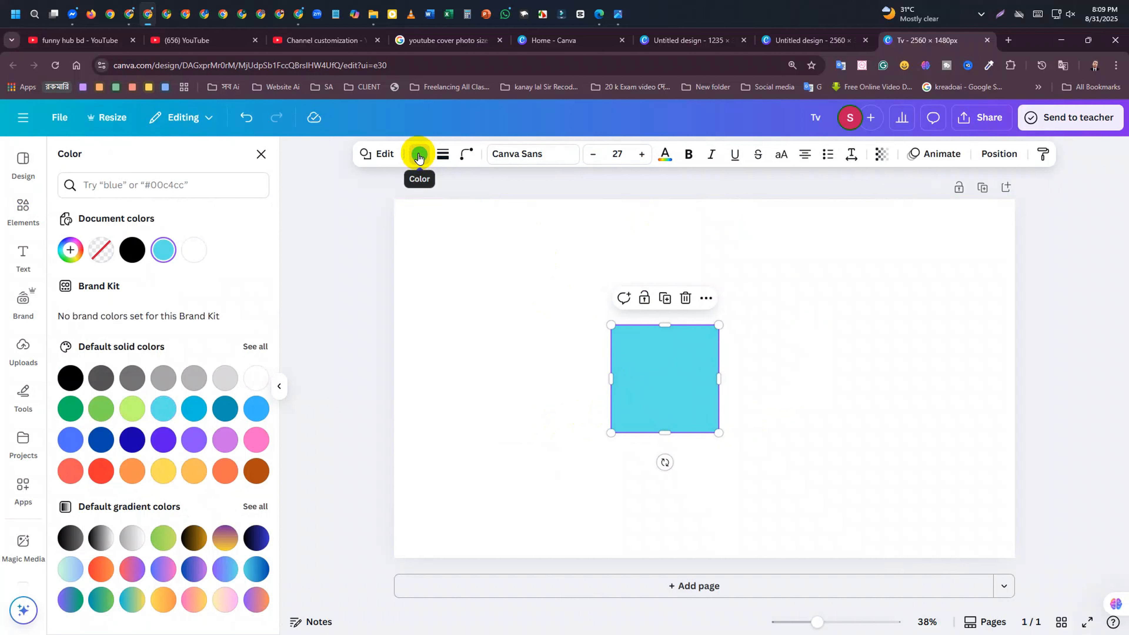
pyautogui.click(125, 266)
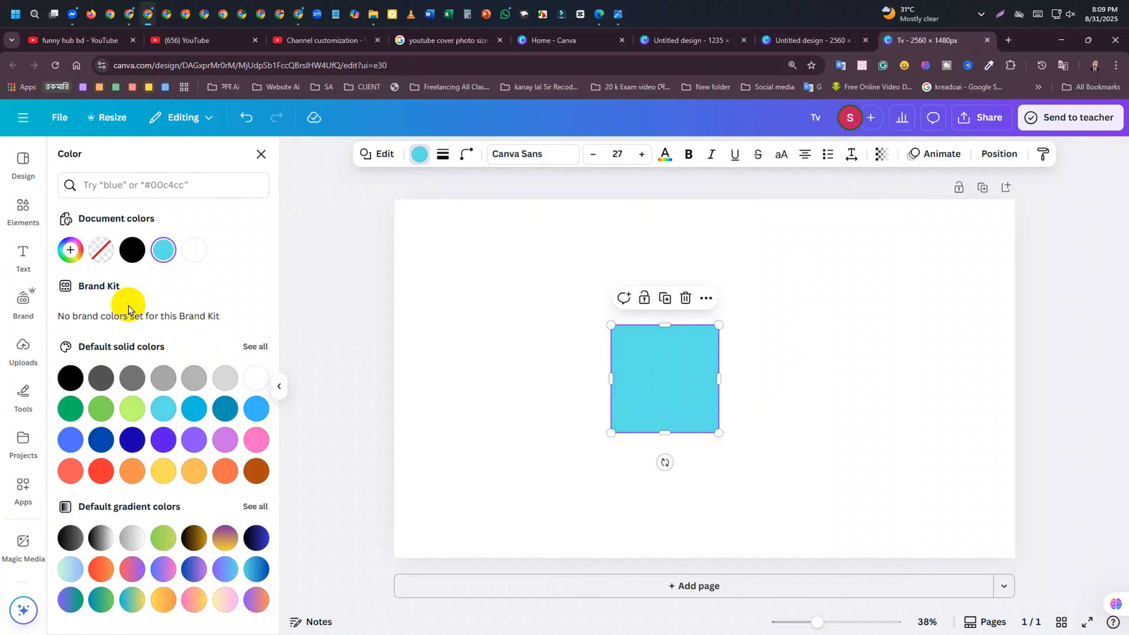
pyautogui.click(70, 250)
pyautogui.moveTo(171, 323); pyautogui.dragTo(365, 300)
pyautogui.click(575, 398)
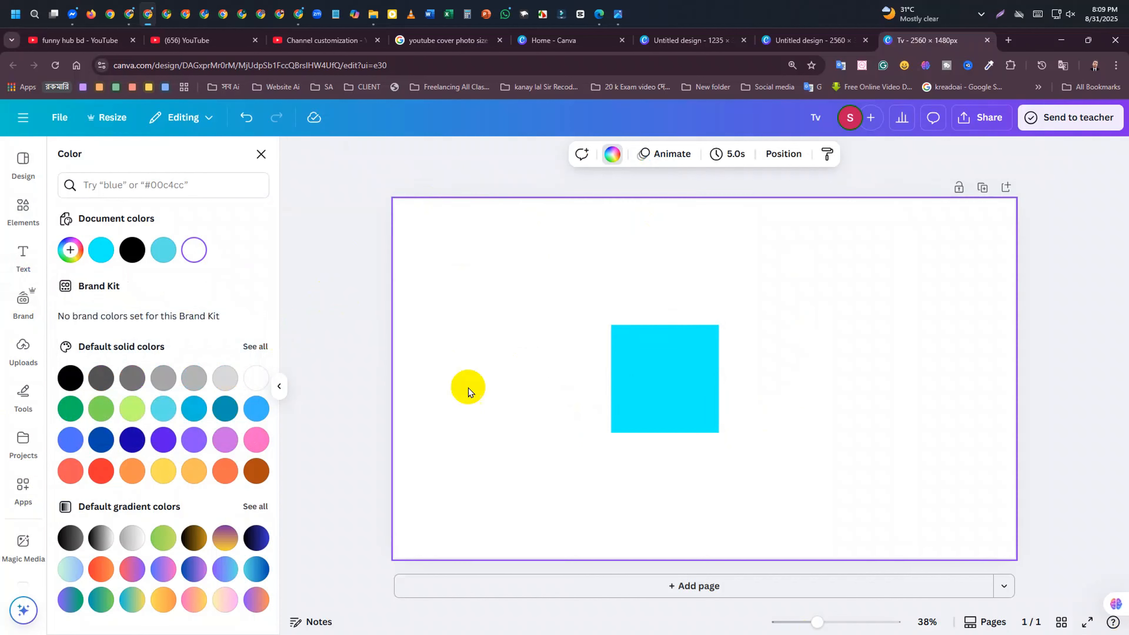
# Change the Tv design's page background to a custom dark blue
pyautogui.click(612, 151)
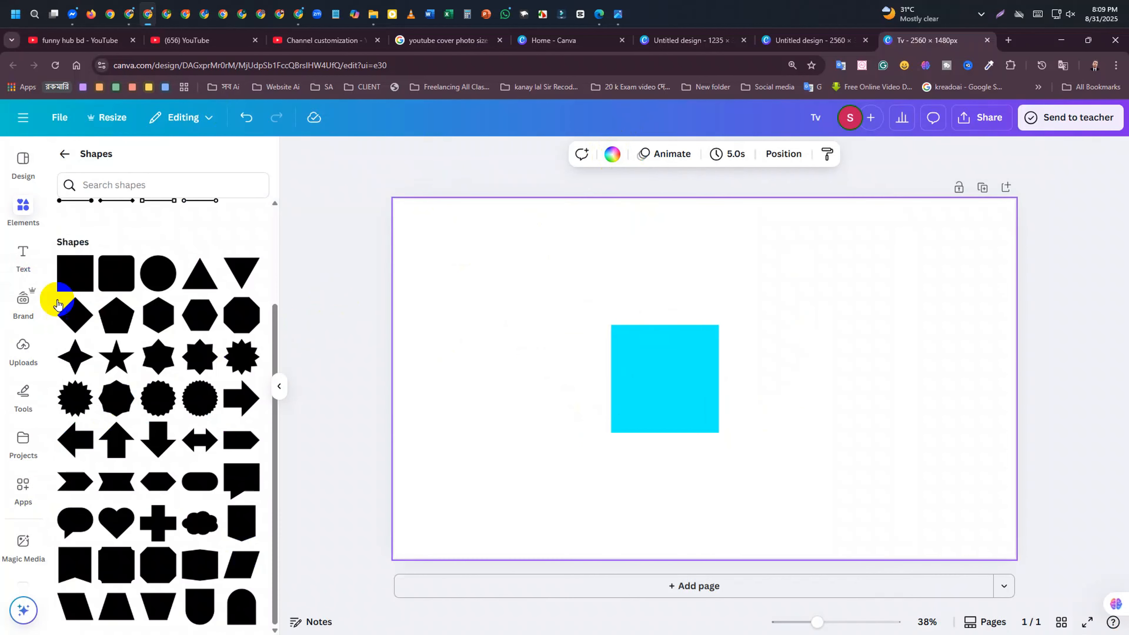
pyautogui.click(612, 154)
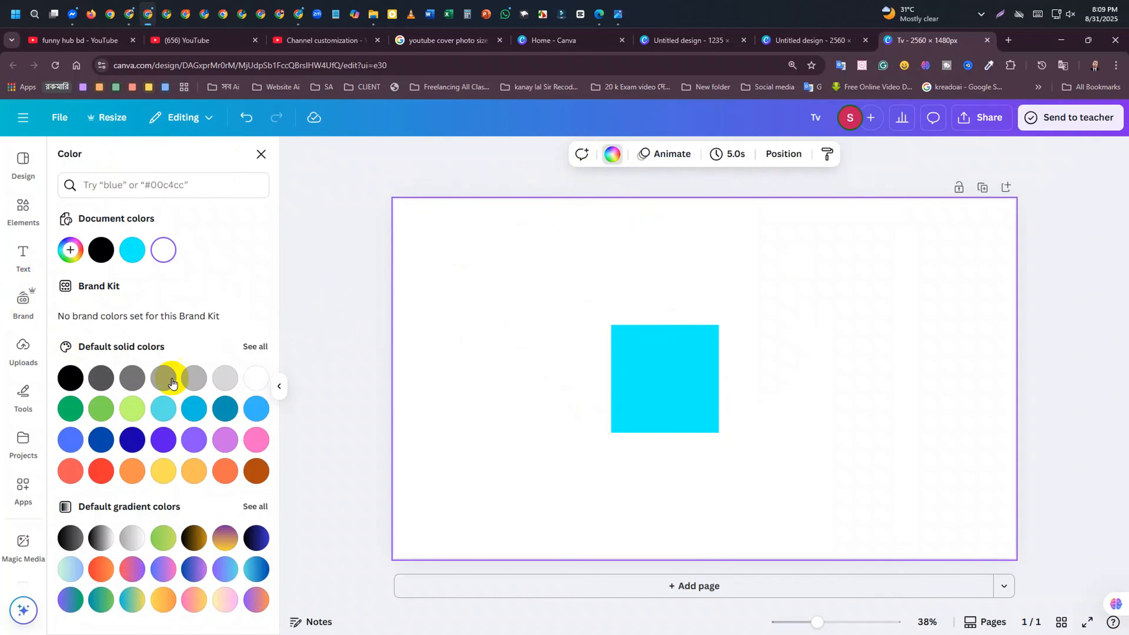
pyautogui.click(227, 410)
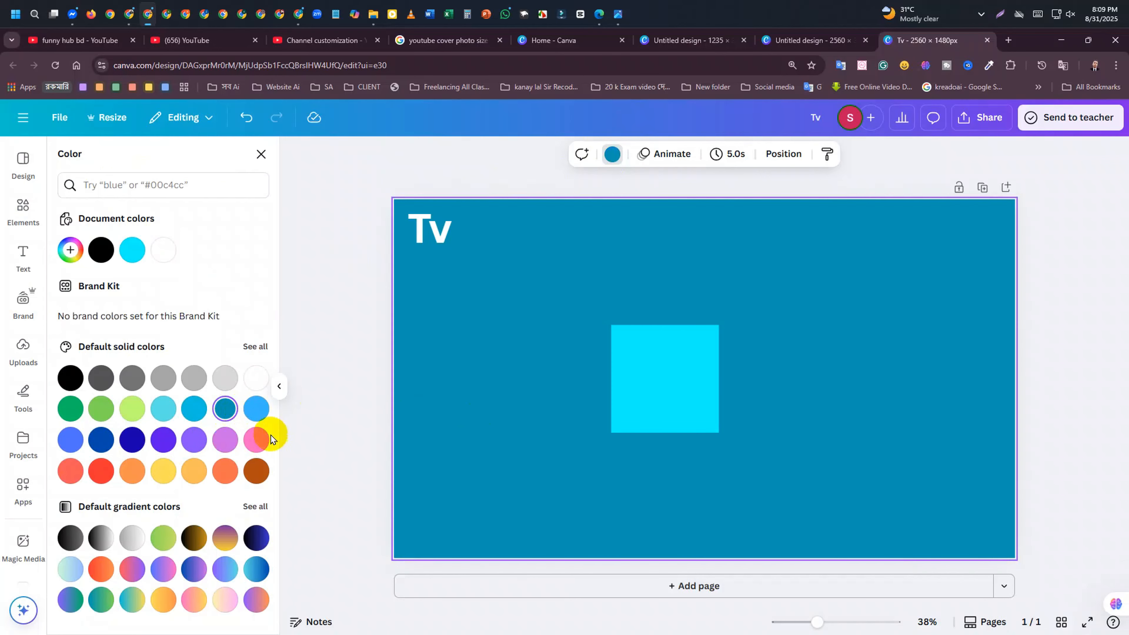
pyautogui.click(255, 409)
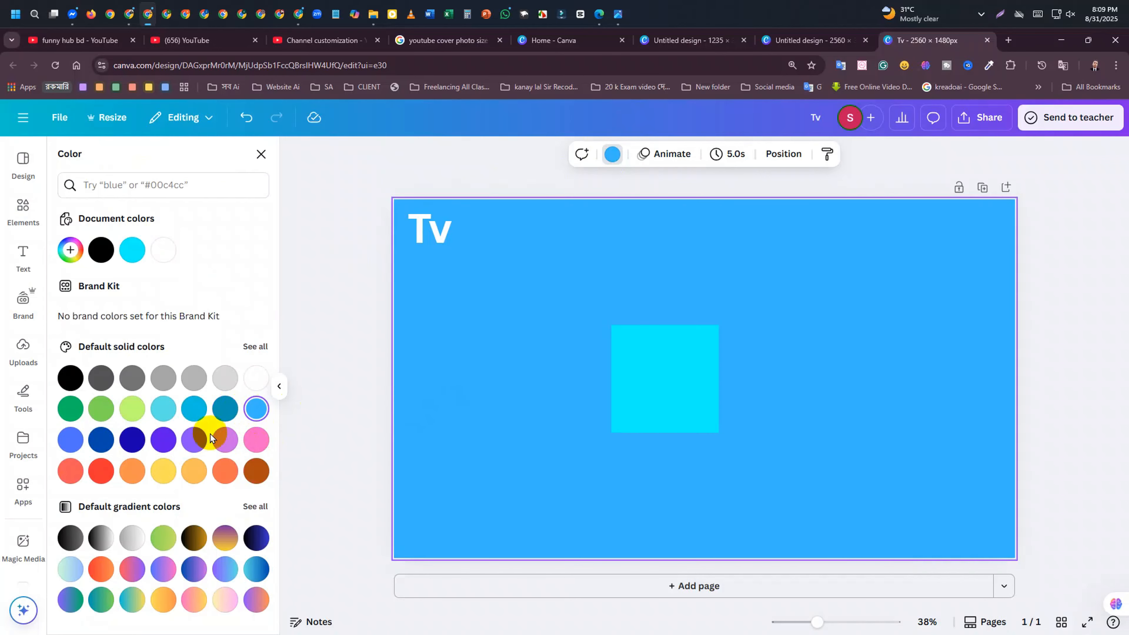
pyautogui.click(69, 246)
pyautogui.moveTo(227, 314); pyautogui.dragTo(224, 345)
pyautogui.click(308, 338)
# Fill the cyan square with white and enlarge it to cover the whole Tv page
pyautogui.click(623, 358)
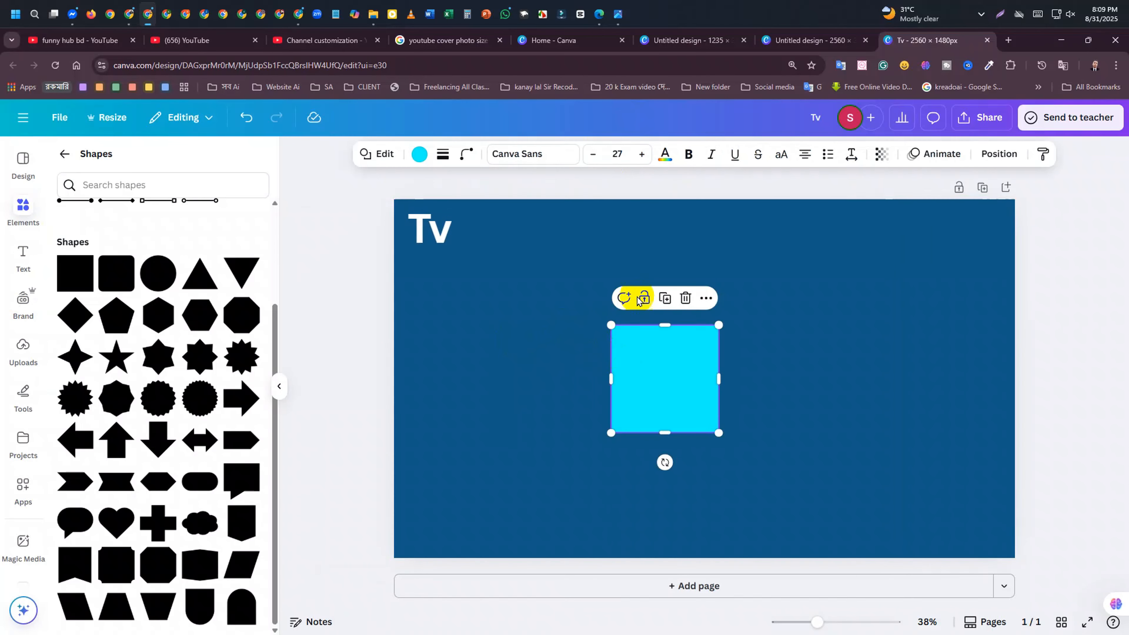
pyautogui.click(420, 156)
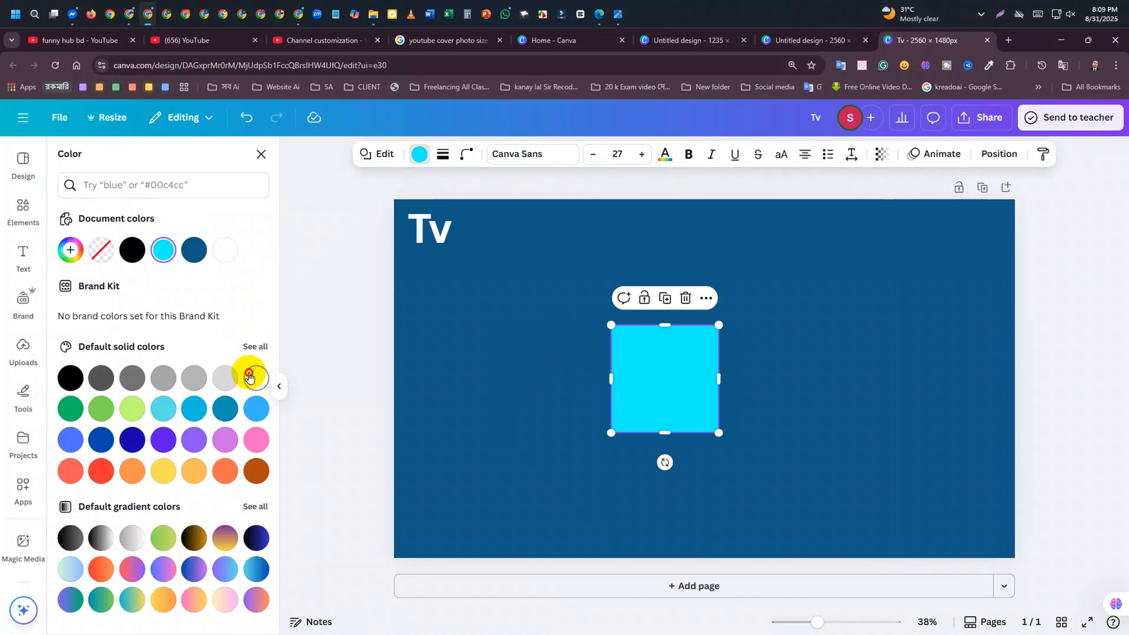
pyautogui.click(249, 376)
pyautogui.moveTo(662, 370); pyautogui.dragTo(1013, 242)
pyautogui.moveTo(698, 307); pyautogui.dragTo(654, 555)
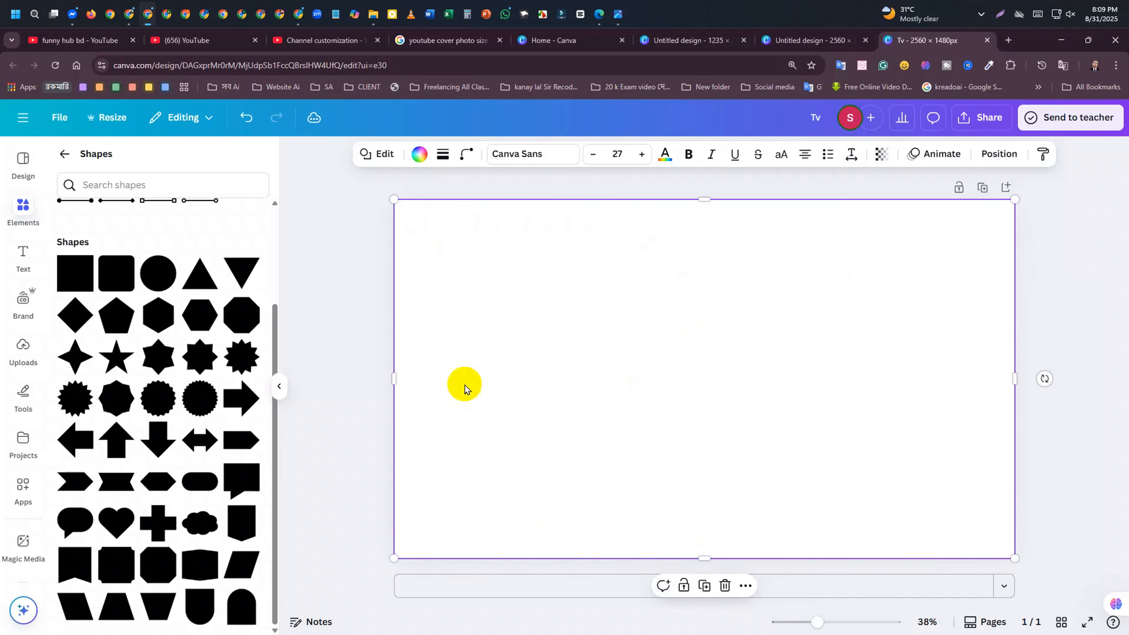
pyautogui.click(243, 278)
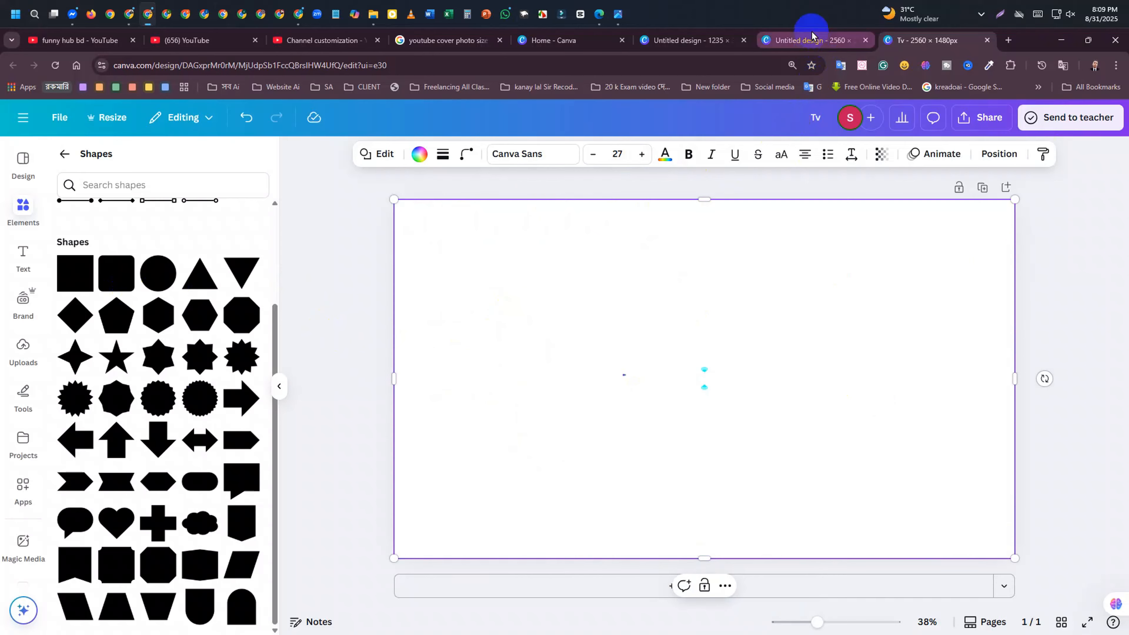
# In the 2560 × 338 px design, change the orange page background to white
pyautogui.click(807, 40)
pyautogui.moveTo(392, 352); pyautogui.dragTo(442, 369)
pyautogui.moveTo(177, 383); pyautogui.dragTo(473, 369)
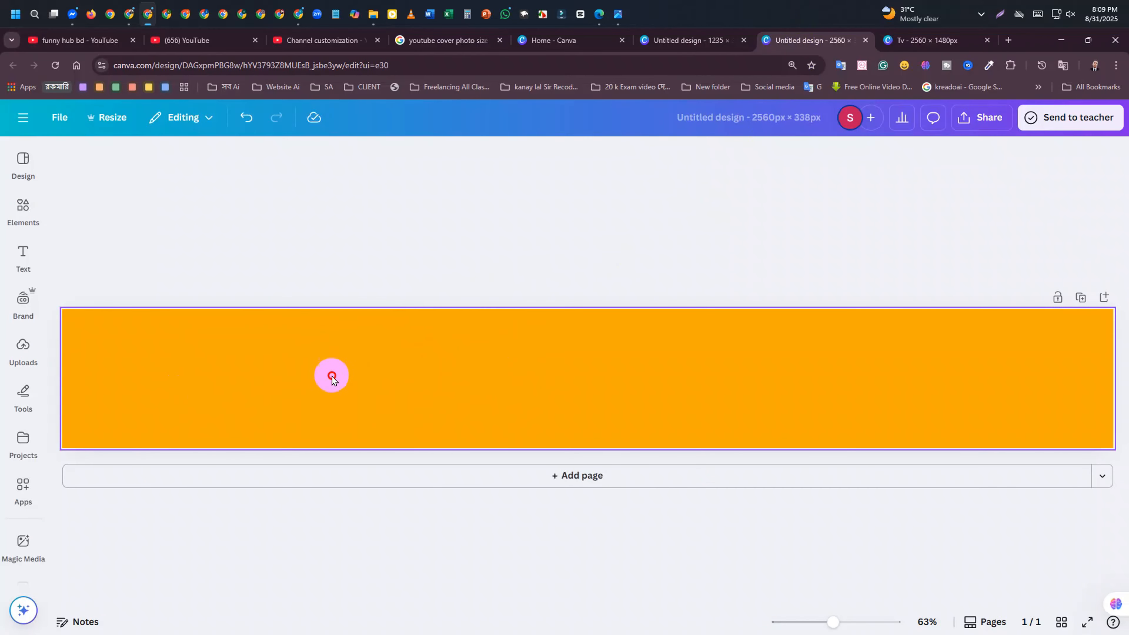
pyautogui.moveTo(287, 389)
pyautogui.mouseDown()
pyautogui.moveTo(275, 426)
pyautogui.moveTo(302, 401)
pyautogui.moveTo(268, 393)
pyautogui.mouseUp()
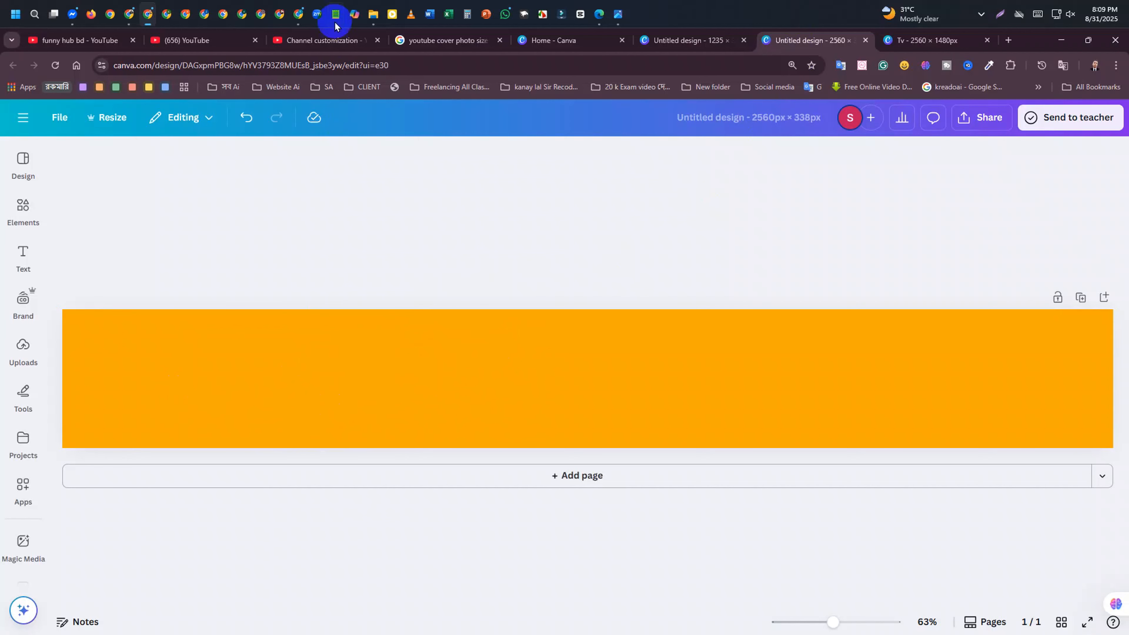
pyautogui.click(560, 373)
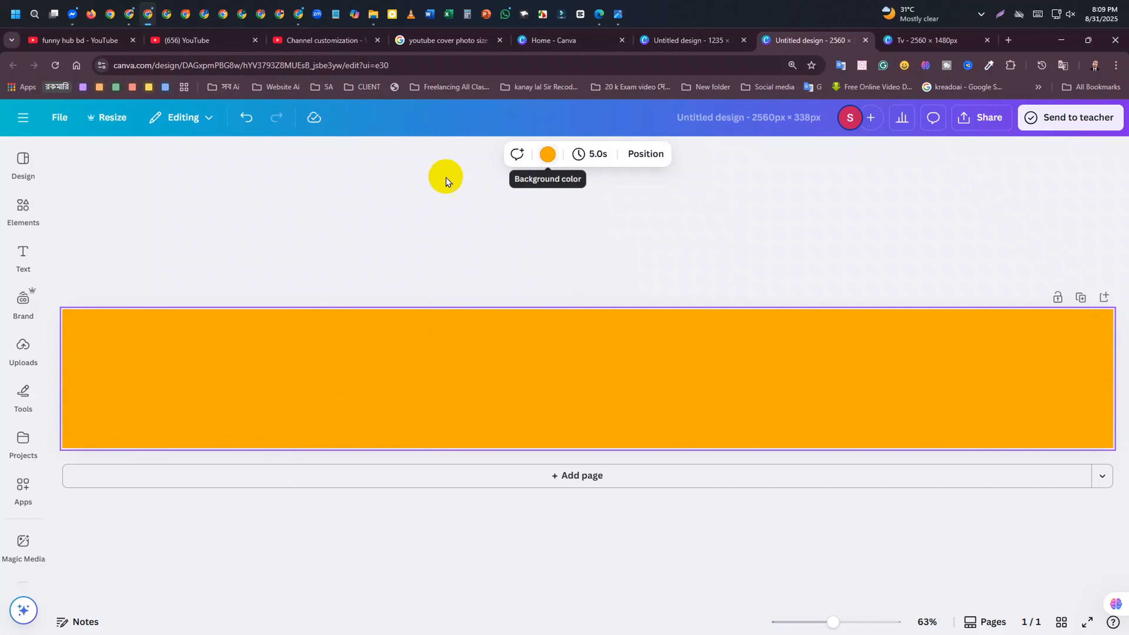
pyautogui.click(18, 213)
pyautogui.click(449, 322)
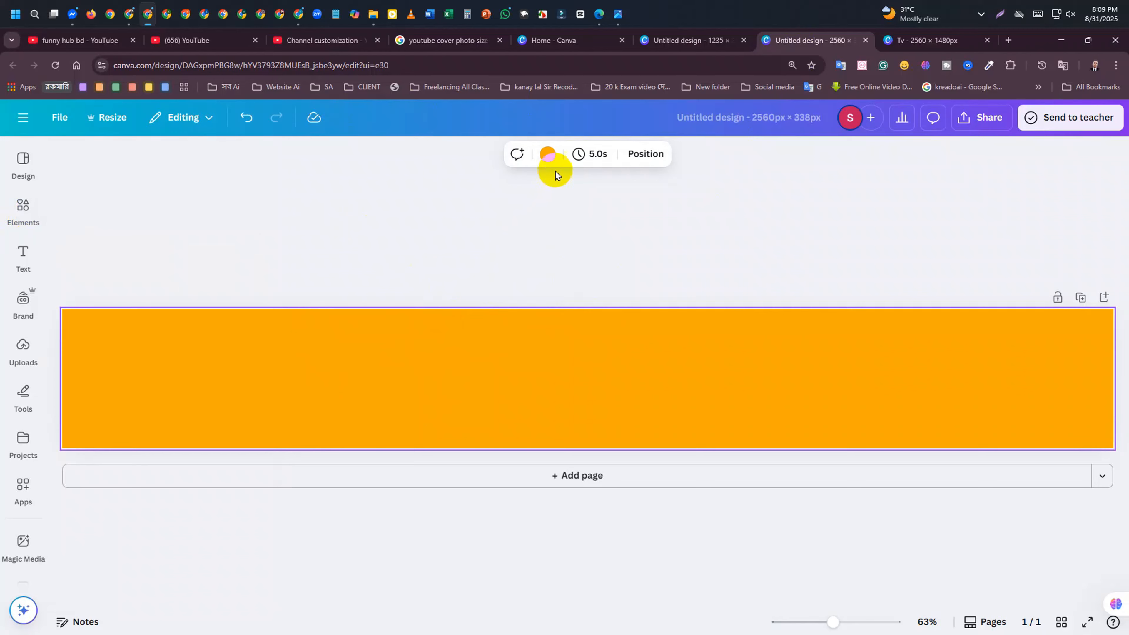
pyautogui.click(546, 155)
pyautogui.click(250, 373)
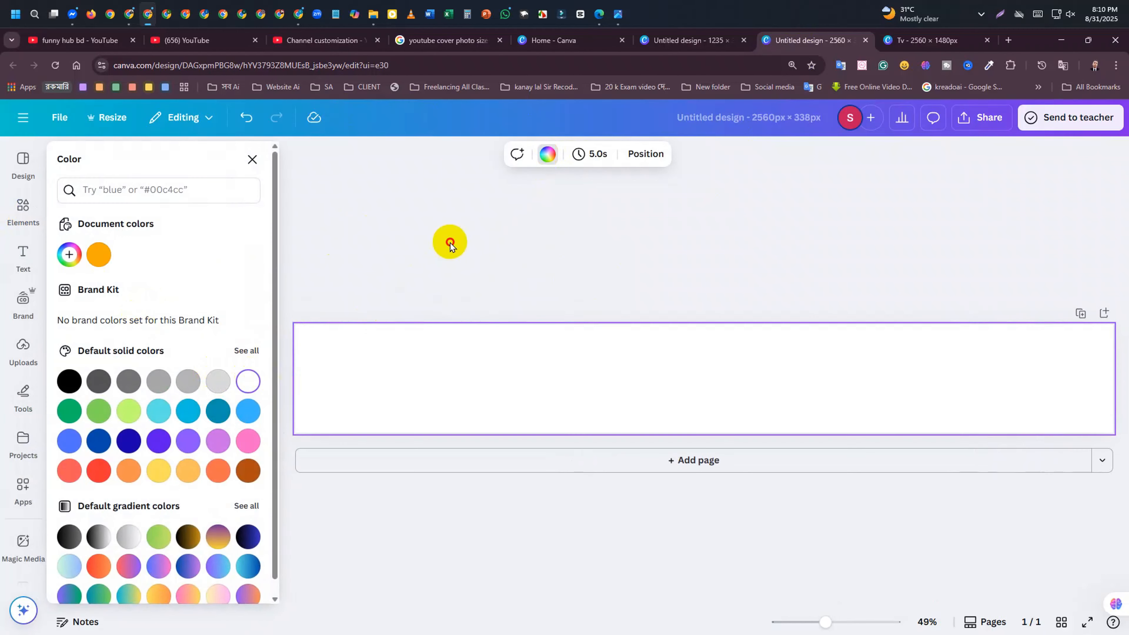
pyautogui.click(481, 361)
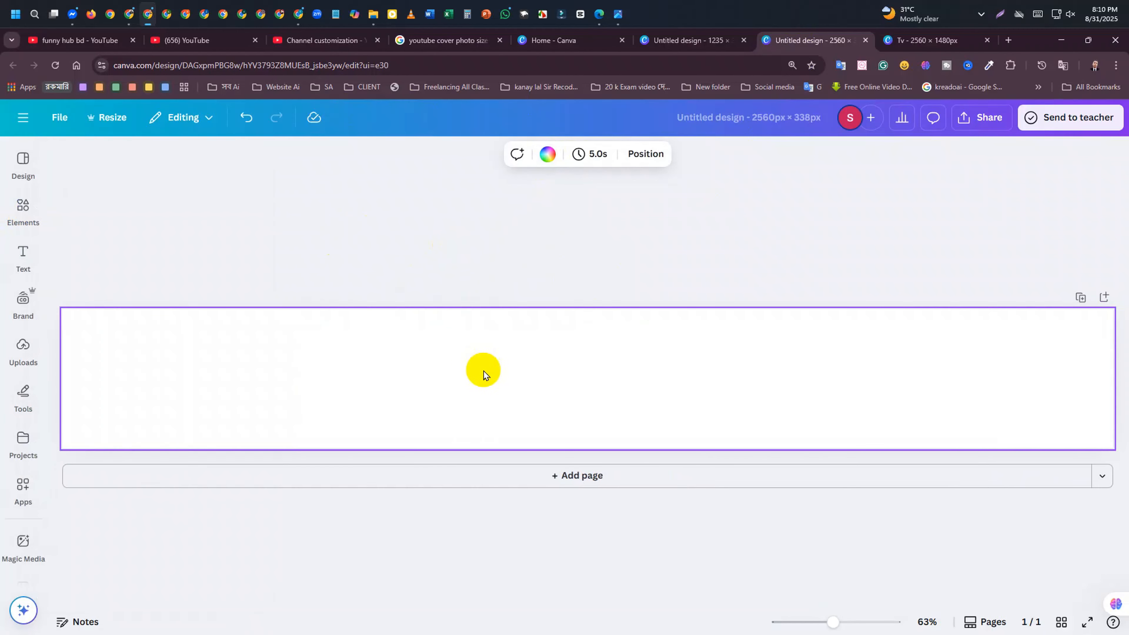
# Add a square shape to the 2560 × 338 px page and move it into the page's upper-left corner
pyautogui.click(32, 213)
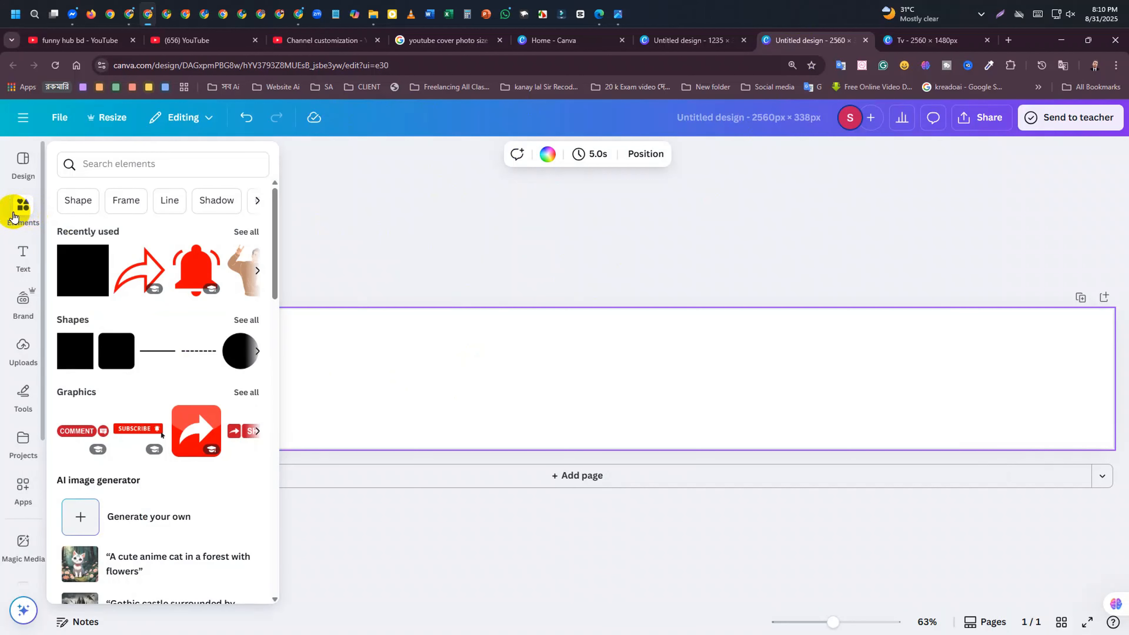
pyautogui.click(70, 351)
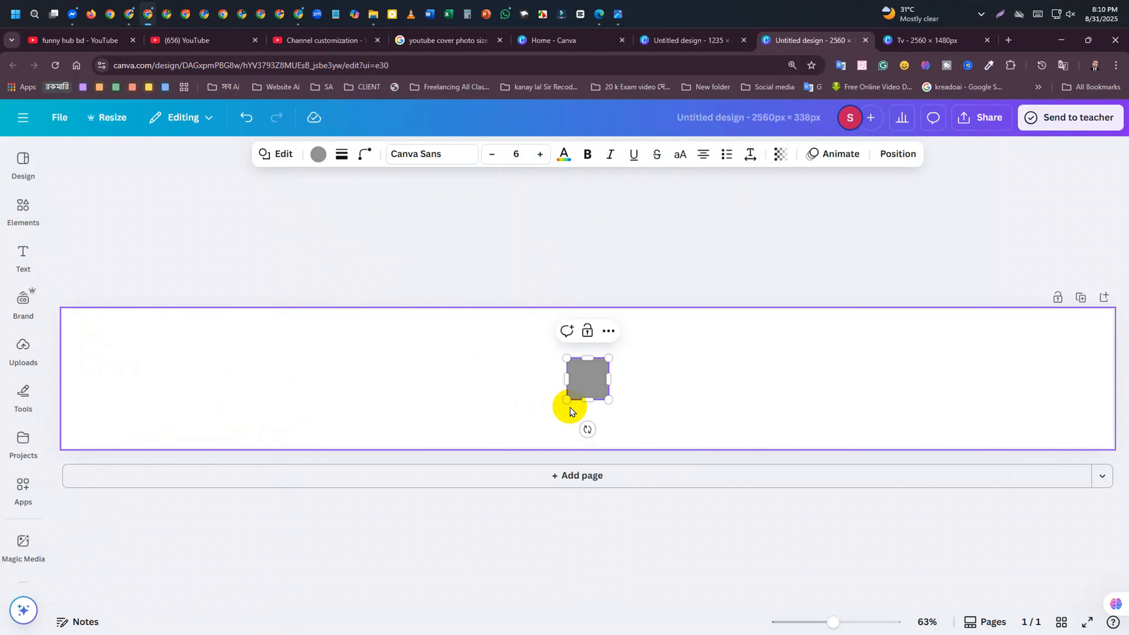
pyautogui.click(198, 339)
pyautogui.moveTo(572, 378); pyautogui.dragTo(74, 327)
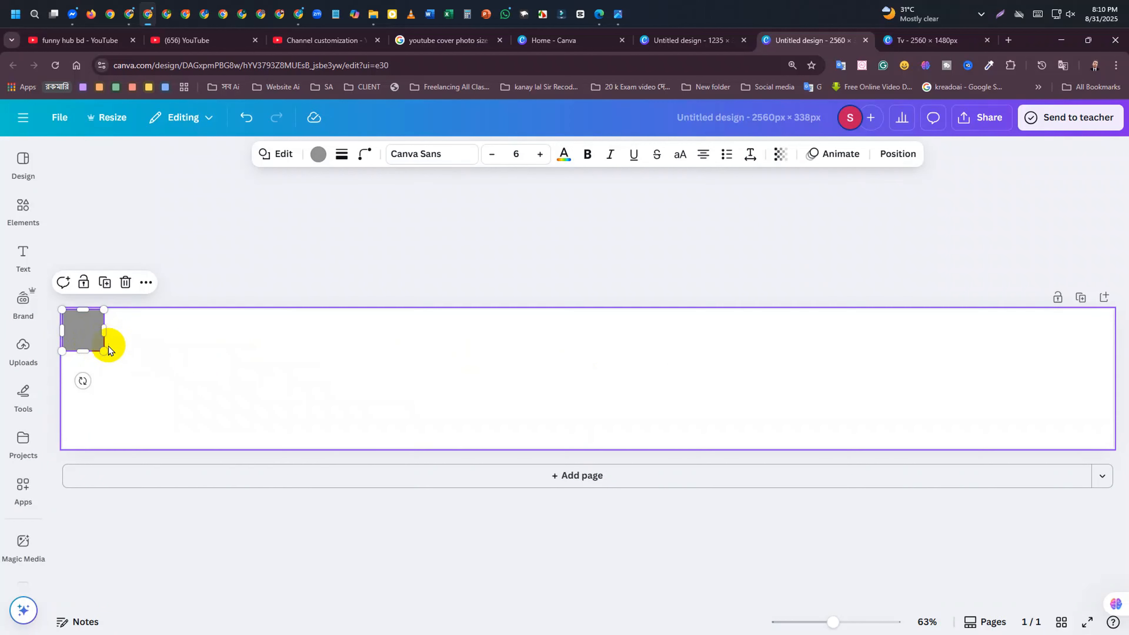
# Stretch the grey square to the page's full width and height
pyautogui.moveTo(104, 332); pyautogui.dragTo(1114, 381)
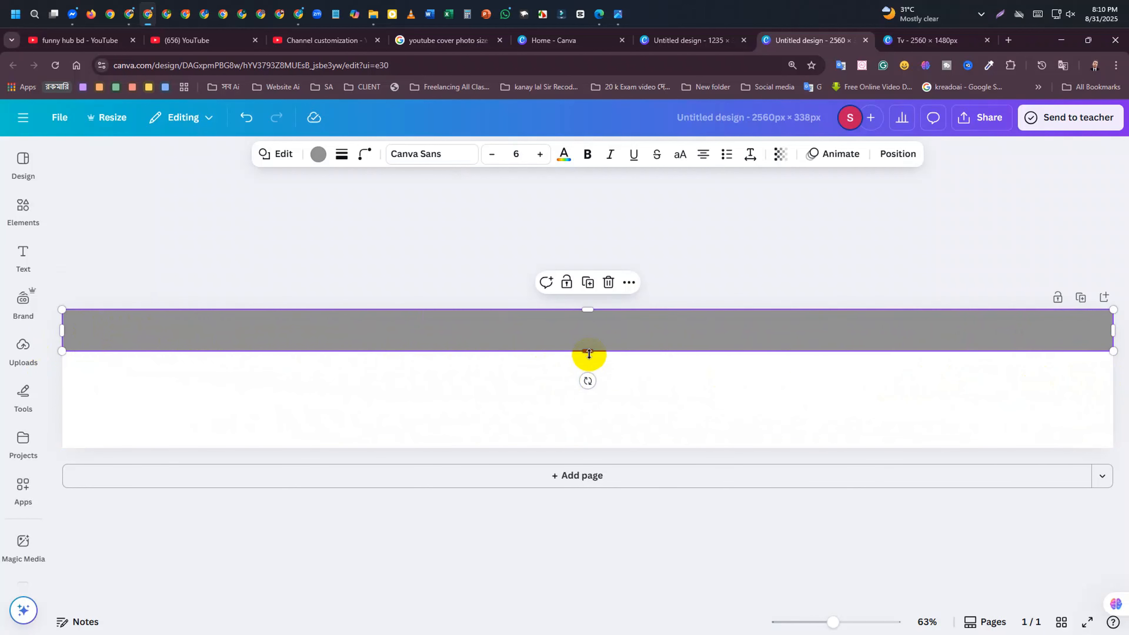
pyautogui.moveTo(589, 353); pyautogui.dragTo(590, 449)
pyautogui.click(422, 381)
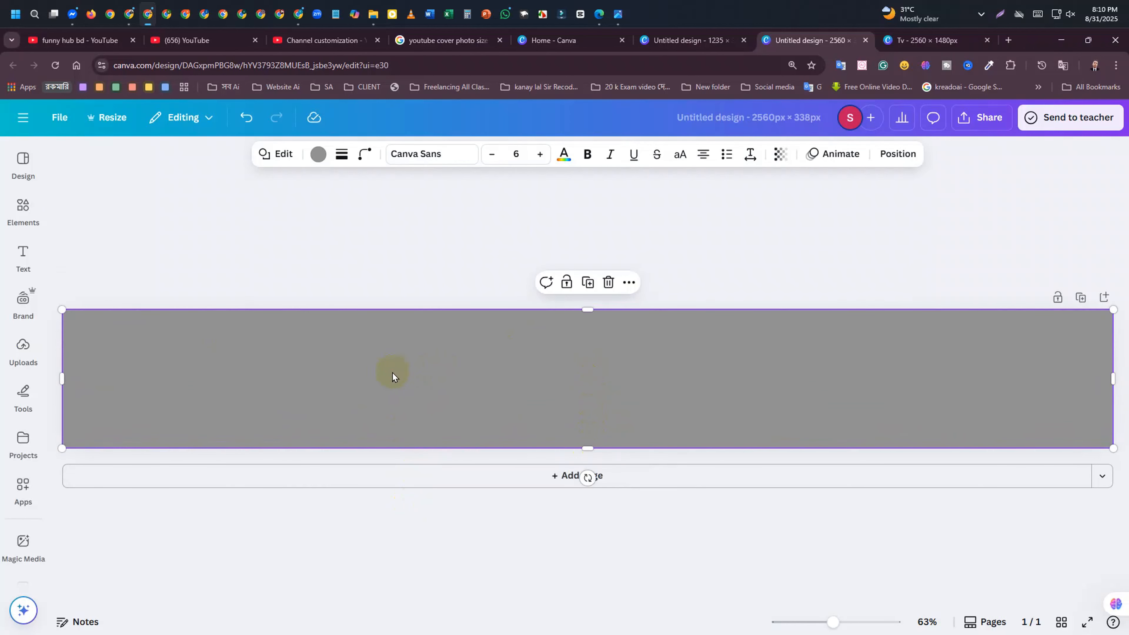
pyautogui.click(524, 366)
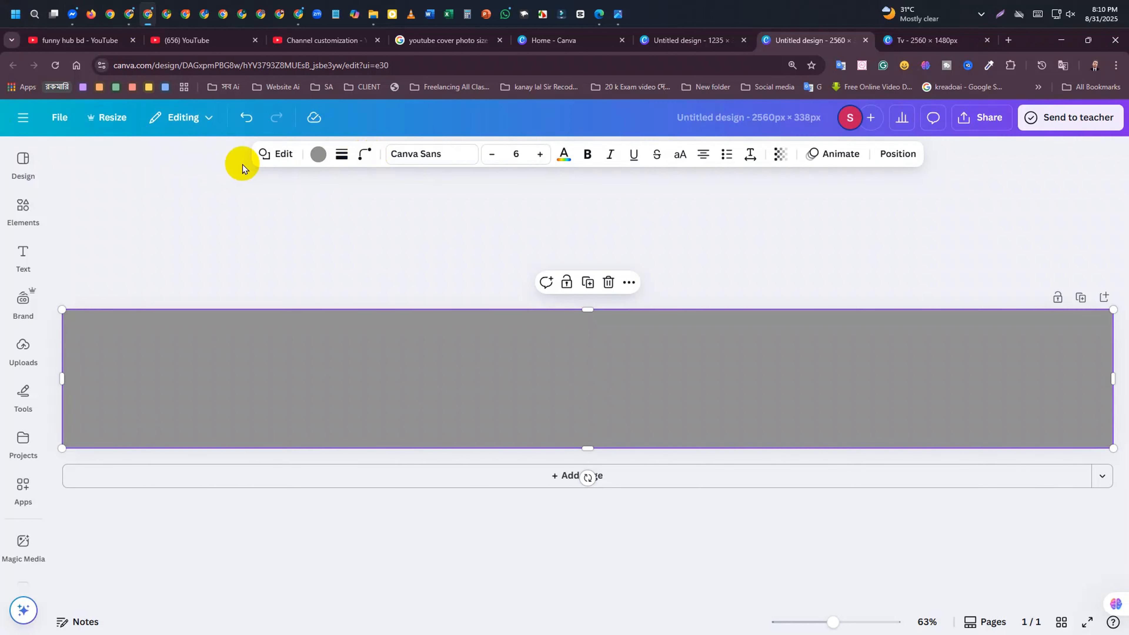
pyautogui.click(677, 542)
pyautogui.click(644, 356)
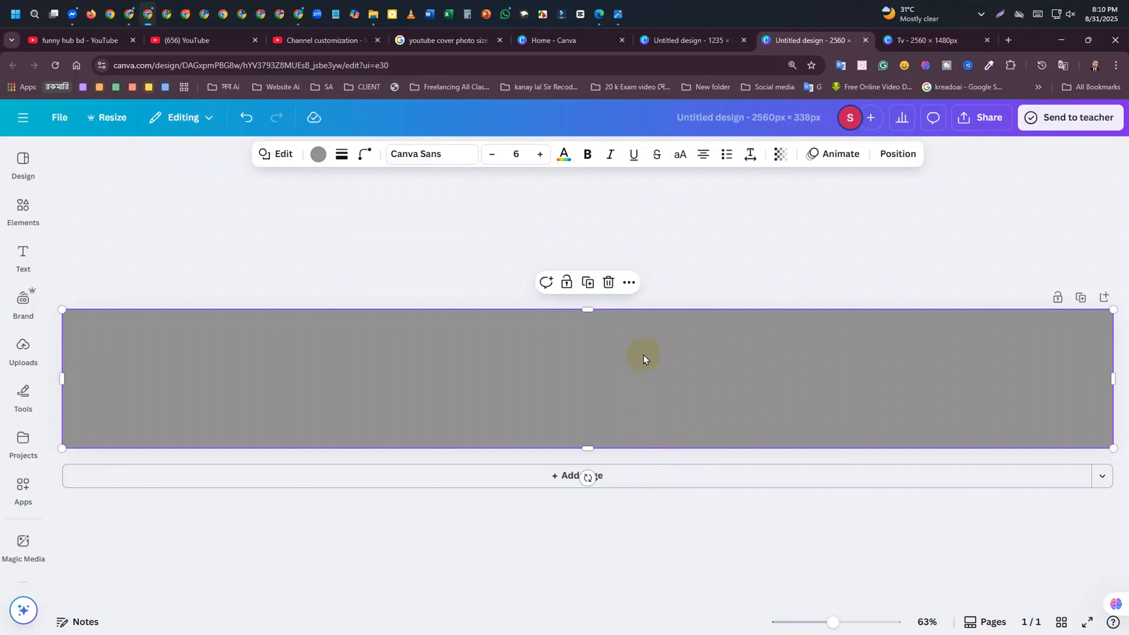
# Fill the full-page rectangle with a custom golden yellow, a more saturated shade of the default yellow
pyautogui.click(318, 154)
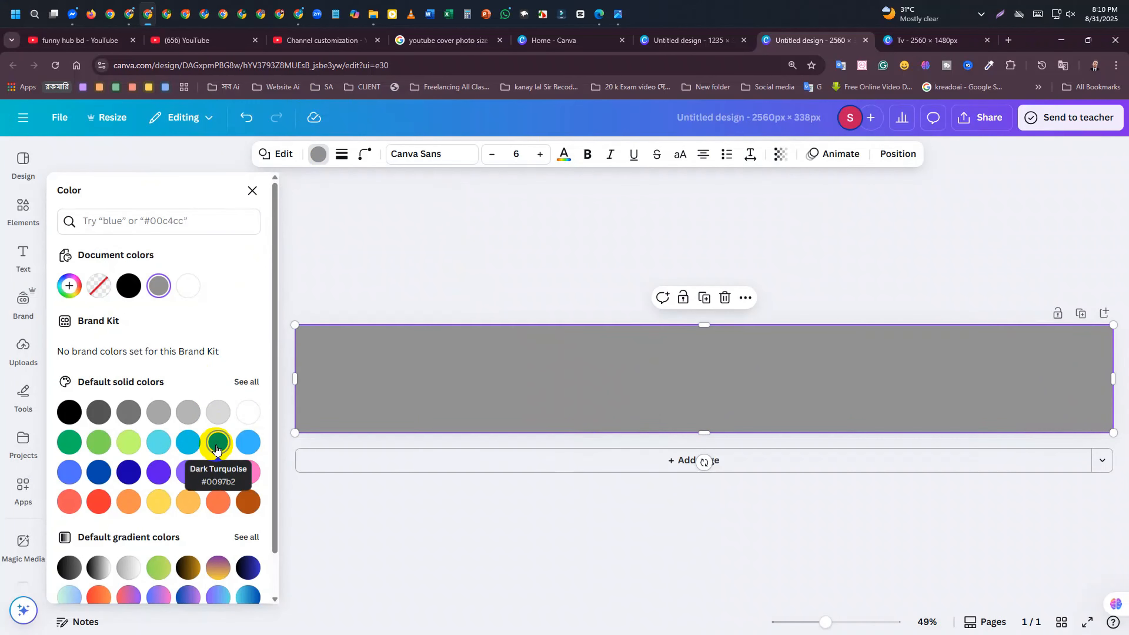
pyautogui.click(216, 449)
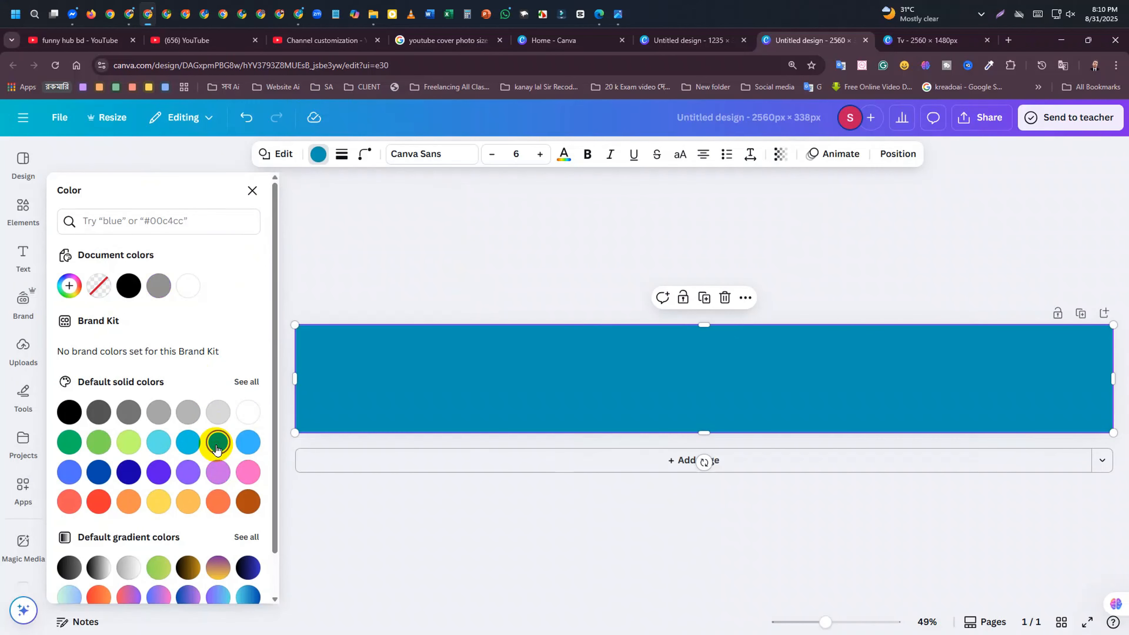
pyautogui.click(164, 502)
pyautogui.click(68, 285)
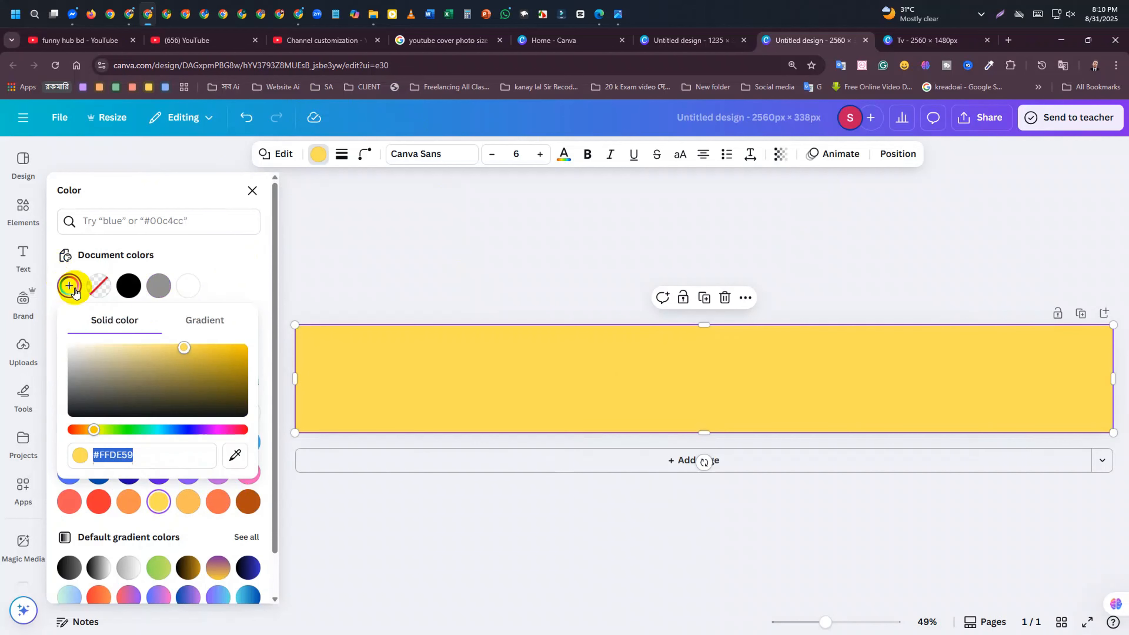
pyautogui.click(188, 367)
pyautogui.moveTo(202, 366); pyautogui.dragTo(251, 347)
pyautogui.click(522, 512)
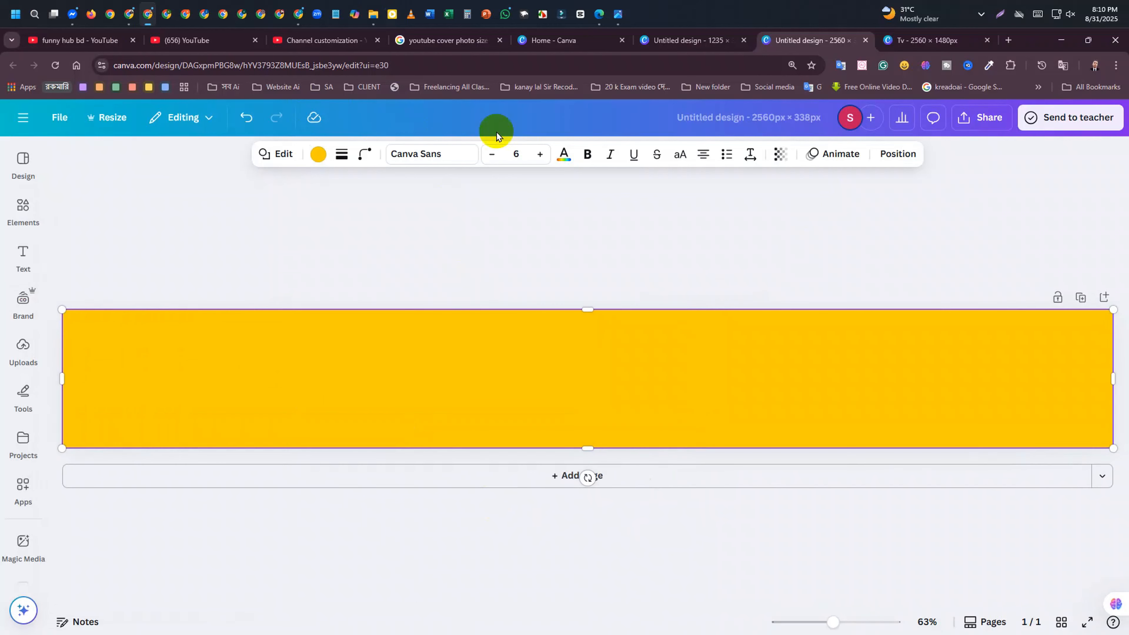
pyautogui.click(723, 438)
pyautogui.click(761, 328)
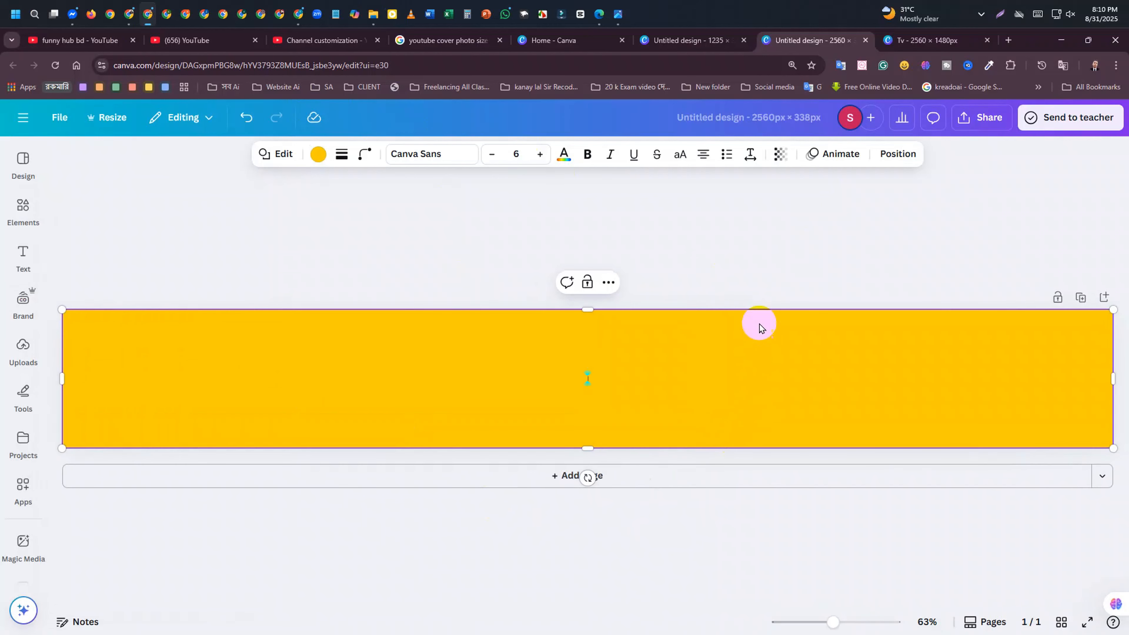
# Add a square shape to the 1235 × 338 px design and stretch it over the whole page
pyautogui.click(698, 40)
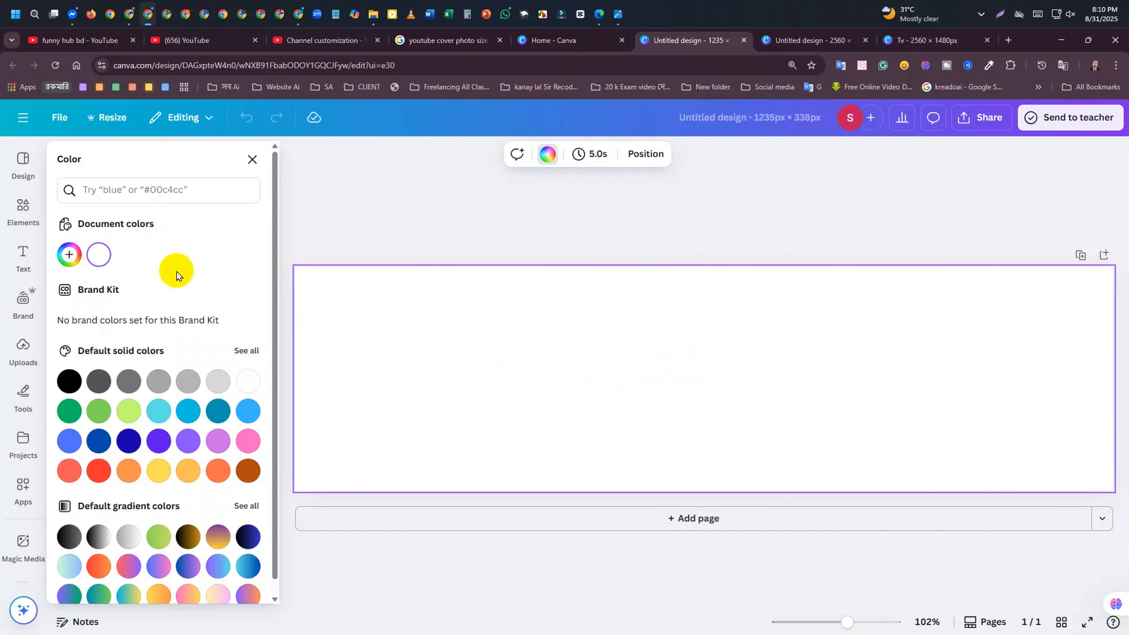
pyautogui.click(23, 216)
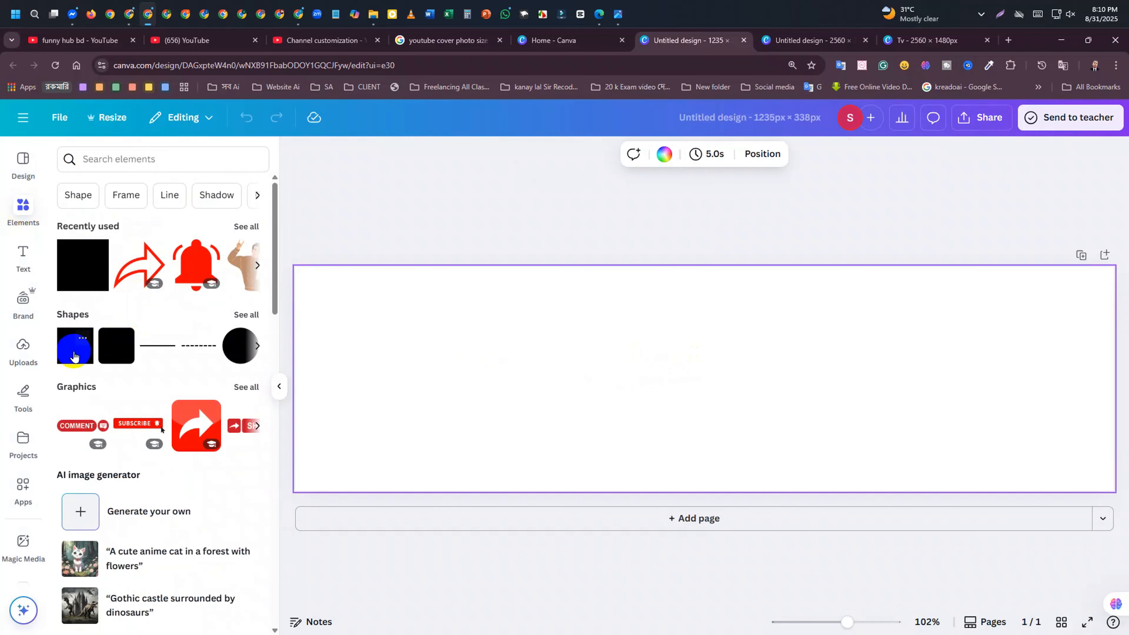
pyautogui.click(68, 363)
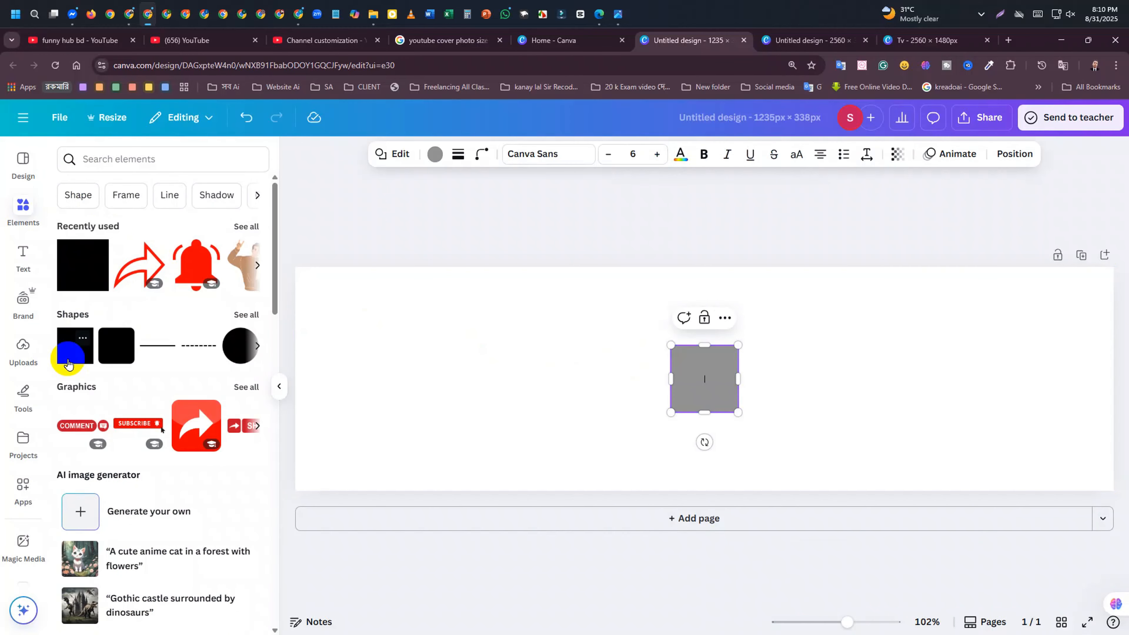
pyautogui.moveTo(710, 378); pyautogui.dragTo(1112, 314)
pyautogui.moveTo(705, 333); pyautogui.dragTo(710, 488)
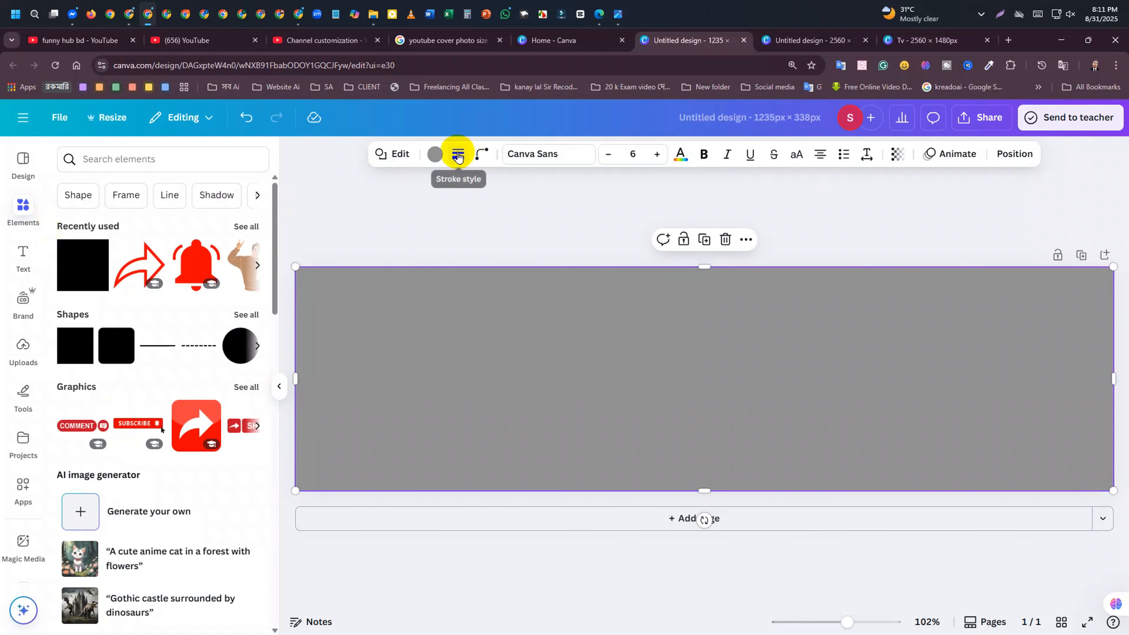
# Fill the full-page rectangle in the 1235 × 338 px design with the custom pale pink #E3CDCD
pyautogui.click(434, 156)
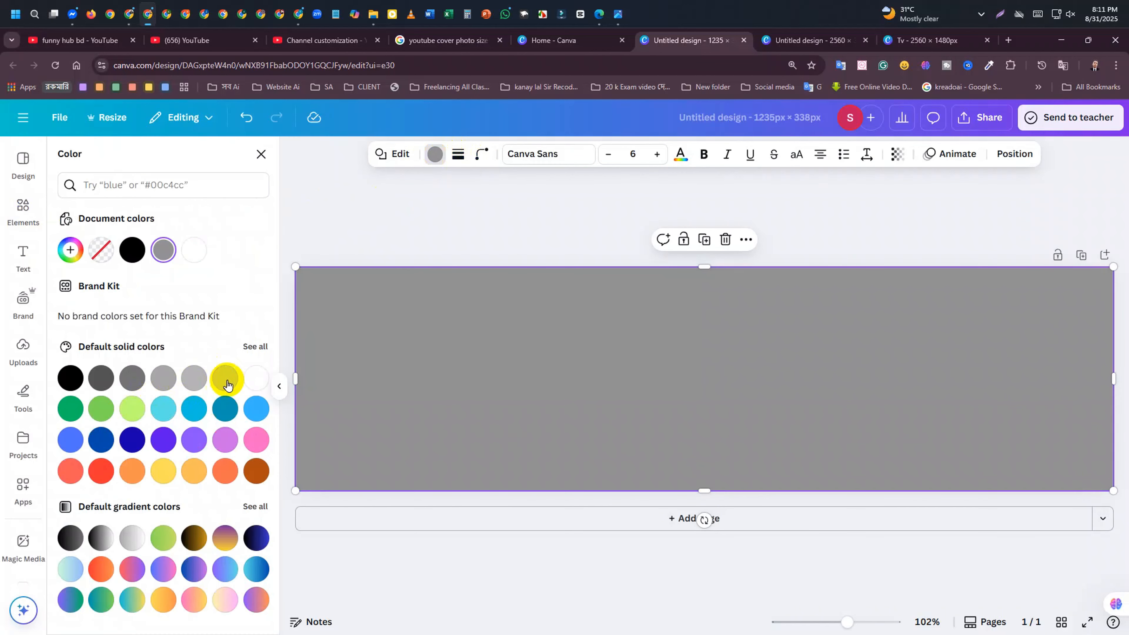
pyautogui.click(254, 378)
pyautogui.click(237, 379)
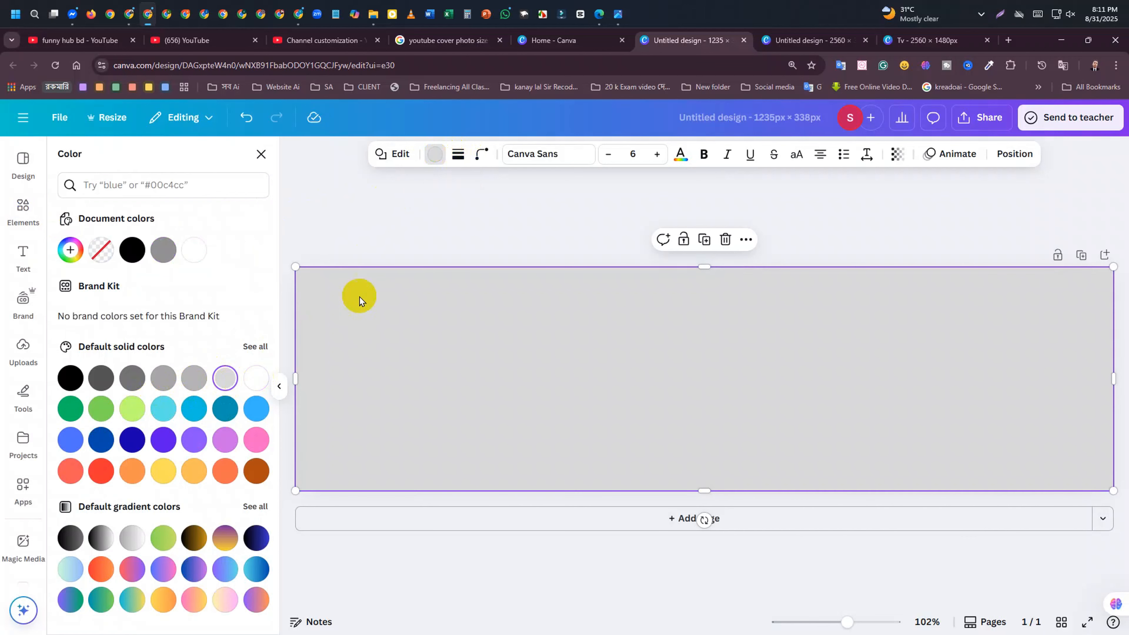
pyautogui.click(256, 379)
pyautogui.click(70, 250)
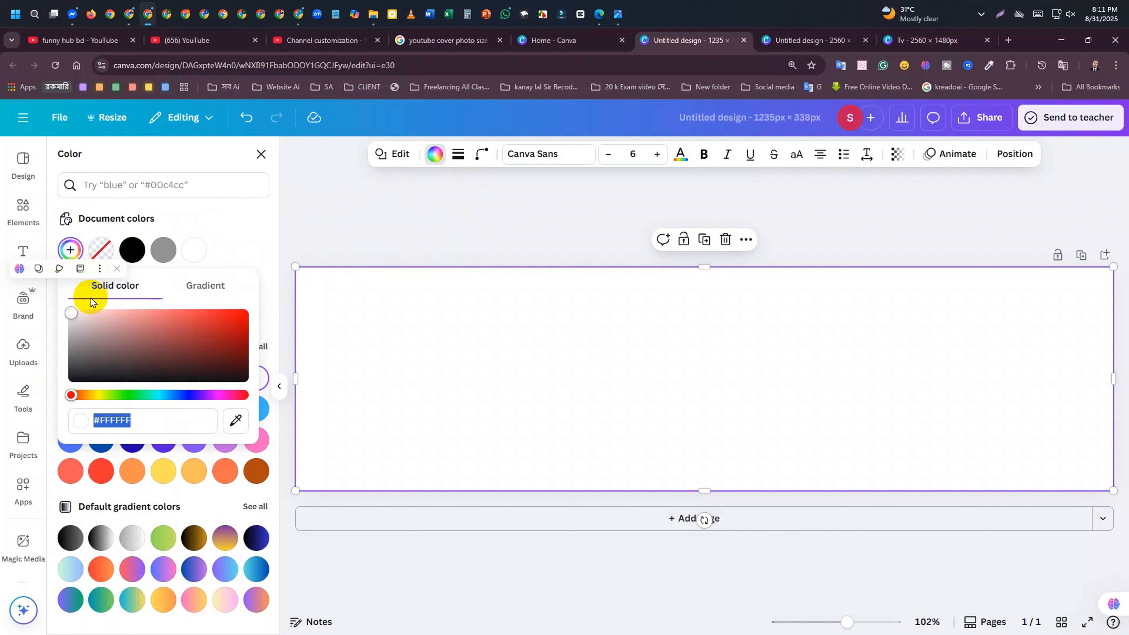
pyautogui.click(88, 319)
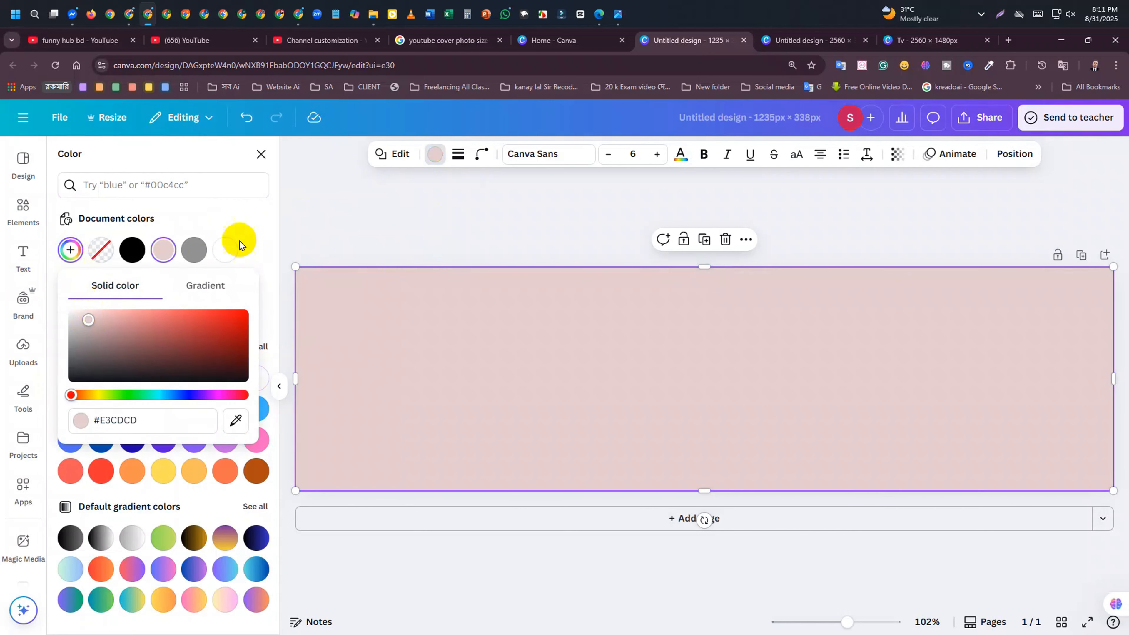
pyautogui.click(365, 194)
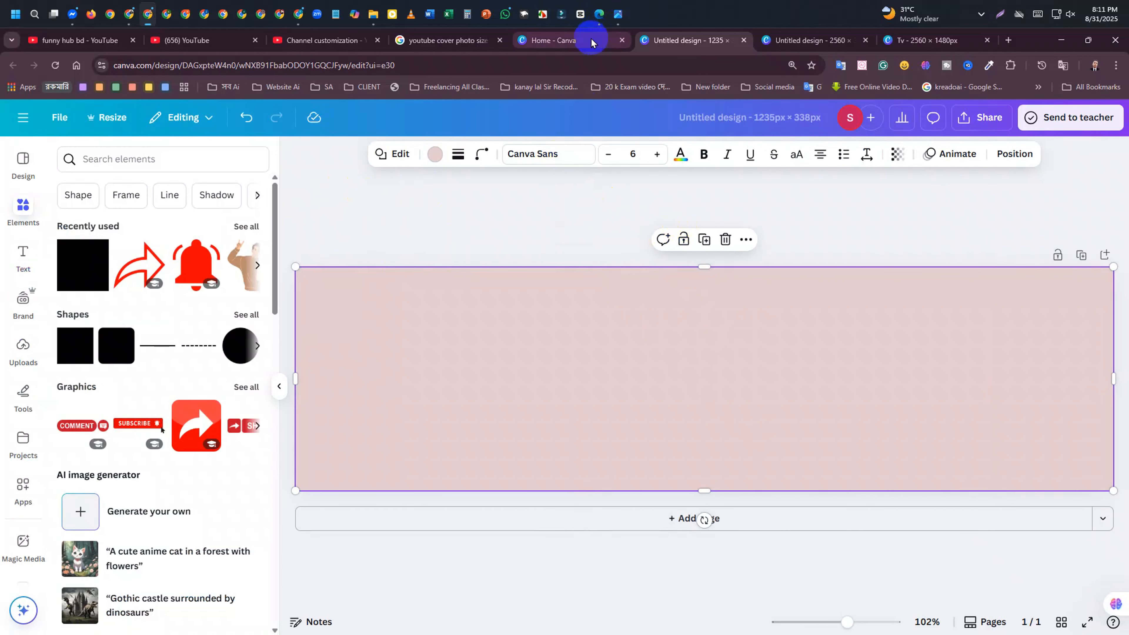
# In the 2560 × 1480 px Tv design, recolour the white rectangle with the document's dark blue and keep it aligned to the full page
pyautogui.click(909, 39)
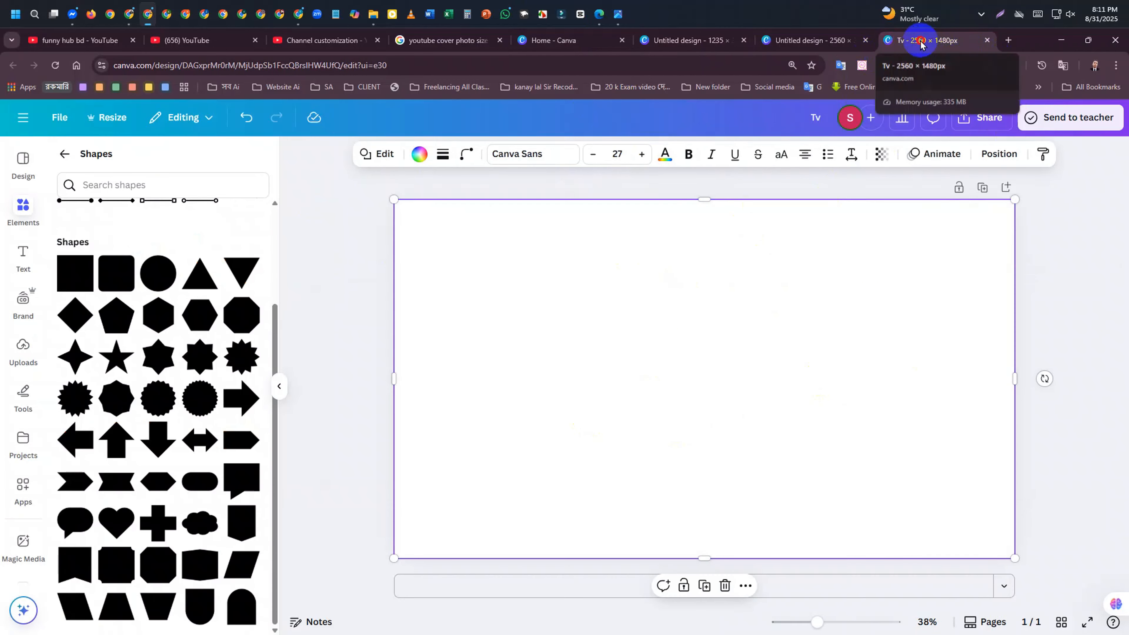
pyautogui.moveTo(663, 368); pyautogui.dragTo(673, 423)
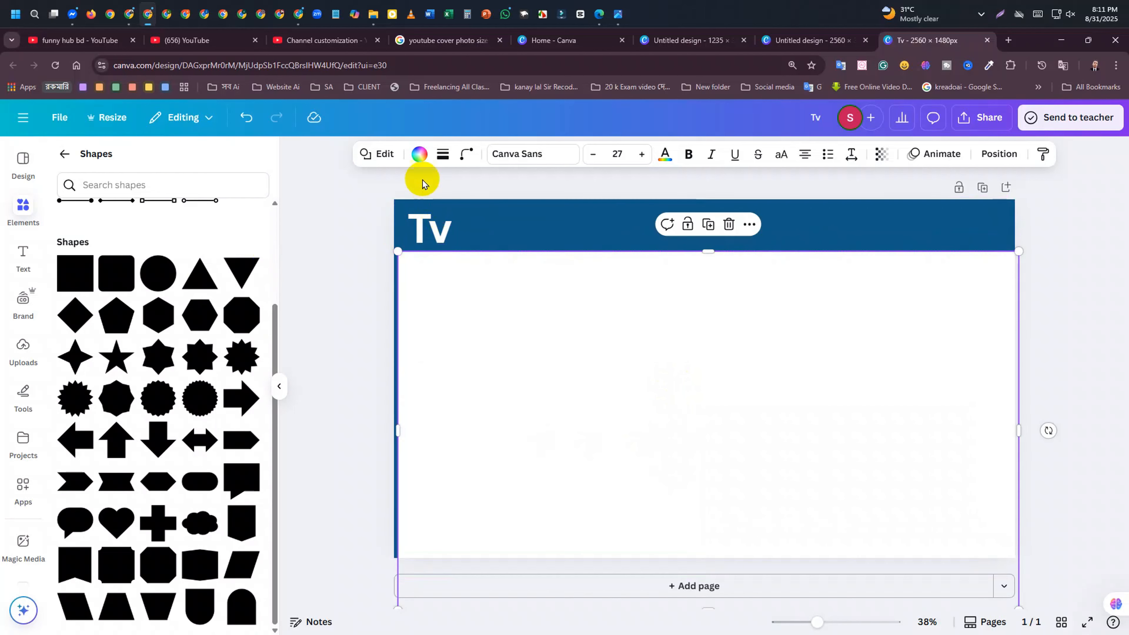
pyautogui.click(421, 155)
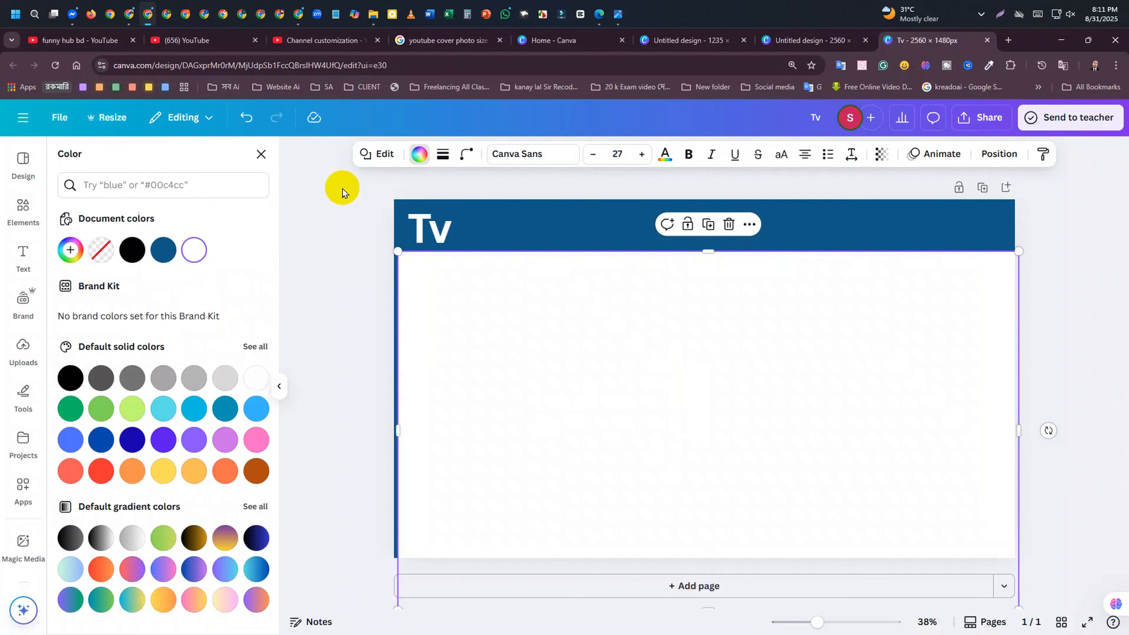
pyautogui.click(163, 251)
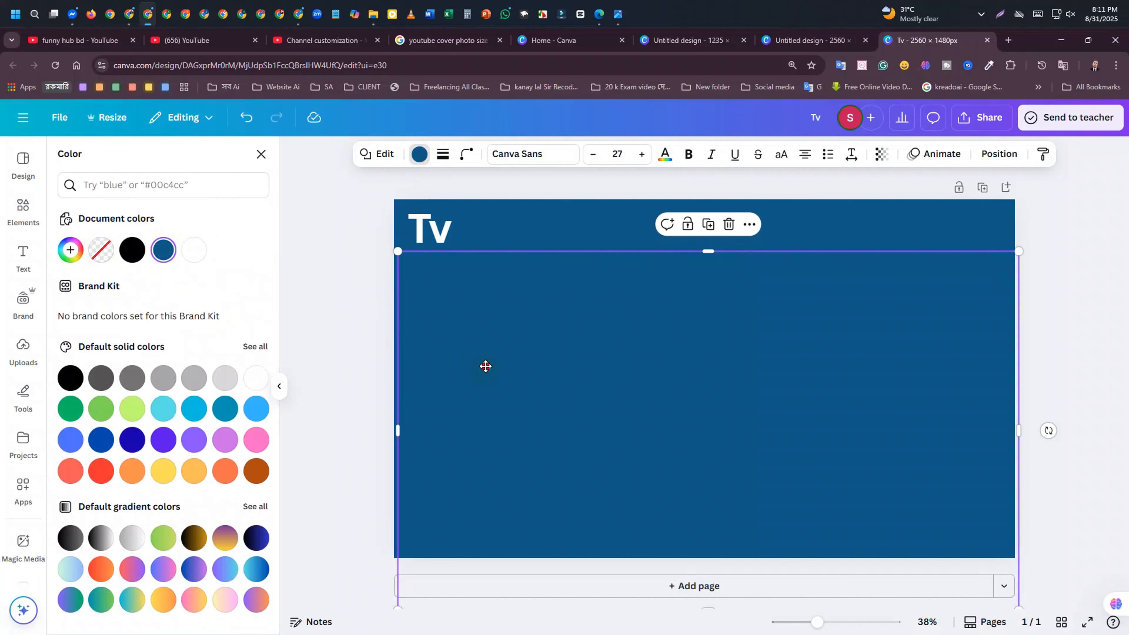
pyautogui.moveTo(486, 366); pyautogui.dragTo(476, 314)
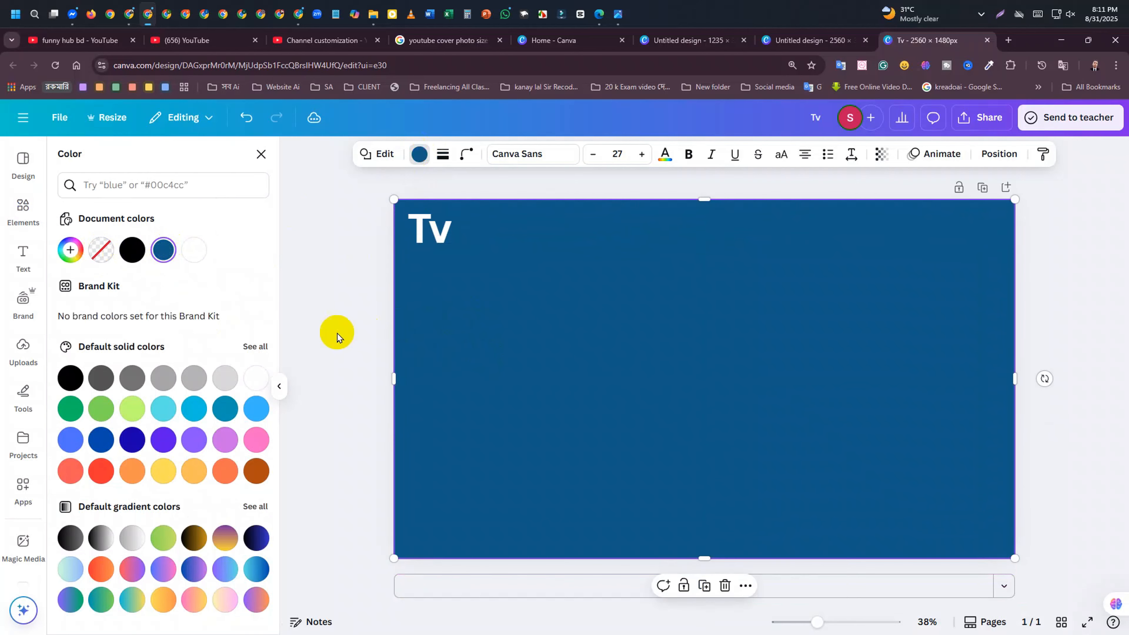
pyautogui.click(337, 334)
pyautogui.click(1109, 384)
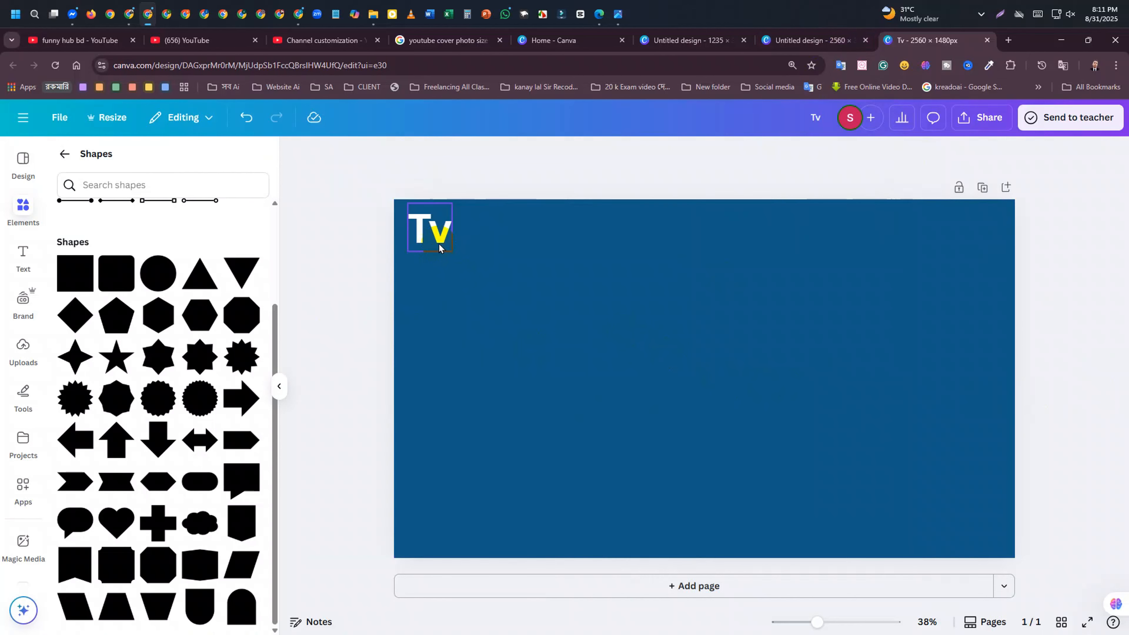
# Copy the golden yellow rectangle from the 2560 × 338 px design and paste it into the Tv design
pyautogui.click(797, 41)
pyautogui.click(565, 348)
pyautogui.moveTo(566, 348); pyautogui.dragTo(563, 393)
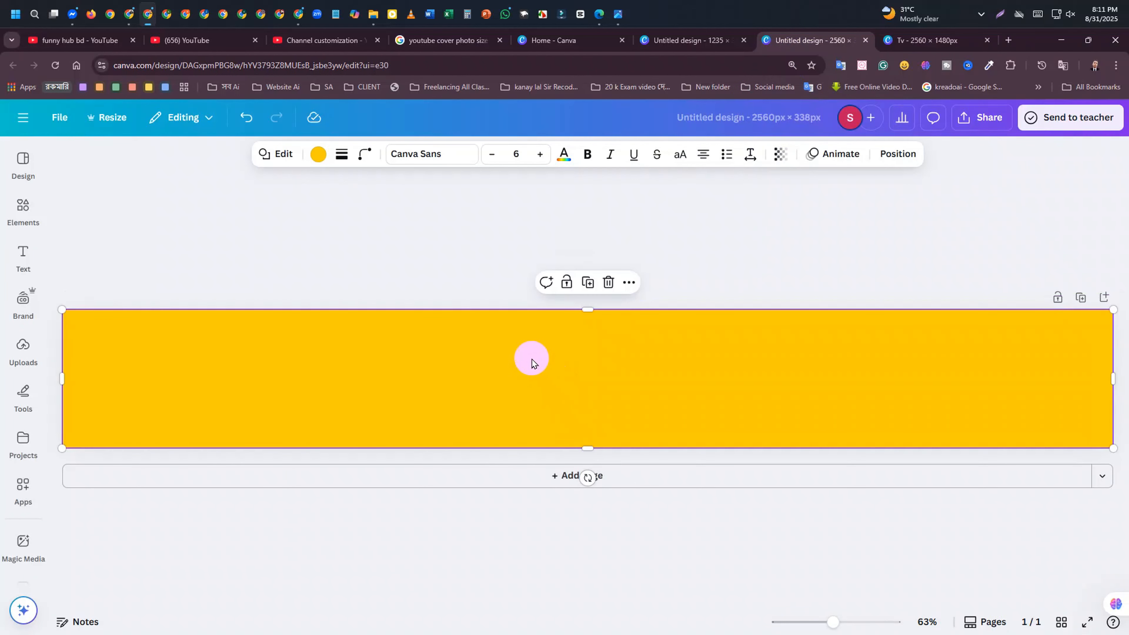
pyautogui.rightClick(528, 344)
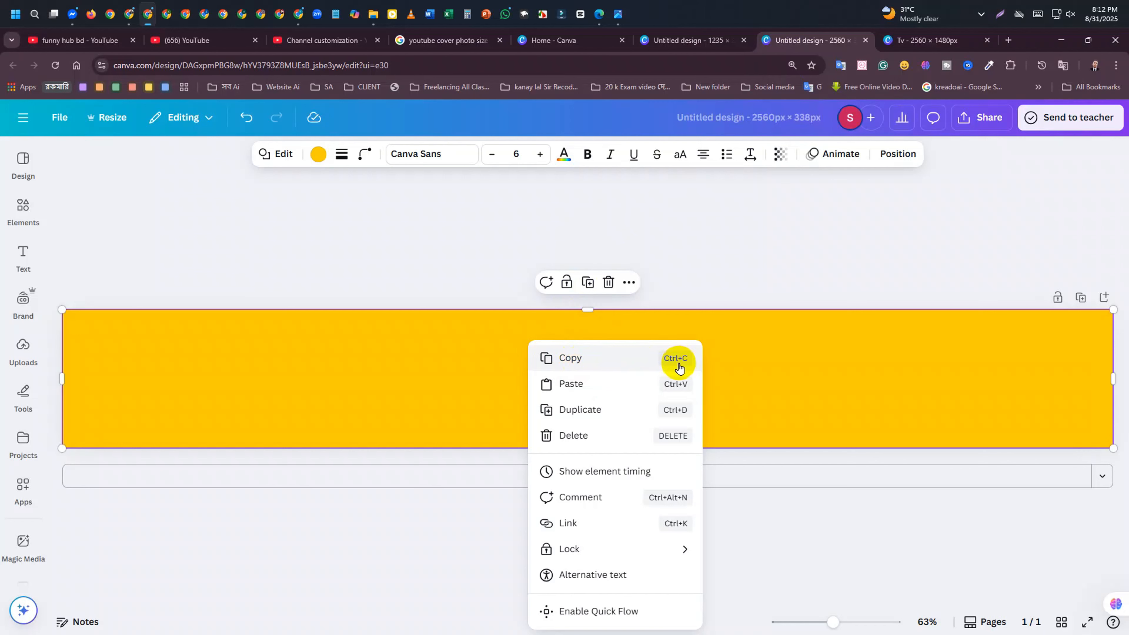
pyautogui.click(658, 368)
pyautogui.click(920, 40)
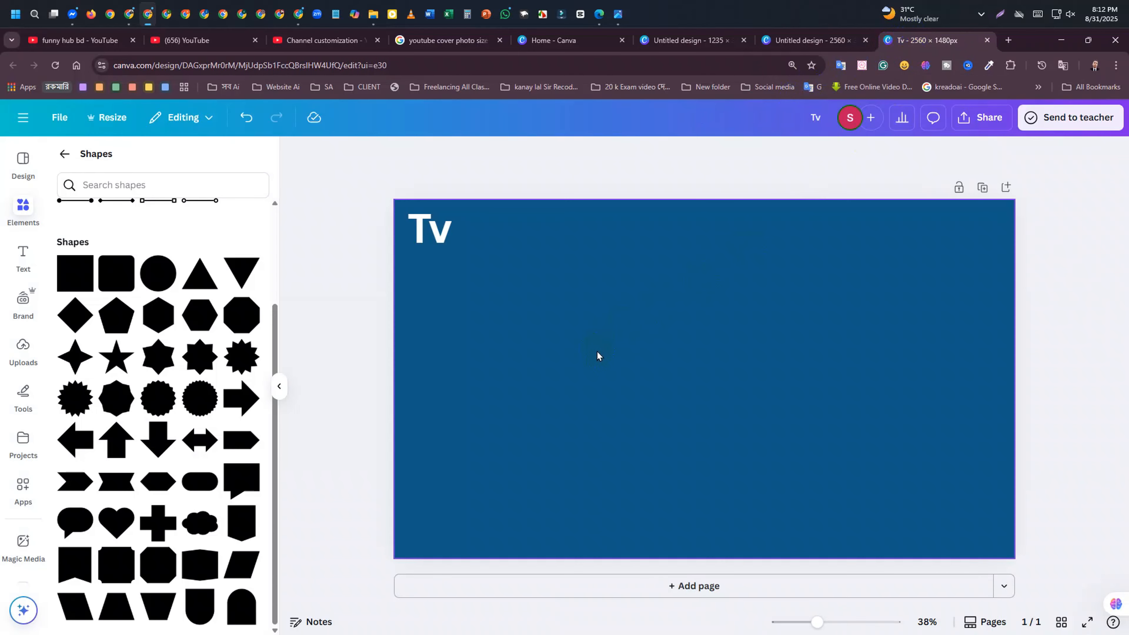
pyautogui.hotkey('ctrl', 'v')
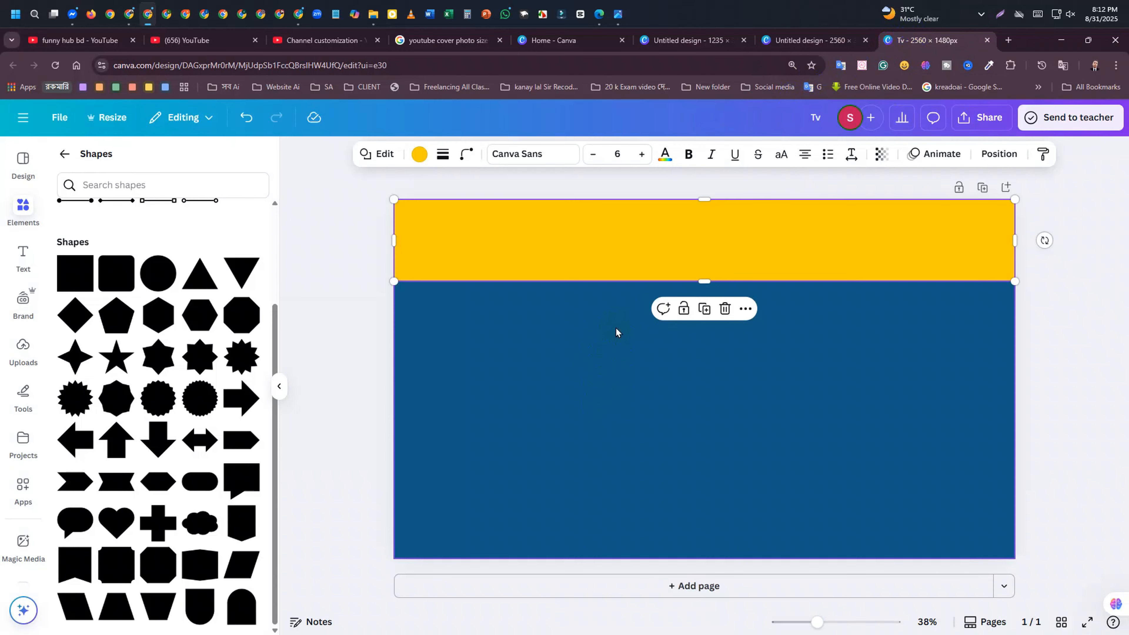
pyautogui.click(611, 384)
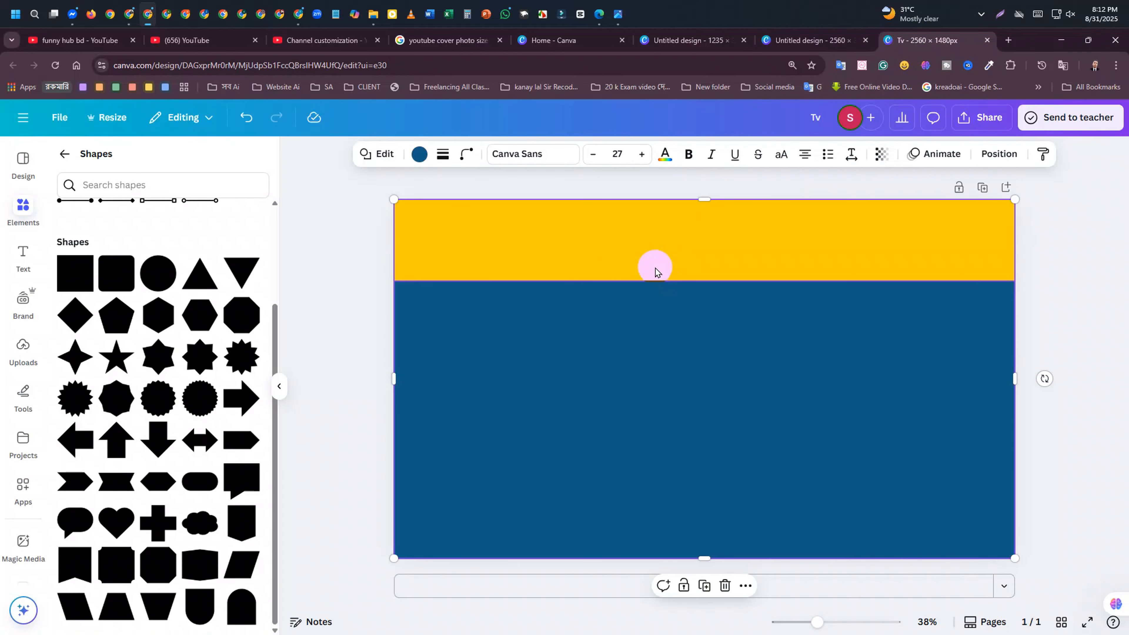
pyautogui.click(692, 236)
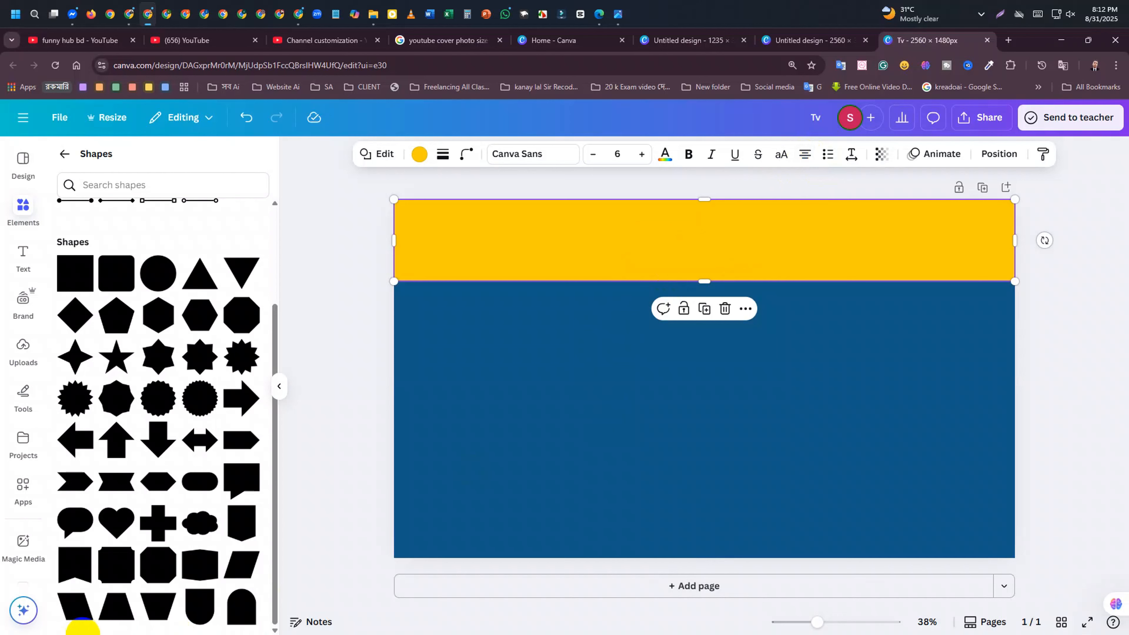
# Switch to Windows Settings, set the mouse pointer size to 2 in the accessibility options, and return to the Tv design
pyautogui.moveTo(462, 630)
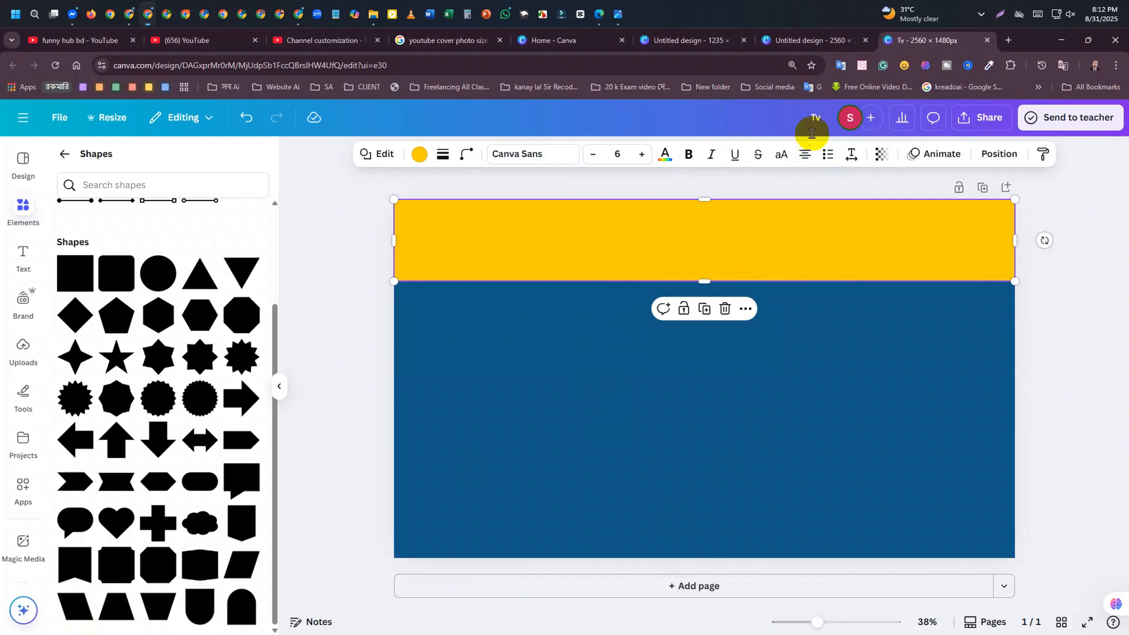
pyautogui.rightClick(806, 12)
pyautogui.click(826, 66)
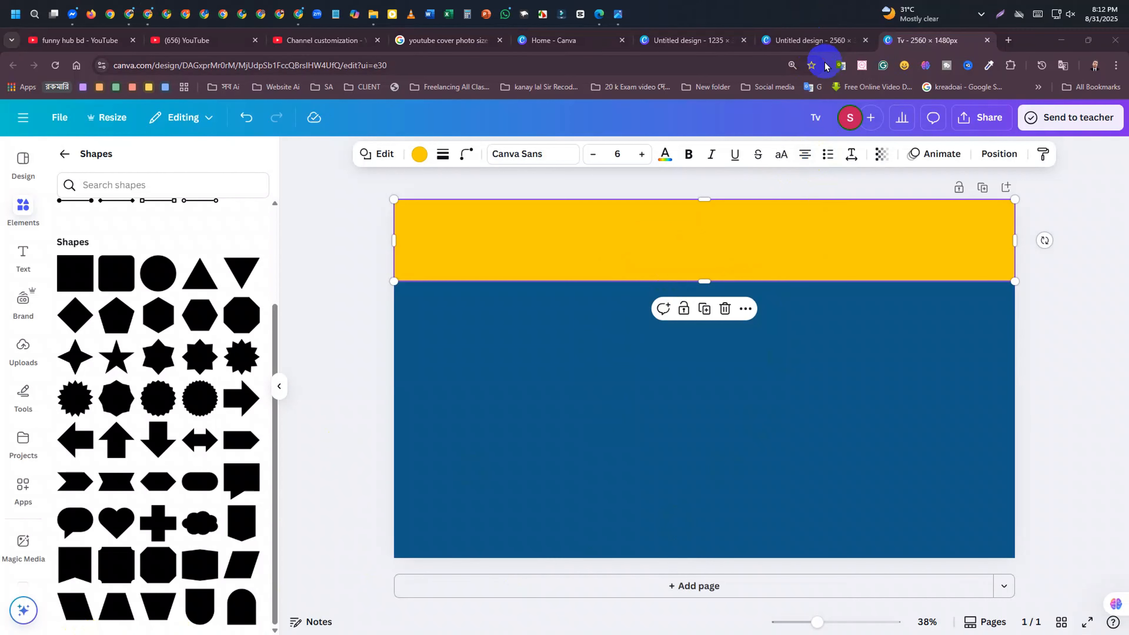
pyautogui.click(87, 317)
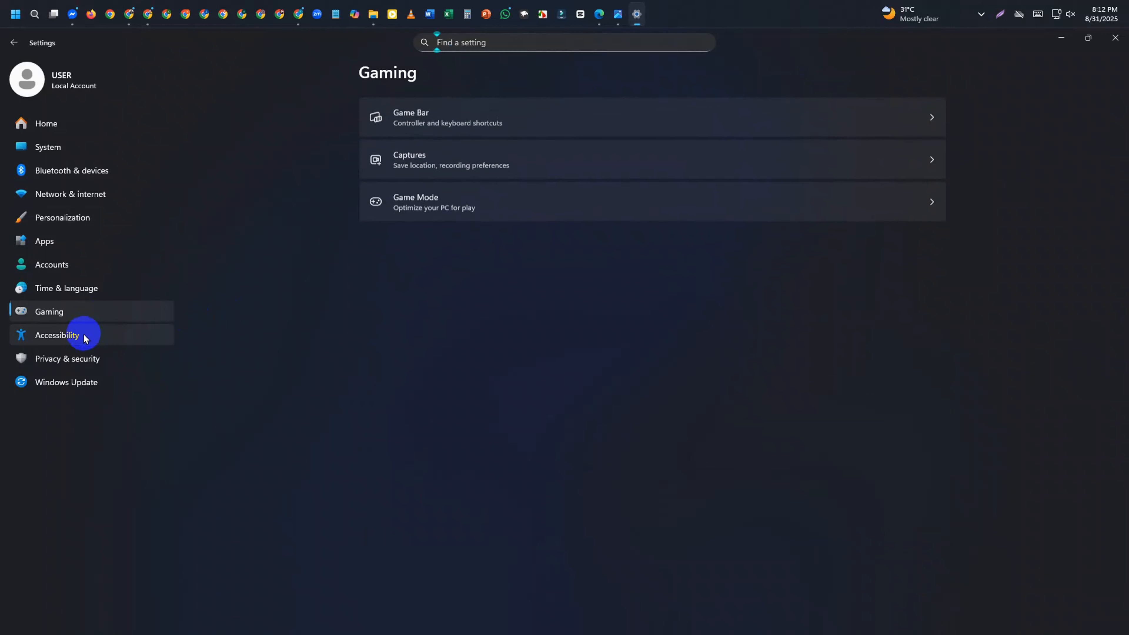
pyautogui.click(83, 333)
pyautogui.click(433, 249)
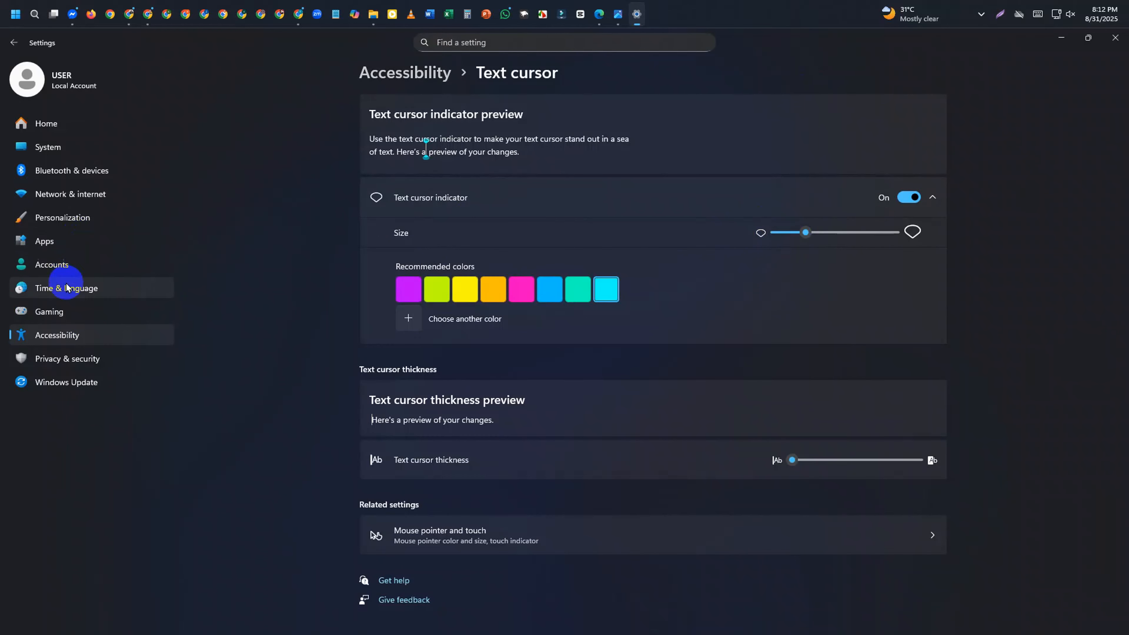
pyautogui.click(65, 339)
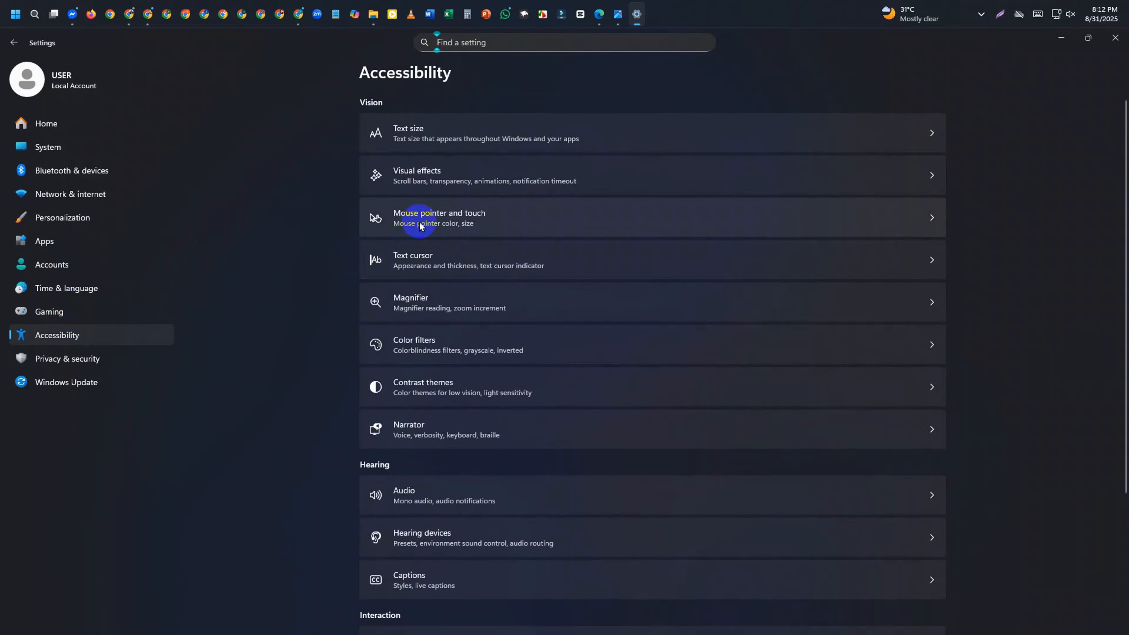
pyautogui.click(292, 220)
pyautogui.click(804, 269)
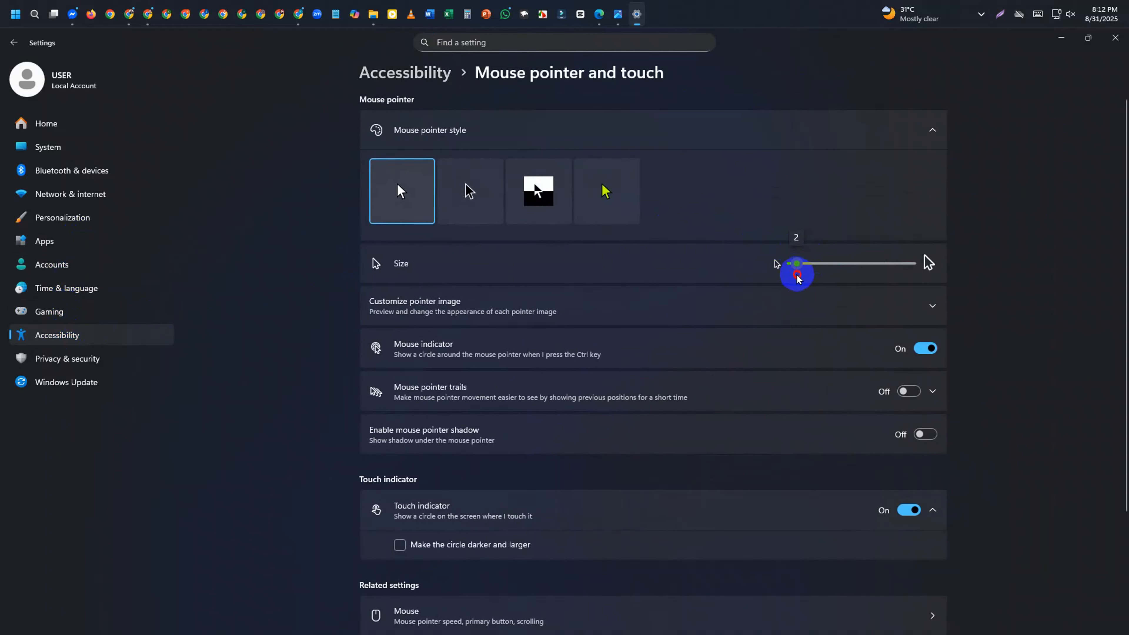
pyautogui.click(1067, 45)
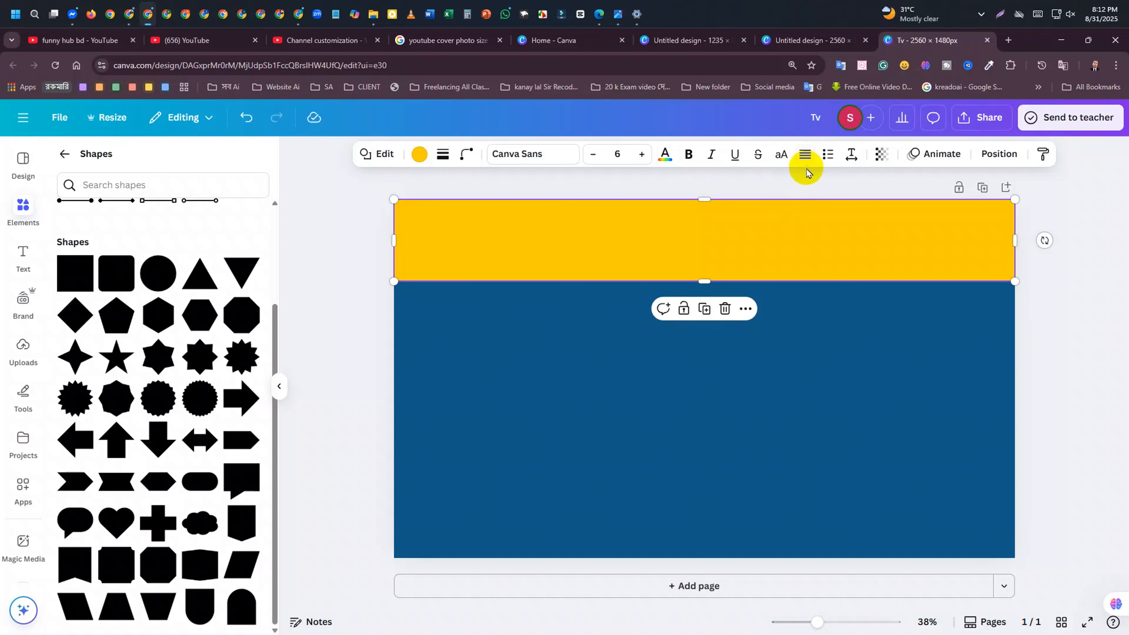
pyautogui.click(801, 235)
pyautogui.rightClick(790, 240)
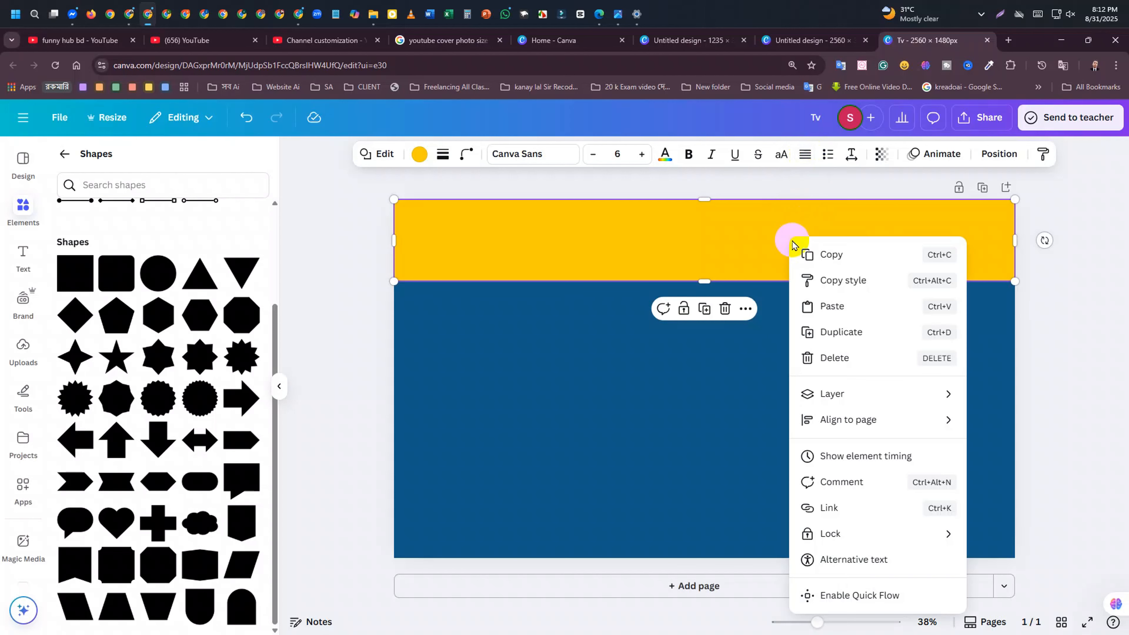
pyautogui.click(771, 237)
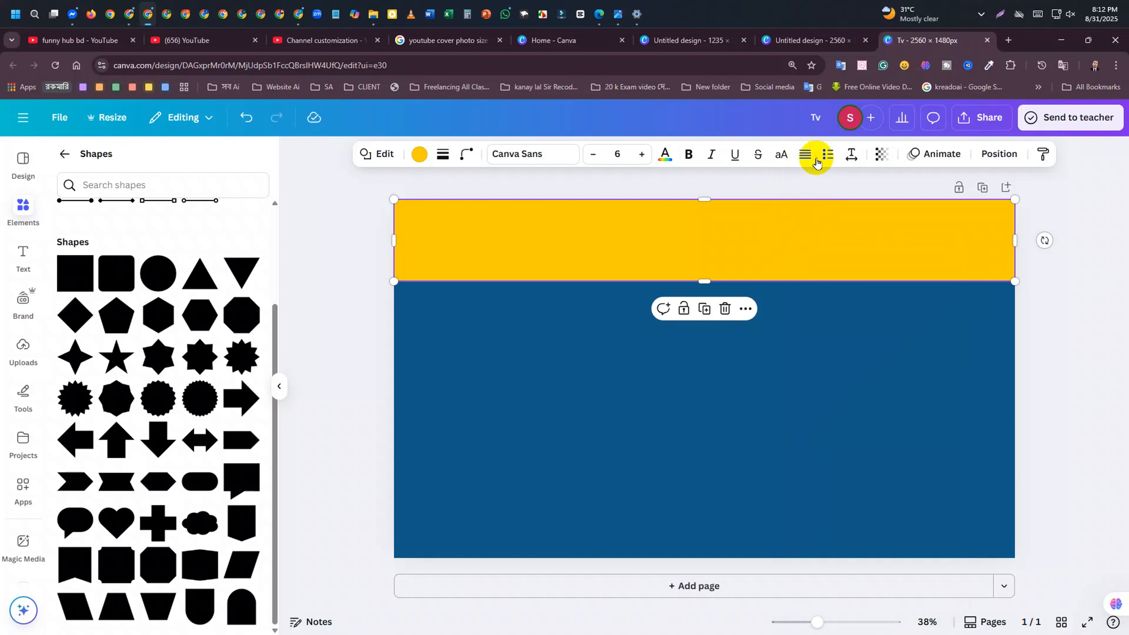
pyautogui.click(806, 161)
pyautogui.click(829, 156)
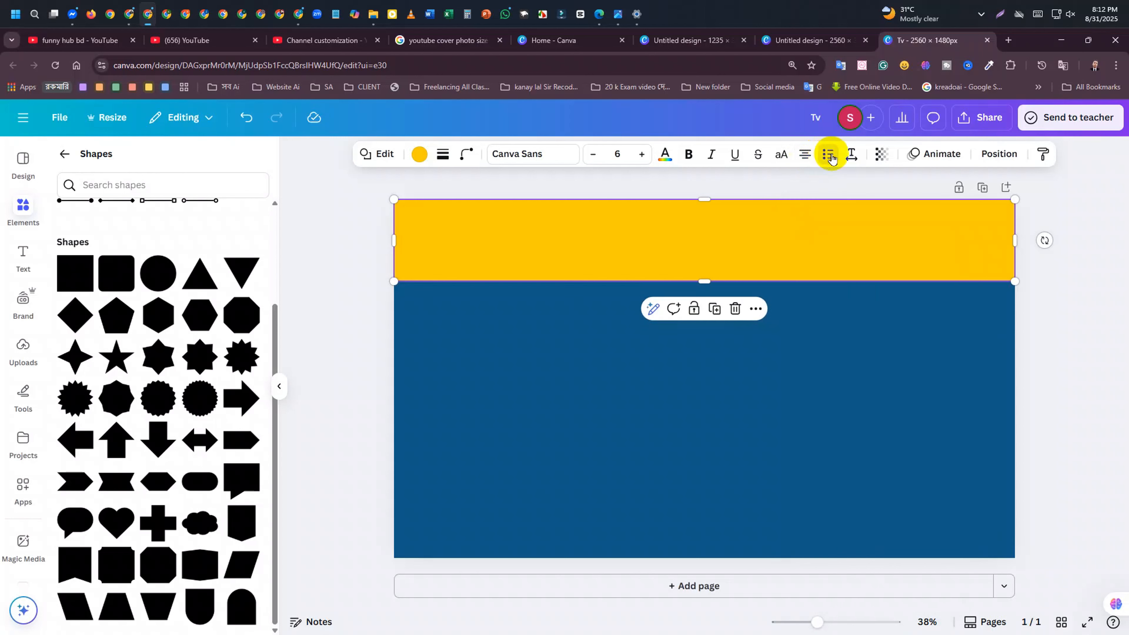
pyautogui.click(831, 159)
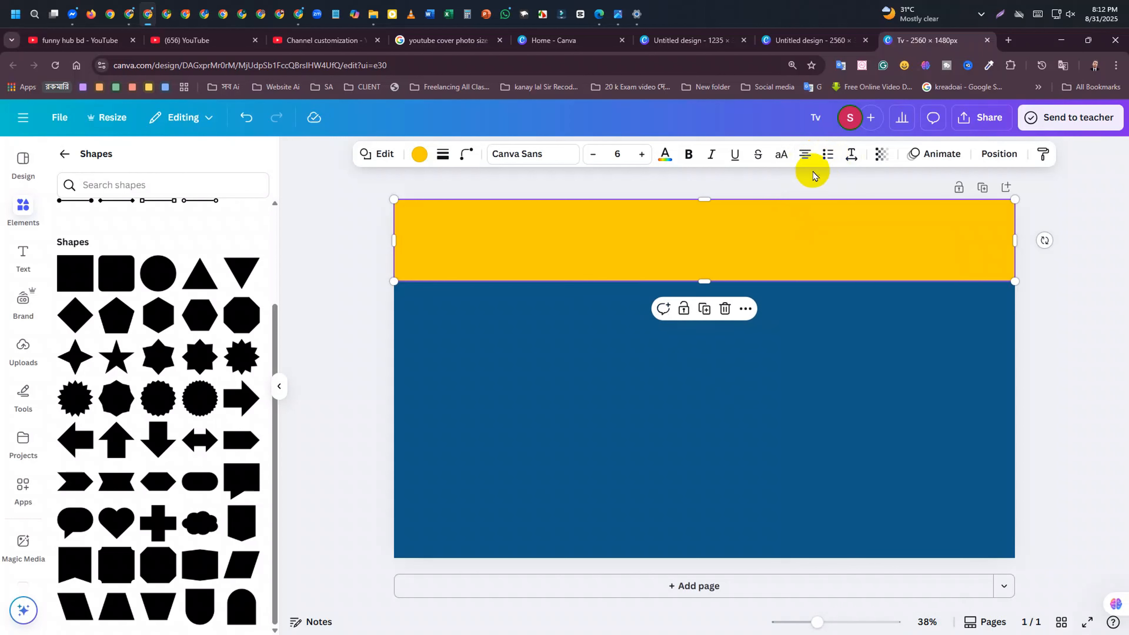
pyautogui.click(813, 240)
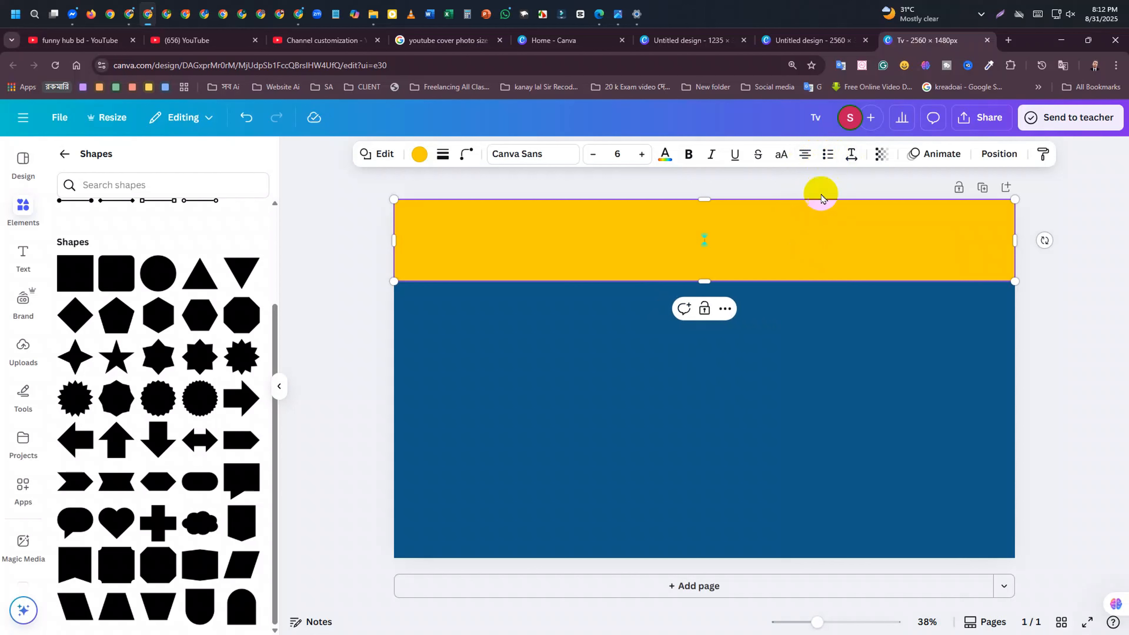
pyautogui.click(808, 241)
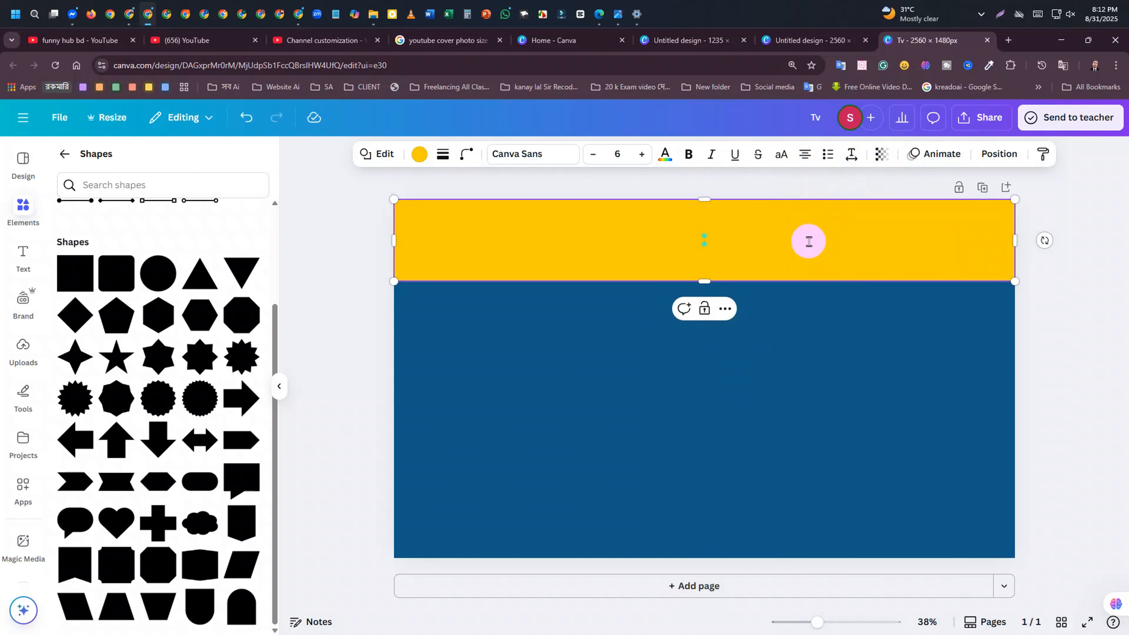
pyautogui.rightClick(809, 242)
pyautogui.click(761, 244)
pyautogui.rightClick(763, 241)
pyautogui.click(676, 415)
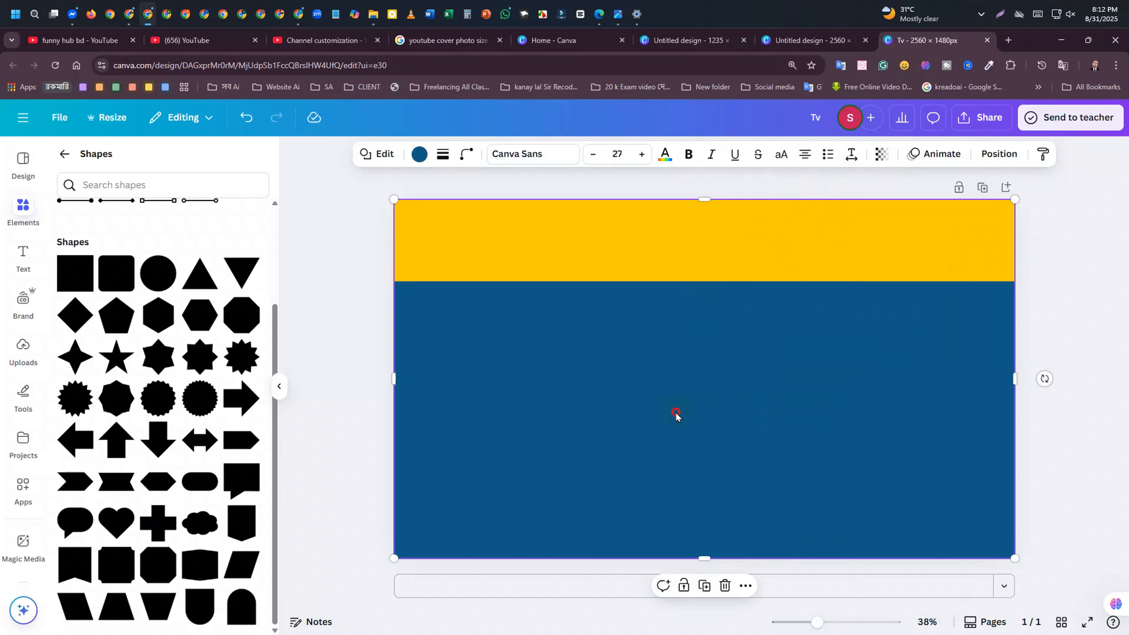
# Move the golden yellow rectangle down from the page's upper edge and align it to the vertical middle of the page
pyautogui.click(723, 252)
pyautogui.rightClick(724, 240)
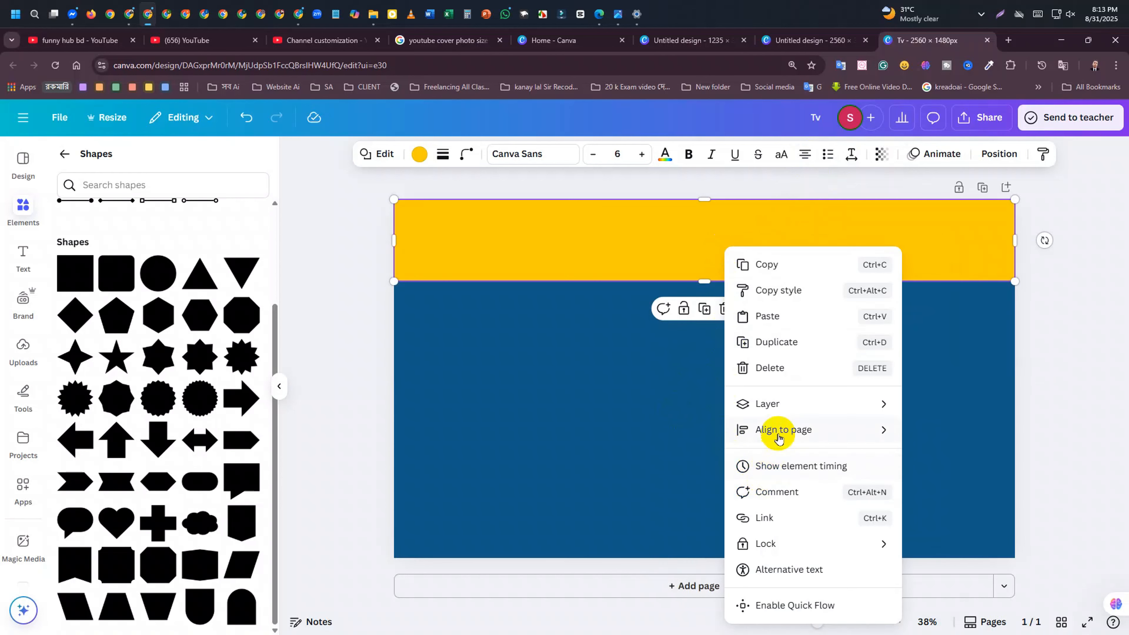
pyautogui.moveTo(780, 438)
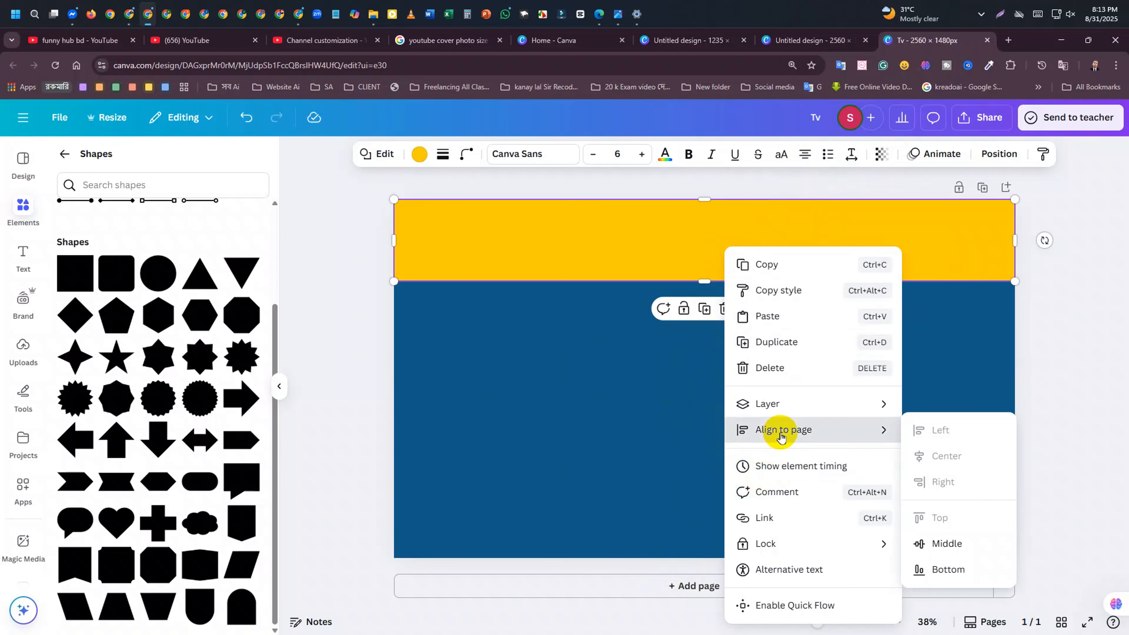
pyautogui.click(739, 208)
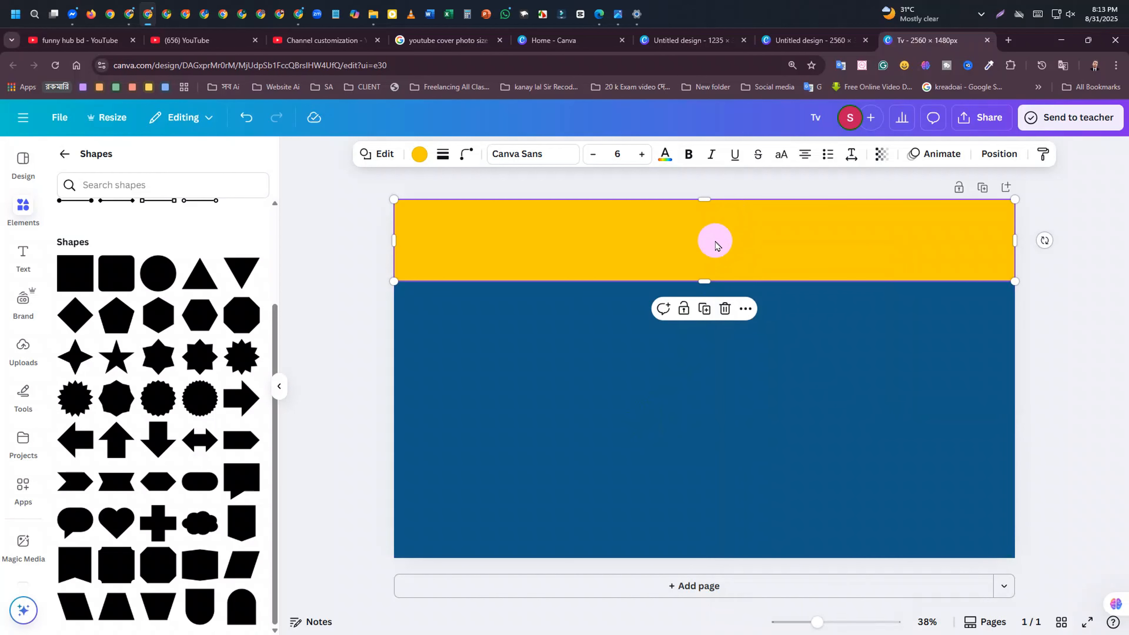
pyautogui.moveTo(713, 250); pyautogui.dragTo(714, 405)
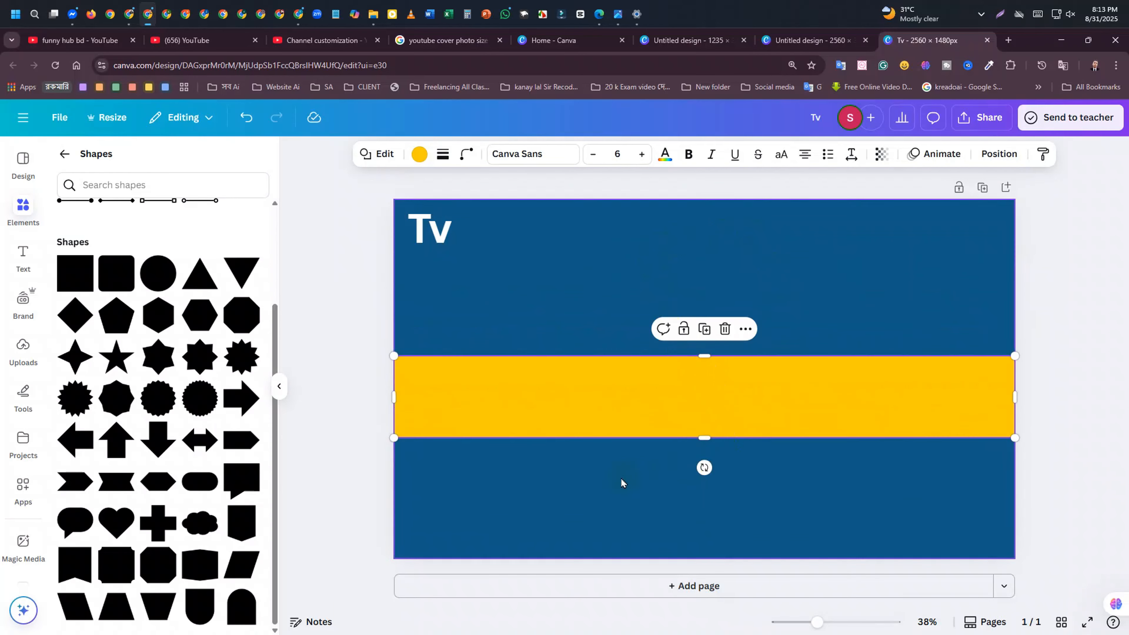
pyautogui.click(738, 381)
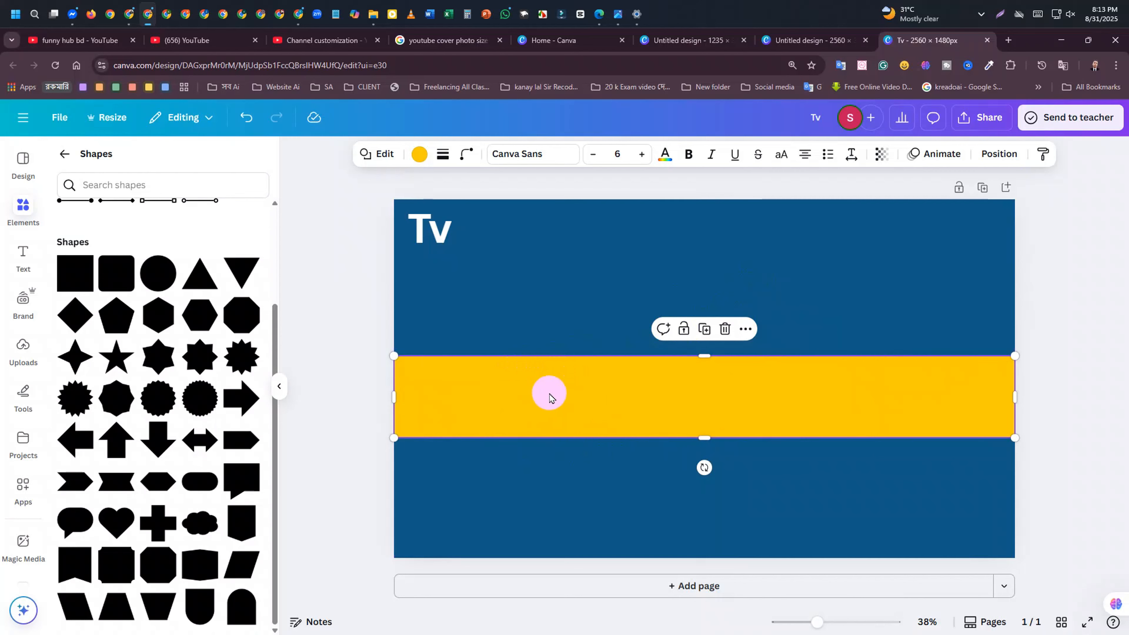
pyautogui.moveTo(549, 397); pyautogui.dragTo(552, 320)
pyautogui.rightClick(554, 320)
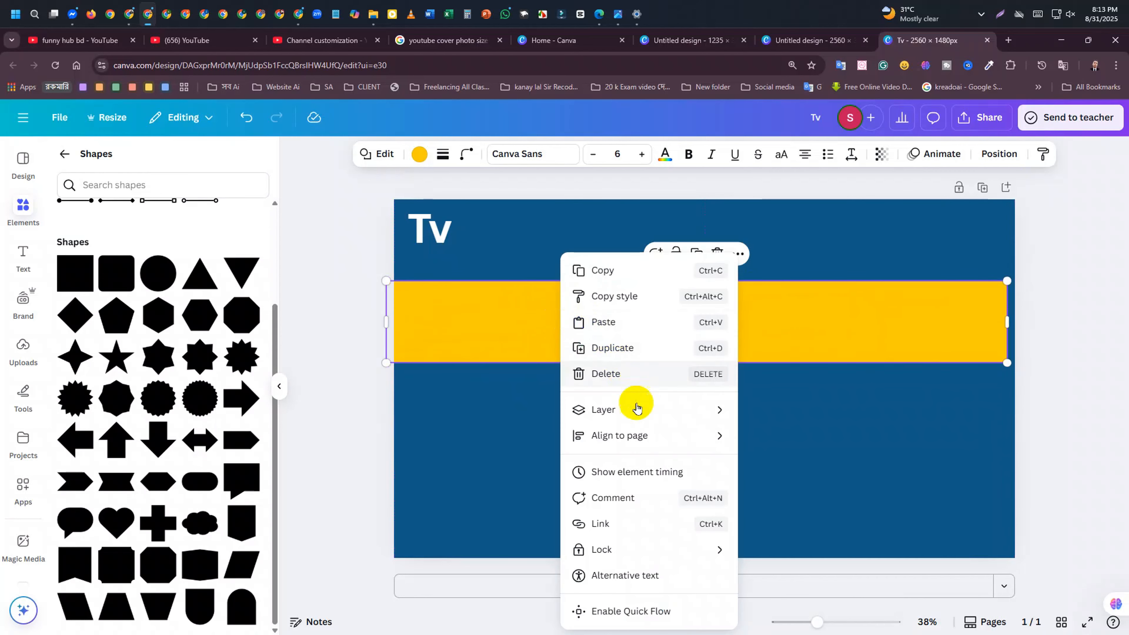
pyautogui.moveTo(612, 439)
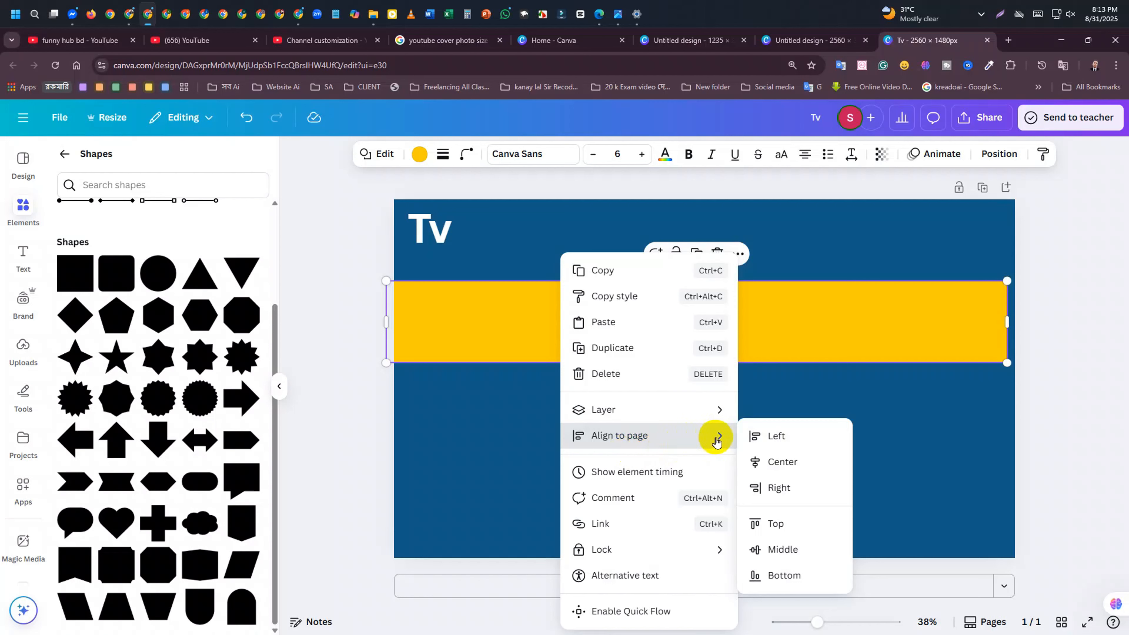
pyautogui.click(784, 550)
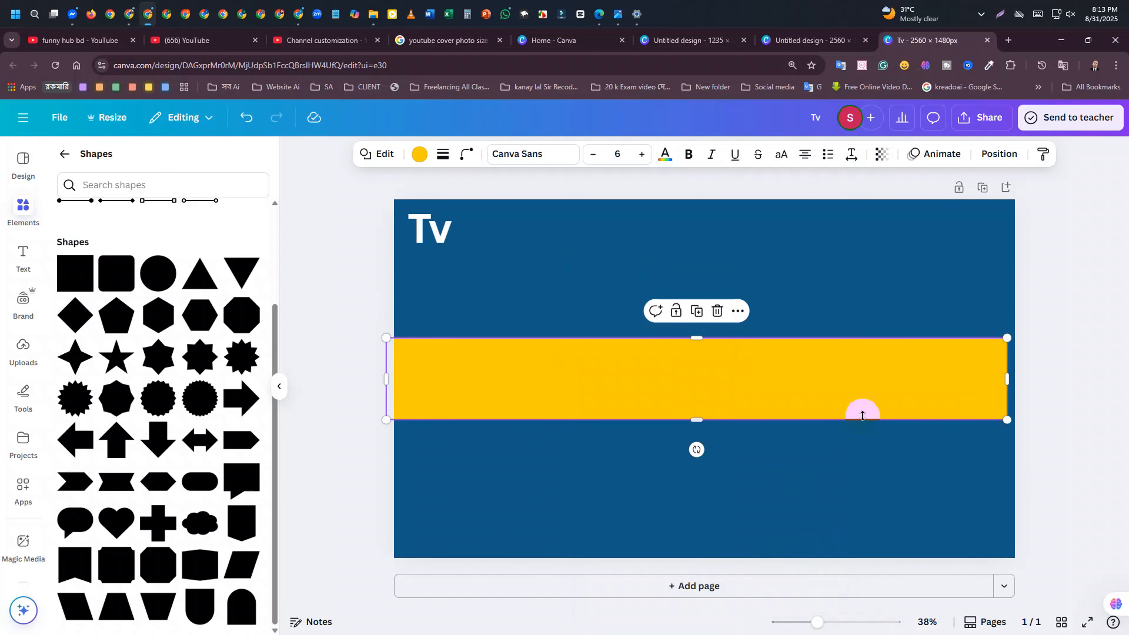
# Shift the golden yellow rectangle sideways to span the full page width and check its page alignment
pyautogui.moveTo(846, 374); pyautogui.dragTo(857, 371)
pyautogui.rightClick(847, 375)
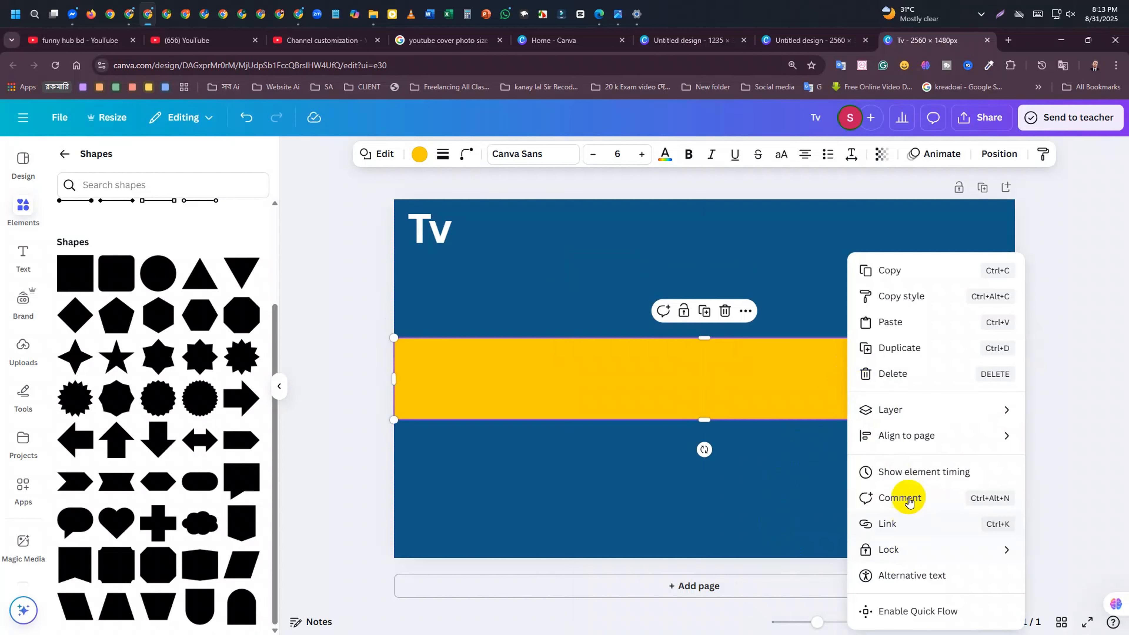
pyautogui.moveTo(907, 436)
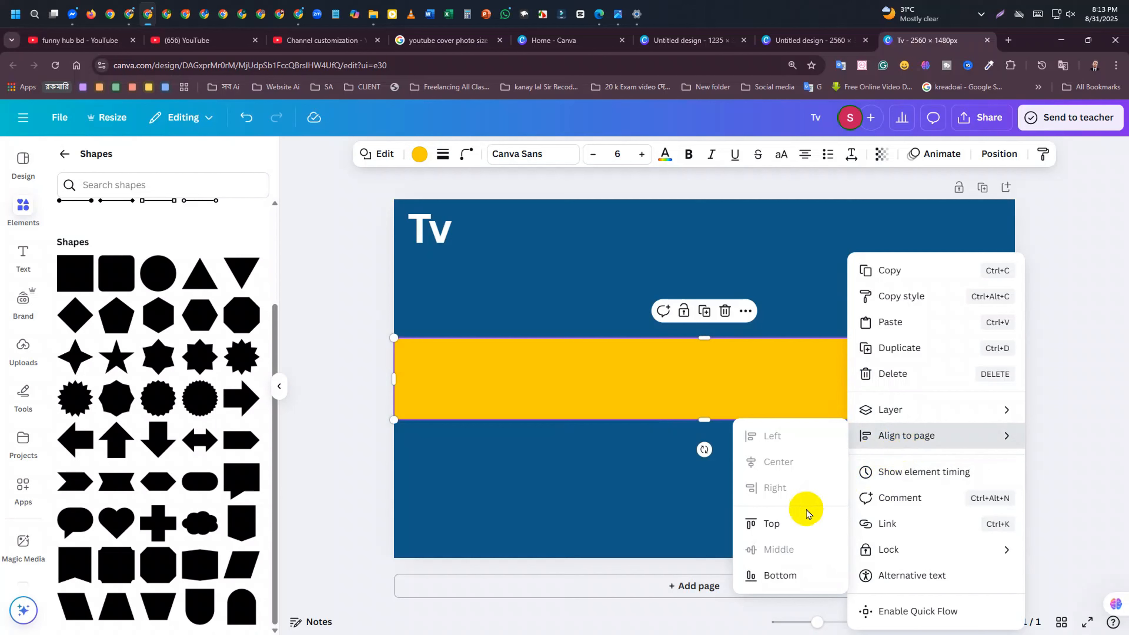
pyautogui.click(774, 386)
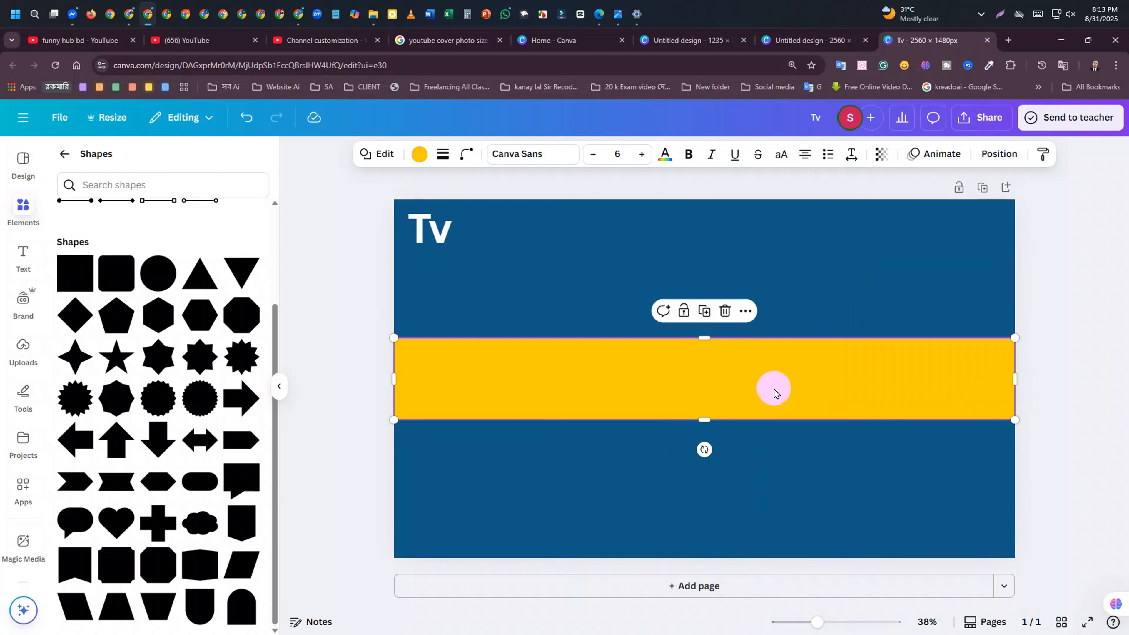
pyautogui.click(867, 452)
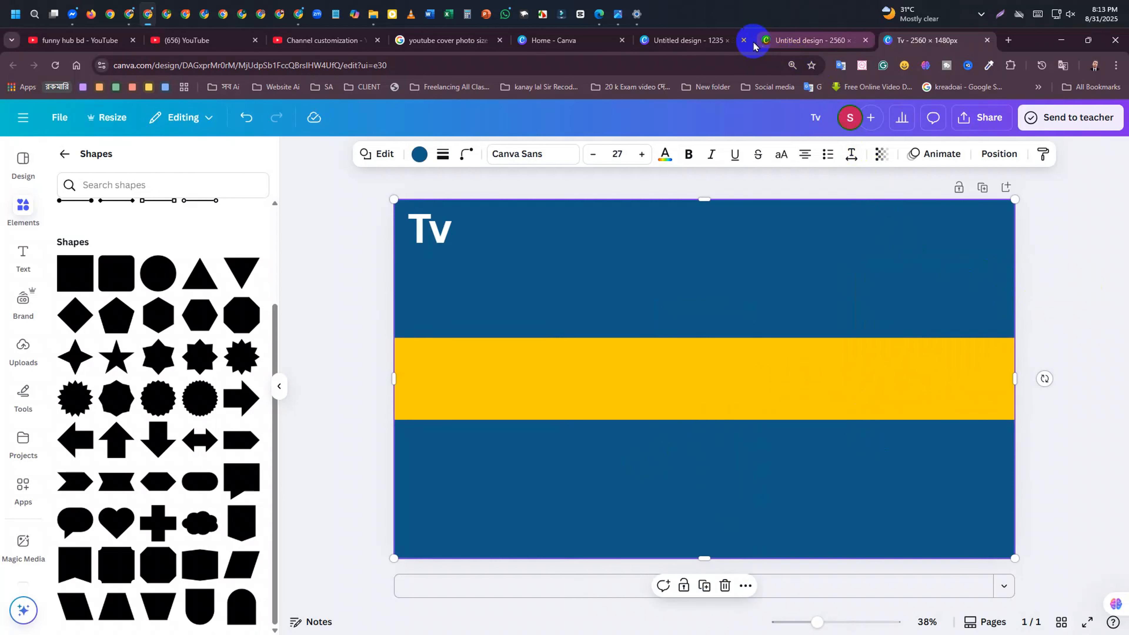
# Copy the pale pink rectangle from the 1235 × 338 px design and paste it into the Tv design, allowing clipboard access
pyautogui.click(645, 39)
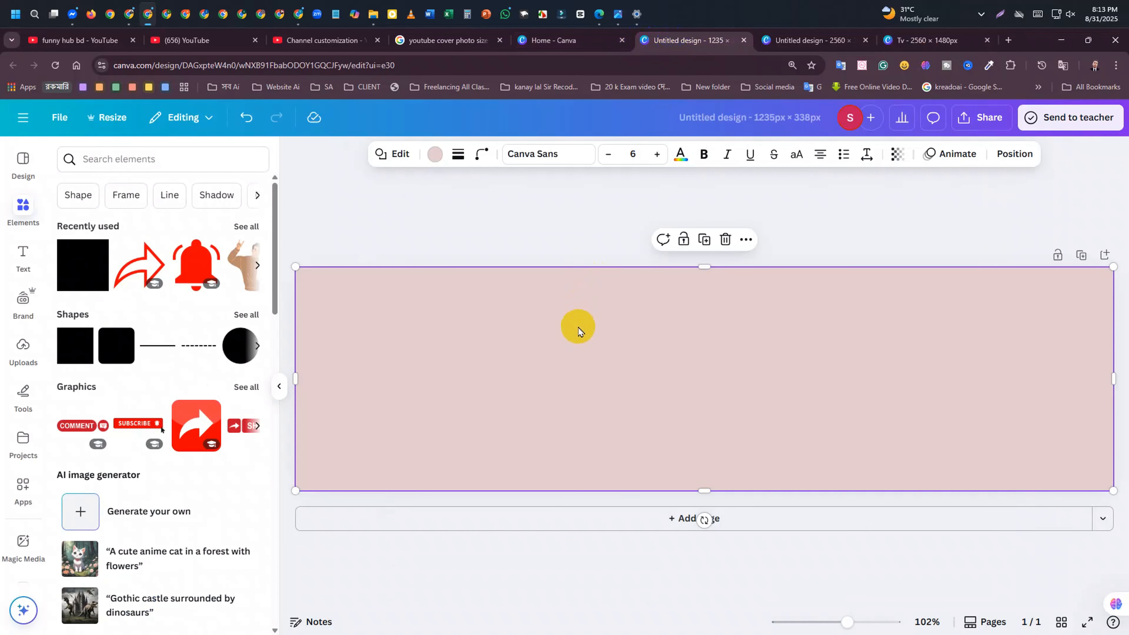
pyautogui.rightClick(578, 328)
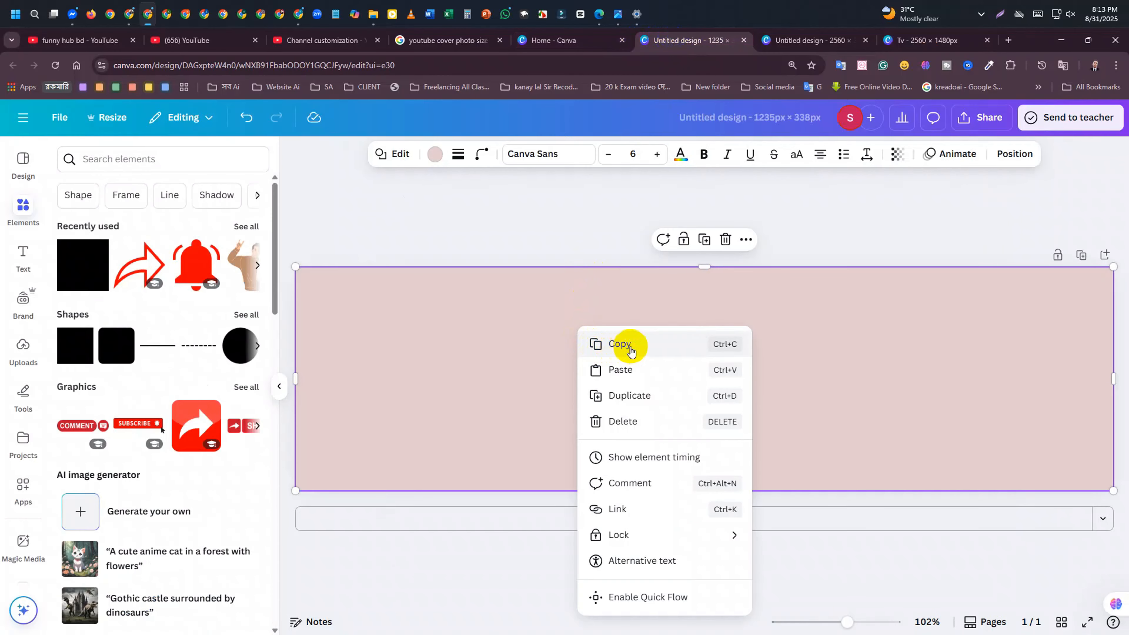
pyautogui.click(612, 354)
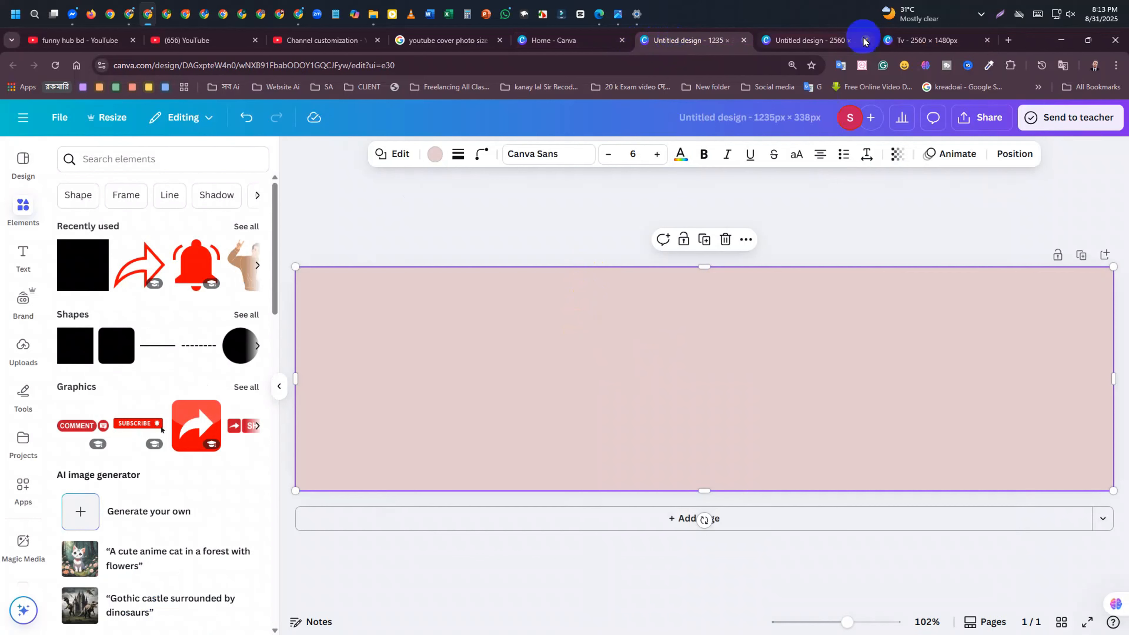
pyautogui.click(911, 38)
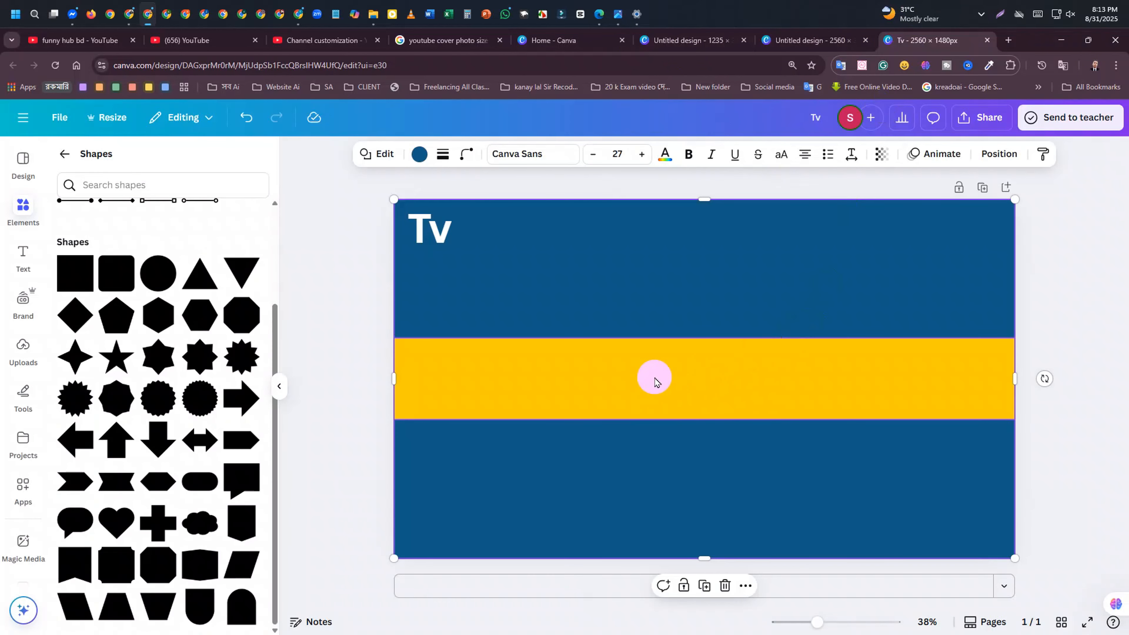
pyautogui.rightClick(658, 366)
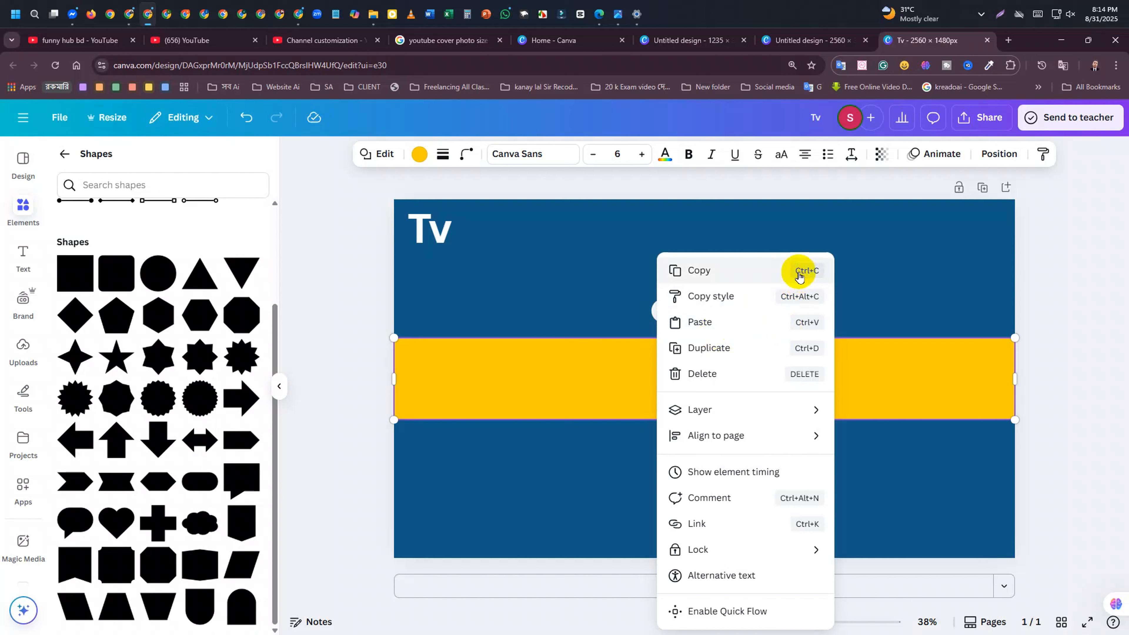
pyautogui.click(750, 331)
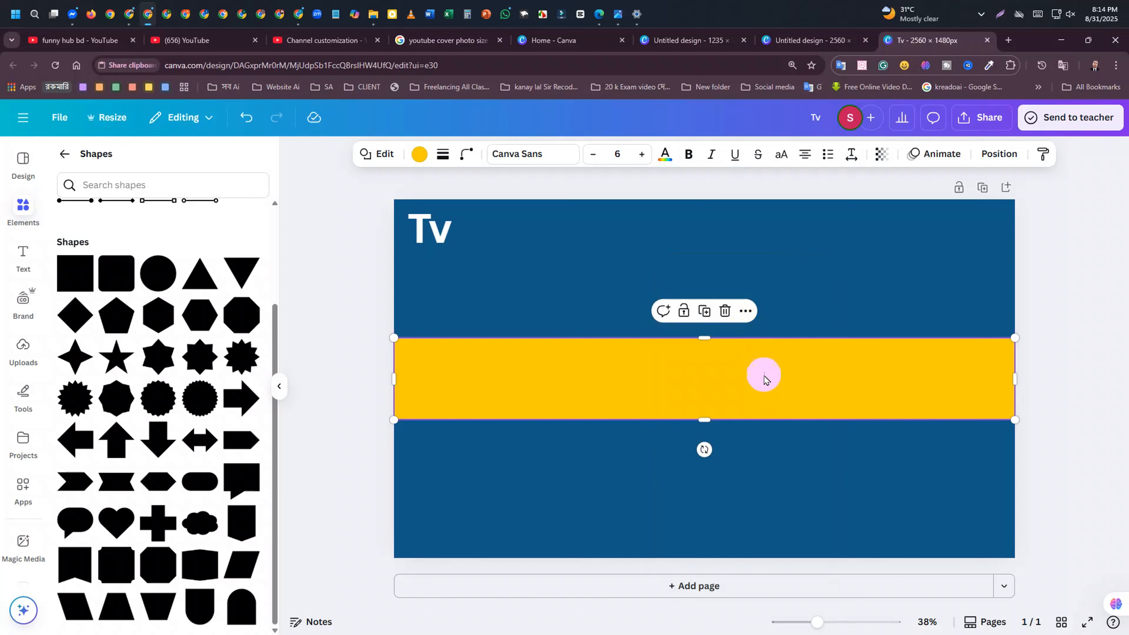
pyautogui.click(205, 156)
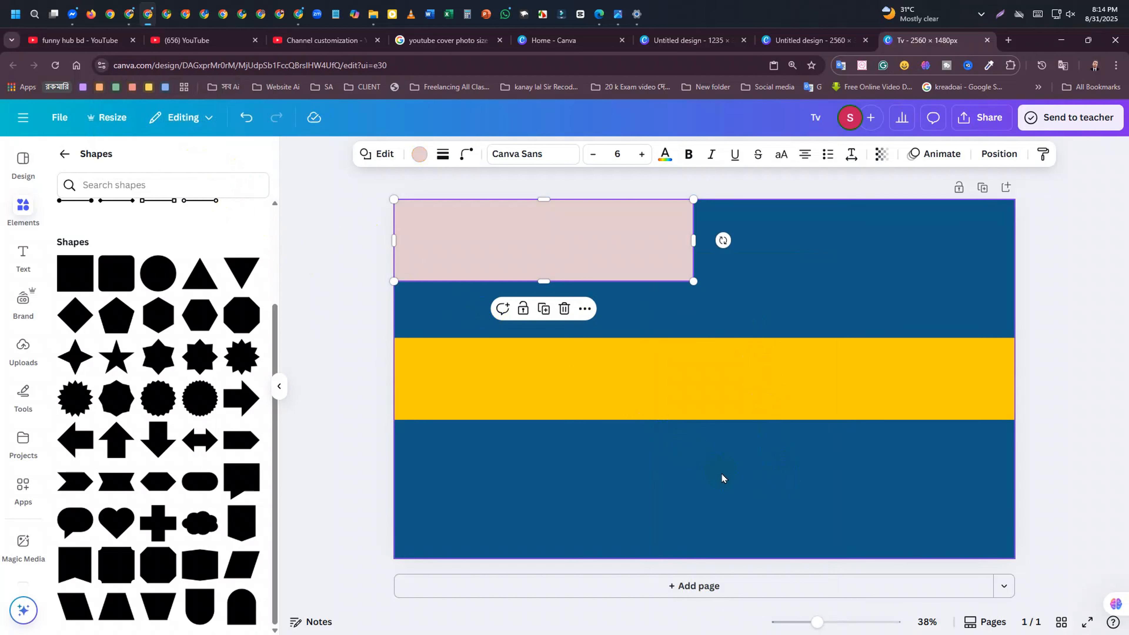
# Align the pasted pale pink rectangle to the vertical middle of the page
pyautogui.click(612, 248)
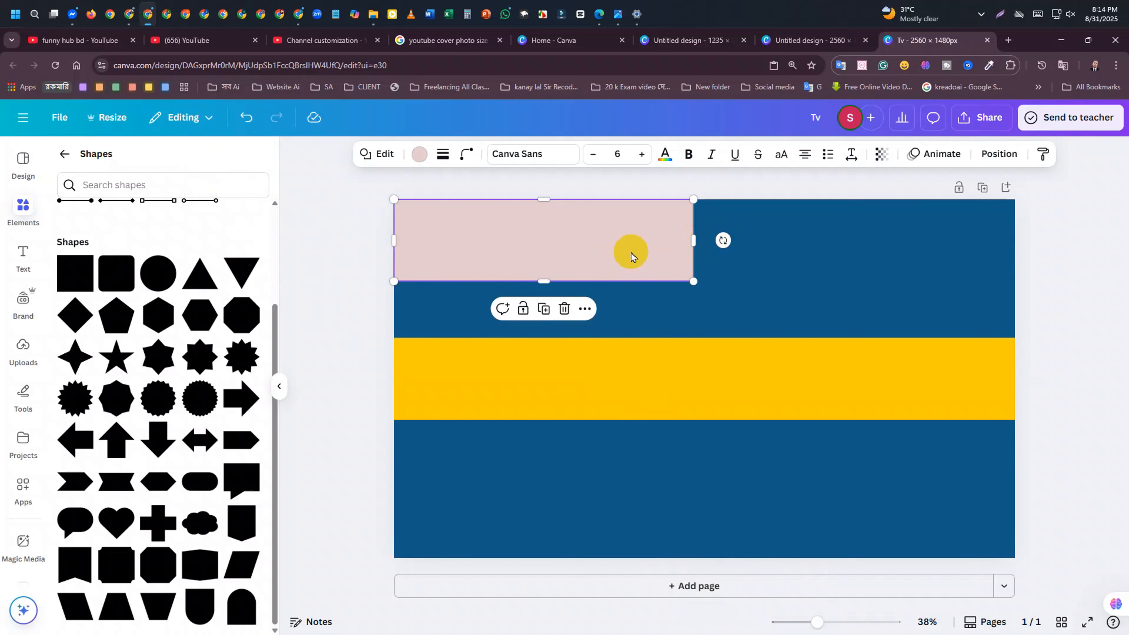
pyautogui.rightClick(631, 252)
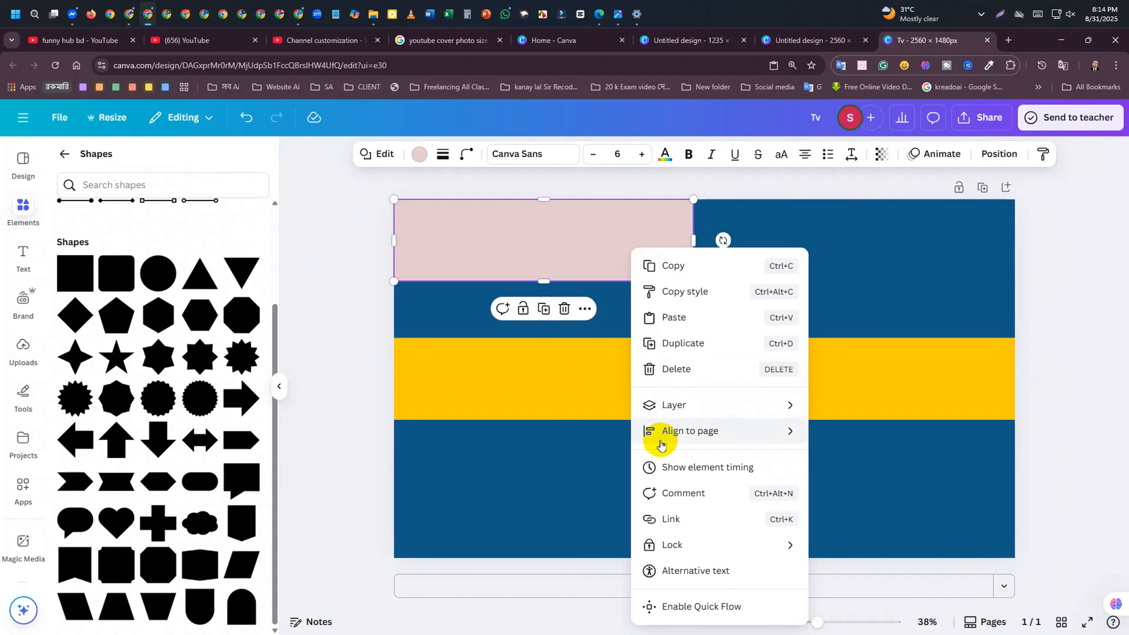
pyautogui.rightClick(572, 242)
pyautogui.moveTo(649, 429)
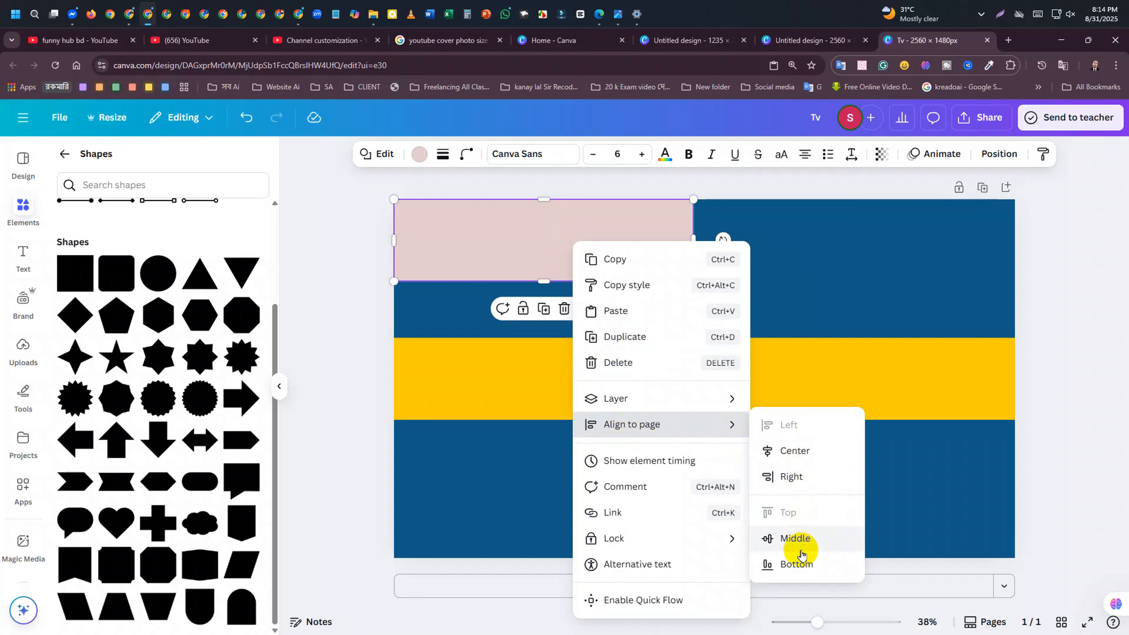
pyautogui.click(795, 539)
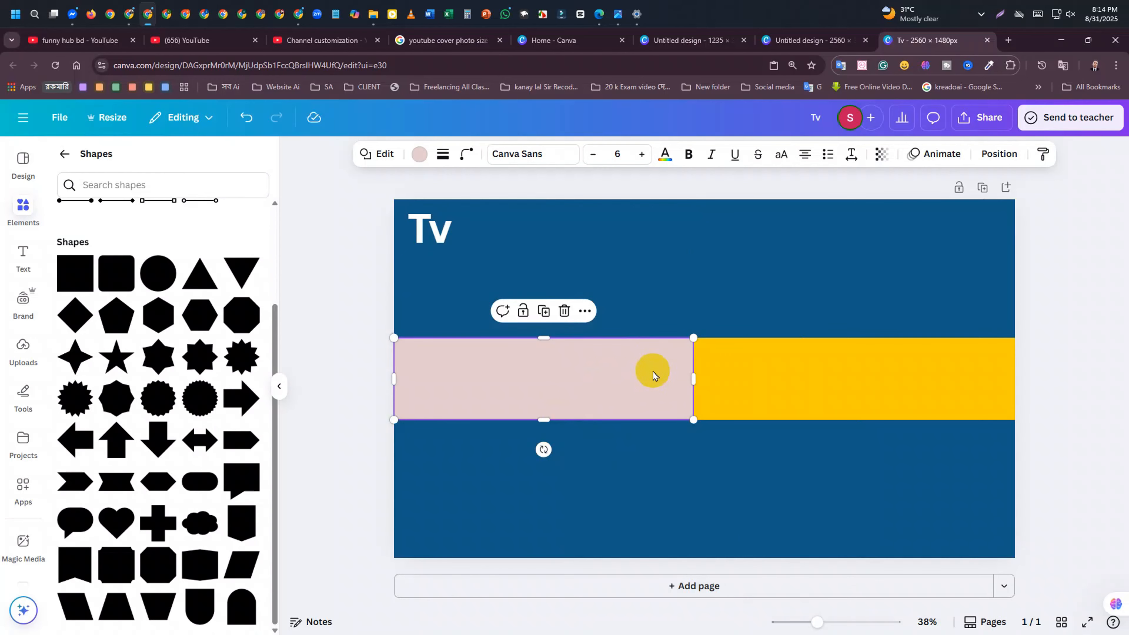
# Centre the pale pink rectangle horizontally on the page and line it up vertically with the golden yellow band
pyautogui.rightClick(664, 380)
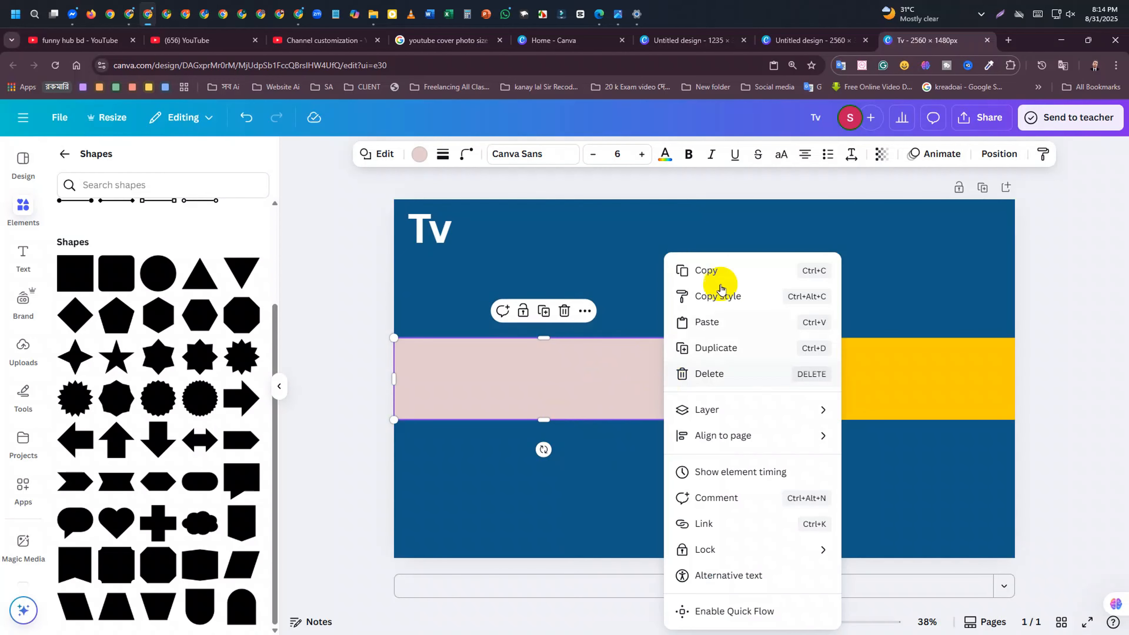
pyautogui.click(807, 161)
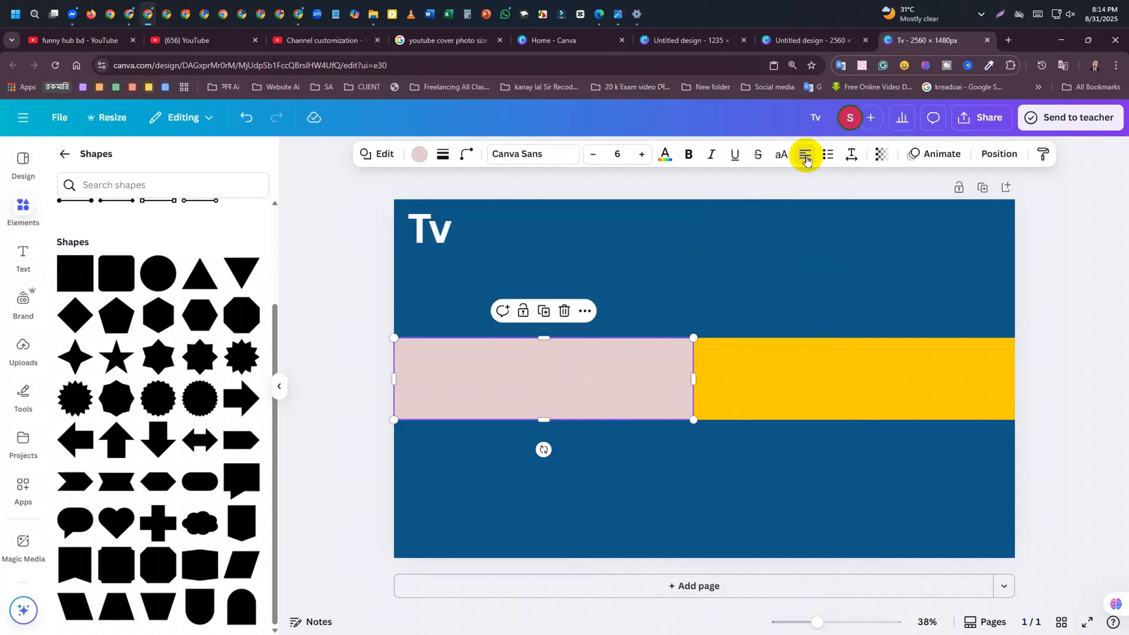
pyautogui.moveTo(630, 376); pyautogui.dragTo(752, 377)
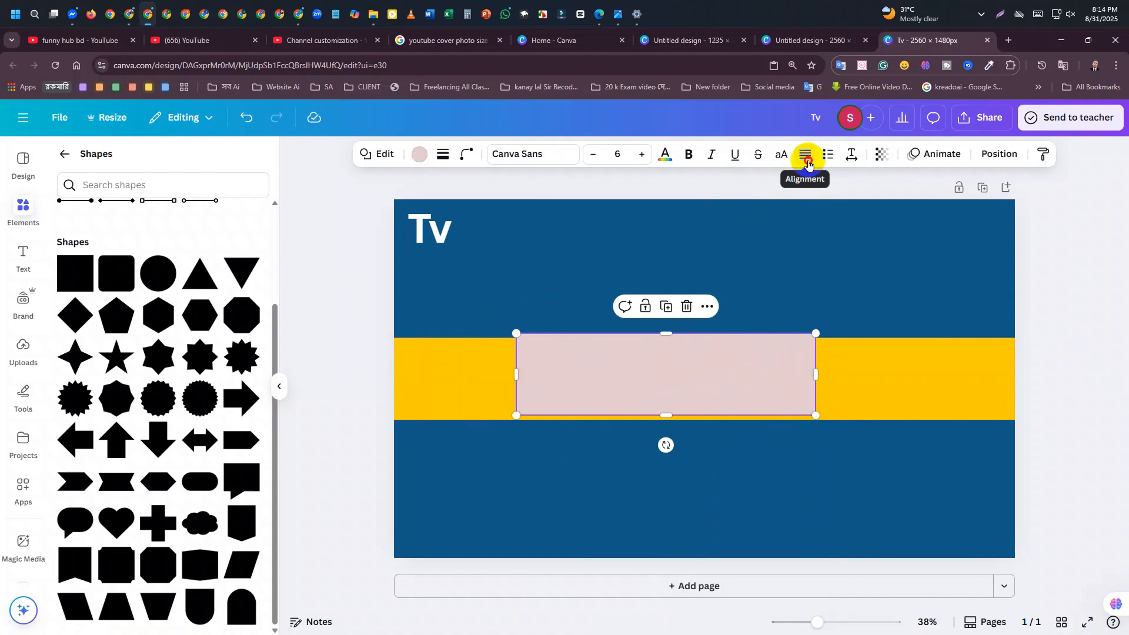
pyautogui.rightClick(748, 377)
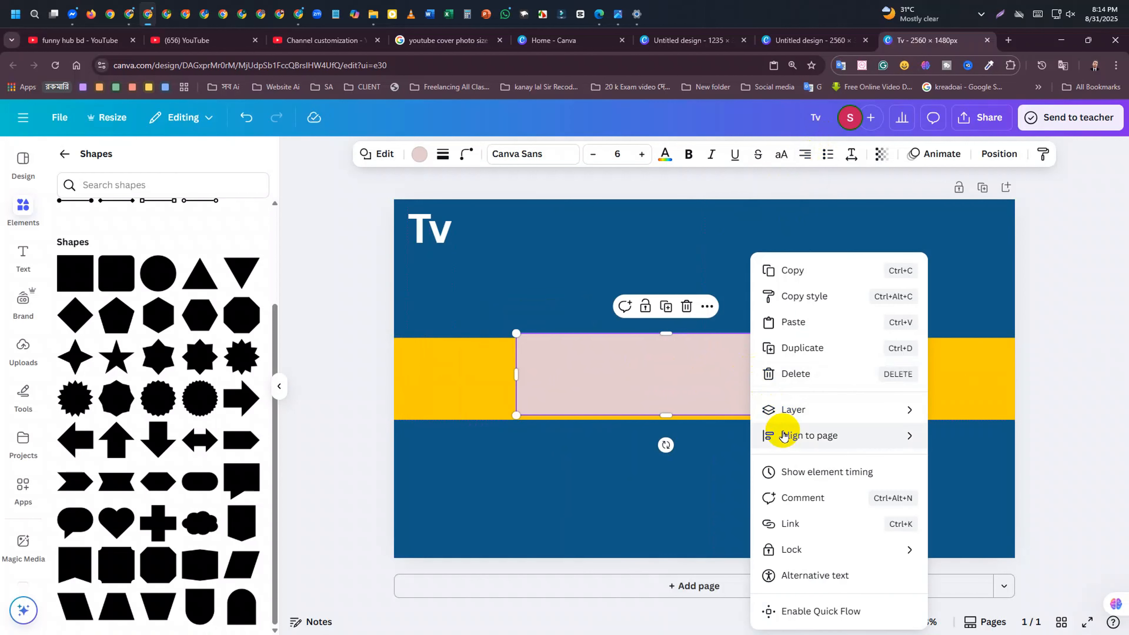
pyautogui.moveTo(780, 448)
pyautogui.click(969, 462)
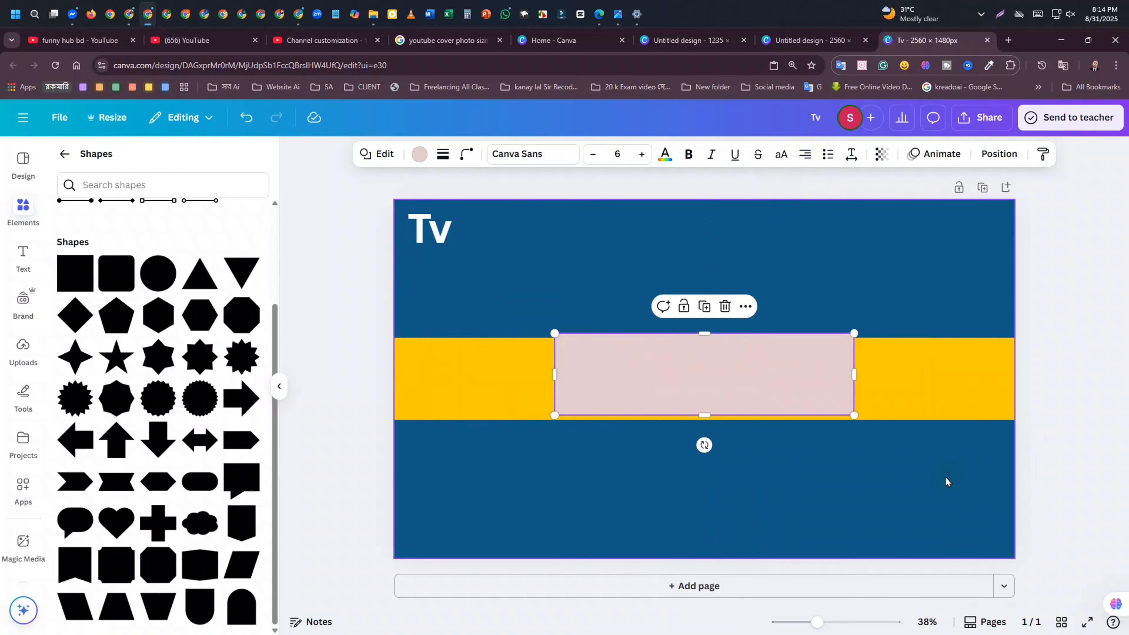
pyautogui.click(770, 408)
pyautogui.click(800, 465)
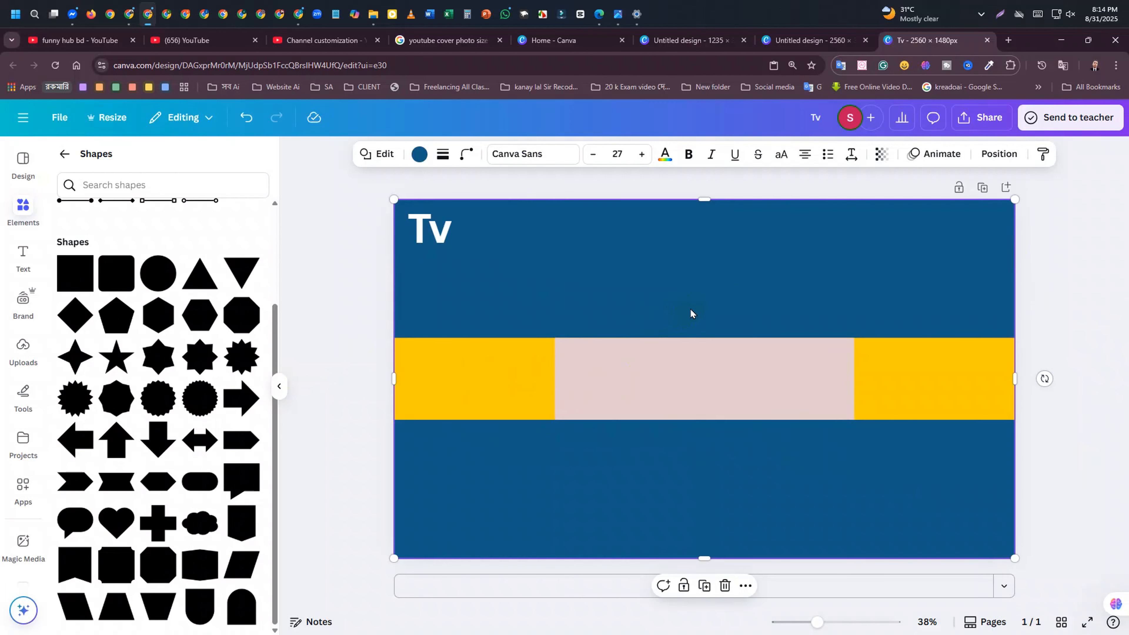
pyautogui.doubleClick(699, 306)
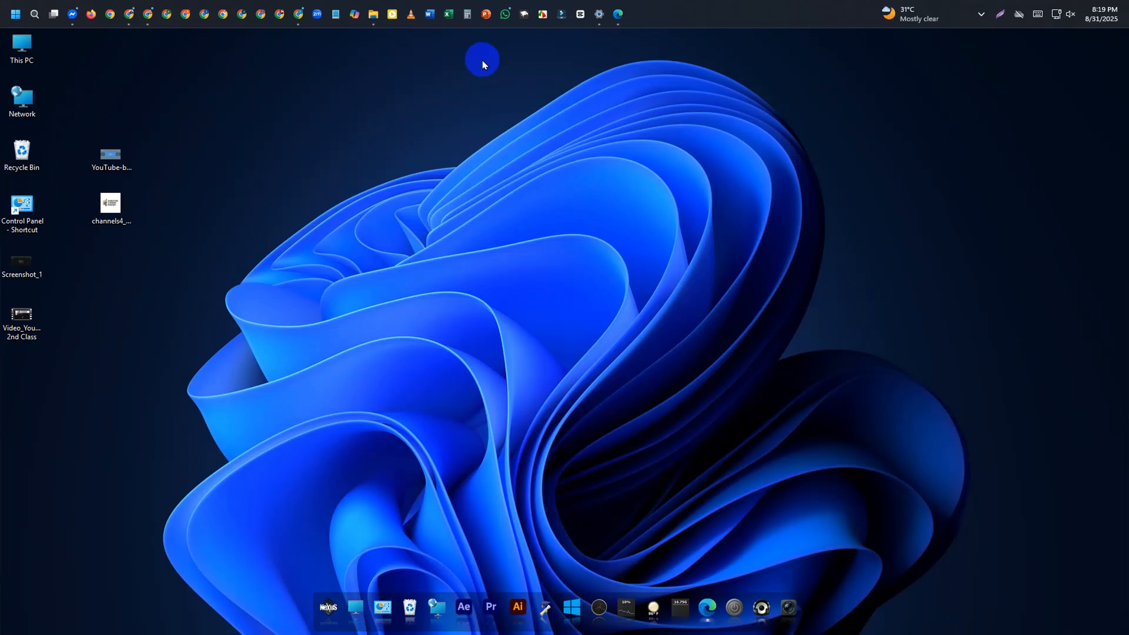
# Switch to the browser window showing the Tv design in Canva, leaving nothing selected on the page
pyautogui.click(144, 22)
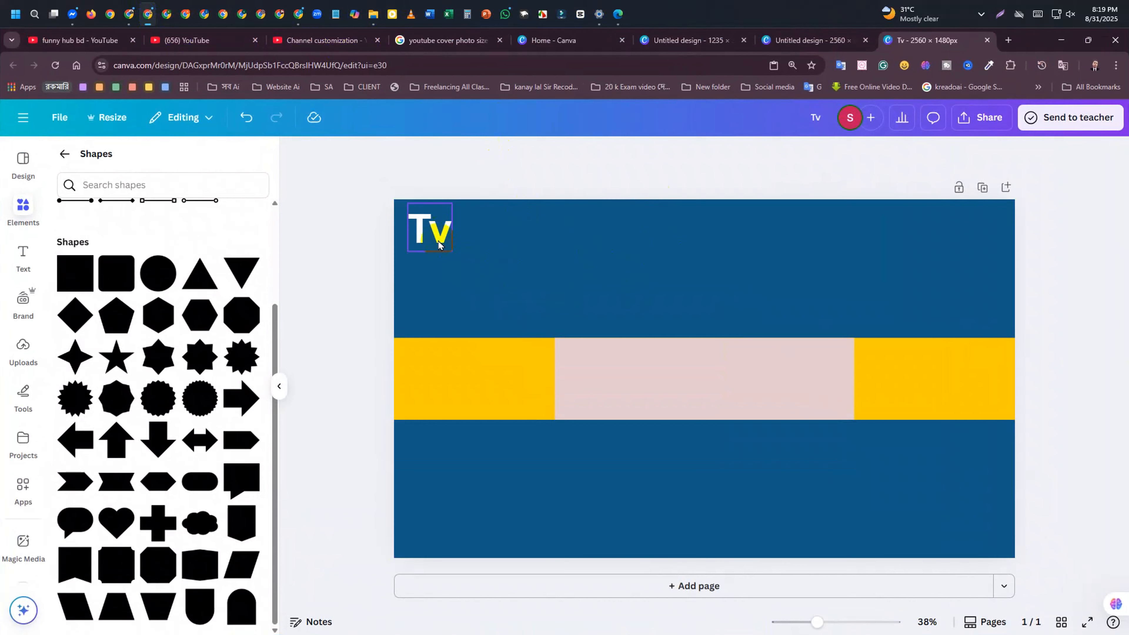
pyautogui.click(441, 236)
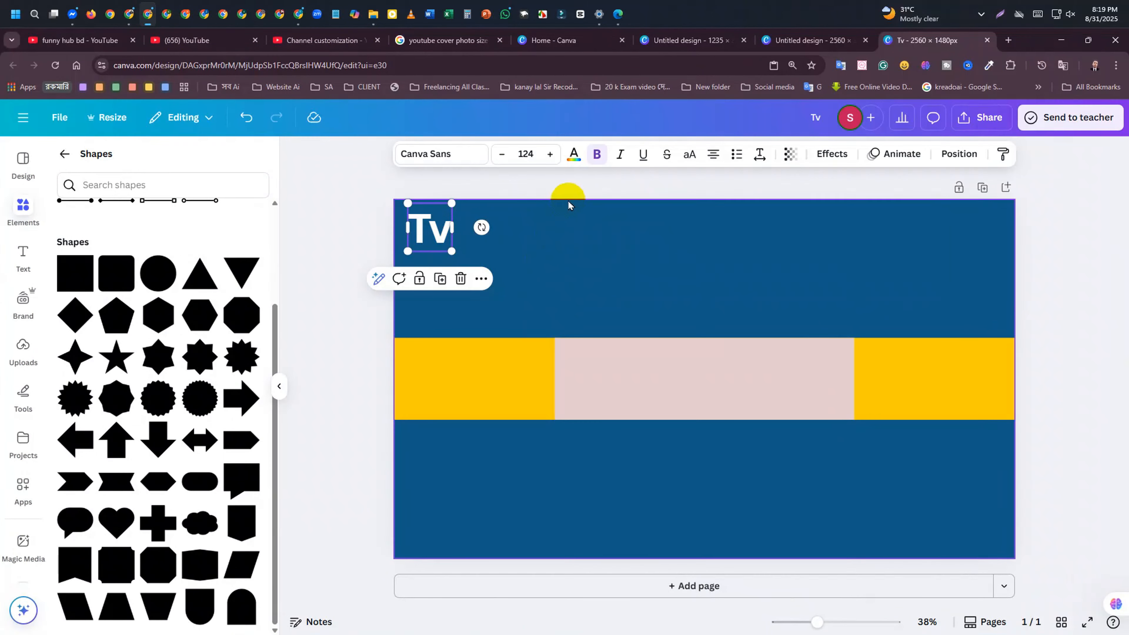
pyautogui.click(649, 184)
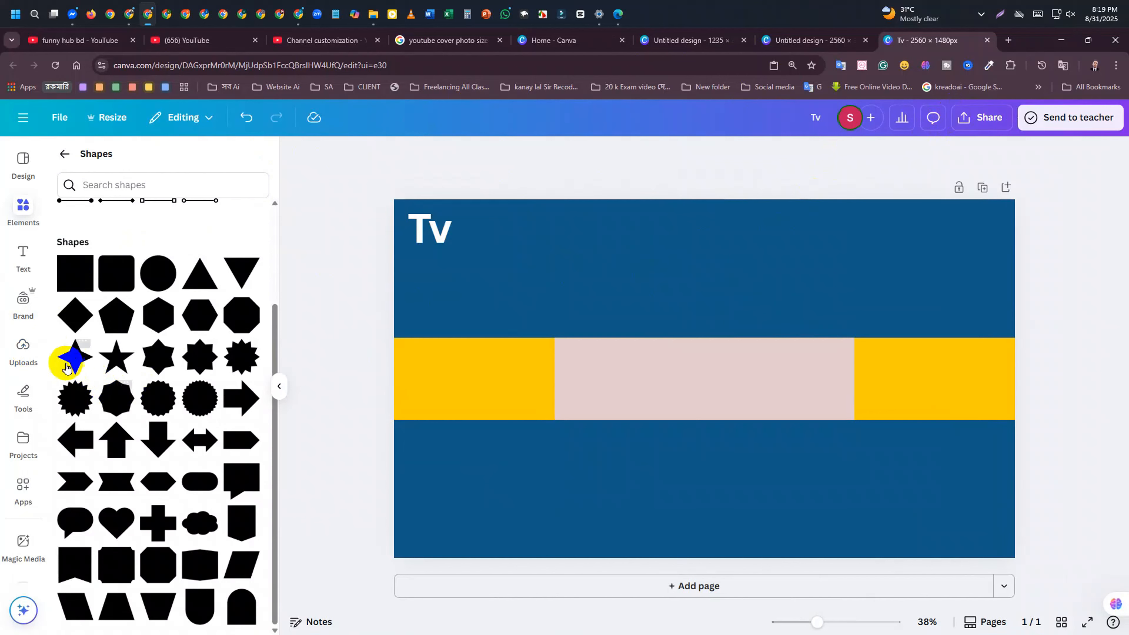
pyautogui.click(24, 355)
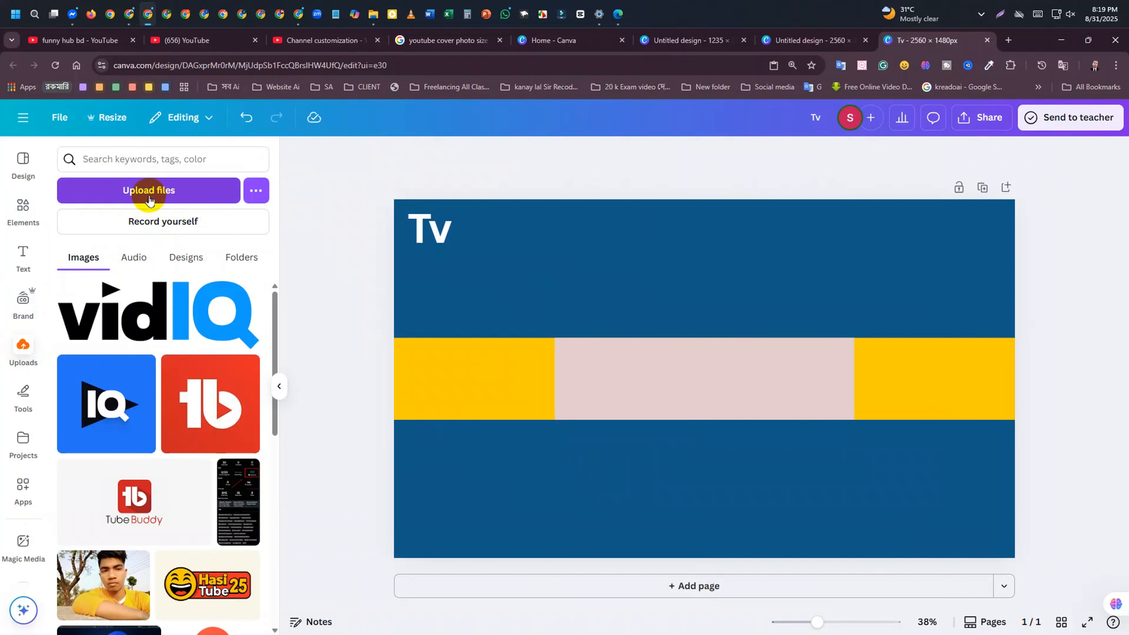
pyautogui.click(159, 198)
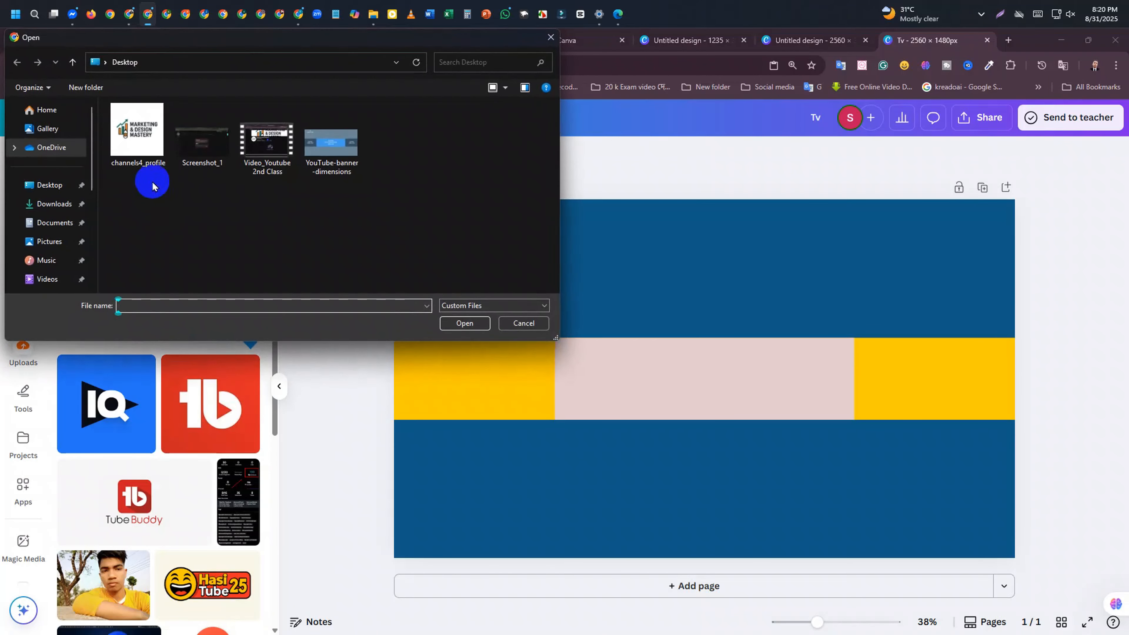
pyautogui.click(61, 193)
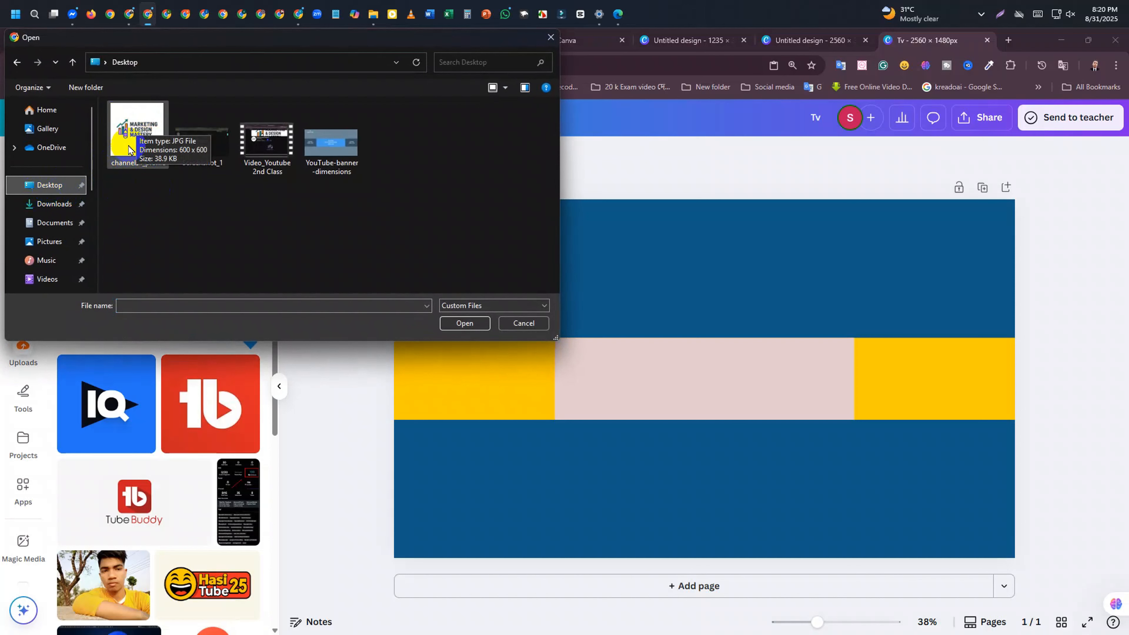
pyautogui.click(515, 323)
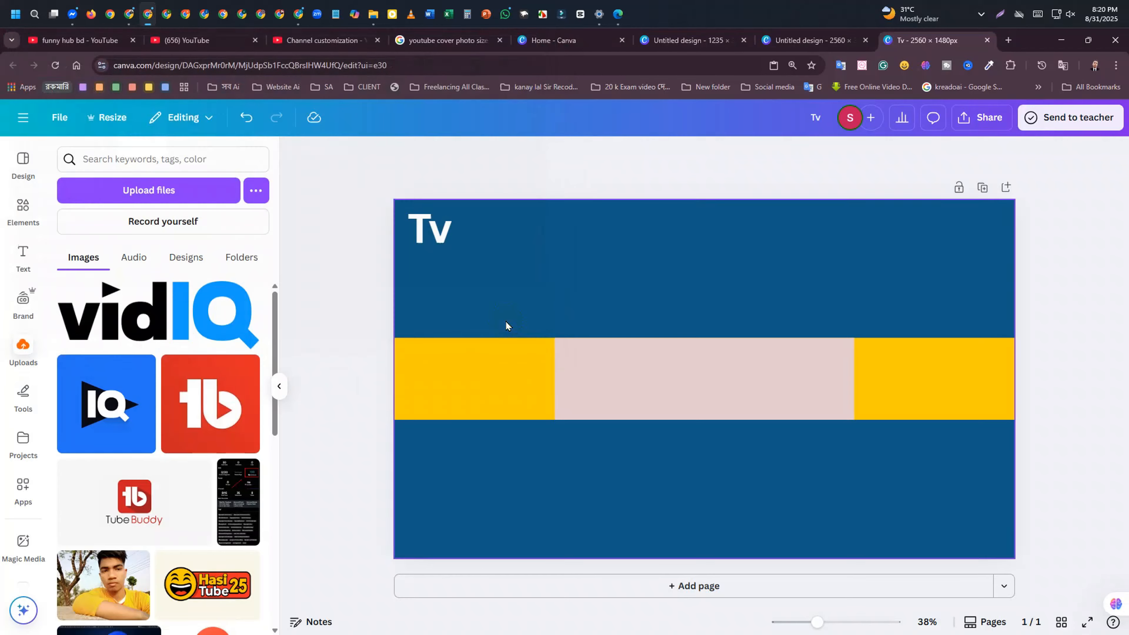
# Dismiss the custom size dialog on the Canva home page and create a new 500 × 500 px logo design
pyautogui.click(549, 39)
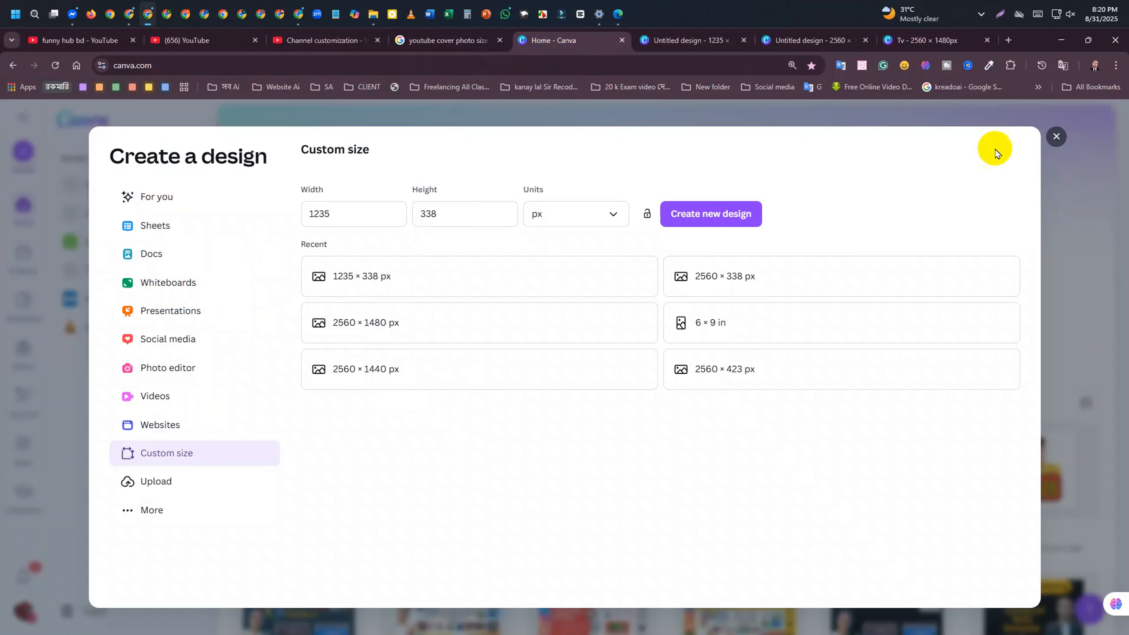
pyautogui.click(1053, 140)
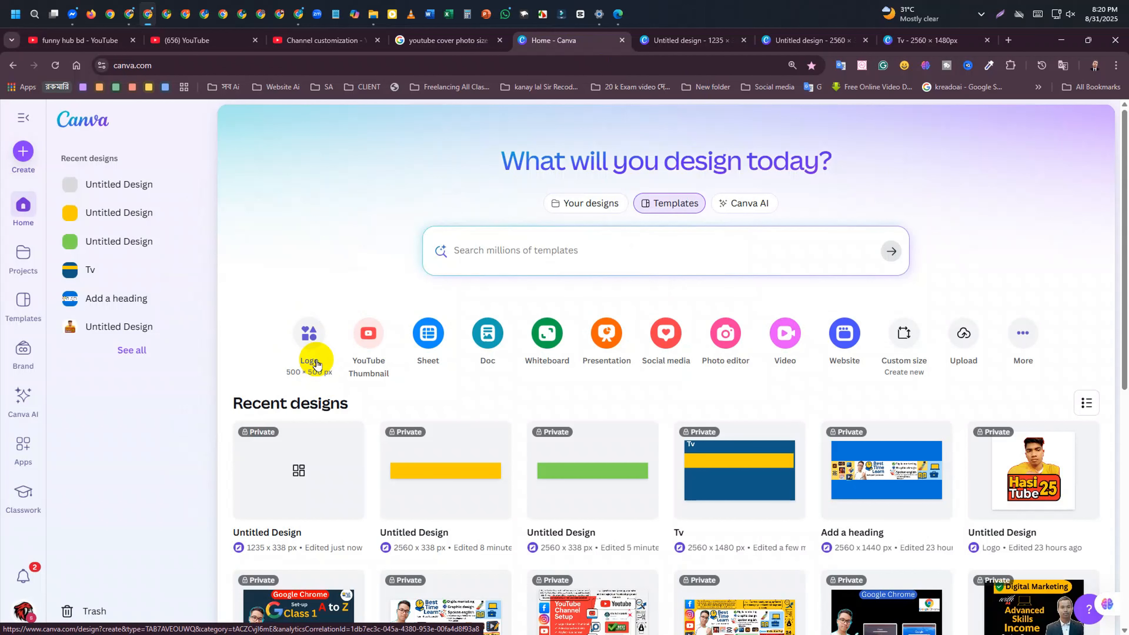
pyautogui.click(307, 324)
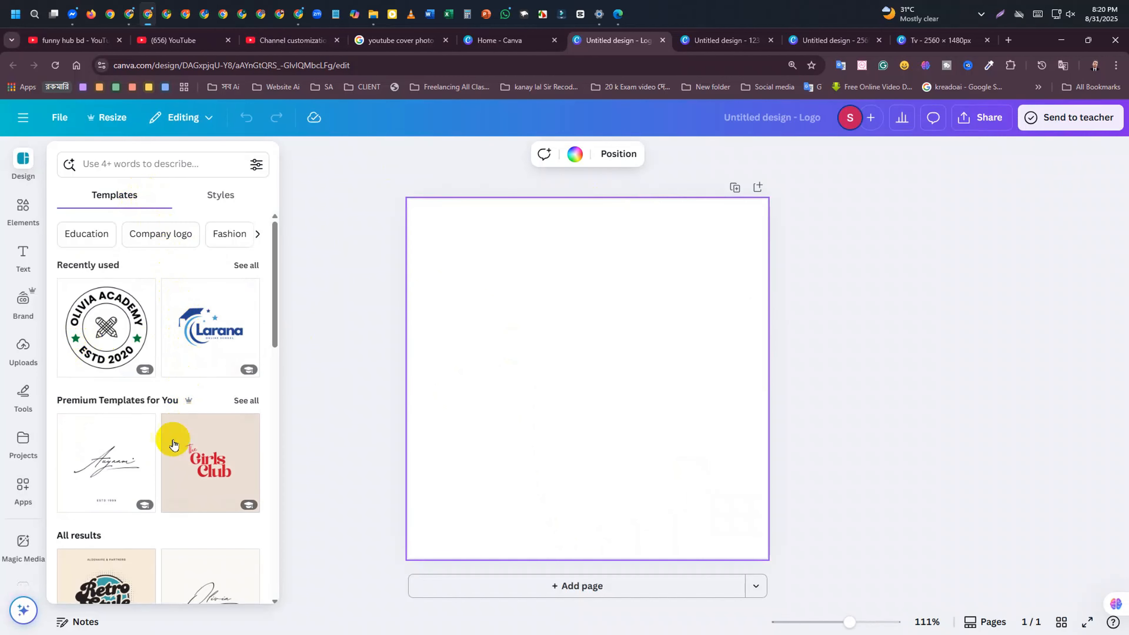
# Upload the channels4_profile image from the Desktop and place it on the blank logo page
pyautogui.click(25, 362)
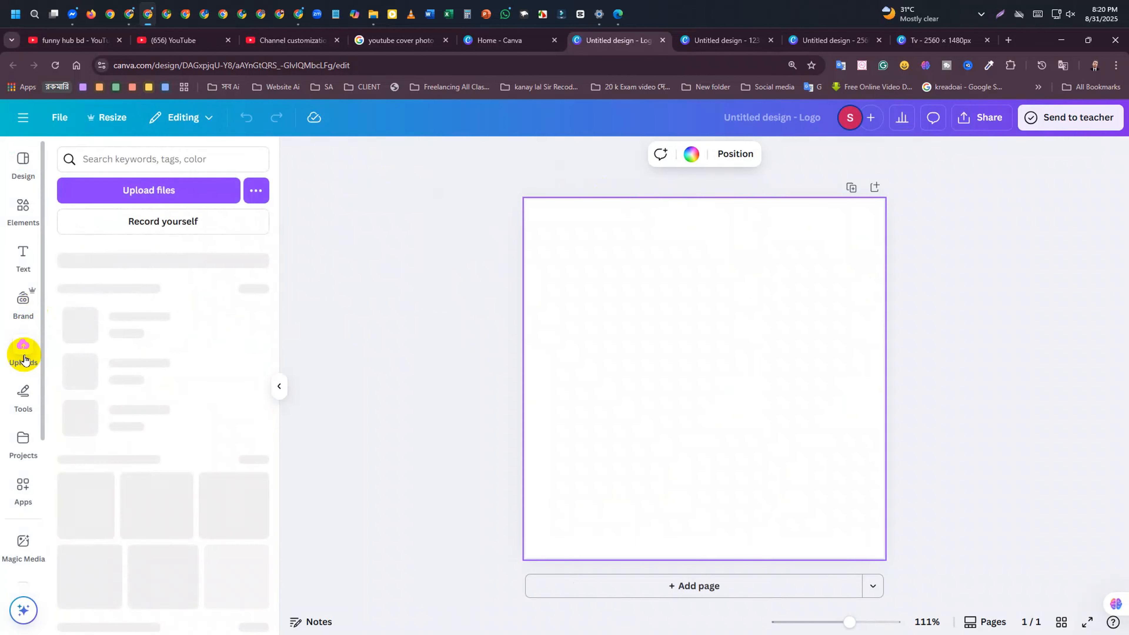
pyautogui.click(121, 190)
pyautogui.click(125, 176)
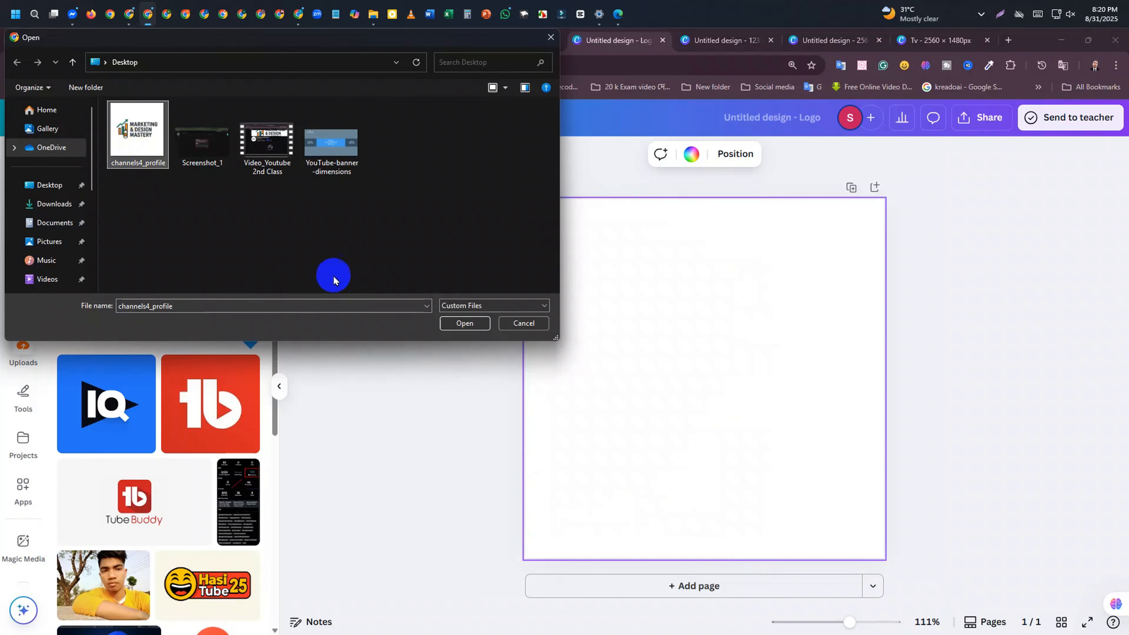
pyautogui.click(488, 324)
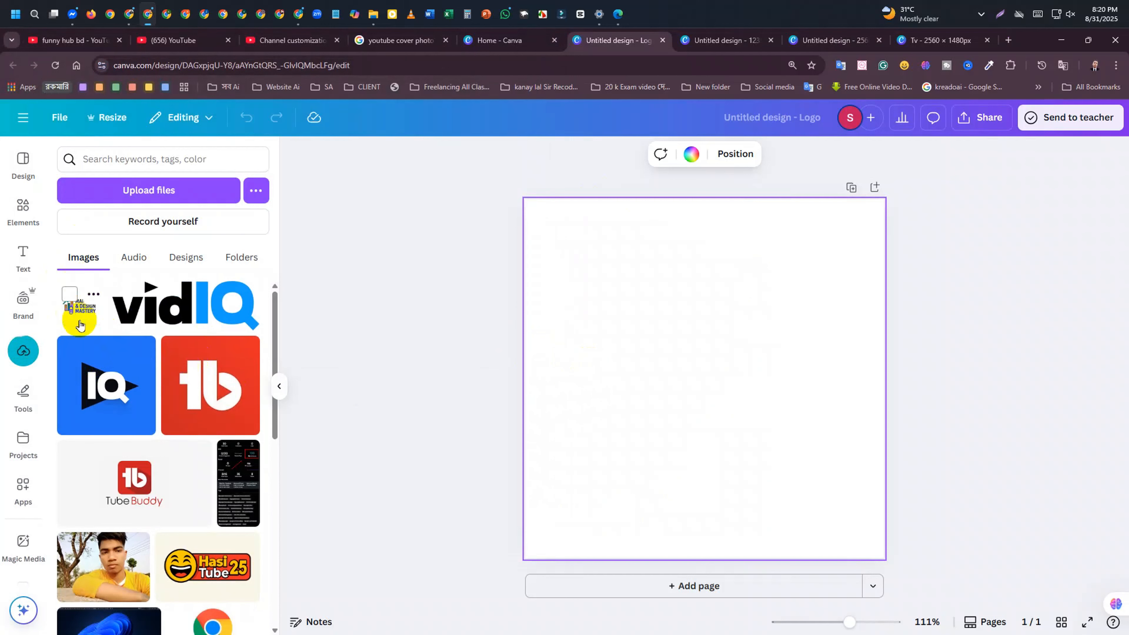
pyautogui.click(86, 312)
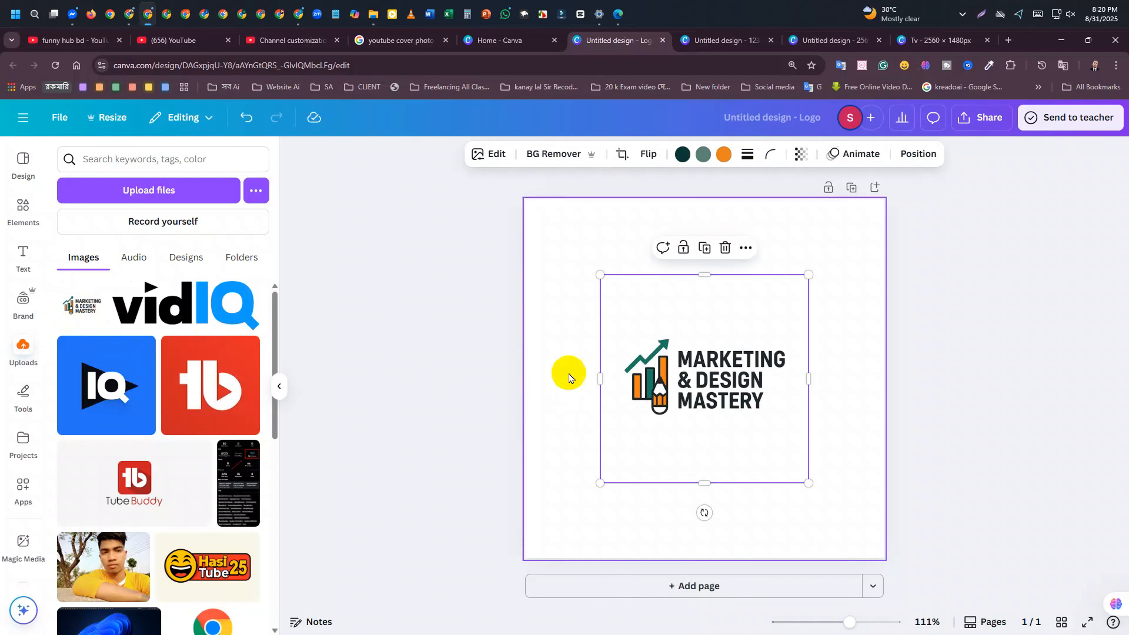
# Shift the placed logo image slightly off centre and fill the page background with a solid orange colour
pyautogui.moveTo(632, 344); pyautogui.dragTo(667, 339)
pyautogui.click(622, 214)
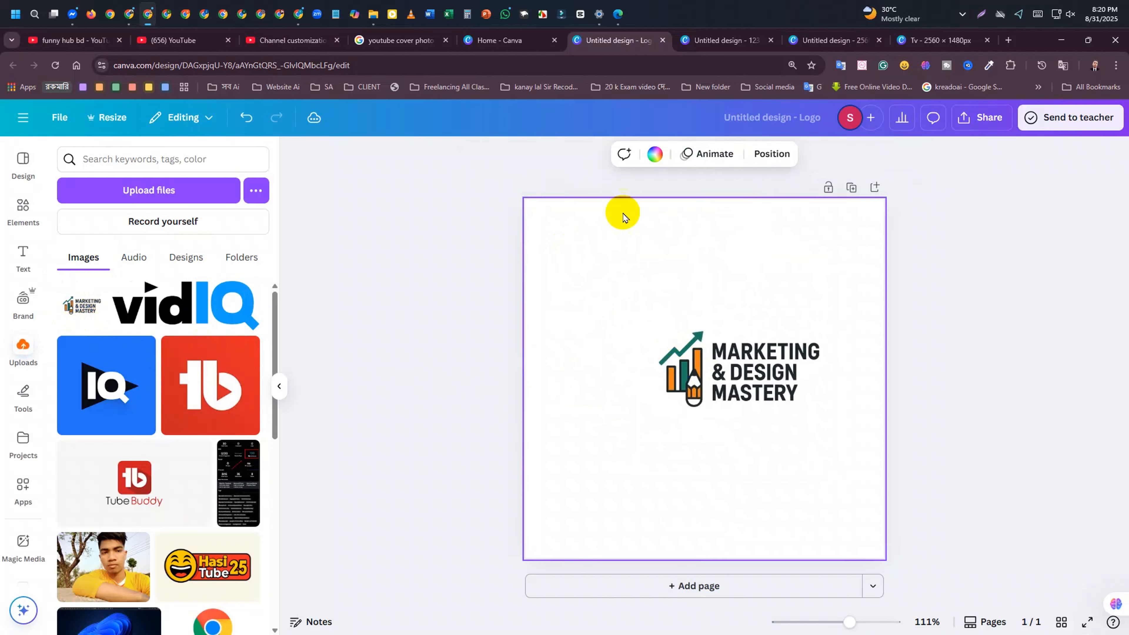
pyautogui.click(654, 154)
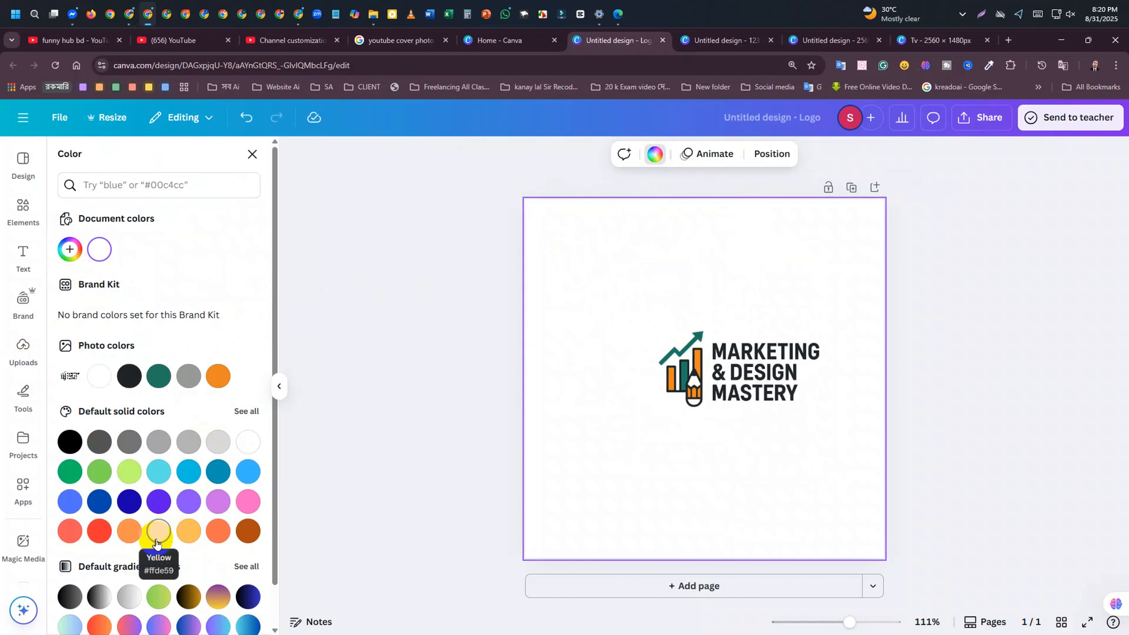
pyautogui.click(217, 531)
# Enlarge and reposition the Marketing & Design Mastery image until it covers the whole orange page, and deselect it
pyautogui.moveTo(675, 403); pyautogui.dragTo(629, 409)
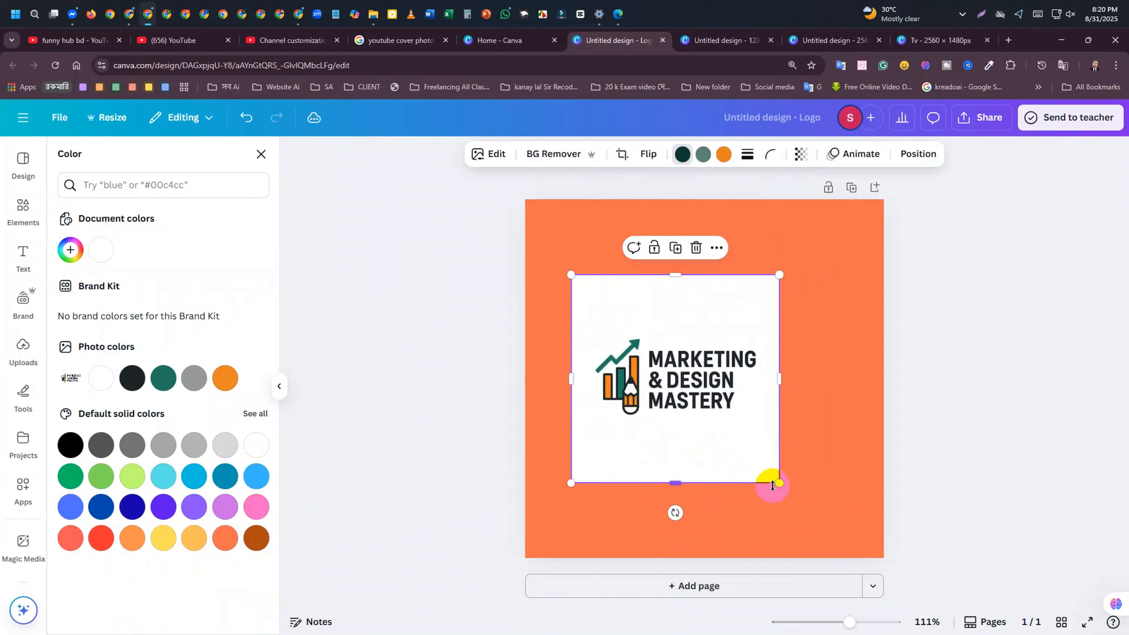
pyautogui.moveTo(778, 484); pyautogui.dragTo(853, 549)
pyautogui.moveTo(754, 461); pyautogui.dragTo(717, 391)
pyautogui.moveTo(820, 494); pyautogui.dragTo(869, 547)
pyautogui.moveTo(758, 463)
pyautogui.mouseDown()
pyautogui.moveTo(768, 468)
pyautogui.moveTo(751, 453)
pyautogui.mouseUp()
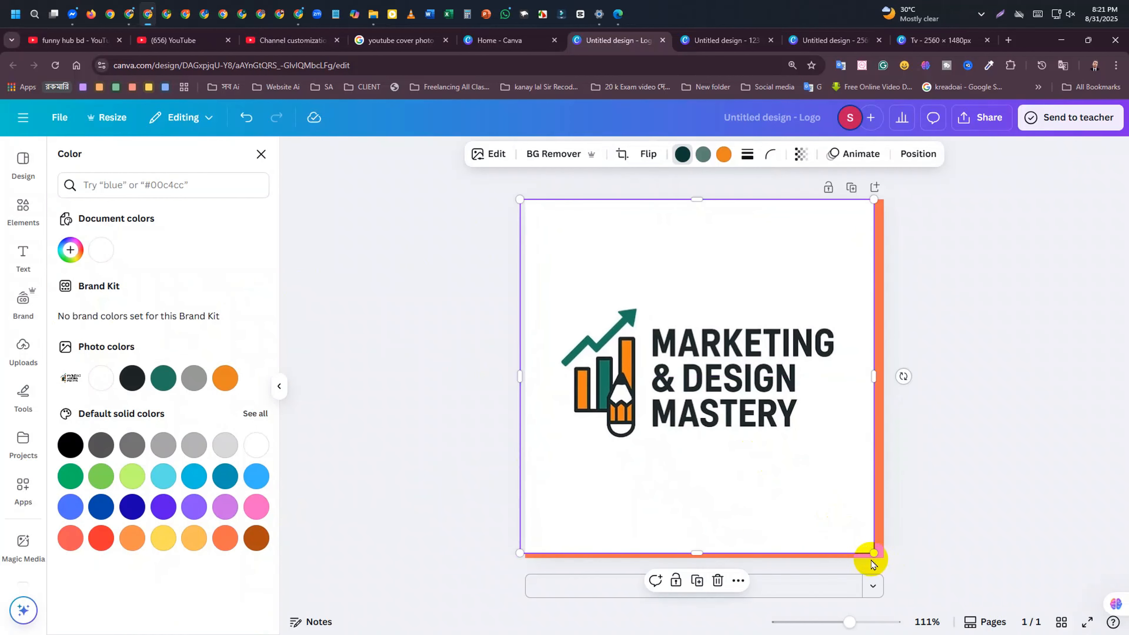
pyautogui.moveTo(875, 553); pyautogui.dragTo(798, 479)
pyautogui.moveTo(757, 417); pyautogui.dragTo(744, 372)
pyautogui.moveTo(798, 467); pyautogui.dragTo(883, 559)
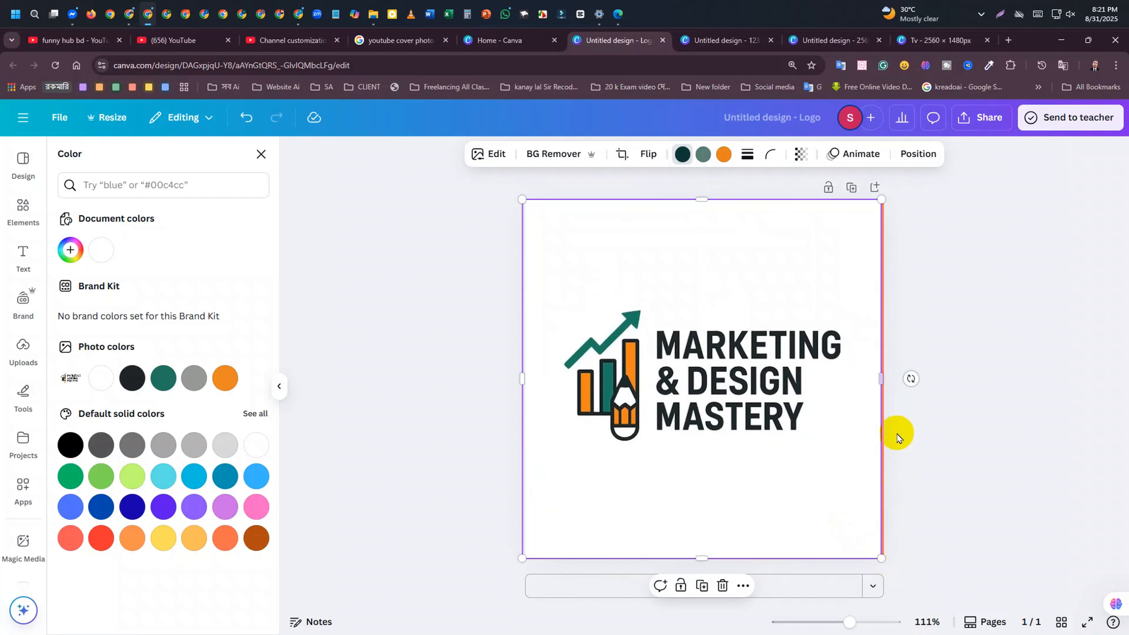
pyautogui.moveTo(883, 378); pyautogui.dragTo(929, 382)
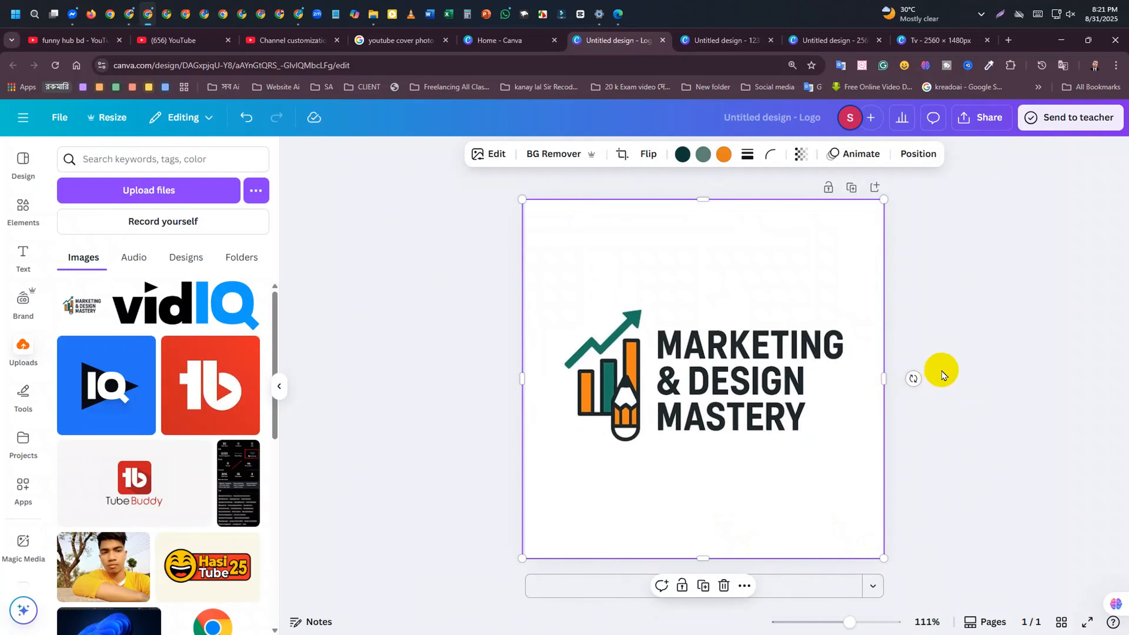
pyautogui.click(956, 375)
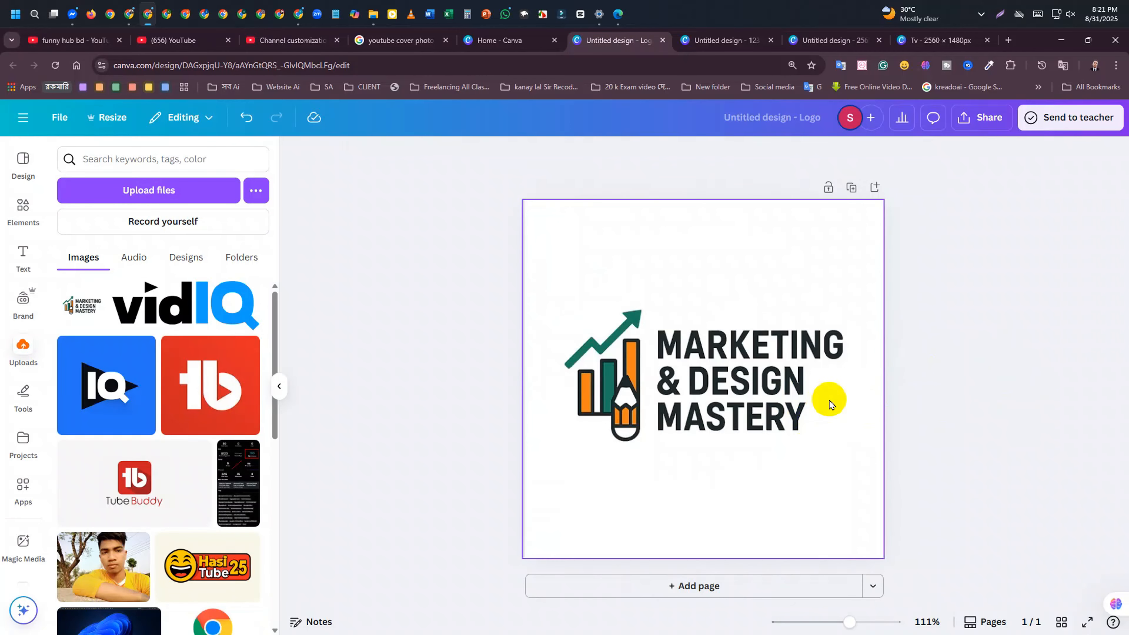
pyautogui.click(689, 408)
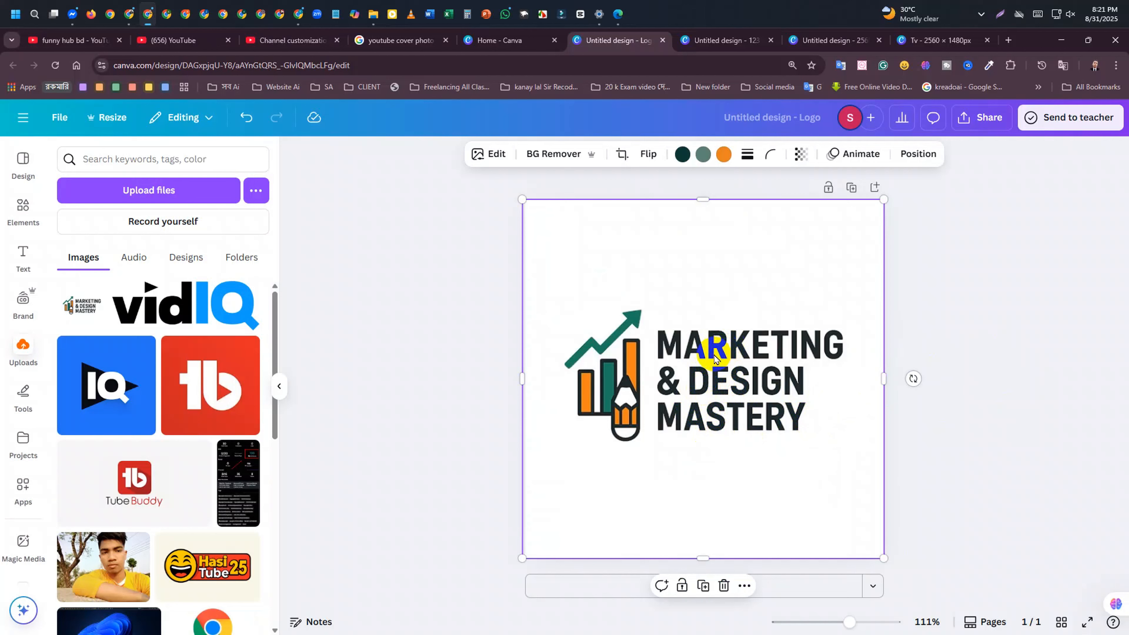
pyautogui.rightClick(701, 360)
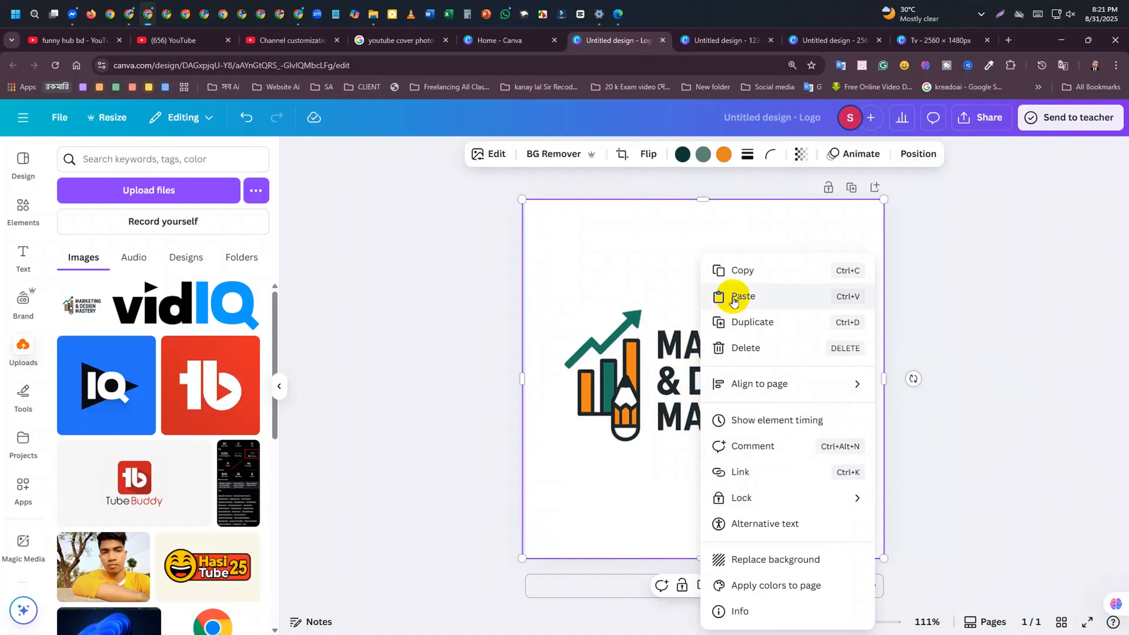
pyautogui.click(635, 281)
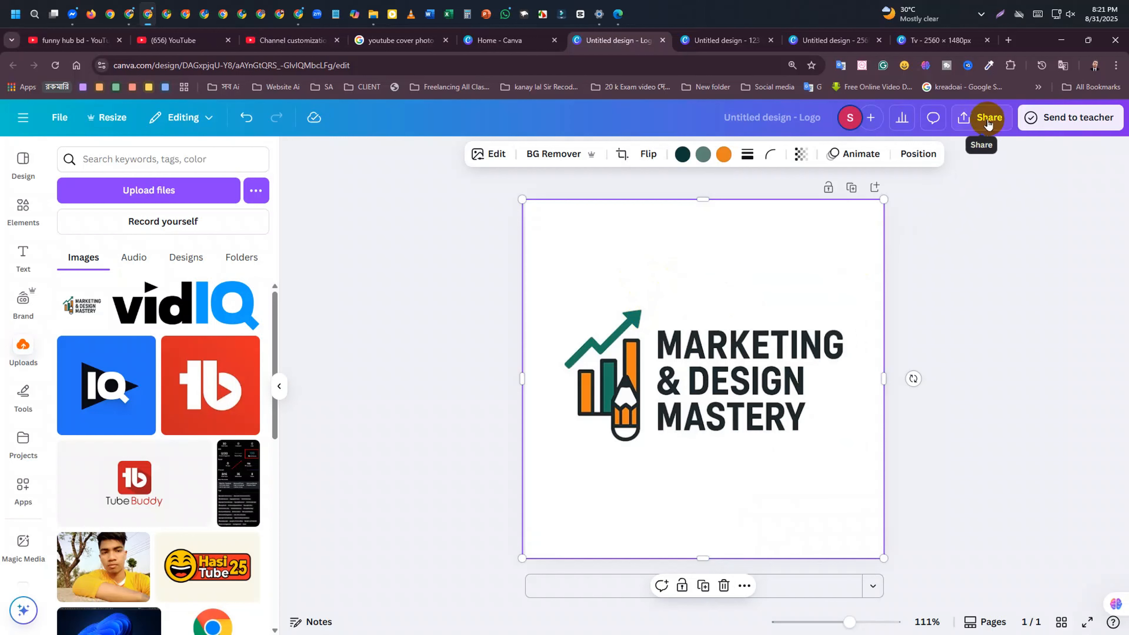
# Move the channels4_profile and YouTube-banner-dimensions files near the system icons on the desktop, and return to the Canva logo design
pyautogui.click(1061, 40)
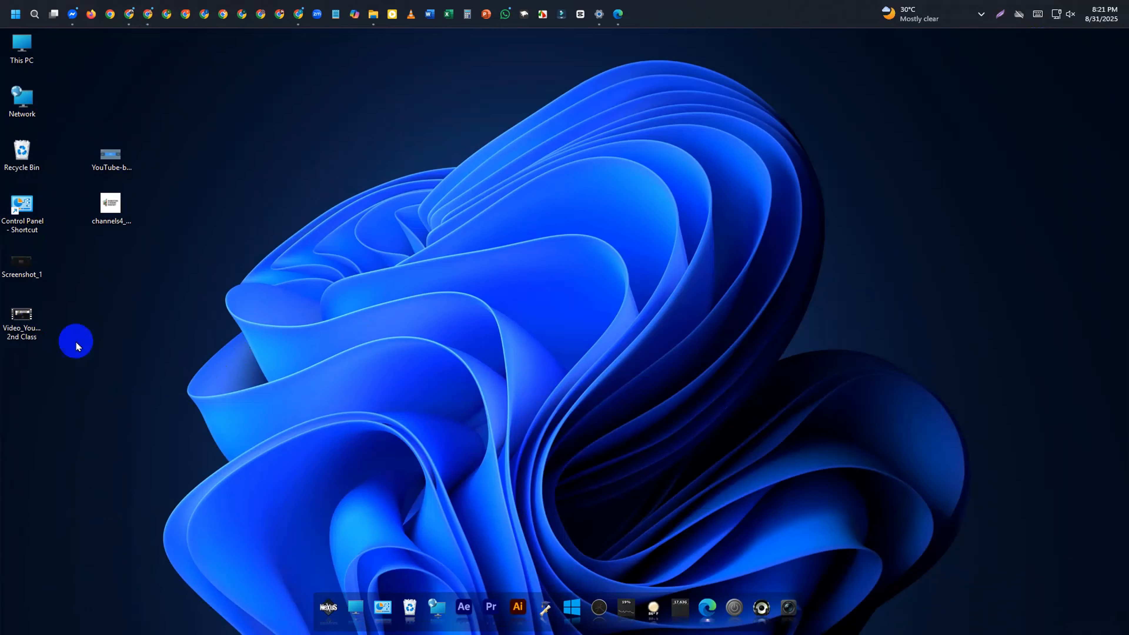
pyautogui.moveTo(109, 209); pyautogui.dragTo(90, 87)
pyautogui.moveTo(111, 154); pyautogui.dragTo(71, 51)
pyautogui.click(147, 14)
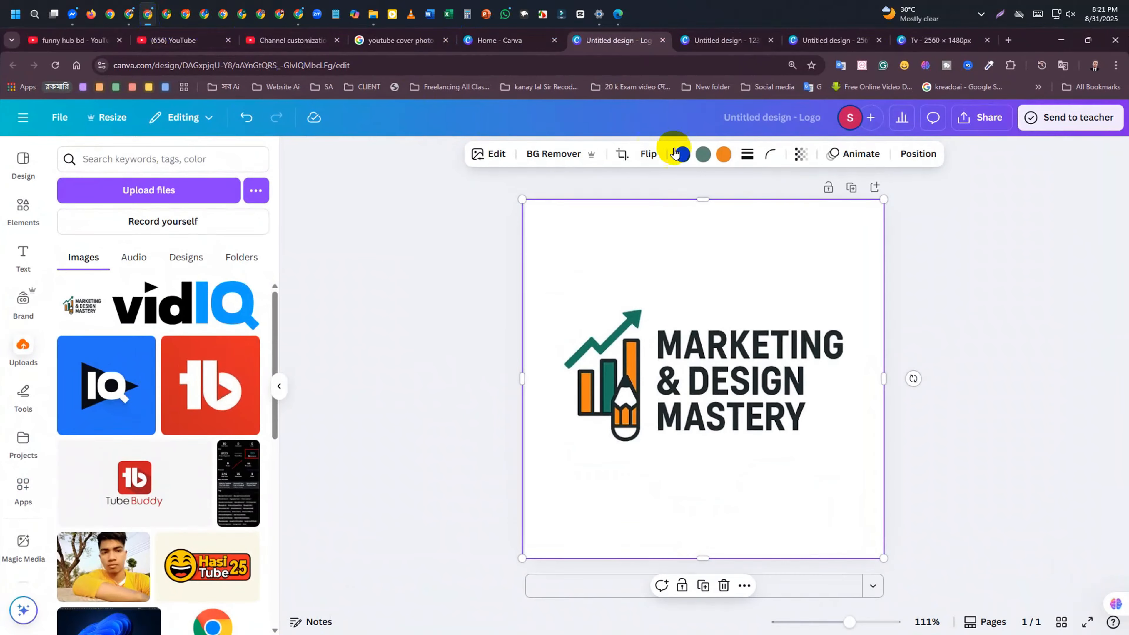
# Download the logo design as a PNG at size 1, 500 × 500 px
pyautogui.click(980, 118)
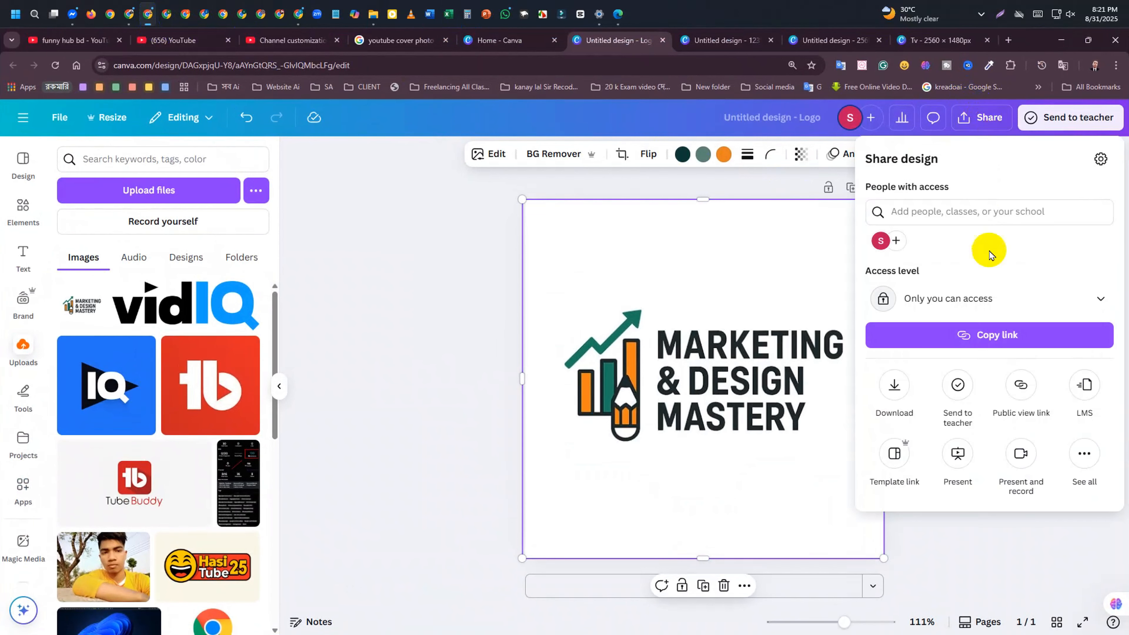
pyautogui.click(894, 388)
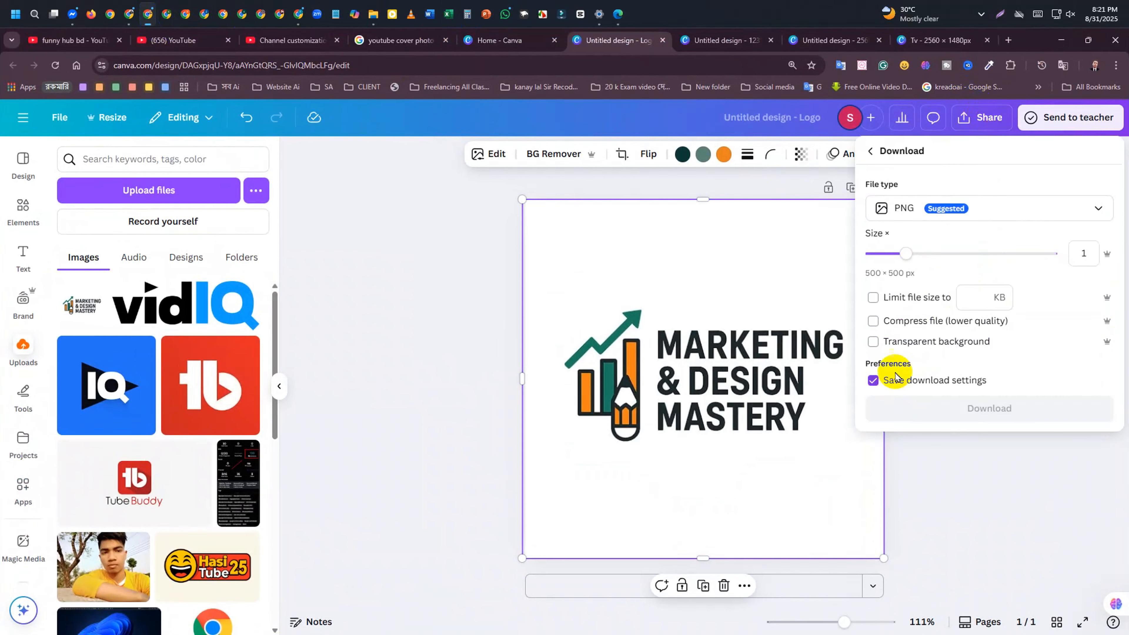
pyautogui.click(902, 210)
pyautogui.click(908, 289)
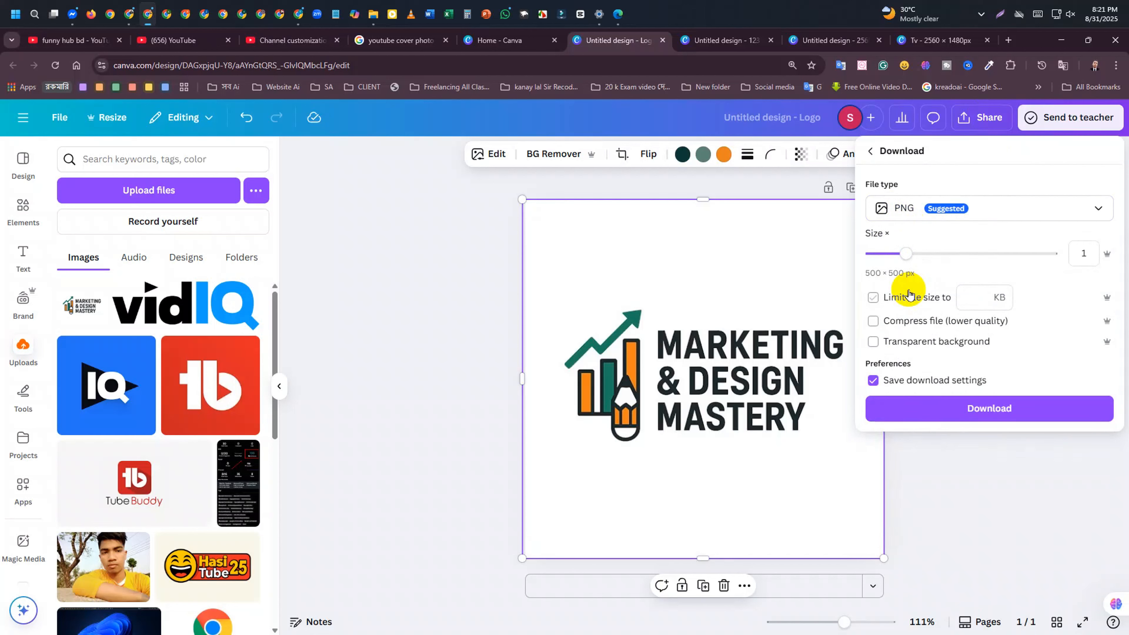
pyautogui.click(937, 420)
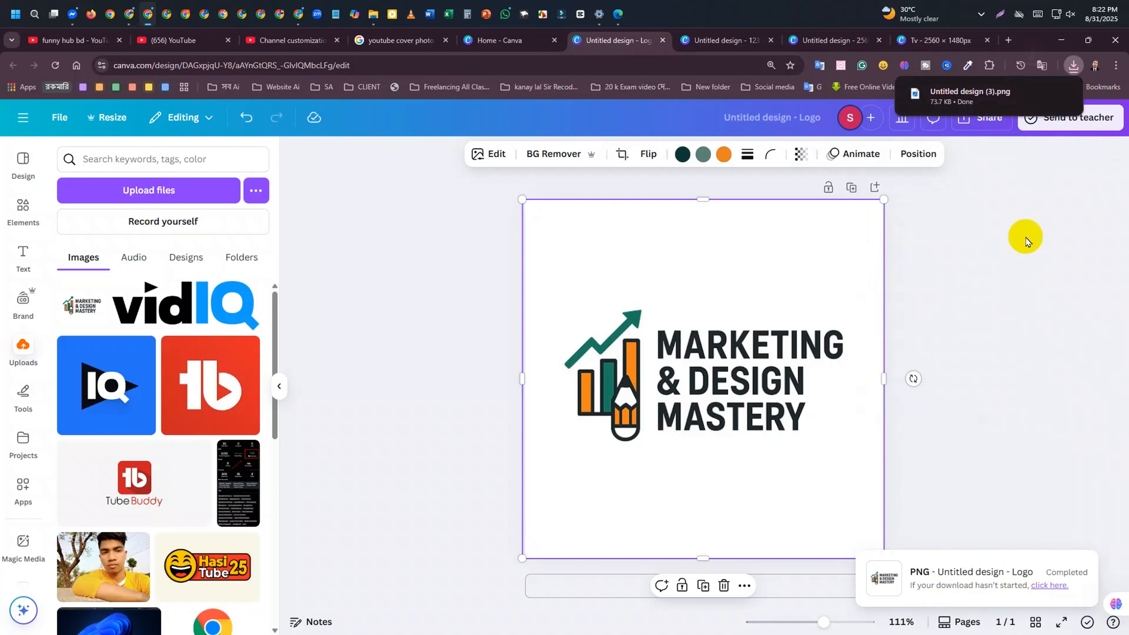
# Open the downloaded Untitled design (3).png, inspect the logo in the image viewer, and close it
pyautogui.click(1072, 66)
pyautogui.click(989, 95)
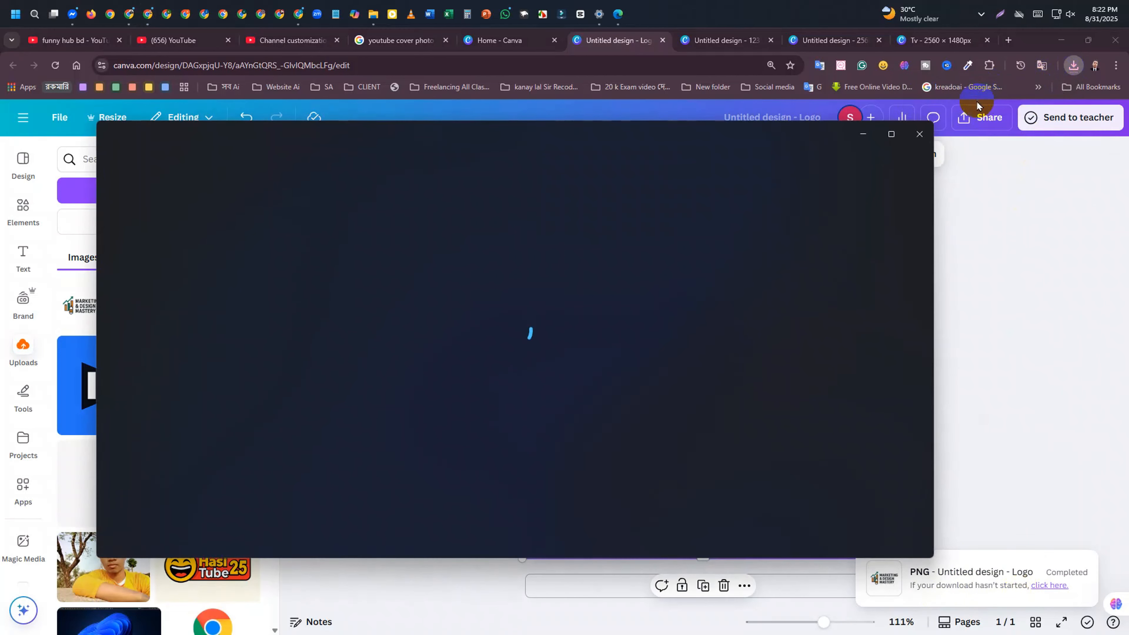
pyautogui.scroll(2, 516, 316)
pyautogui.scroll(-5, 517, 322)
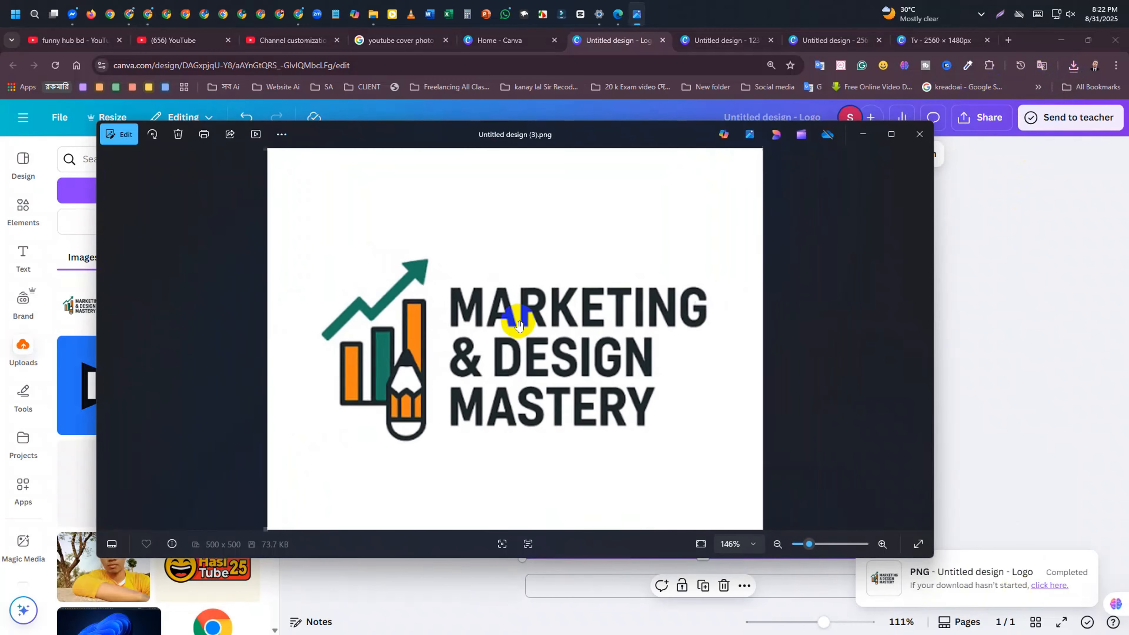
pyautogui.click(918, 134)
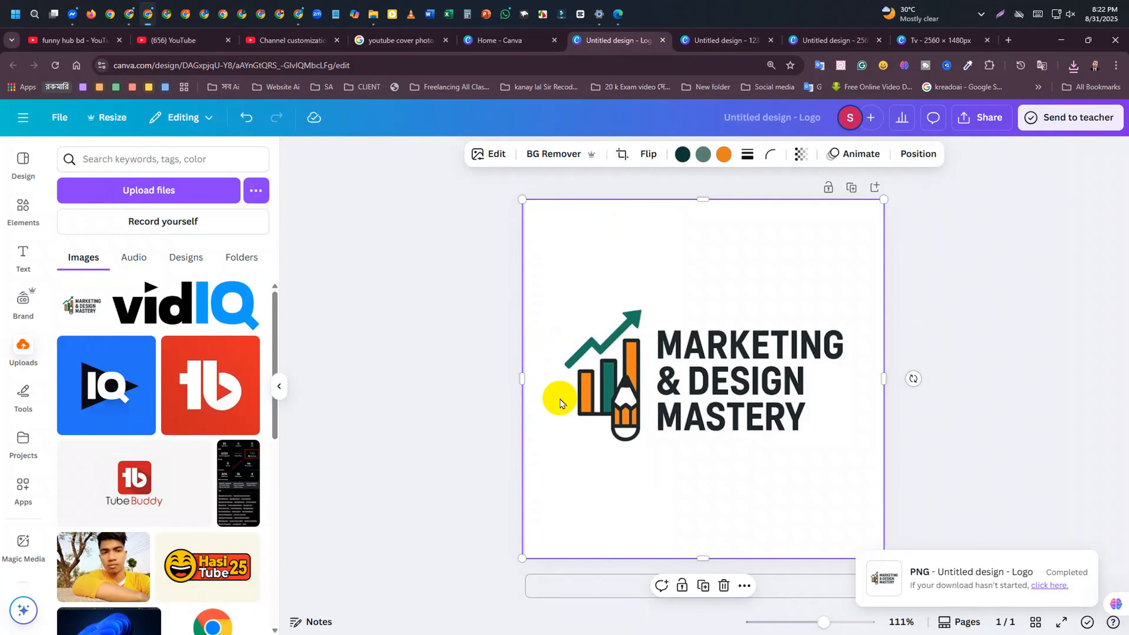
pyautogui.rightClick(647, 370)
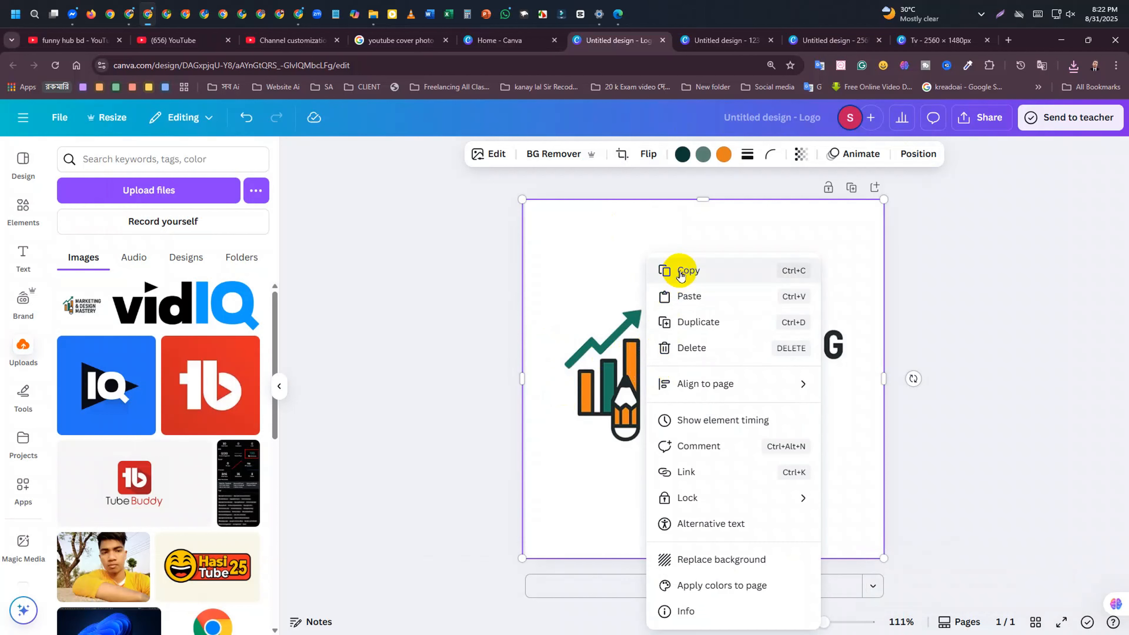
pyautogui.click(667, 198)
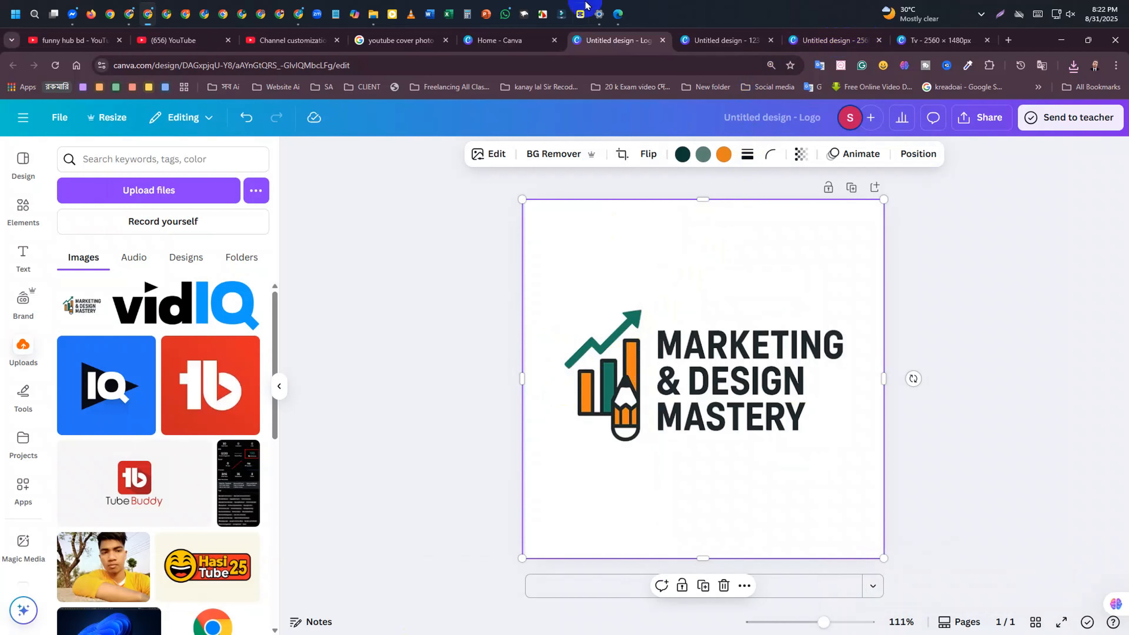
# Paste the Marketing & Design Mastery logo into the Tv banner design and fit it to the height of the pink rectangle's near end
pyautogui.click(938, 40)
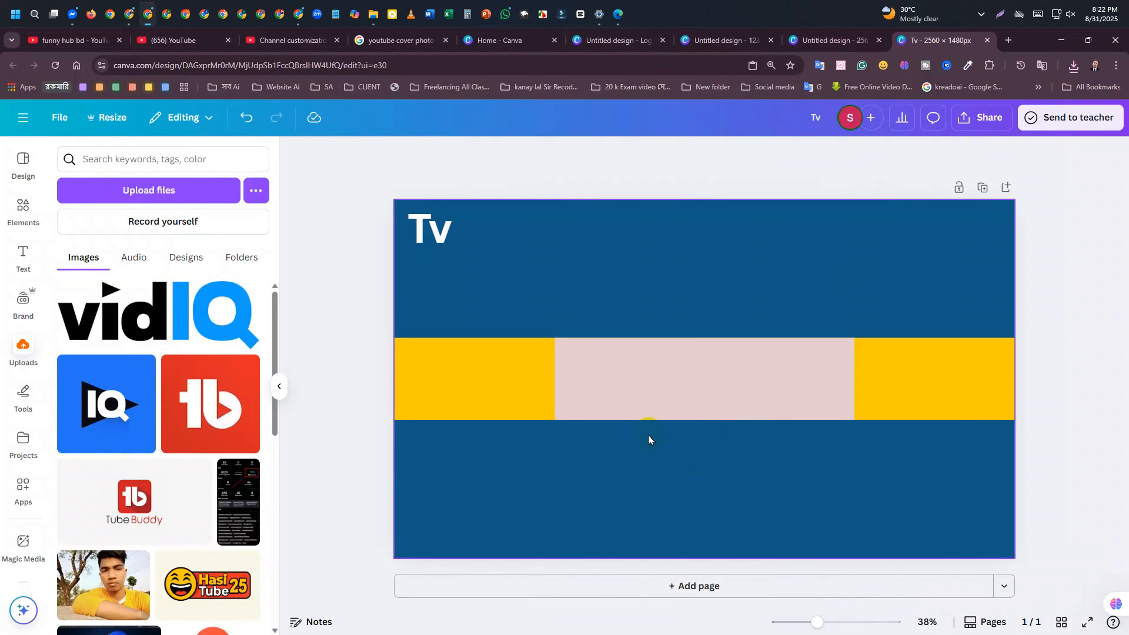
pyautogui.hotkey('ctrl', 'v')
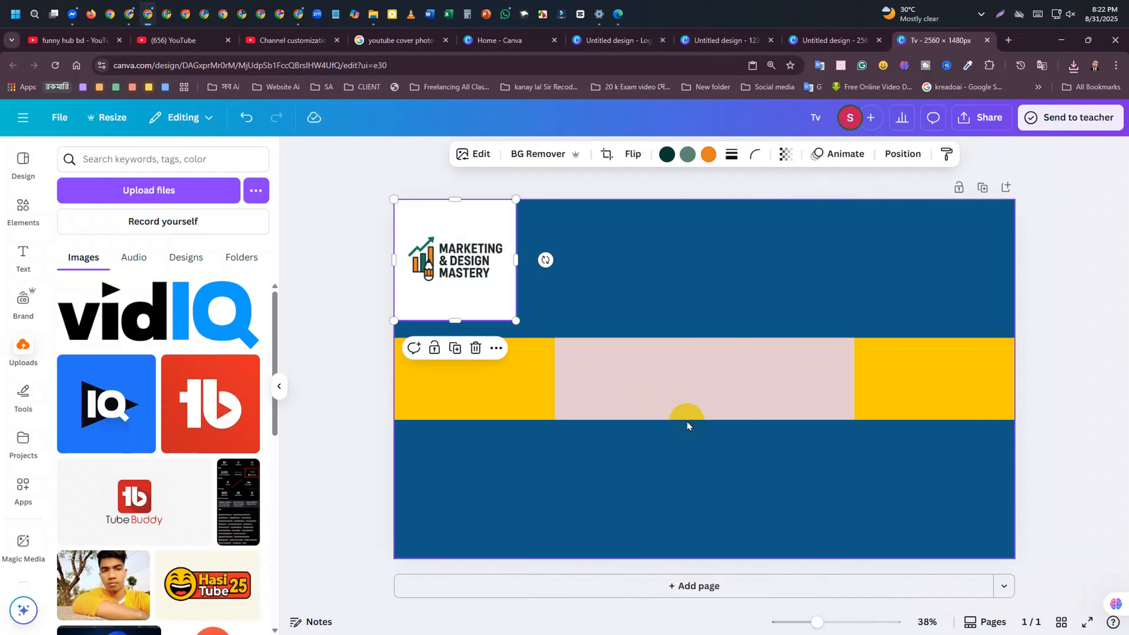
pyautogui.moveTo(473, 282); pyautogui.dragTo(607, 422)
pyautogui.click(630, 420)
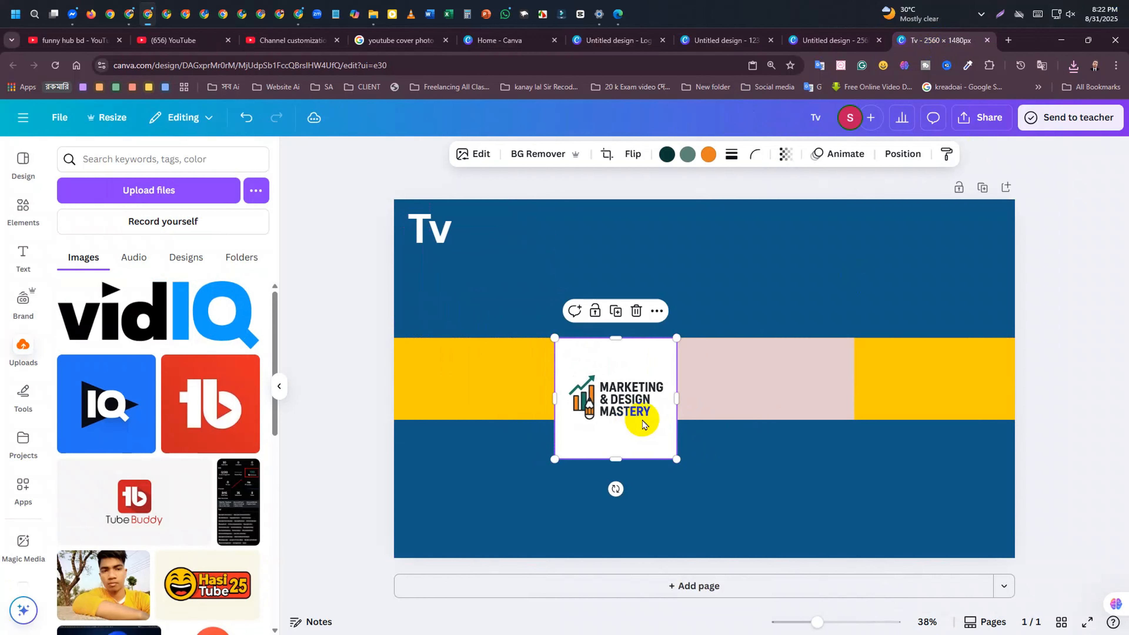
pyautogui.moveTo(676, 459); pyautogui.dragTo(654, 409)
pyautogui.click(676, 470)
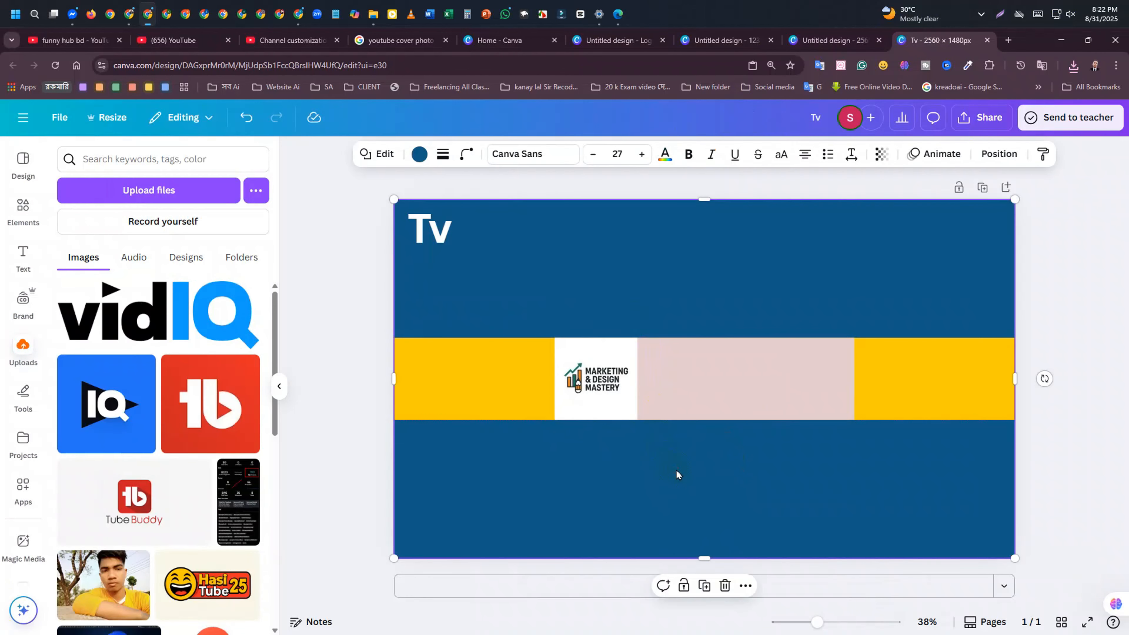
# Crop the excess white margin on all four sides of the logo, close to its icon and text
pyautogui.click(608, 356)
pyautogui.moveTo(598, 336); pyautogui.dragTo(598, 358)
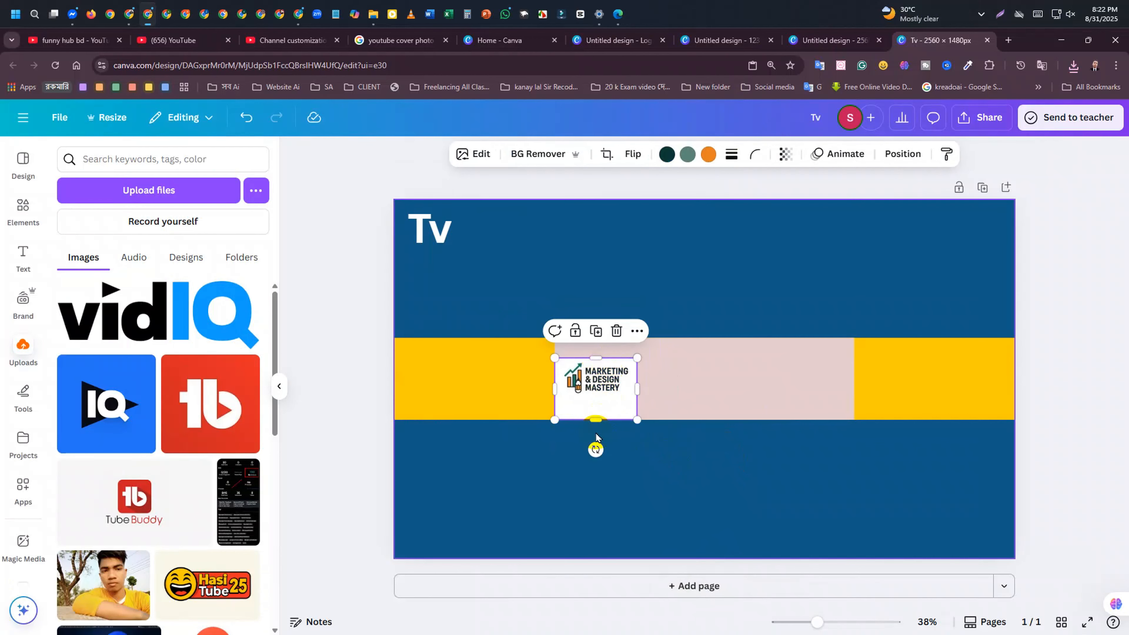
pyautogui.moveTo(595, 419); pyautogui.dragTo(632, 378)
pyautogui.moveTo(557, 386); pyautogui.dragTo(560, 385)
pyautogui.click(589, 391)
pyautogui.click(589, 391)
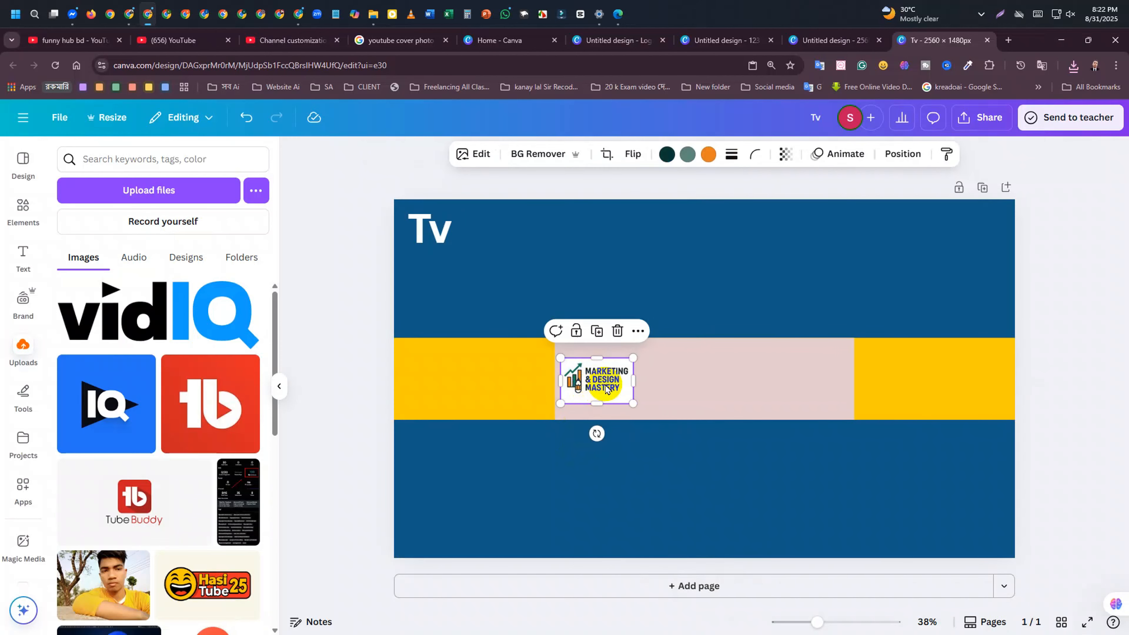
# Enlarge the cropped logo until it fills the pink rectangle's full height, flush with the rectangle's left end
pyautogui.moveTo(633, 403); pyautogui.dragTo(680, 440)
pyautogui.click(657, 407)
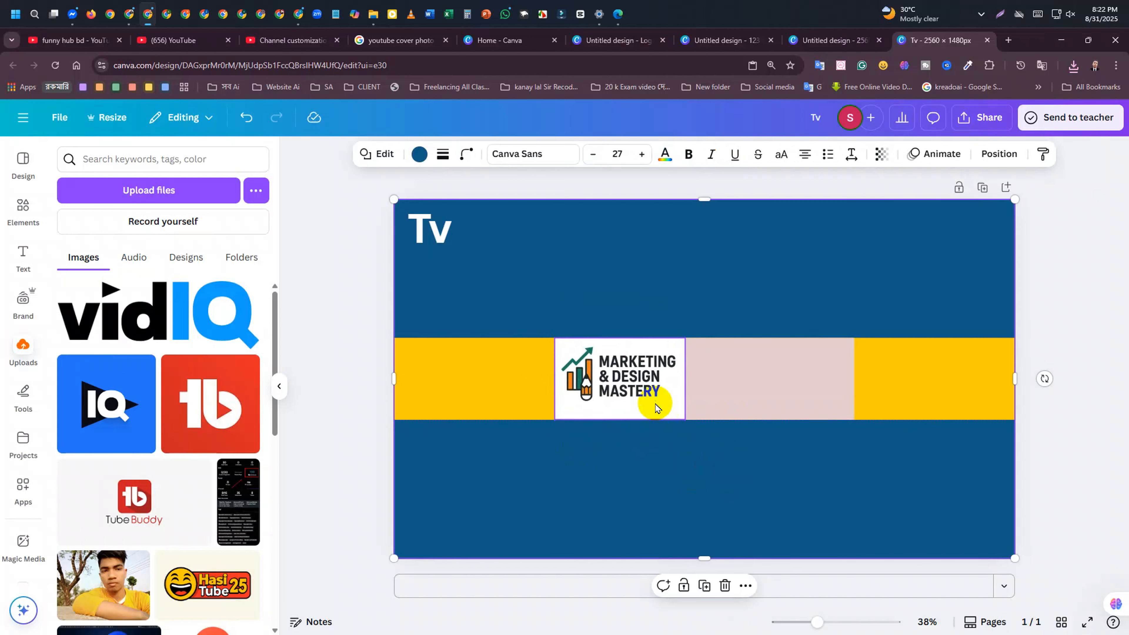
pyautogui.click(733, 462)
pyautogui.click(620, 405)
pyautogui.click(638, 410)
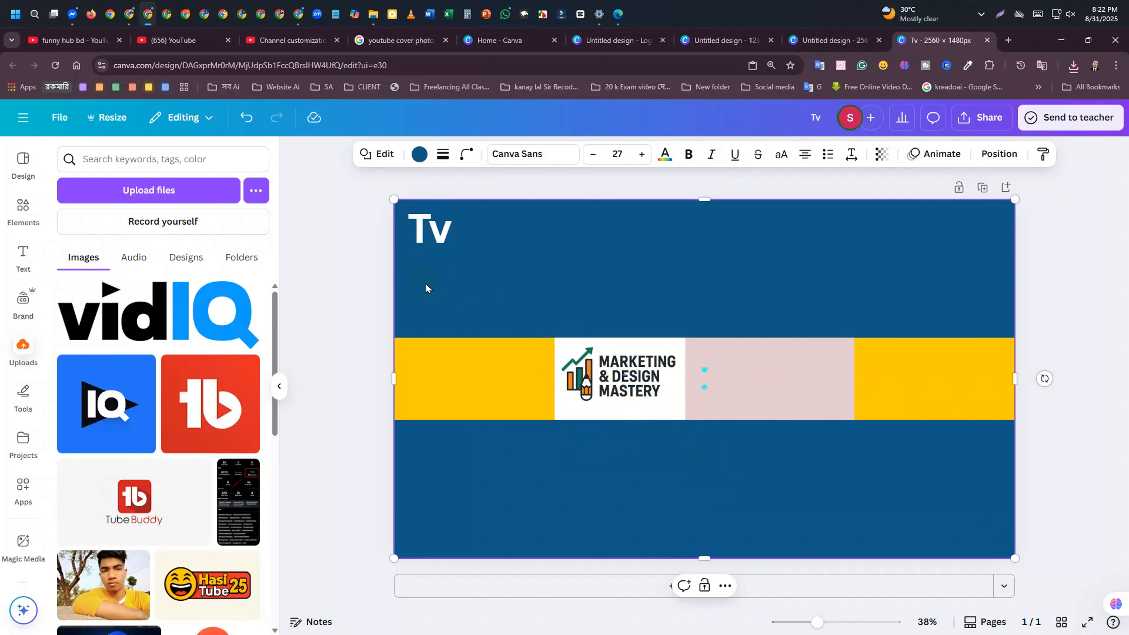
# Look through the uploaded images for a portrait photo for the banner
pyautogui.click(439, 241)
pyautogui.scroll(-10, 186, 328)
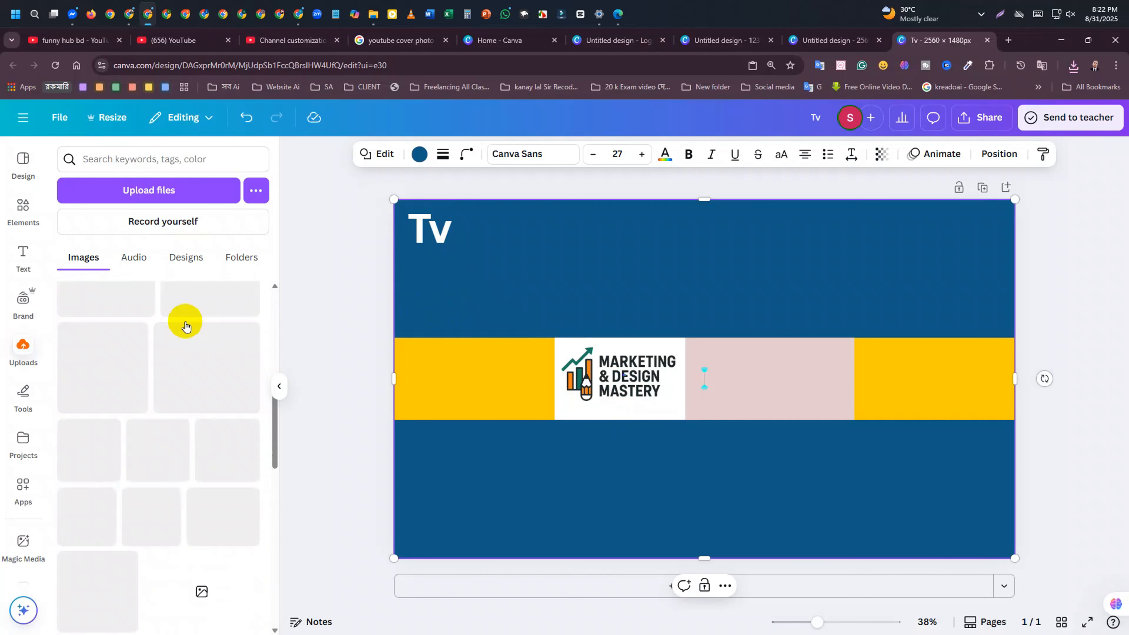
pyautogui.click(148, 338)
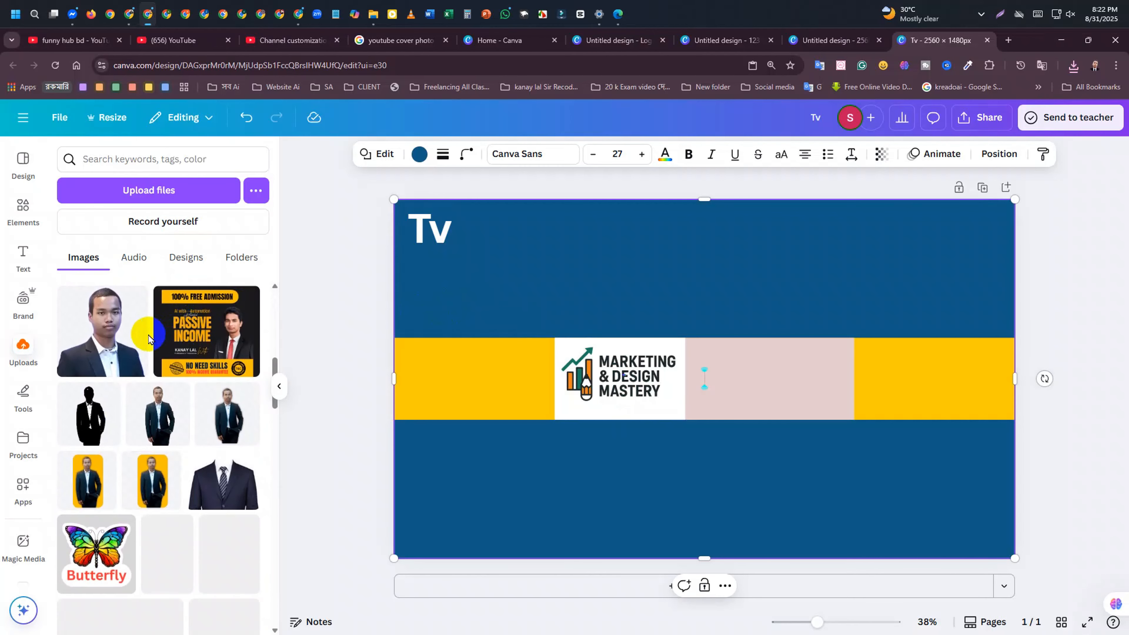
pyautogui.click(110, 340)
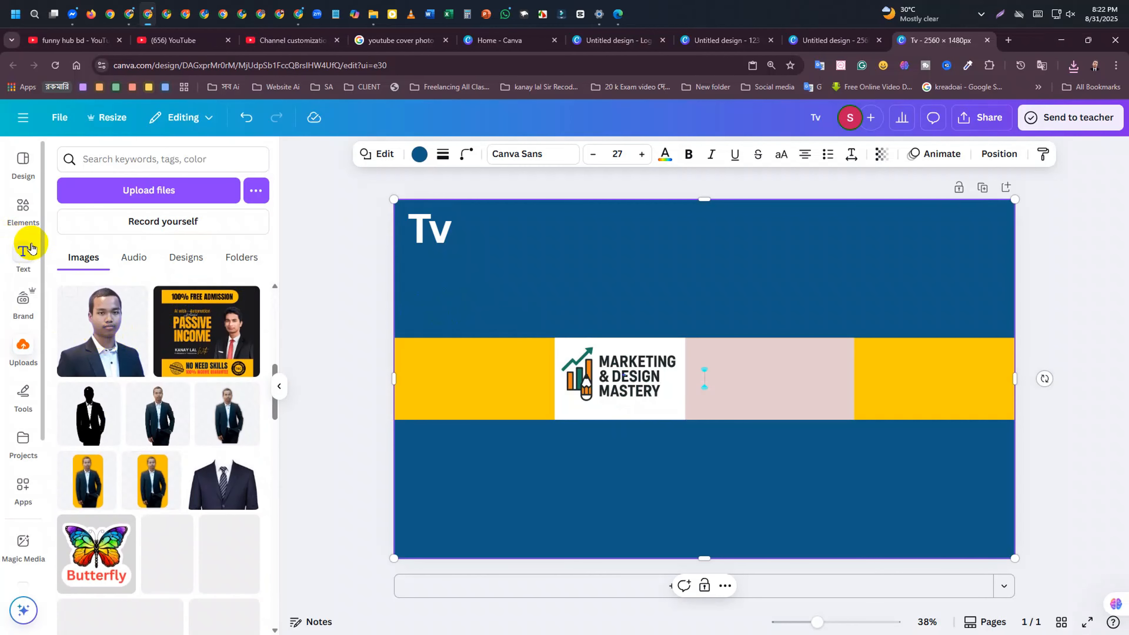
pyautogui.moveTo(129, 322)
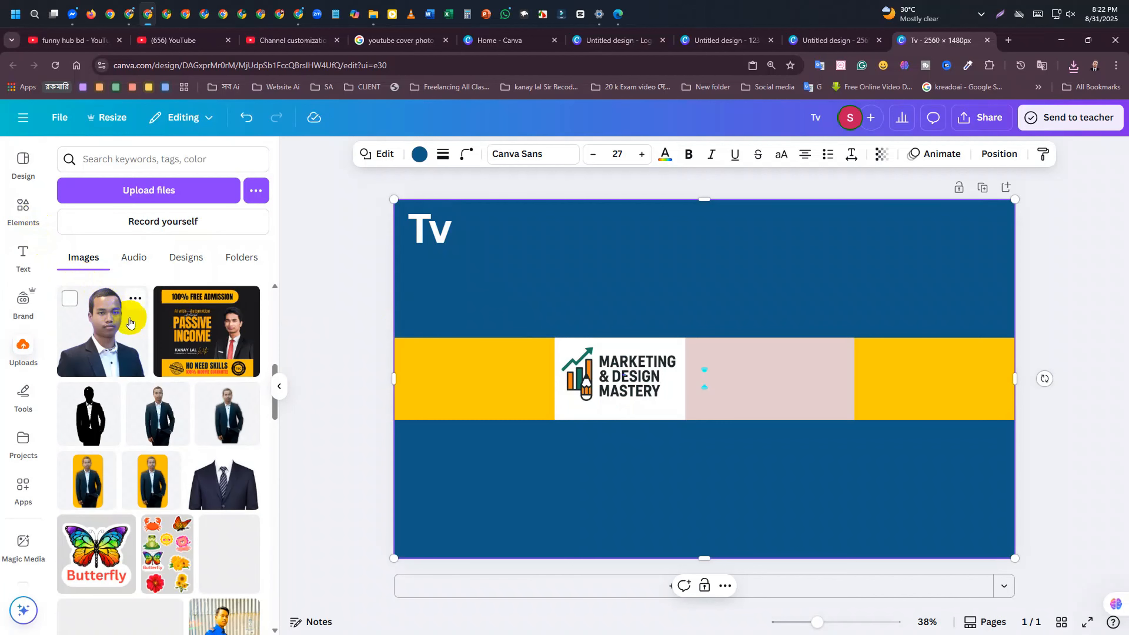
# Switch to Messenger, check the Special batch -30 group chat, and return to the banner design
pyautogui.click(73, 14)
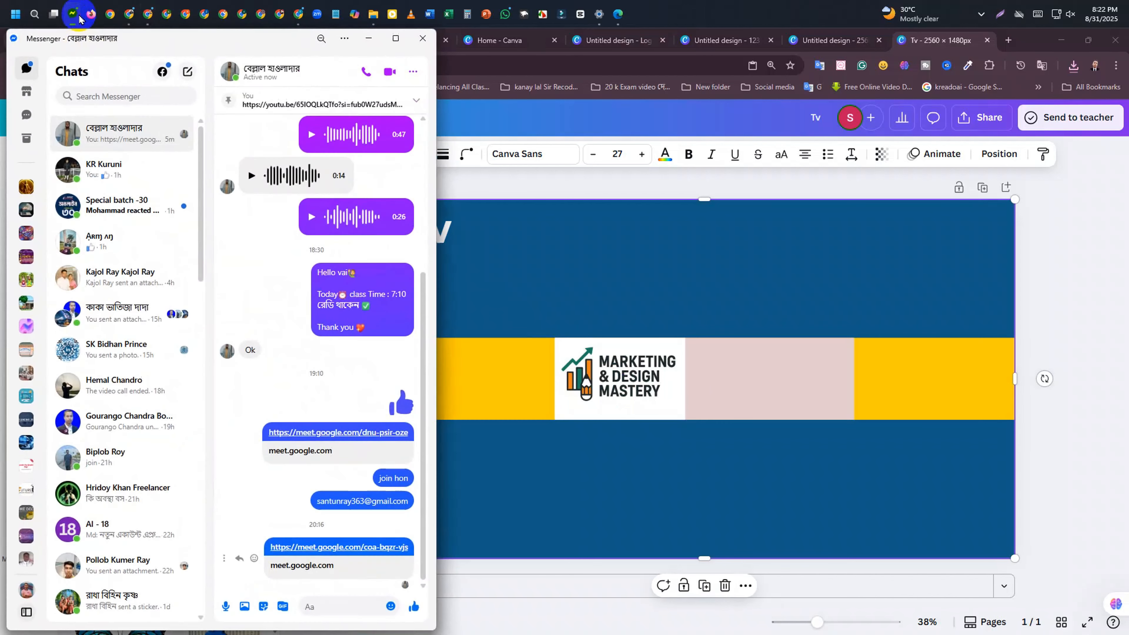
pyautogui.click(135, 211)
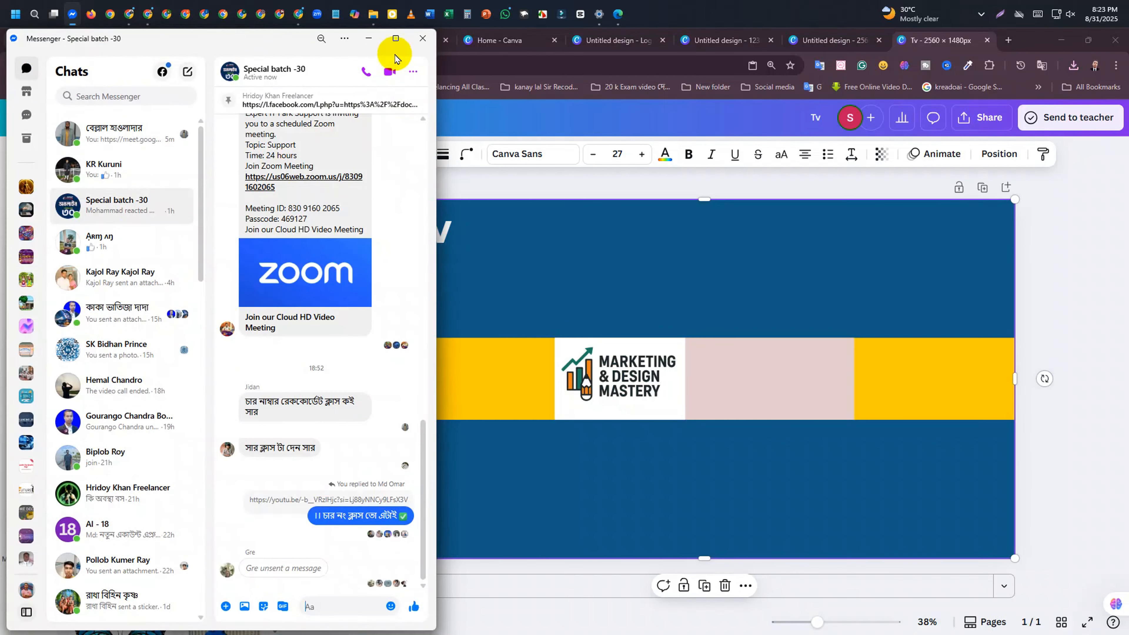
pyautogui.click(369, 38)
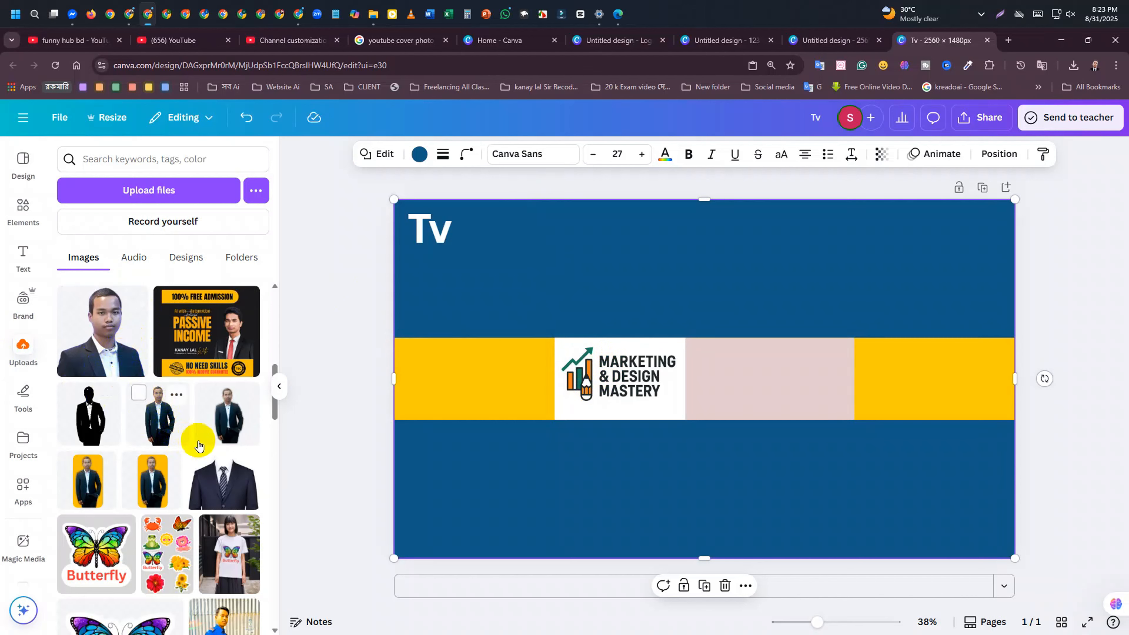
# Search further down the uploaded images, past the butterfly, school emblem and animal pictures
pyautogui.scroll(-10, 185, 352)
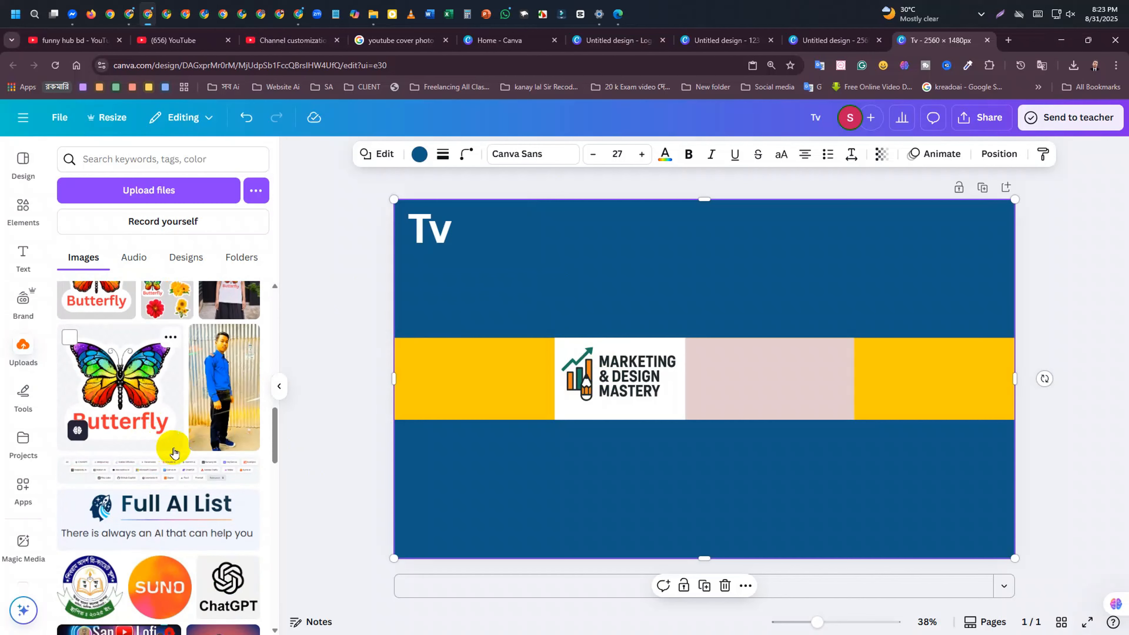
pyautogui.scroll(-8, 185, 458)
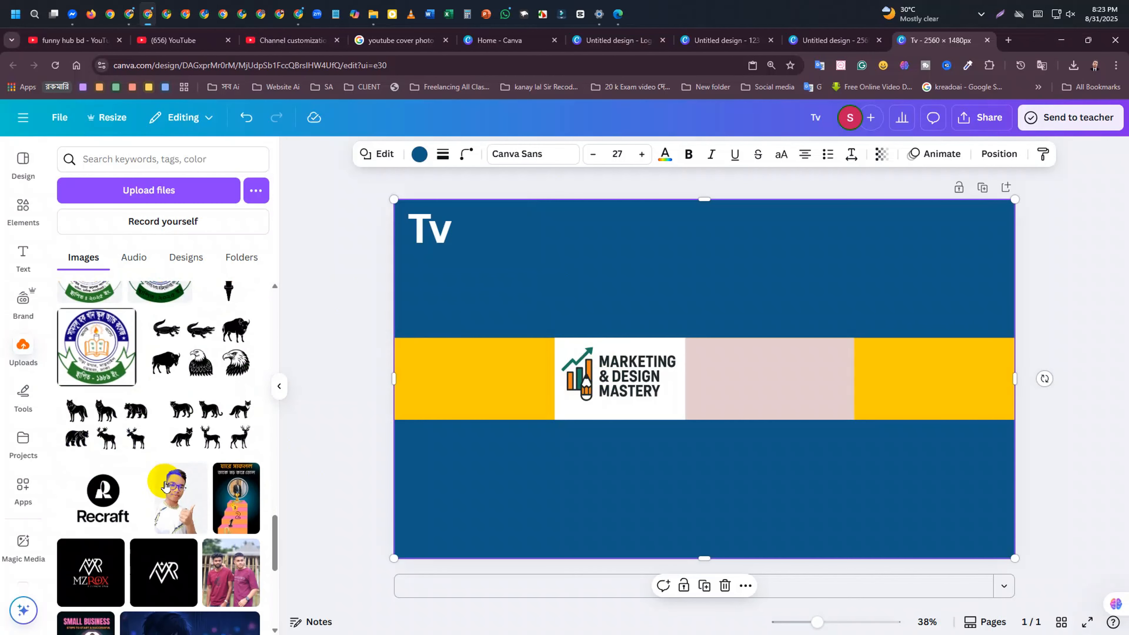
pyautogui.scroll(10, 178, 467)
pyautogui.scroll(-6, 165, 487)
pyautogui.scroll(-5, 166, 487)
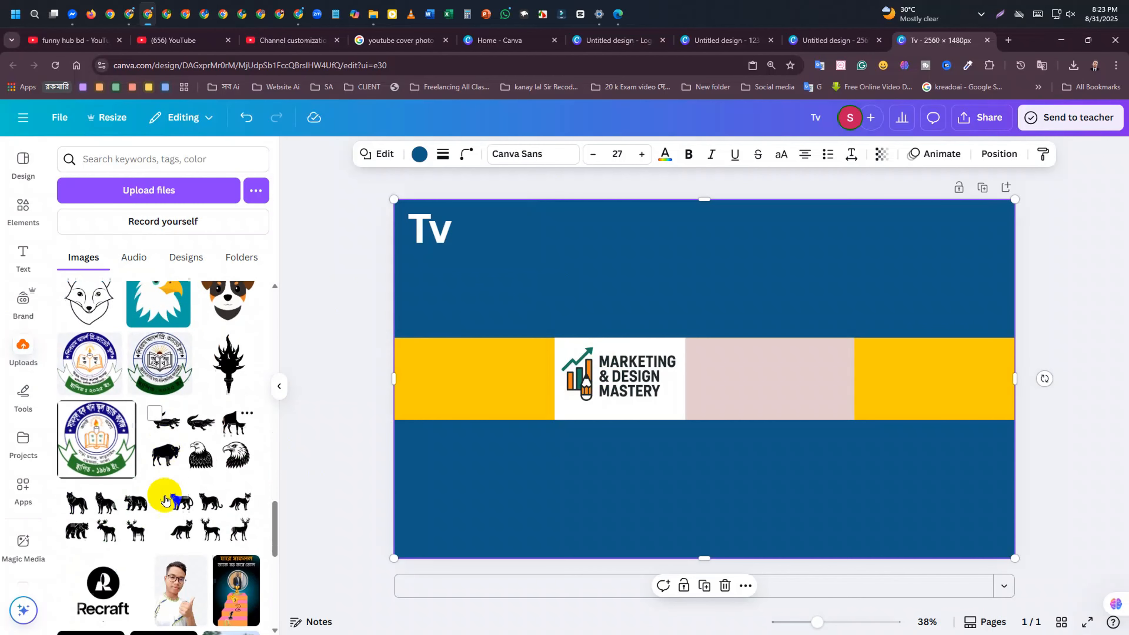
pyautogui.scroll(-3, 184, 514)
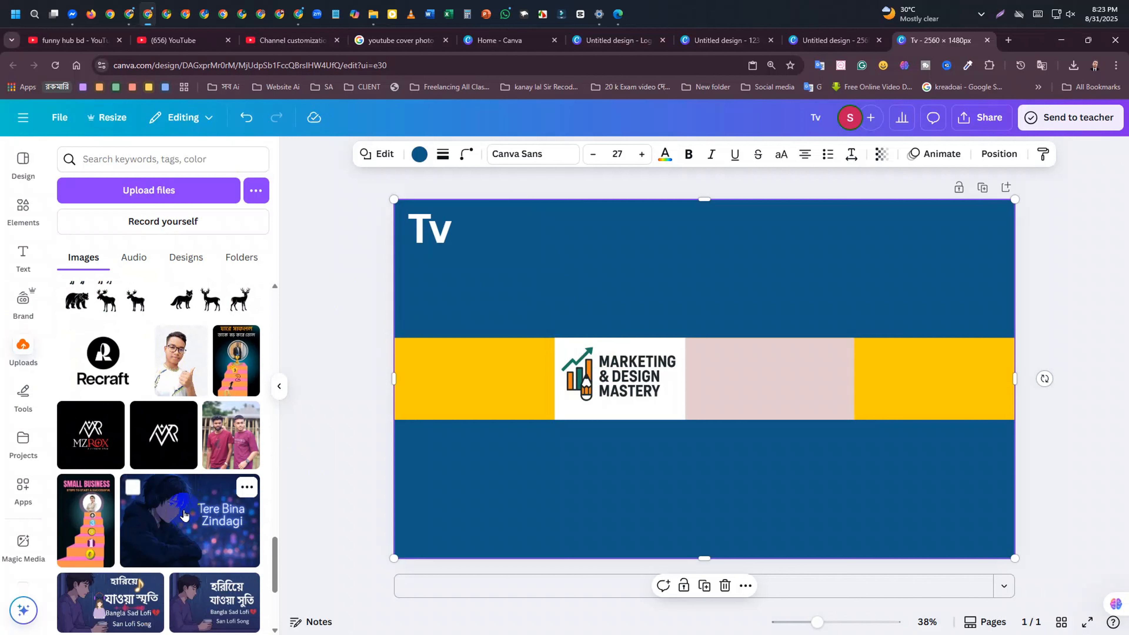
pyautogui.scroll(3, 184, 514)
pyautogui.moveTo(601, 421); pyautogui.dragTo(621, 385)
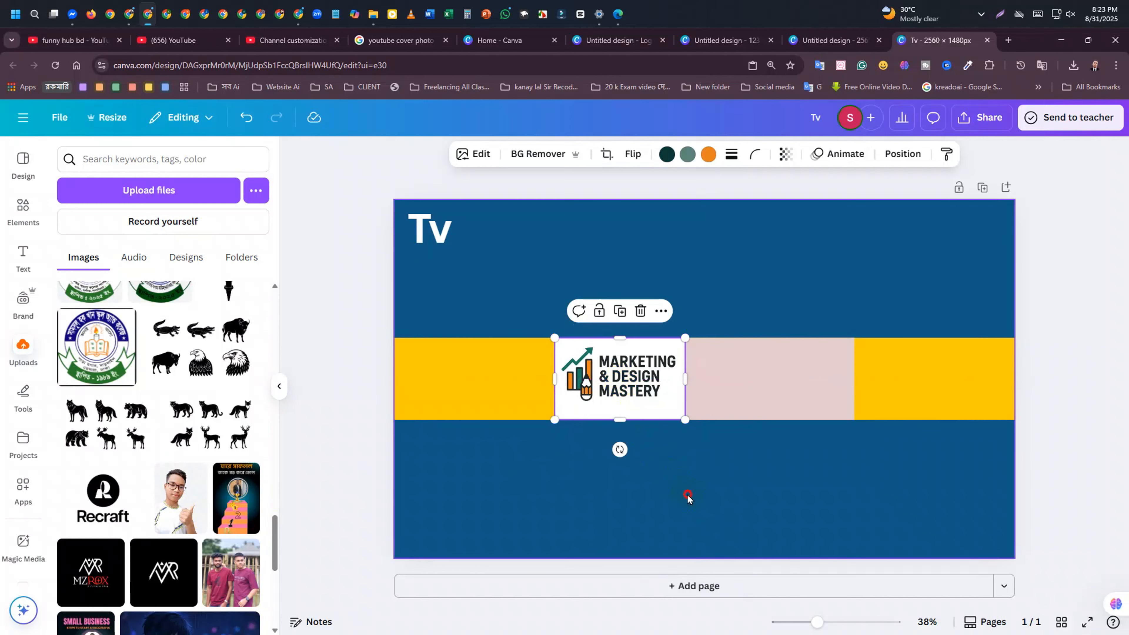
pyautogui.click(664, 488)
pyautogui.click(622, 378)
pyautogui.click(375, 367)
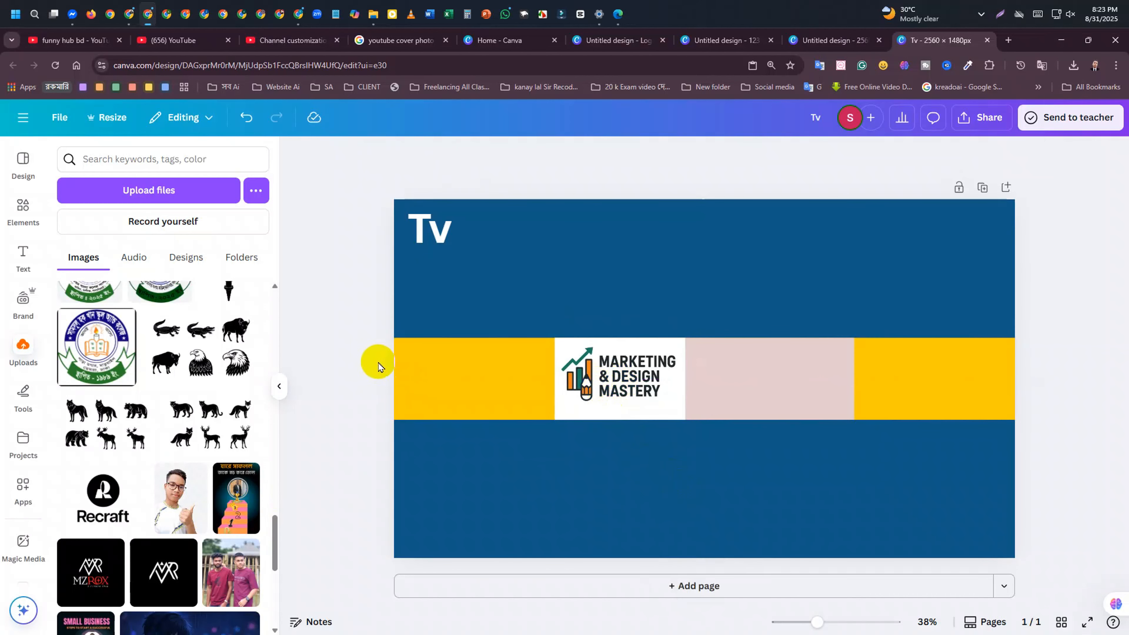
pyautogui.click(279, 388)
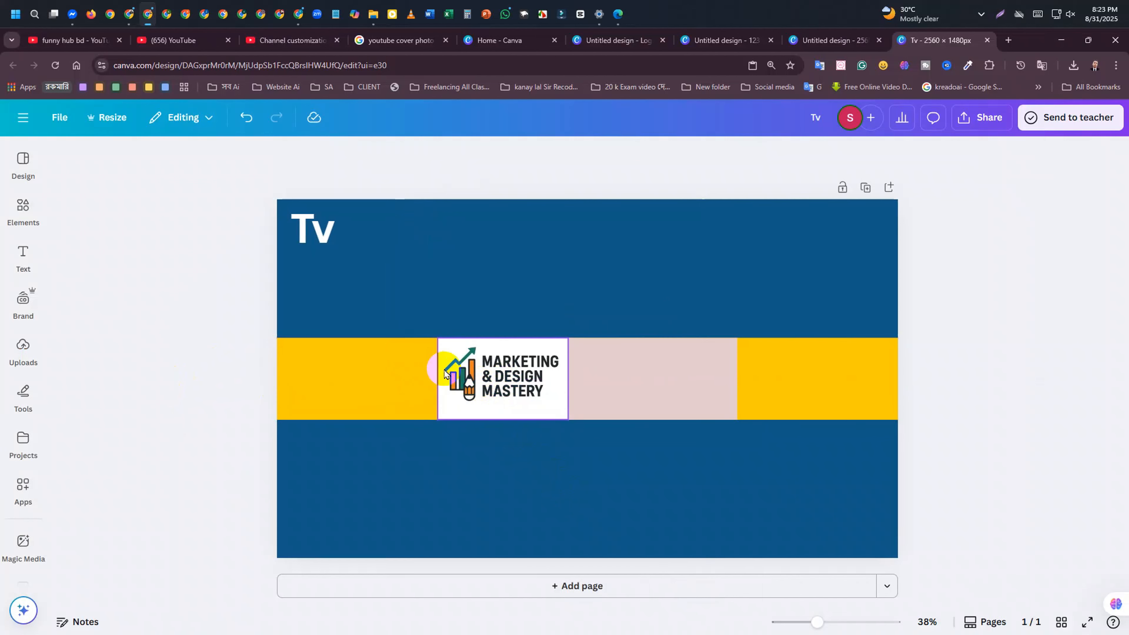
pyautogui.click(456, 366)
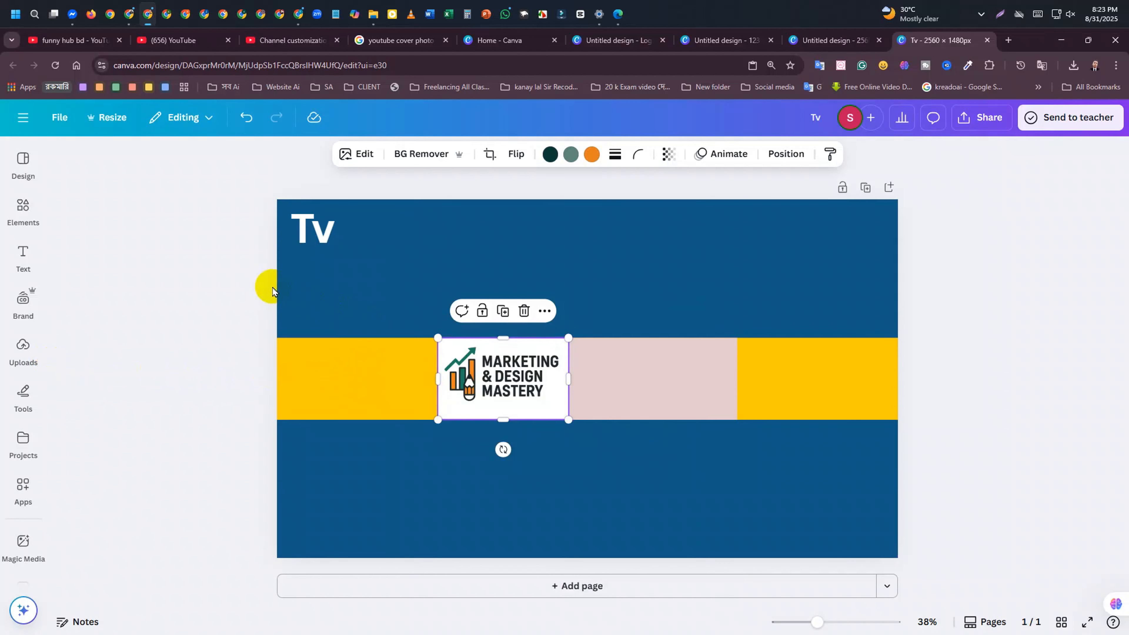
# Nudge the Tv label closer to the banner's upper-left corner, deselect it, and open the shapes collection
pyautogui.click(314, 234)
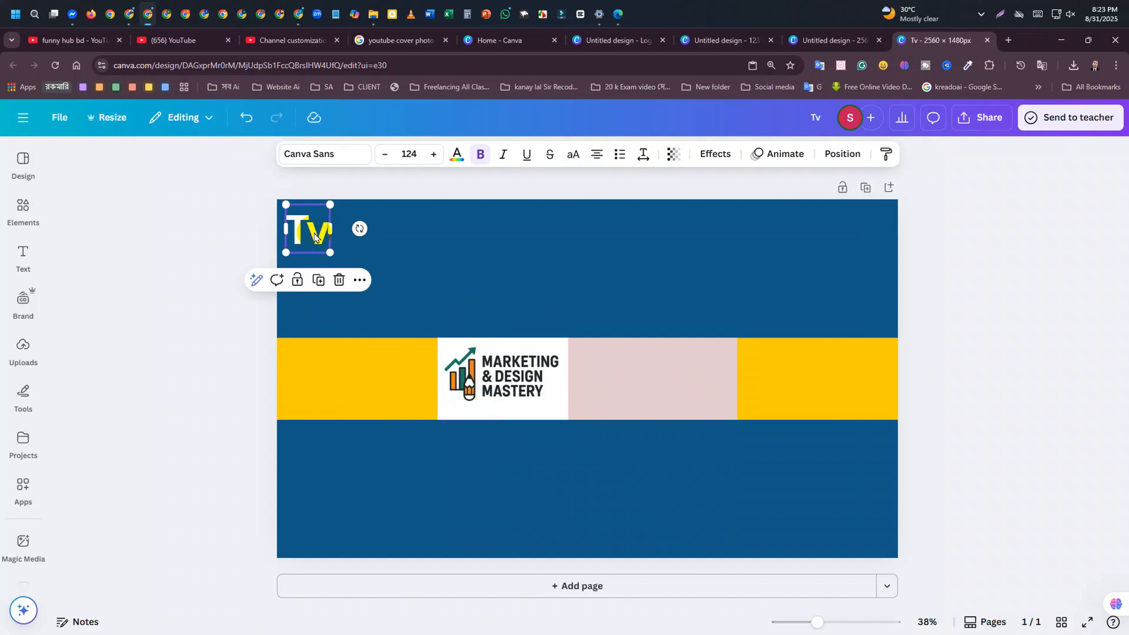
pyautogui.click(243, 333)
pyautogui.moveTo(315, 240); pyautogui.dragTo(314, 235)
pyautogui.click(174, 341)
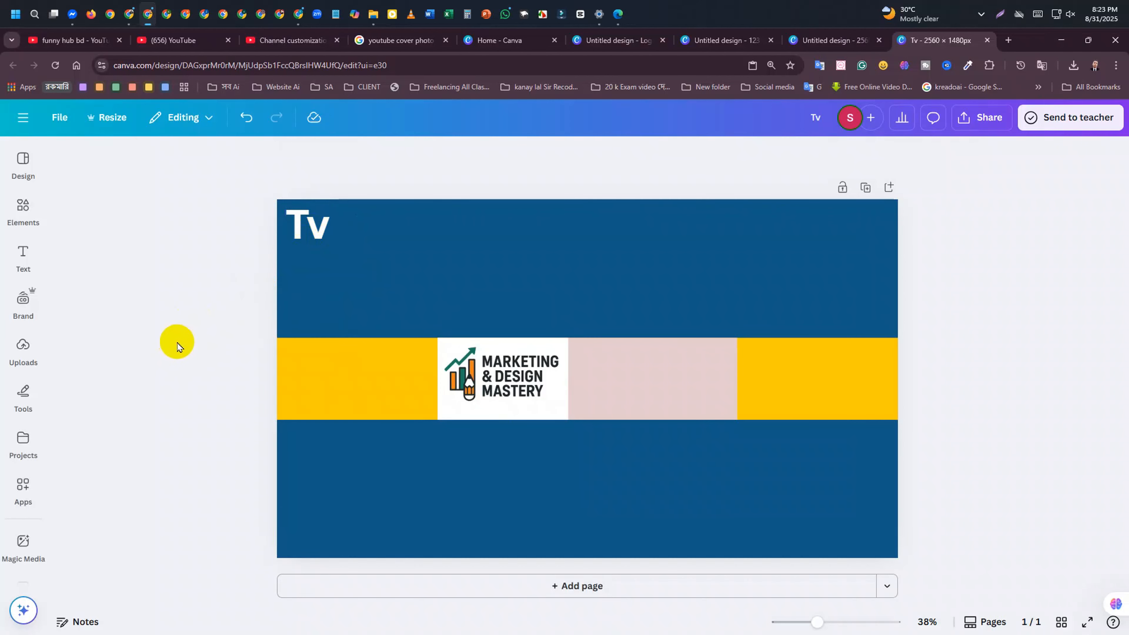
pyautogui.click(18, 222)
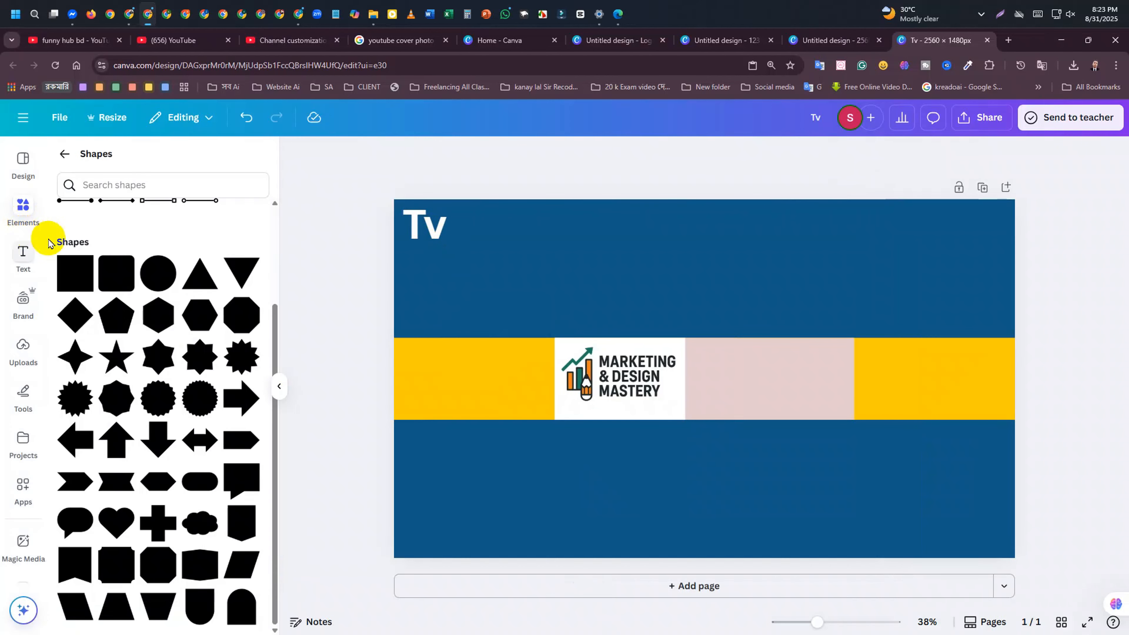
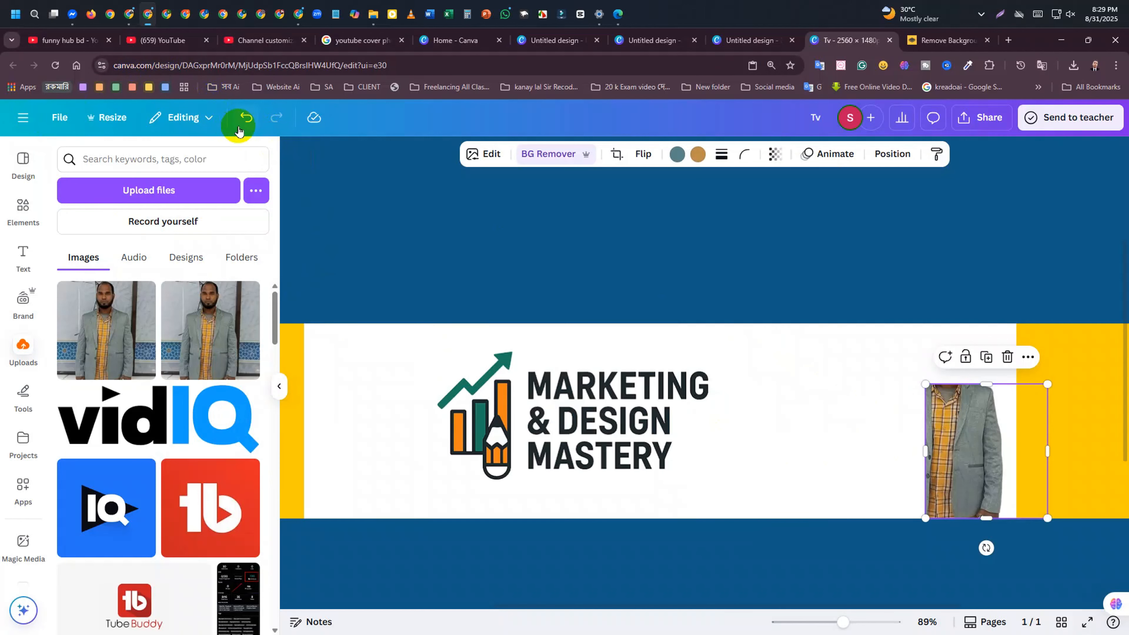
# Undo the last crop of the man's cut-out photo and open it in Magic Eraser
pyautogui.hotkey('ctrl', 'z')
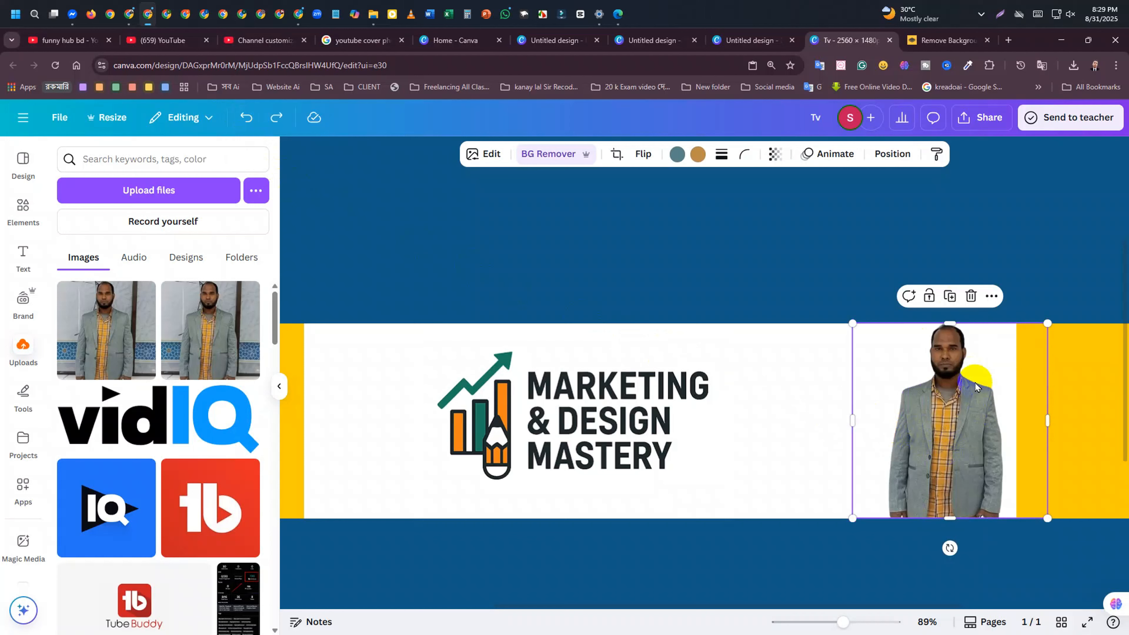
pyautogui.click(888, 326)
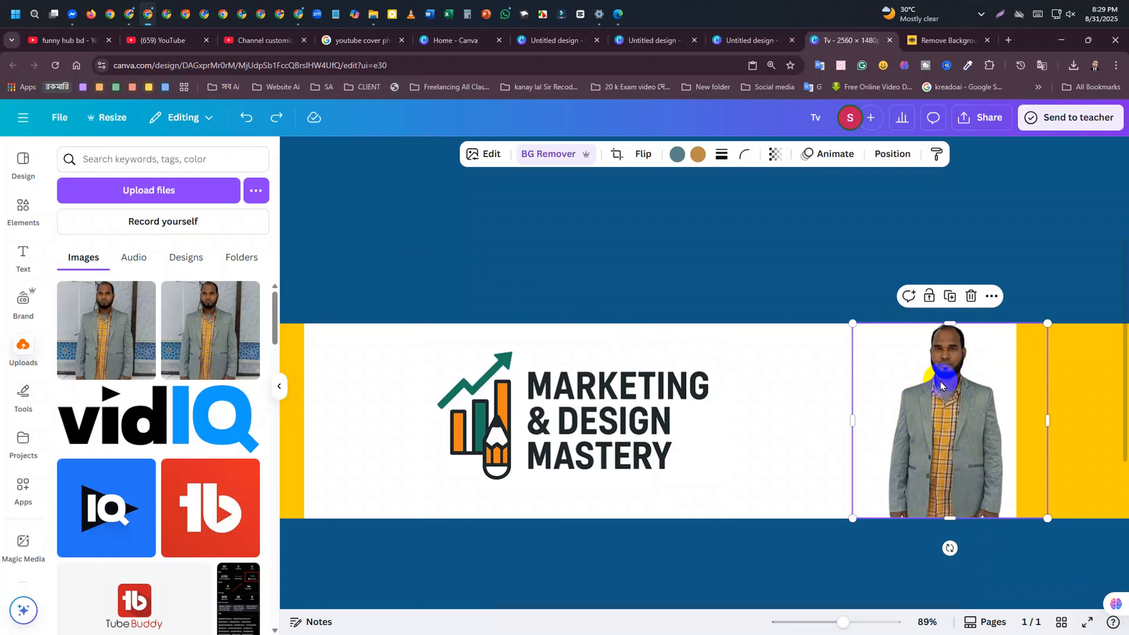
pyautogui.click(475, 163)
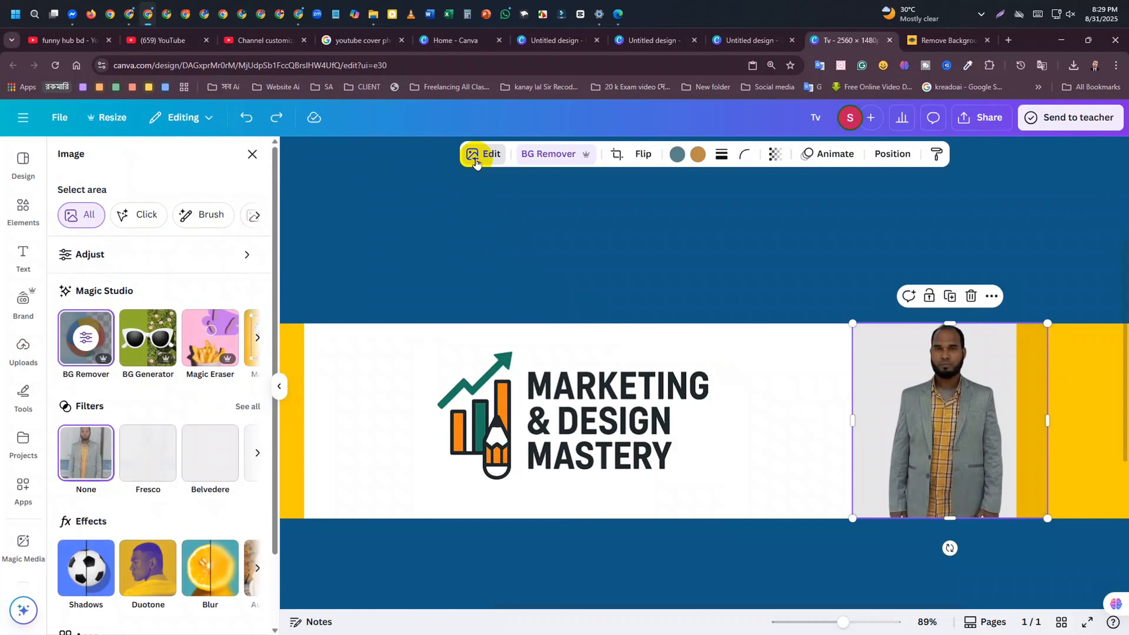
pyautogui.scroll(-3, 147, 503)
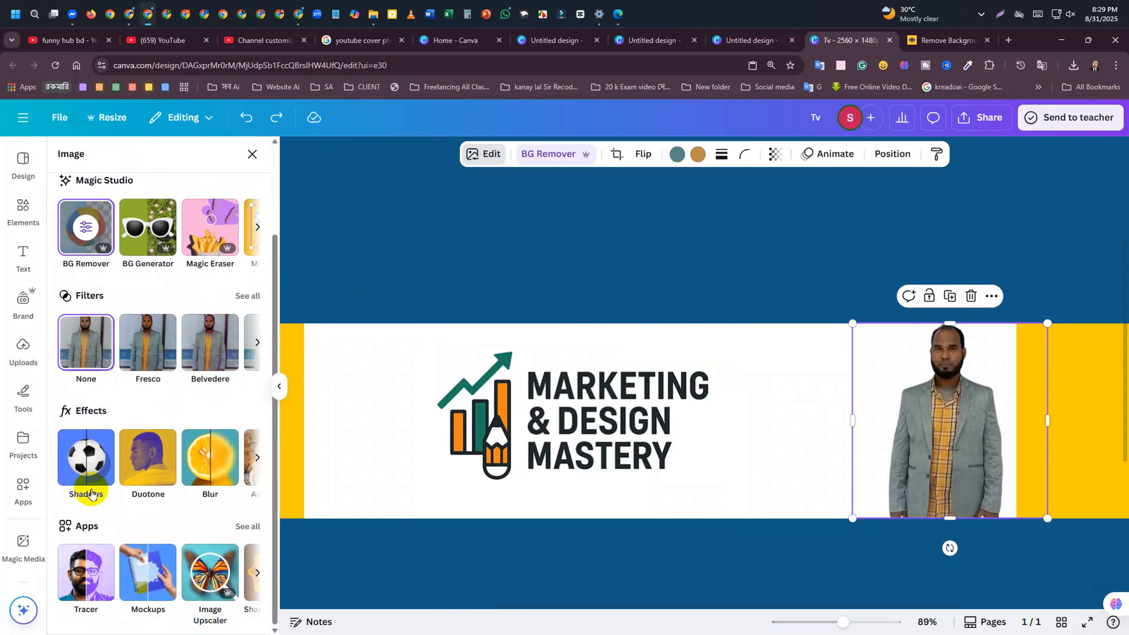
pyautogui.scroll(3, 85, 494)
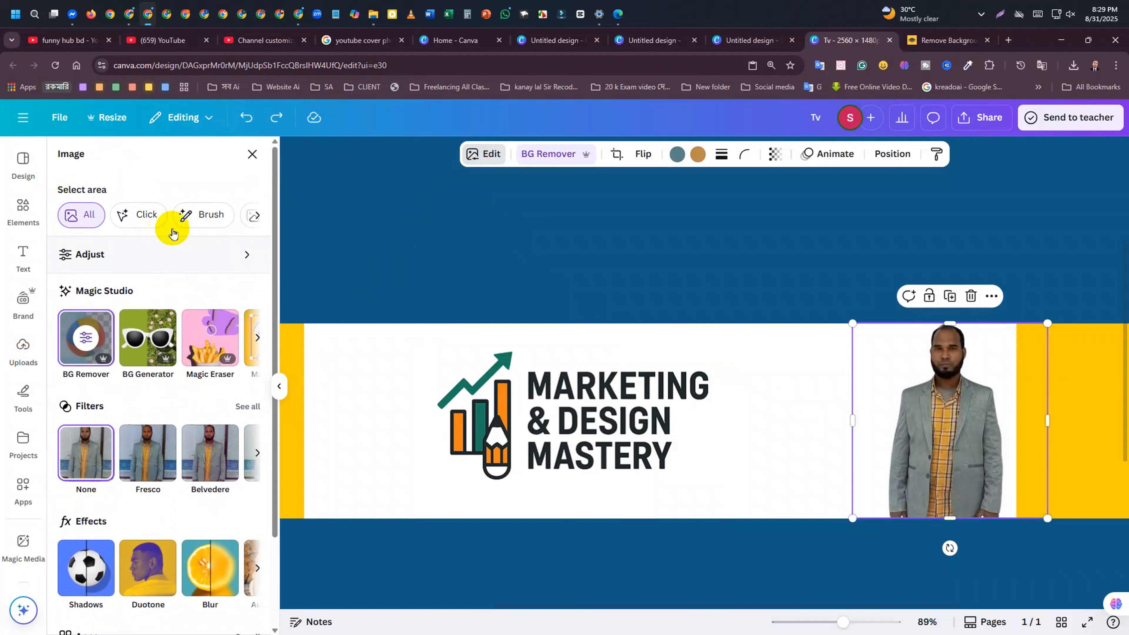
pyautogui.click(257, 342)
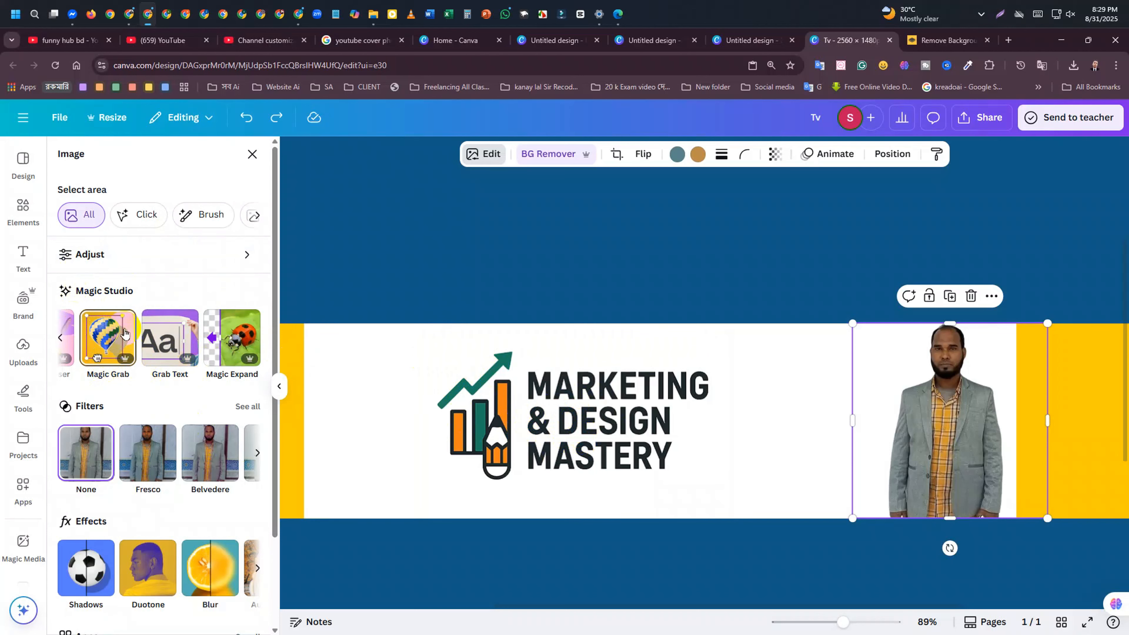
pyautogui.click(58, 343)
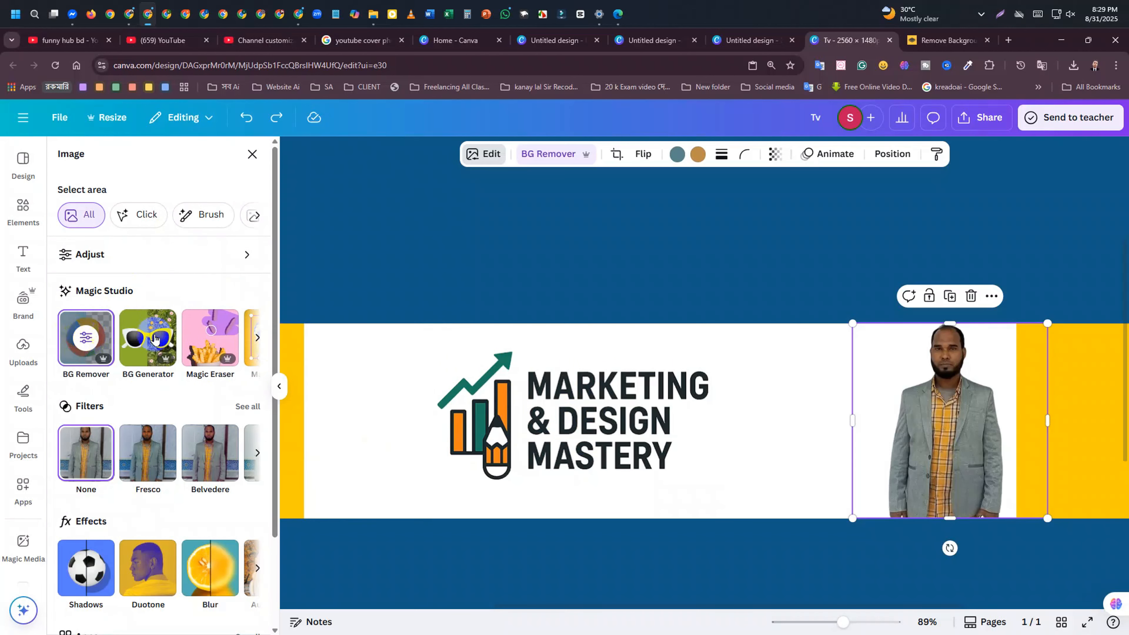
pyautogui.click(213, 342)
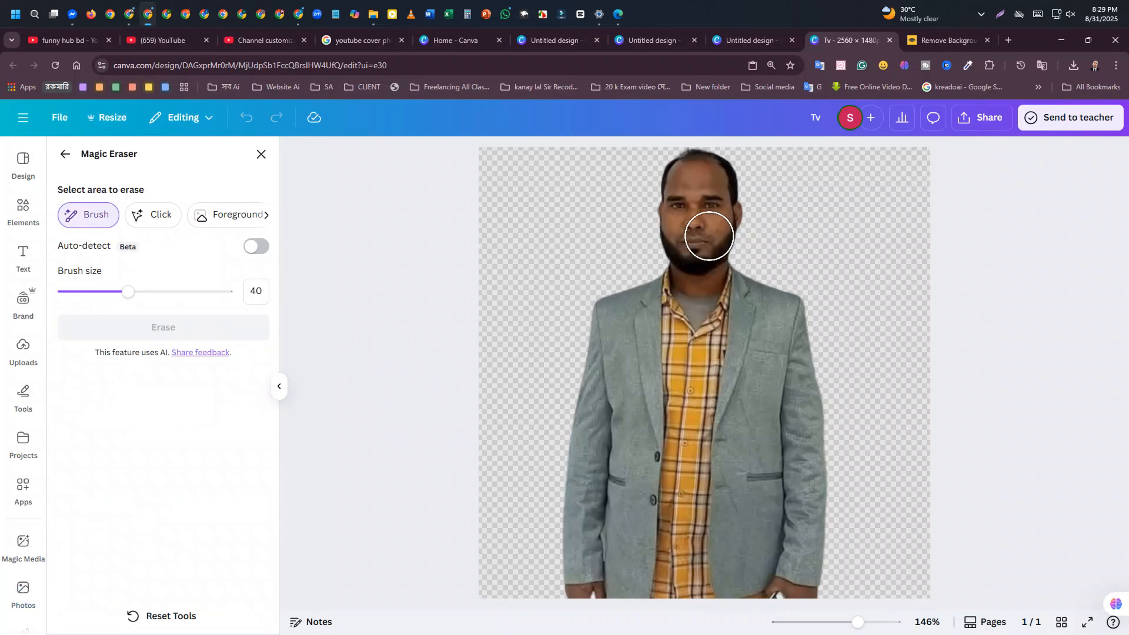
# Try brushing away the man's body below the shoulders with Magic Eraser, undo the erasure, and return to the banner
pyautogui.moveTo(604, 297)
pyautogui.mouseDown()
pyautogui.moveTo(655, 358)
pyautogui.moveTo(824, 290)
pyautogui.moveTo(612, 330)
pyautogui.moveTo(542, 408)
pyautogui.moveTo(597, 360)
pyautogui.moveTo(549, 567)
pyautogui.moveTo(613, 585)
pyautogui.moveTo(700, 542)
pyautogui.moveTo(587, 461)
pyautogui.moveTo(812, 327)
pyautogui.moveTo(781, 497)
pyautogui.moveTo(824, 434)
pyautogui.moveTo(618, 411)
pyautogui.moveTo(595, 499)
pyautogui.mouseUp()
pyautogui.click(130, 336)
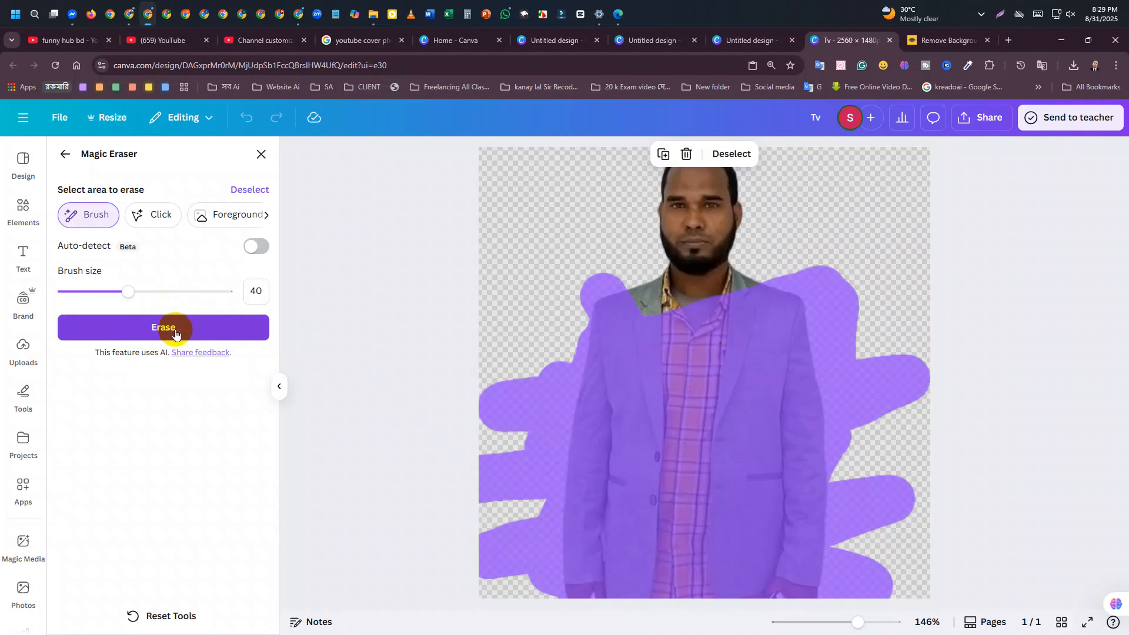
pyautogui.click(172, 343)
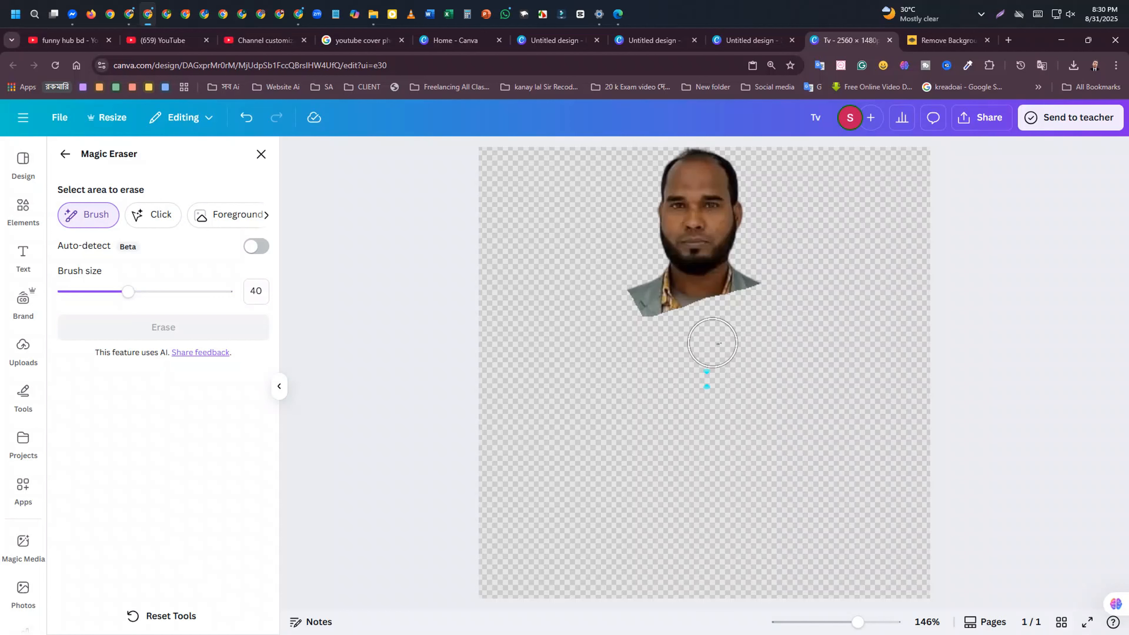
pyautogui.hotkey('ctrl', 'z')
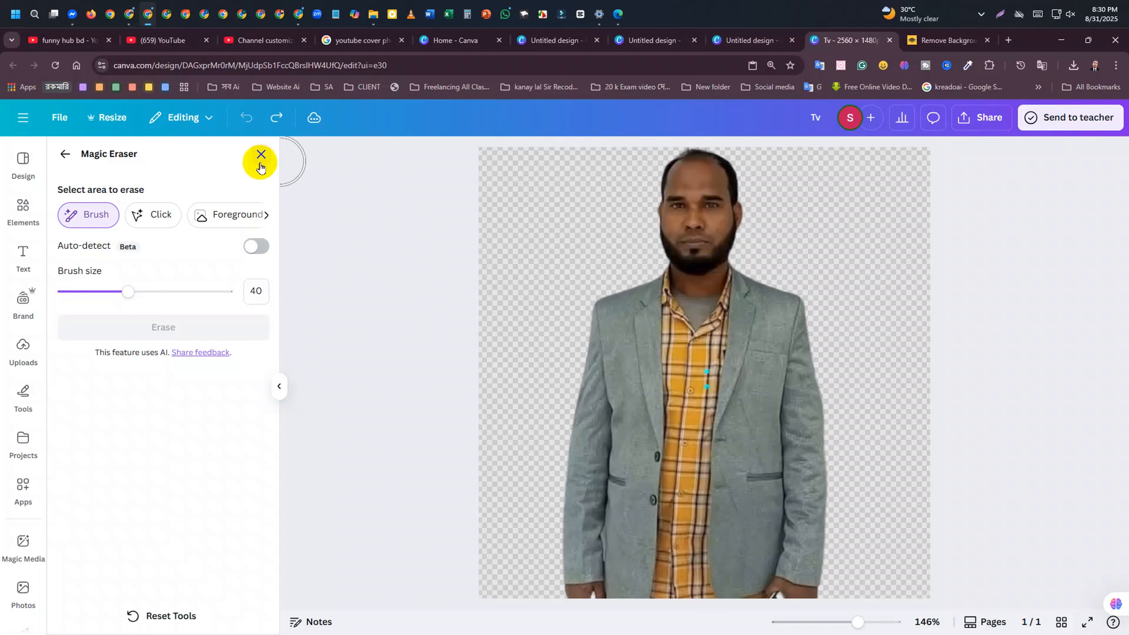
pyautogui.click(259, 165)
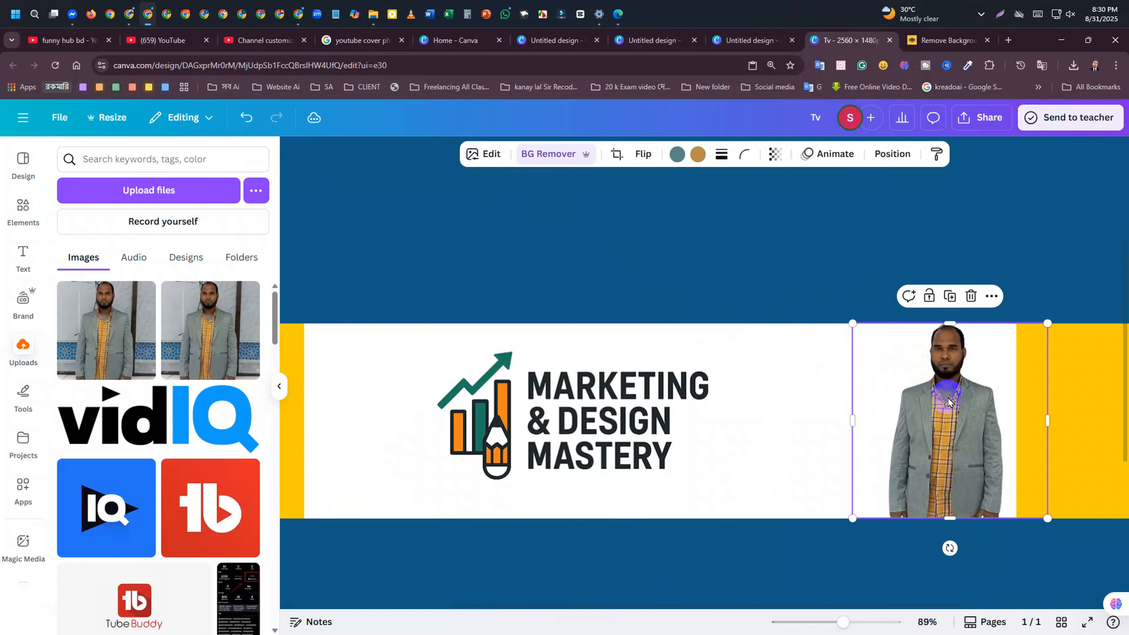
# Apply the Outline shadow effect to the man's cut-out photo and inspect its edges from head to hands
pyautogui.click(490, 161)
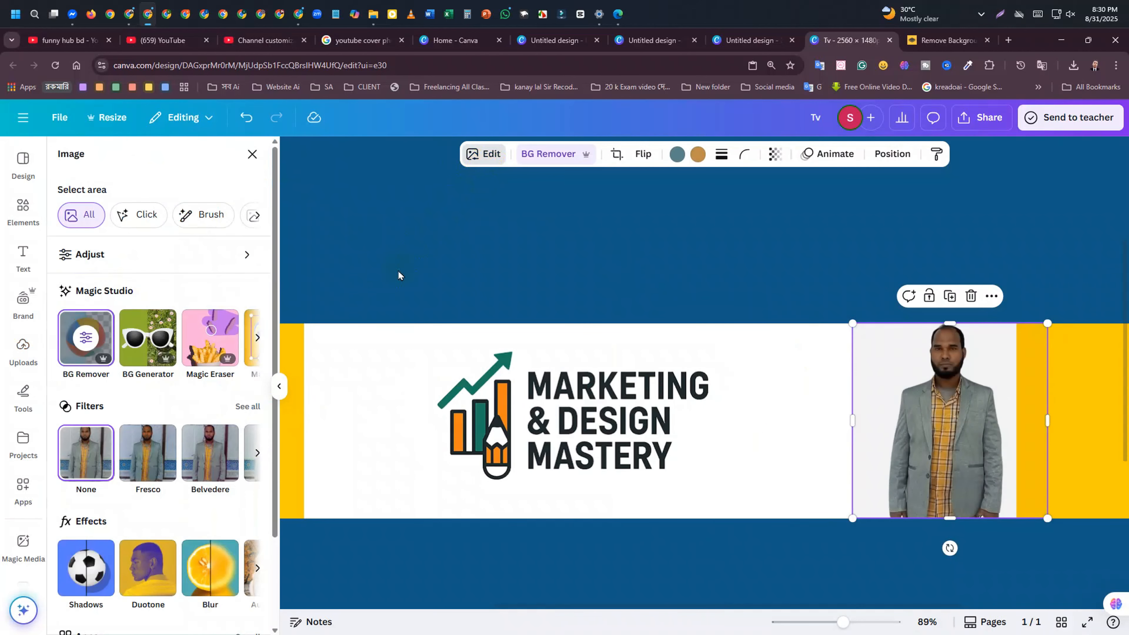
pyautogui.scroll(-3, 117, 431)
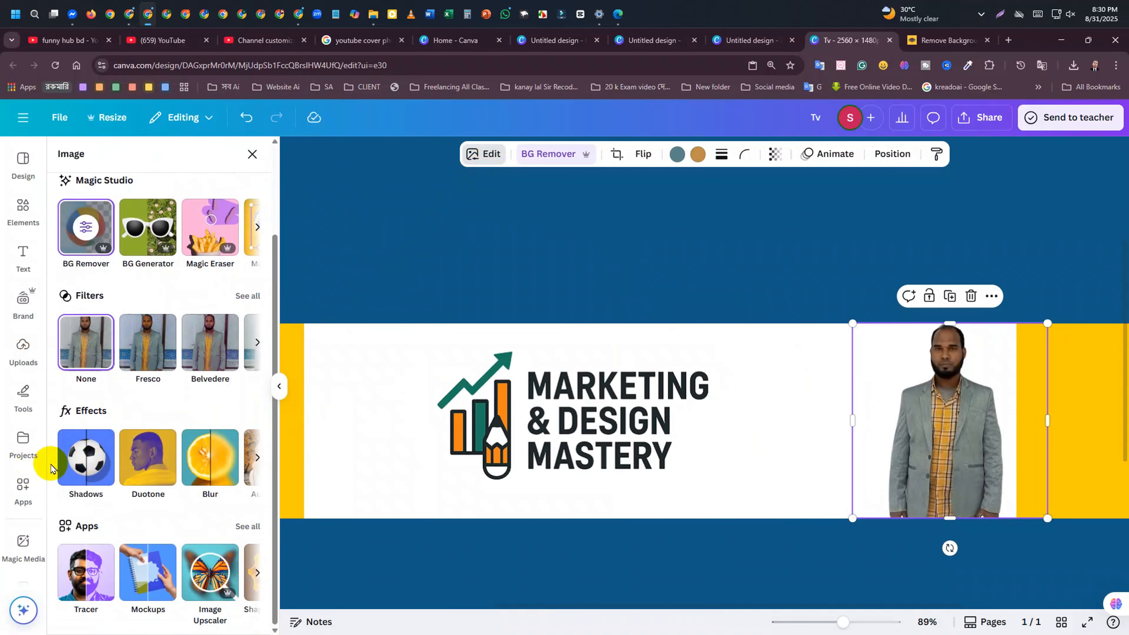
pyautogui.click(101, 467)
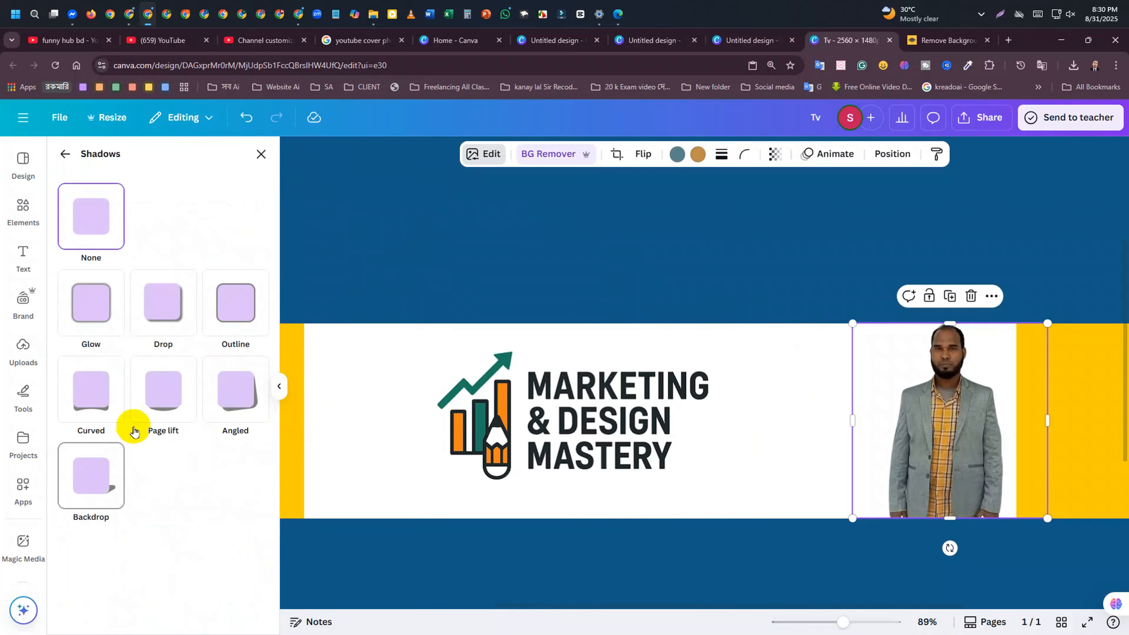
pyautogui.click(238, 311)
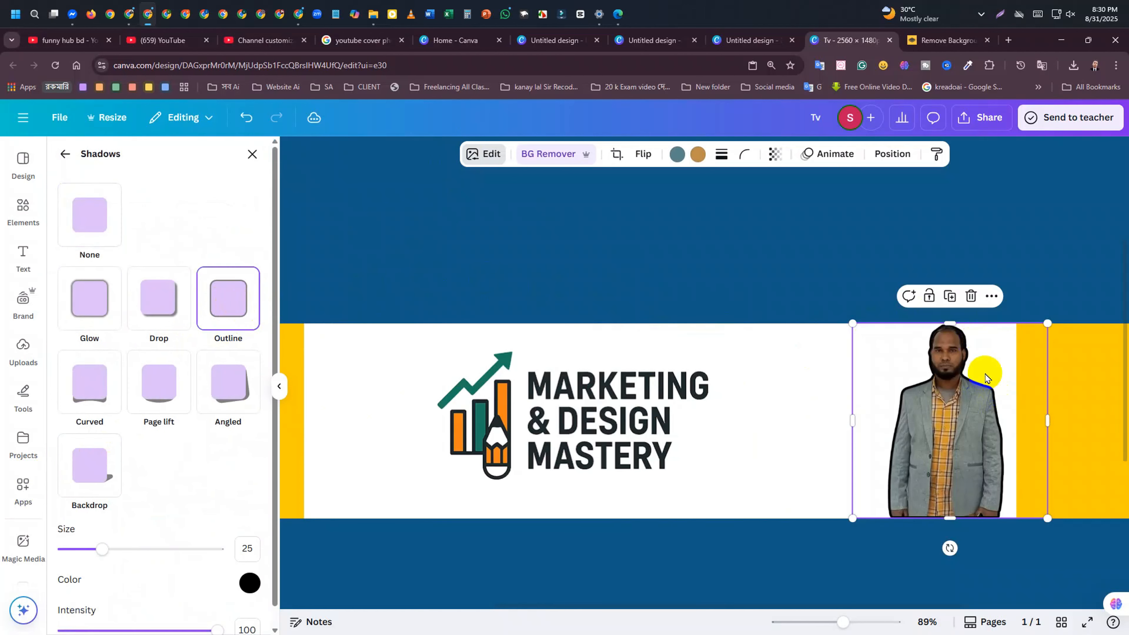
pyautogui.keyDown('ctrl'); pyautogui.scroll(5, 958, 391); pyautogui.keyUp('ctrl')
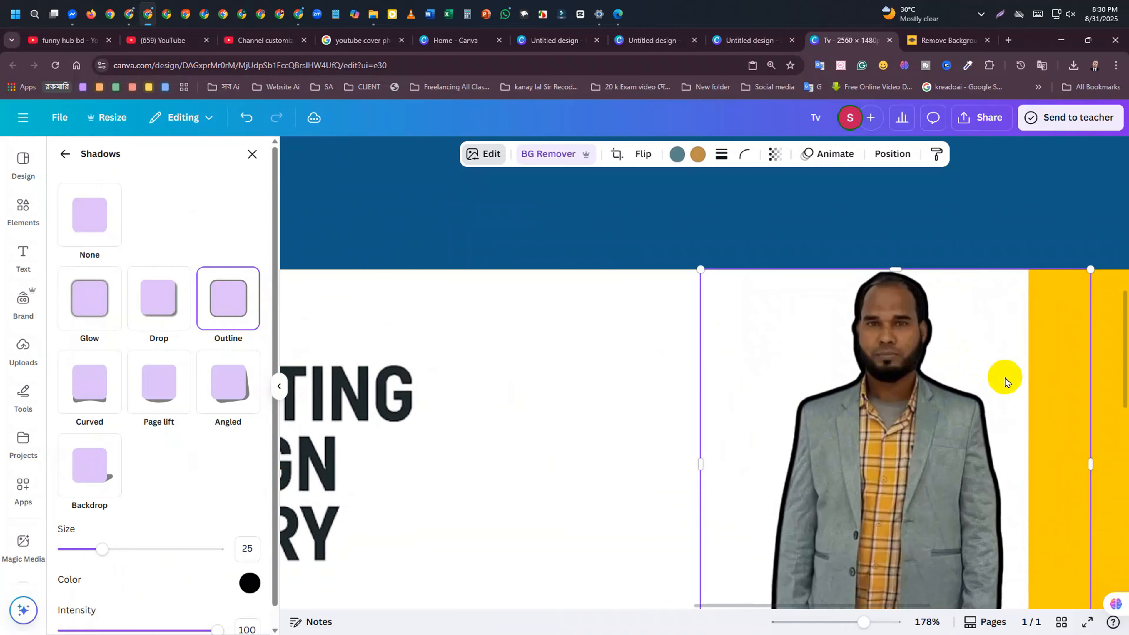
pyautogui.scroll(-5, 935, 377)
pyautogui.scroll(3, 892, 381)
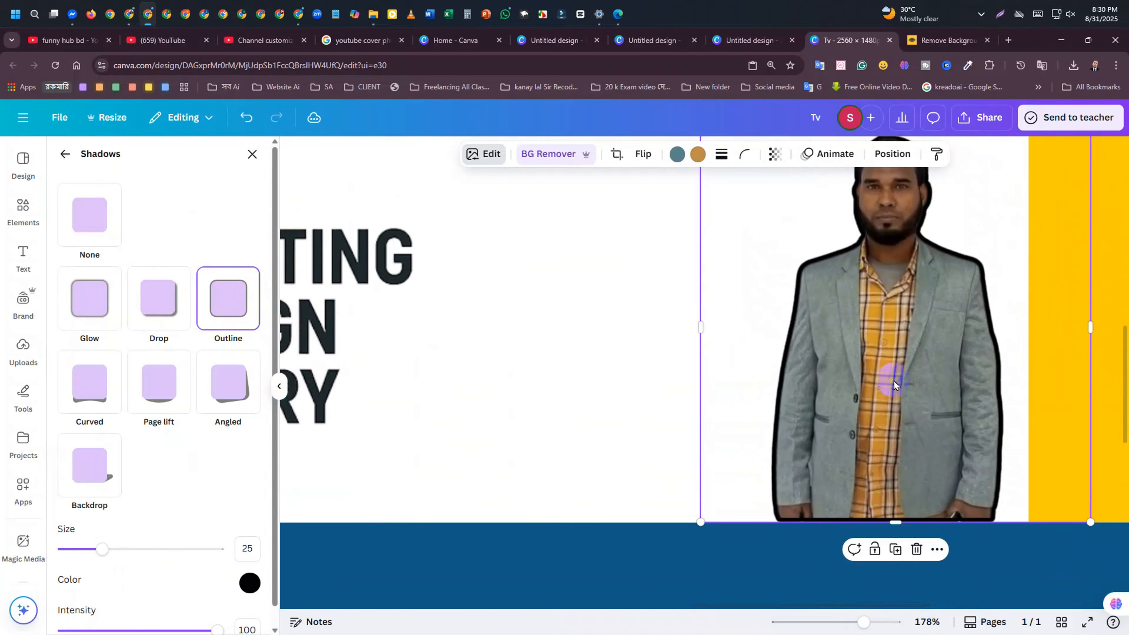
pyautogui.scroll(3, 897, 389)
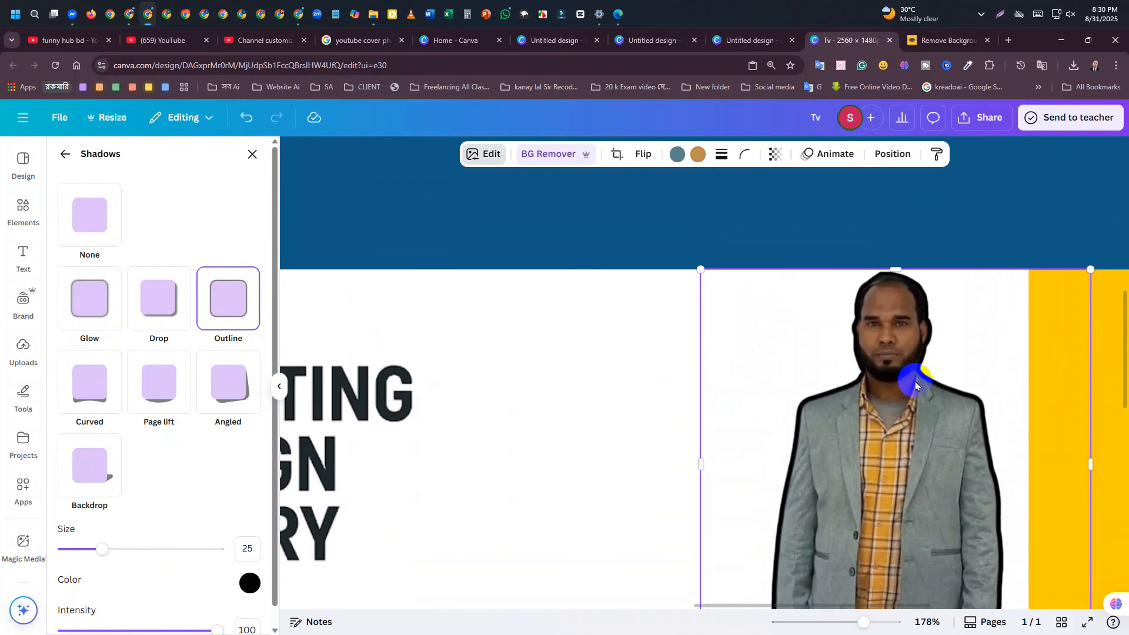
# Reopen the photo's shadow settings and reduce the outline size to 19
pyautogui.click(24, 350)
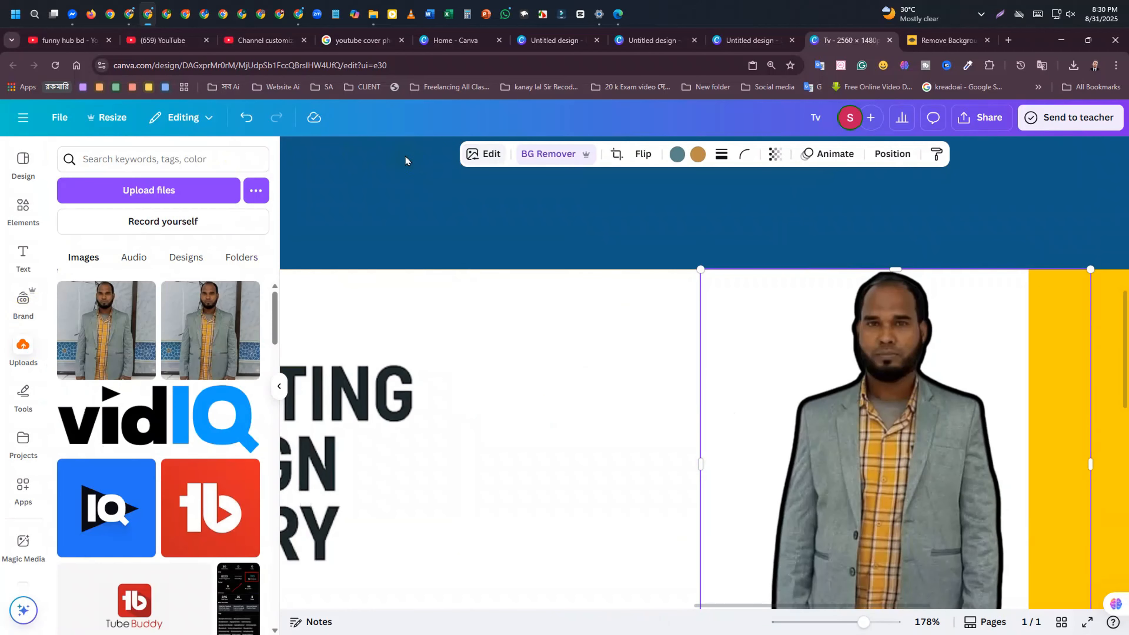
pyautogui.click(475, 159)
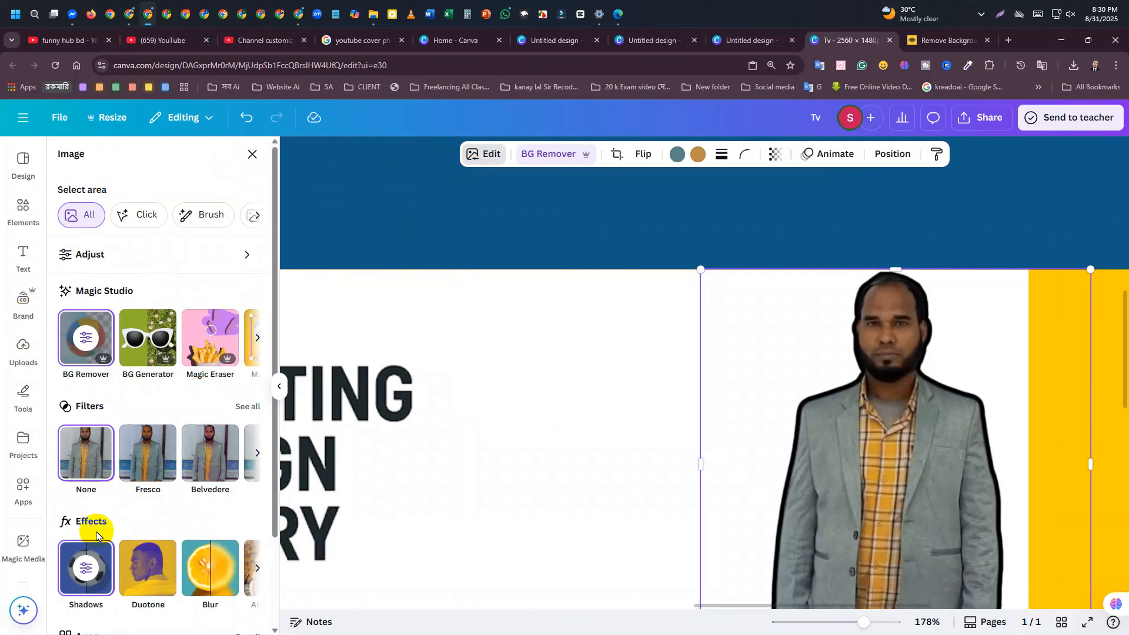
pyautogui.scroll(-3, 88, 524)
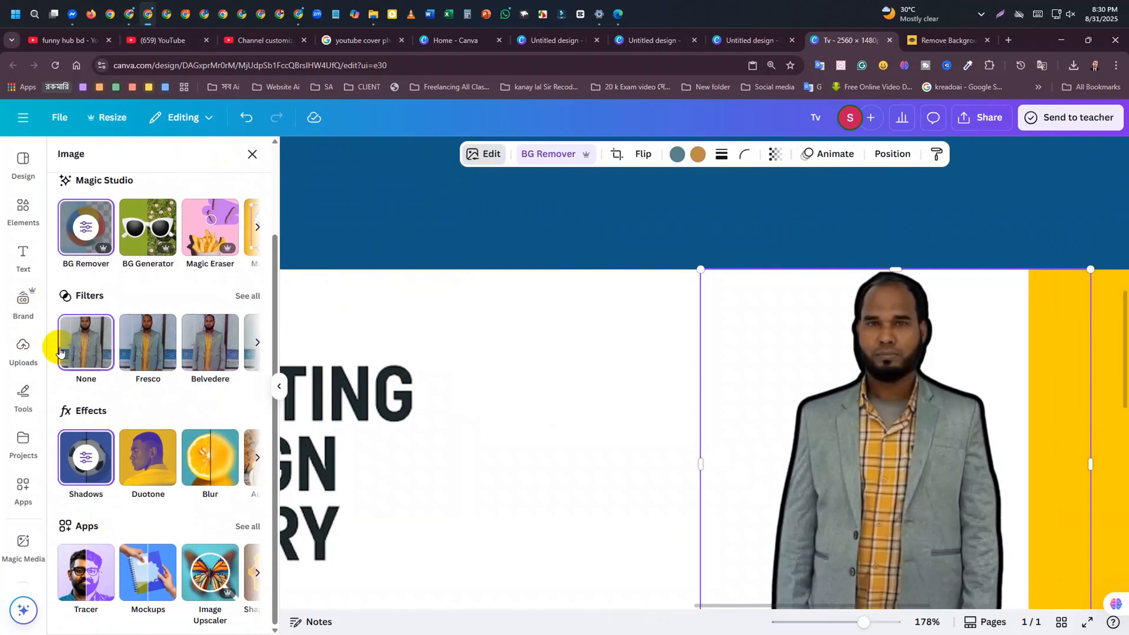
pyautogui.click(90, 465)
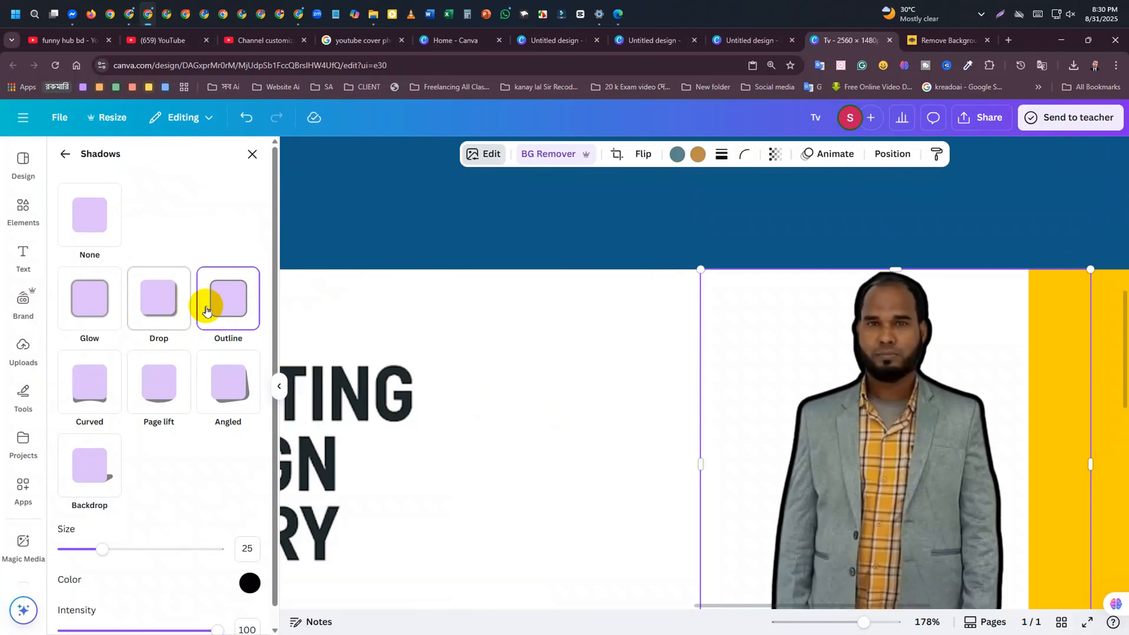
pyautogui.scroll(-1, 240, 554)
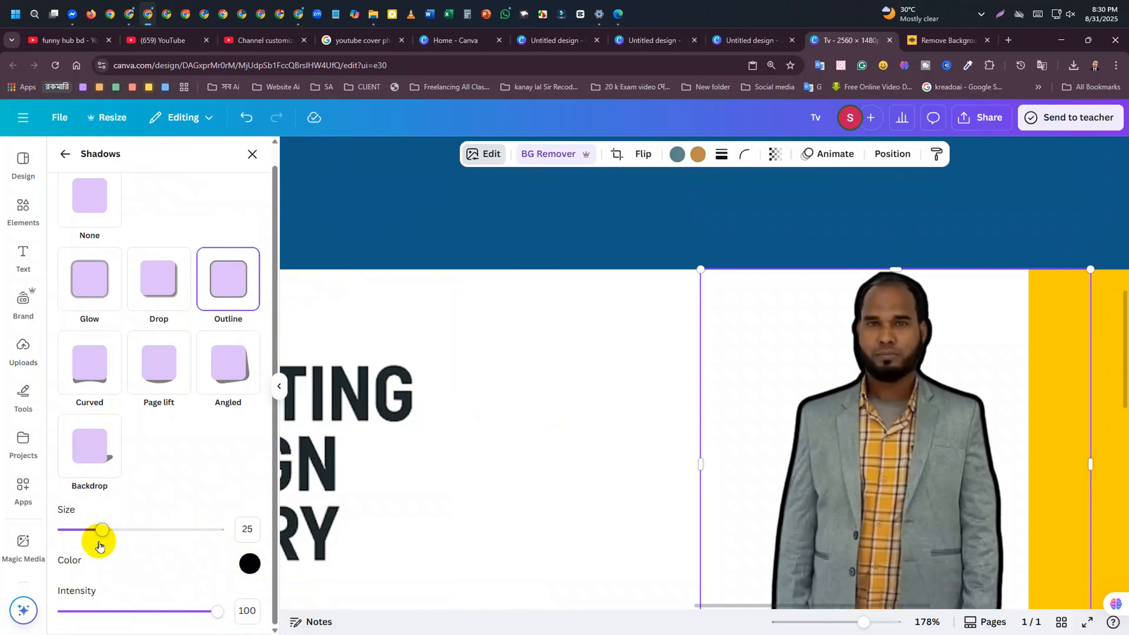
pyautogui.moveTo(99, 533); pyautogui.dragTo(93, 531)
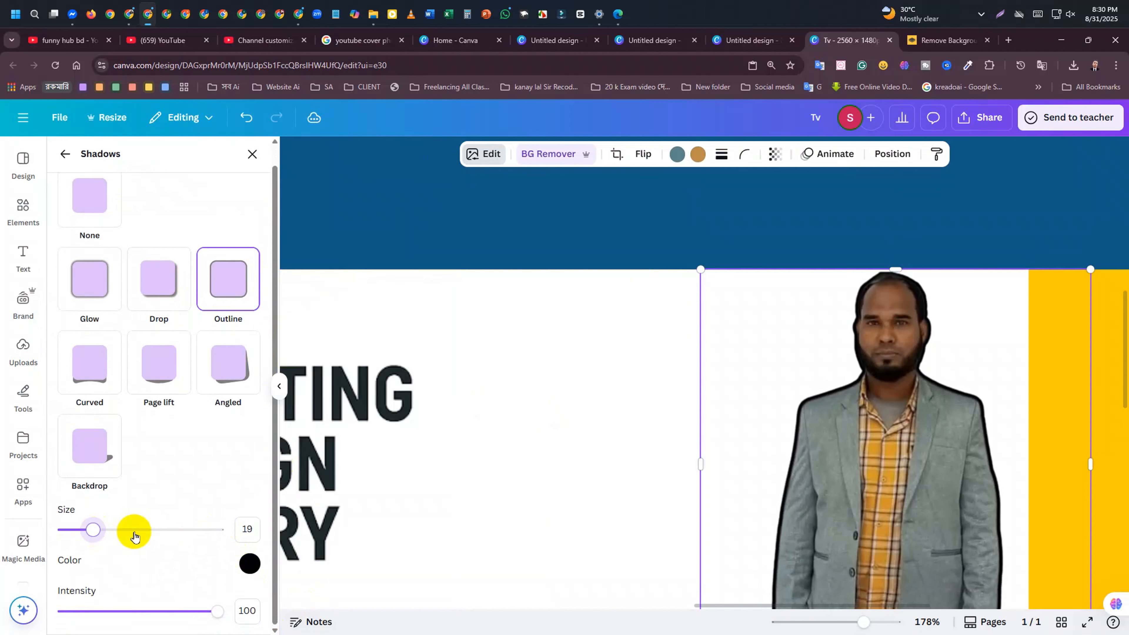
# Color the man's outline red, #FF0000, trying cyan #00F7FF as an alternative before returning to red
pyautogui.click(250, 564)
pyautogui.click(382, 430)
pyautogui.click(438, 417)
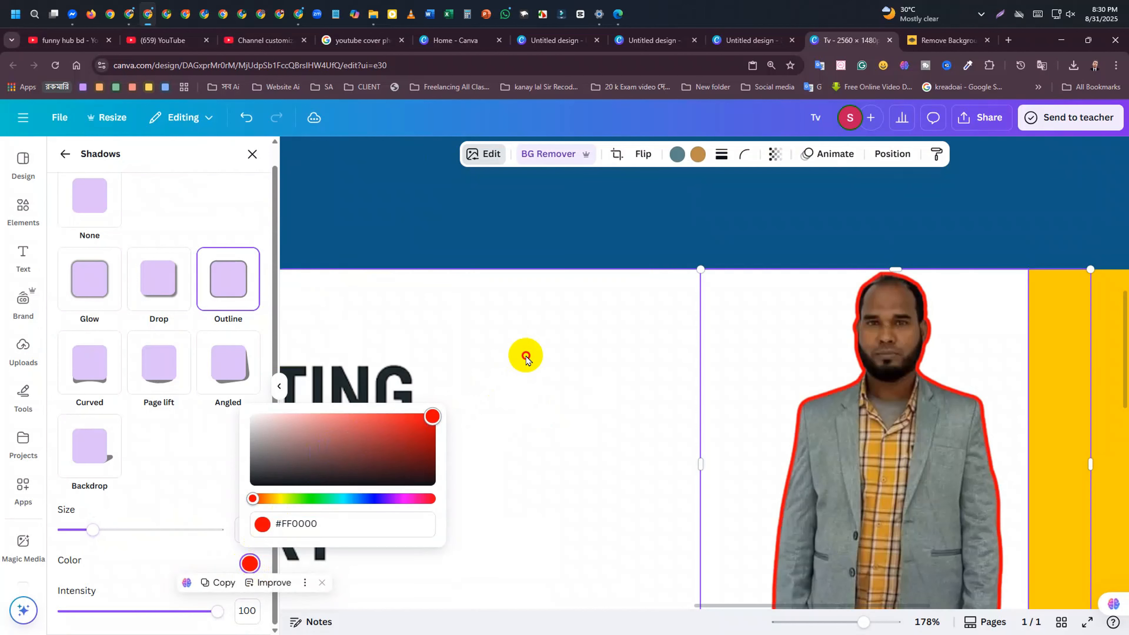
pyautogui.scroll(-3, 707, 358)
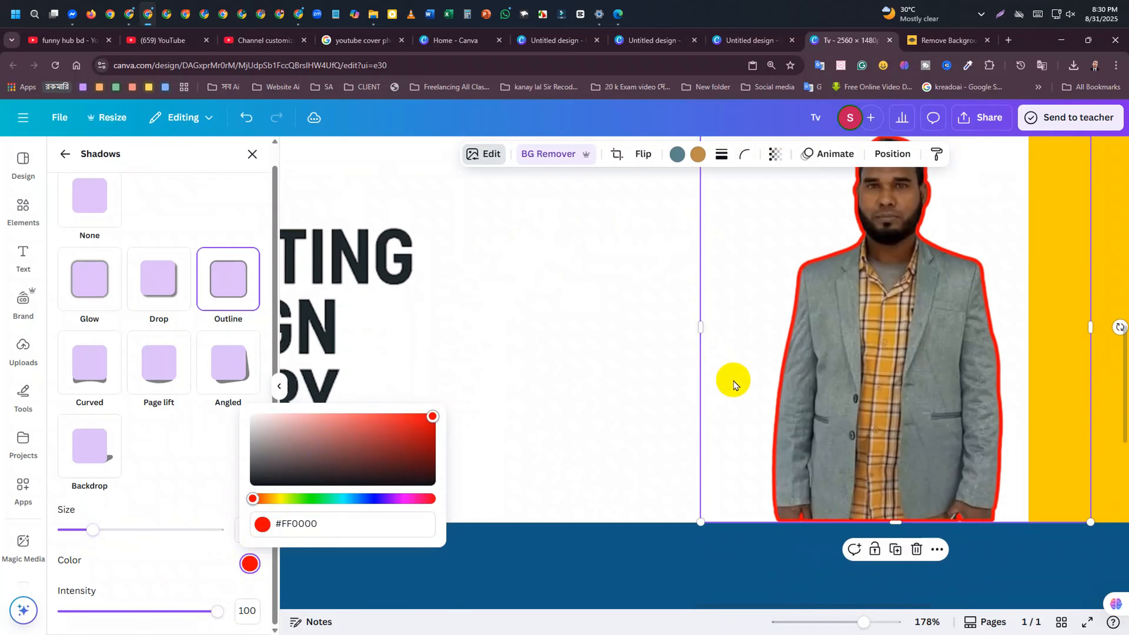
pyautogui.scroll(3, 734, 385)
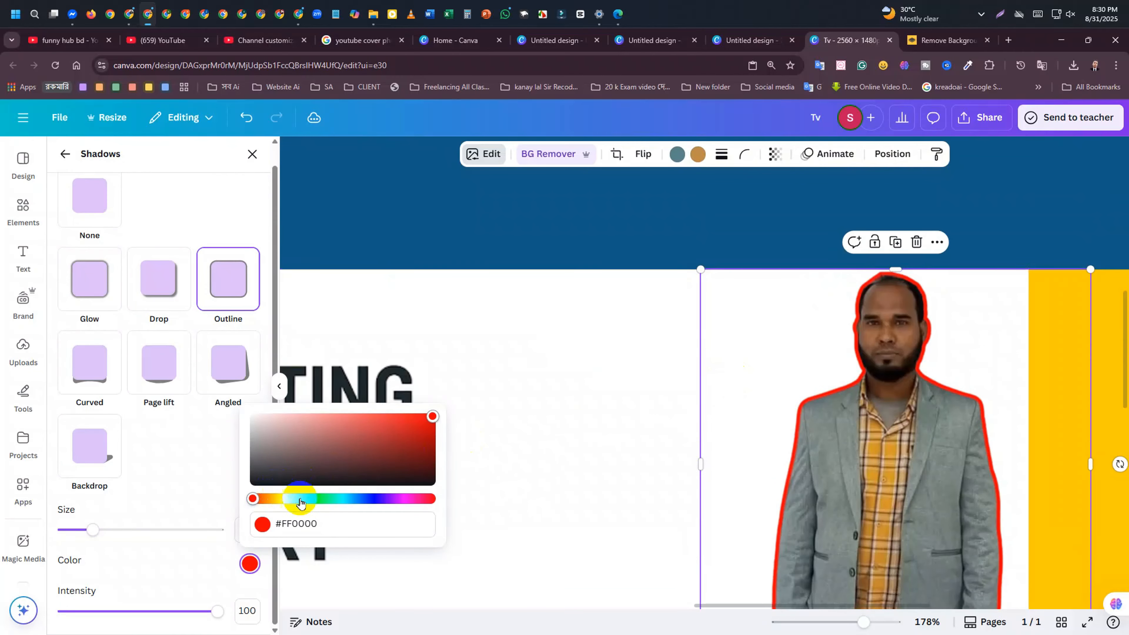
pyautogui.click(344, 499)
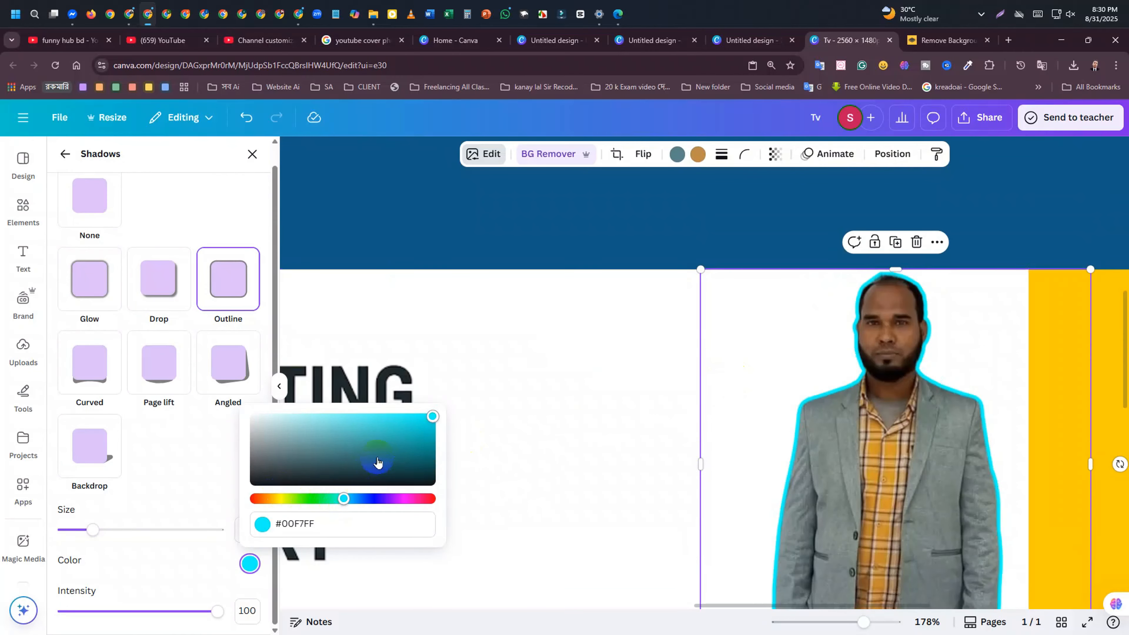
pyautogui.moveTo(328, 498); pyautogui.dragTo(219, 501)
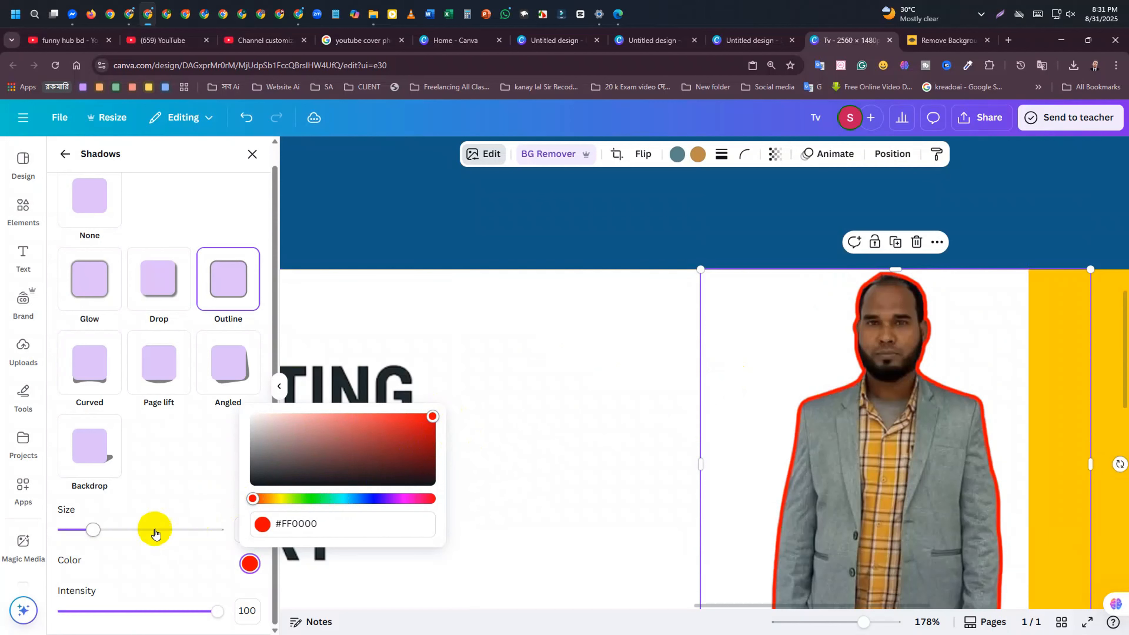
# Thin the red outline around the man to size 15 and leave the photo's effect settings
pyautogui.click(94, 531)
pyautogui.moveTo(93, 536); pyautogui.dragTo(87, 542)
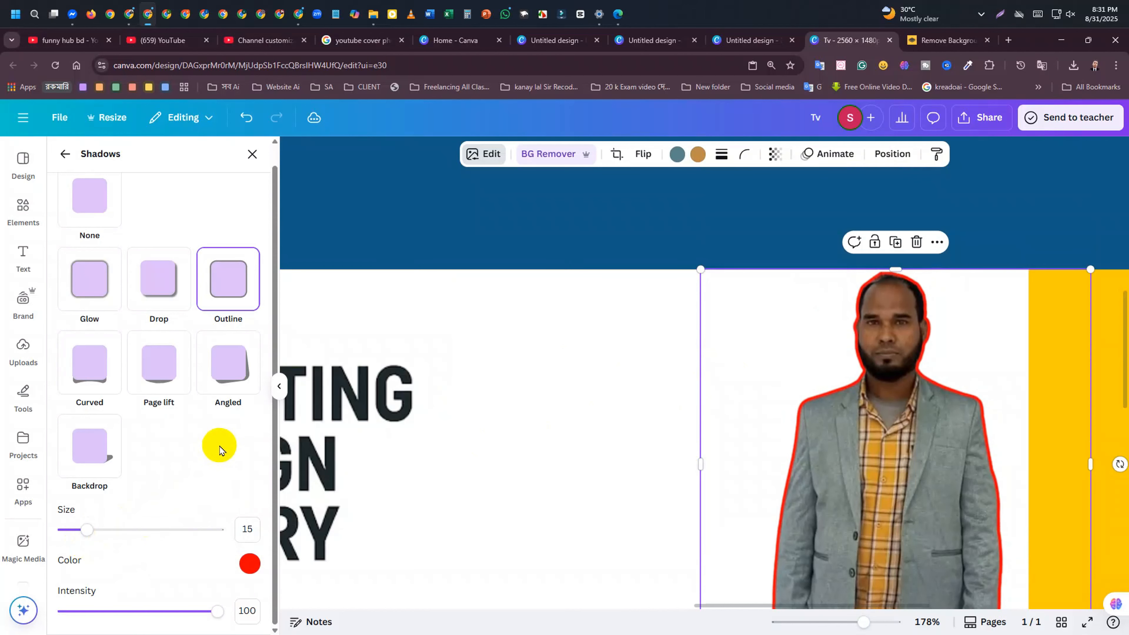
pyautogui.click(590, 383)
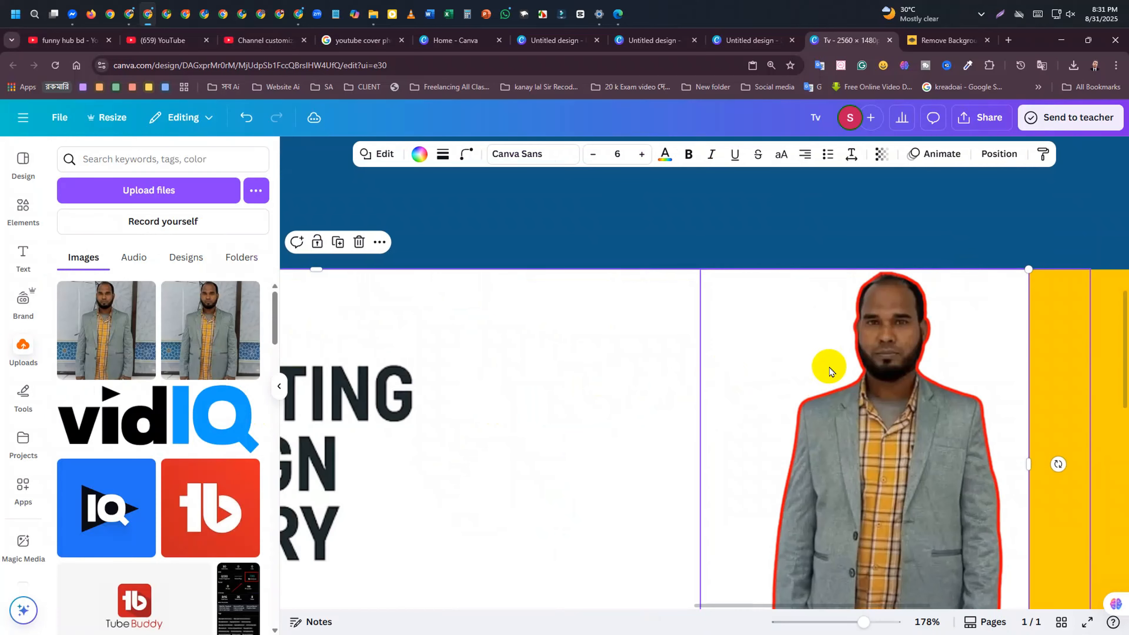
# Move the Marketing & Design Mastery logo to the left end of the white area and crop its empty bottom margin
pyautogui.scroll(-5, 827, 369)
pyautogui.scroll(-3, 827, 369)
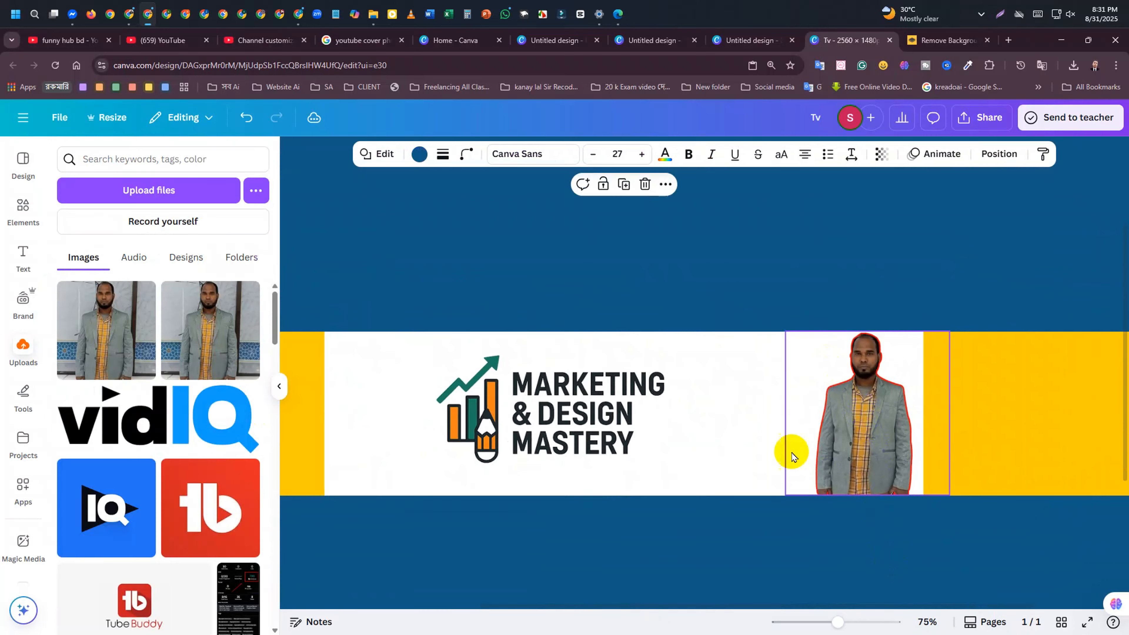
pyautogui.click(604, 440)
pyautogui.moveTo(604, 440); pyautogui.dragTo(504, 427)
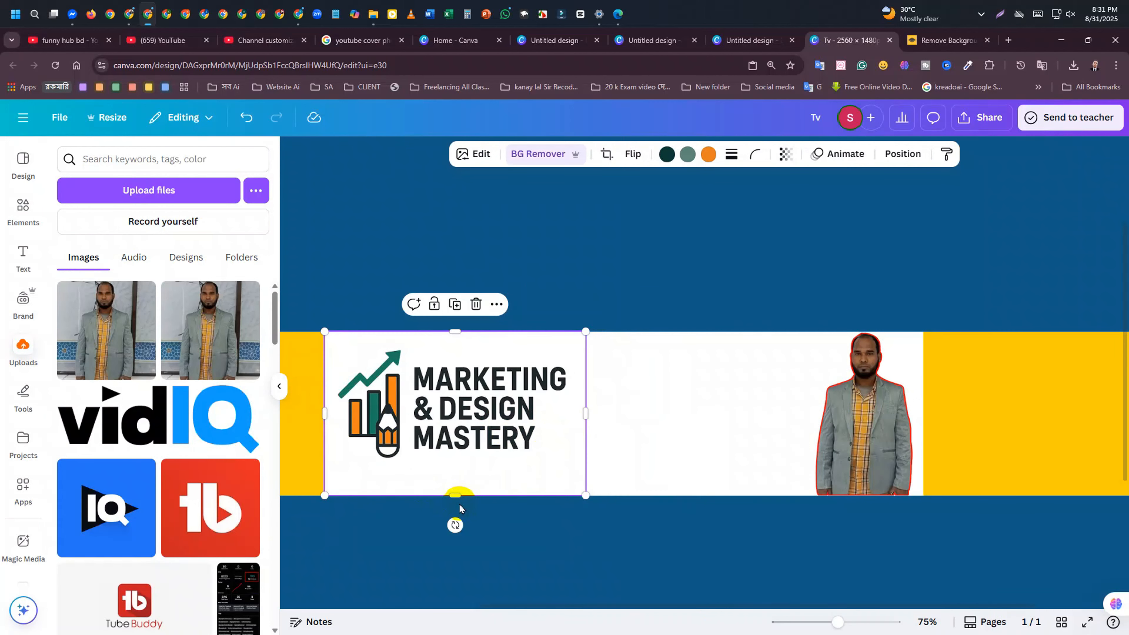
pyautogui.moveTo(455, 493); pyautogui.dragTo(454, 464)
# Trim the logo's empty top margin, move it near the middle of the white area beside the man, and deselect it
pyautogui.moveTo(469, 408); pyautogui.dragTo(573, 402)
pyautogui.moveTo(561, 324); pyautogui.dragTo(562, 338)
pyautogui.moveTo(600, 424); pyautogui.dragTo(617, 403)
pyautogui.click(702, 566)
pyautogui.click(615, 395)
pyautogui.click(660, 471)
pyautogui.click(613, 393)
pyautogui.click(474, 527)
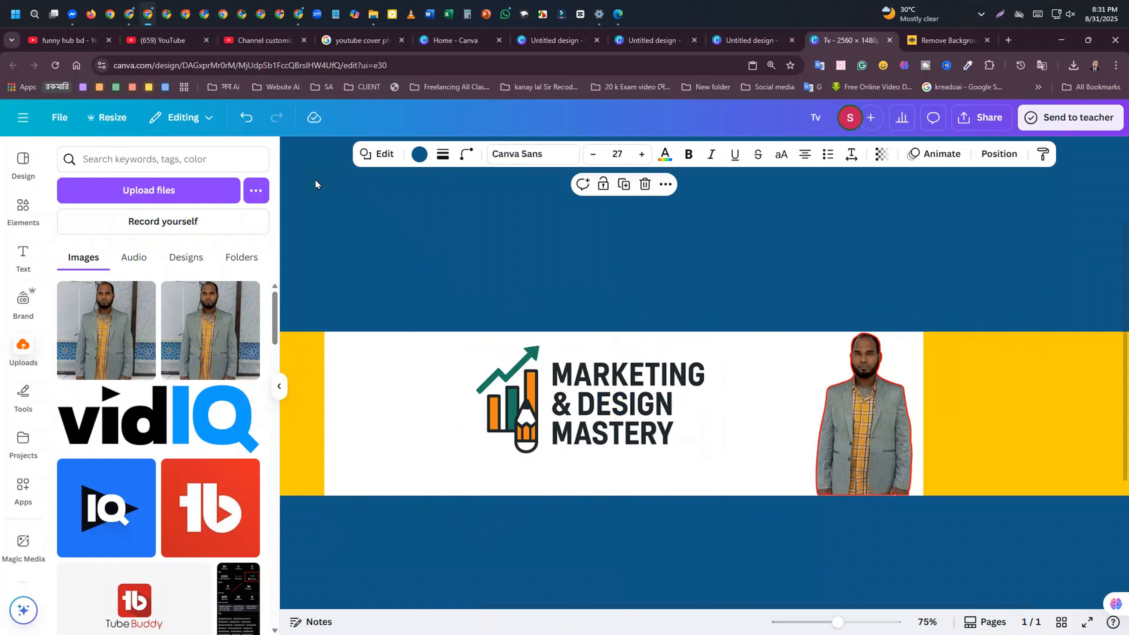
# Leave the banner design, switch to YouTube past the channel customization page, and search for "best time learn"
pyautogui.click(21, 217)
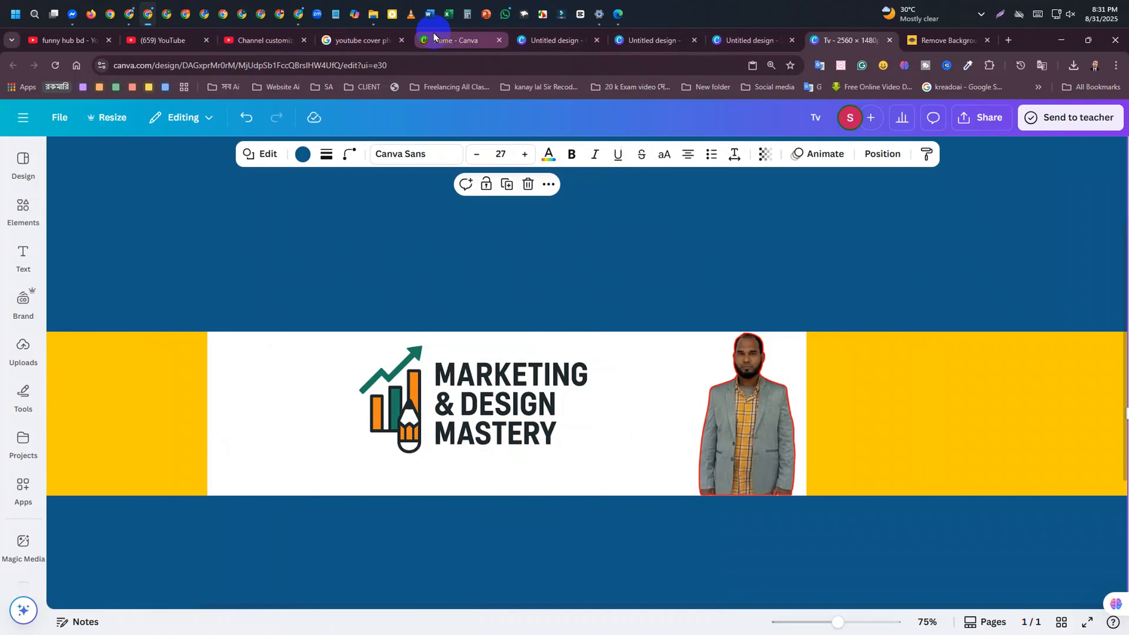
pyautogui.click(248, 40)
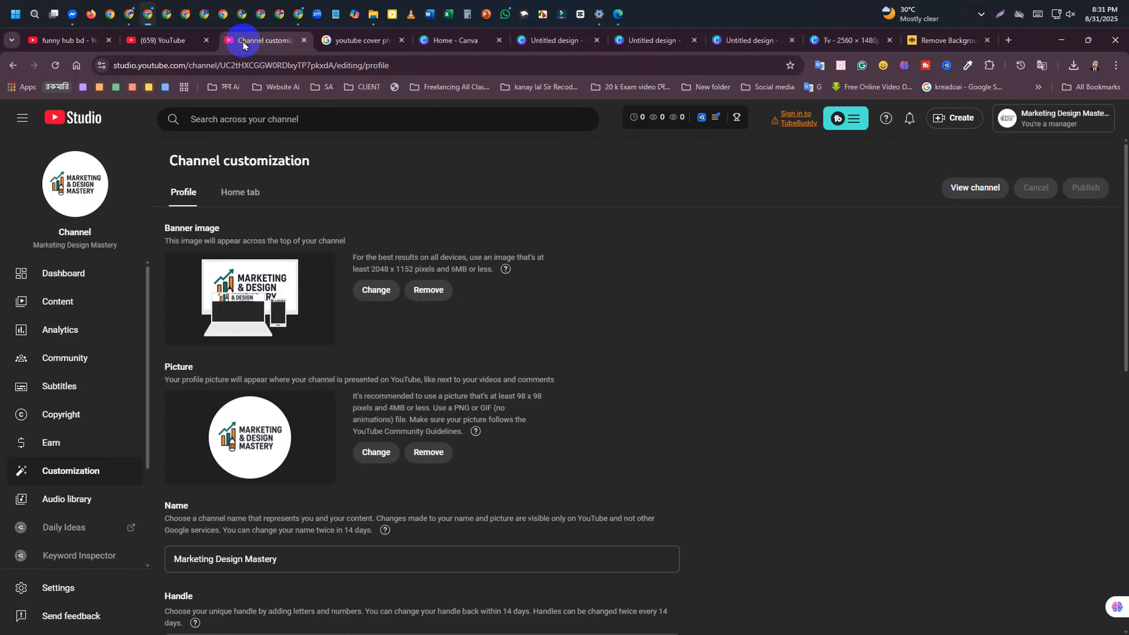
pyautogui.click(161, 51)
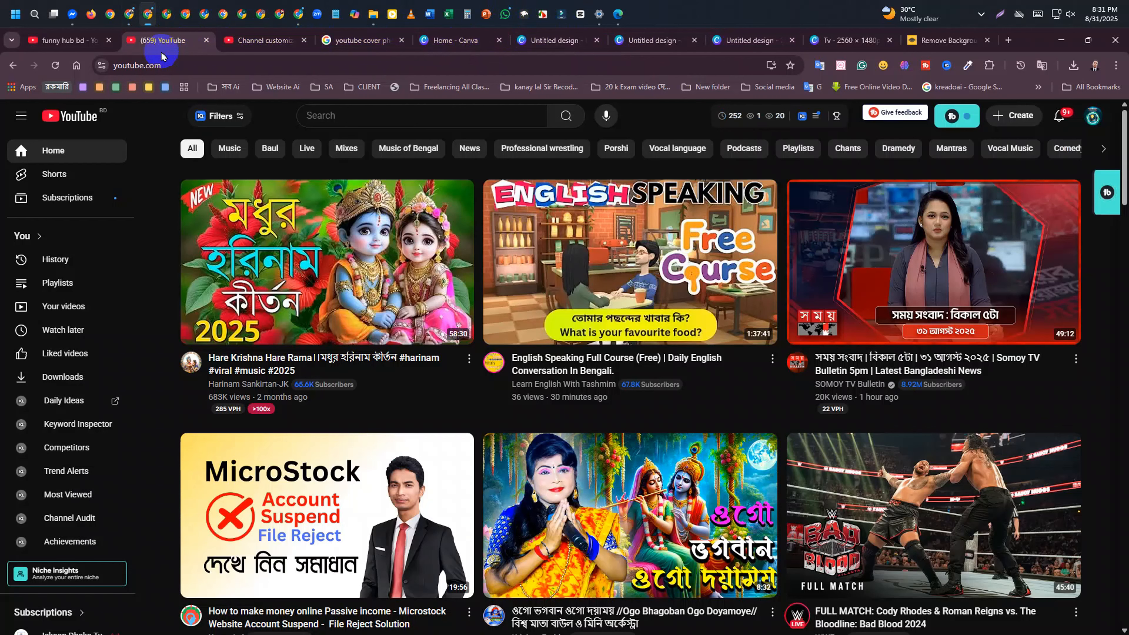
pyautogui.click(467, 122)
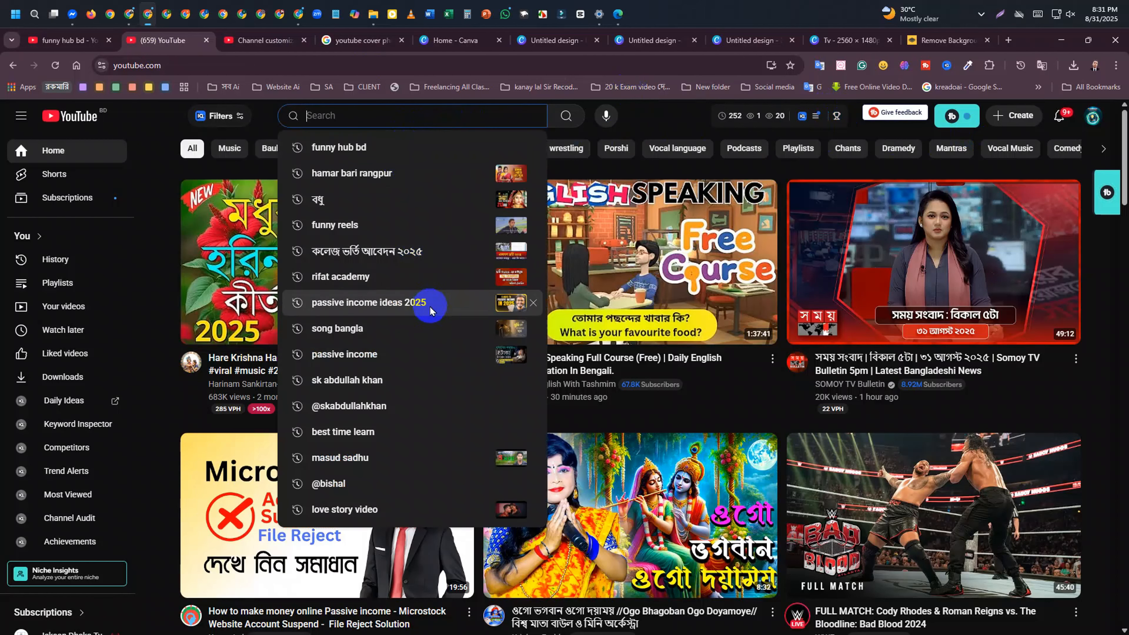
pyautogui.click(389, 431)
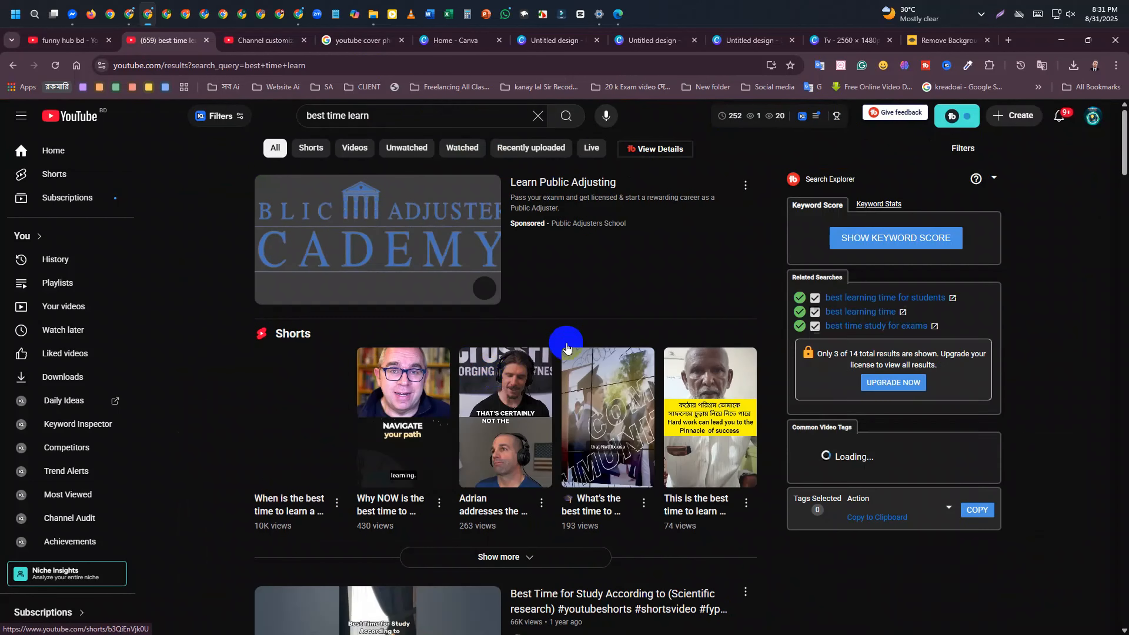
# Filter the YouTube search results by type Channel and look through the listed channels
pyautogui.click(965, 153)
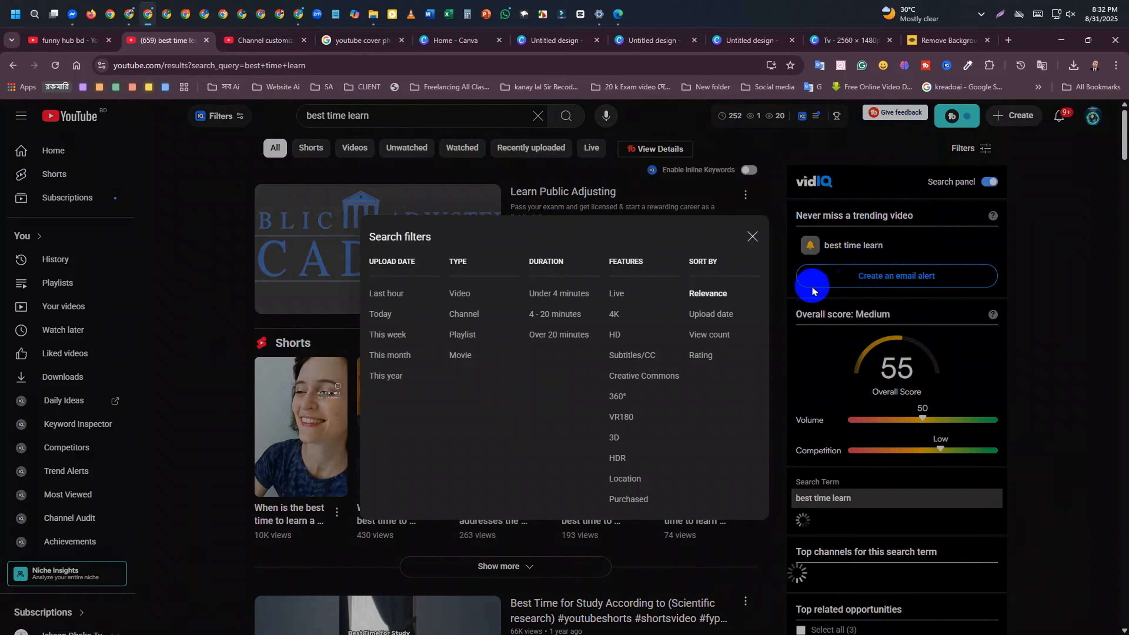
pyautogui.click(453, 319)
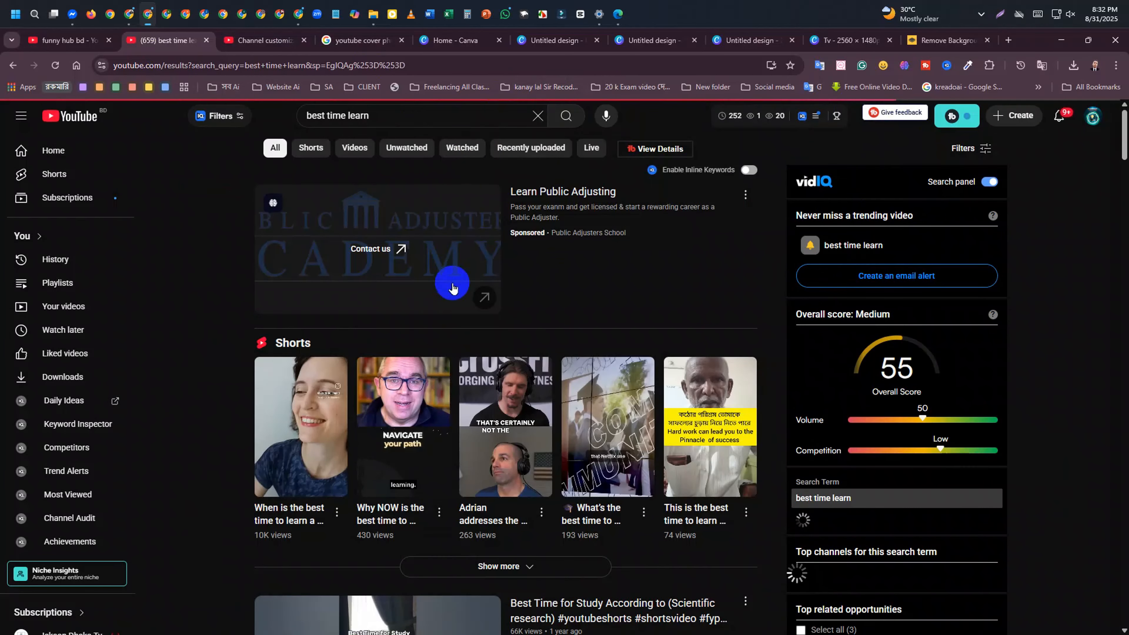
pyautogui.scroll(-5, 453, 294)
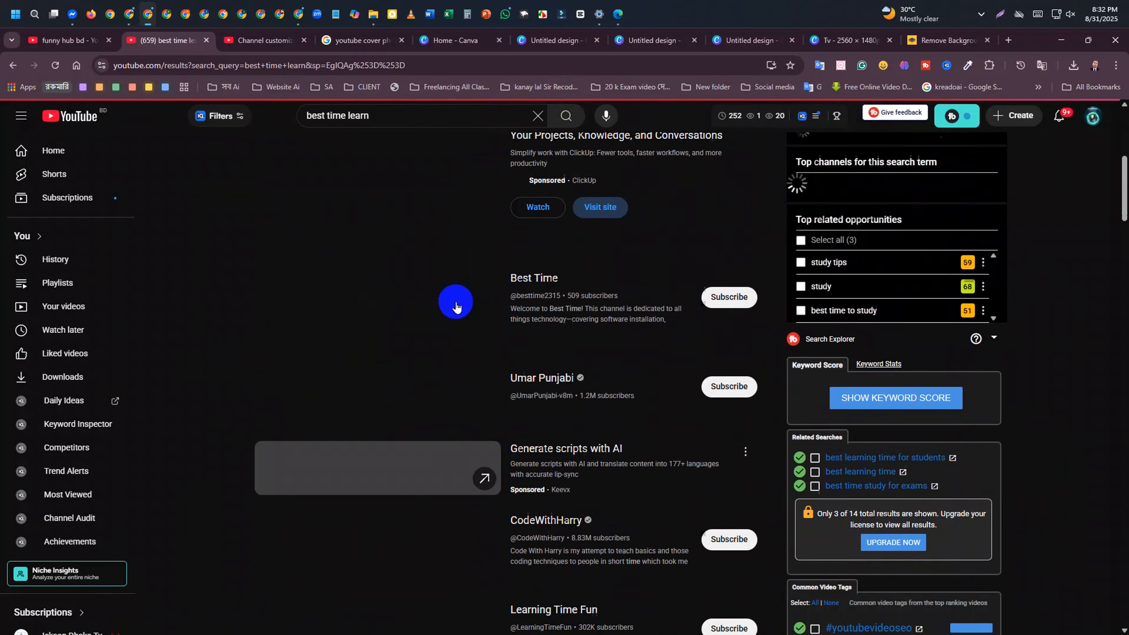
# Open the Best Time Learn channel from the search results and enlarge the page to view its banner
pyautogui.scroll(6, 463, 311)
pyautogui.click(478, 341)
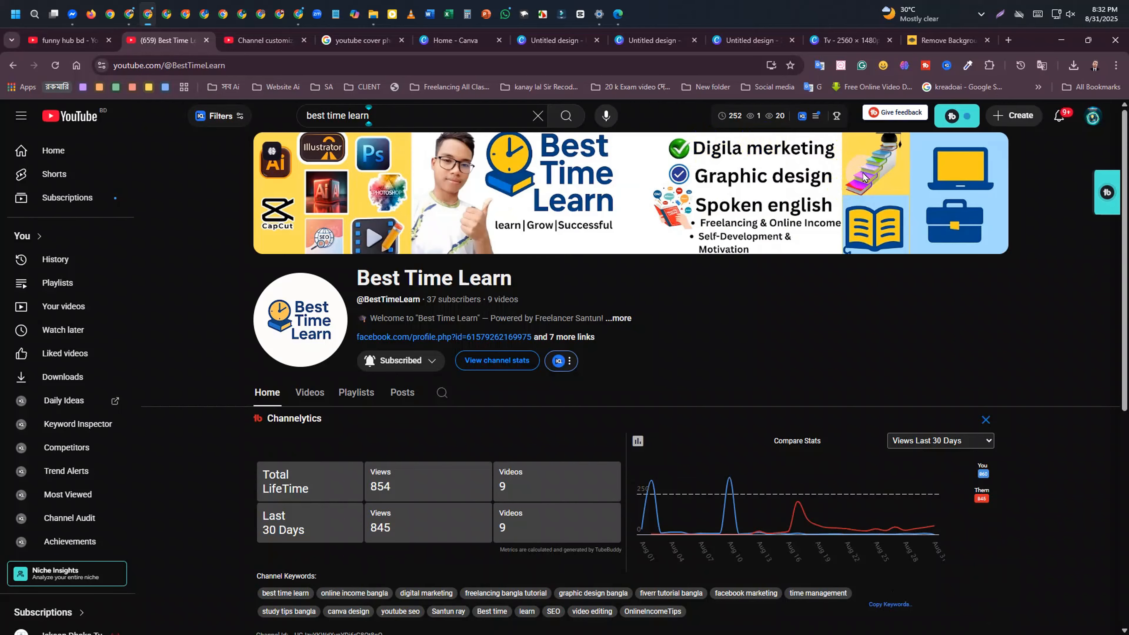
pyautogui.hotkey('ctrl', '+')
pyautogui.hotkey('ctrl', '+')
pyautogui.hotkey('ctrl', '+')
pyautogui.hotkey('ctrl', '+')
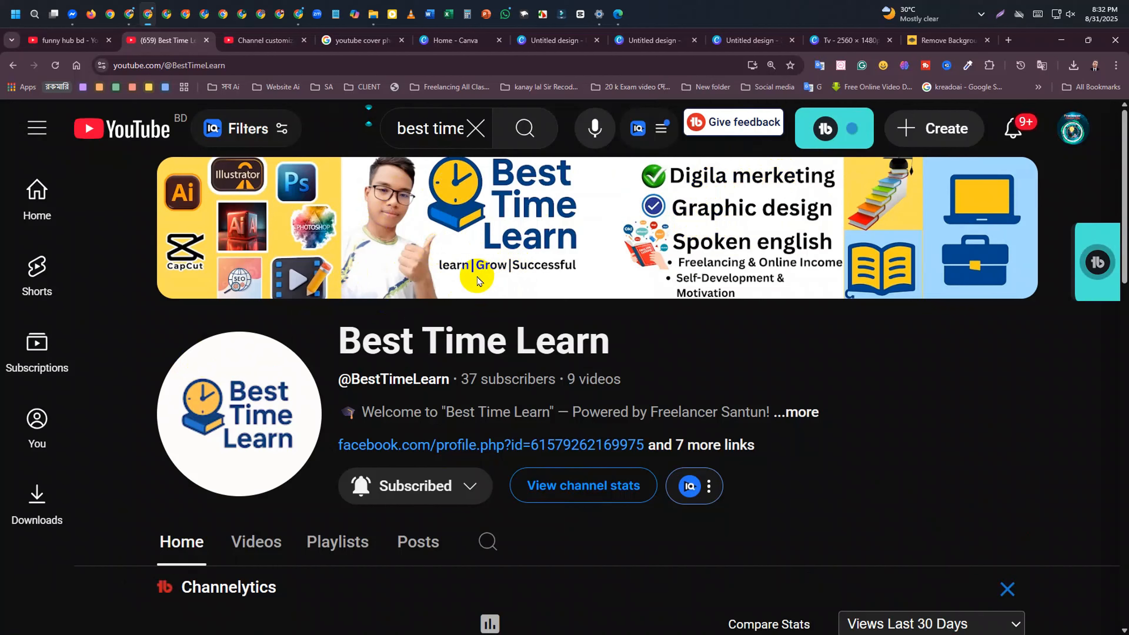
# Capture the "learn|Grow|Successful" tagline from the channel banner as text with the screen text extractor
pyautogui.press('super+shift+t')
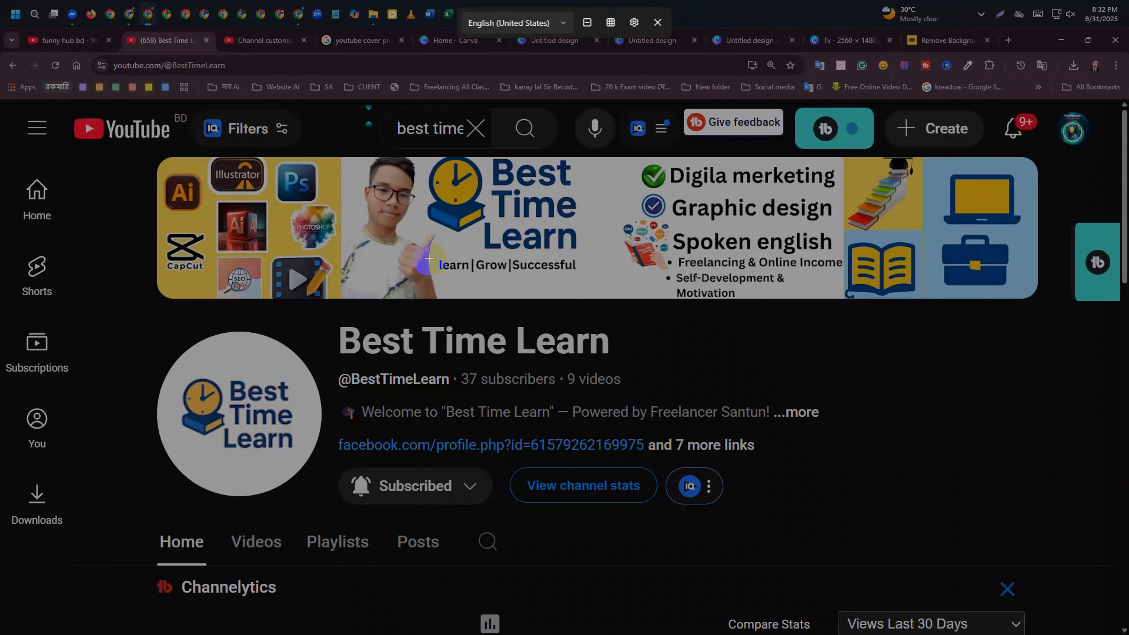
pyautogui.moveTo(437, 253); pyautogui.dragTo(437, 262)
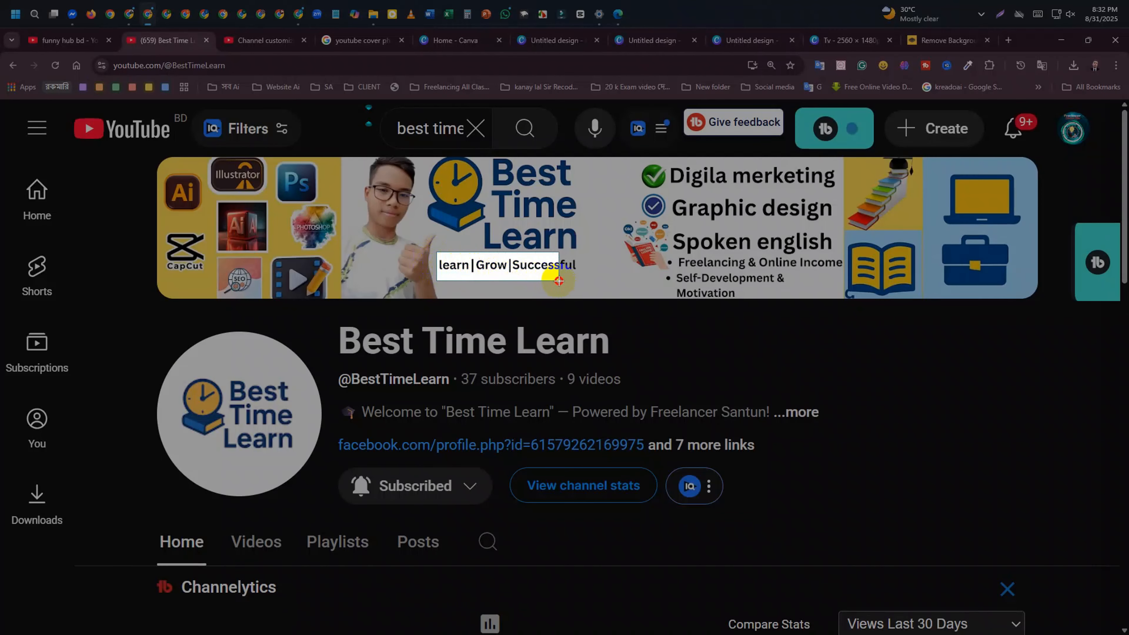
pyautogui.moveTo(583, 281); pyautogui.dragTo(582, 281)
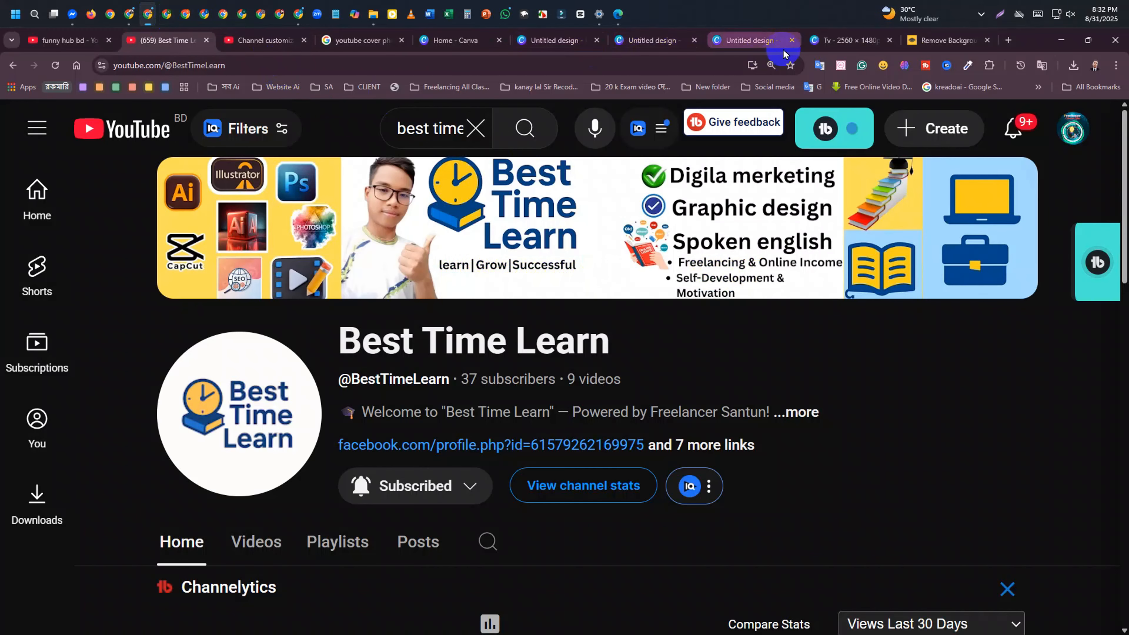
# Switch to the Tv banner design in Canva, paste the tagline "learn I Grow I Successful" and place it below the logo
pyautogui.click(837, 51)
pyautogui.click(461, 469)
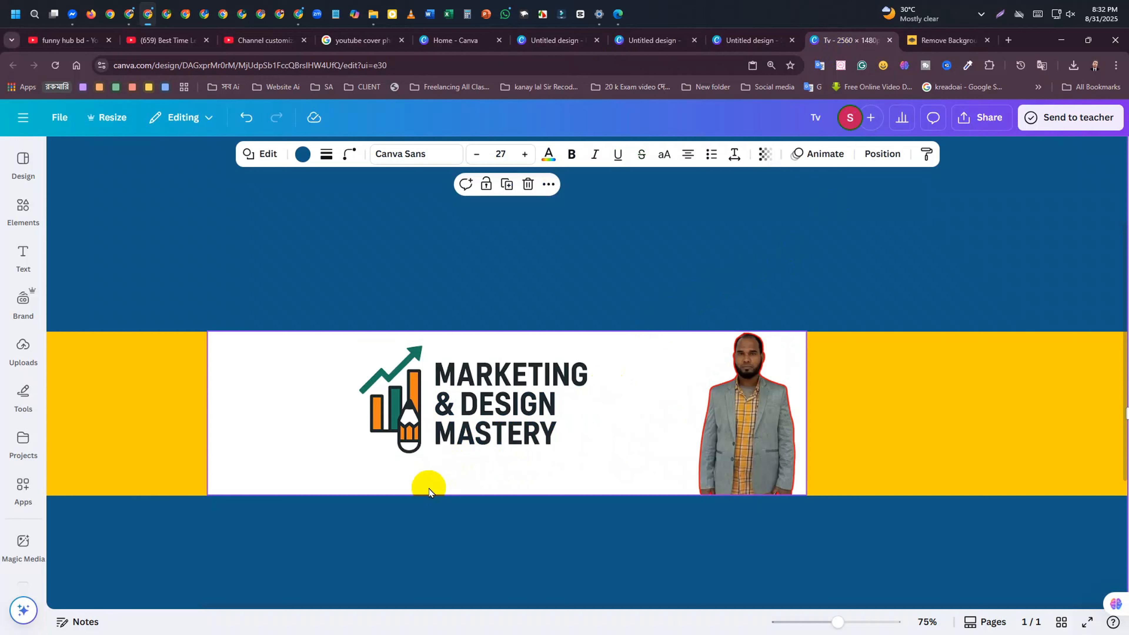
pyautogui.rightClick(429, 472)
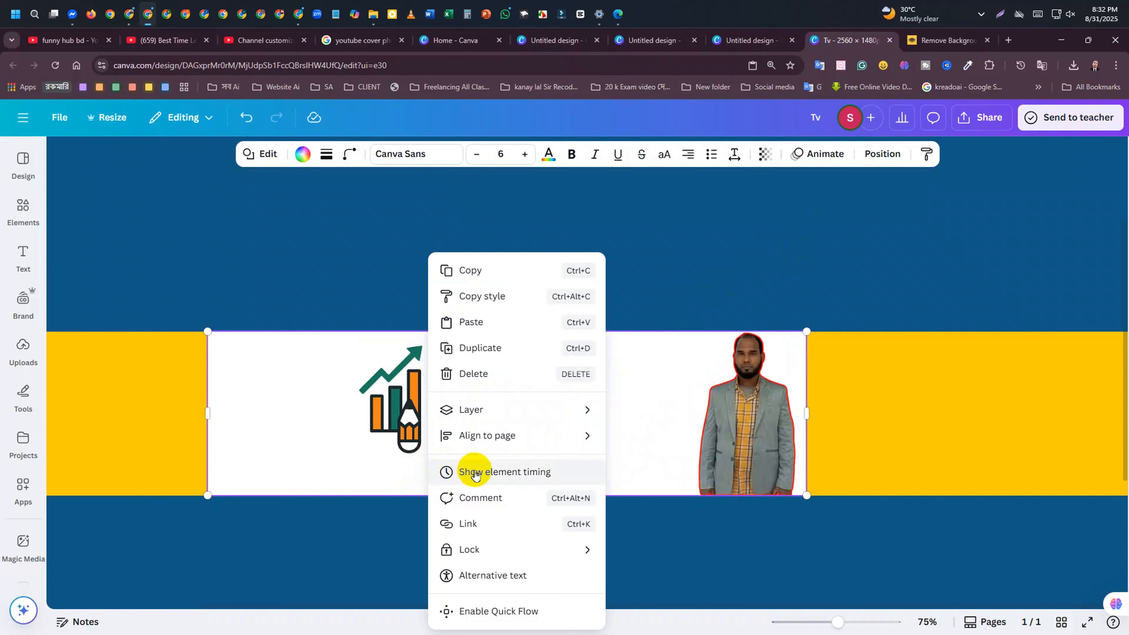
pyautogui.click(484, 322)
pyautogui.click(298, 391)
pyautogui.moveTo(211, 379); pyautogui.dragTo(231, 378)
pyautogui.moveTo(126, 324); pyautogui.dragTo(812, 394)
pyautogui.moveTo(859, 434); pyautogui.dragTo(372, 488)
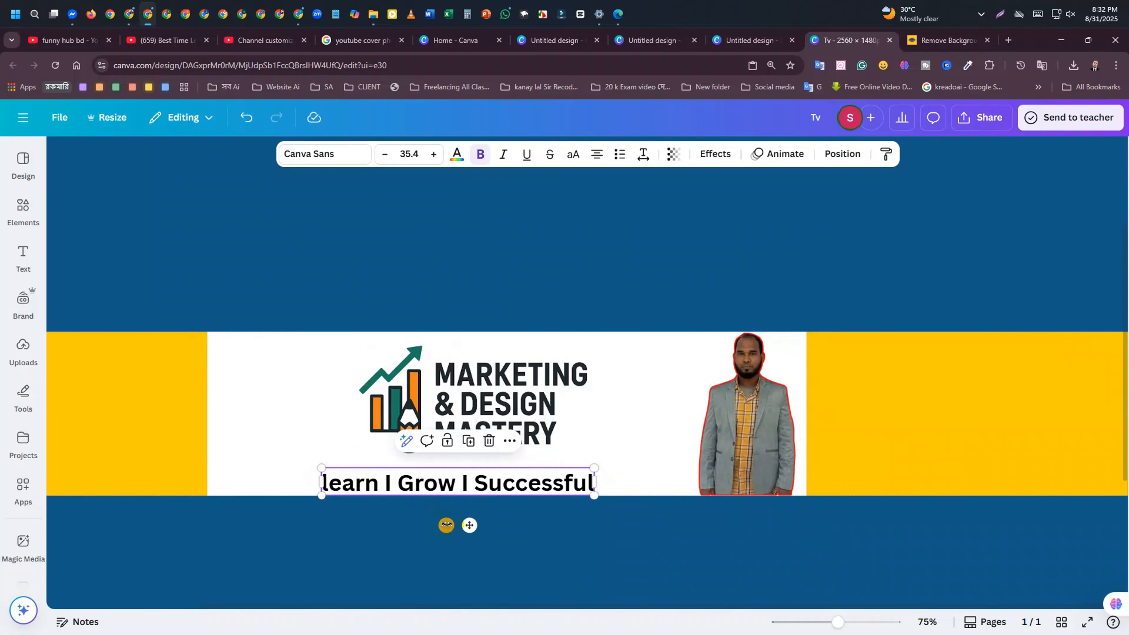
# Move the logo slightly up and left, shrink the tagline and fit it directly beneath the logo
pyautogui.click(558, 546)
pyautogui.click(518, 489)
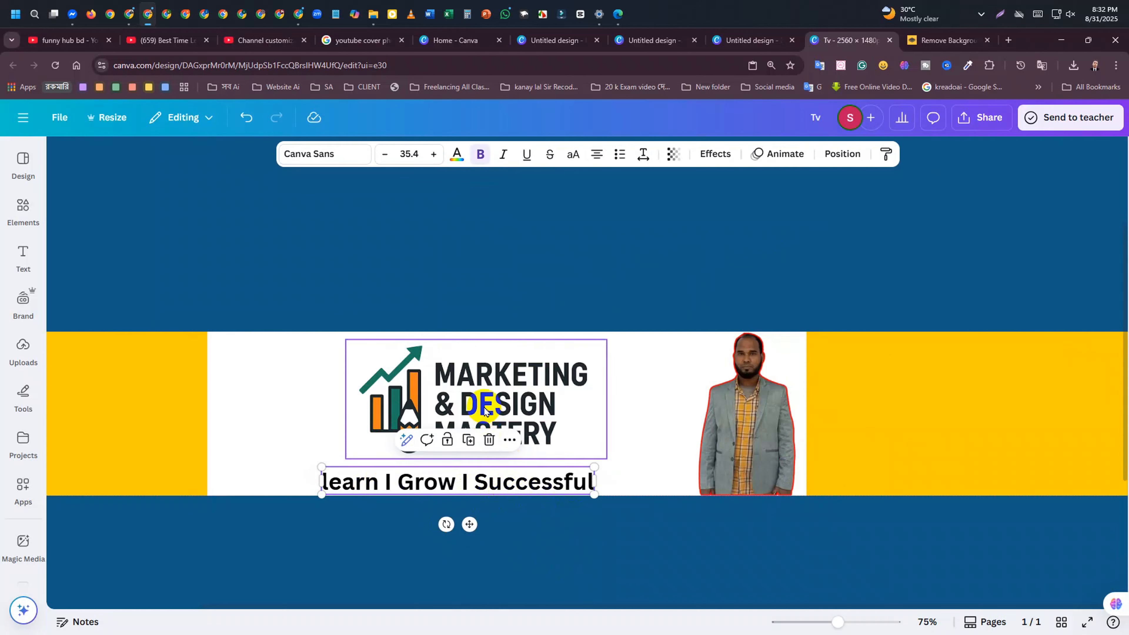
pyautogui.moveTo(480, 401)
pyautogui.mouseDown()
pyautogui.moveTo(448, 388)
pyautogui.moveTo(473, 397)
pyautogui.mouseUp()
pyautogui.click(591, 486)
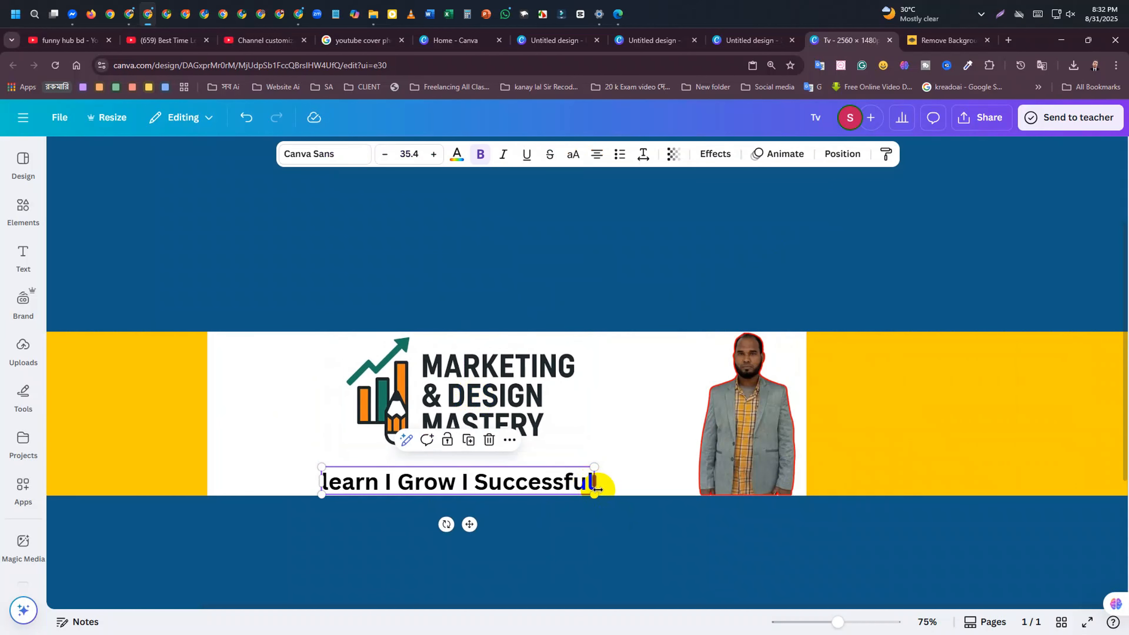
pyautogui.moveTo(594, 495); pyautogui.dragTo(500, 463)
pyautogui.click(562, 555)
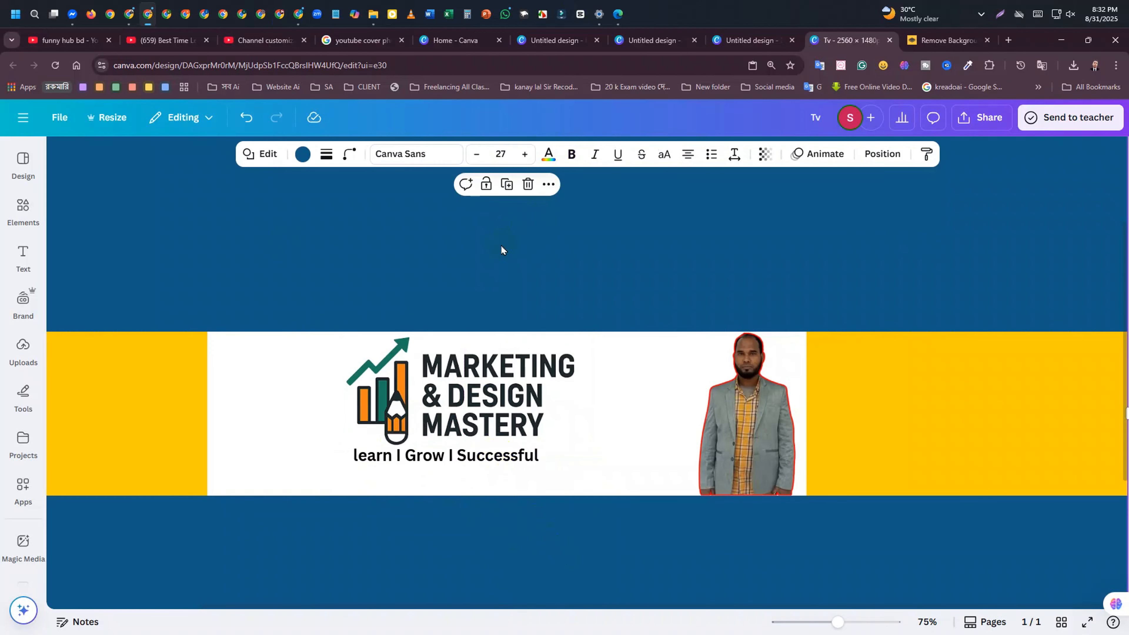
# Shift the logo further left and move the tagline down across the white area's lower edge near the portrait
pyautogui.click(466, 391)
pyautogui.moveTo(467, 391); pyautogui.dragTo(441, 391)
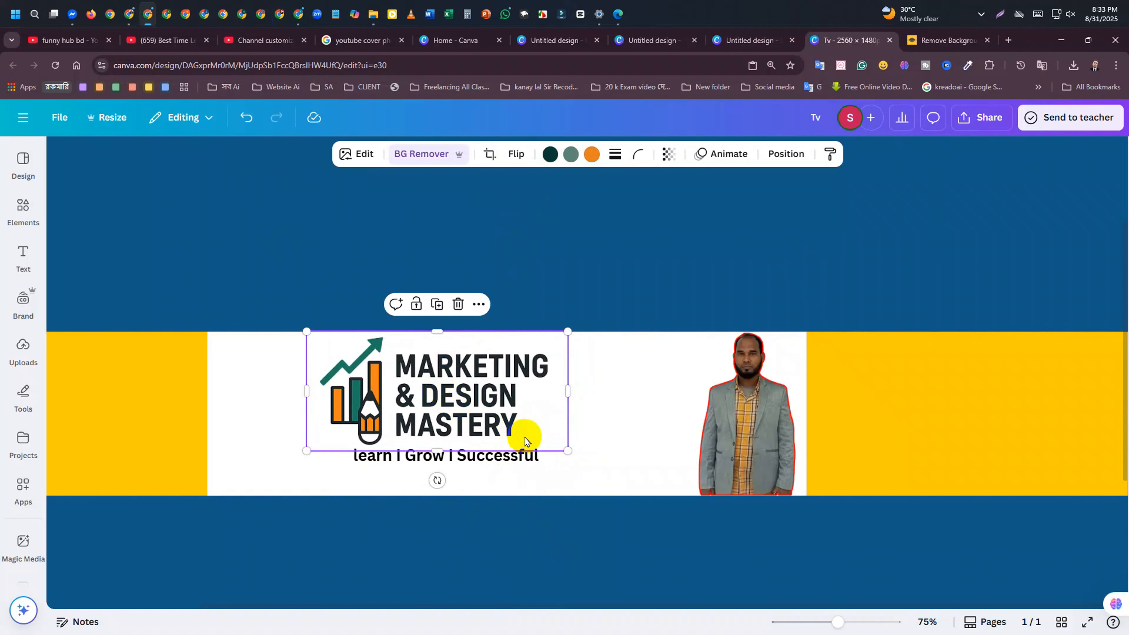
pyautogui.moveTo(519, 461); pyautogui.dragTo(673, 511)
pyautogui.click(527, 422)
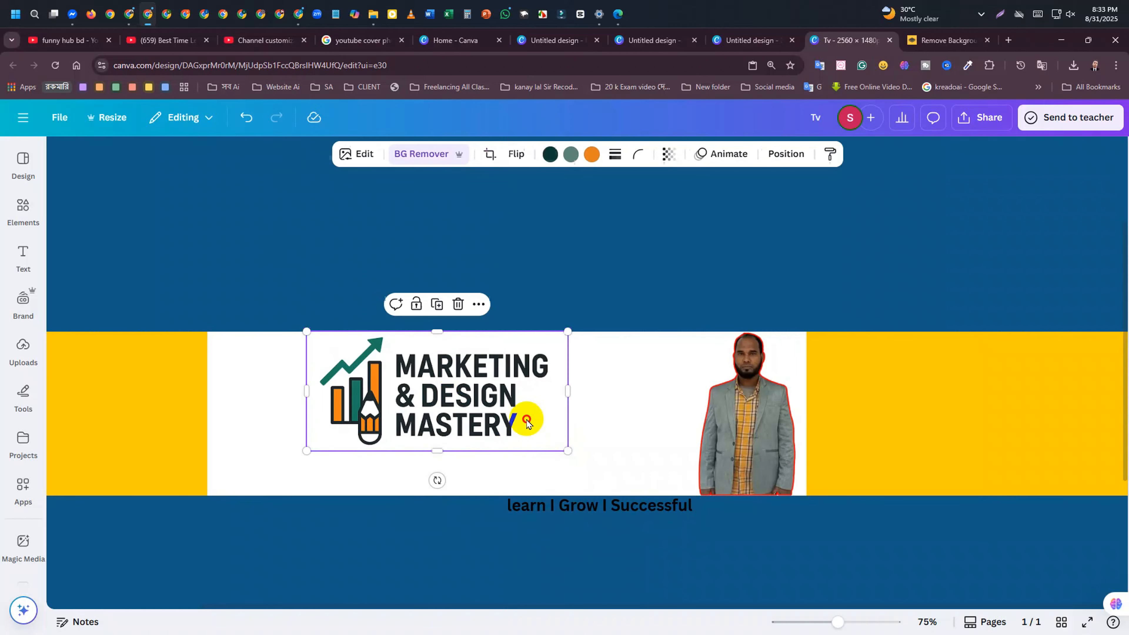
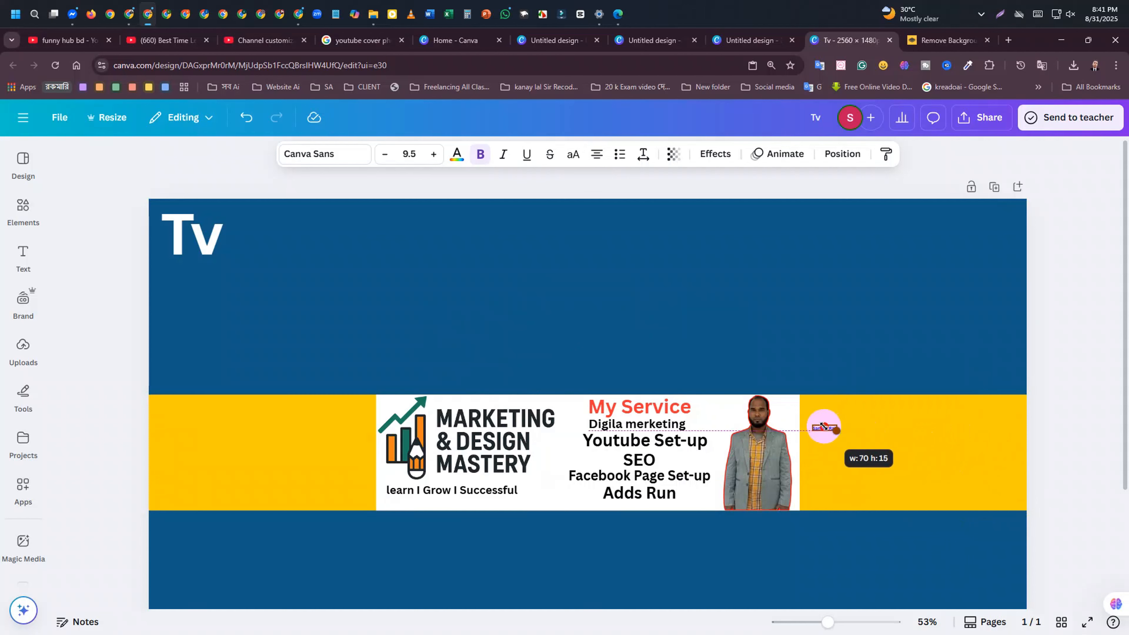
# Try the name text on the yellow band beside the portrait at font sizes 80.2 and 64.2
pyautogui.click(432, 154)
pyautogui.click(432, 154)
pyautogui.click(432, 154)
pyautogui.click(432, 154)
pyautogui.click(431, 154)
pyautogui.click(432, 153)
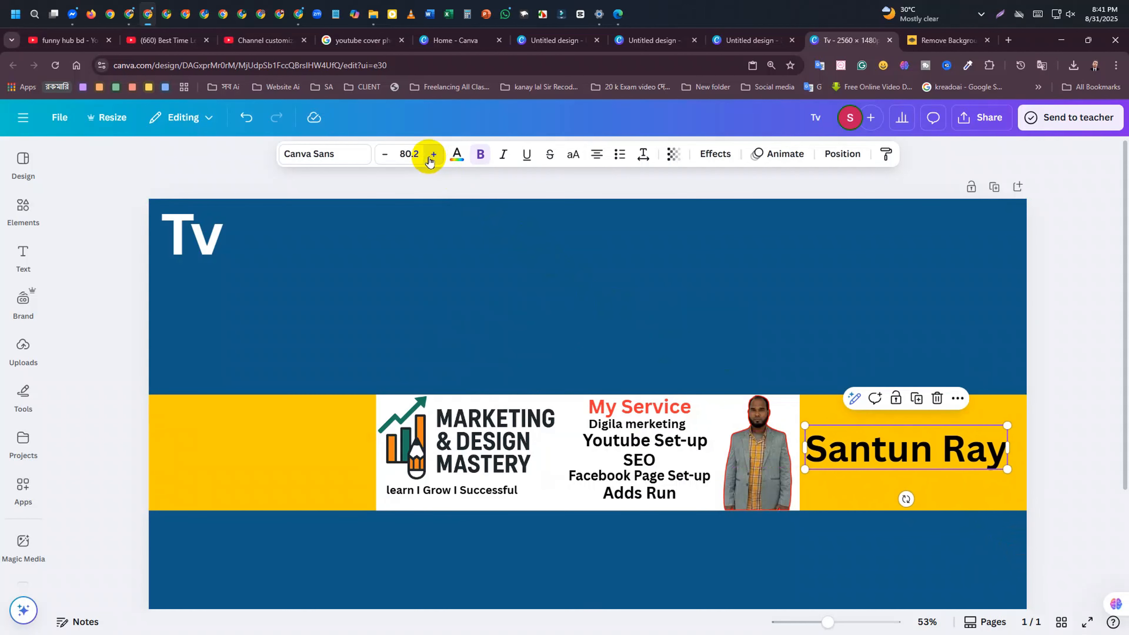
pyautogui.click(385, 154)
pyautogui.click(385, 155)
pyautogui.click(385, 154)
pyautogui.click(385, 154)
pyautogui.click(384, 154)
pyautogui.click(385, 154)
pyautogui.click(385, 155)
pyautogui.click(384, 154)
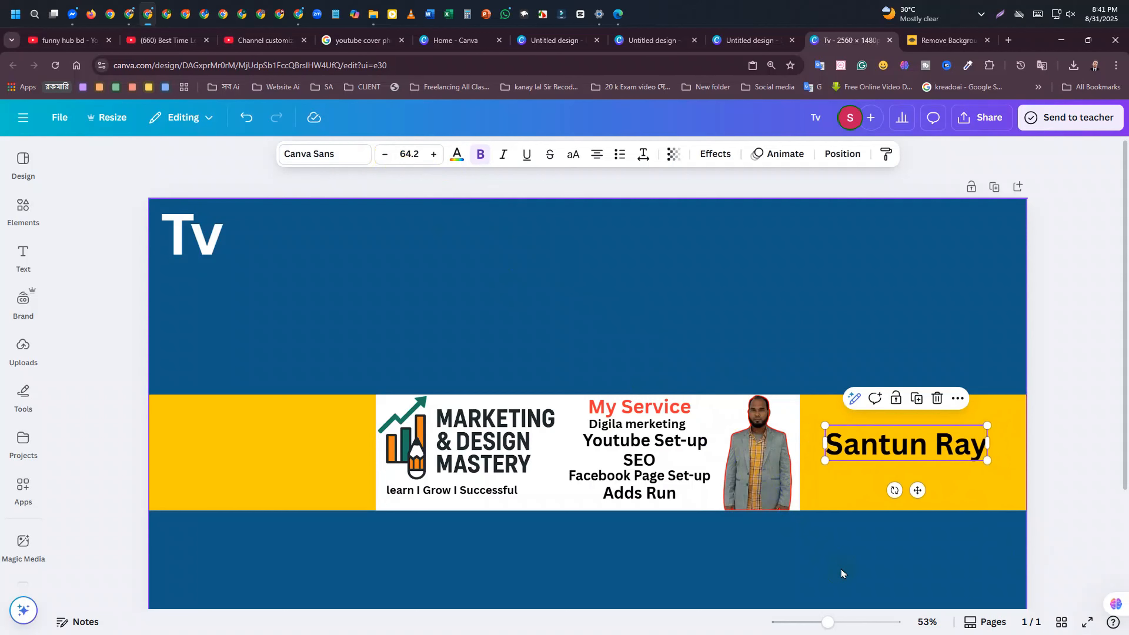
# Delete the name text from the yellow band beside the portrait
pyautogui.click(842, 574)
pyautogui.click(879, 444)
pyautogui.press('Delete')
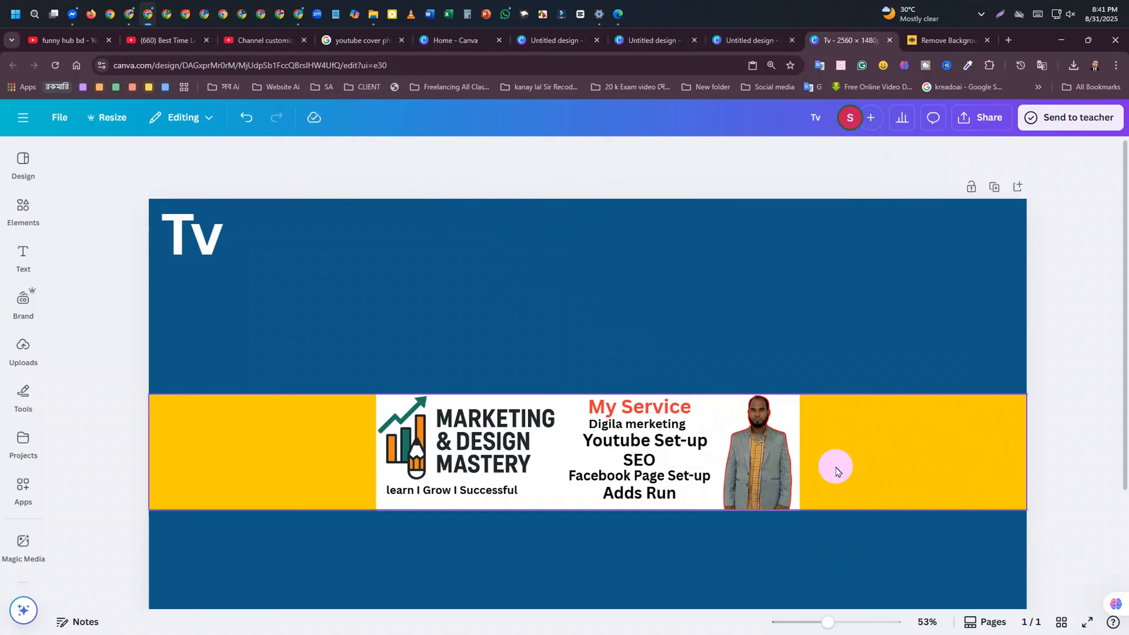
pyautogui.click(773, 546)
pyautogui.click(758, 492)
pyautogui.click(637, 606)
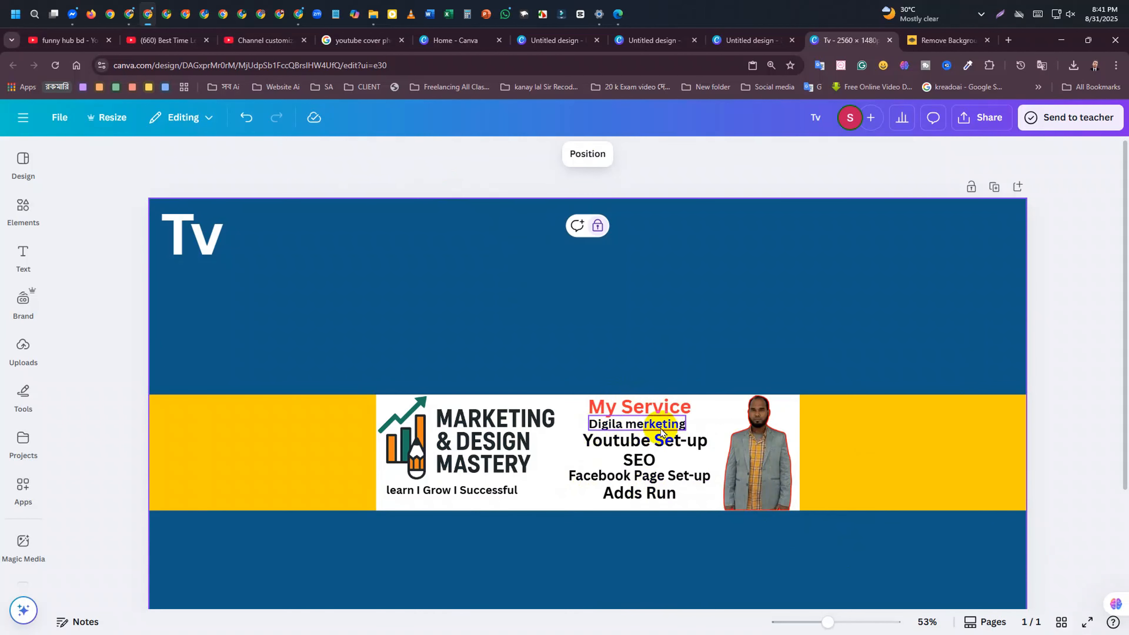
# Copy the "Digila merketing" text from the service list and search the elements library for it
pyautogui.click(623, 428)
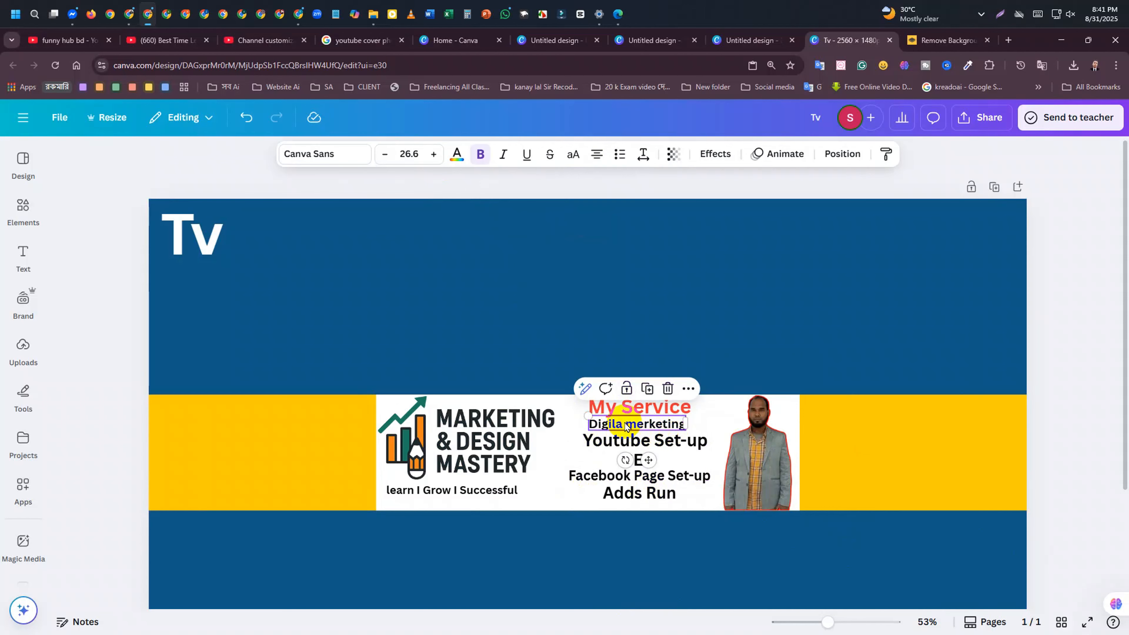
pyautogui.doubleClick(624, 425)
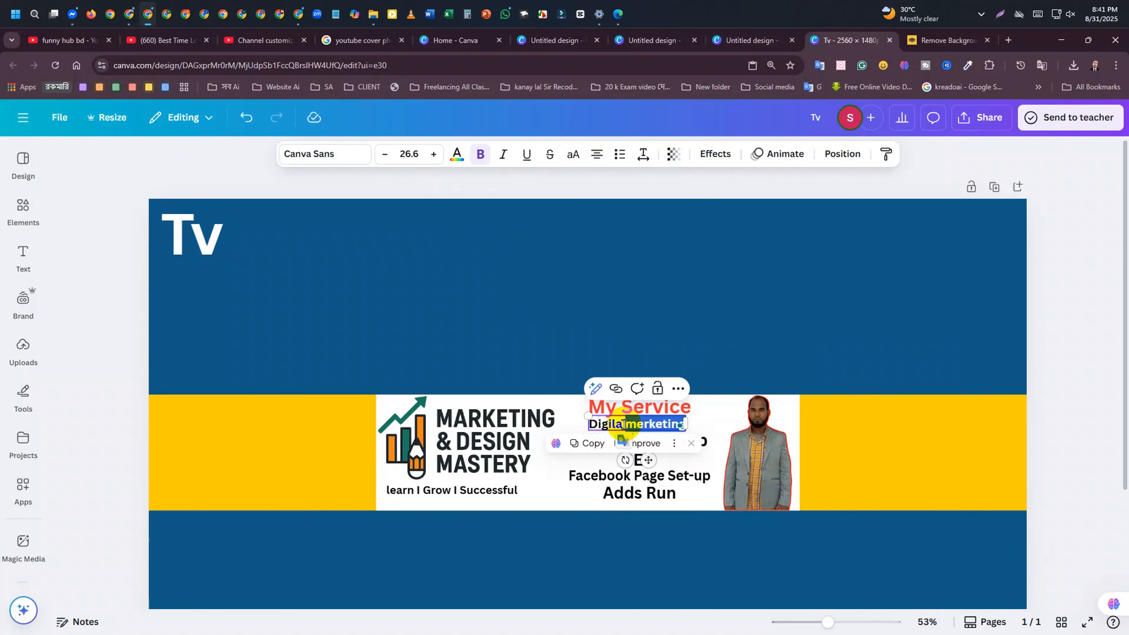
pyautogui.doubleClick(601, 424)
pyautogui.doubleClick(675, 423)
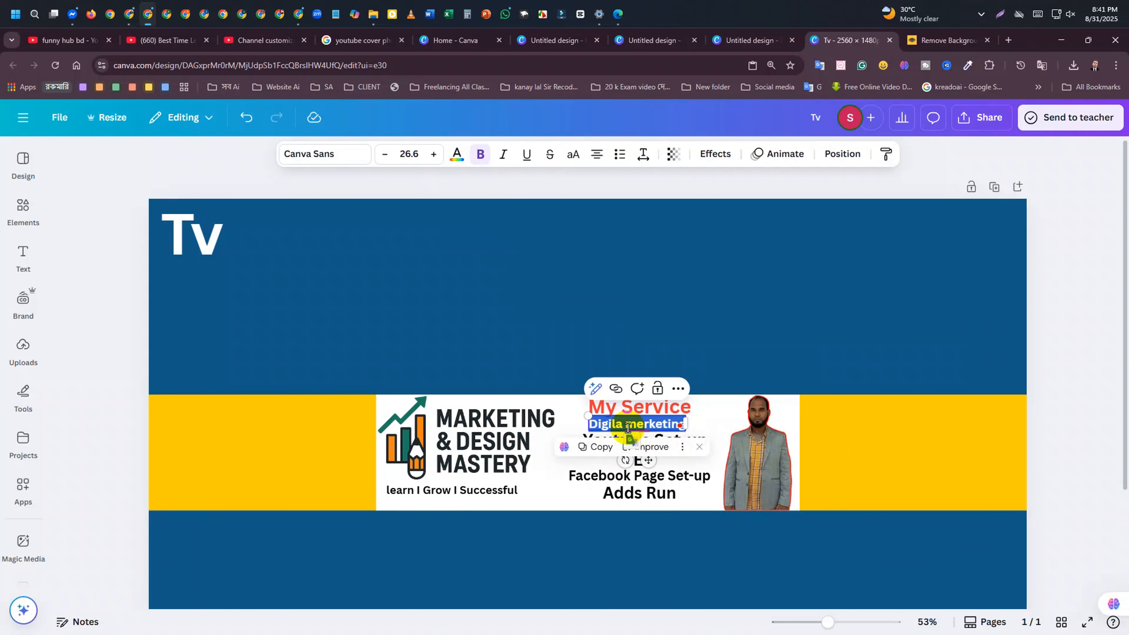
pyautogui.click(23, 208)
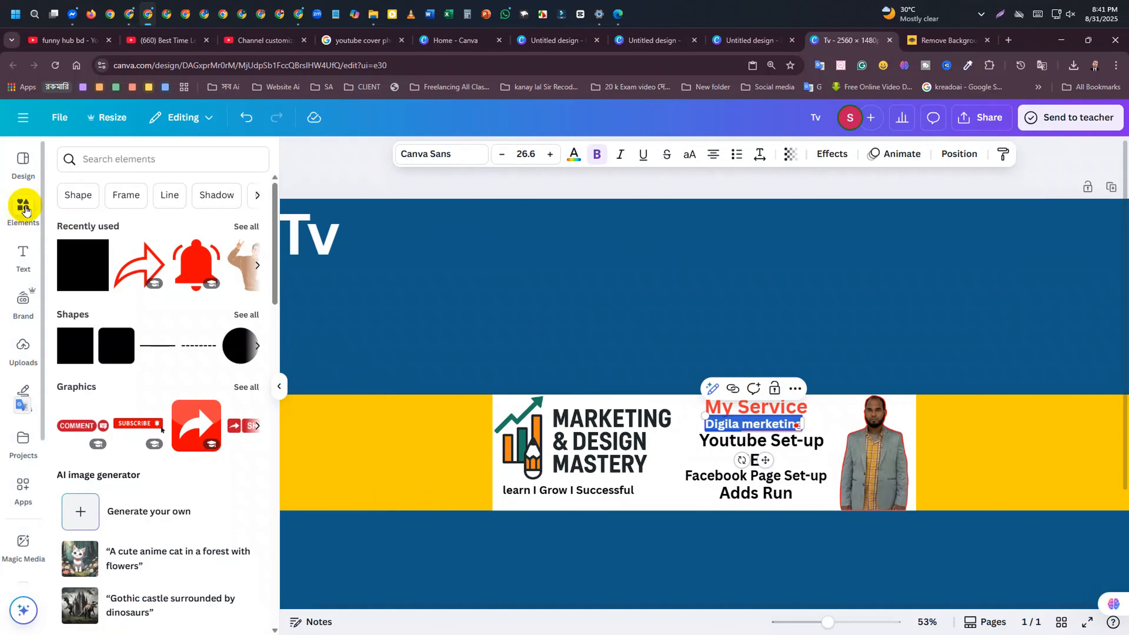
pyautogui.click(128, 160)
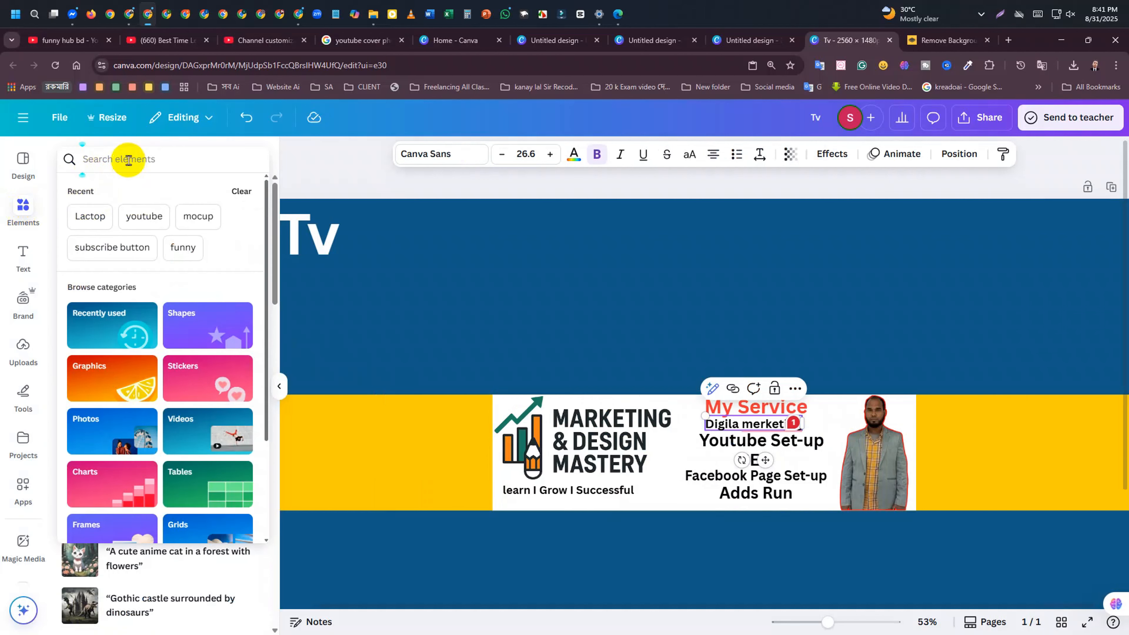
pyautogui.write('Digila merketing')
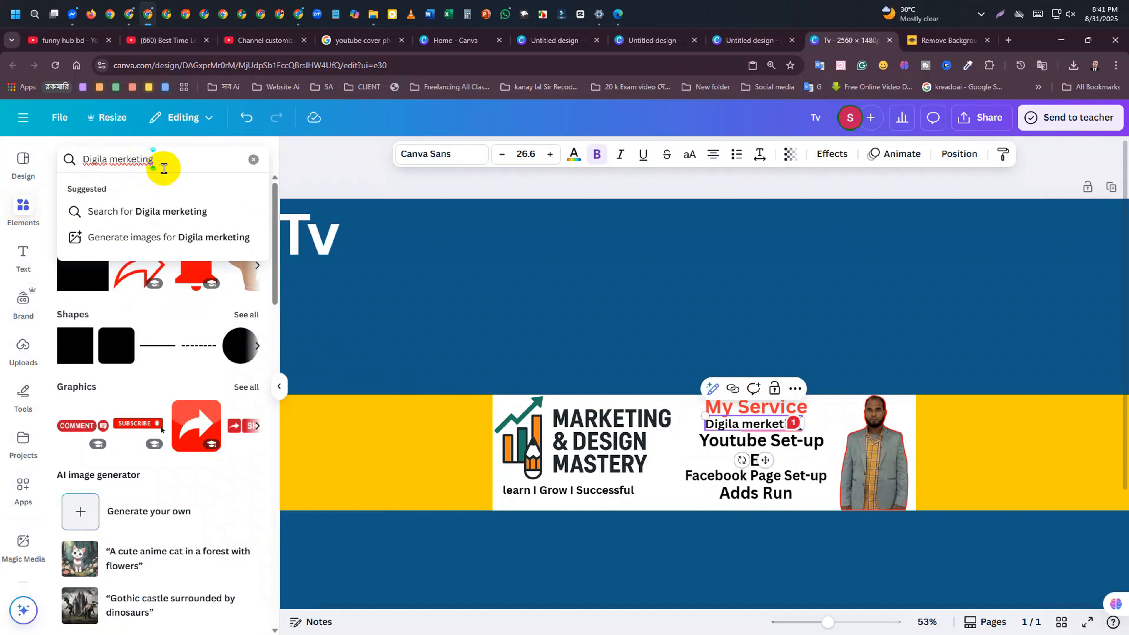
pyautogui.moveTo(166, 165); pyautogui.dragTo(25, 156)
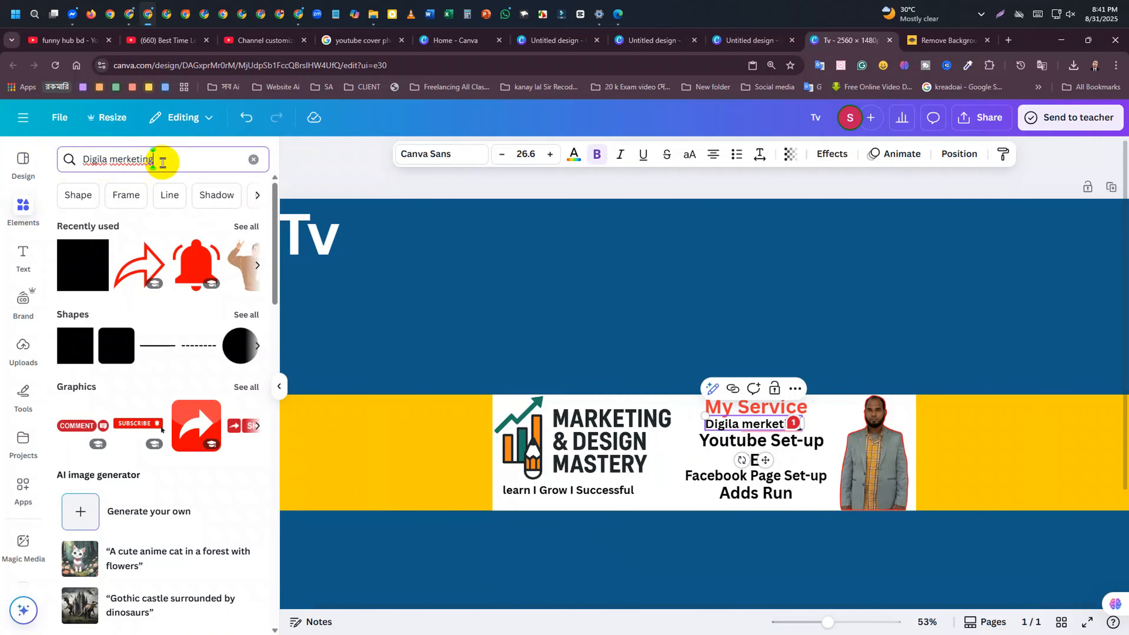
pyautogui.press('Return')
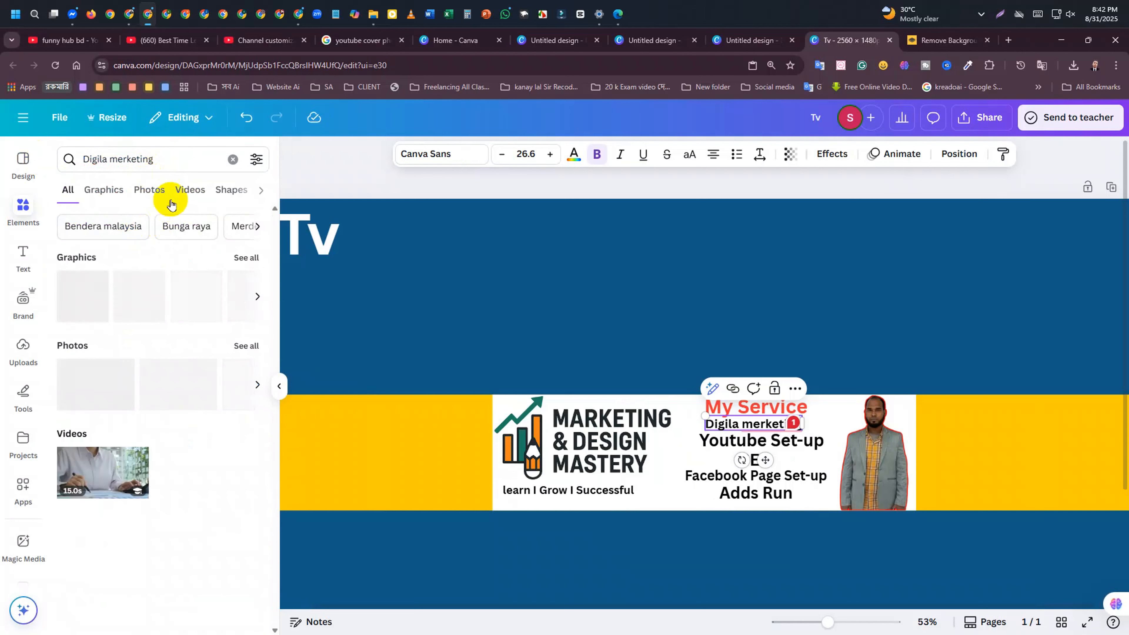
# Refine the elements search to "Digila merketing logo"
pyautogui.click(178, 158)
pyautogui.write('l')
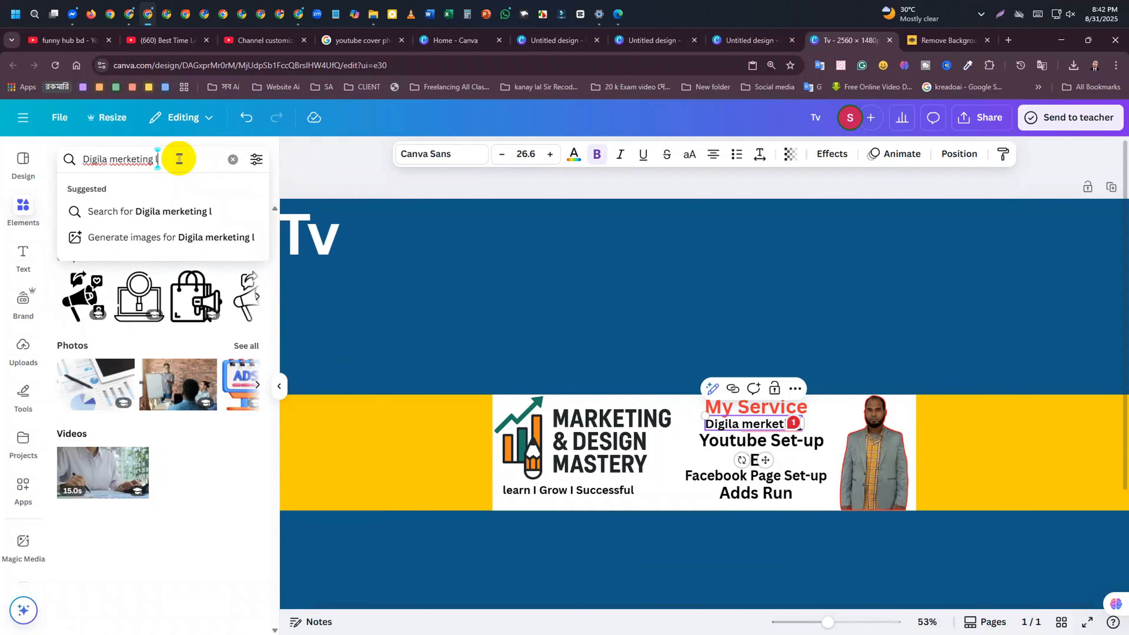
pyautogui.write('ogo')
pyautogui.press('Return')
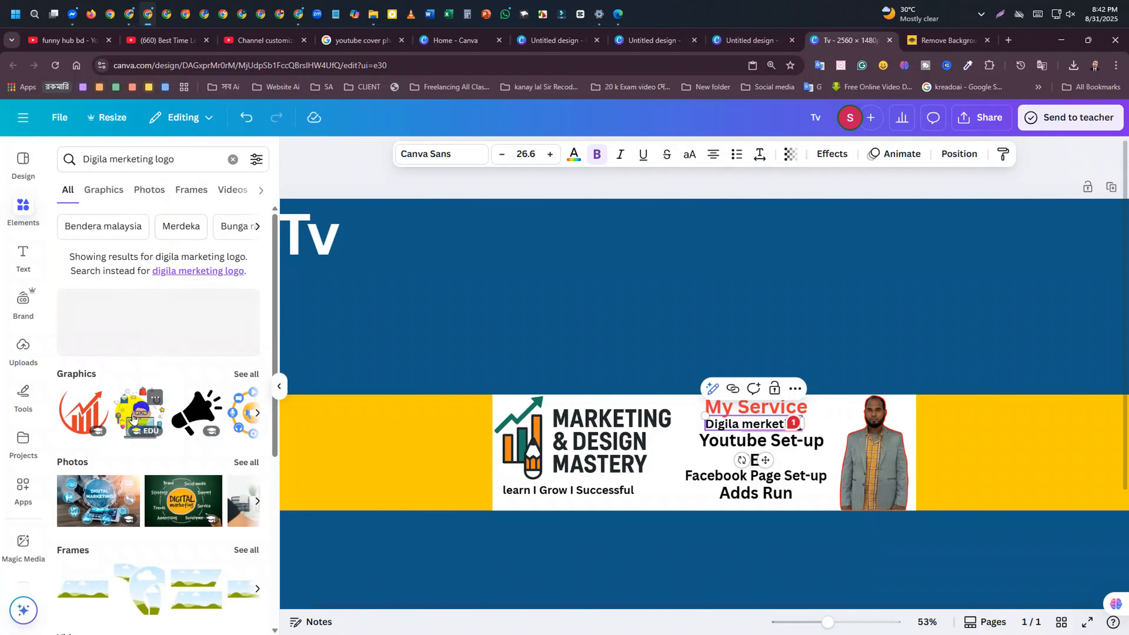
# Insert the blue Digital Marketing photo, shrink it to the band's height and place it on the yellow area before the logo
pyautogui.click(99, 508)
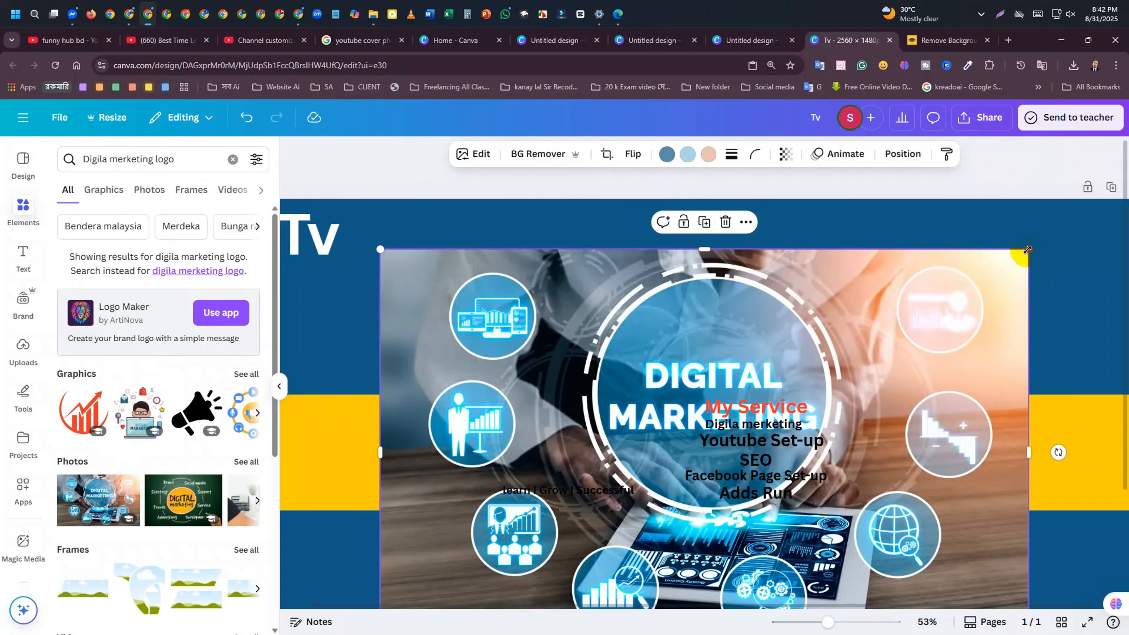
pyautogui.moveTo(1027, 250); pyautogui.dragTo(479, 394)
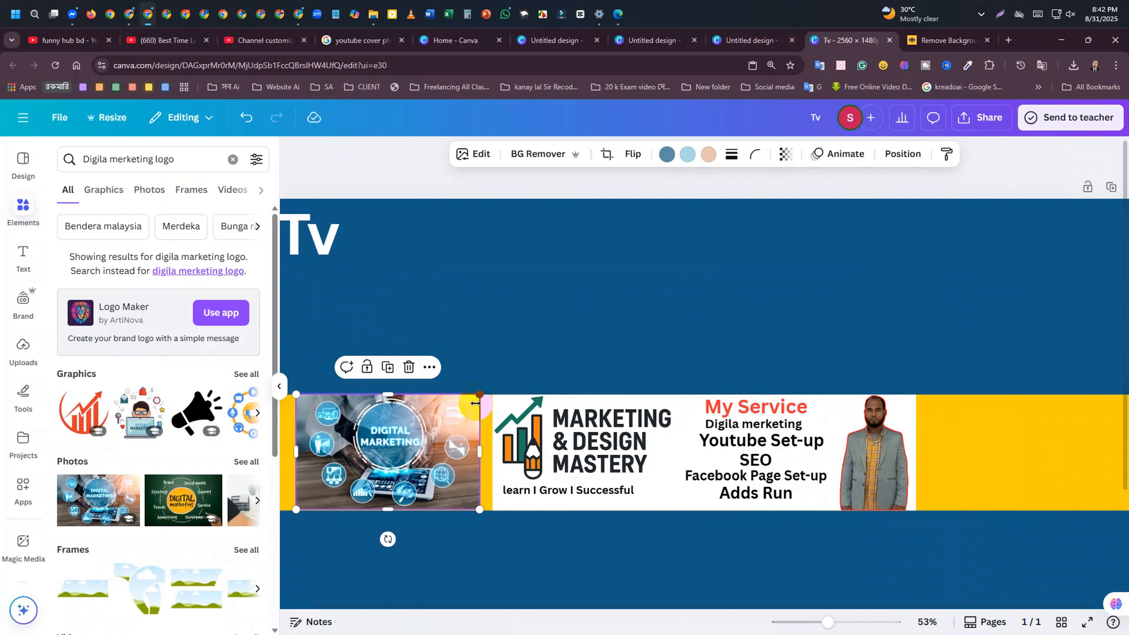
pyautogui.click(489, 569)
# Add the black megaphone graphic, shrink it and place it between the logo and the service list
pyautogui.click(171, 430)
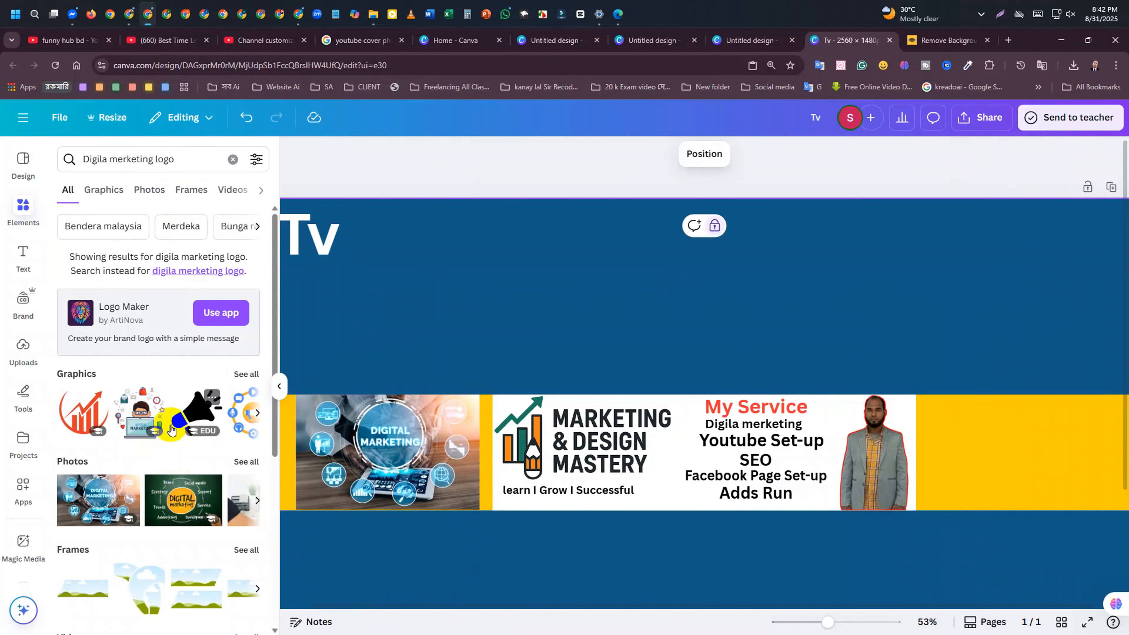
pyautogui.click(212, 411)
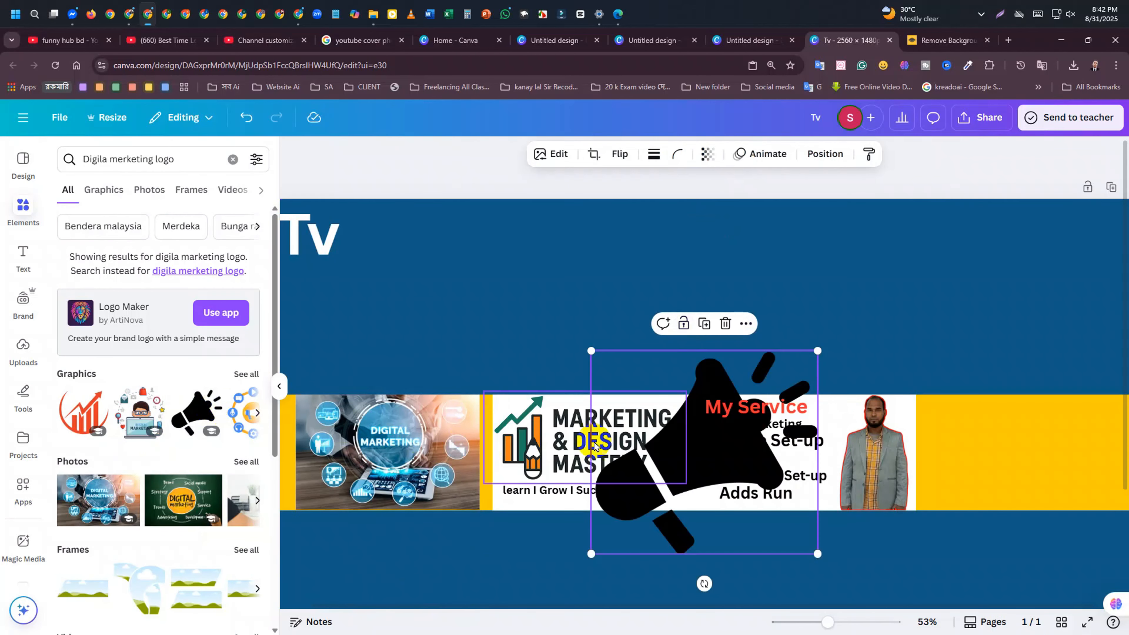
pyautogui.moveTo(813, 349); pyautogui.dragTo(671, 455)
pyautogui.click(772, 575)
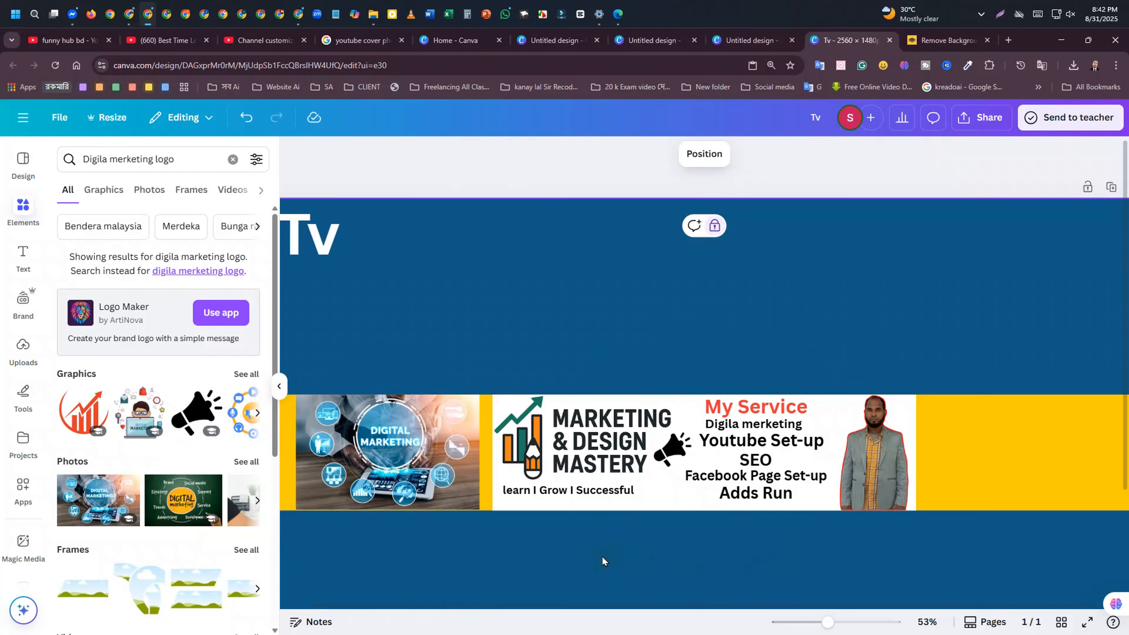
# Nudge the "learn I Grow I Successful" tagline slightly down and to the right beneath the logo
pyautogui.click(609, 501)
pyautogui.press('Down')
pyautogui.press('Down')
pyautogui.press('Down')
pyautogui.press('Down')
pyautogui.press('Down')
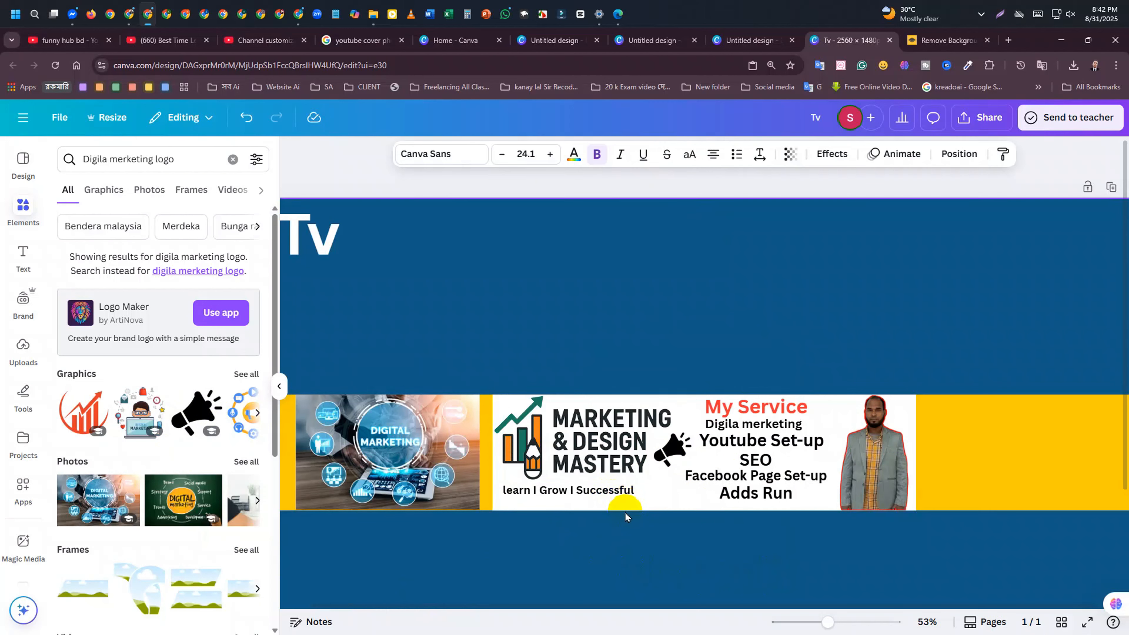
pyautogui.press('Right')
pyautogui.press('Right')
pyautogui.press('Right')
pyautogui.press('Right')
pyautogui.press('Right')
pyautogui.press('Right')
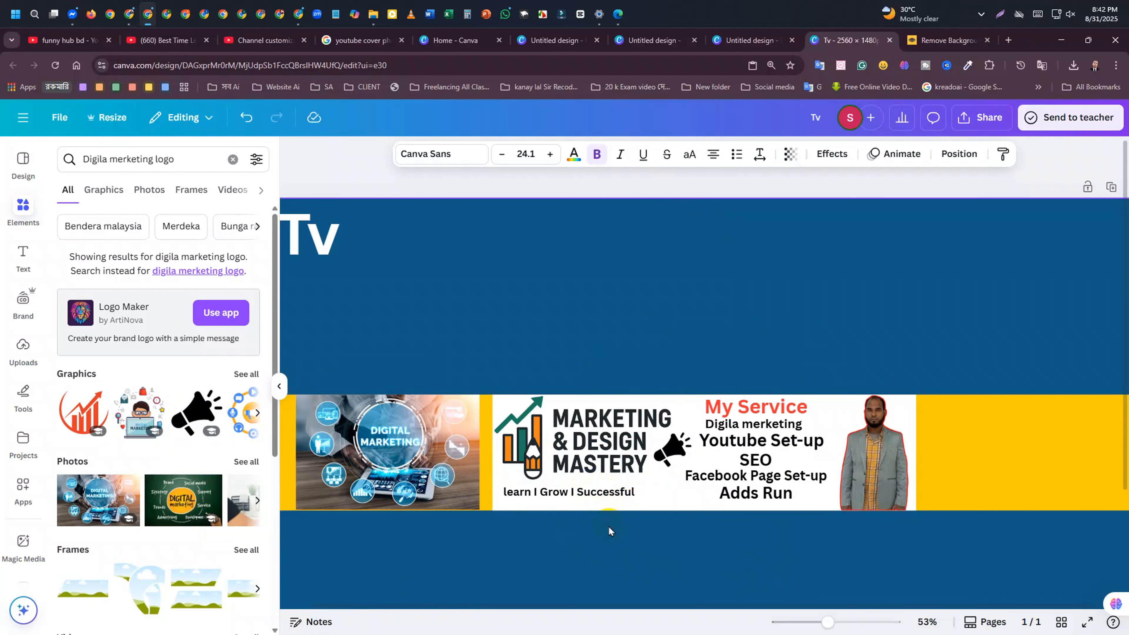
# Replace the elements search with "seo icon"
pyautogui.click(239, 464)
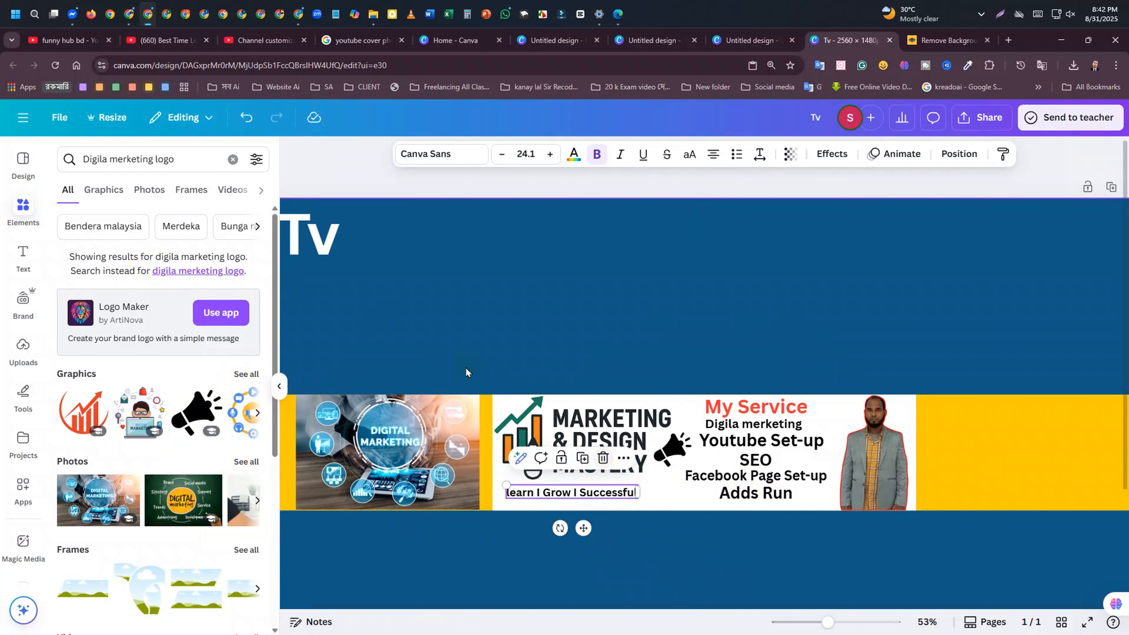
pyautogui.click(232, 159)
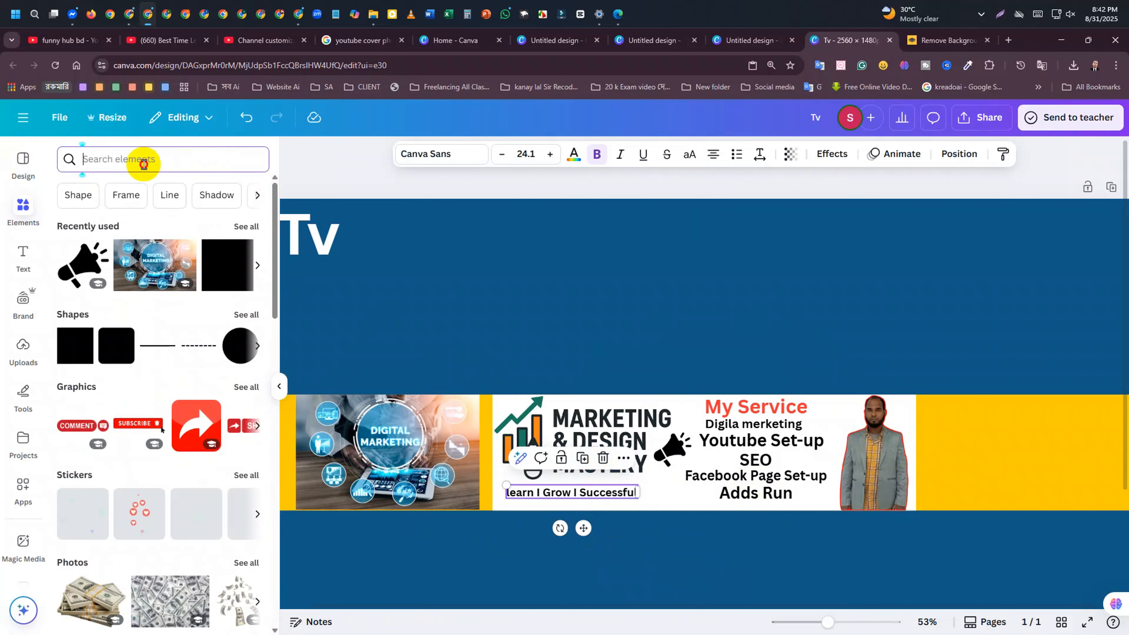
pyautogui.write('Seo')
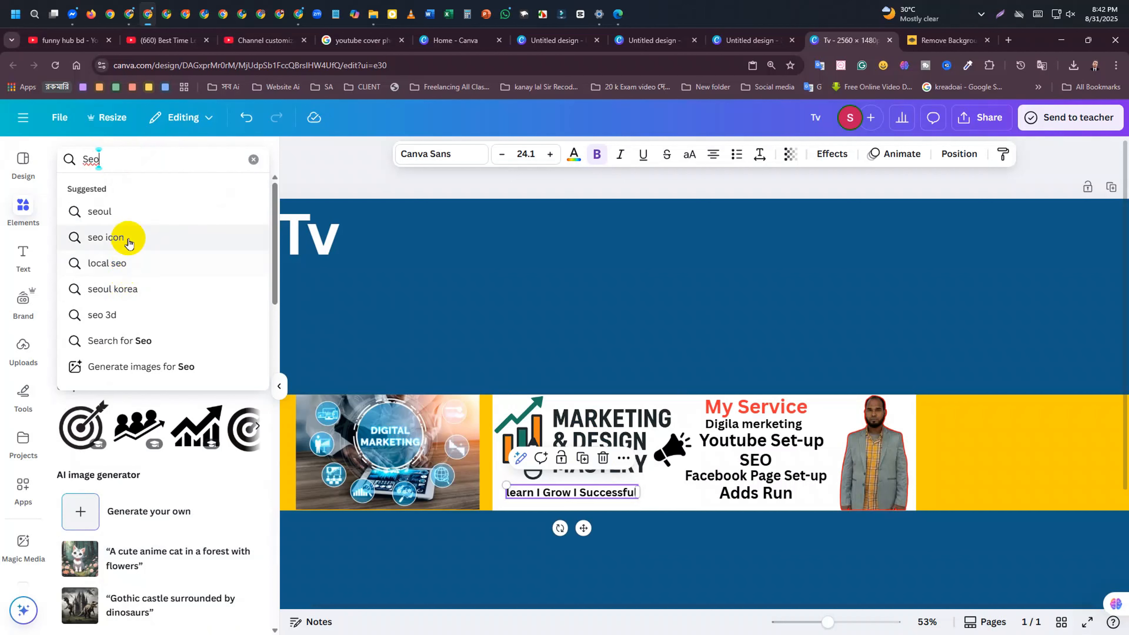
pyautogui.click(128, 238)
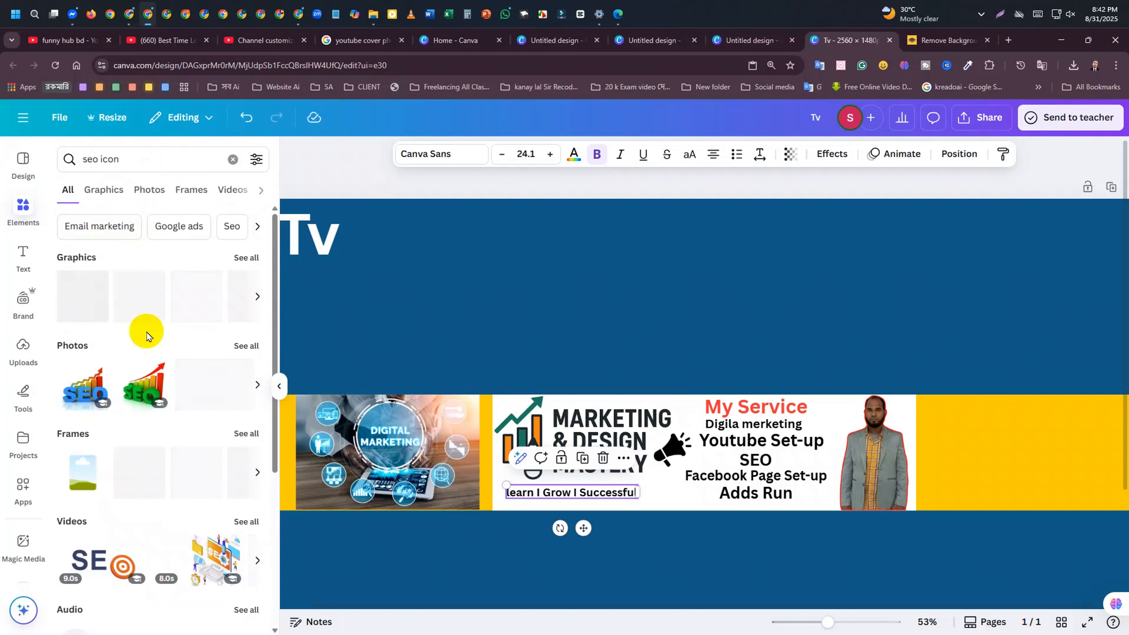
# Insert the blue SEO growth-chart photo, shrink it to the band's height and place it directly beside the portrait
pyautogui.click(75, 394)
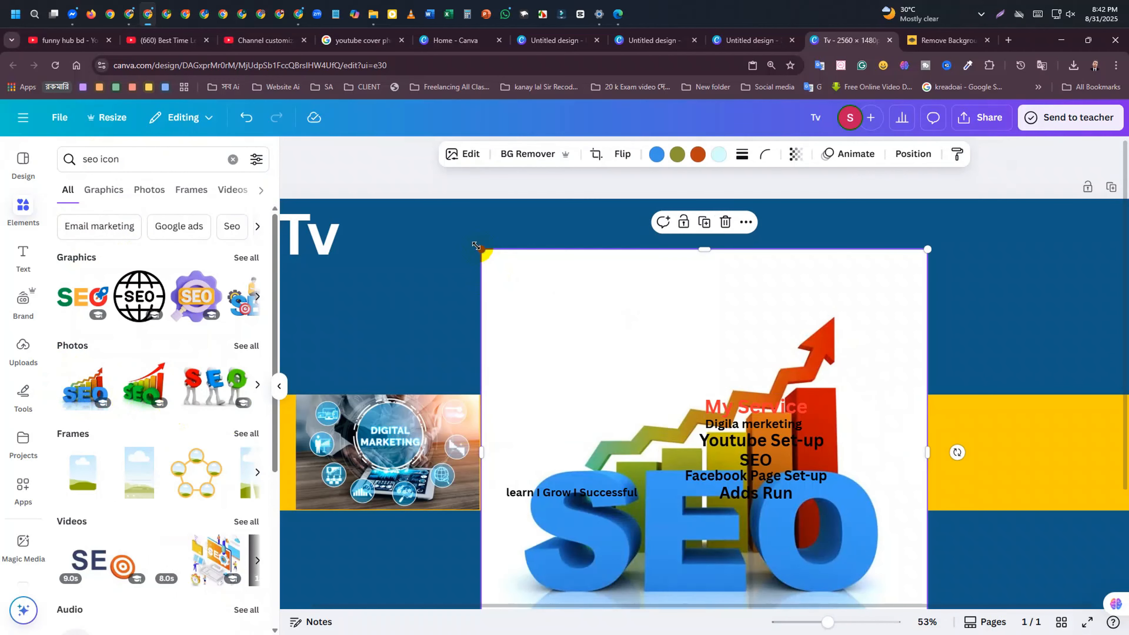
pyautogui.moveTo(477, 250); pyautogui.dragTo(801, 538)
pyautogui.moveTo(844, 578); pyautogui.dragTo(958, 435)
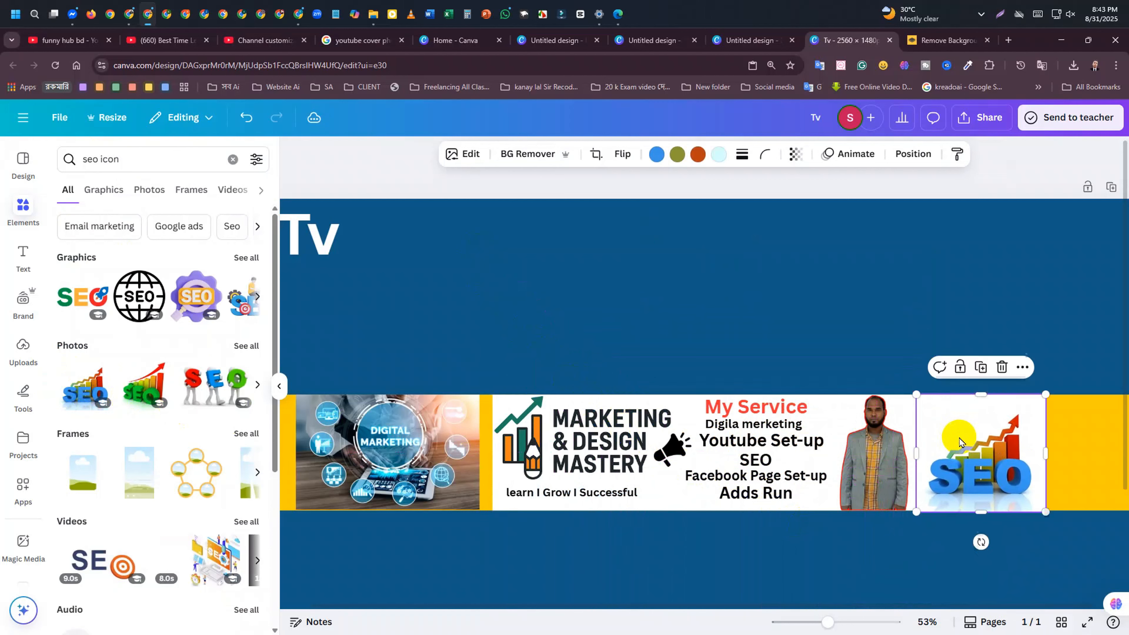
pyautogui.click(1037, 536)
# Move the SEO photo away from the portrait so it stands within the yellow area with yellow on both sides
pyautogui.moveTo(1021, 497); pyautogui.dragTo(1096, 495)
pyautogui.click(1007, 561)
pyautogui.click(1033, 470)
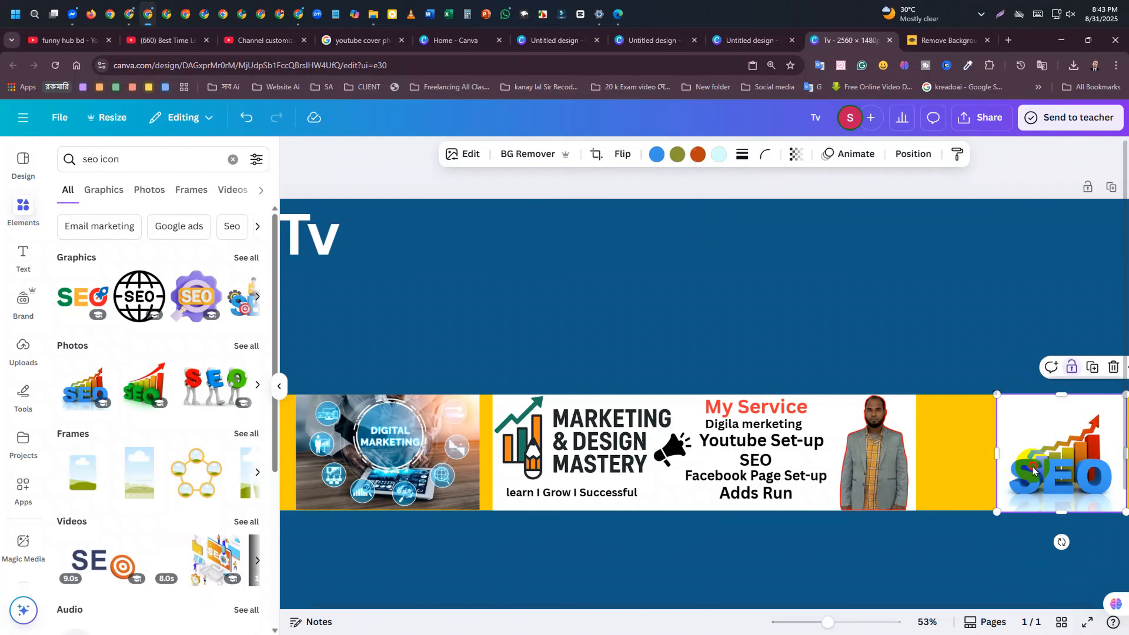
pyautogui.click(1000, 526)
pyautogui.click(1002, 510)
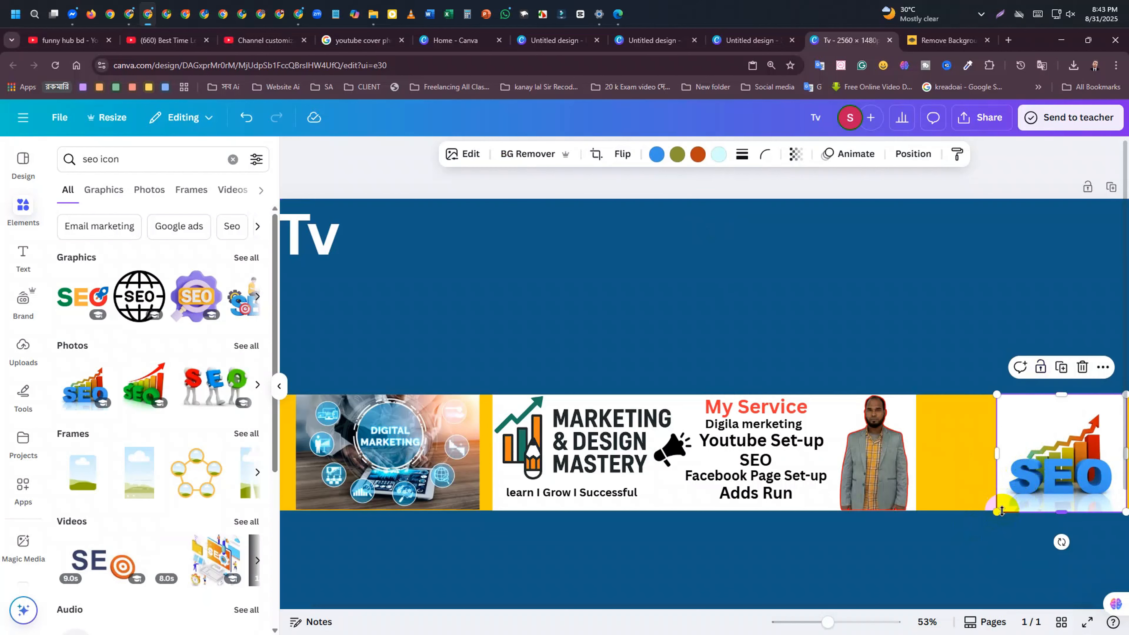
pyautogui.moveTo(1001, 511); pyautogui.dragTo(1000, 512)
pyautogui.click(963, 530)
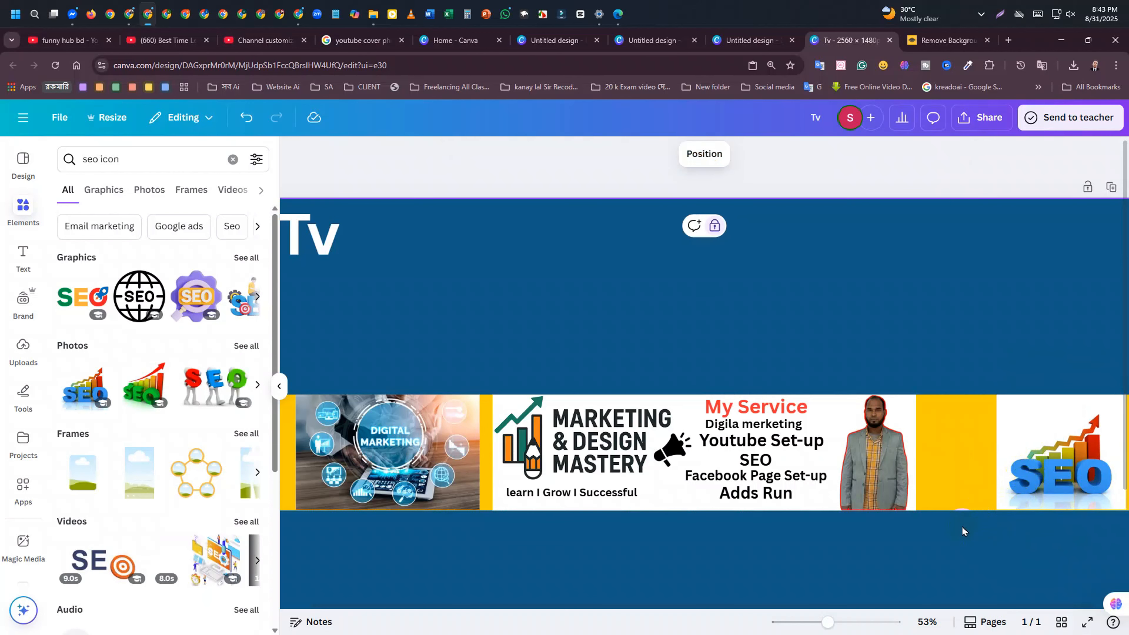
pyautogui.moveTo(1061, 479); pyautogui.dragTo(1037, 479)
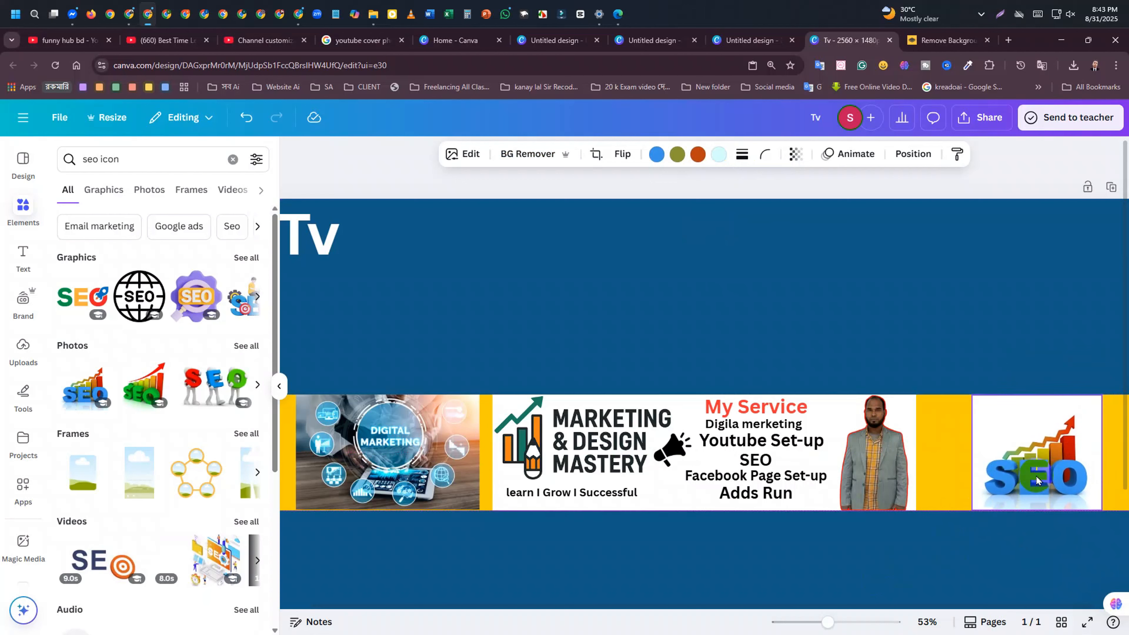
pyautogui.click(532, 562)
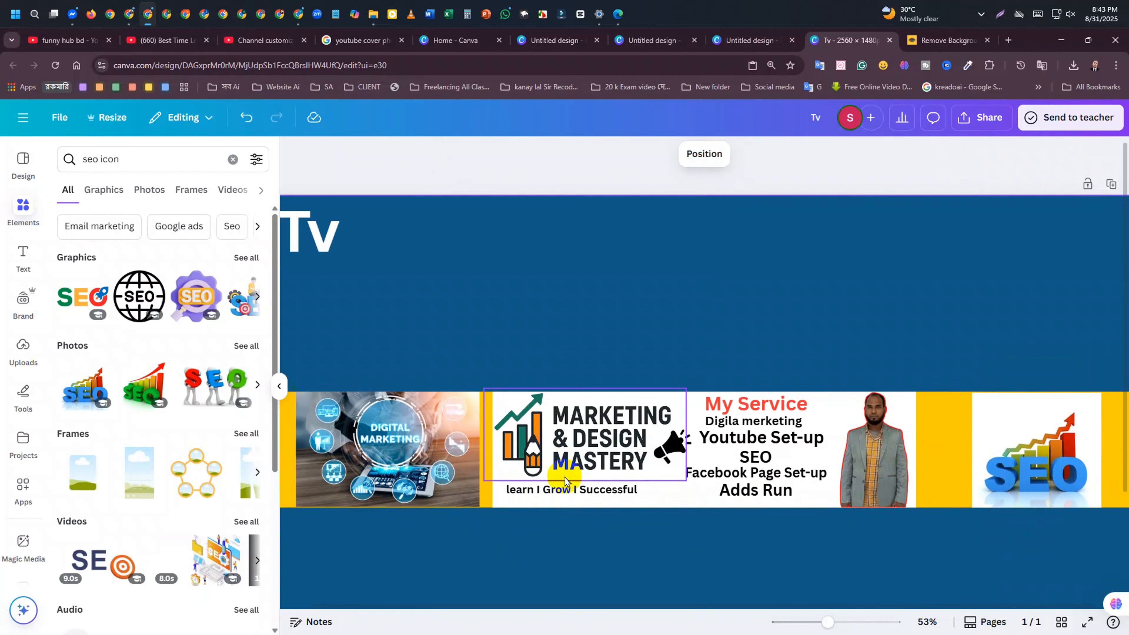
# Collapse the elements sidebar and examine the layout of the whole banner, including the portrait
pyautogui.scroll(-3, 564, 478)
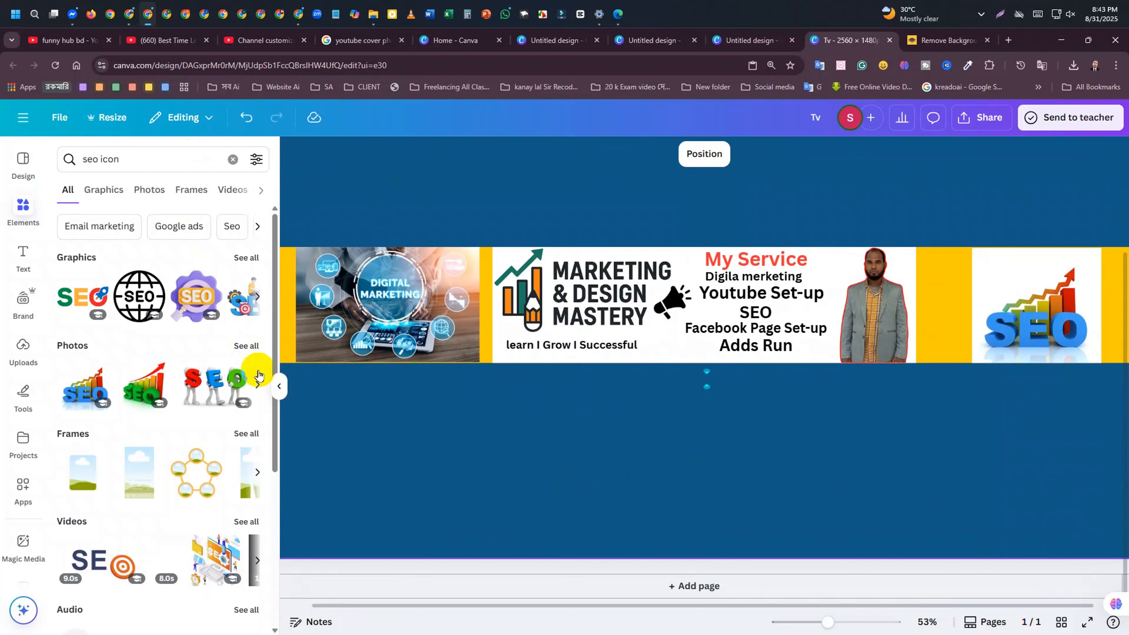
pyautogui.click(274, 385)
pyautogui.scroll(3, 462, 344)
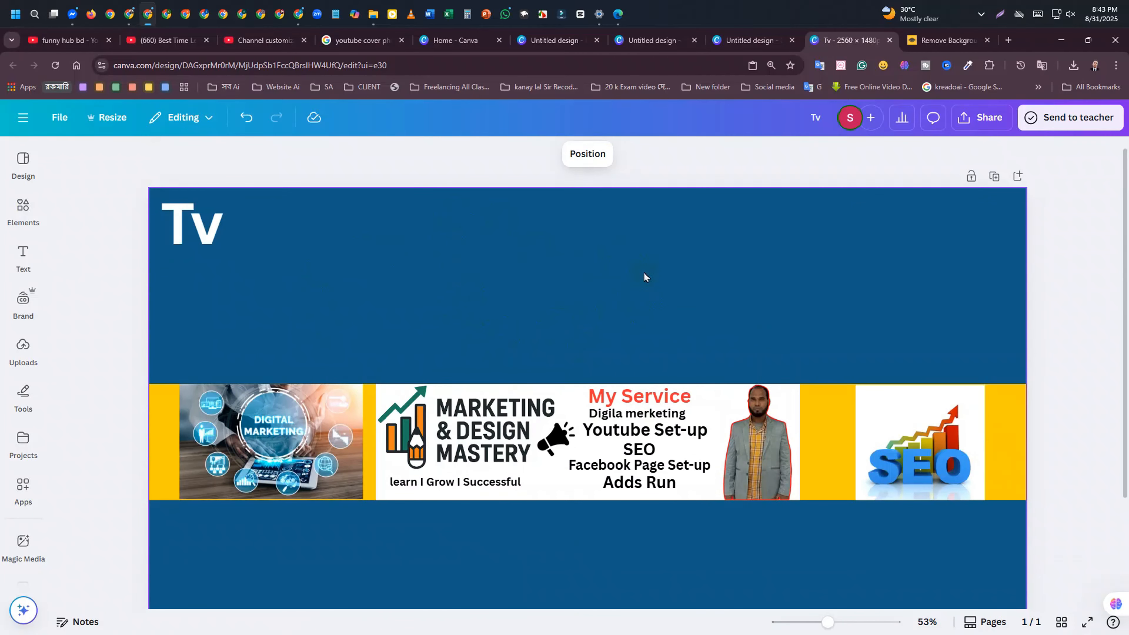
pyautogui.scroll(-3, 955, 310)
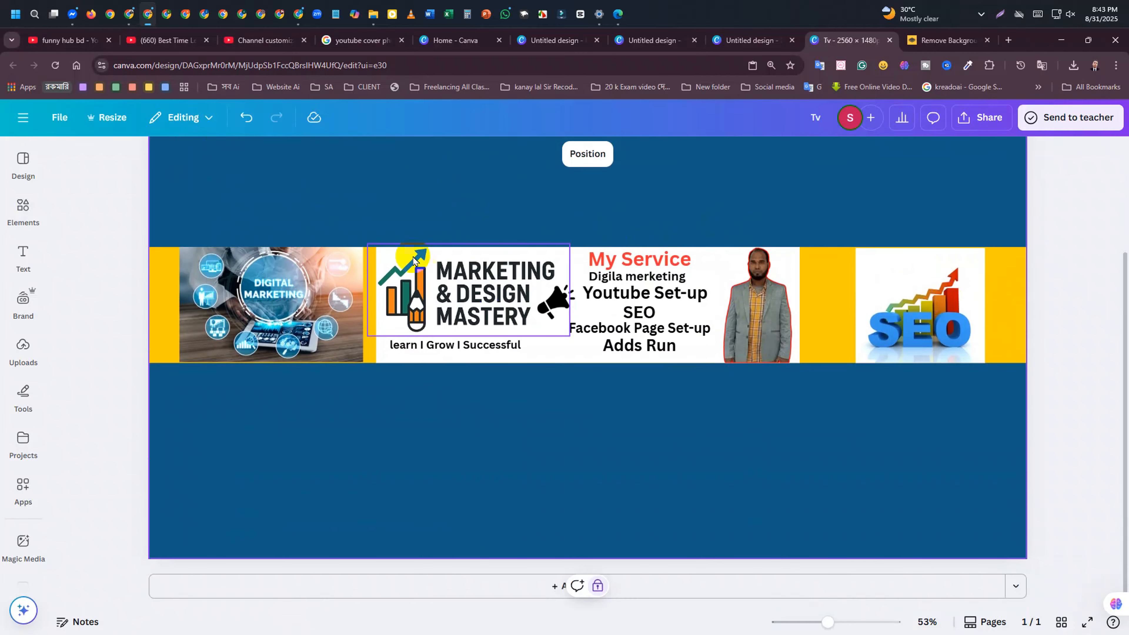
pyautogui.click(1093, 336)
pyautogui.scroll(3, 1076, 349)
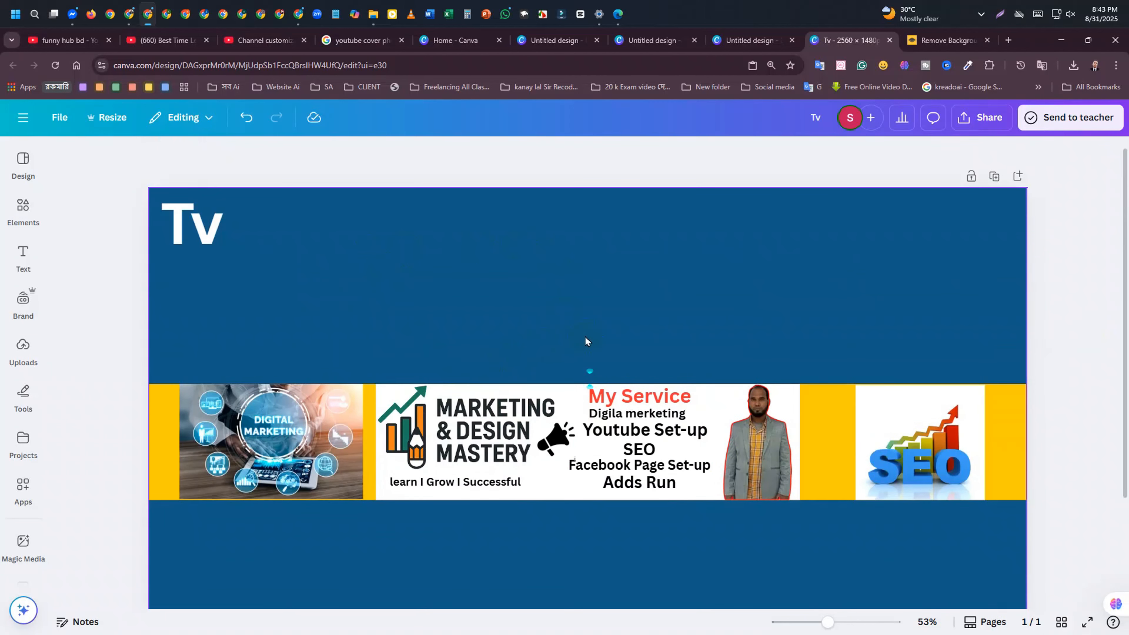
pyautogui.click(783, 418)
pyautogui.click(764, 444)
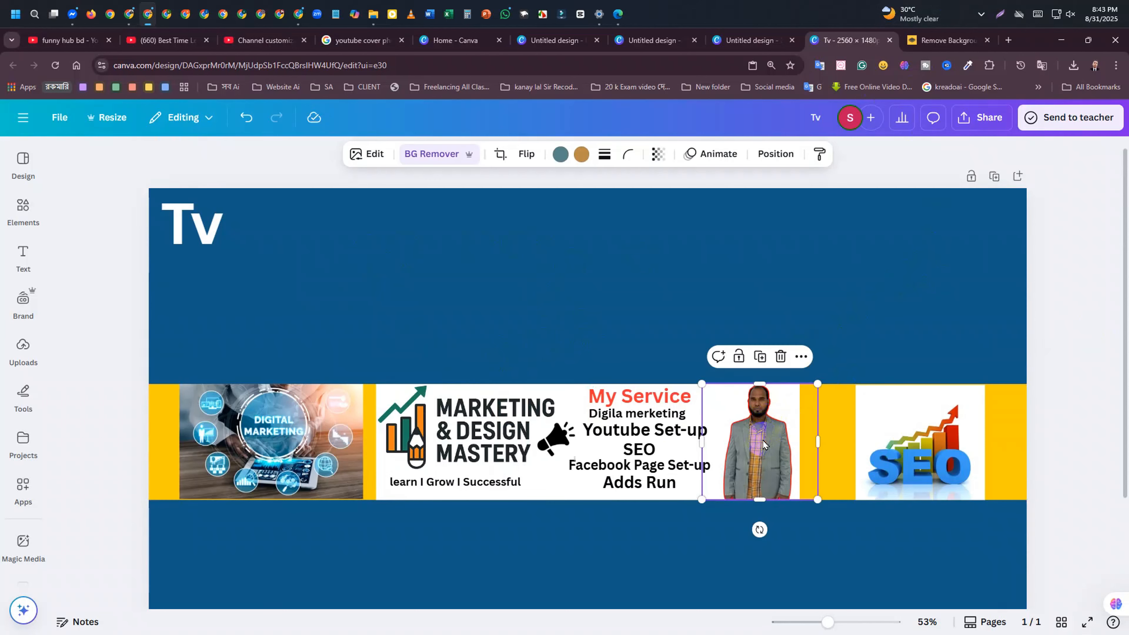
pyautogui.click(1061, 347)
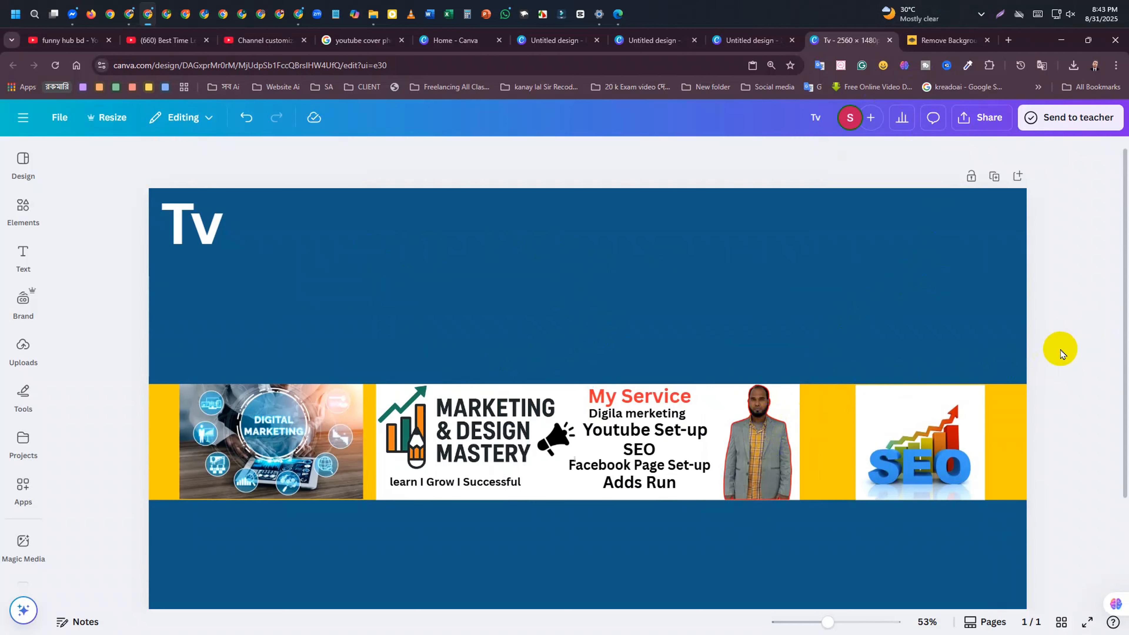
# Nudge the SEO photo slightly toward the portrait on the yellow area and check the full banner
pyautogui.click(938, 435)
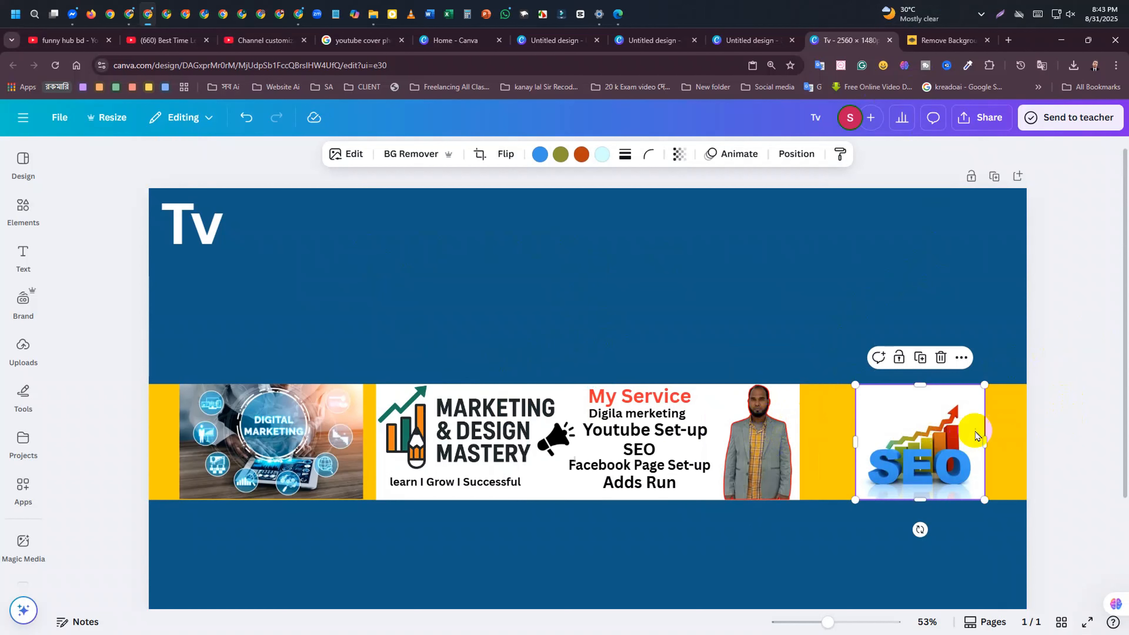
pyautogui.click(1010, 427)
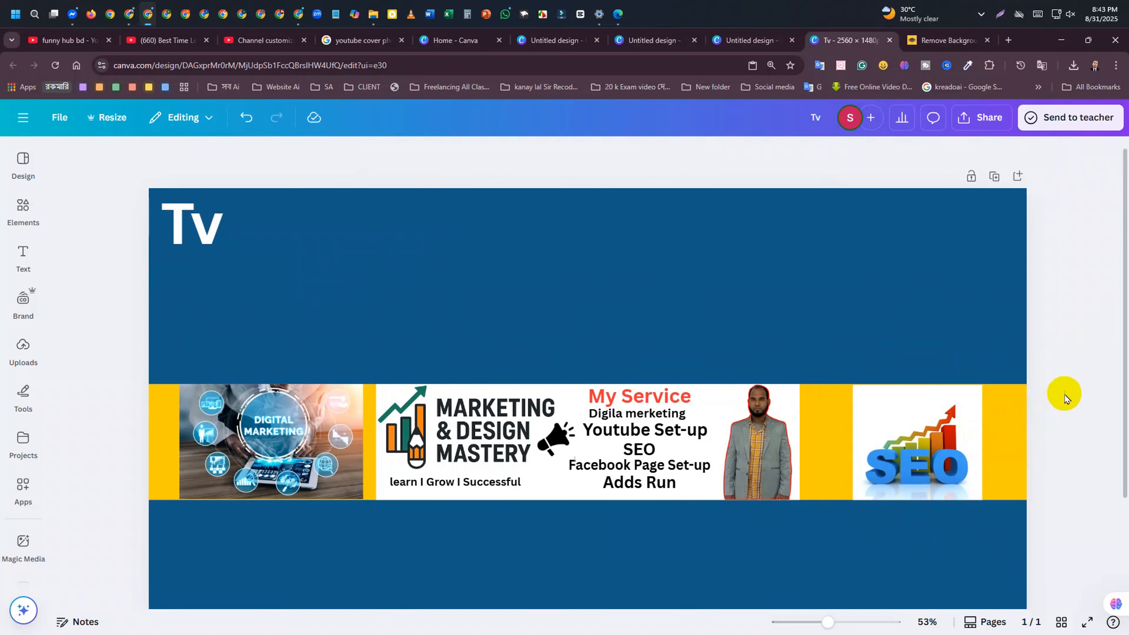
pyautogui.scroll(-3, 1051, 391)
pyautogui.scroll(3, 1008, 398)
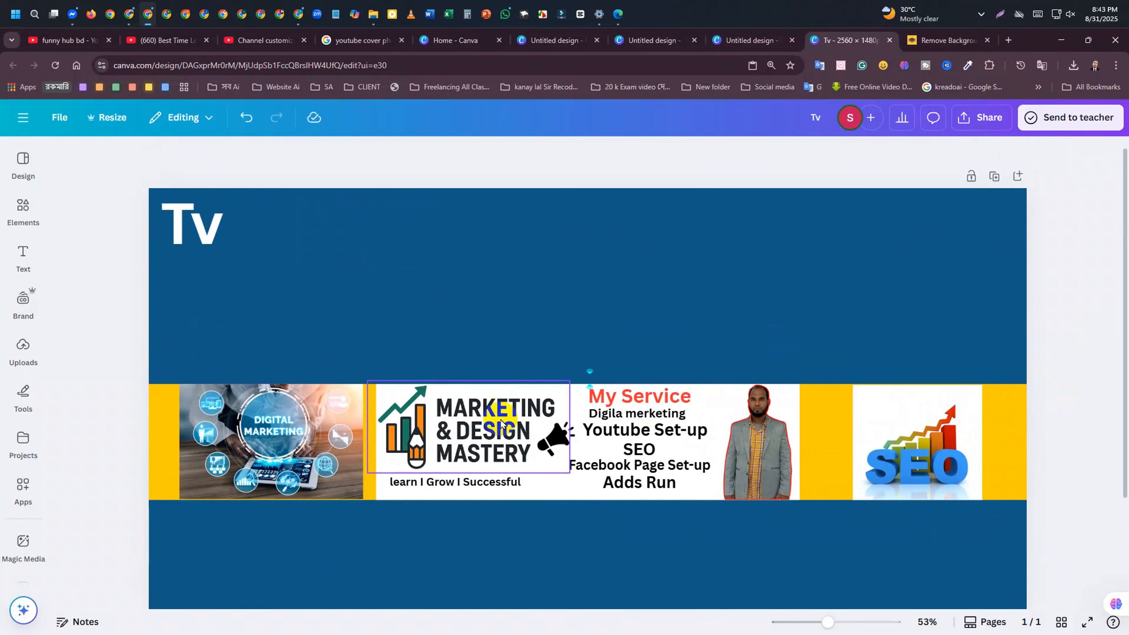
# Shift the Digital Marketing picture slightly left within the banner's yellow strip
pyautogui.doubleClick(673, 433)
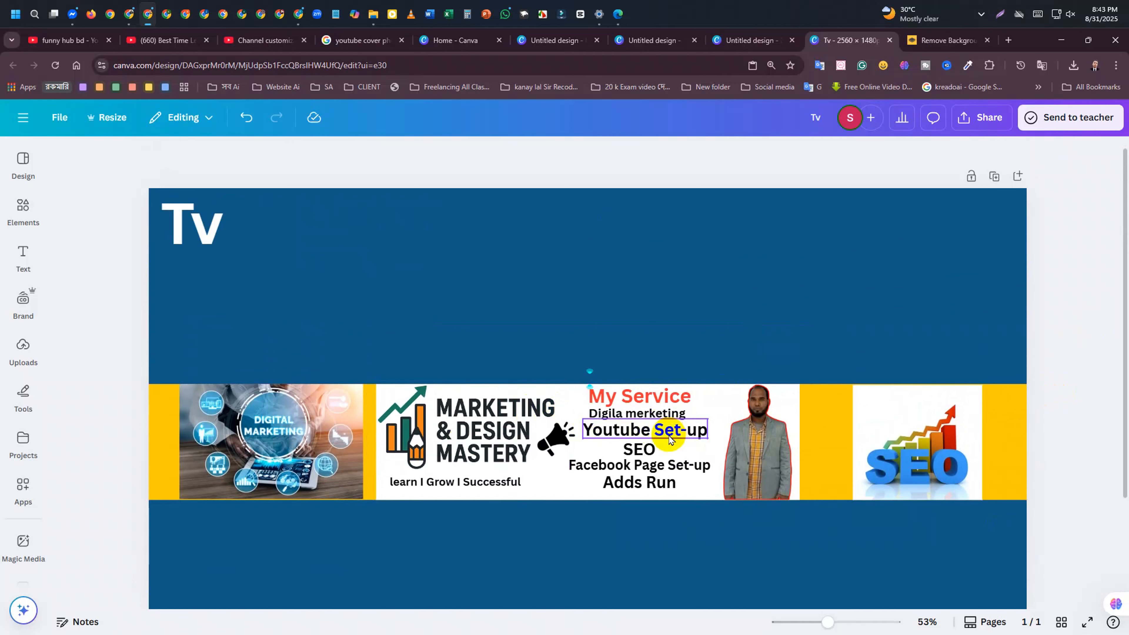
pyautogui.press('Escape')
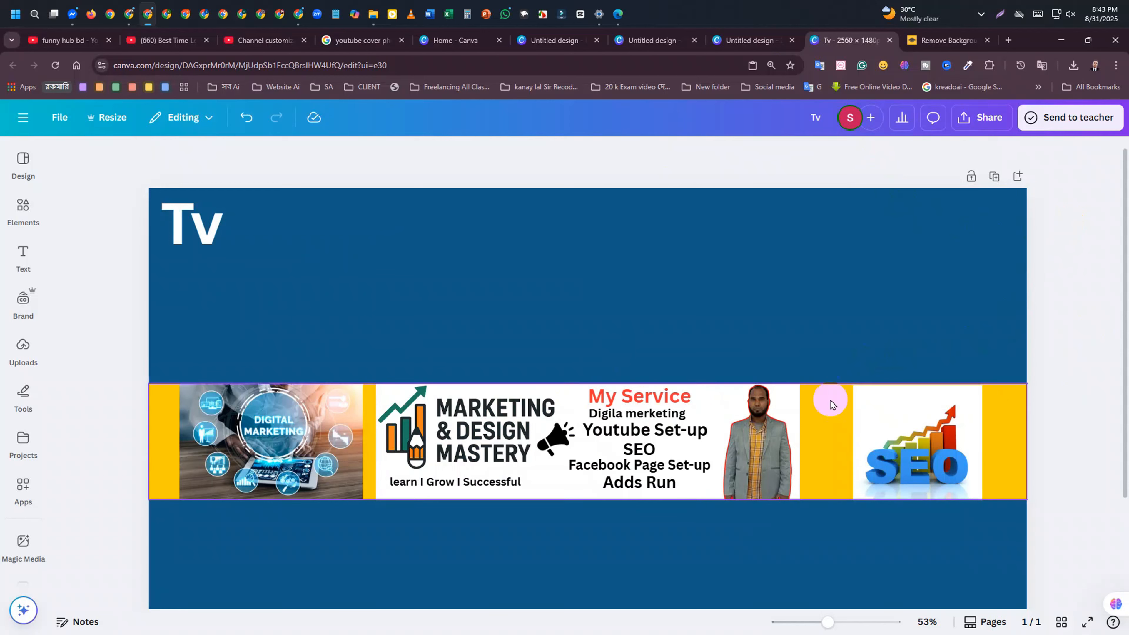
pyautogui.click(293, 453)
pyautogui.moveTo(294, 453); pyautogui.dragTo(267, 442)
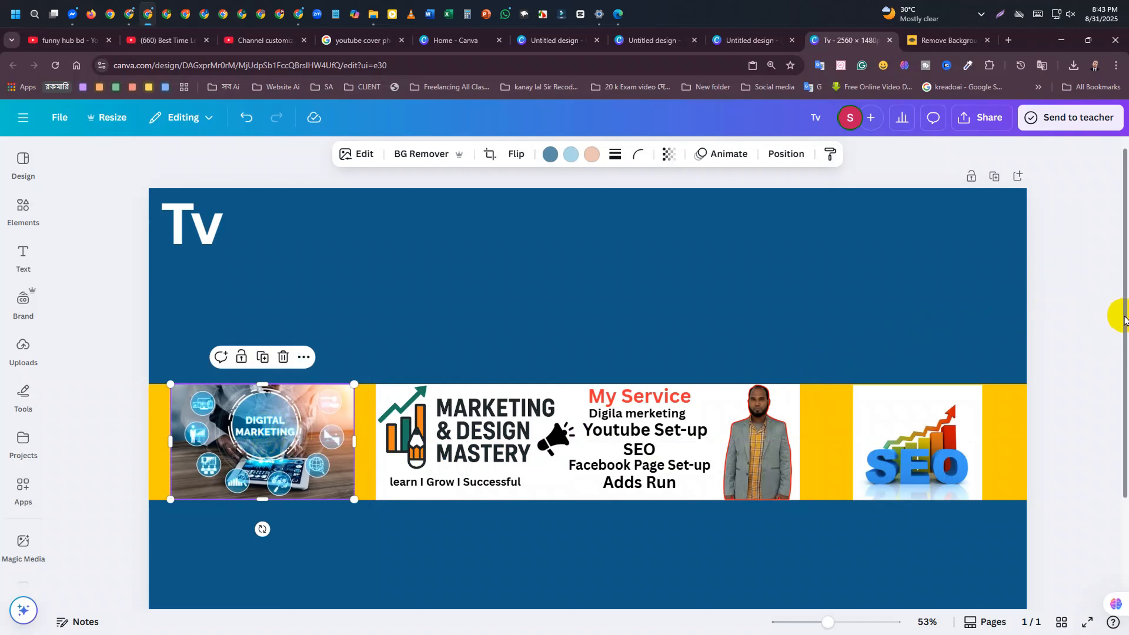
# Download the Tv banner design as a PNG at 2,560 × 1,480 px with the download settings saved
pyautogui.click(974, 121)
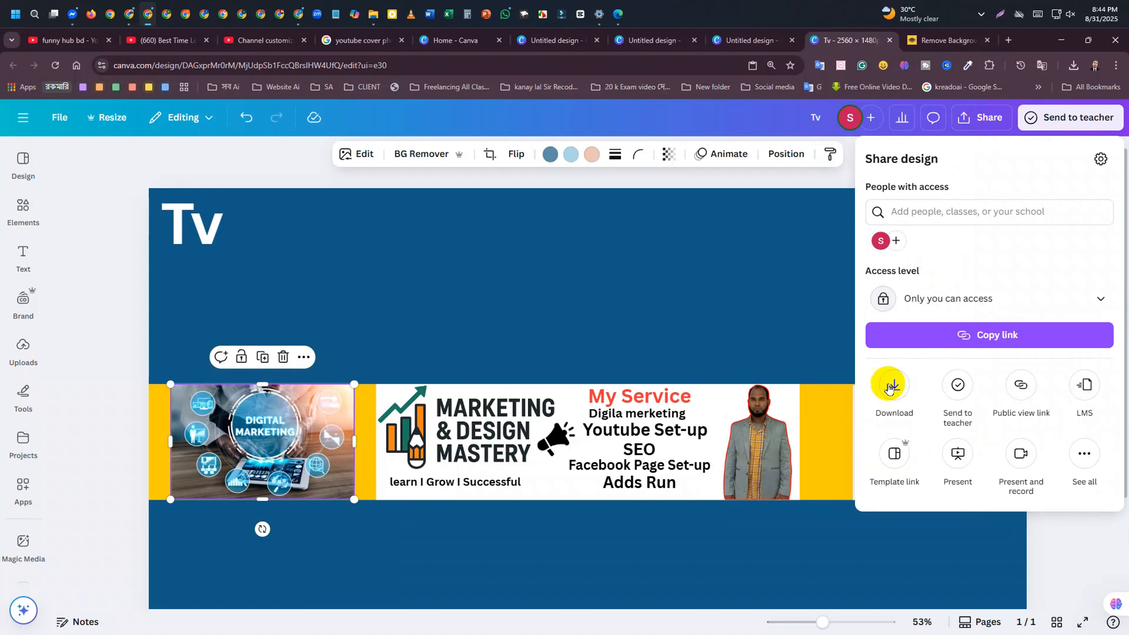
pyautogui.click(890, 385)
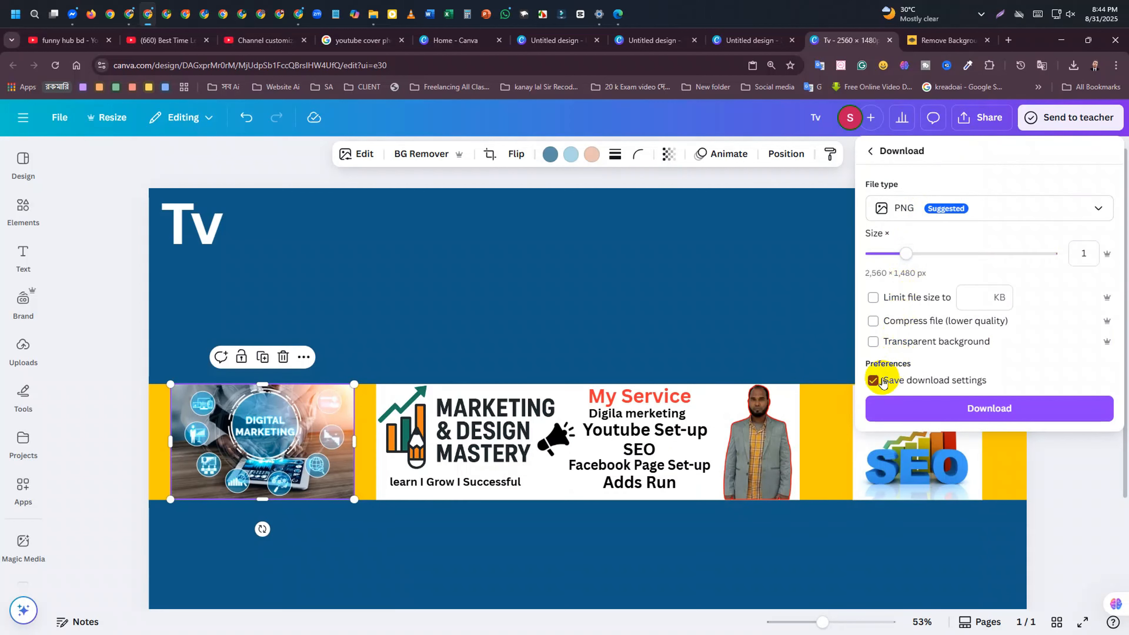
pyautogui.click(944, 417)
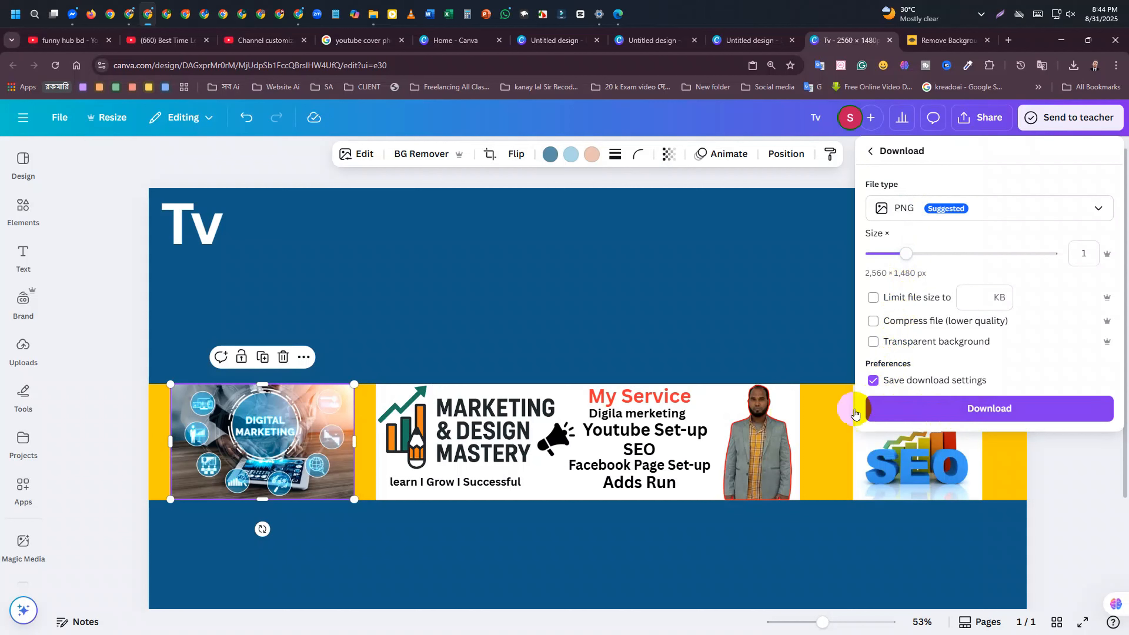
pyautogui.click(969, 409)
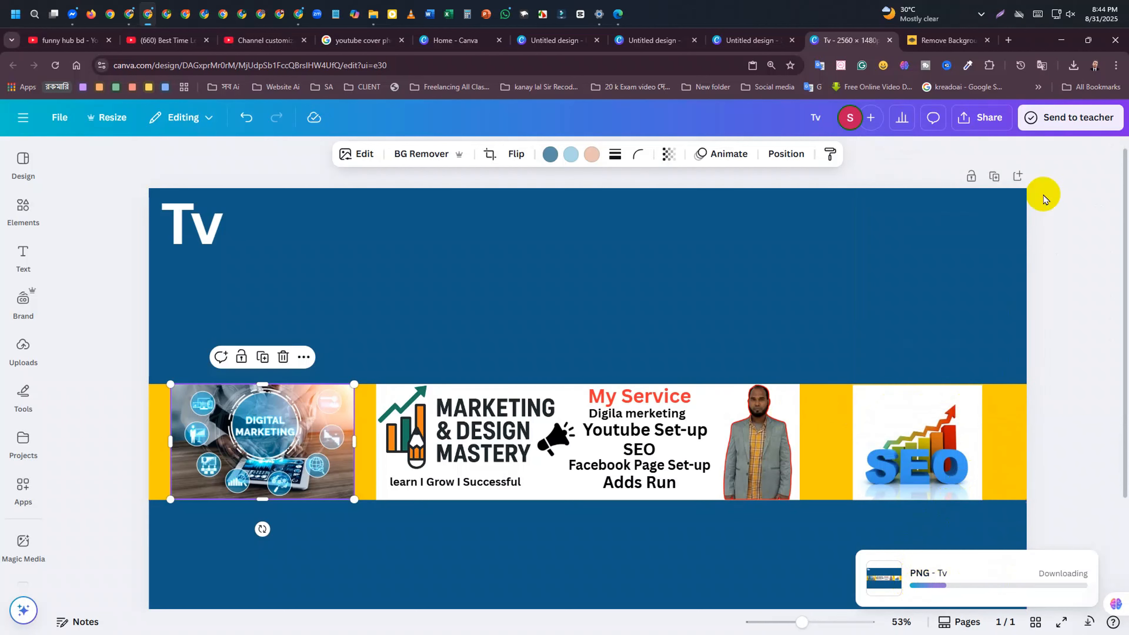
# Shrink the browser window, clear Messenger out of the way and copy the downloaded Tv.png onto the desktop
pyautogui.click(1077, 76)
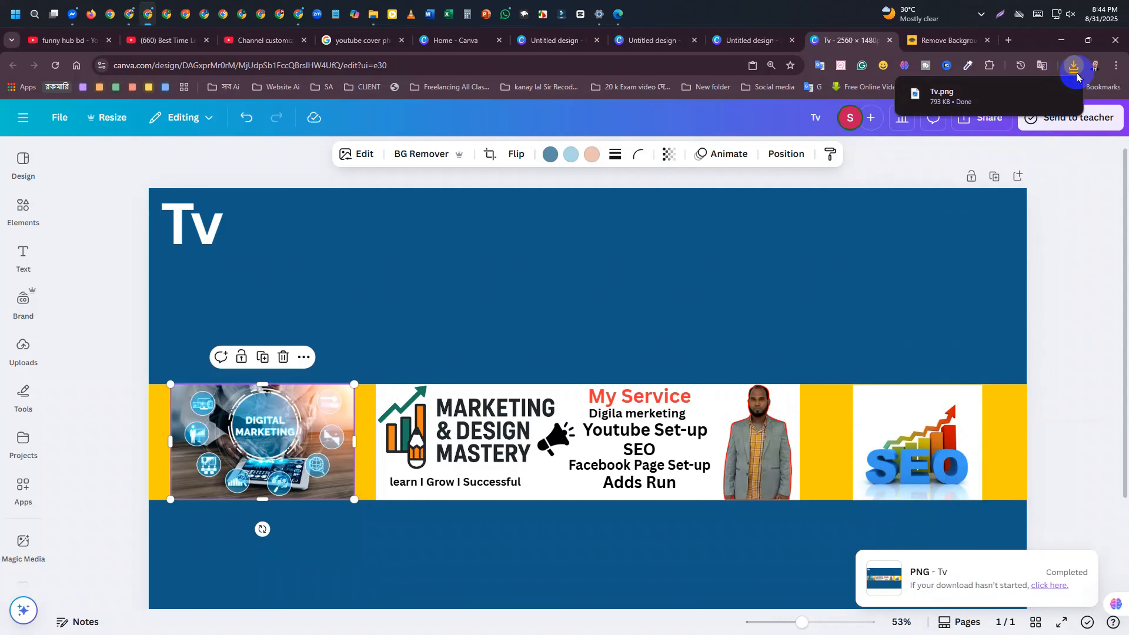
pyautogui.click(1088, 40)
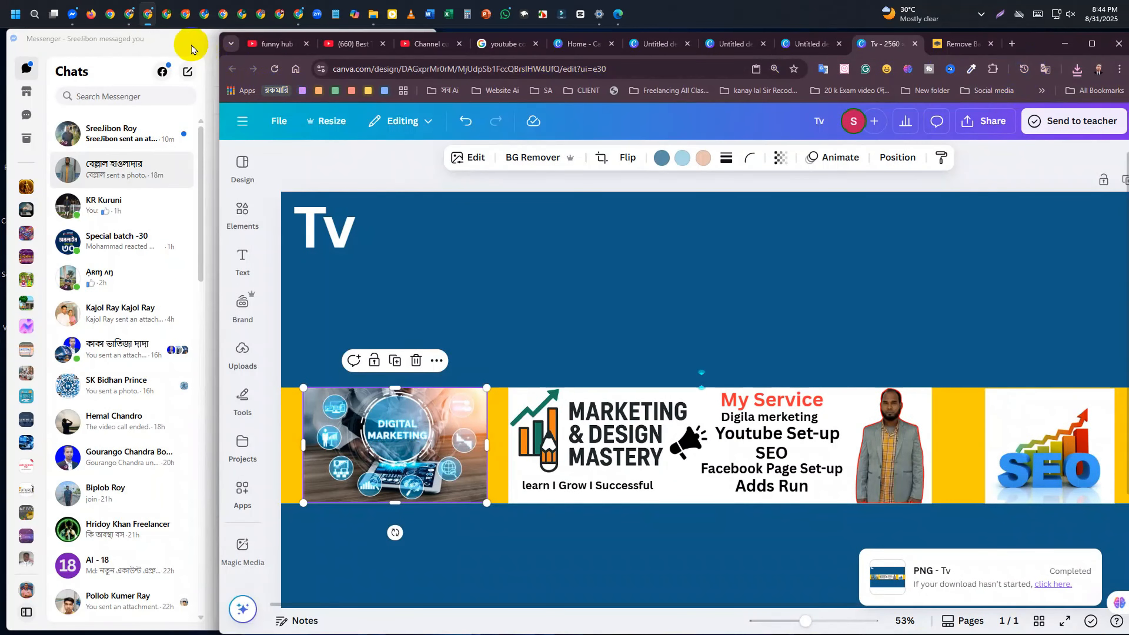
pyautogui.click(191, 48)
pyautogui.click(365, 39)
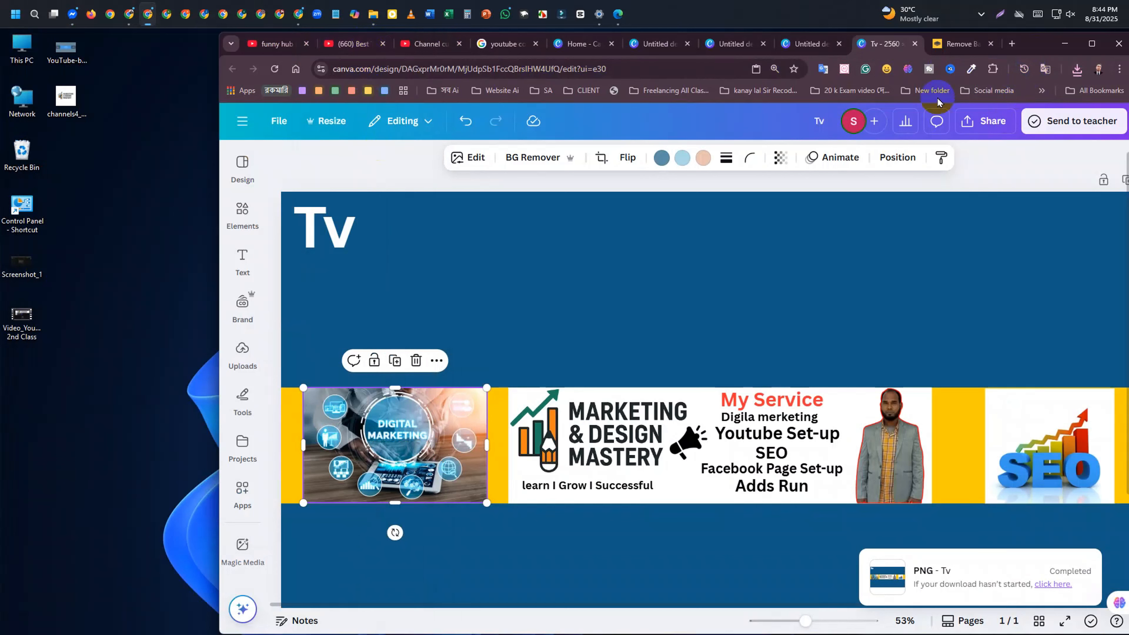
pyautogui.click(1075, 72)
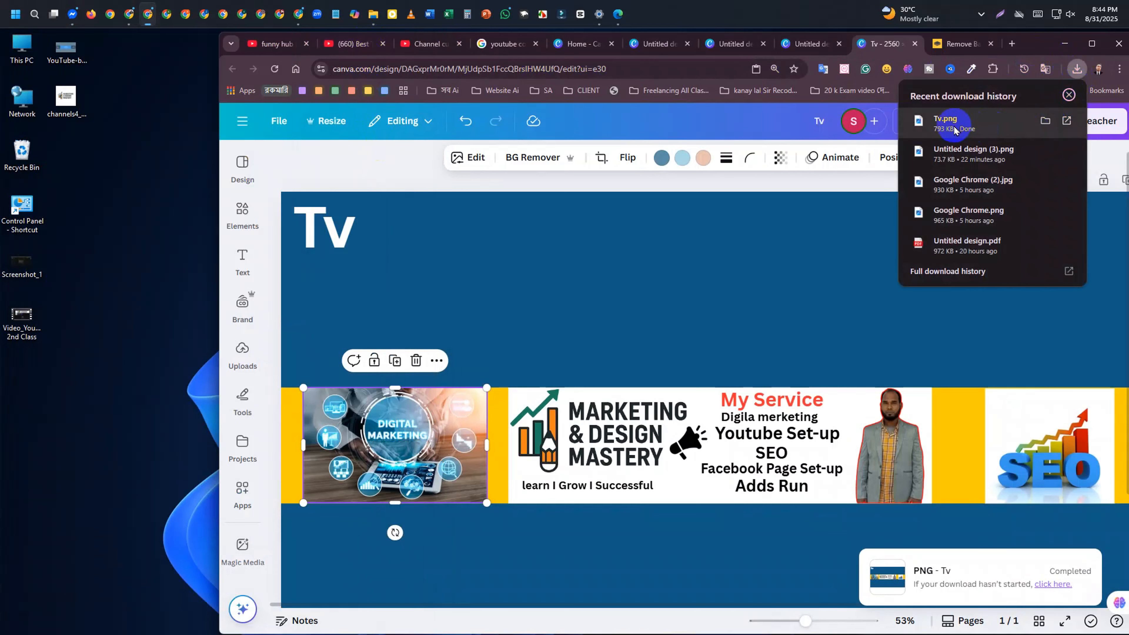
pyautogui.moveTo(952, 121); pyautogui.dragTo(716, 216)
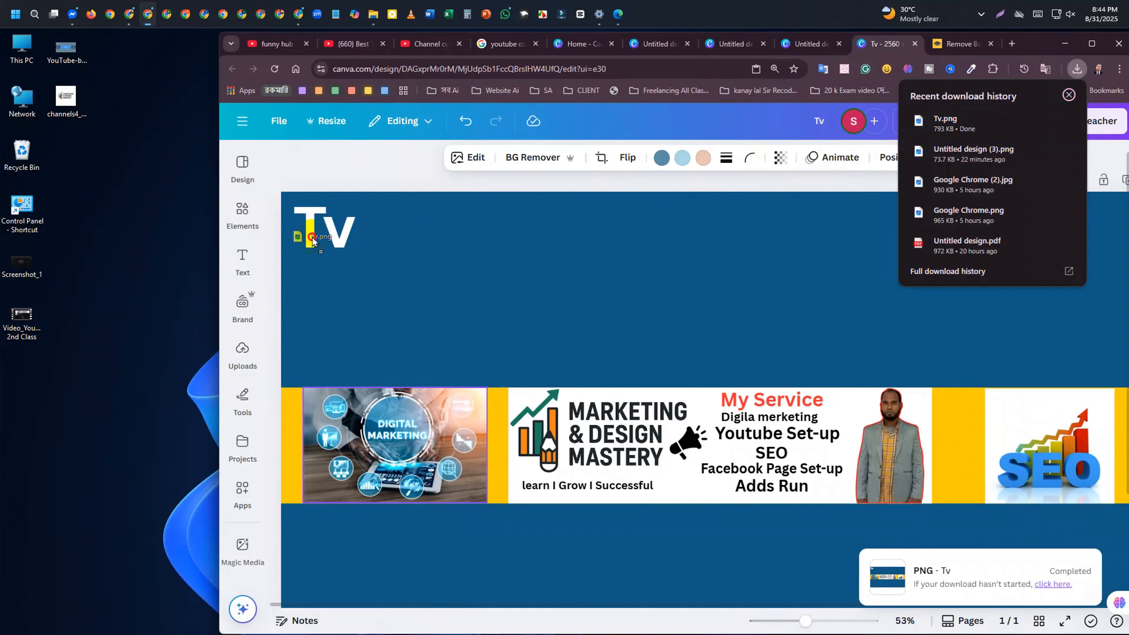
pyautogui.moveTo(312, 240); pyautogui.dragTo(101, 217)
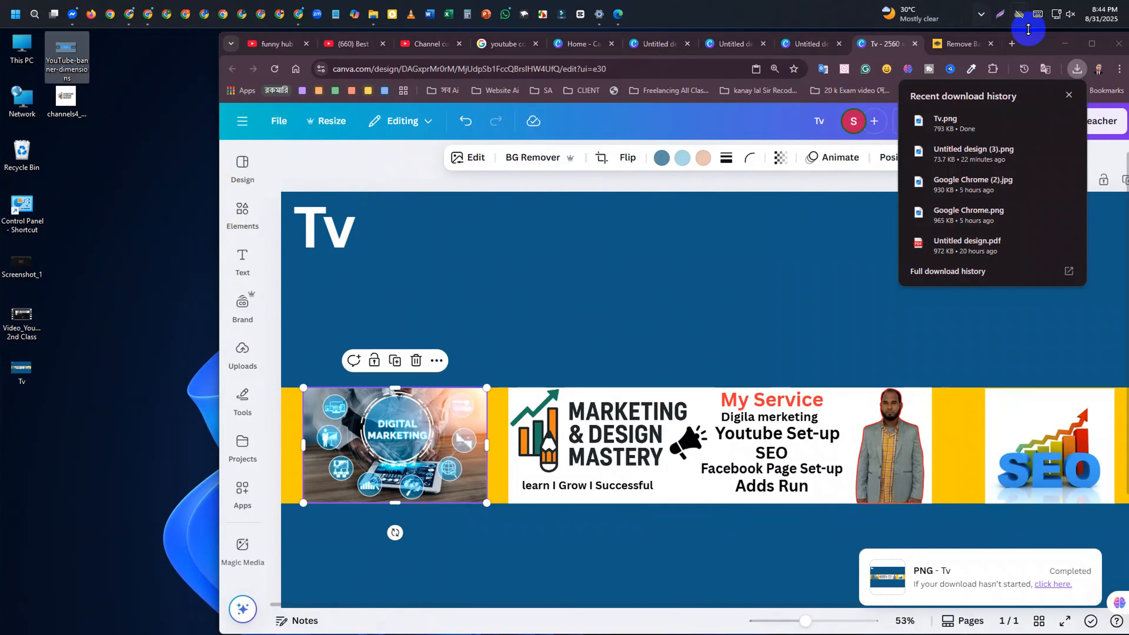
# Move the logo image Untitled design (3) from the Downloads folder to the desktop, and minimize the open windows
pyautogui.click(1064, 44)
pyautogui.scroll(2, 373, 239)
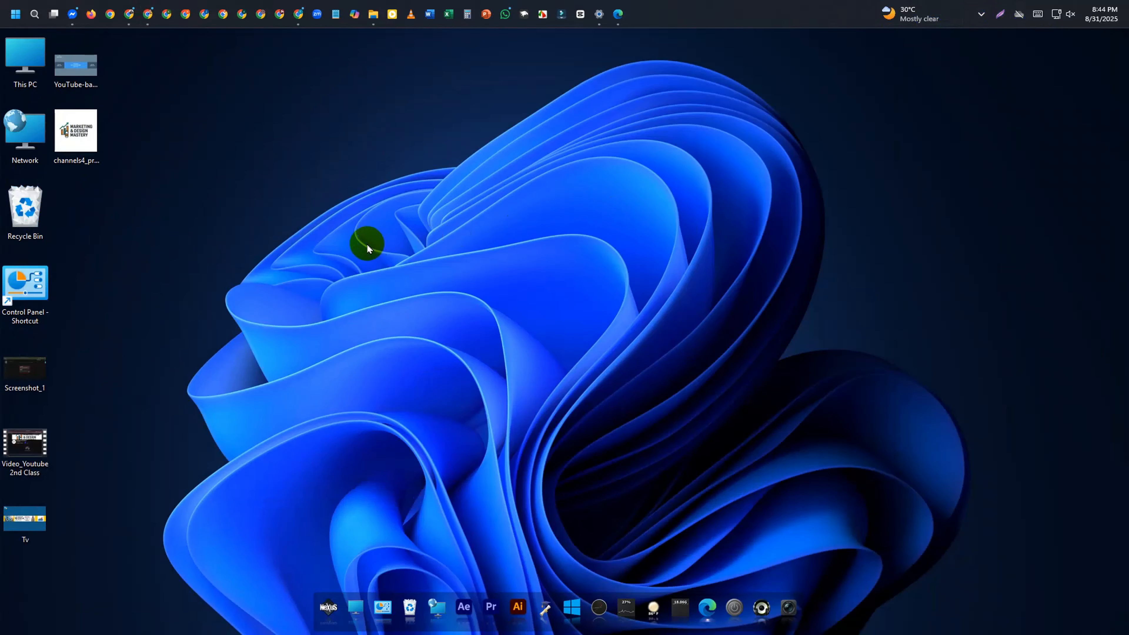
pyautogui.moveTo(75, 133)
pyautogui.mouseDown()
pyautogui.moveTo(459, 203)
pyautogui.moveTo(154, 167)
pyautogui.moveTo(91, 144)
pyautogui.mouseUp()
pyautogui.doubleClick(25, 55)
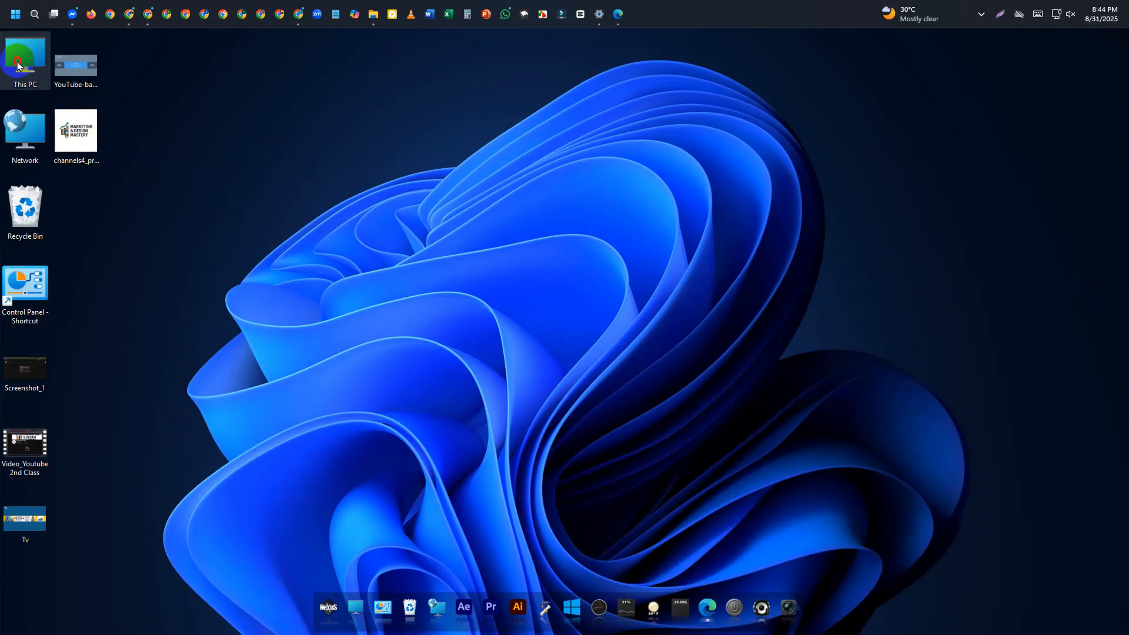
pyautogui.click(363, 232)
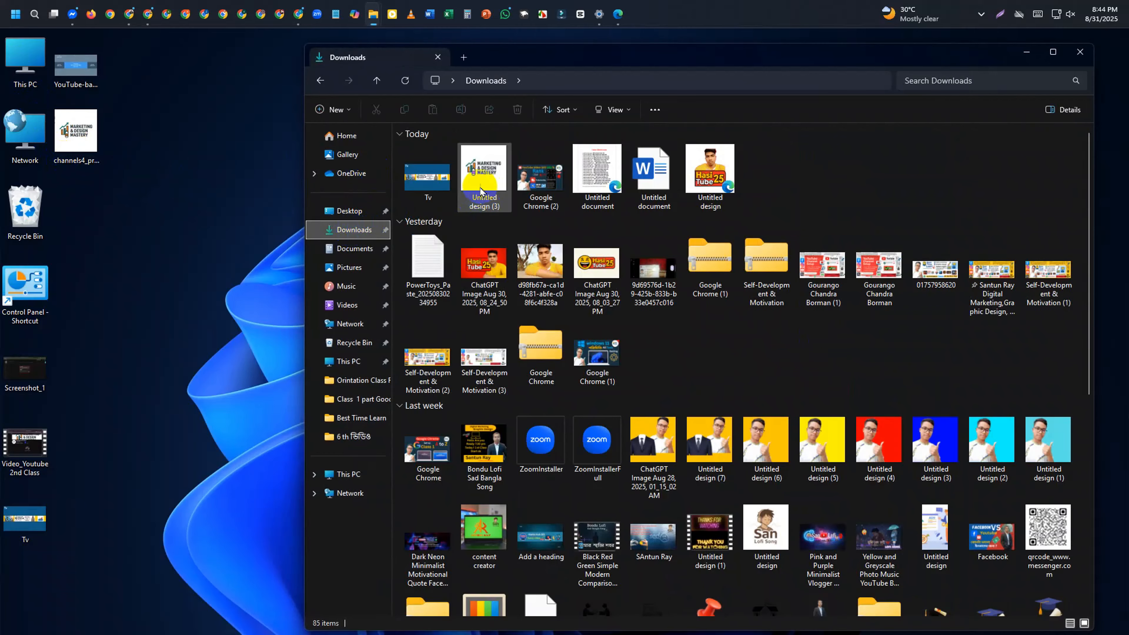
pyautogui.moveTo(482, 191); pyautogui.dragTo(172, 266)
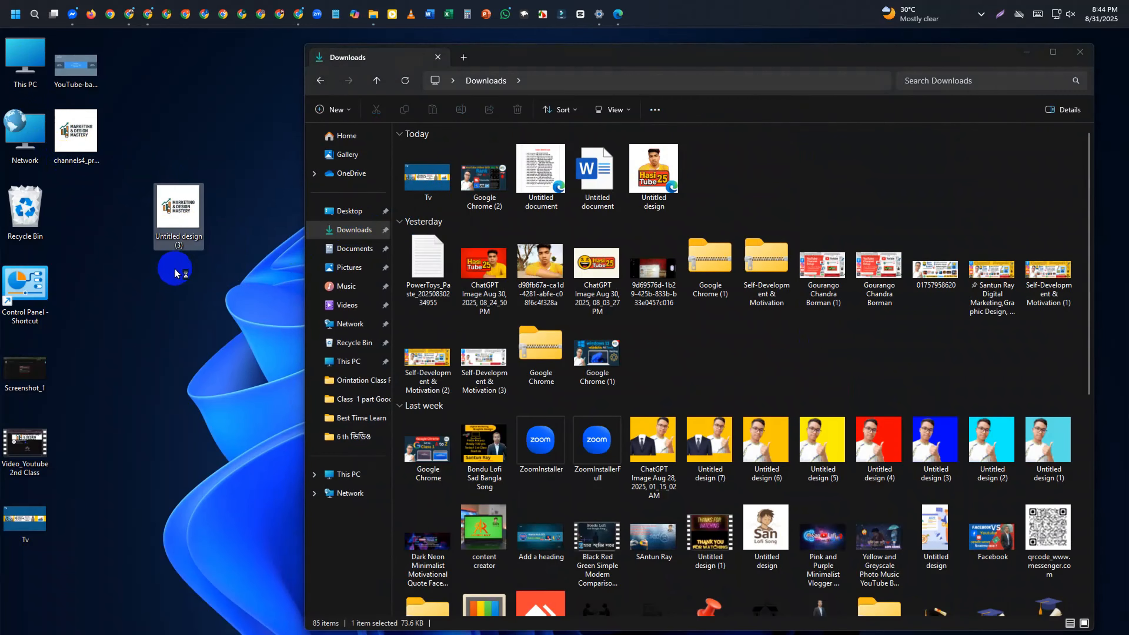
pyautogui.click(1019, 53)
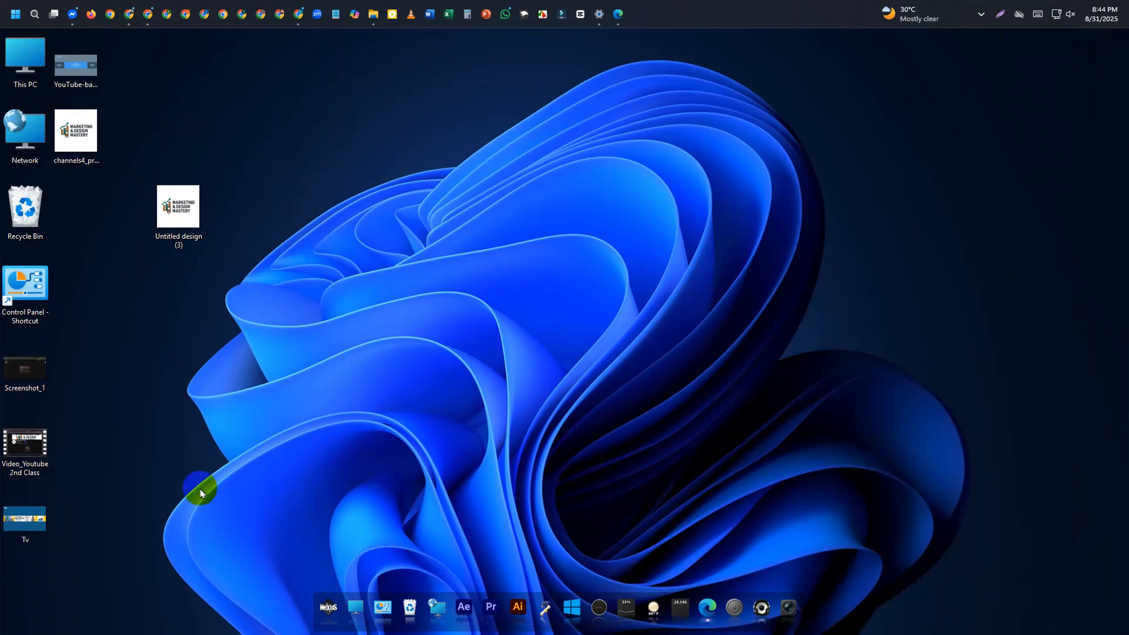
# Examine the exported Tv.png banner and the Untitled design (3).png logo up close, closing each image after viewing
pyautogui.moveTo(25, 515); pyautogui.dragTo(657, 249)
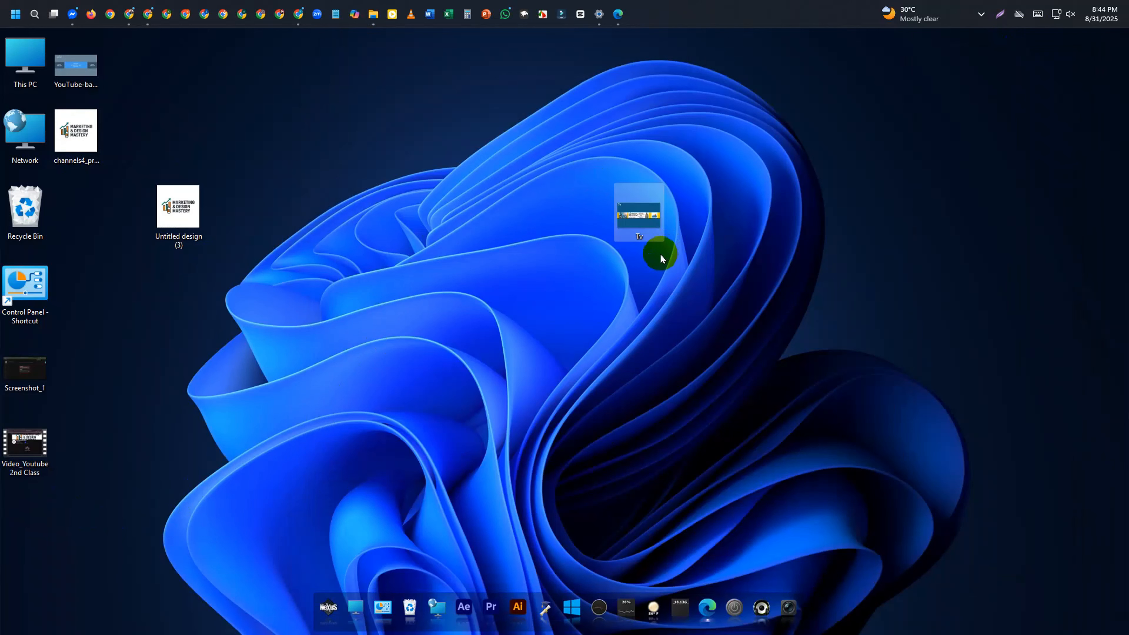
pyautogui.doubleClick(634, 214)
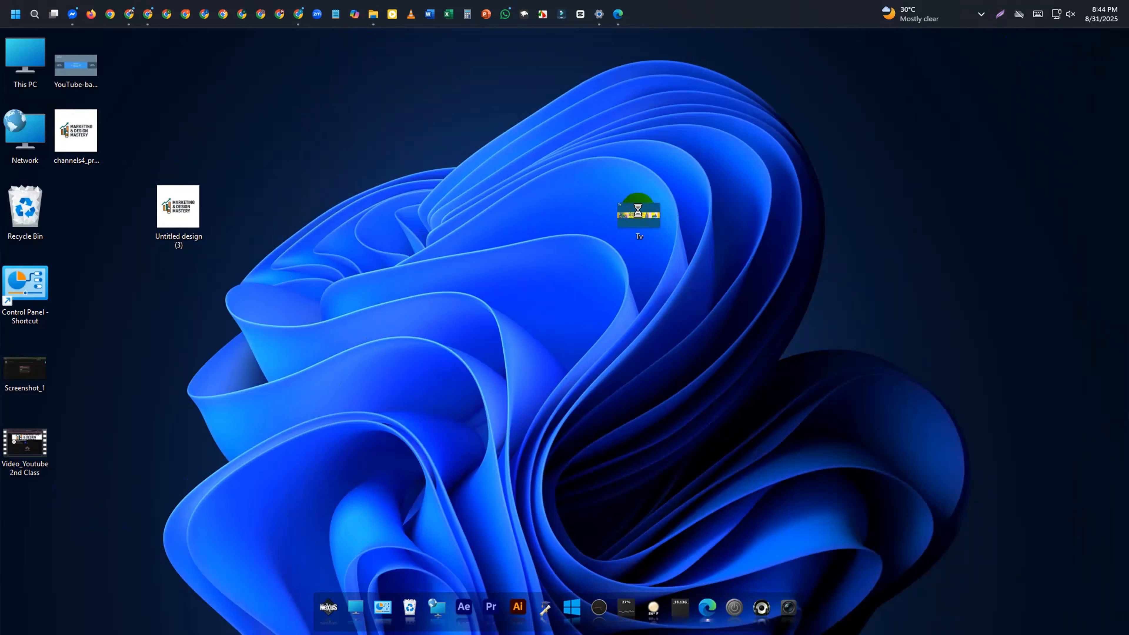
pyautogui.scroll(4, 658, 254)
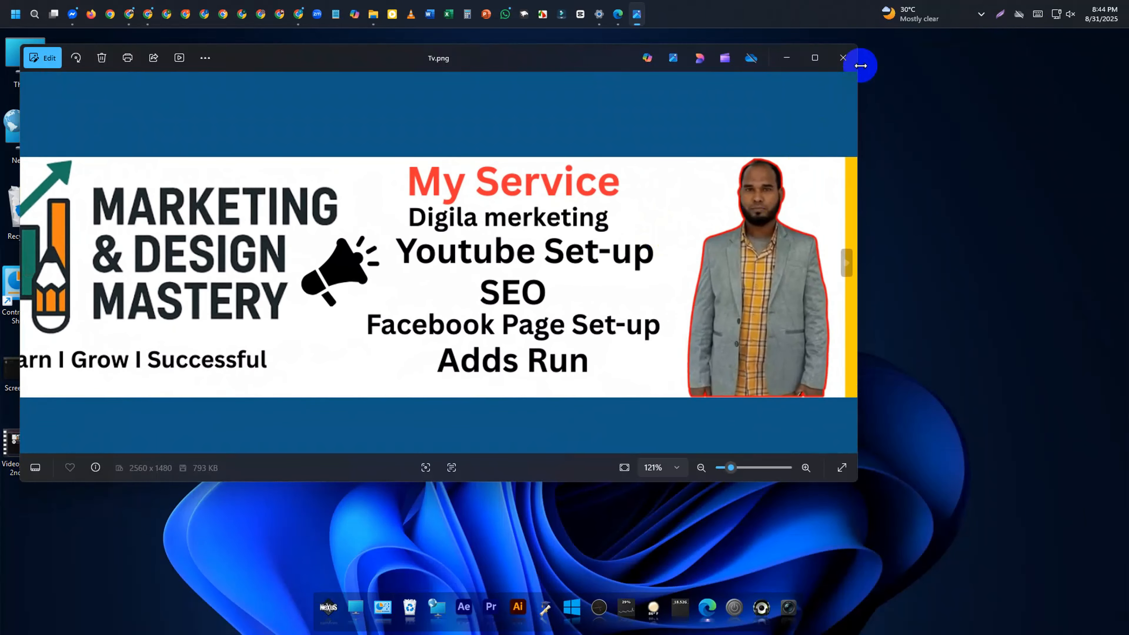
pyautogui.click(846, 66)
pyautogui.doubleClick(177, 206)
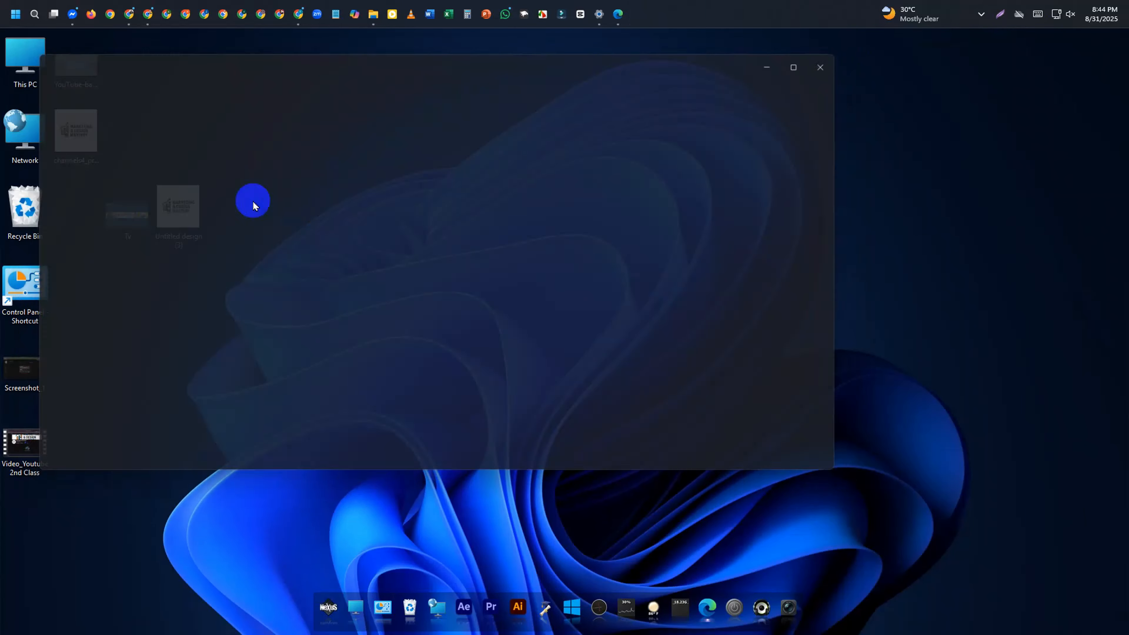
pyautogui.scroll(6, 468, 229)
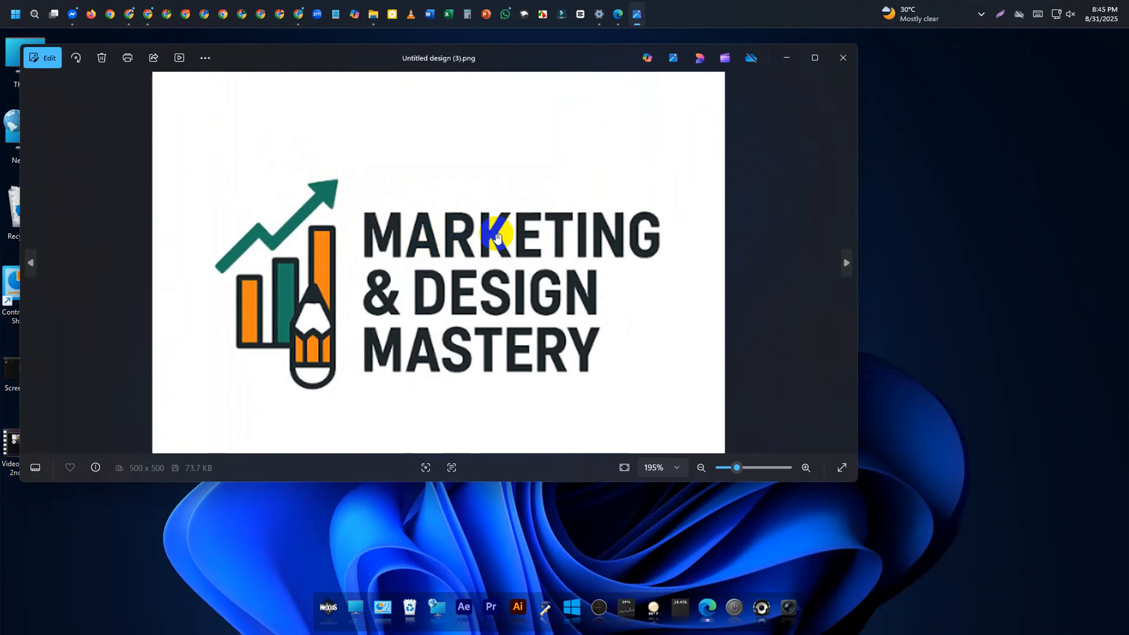
pyautogui.scroll(-3, 494, 232)
pyautogui.click(843, 57)
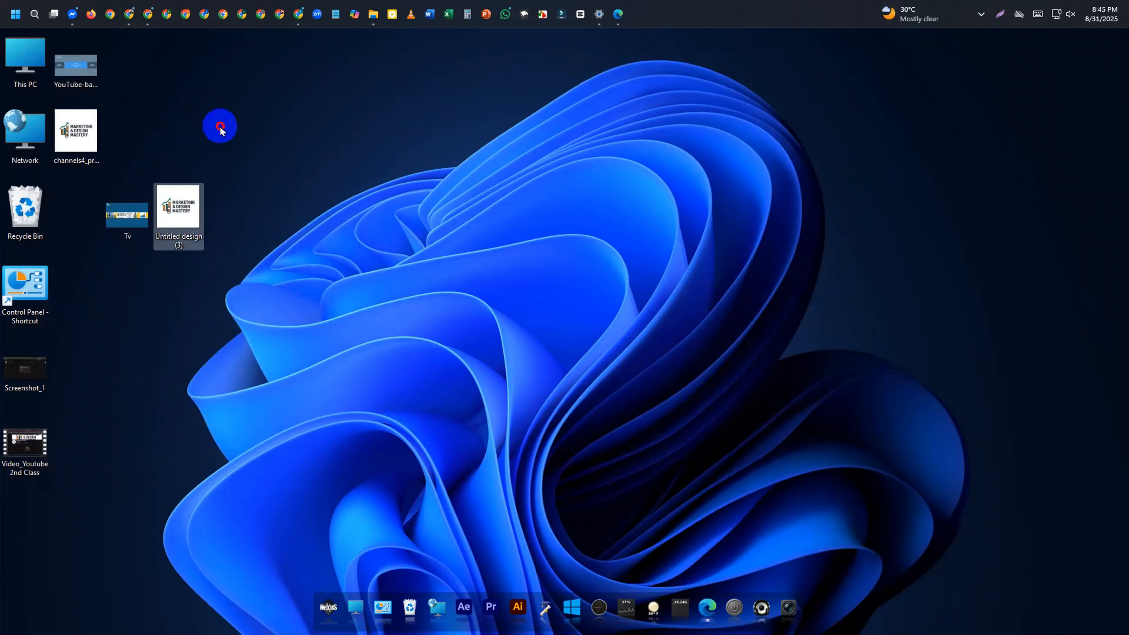
# Place the Untitled design (3) and Tv files side by side in an empty area of the desktop
pyautogui.moveTo(220, 126); pyautogui.dragTo(125, 254)
pyautogui.moveTo(136, 233); pyautogui.dragTo(237, 279)
pyautogui.moveTo(247, 250); pyautogui.dragTo(229, 213)
pyautogui.moveTo(294, 210); pyautogui.dragTo(159, 229)
pyautogui.moveTo(222, 201); pyautogui.dragTo(271, 260)
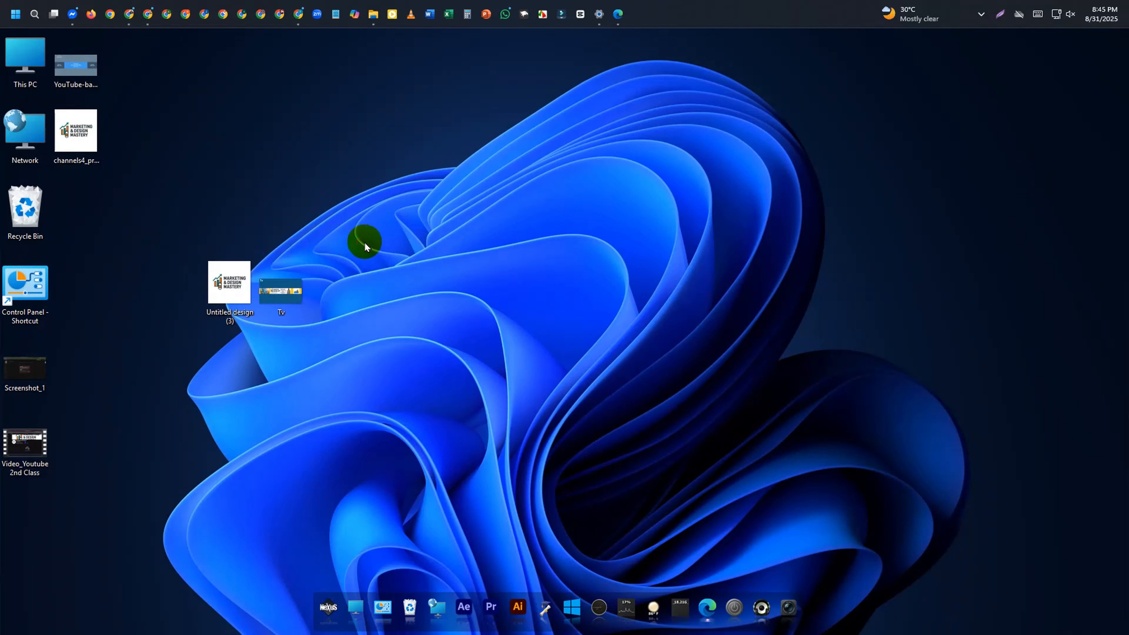
pyautogui.moveTo(446, 119); pyautogui.dragTo(331, 291)
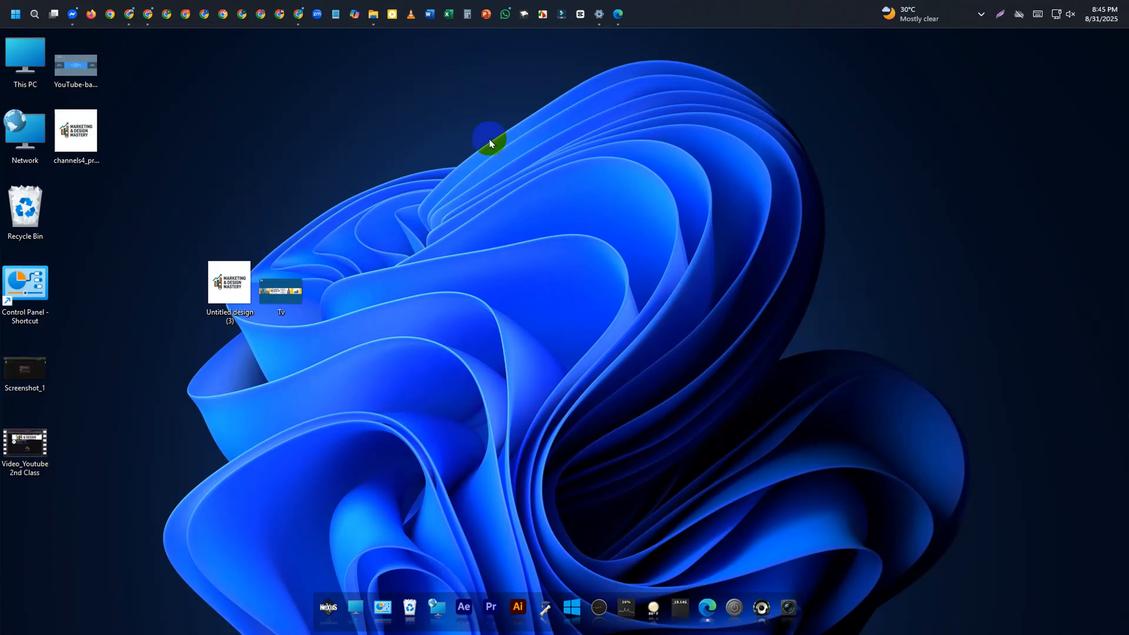
# Switch to the Chrome window holding the Facebook Create ad page and open a new tab there
pyautogui.click(151, 22)
pyautogui.click(151, 22)
pyautogui.click(130, 15)
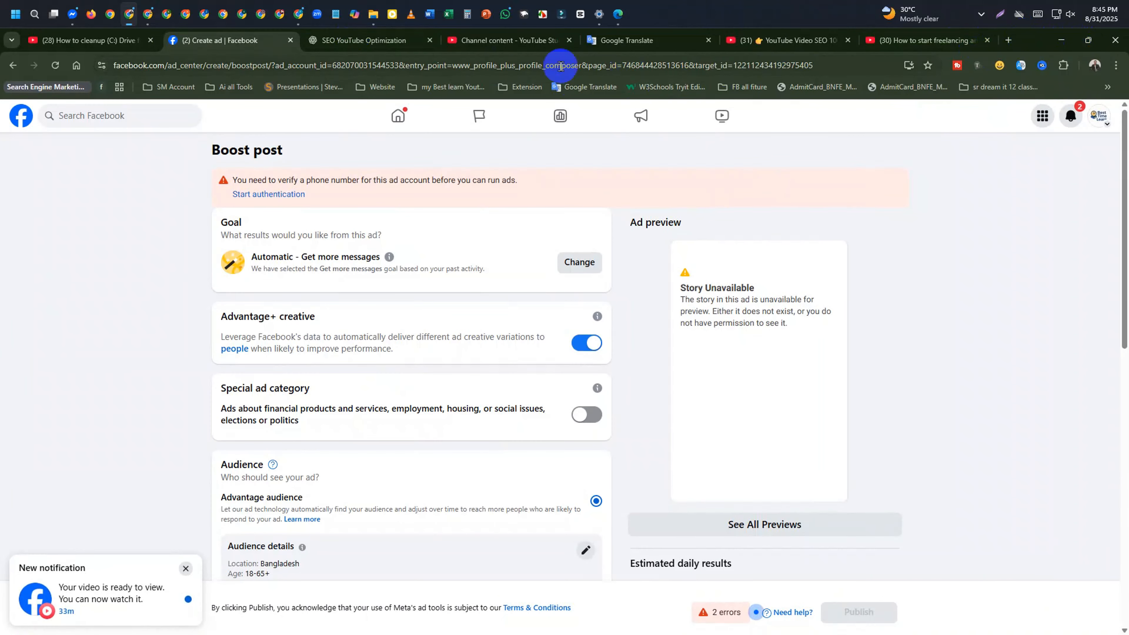
pyautogui.click(1008, 40)
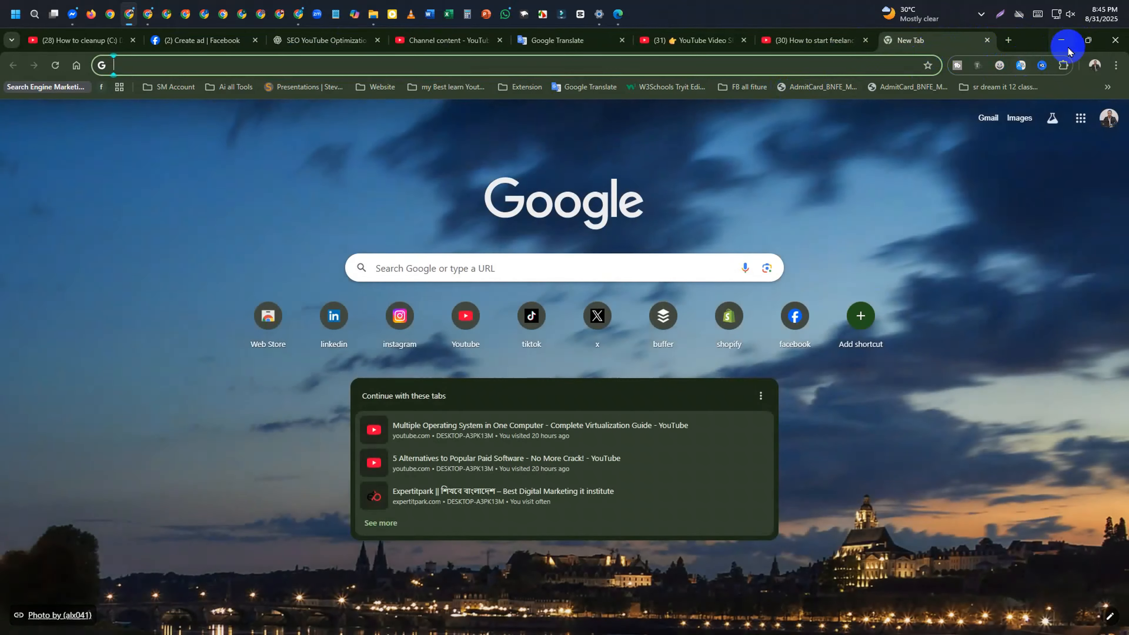
# Size the Chrome window to leave the desktop files visible, and open ChatGPT through a Google search for chatgpt
pyautogui.click(1088, 40)
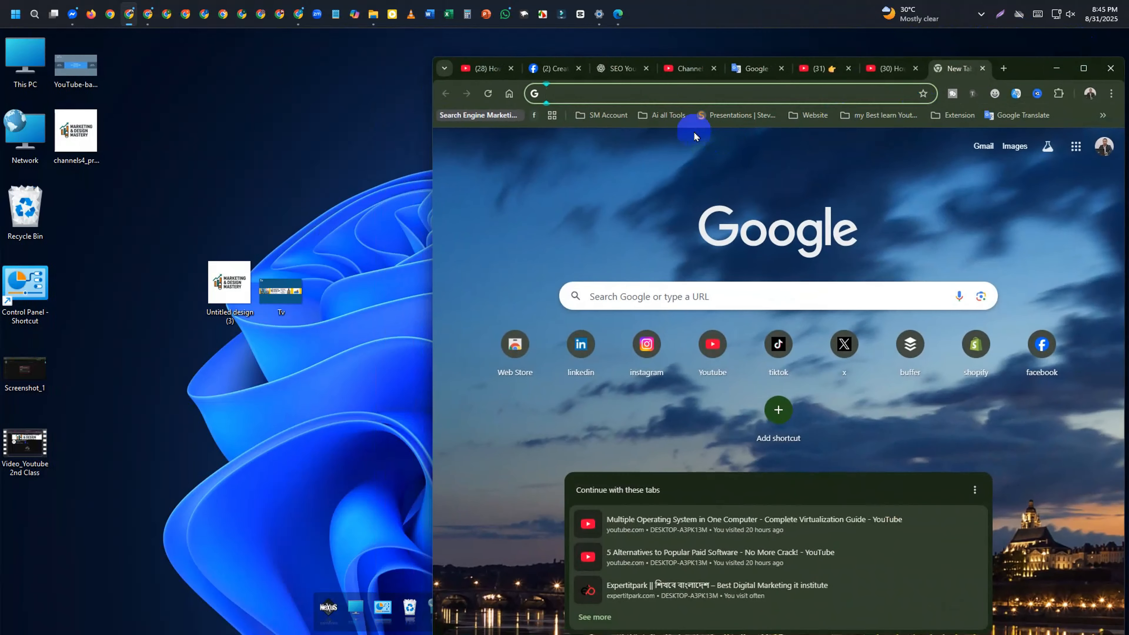
pyautogui.moveTo(428, 104); pyautogui.dragTo(319, 106)
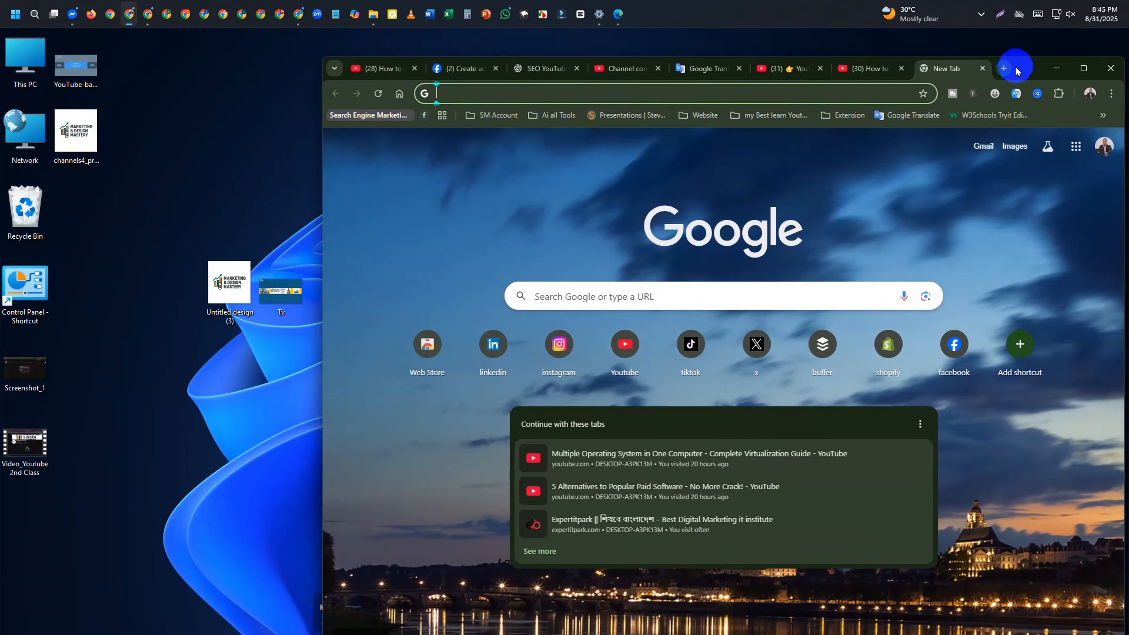
pyautogui.moveTo(1021, 58); pyautogui.dragTo(1021, 43)
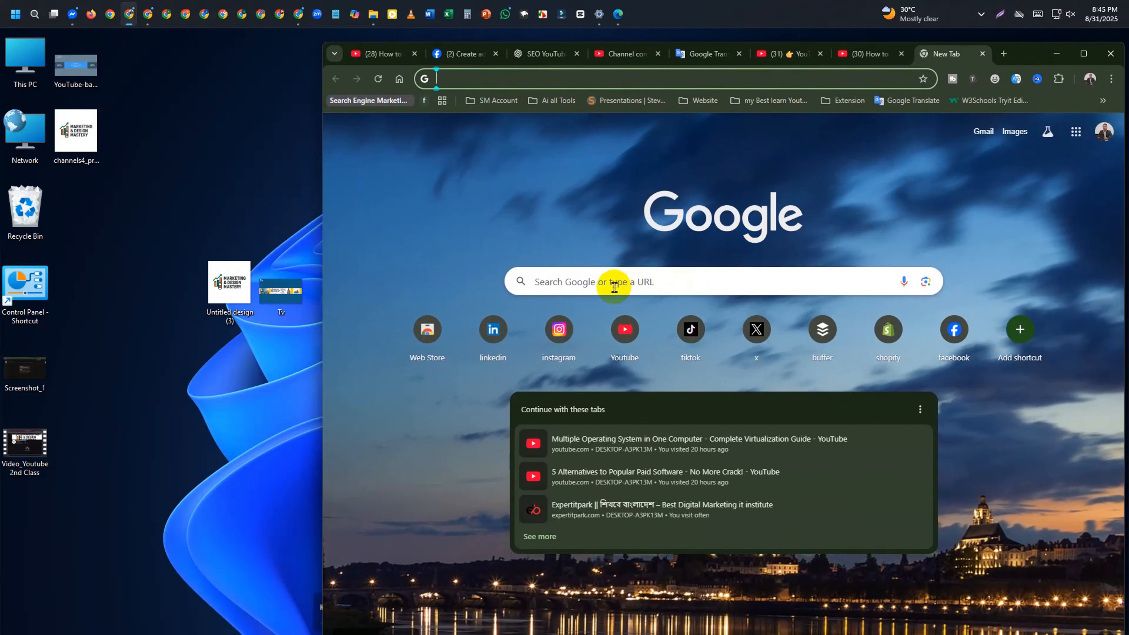
pyautogui.click(517, 78)
pyautogui.click(482, 115)
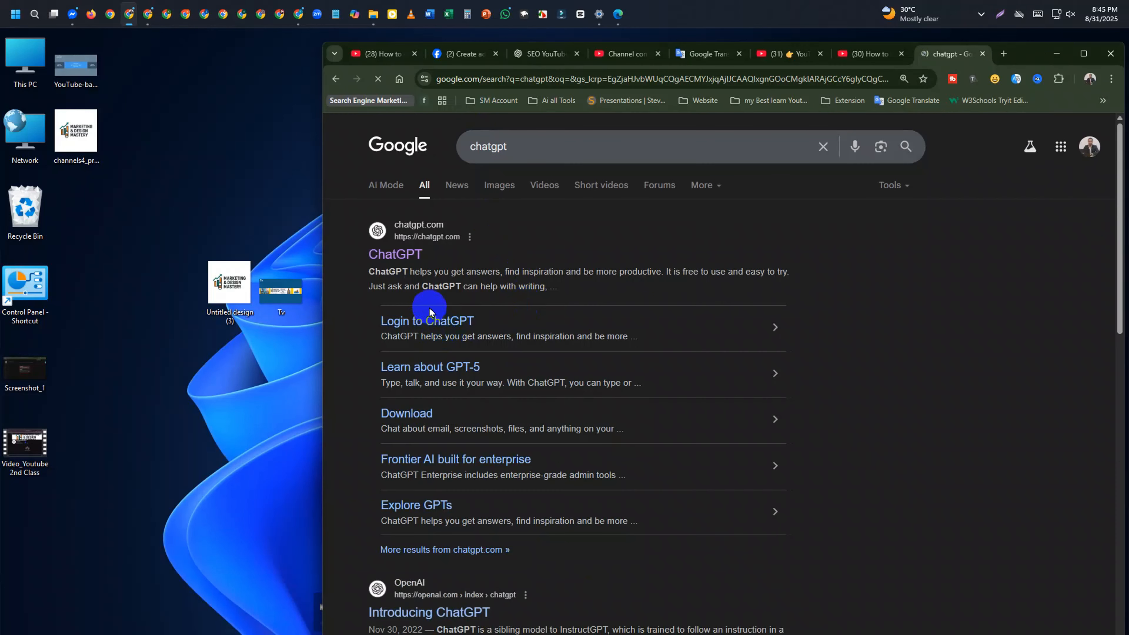
# Stack the Untitled design (3) and Tv files clear of the browser window and attach both images to a new ChatGPT message
pyautogui.moveTo(281, 291); pyautogui.dragTo(178, 367)
pyautogui.moveTo(229, 307); pyautogui.dragTo(183, 303)
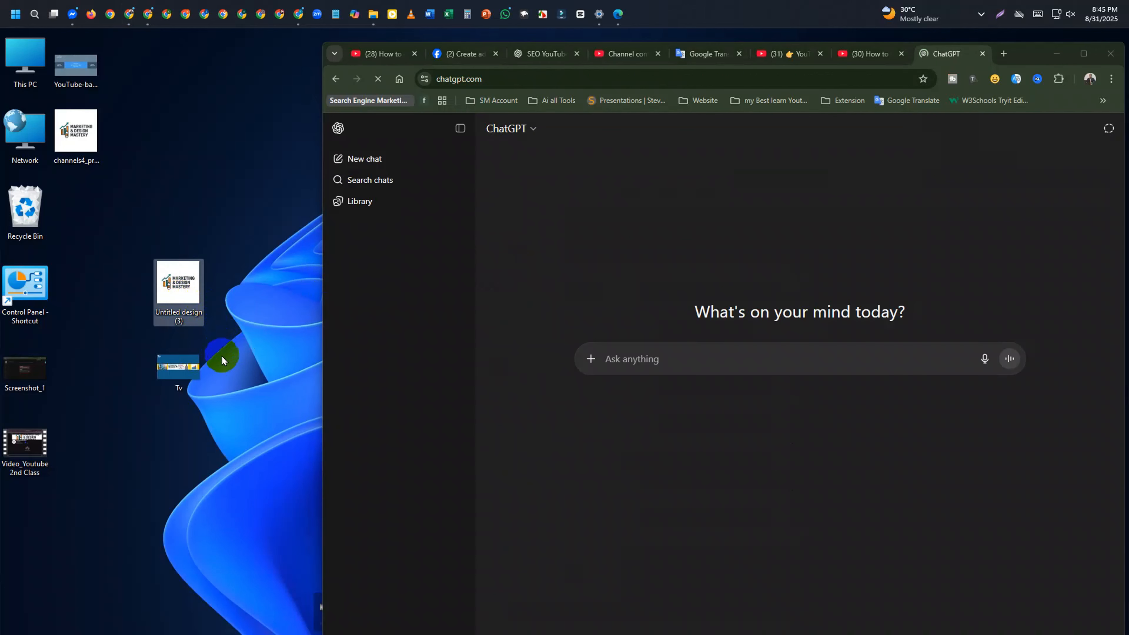
pyautogui.click(184, 377)
pyautogui.moveTo(184, 377); pyautogui.dragTo(187, 376)
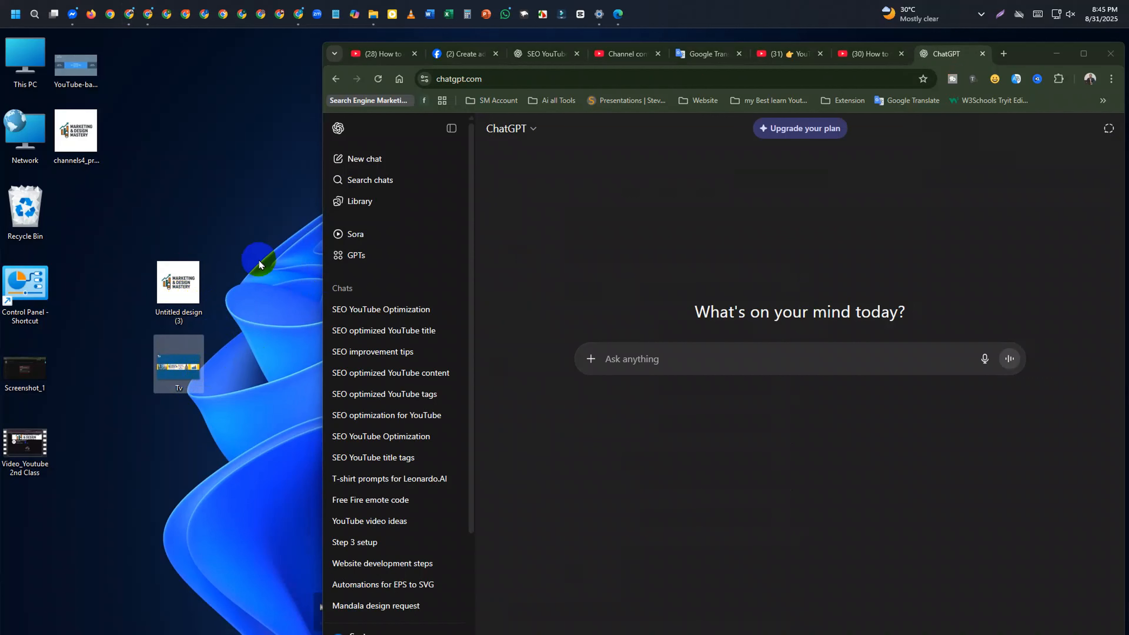
pyautogui.moveTo(232, 250); pyautogui.dragTo(135, 405)
pyautogui.moveTo(174, 371); pyautogui.dragTo(732, 420)
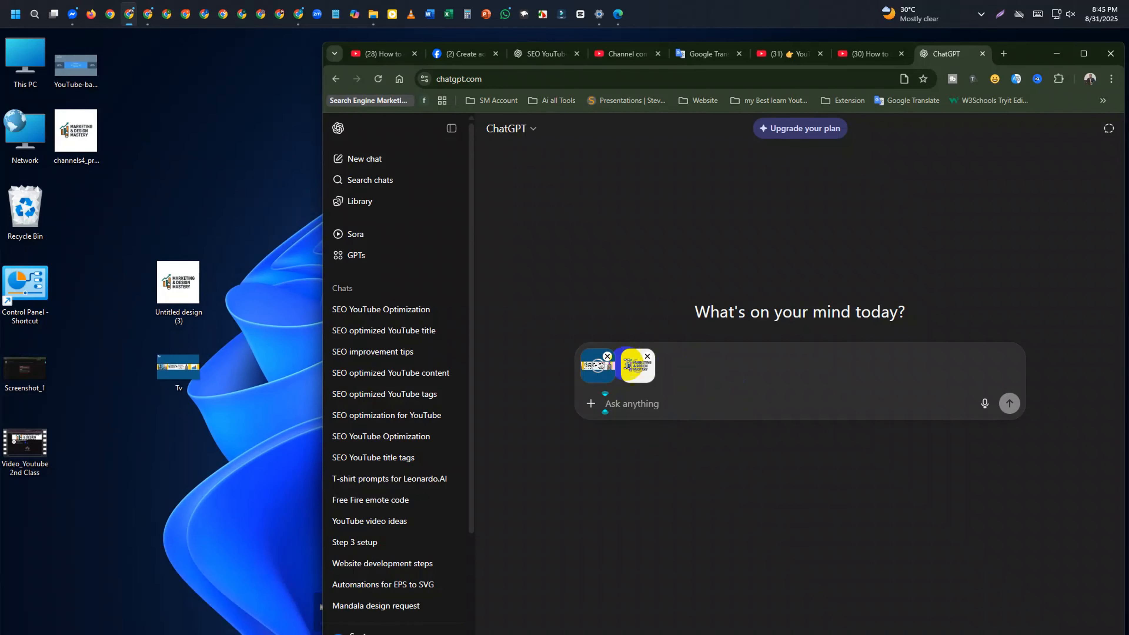
# Copy the SEO prompt from the earlier SEO YouTube Optimization chat and paste it into the new ChatGPT message holding the two images
pyautogui.press('super+Up')
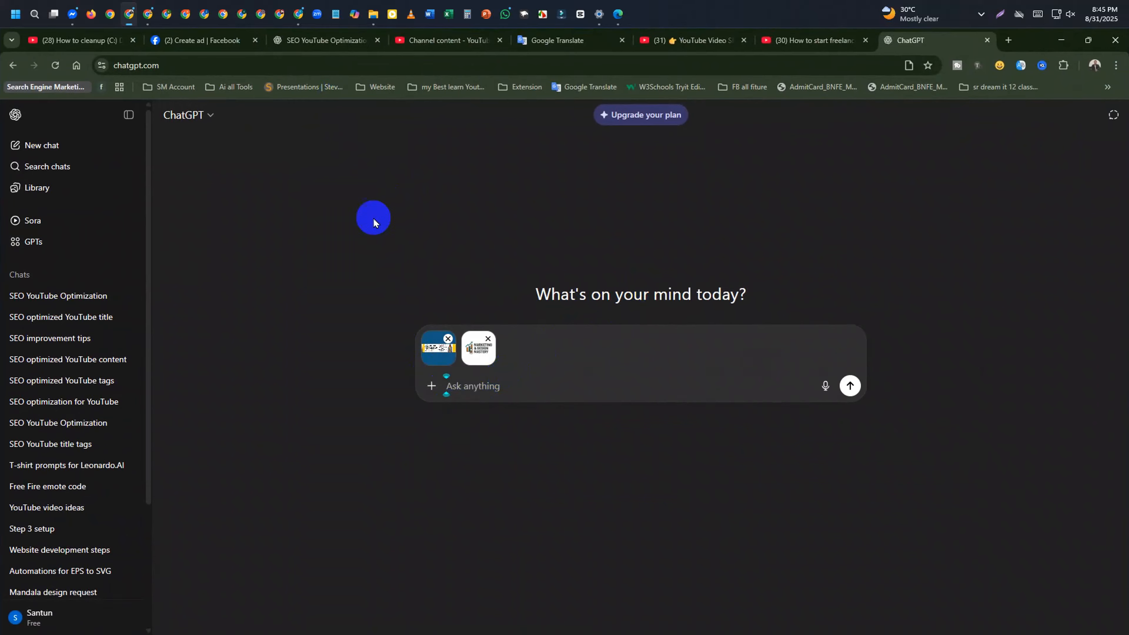
pyautogui.click(326, 41)
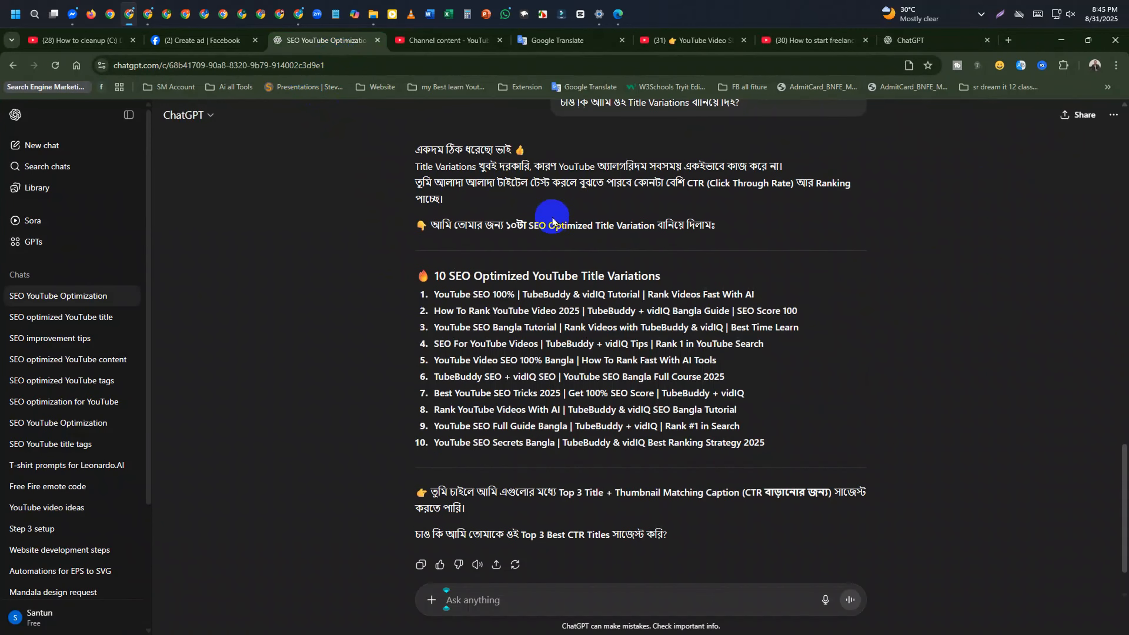
pyautogui.scroll(10, 667, 277)
pyautogui.scroll(15, 666, 278)
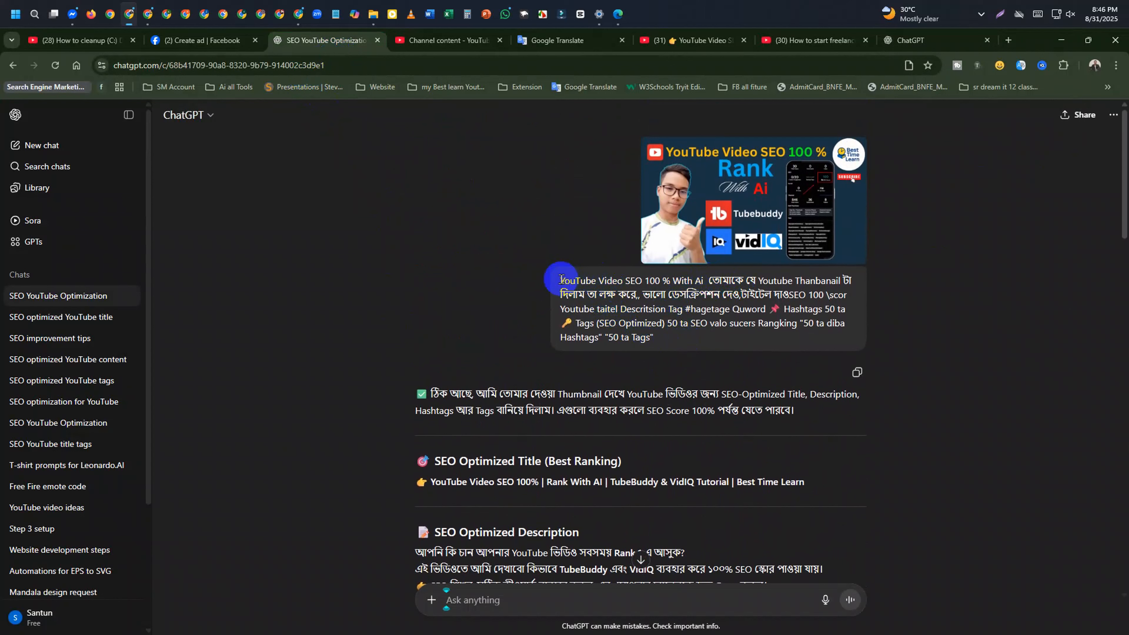
pyautogui.moveTo(561, 280); pyautogui.dragTo(654, 346)
pyautogui.hotkey('ctrl', 'c')
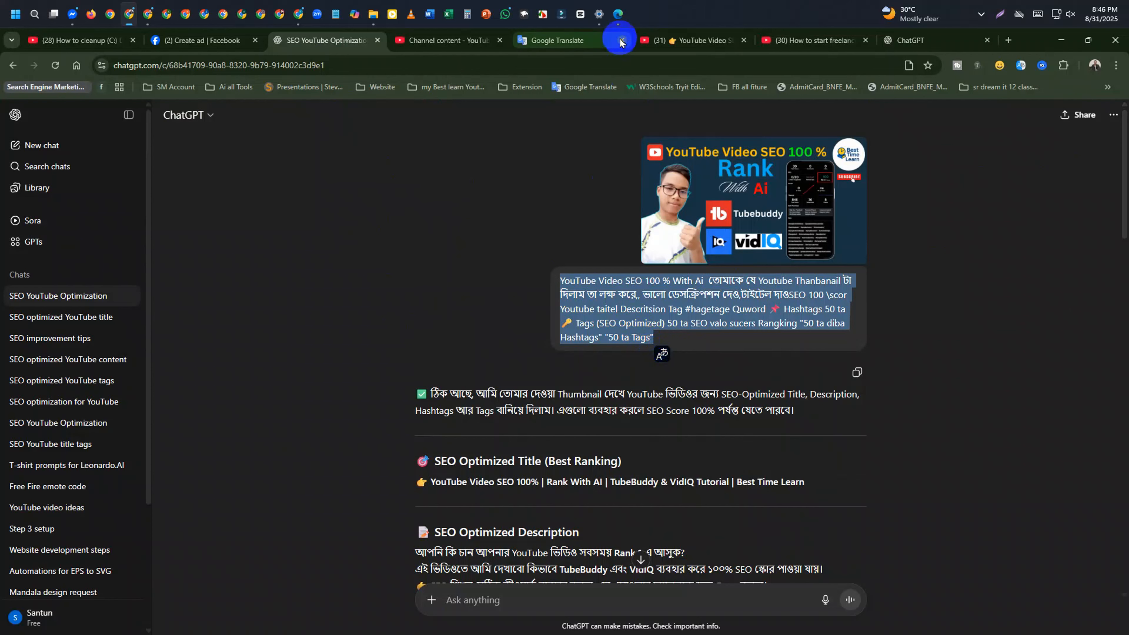
pyautogui.click(937, 39)
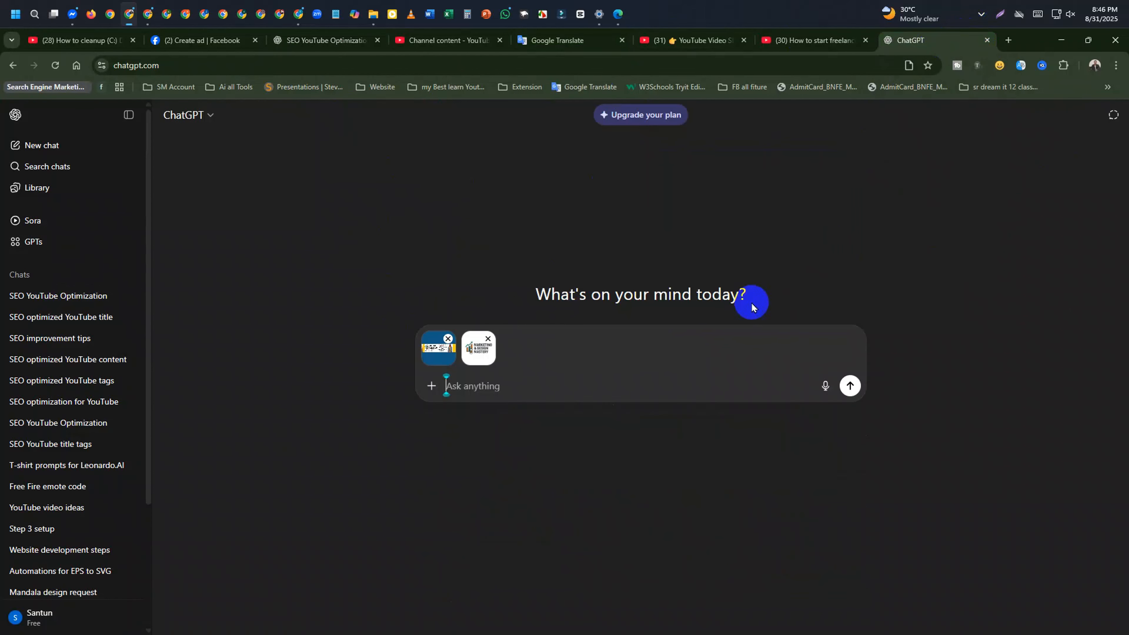
pyautogui.click(496, 387)
pyautogui.hotkey('ctrl', 'v')
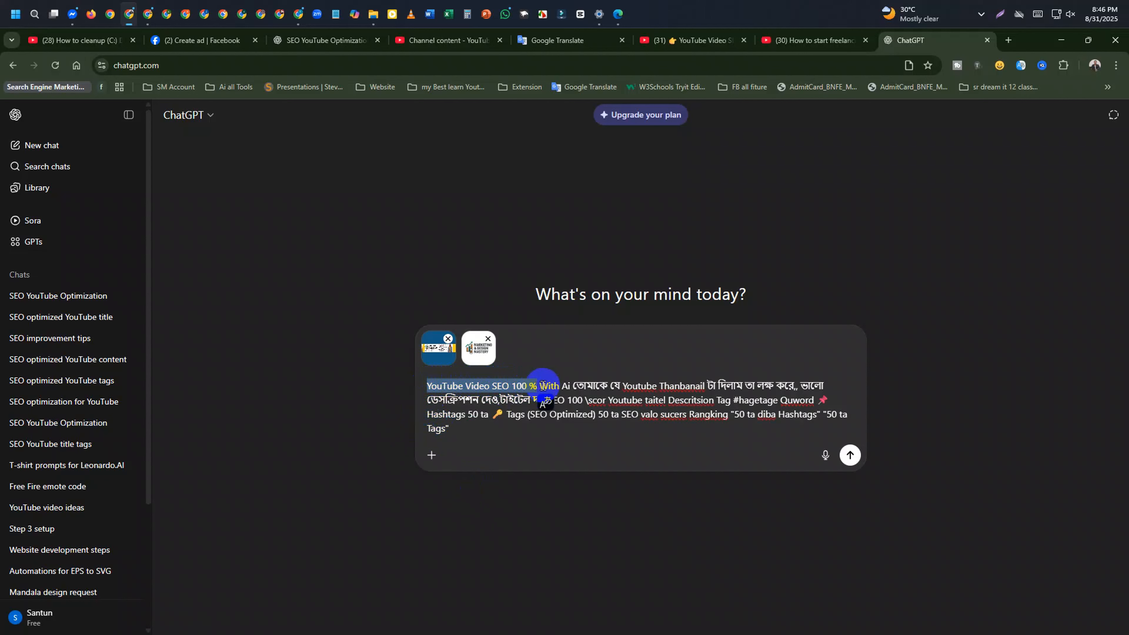
# Remove "With Ai" from the pasted prompt and replace "Thanbanail" with "Cover"
pyautogui.click(539, 385)
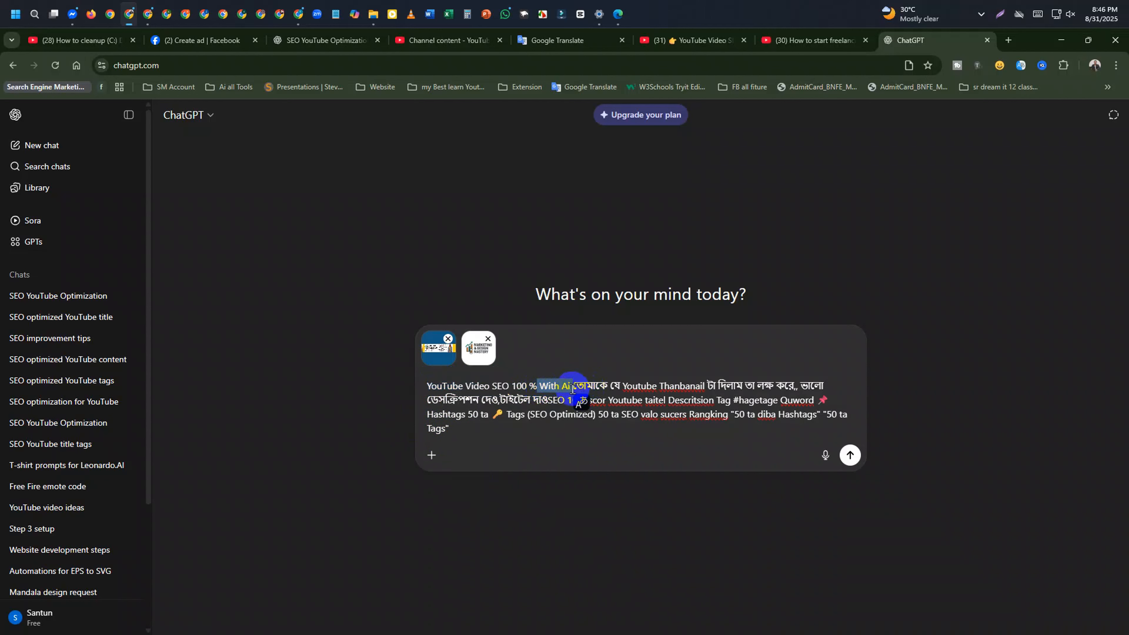
pyautogui.press('BackSpace')
pyautogui.press('BackSpace')
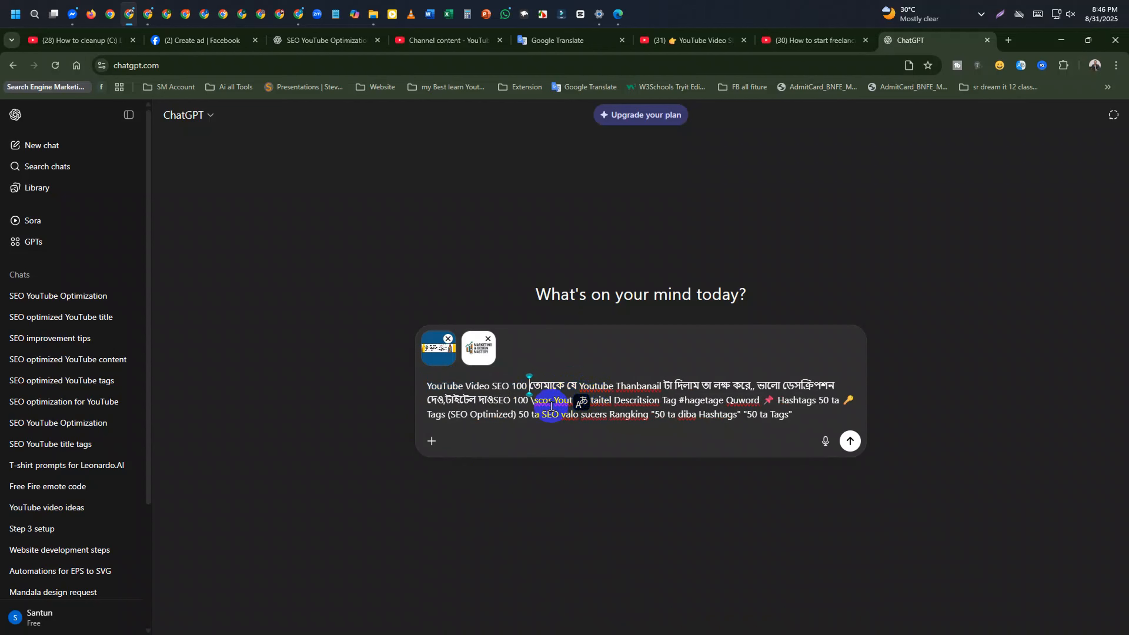
pyautogui.write('%')
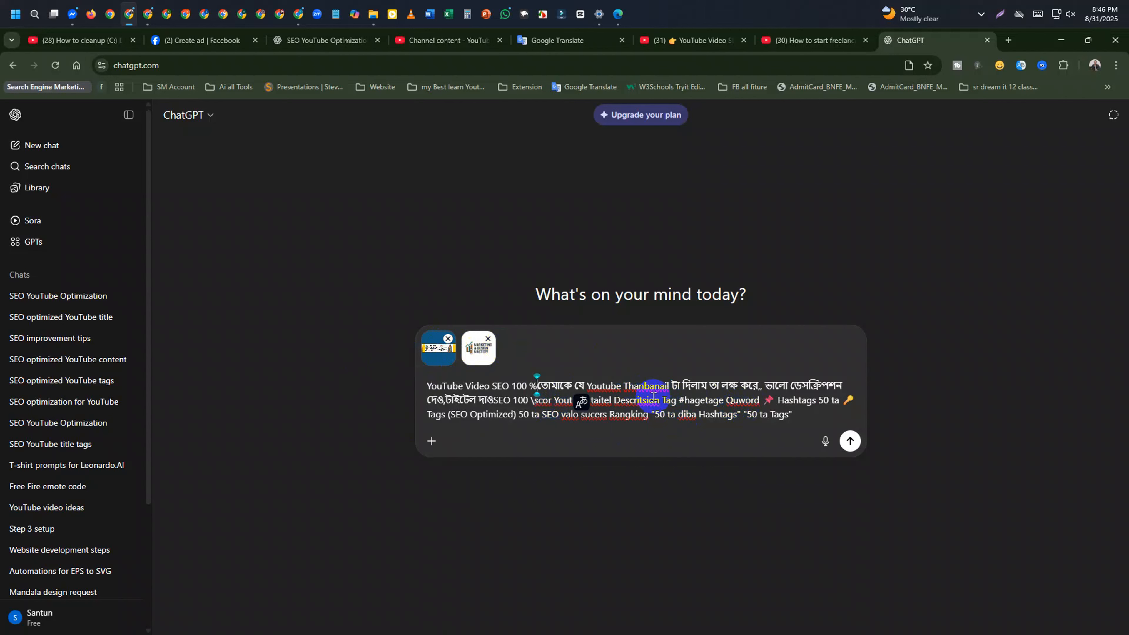
pyautogui.moveTo(626, 387); pyautogui.dragTo(667, 386)
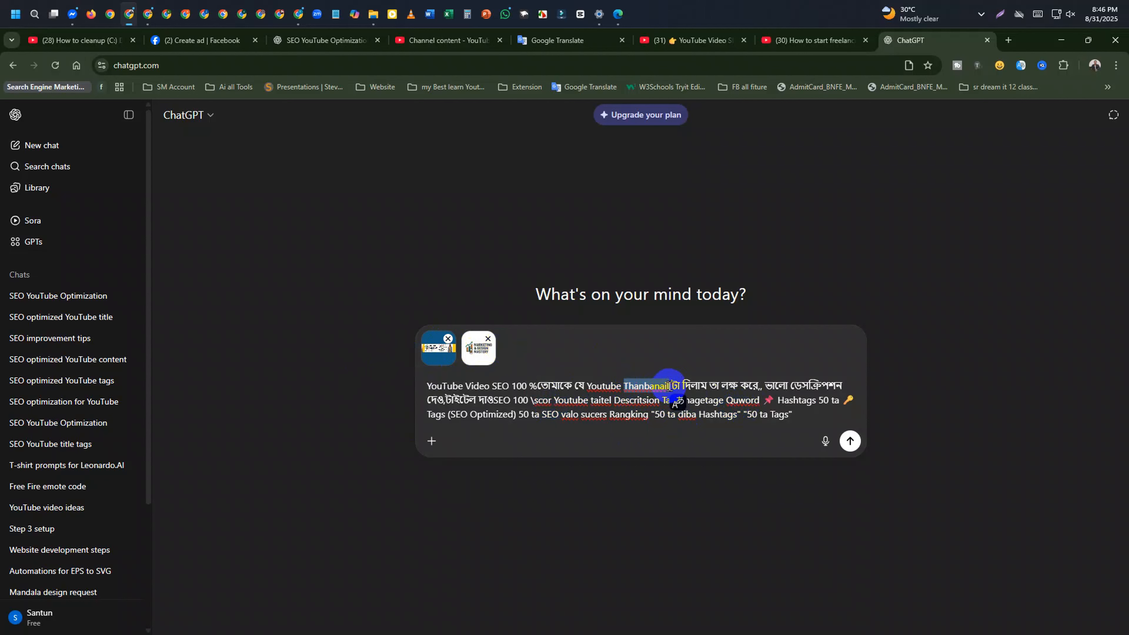
pyautogui.press('BackSpace')
pyautogui.write('C')
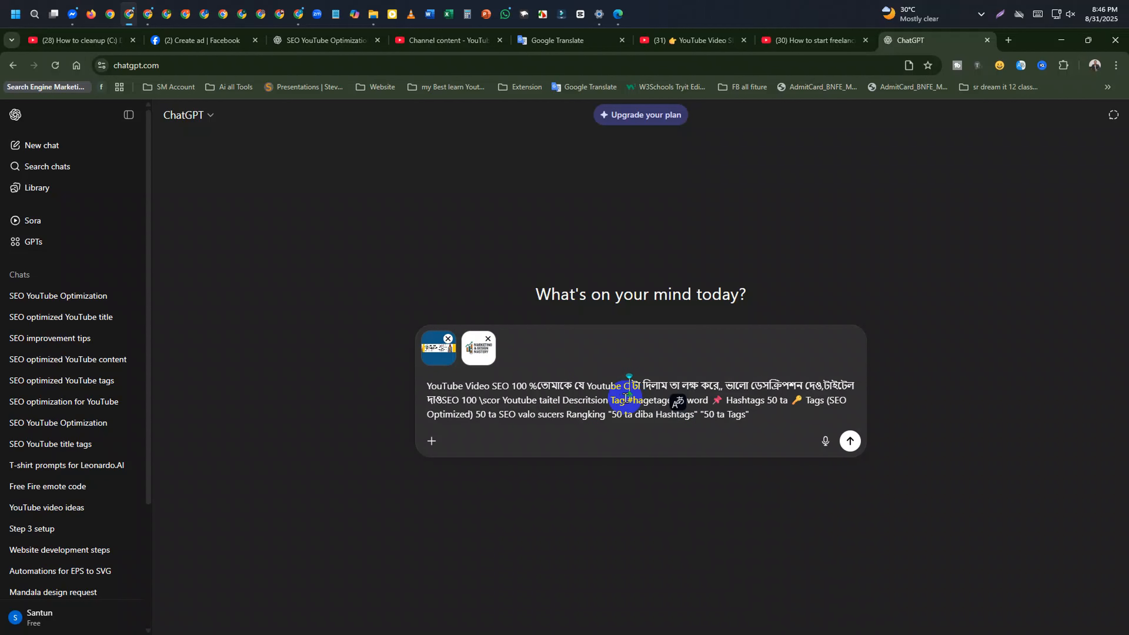
pyautogui.write('over')
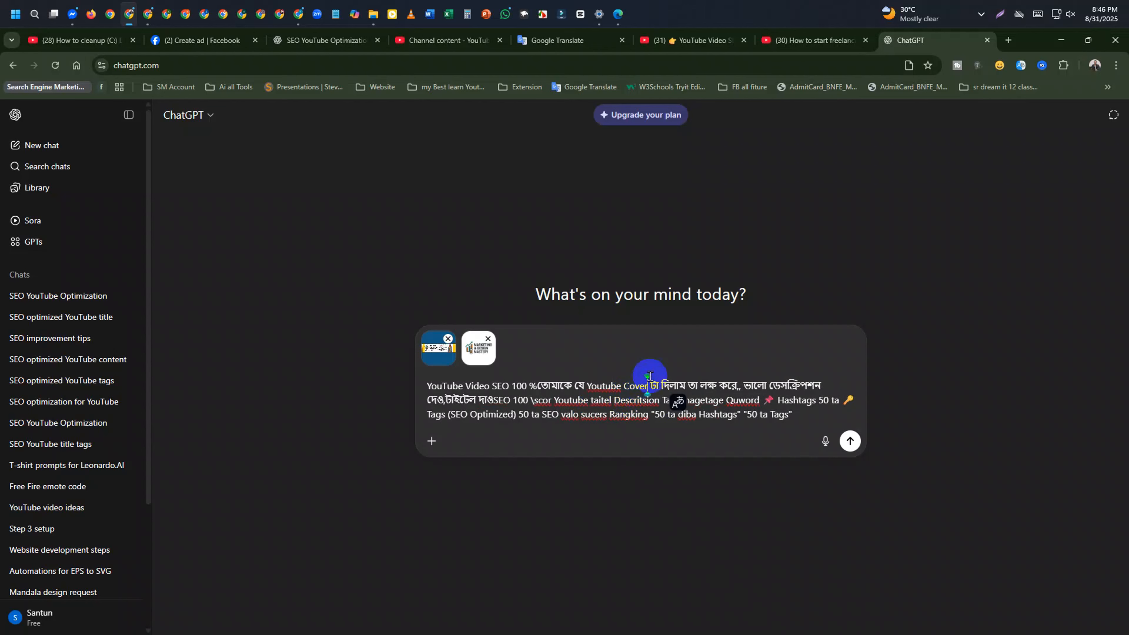
# Send the prompt with both images and go to the SEO title section of ChatGPT's reply
pyautogui.click(661, 401)
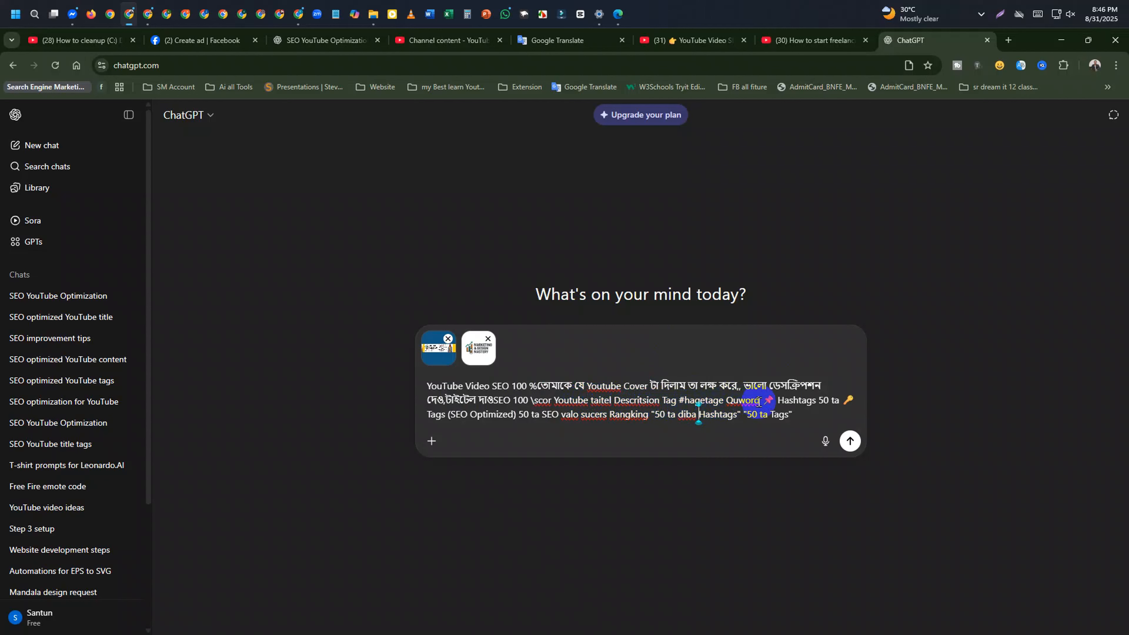
pyautogui.click(852, 440)
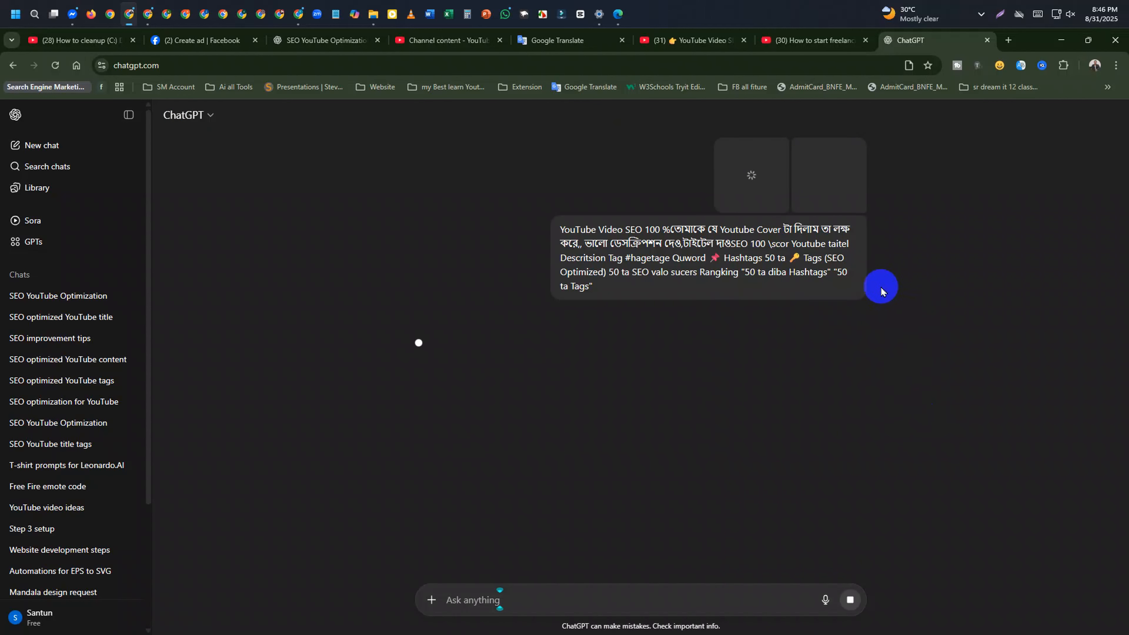
pyautogui.click(833, 205)
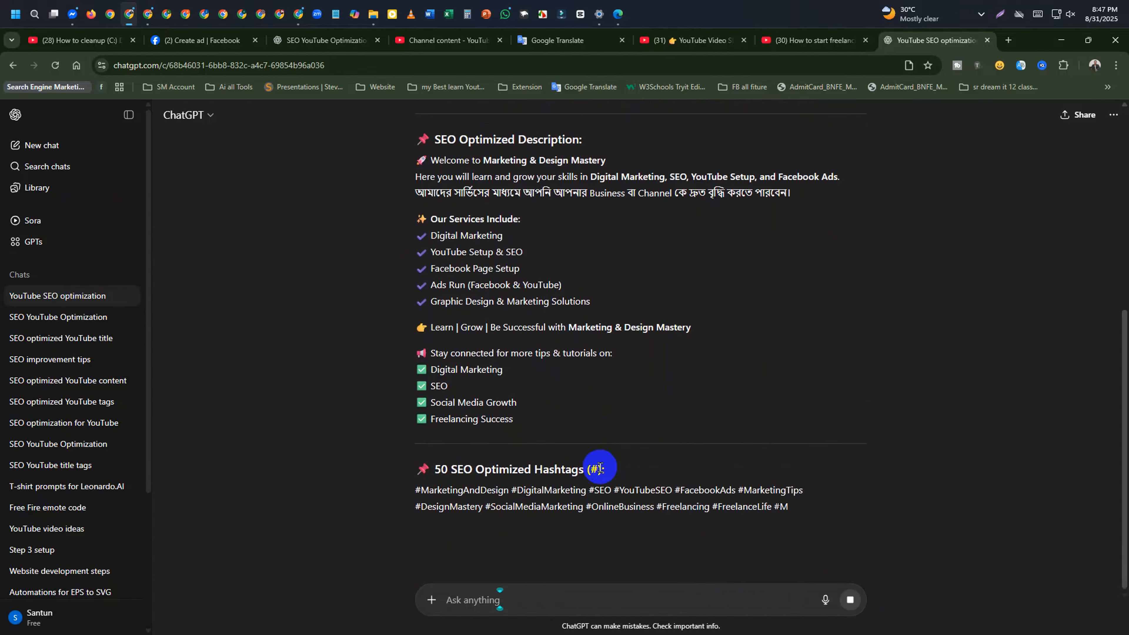
pyautogui.scroll(5, 649, 462)
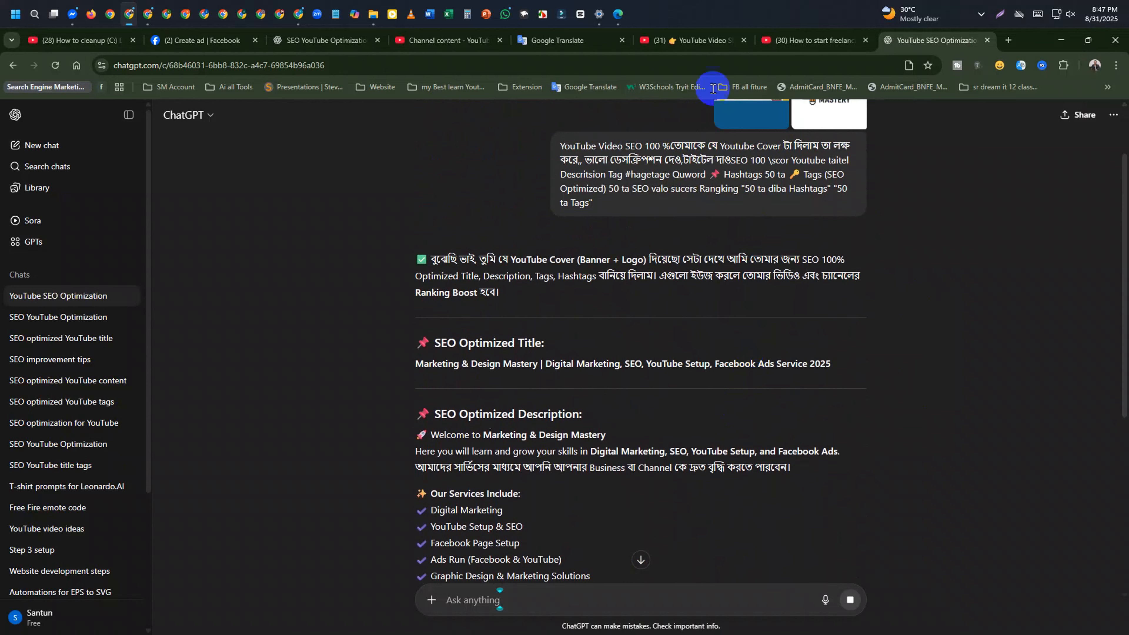
# Close the Facebook ad, old SEO chat, Channel content, Google Translate, YouTube Video SEO and freelancing video tabs
pyautogui.click(325, 44)
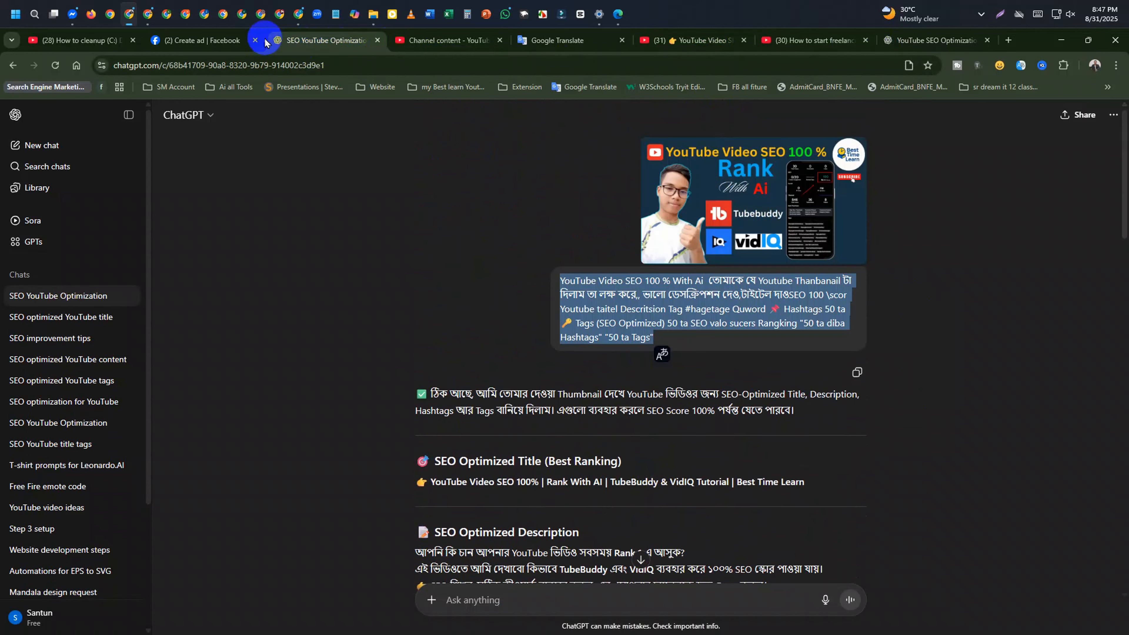
pyautogui.click(257, 41)
pyautogui.click(257, 40)
pyautogui.click(257, 41)
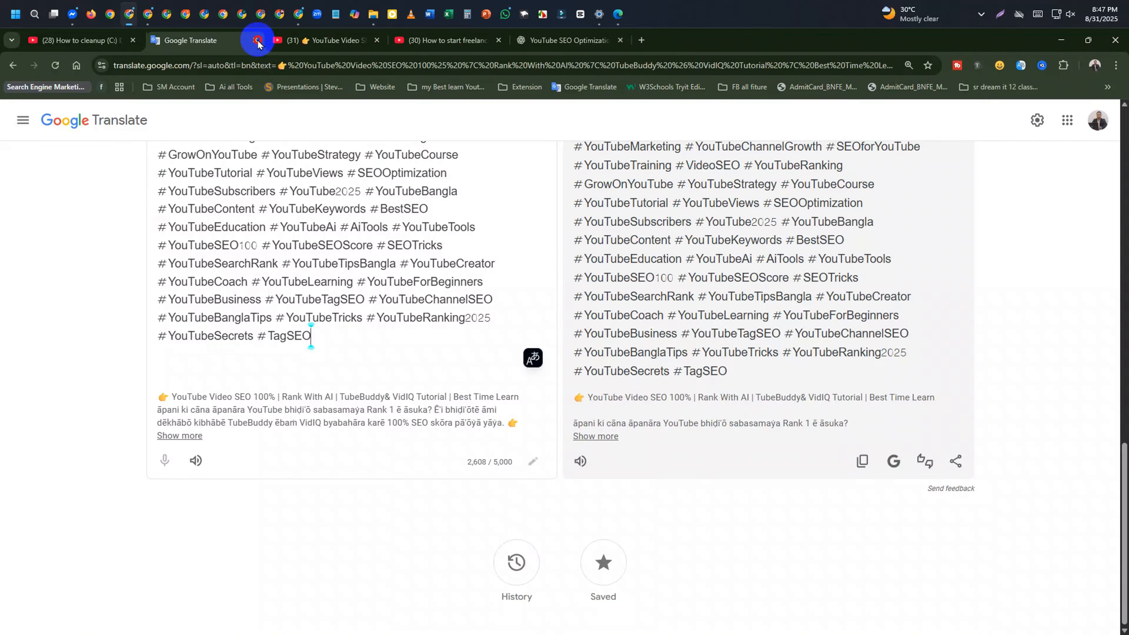
pyautogui.click(256, 41)
pyautogui.click(257, 41)
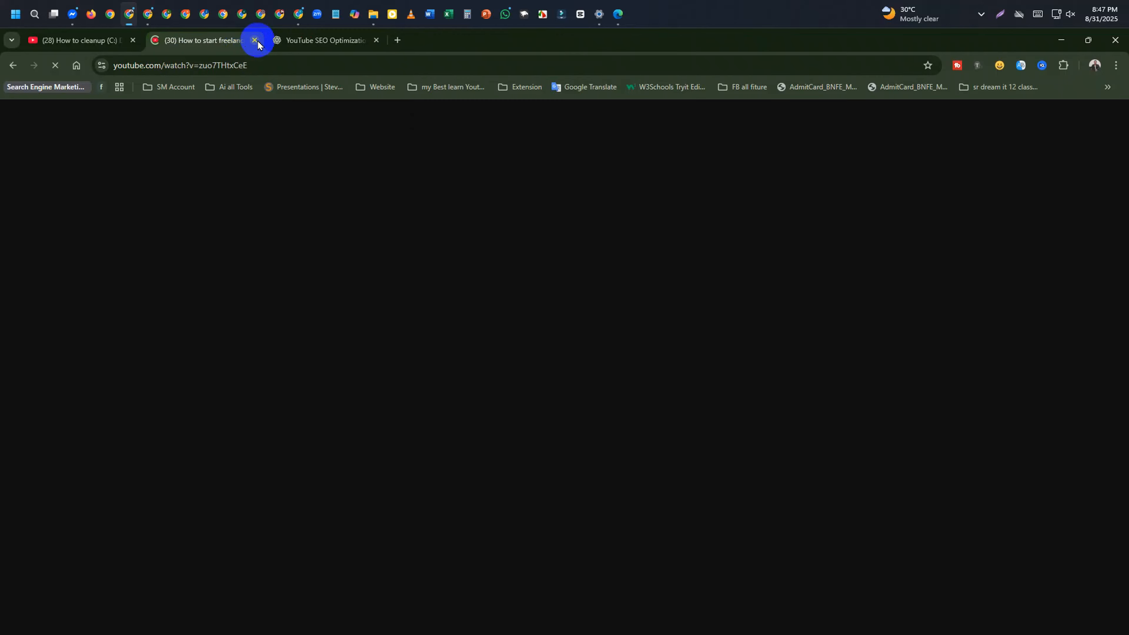
pyautogui.click(257, 40)
# Highlight the generated SEO title in the ChatGPT reply and open Google Translate in a new tab
pyautogui.click(275, 40)
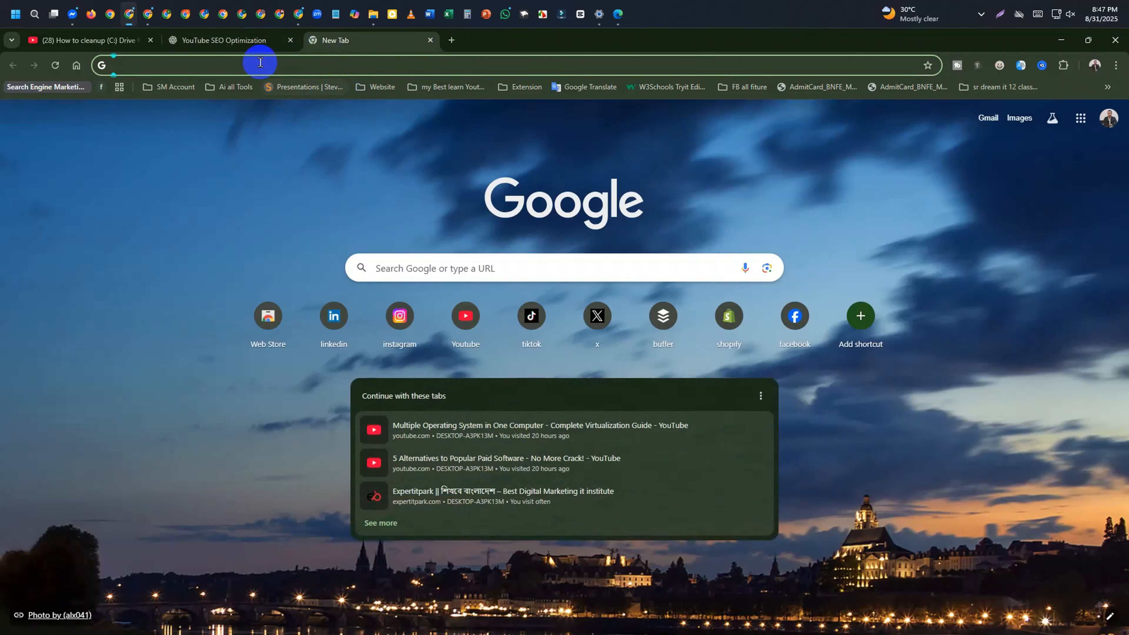
pyautogui.click(262, 41)
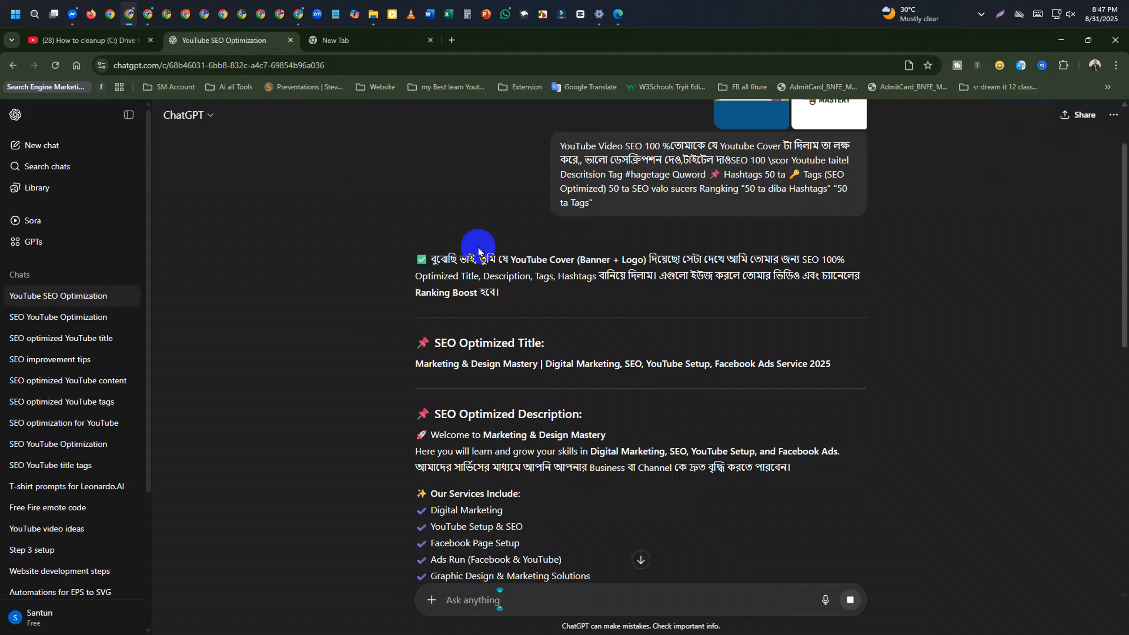
pyautogui.moveTo(838, 363); pyautogui.dragTo(411, 360)
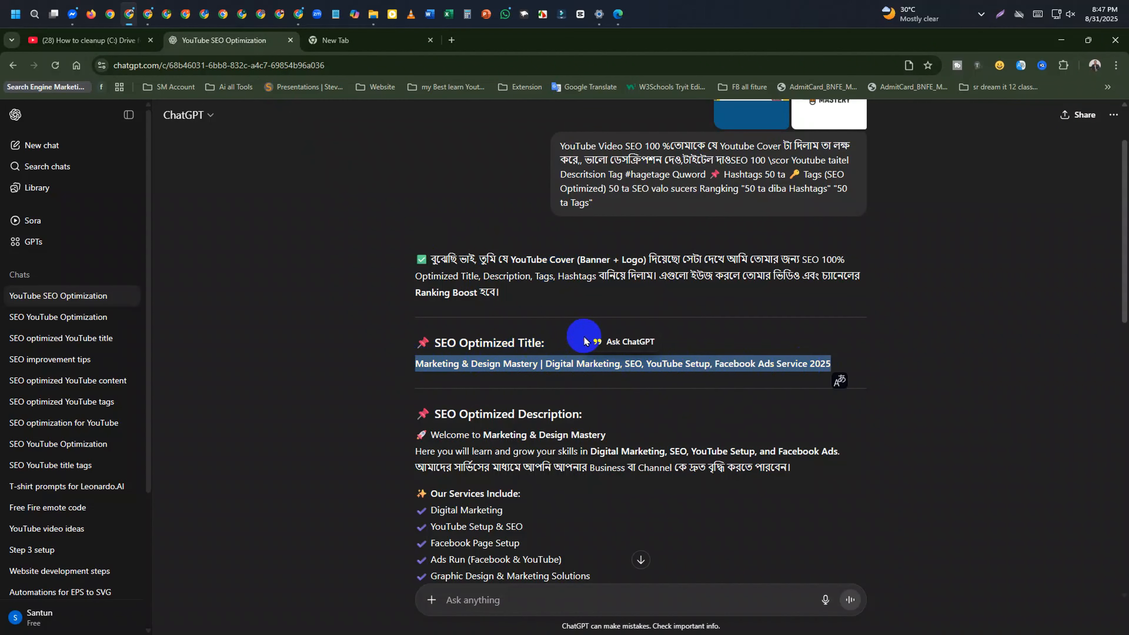
pyautogui.click(384, 41)
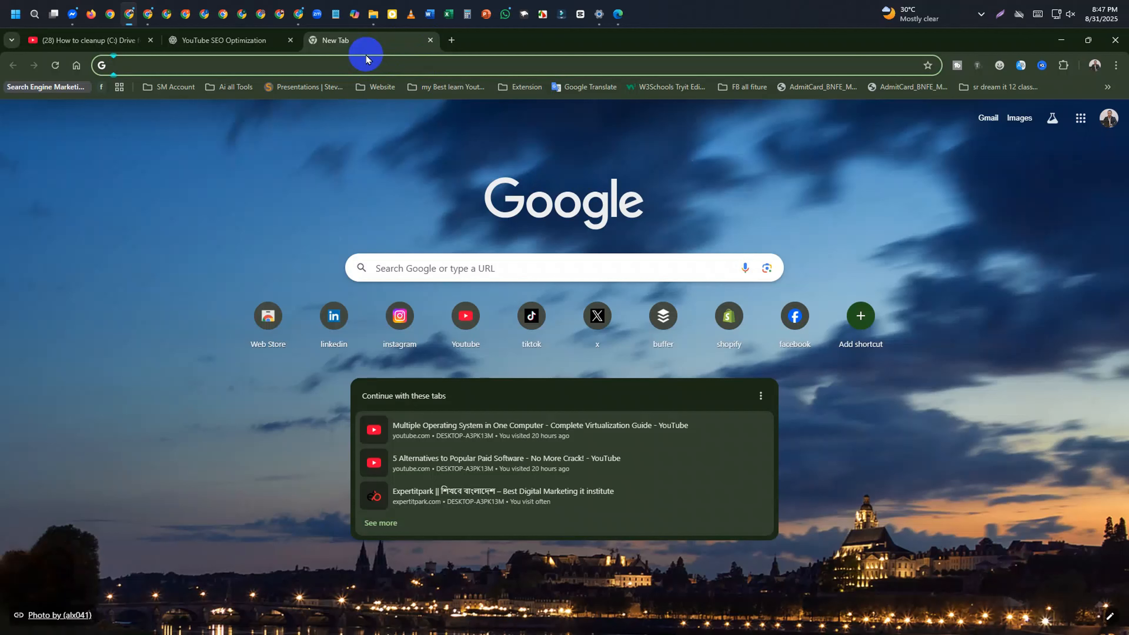
pyautogui.click(259, 41)
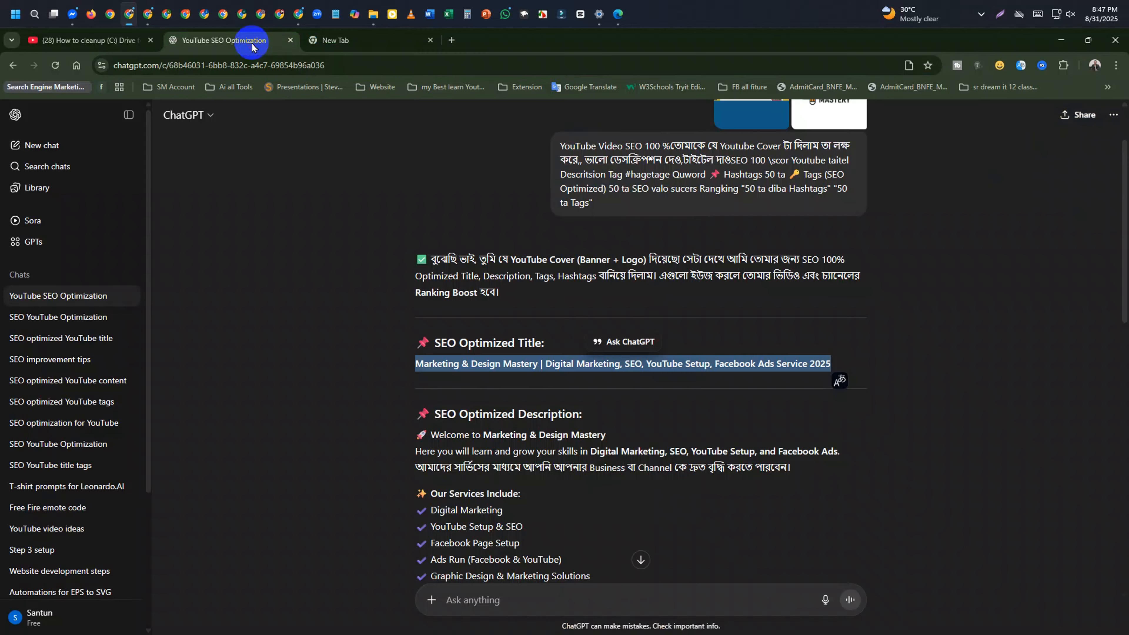
pyautogui.click(341, 42)
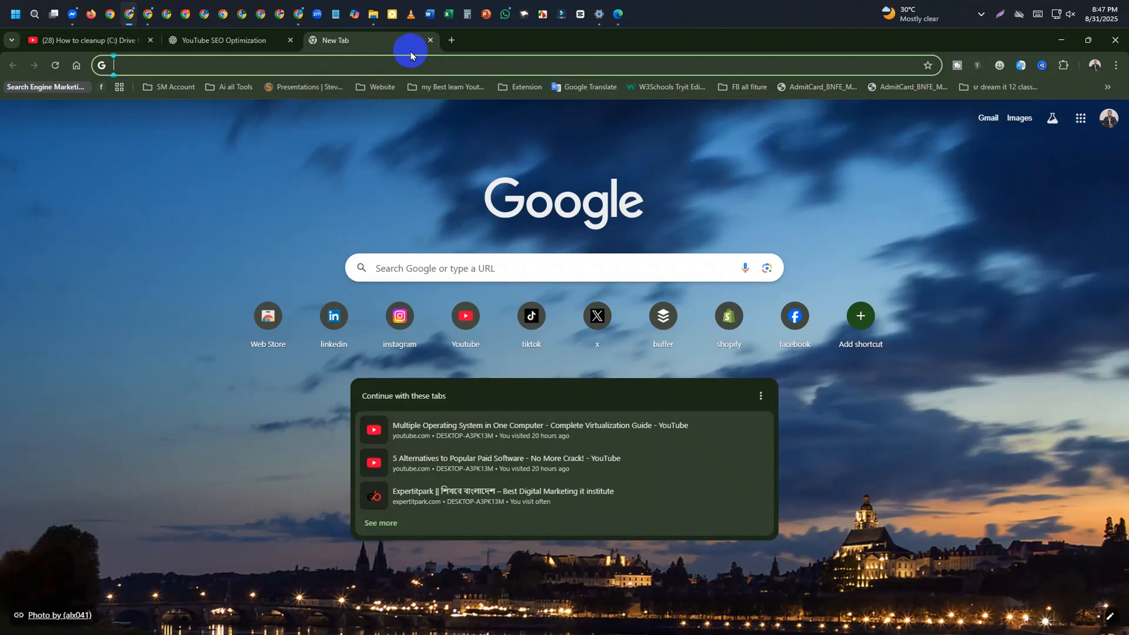
pyautogui.click(572, 91)
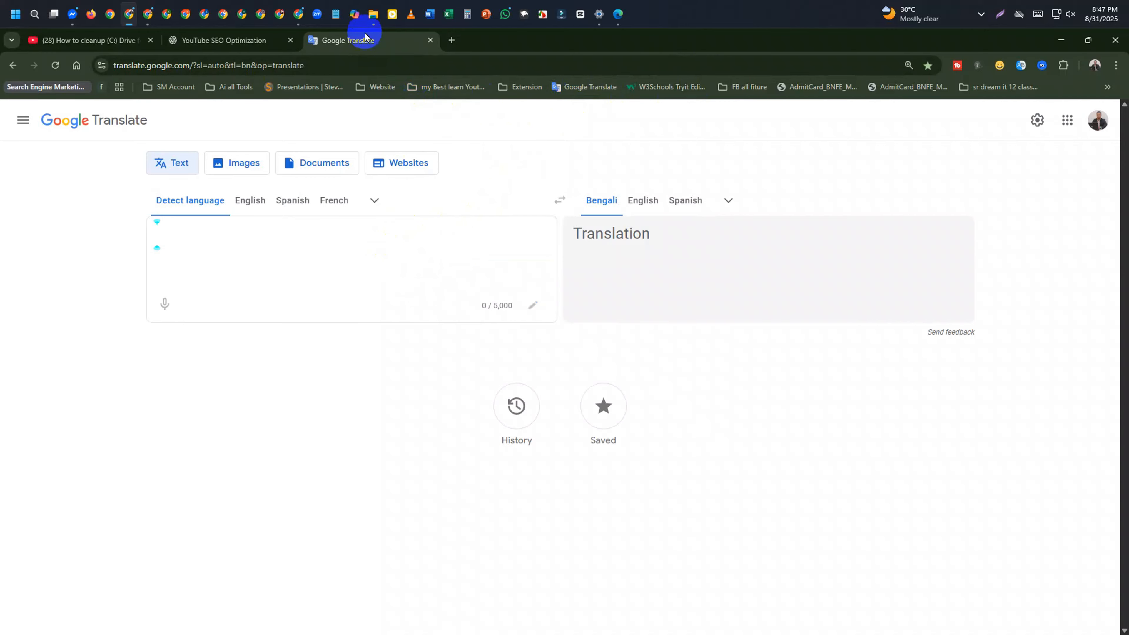
# Detach the Google Translate tab into its own window and tile it side by side with the ChatGPT window
pyautogui.moveTo(362, 45); pyautogui.dragTo(361, 222)
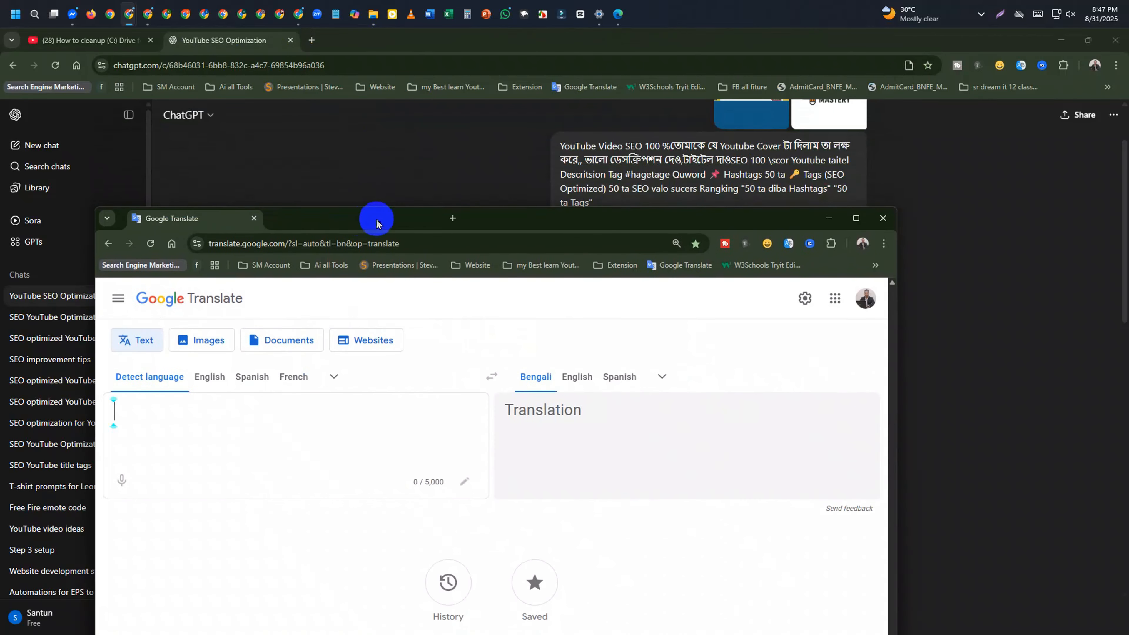
pyautogui.moveTo(859, 226)
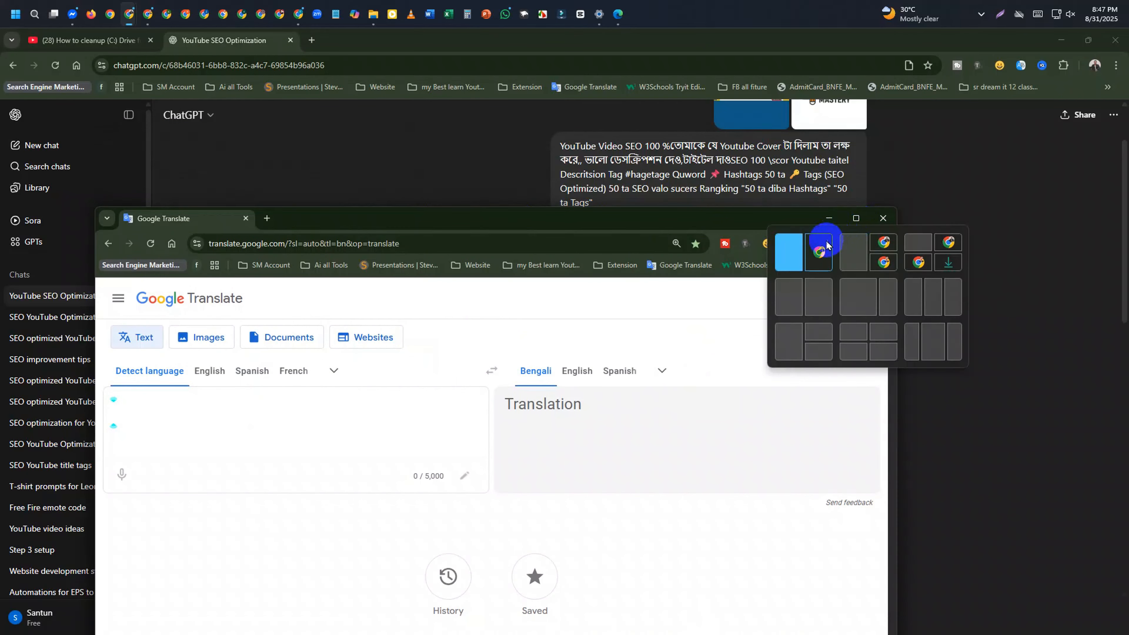
pyautogui.click(802, 266)
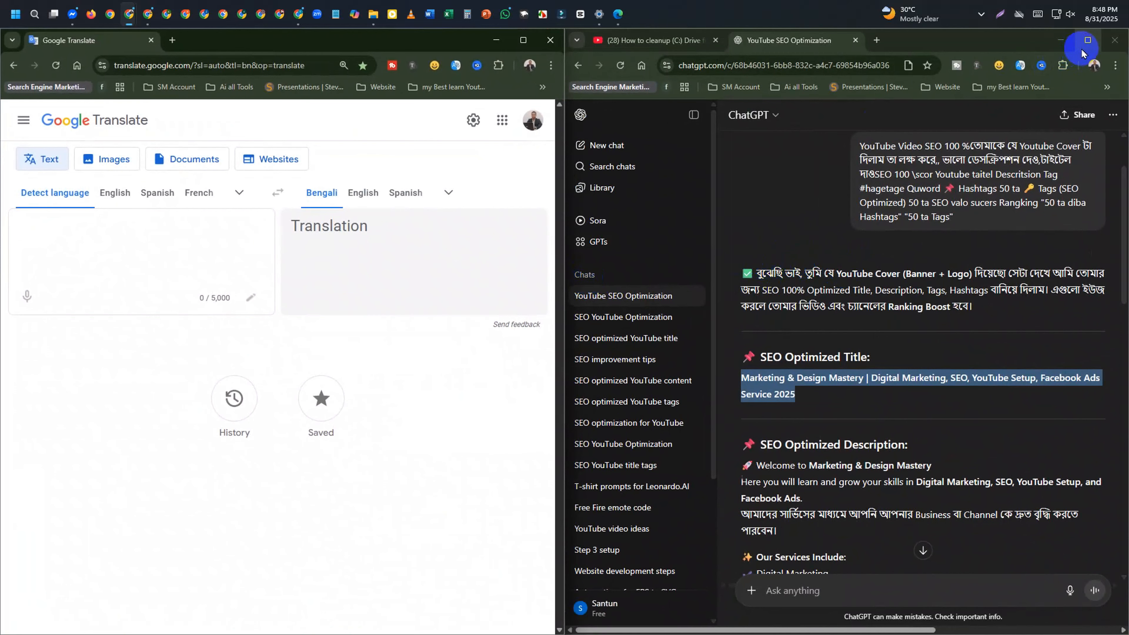
pyautogui.moveTo(1085, 42)
pyautogui.click(955, 75)
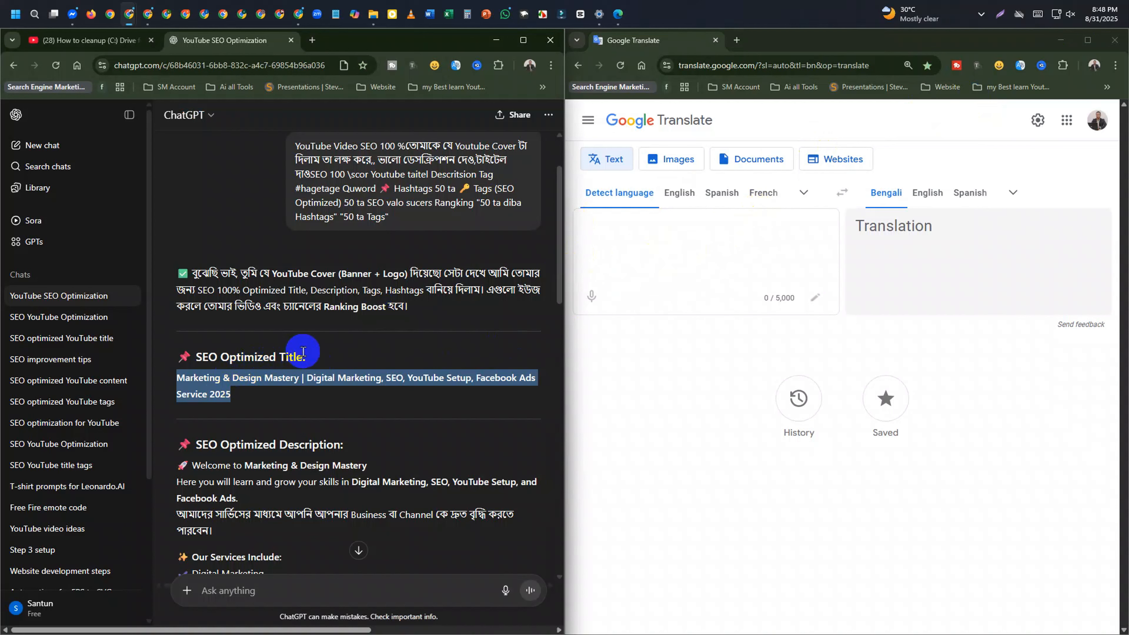
# Look through the generated title, description, hashtags and tags in the ChatGPT reply, highlighting the SEO title
pyautogui.moveTo(305, 358); pyautogui.dragTo(144, 340)
pyautogui.moveTo(316, 349); pyautogui.dragTo(182, 266)
pyautogui.scroll(-15, 293, 301)
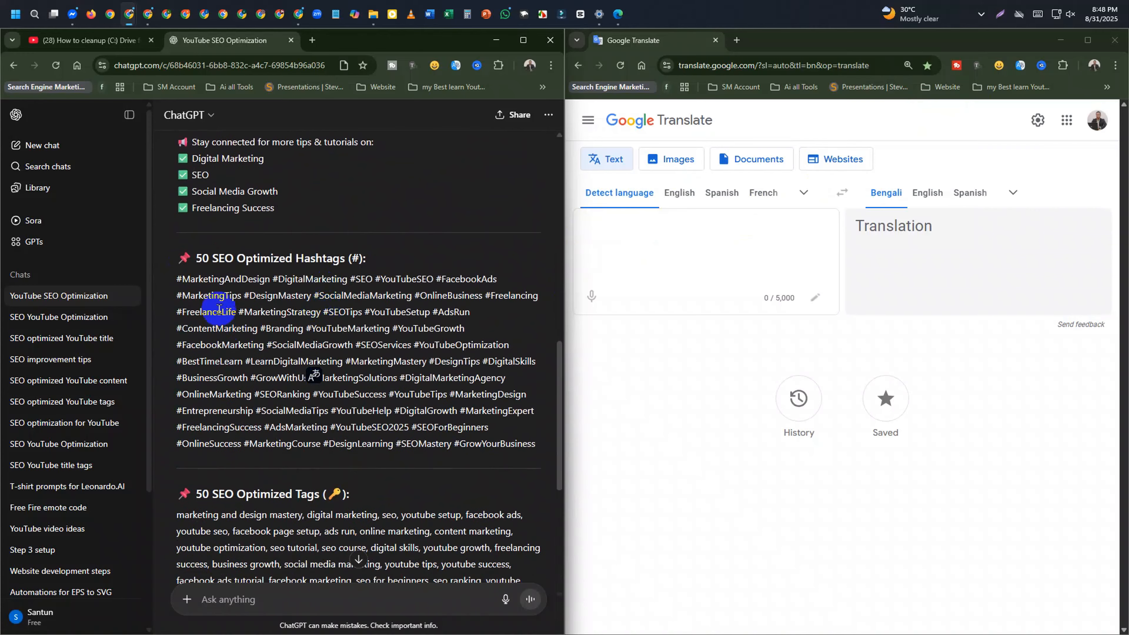
pyautogui.scroll(10, 377, 231)
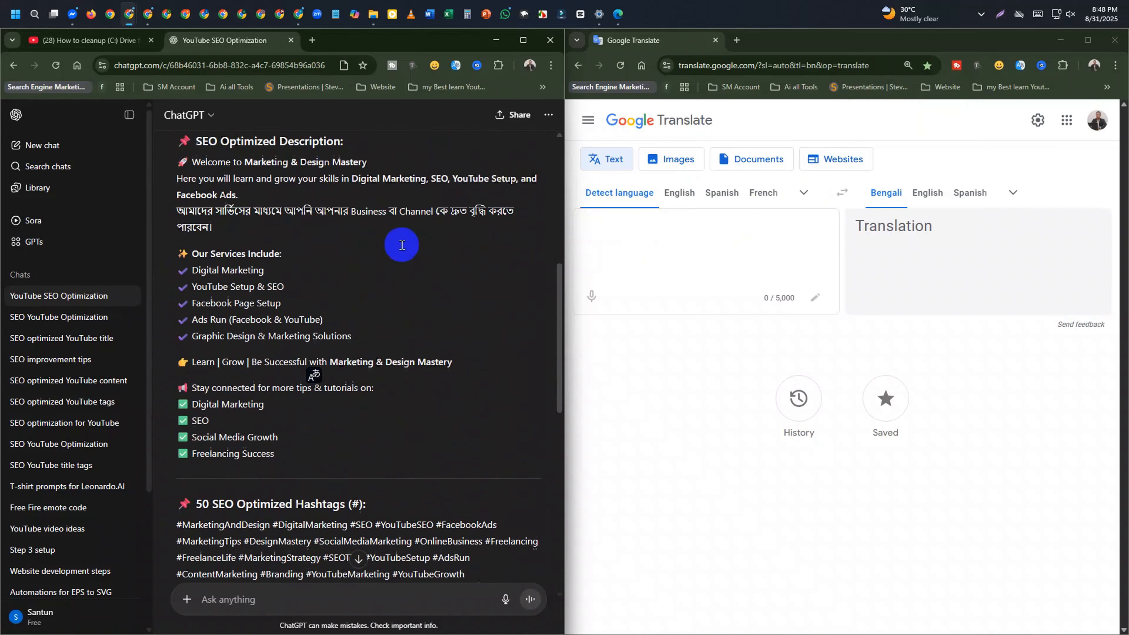
pyautogui.click(588, 222)
pyautogui.scroll(6, 311, 320)
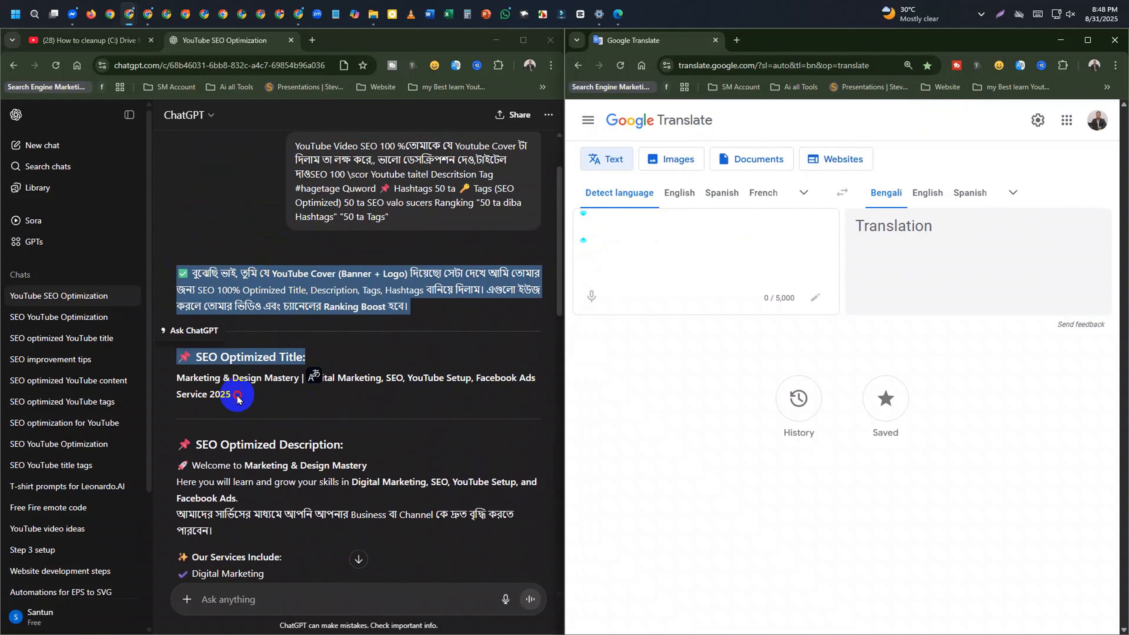
pyautogui.moveTo(239, 393); pyautogui.dragTo(167, 386)
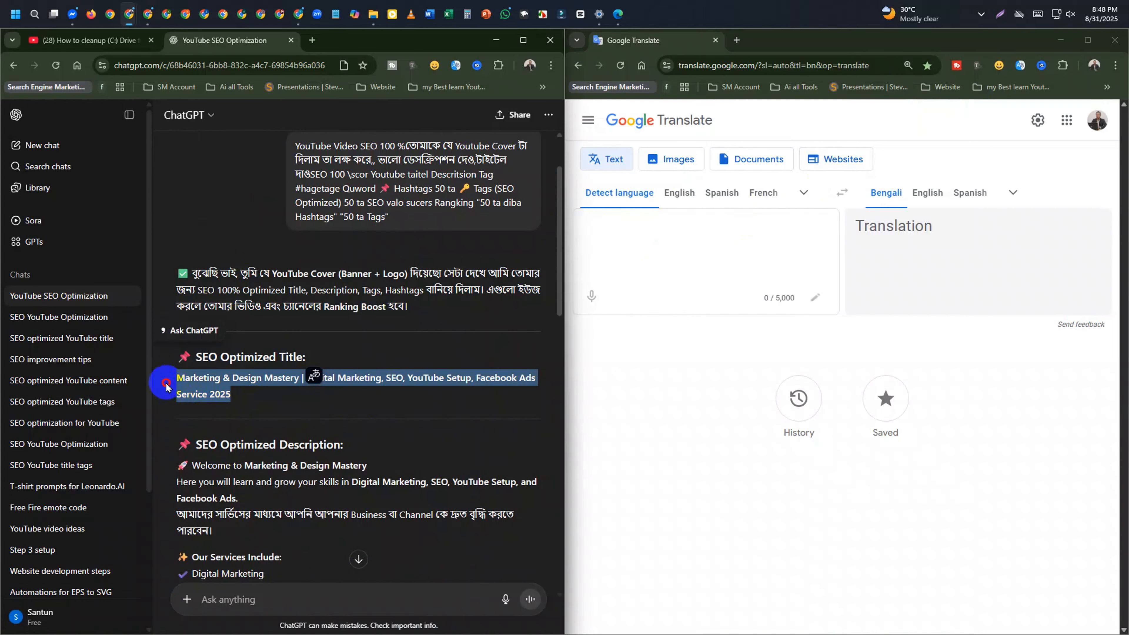
pyautogui.click(280, 418)
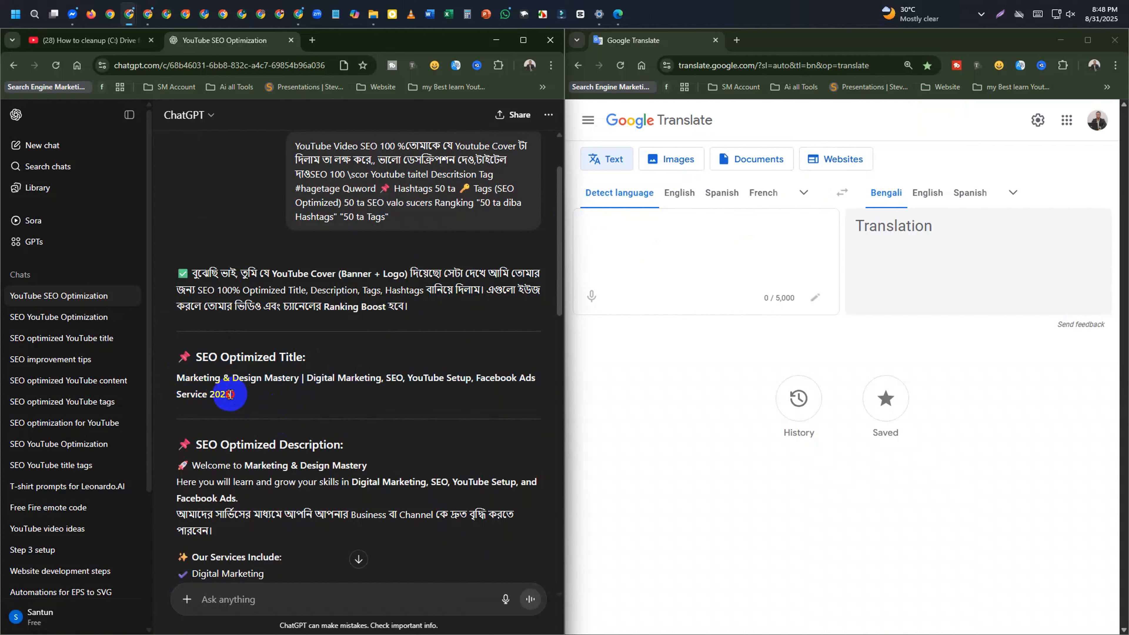
pyautogui.moveTo(225, 394)
pyautogui.mouseDown()
pyautogui.moveTo(249, 398)
pyautogui.moveTo(204, 397)
pyautogui.moveTo(163, 373)
pyautogui.moveTo(275, 401)
pyautogui.moveTo(228, 394)
pyautogui.mouseUp()
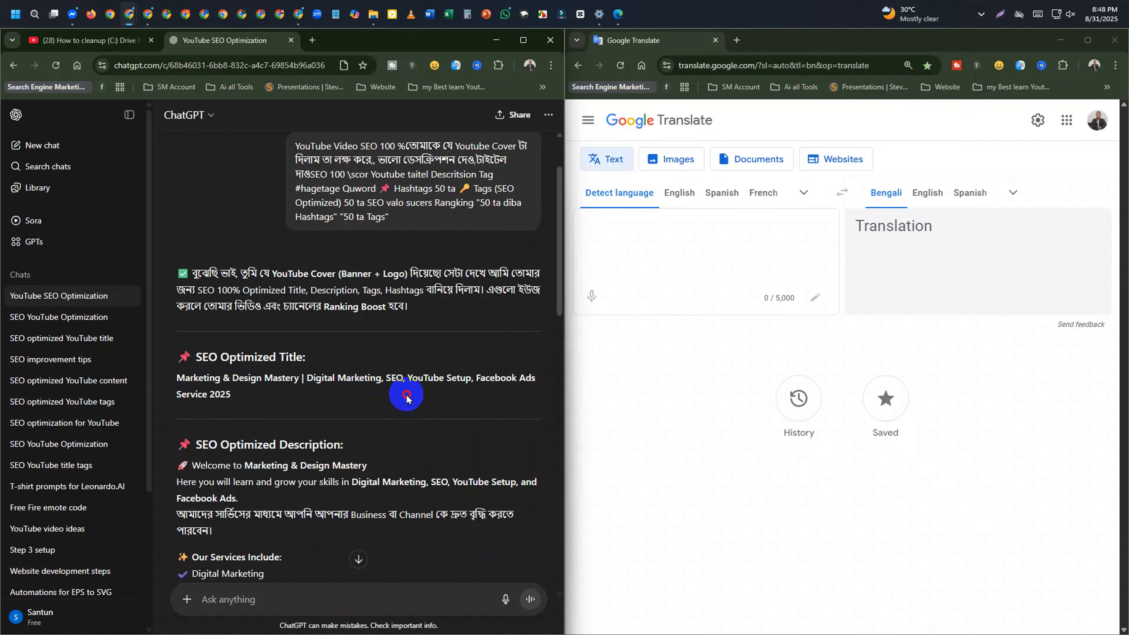
pyautogui.moveTo(393, 397); pyautogui.dragTo(170, 381)
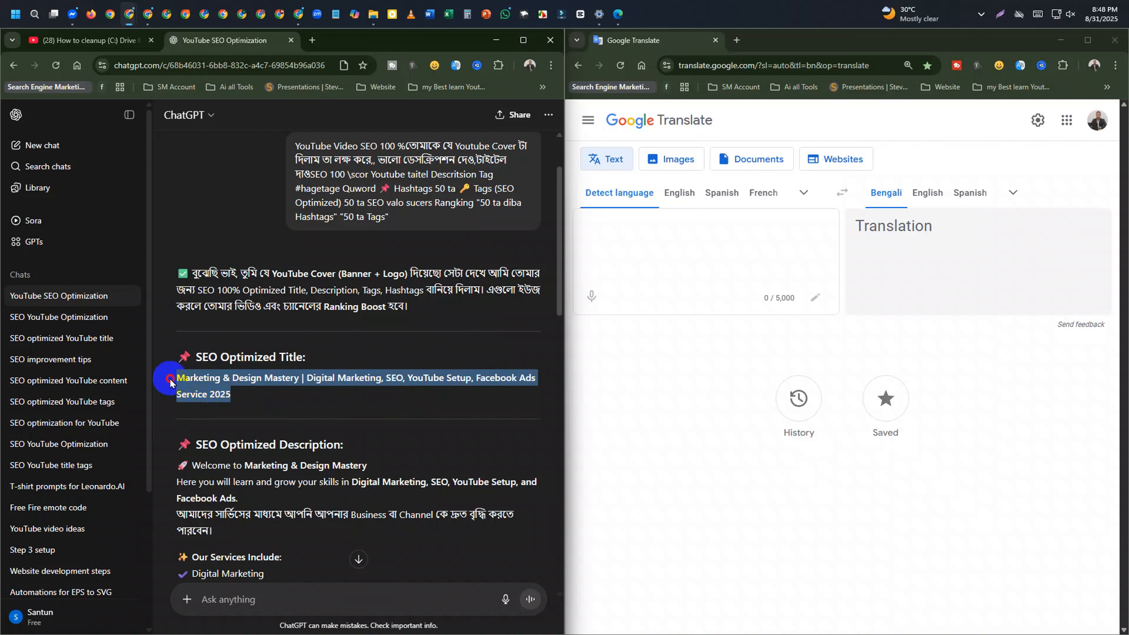
pyautogui.rightClick(192, 378)
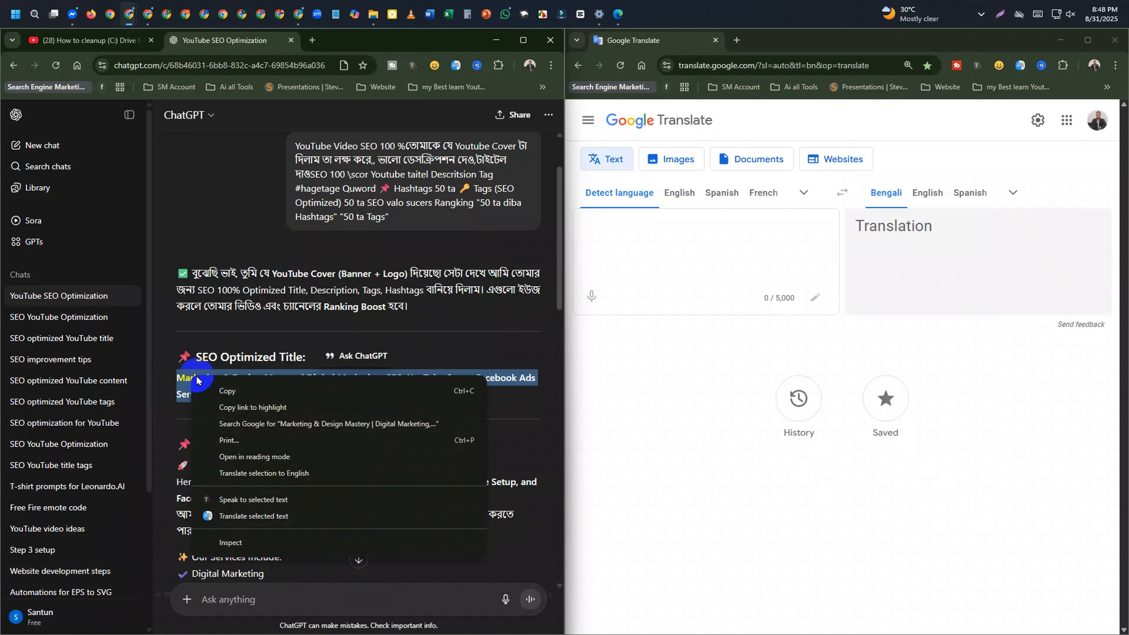
pyautogui.click(176, 376)
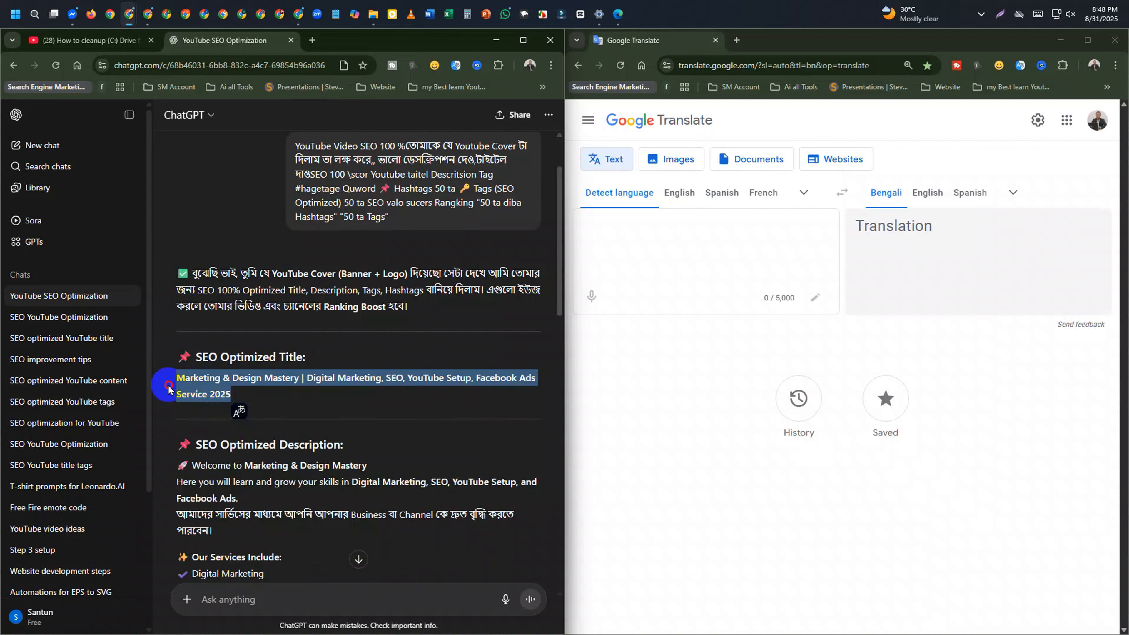
pyautogui.click(295, 401)
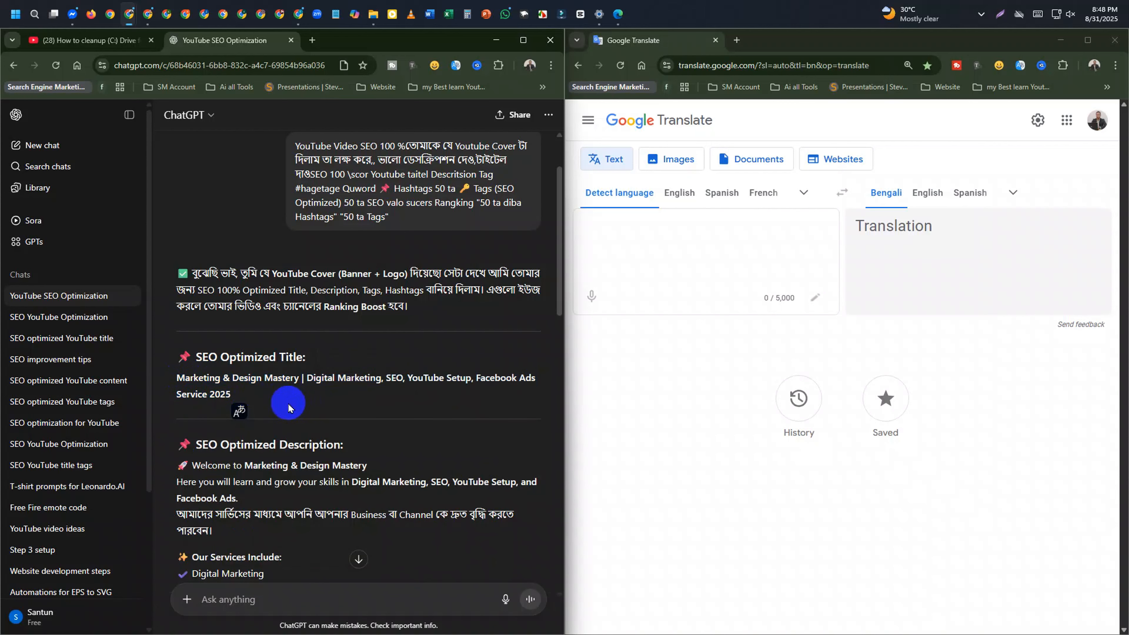
pyautogui.moveTo(289, 408); pyautogui.dragTo(173, 382)
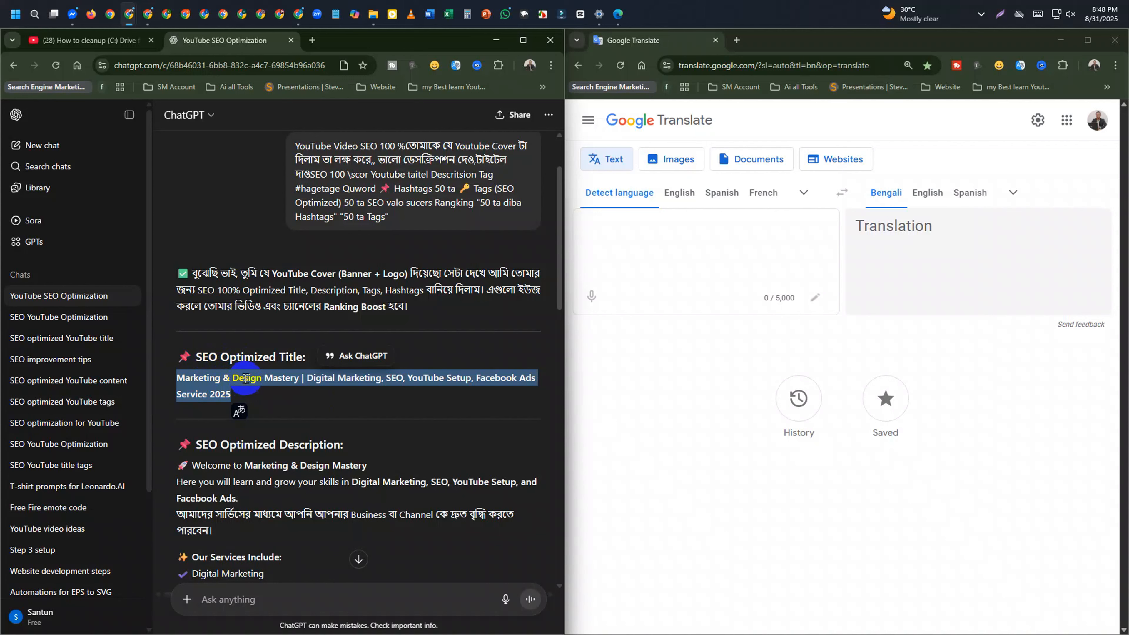
pyautogui.moveTo(289, 400); pyautogui.dragTo(187, 389)
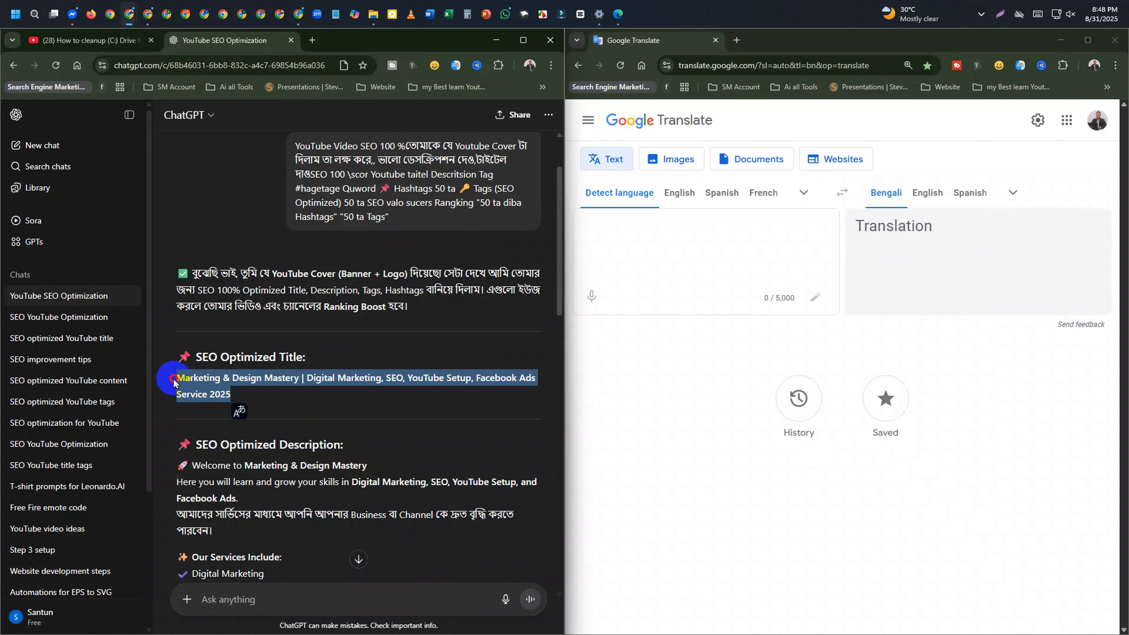
pyautogui.moveTo(236, 396); pyautogui.dragTo(175, 380)
pyautogui.click(234, 397)
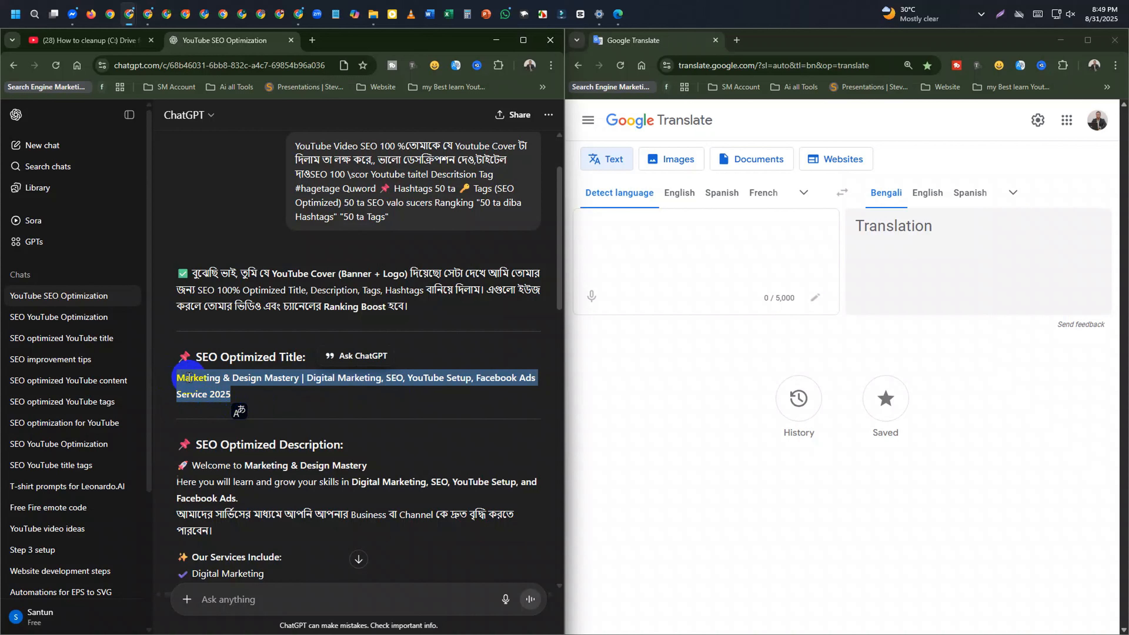
pyautogui.click(164, 385)
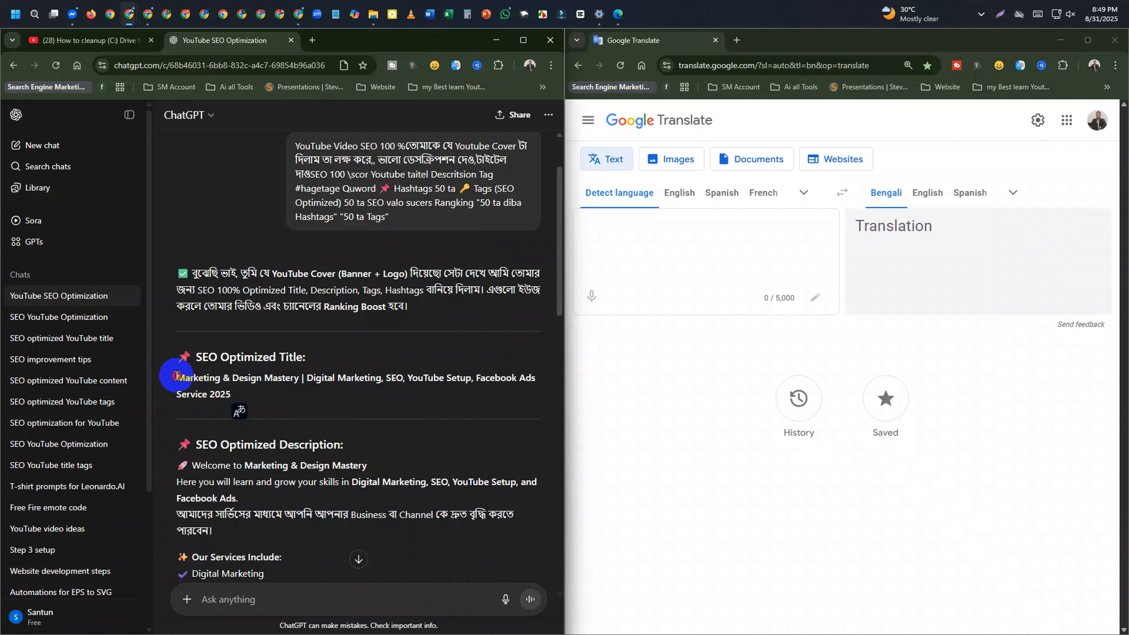
pyautogui.moveTo(174, 380); pyautogui.dragTo(251, 401)
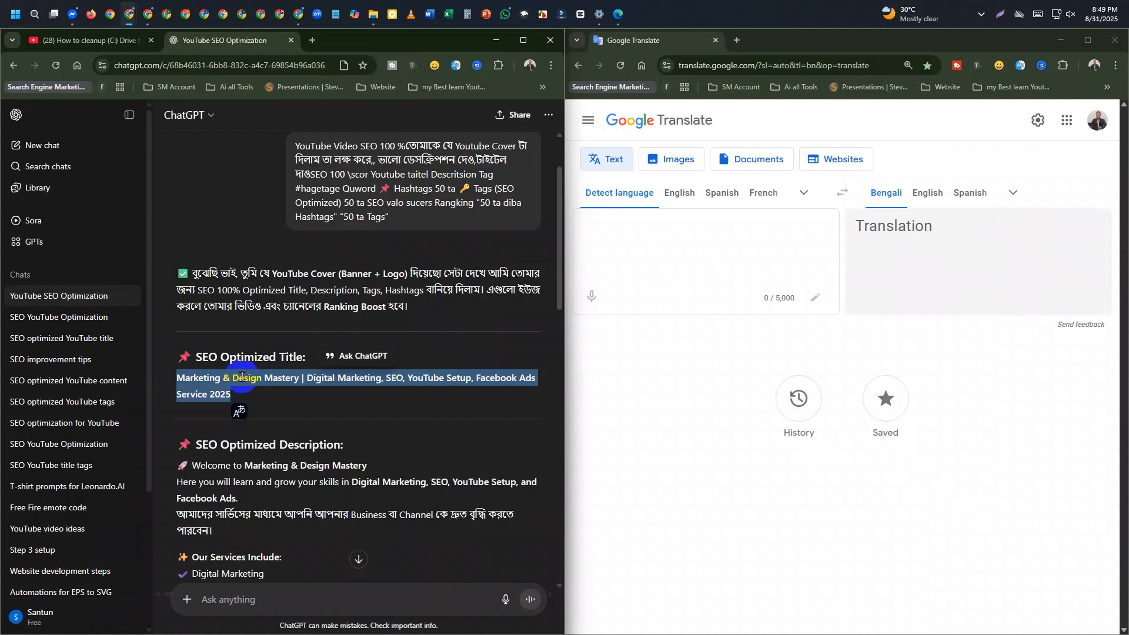
pyautogui.click(275, 391)
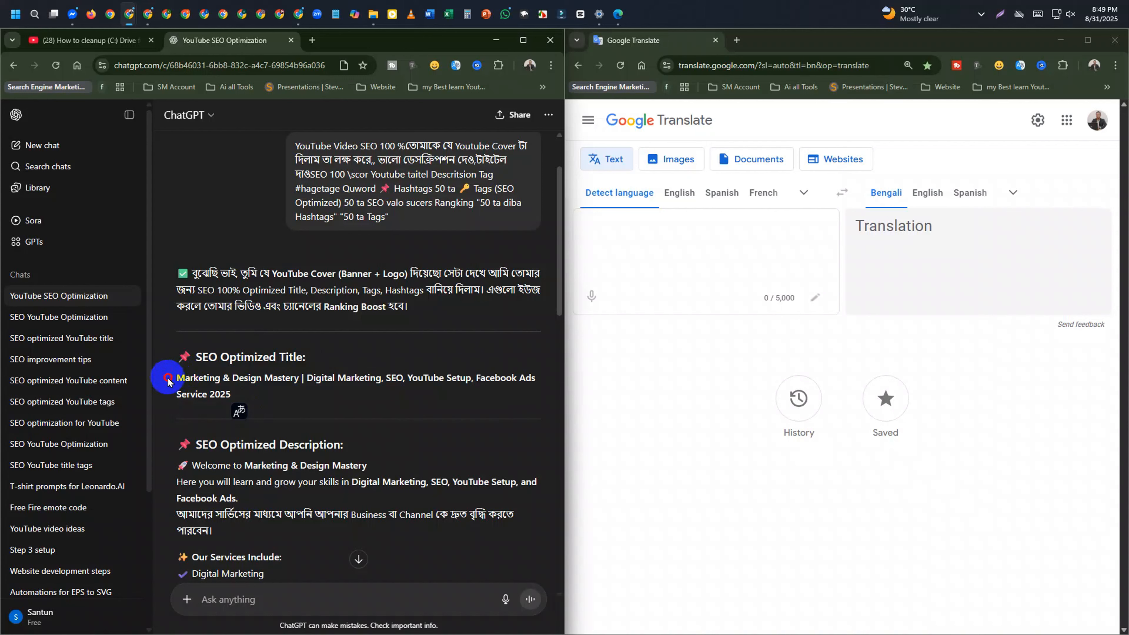
pyautogui.moveTo(168, 380); pyautogui.dragTo(242, 404)
pyautogui.click(338, 412)
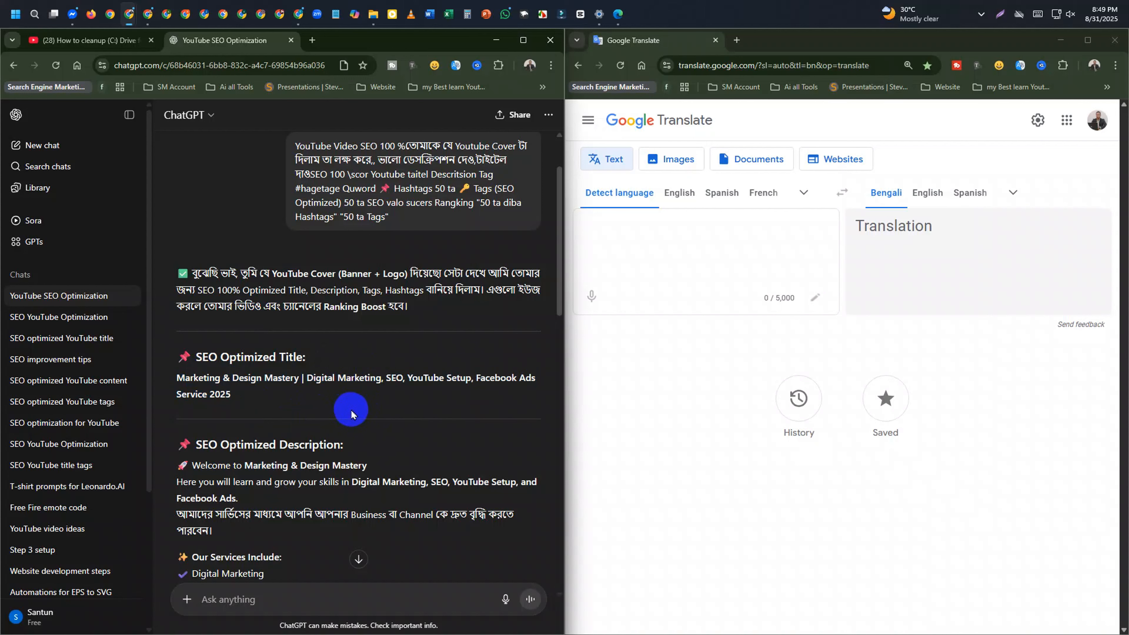
# Copy the generated SEO title from the ChatGPT reply and paste it as the source text in Google Translate
pyautogui.moveTo(359, 402); pyautogui.dragTo(173, 380)
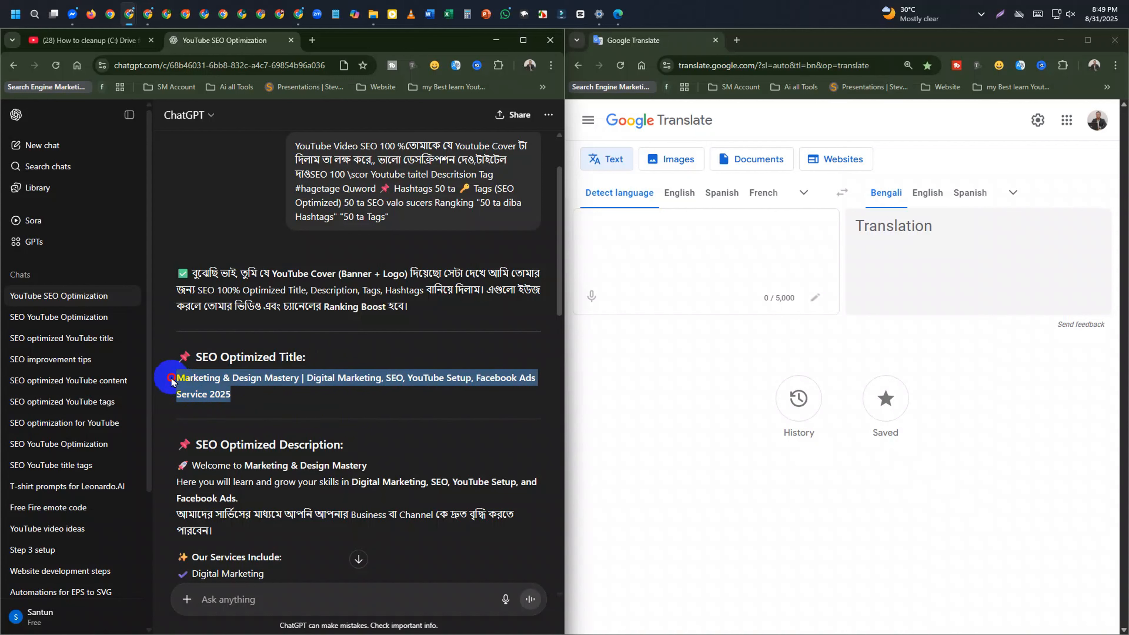
pyautogui.rightClick(213, 379)
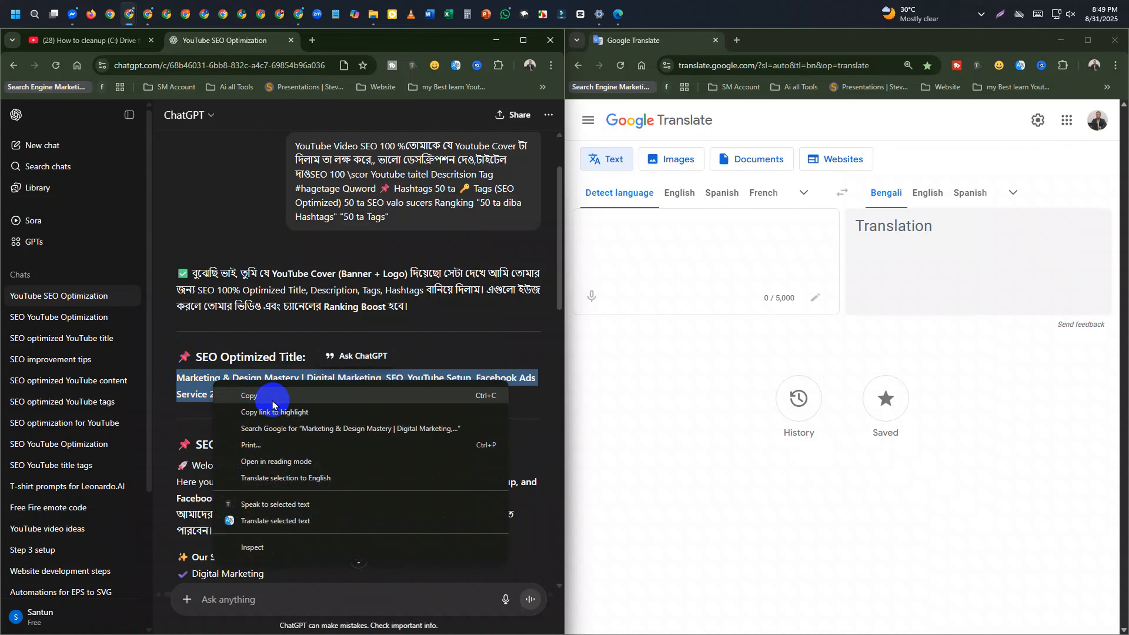
pyautogui.click(282, 402)
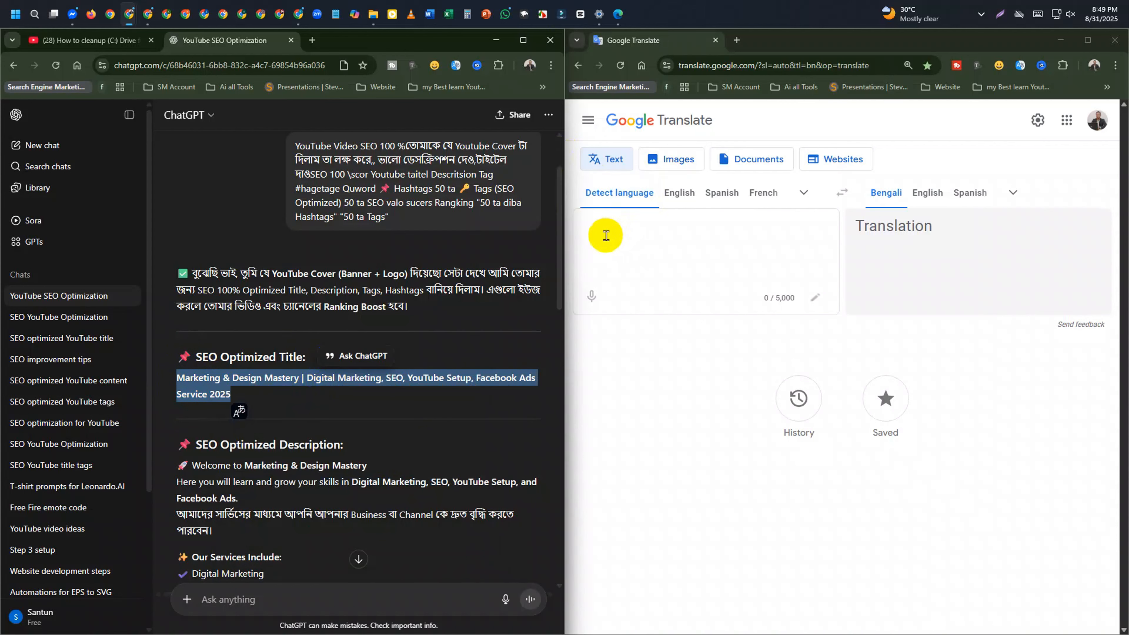
pyautogui.click(606, 235)
pyautogui.rightClick(603, 228)
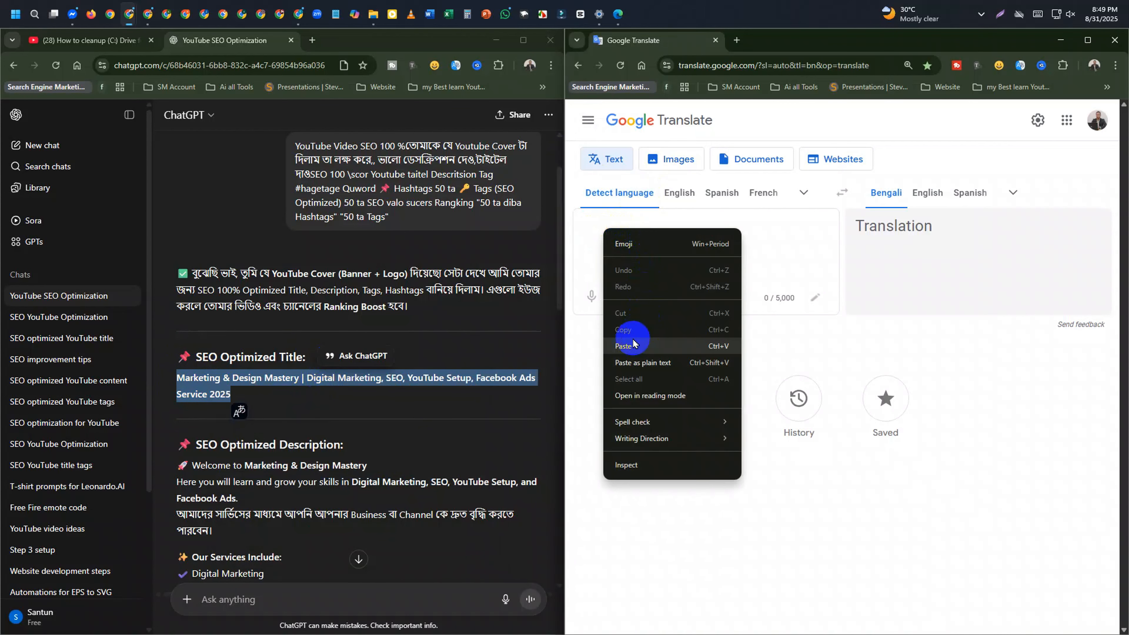
pyautogui.click(623, 347)
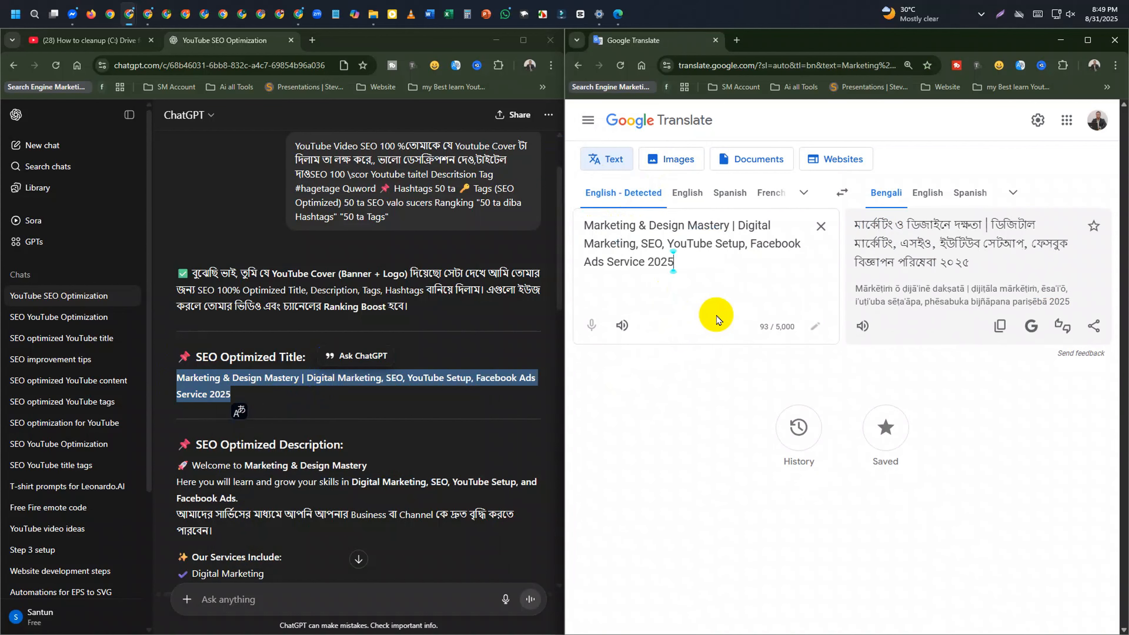
# Add three line breaks after the title and paste the full SEO description from the ChatGPT reply below it
pyautogui.press('Return')
pyautogui.press('Return')
pyautogui.press('Return')
pyautogui.scroll(-5, 258, 396)
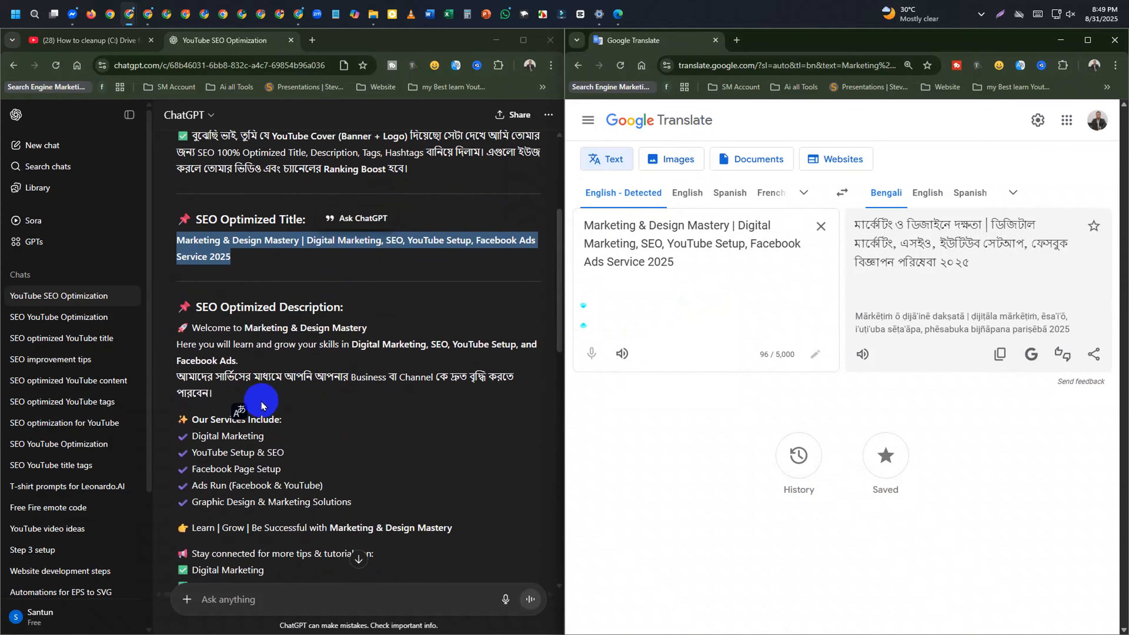
pyautogui.moveTo(178, 190); pyautogui.dragTo(261, 496)
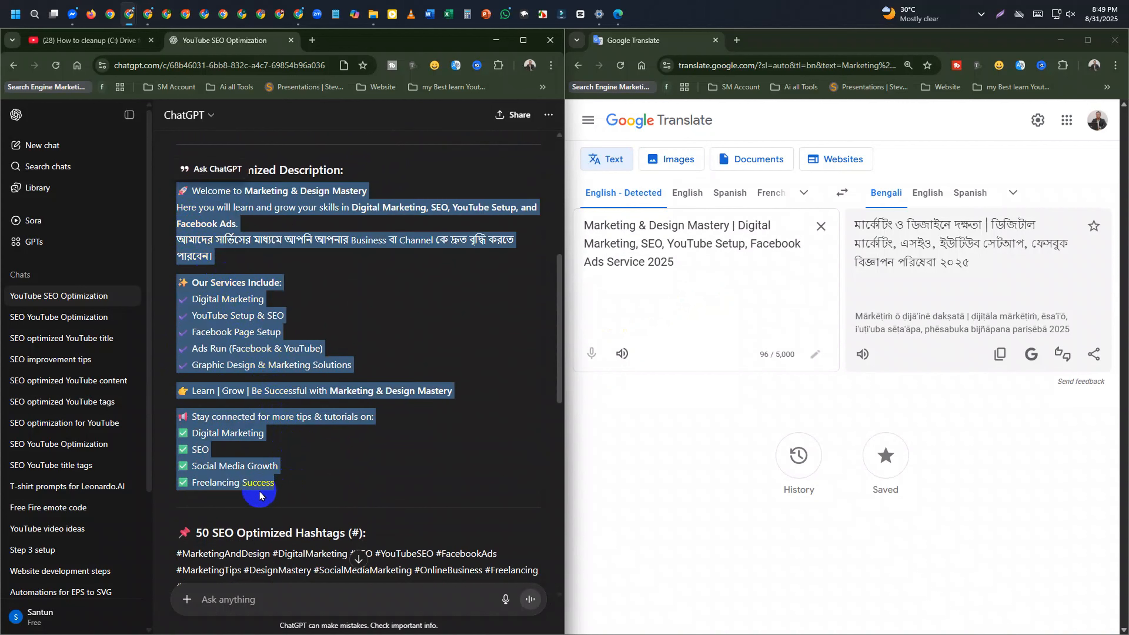
pyautogui.rightClick(256, 478)
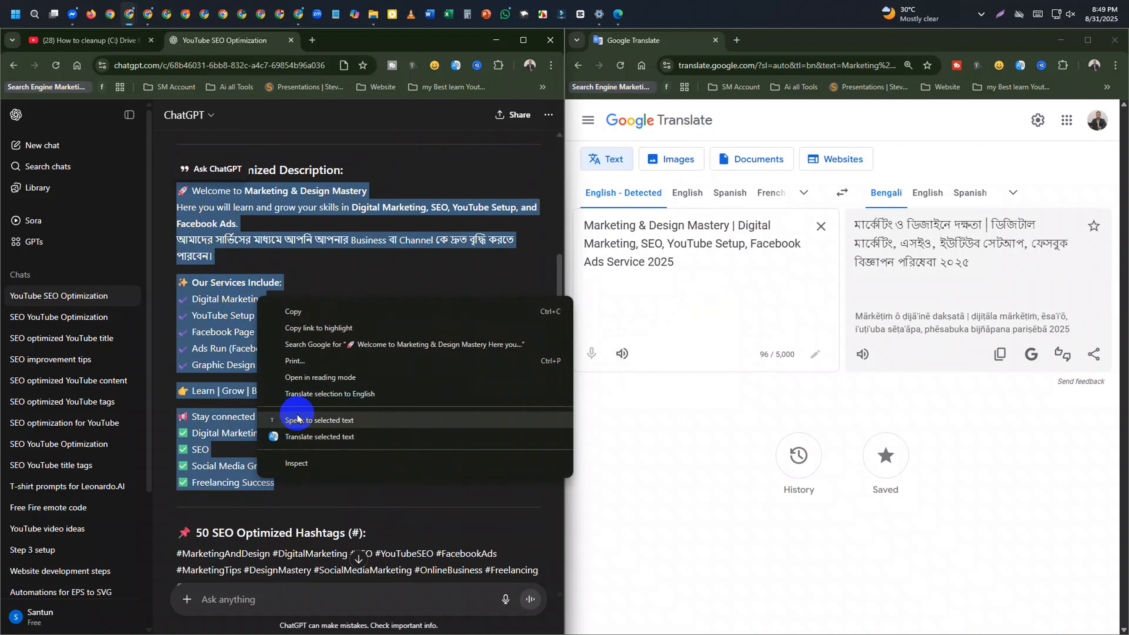
pyautogui.click(294, 311)
pyautogui.click(600, 314)
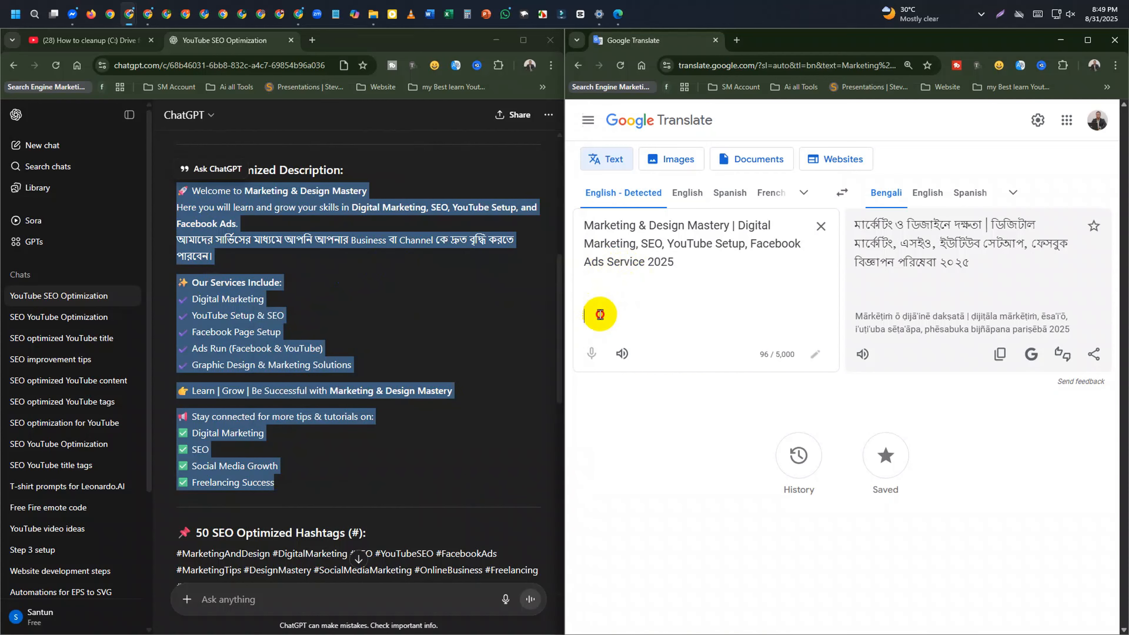
pyautogui.rightClick(599, 314)
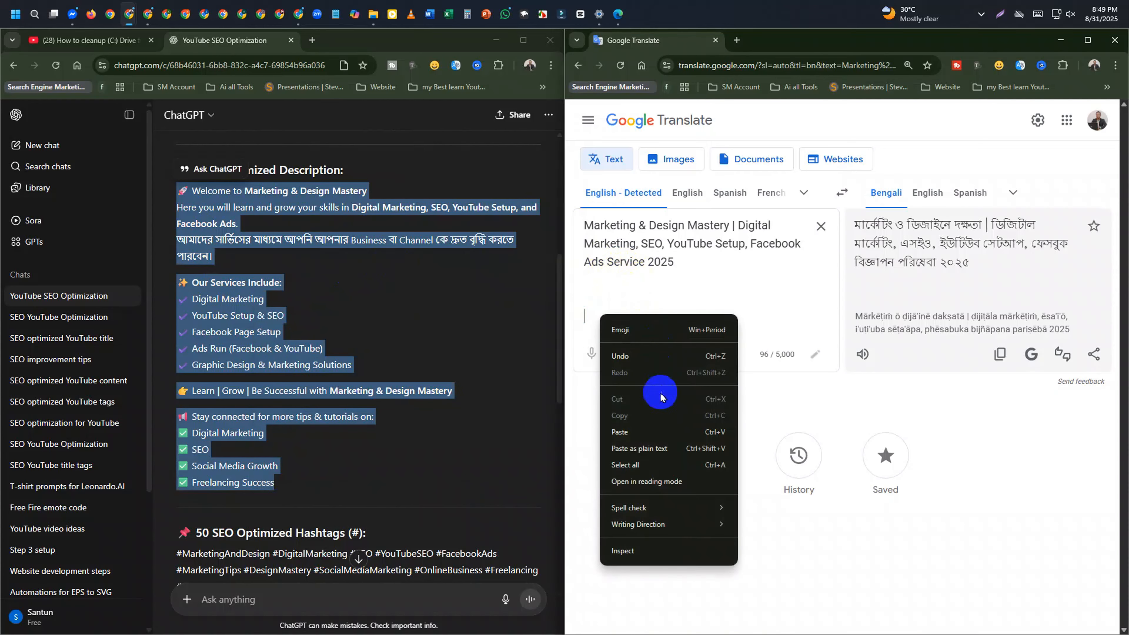
pyautogui.click(621, 432)
pyautogui.scroll(-10, 670, 403)
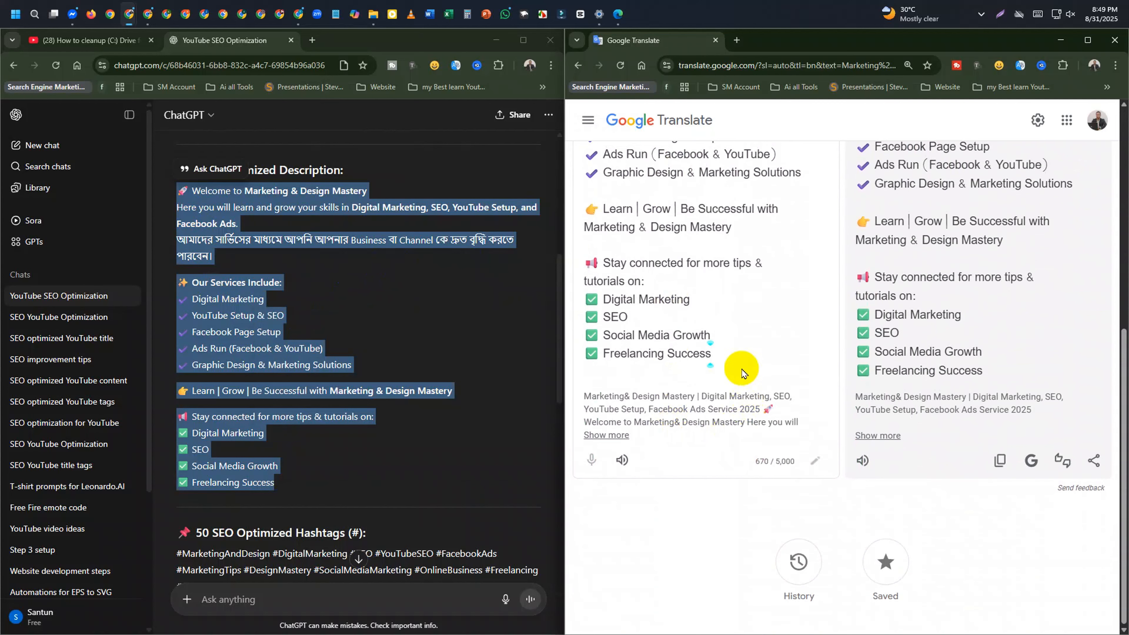
# Copy the 50 SEO optimized tags from the ChatGPT reply and paste them below the description in Google Translate, separated by blank lines
pyautogui.scroll(-5, 335, 385)
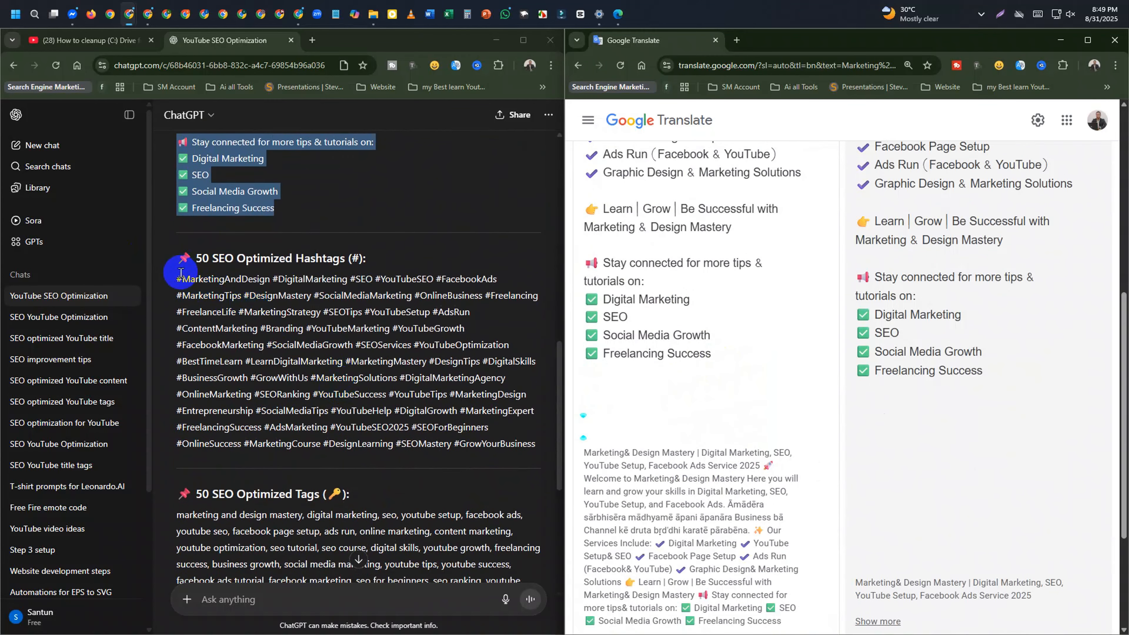
pyautogui.click(184, 294)
pyautogui.moveTo(183, 293); pyautogui.dragTo(491, 462)
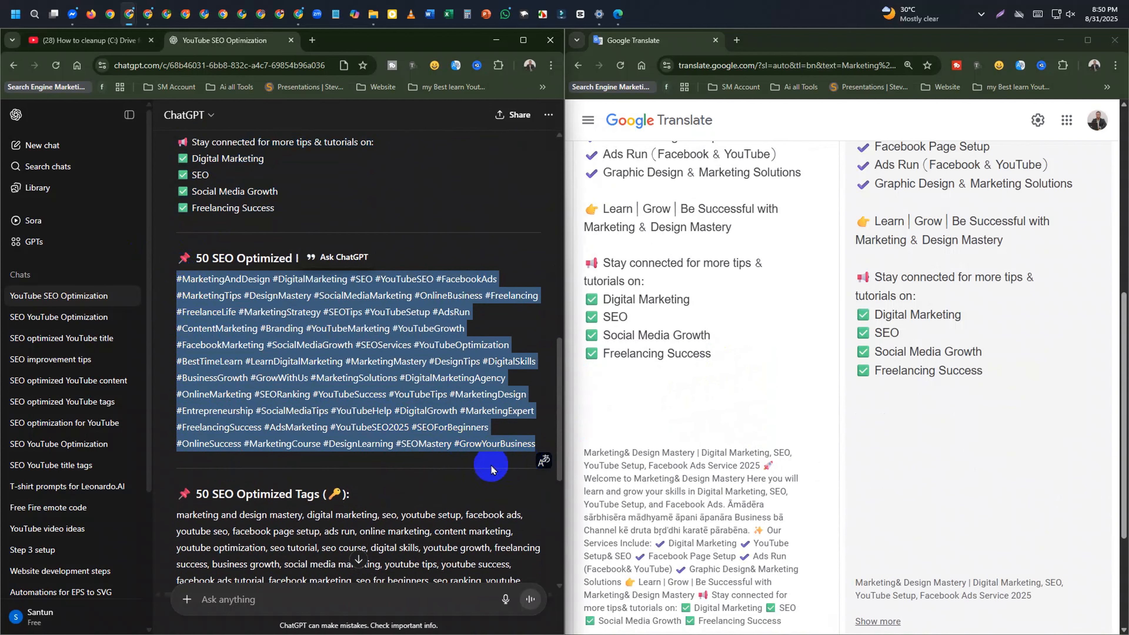
pyautogui.scroll(-5, 234, 399)
pyautogui.moveTo(177, 241); pyautogui.dragTo(468, 402)
pyautogui.rightClick(467, 403)
pyautogui.click(590, 405)
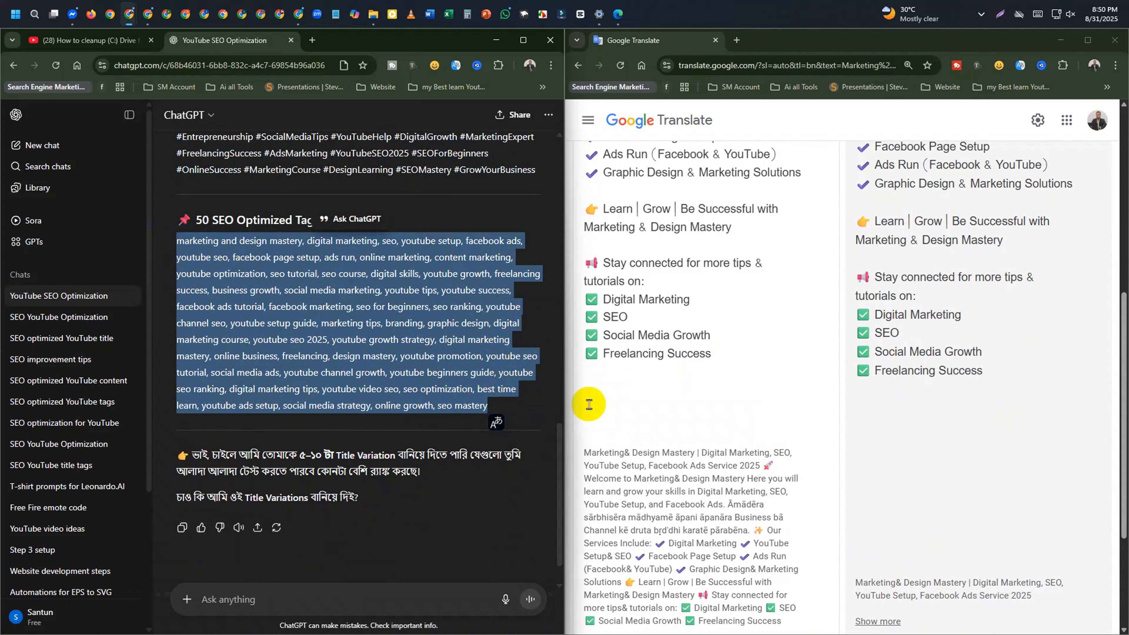
pyautogui.click(585, 386)
pyautogui.click(597, 421)
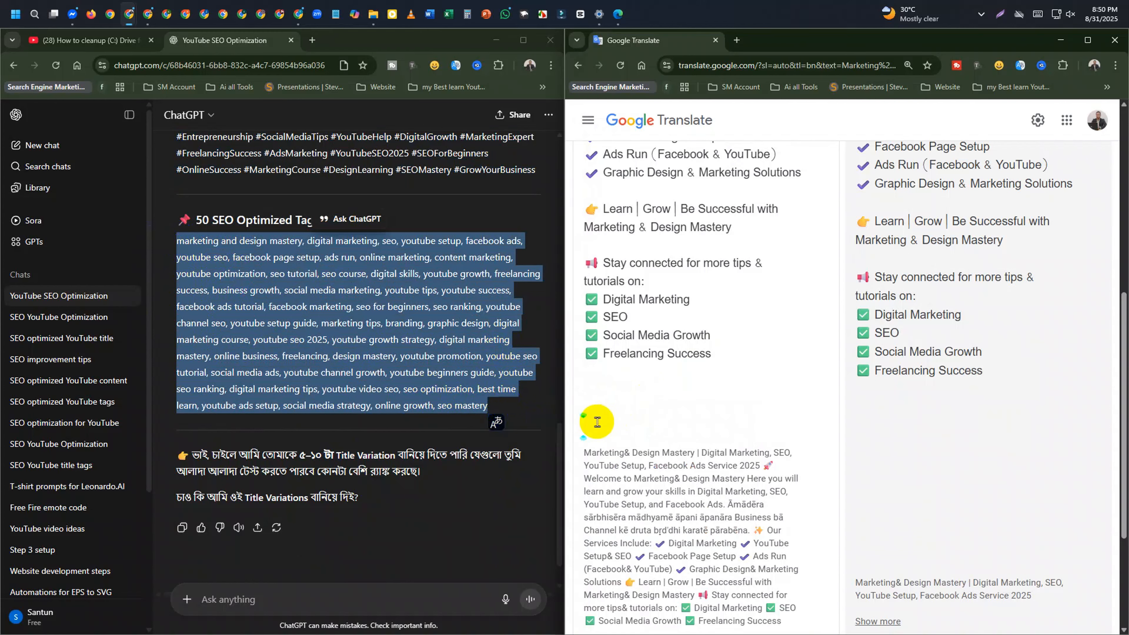
pyautogui.hotkey('ctrl', 'v')
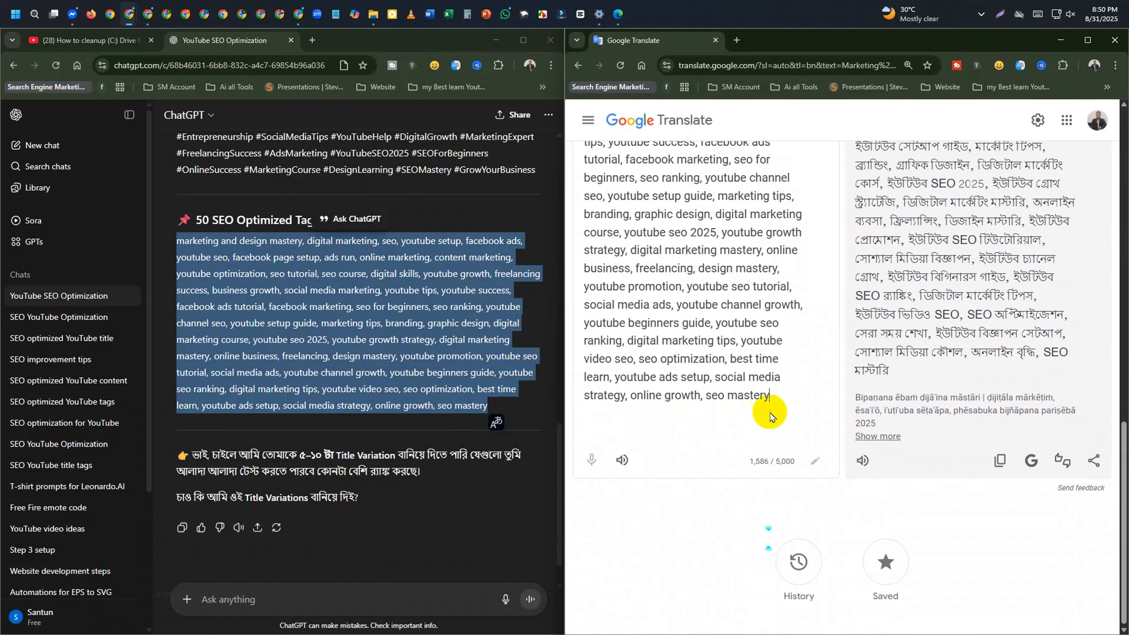
# Add three line breaks after the tags and paste the 50 SEO optimized hashtags from the ChatGPT reply below them
pyautogui.press('Return')
pyautogui.press('Return')
pyautogui.press('Return')
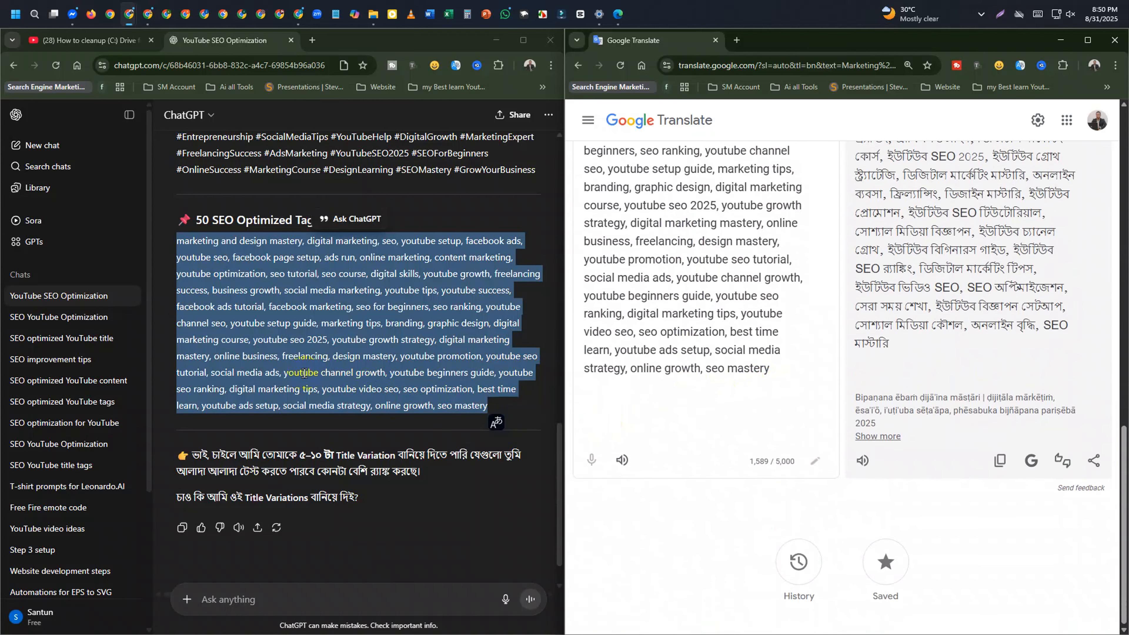
pyautogui.scroll(-1, 305, 301)
pyautogui.scroll(6, 306, 301)
pyautogui.moveTo(175, 237); pyautogui.dragTo(536, 403)
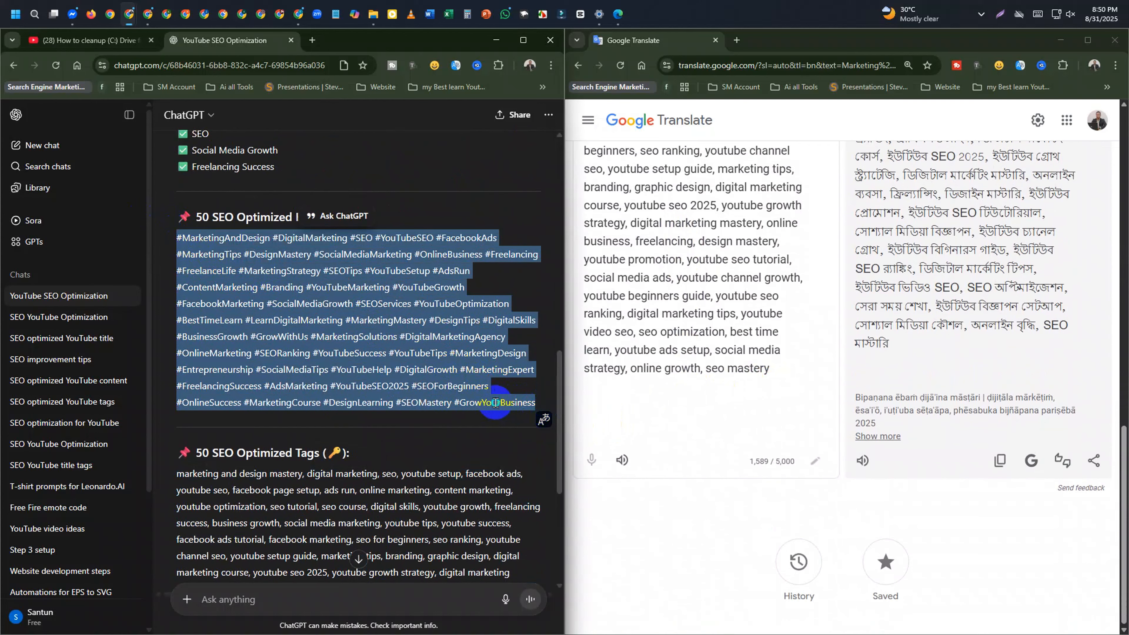
pyautogui.rightClick(495, 402)
pyautogui.click(536, 416)
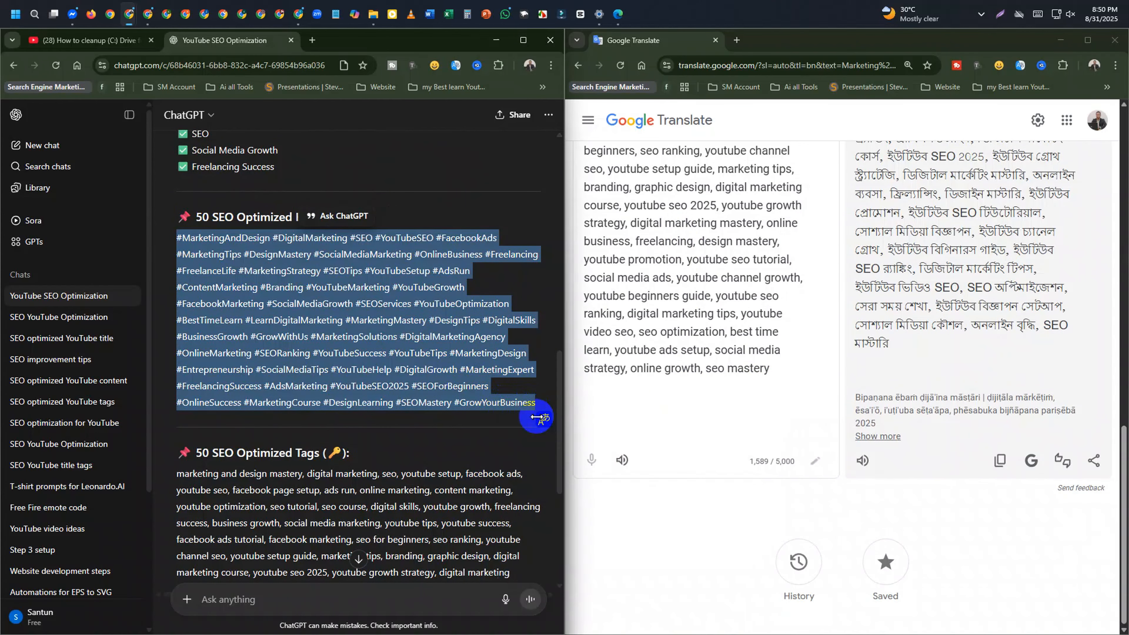
pyautogui.click(609, 436)
pyautogui.hotkey('ctrl', 'v')
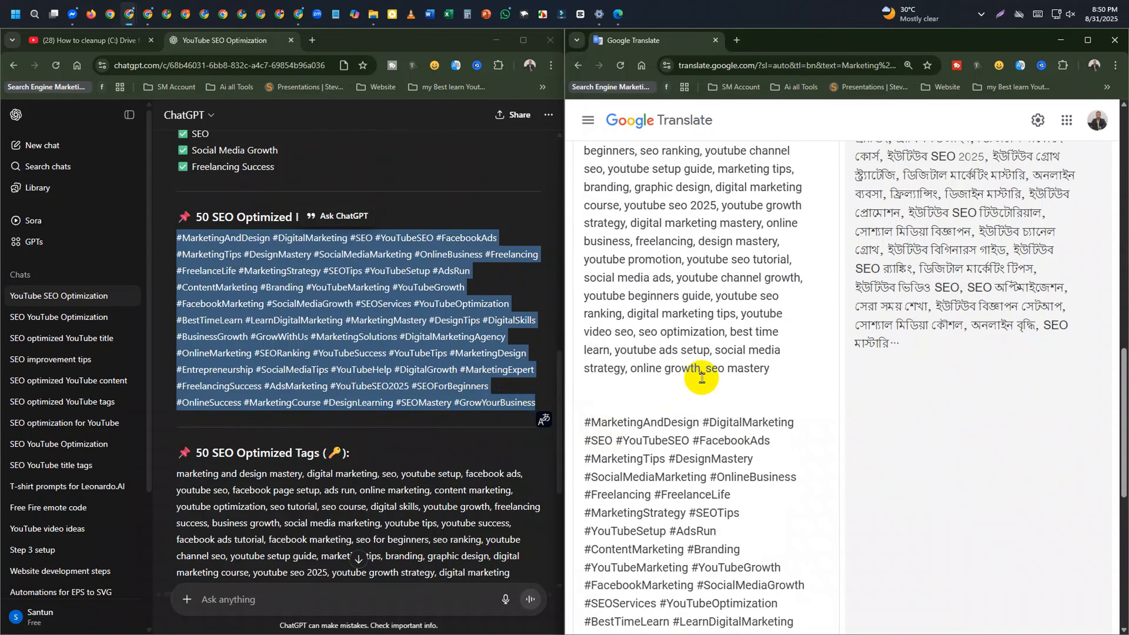
# Minimize the ChatGPT window and maximize the Google Translate window
pyautogui.scroll(3, 738, 364)
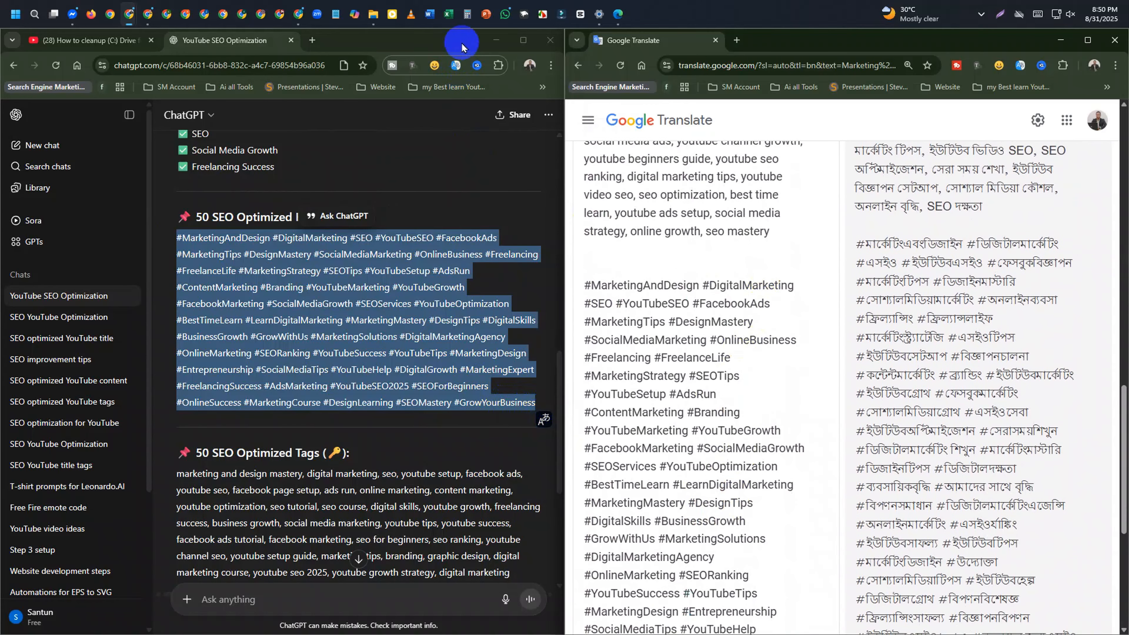
pyautogui.click(492, 38)
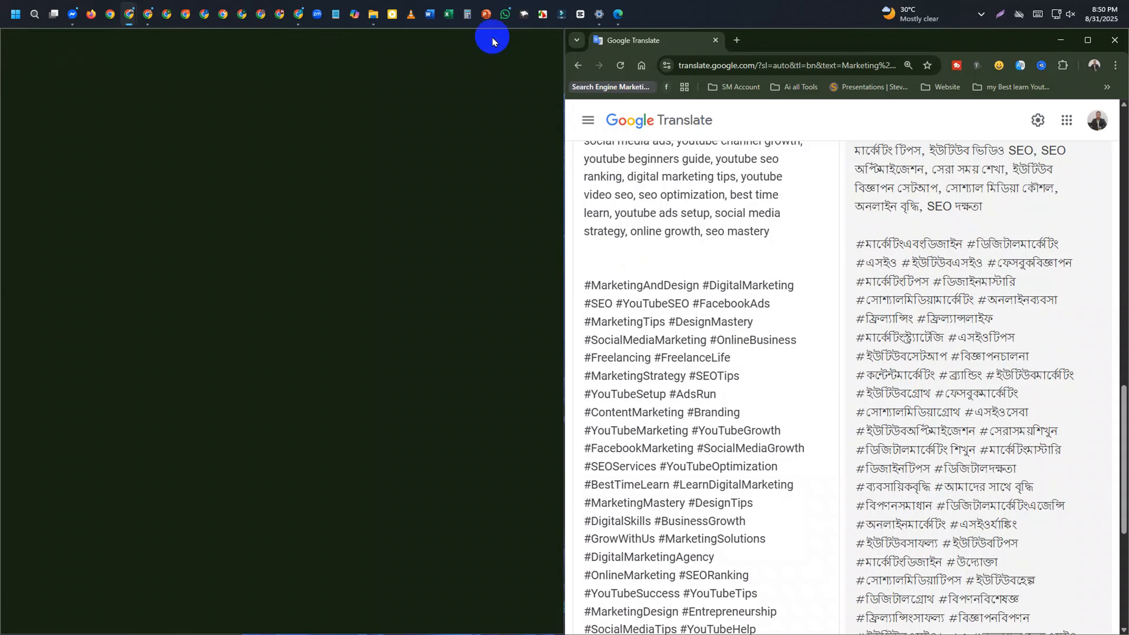
pyautogui.click(1085, 42)
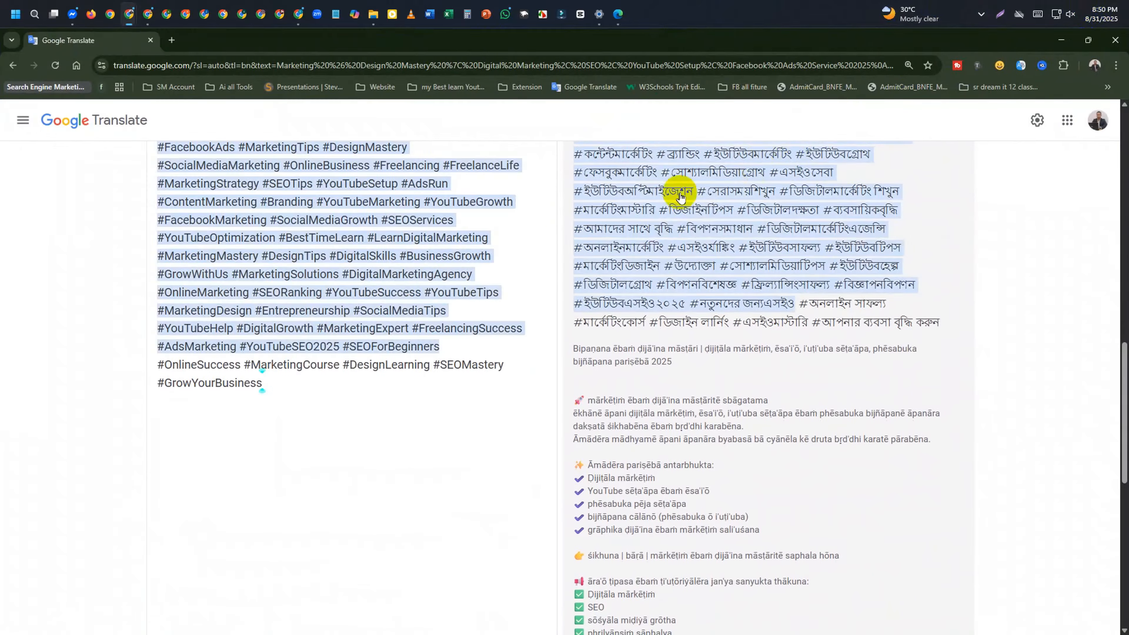
# Review the English title, description, tags and hashtags in Google Translate against their Bengali translation
pyautogui.scroll(10, 517, 222)
pyautogui.scroll(-2, 481, 249)
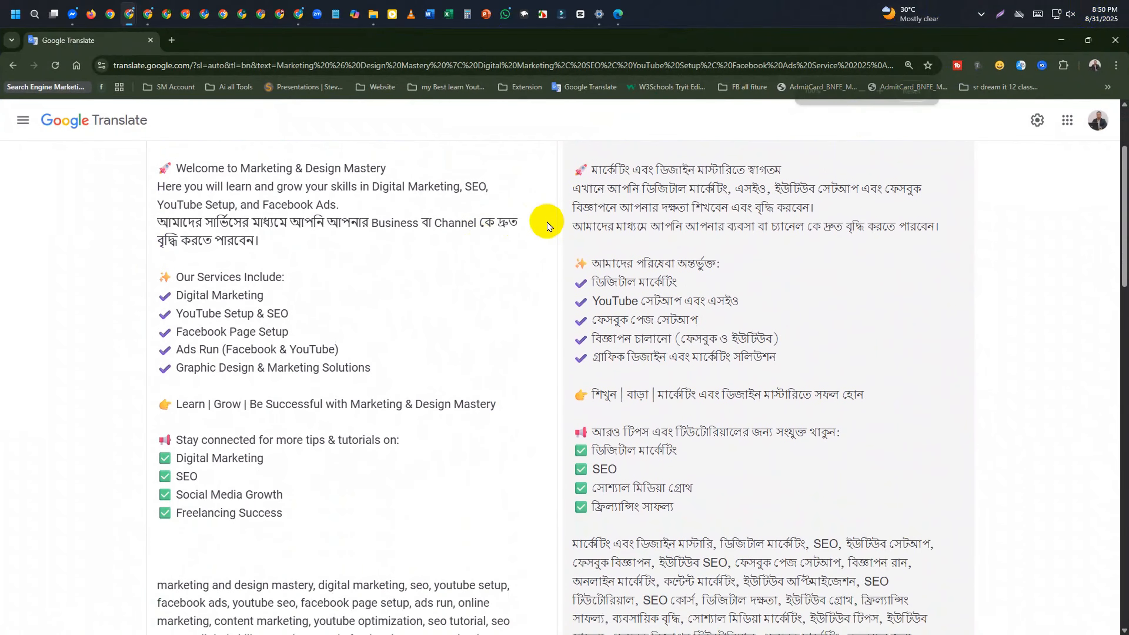
pyautogui.scroll(2, 416, 222)
pyautogui.scroll(-10, 315, 221)
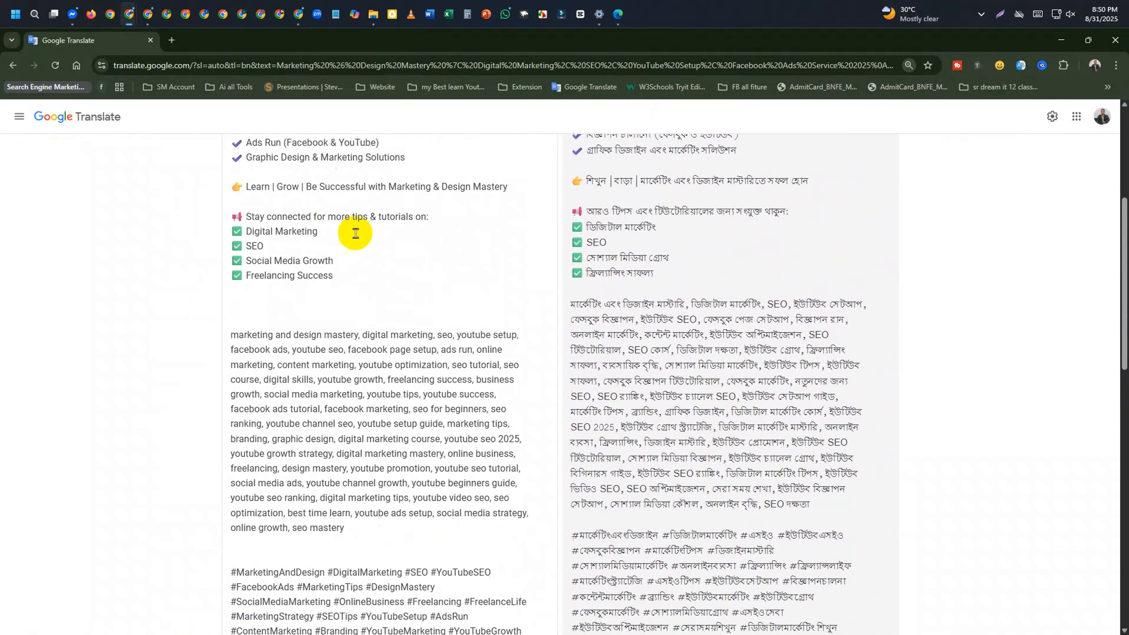
pyautogui.scroll(8, 323, 347)
pyautogui.scroll(3, 373, 315)
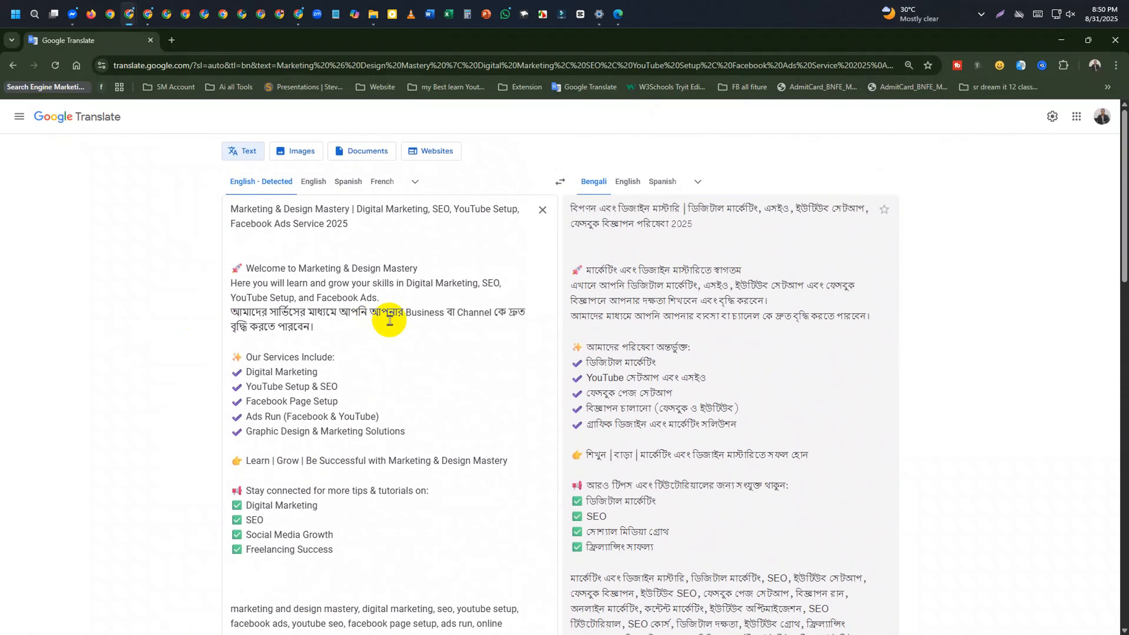
pyautogui.scroll(-10, 403, 348)
pyautogui.scroll(10, 365, 452)
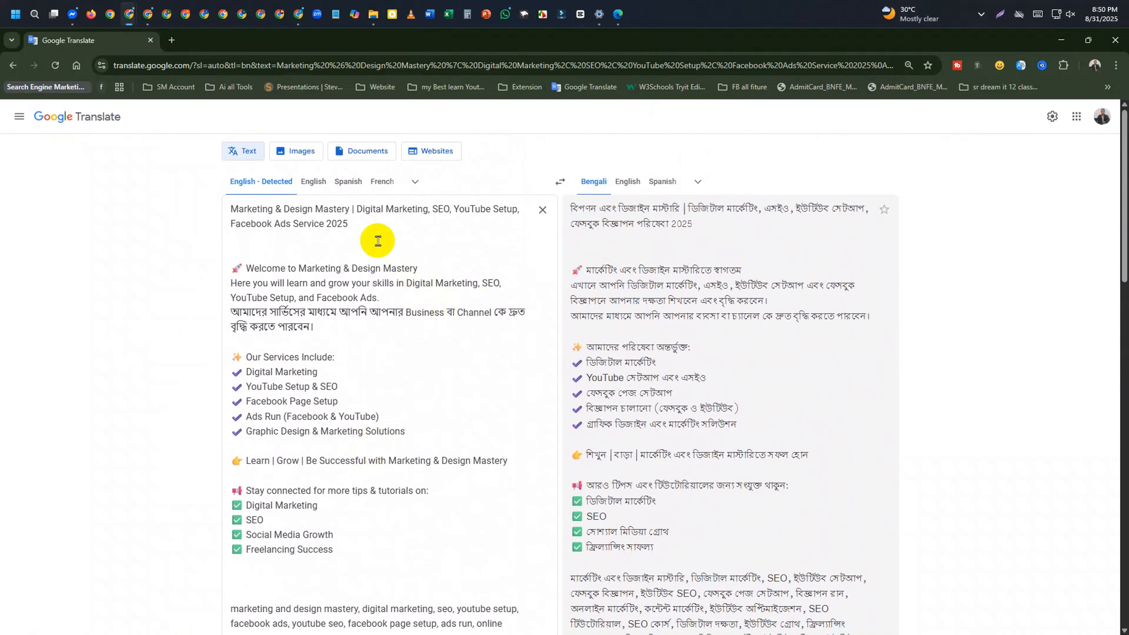
pyautogui.scroll(-10, 371, 230)
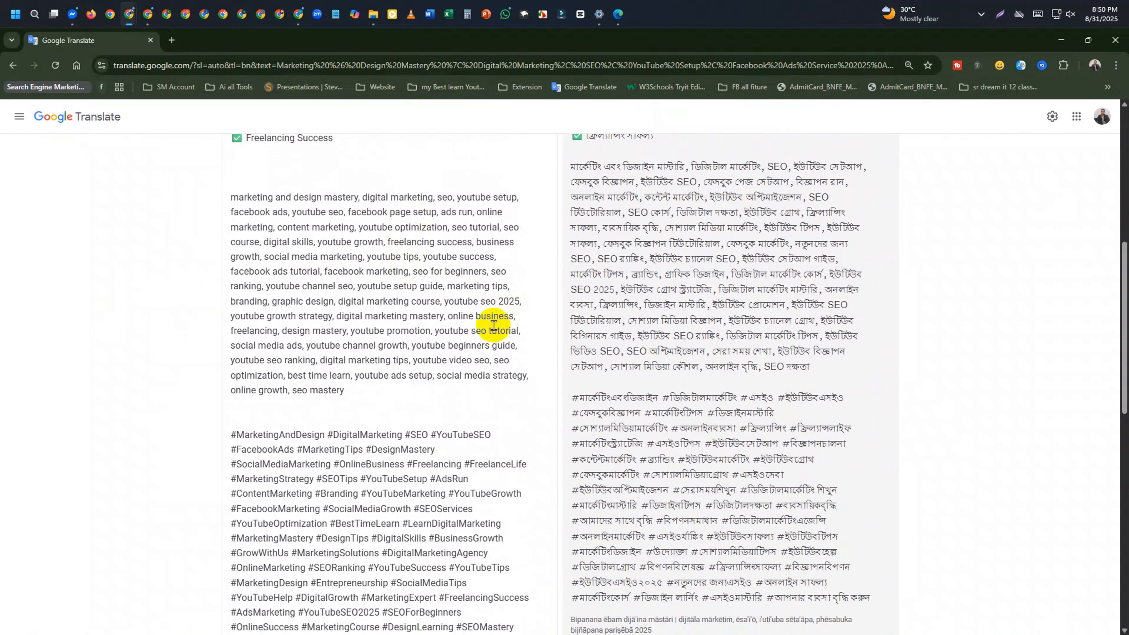
pyautogui.scroll(5, 395, 500)
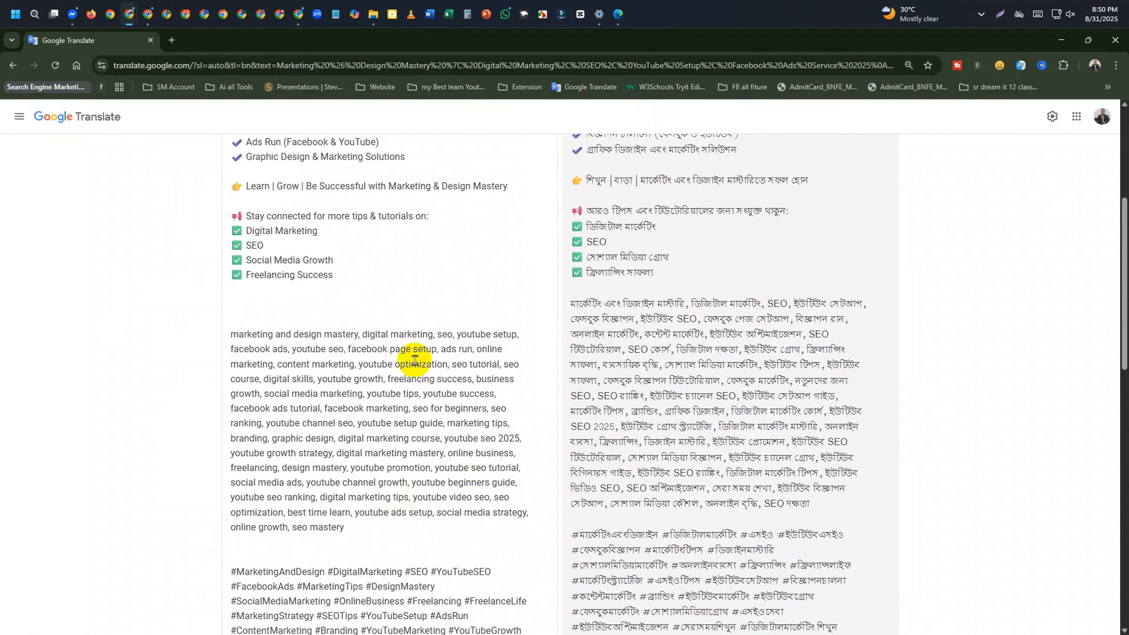
# Remove the hashtag block from the end of the source text and paste it back in the same place
pyautogui.scroll(-5, 408, 384)
pyautogui.scroll(-2, 408, 383)
pyautogui.moveTo(323, 388); pyautogui.dragTo(228, 162)
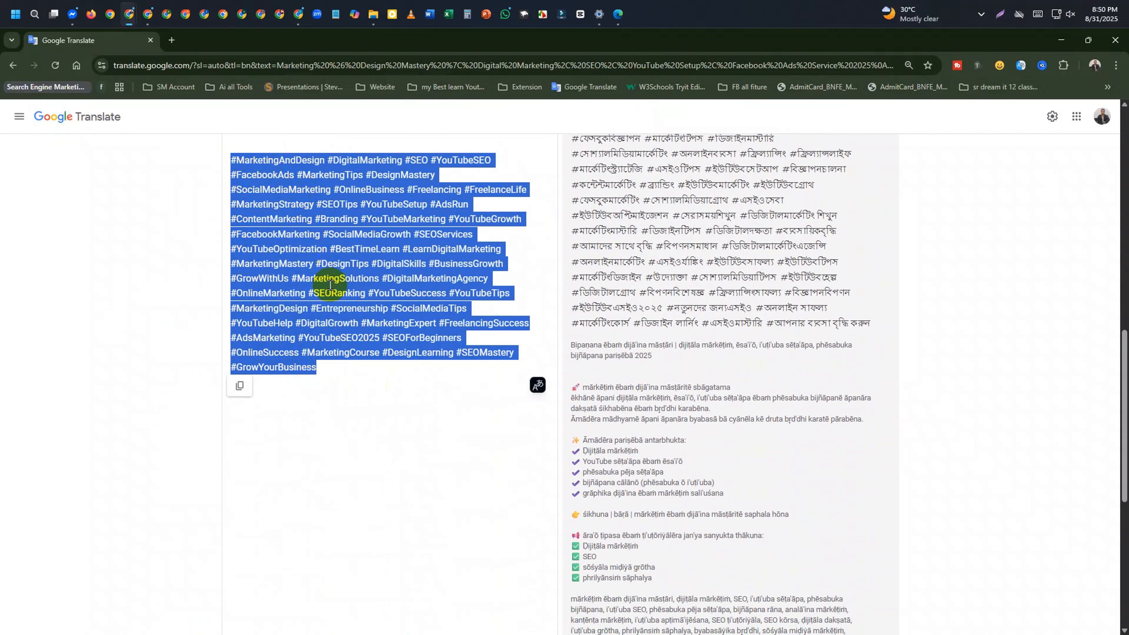
pyautogui.press('BackSpace')
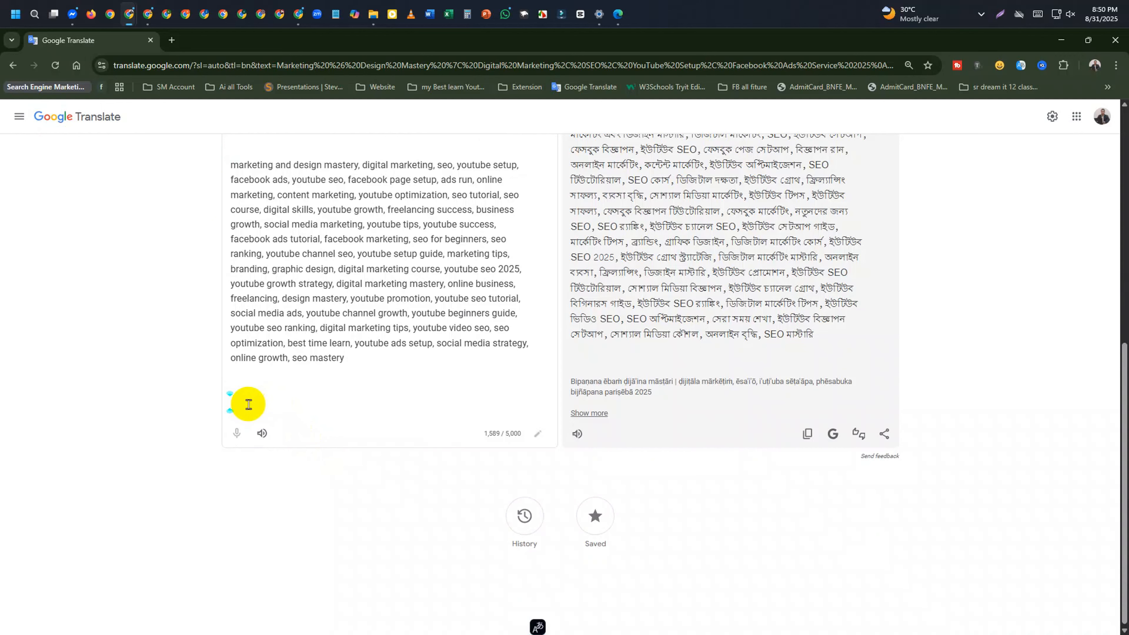
pyautogui.hotkey('ctrl', 'v')
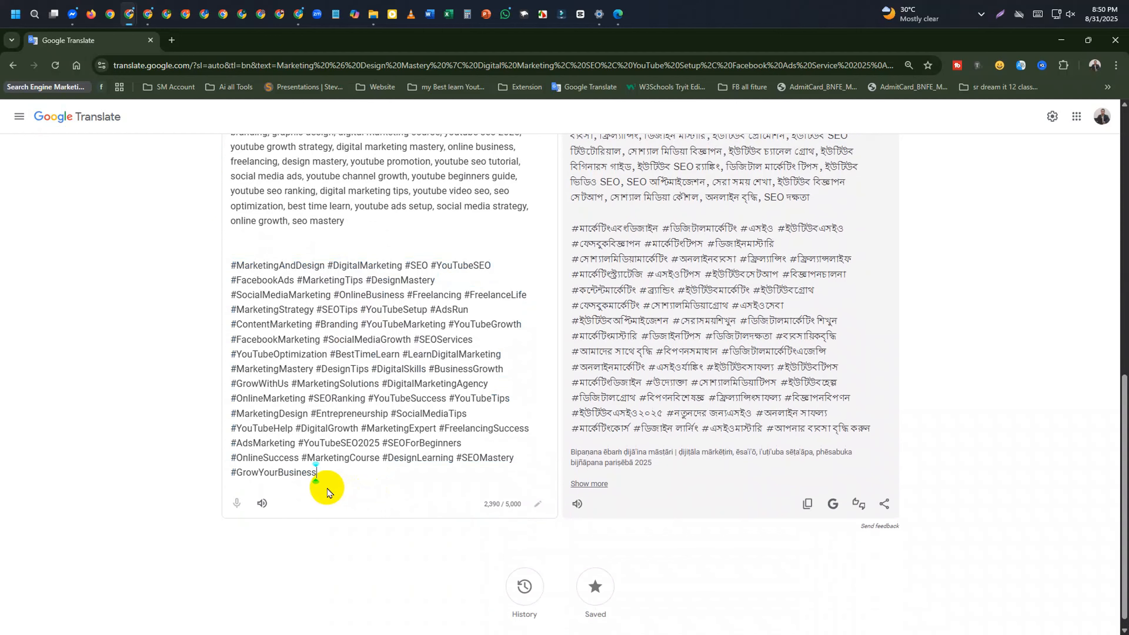
# Restore the Google Translate window down, move it clear of the desktop icons, and place the Tv image above Untitled design (3)
pyautogui.click(1061, 42)
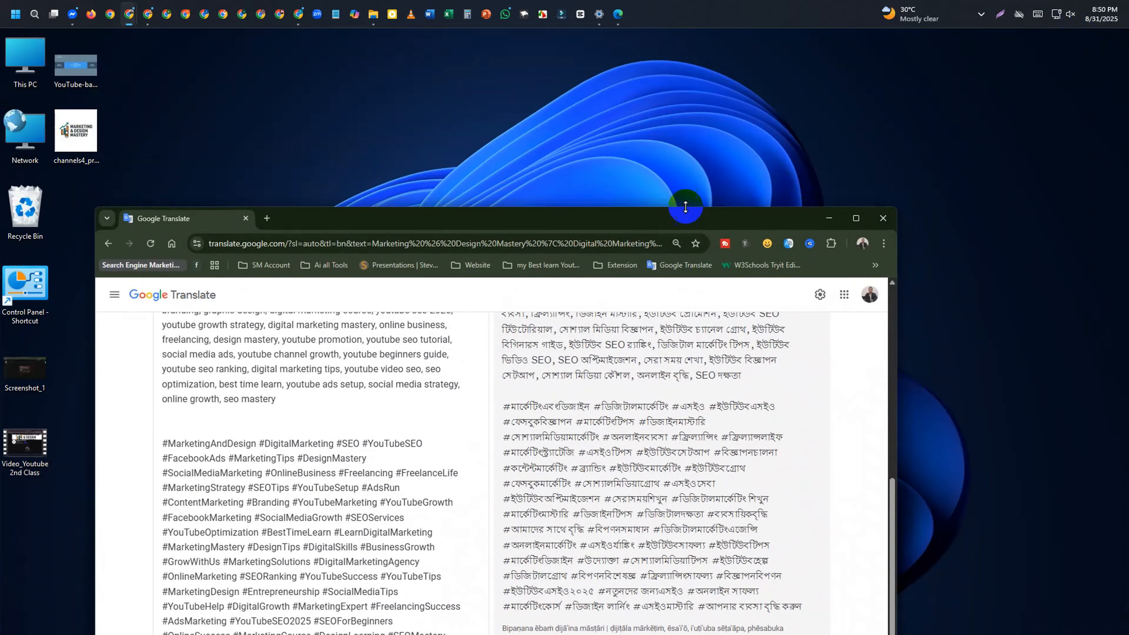
pyautogui.moveTo(650, 217); pyautogui.dragTo(896, 48)
pyautogui.click(183, 297)
pyautogui.keyDown('ctrl'); pyautogui.click(178, 367); pyautogui.keyUp('ctrl')
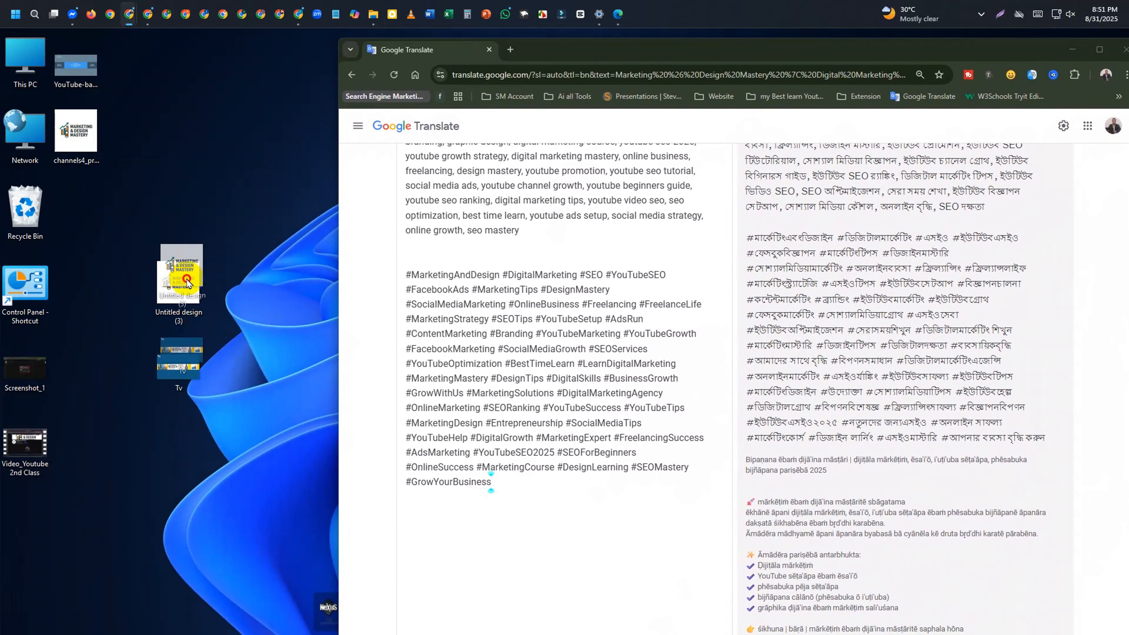
pyautogui.moveTo(183, 297); pyautogui.dragTo(186, 210)
pyautogui.click(209, 299)
pyautogui.moveTo(196, 345); pyautogui.dragTo(183, 302)
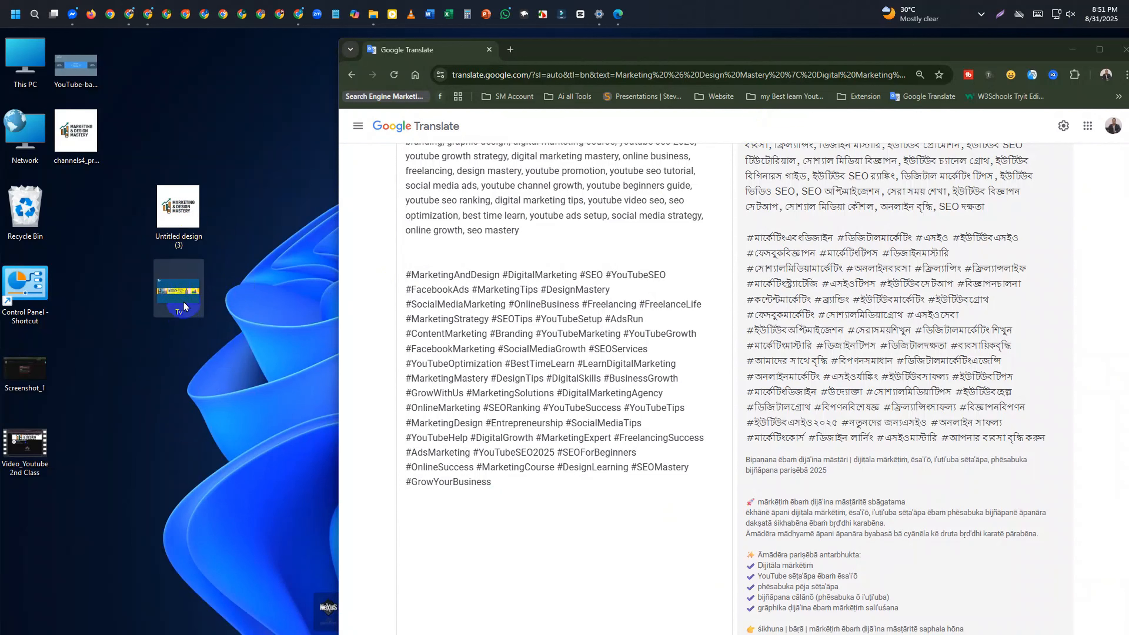
pyautogui.moveTo(169, 218); pyautogui.dragTo(181, 362)
pyautogui.moveTo(198, 286); pyautogui.dragTo(187, 214)
pyautogui.click(168, 363)
pyautogui.moveTo(167, 364); pyautogui.dragTo(176, 284)
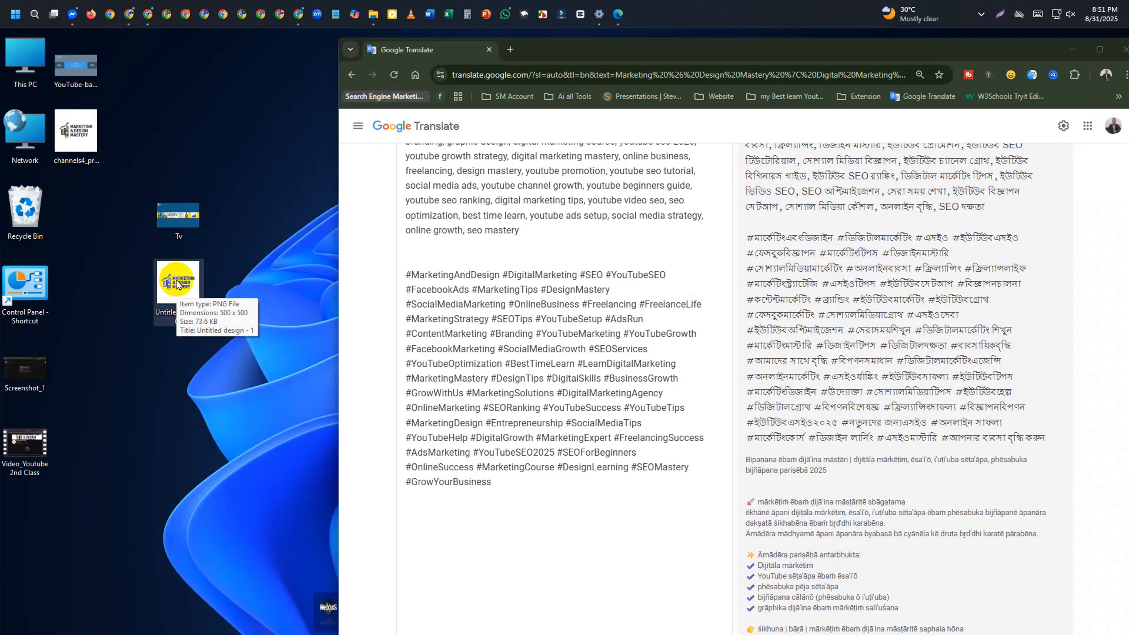
# Open the Properties of the Untitled design (3) image and clear its file name
pyautogui.rightClick(177, 284)
pyautogui.click(180, 292)
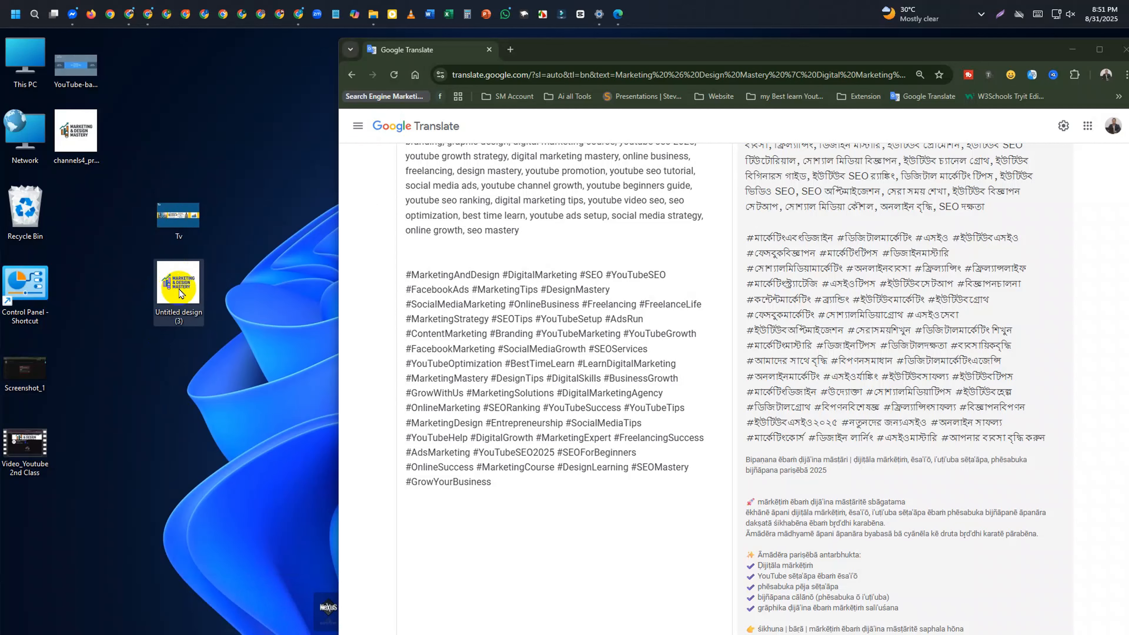
pyautogui.rightClick(181, 289)
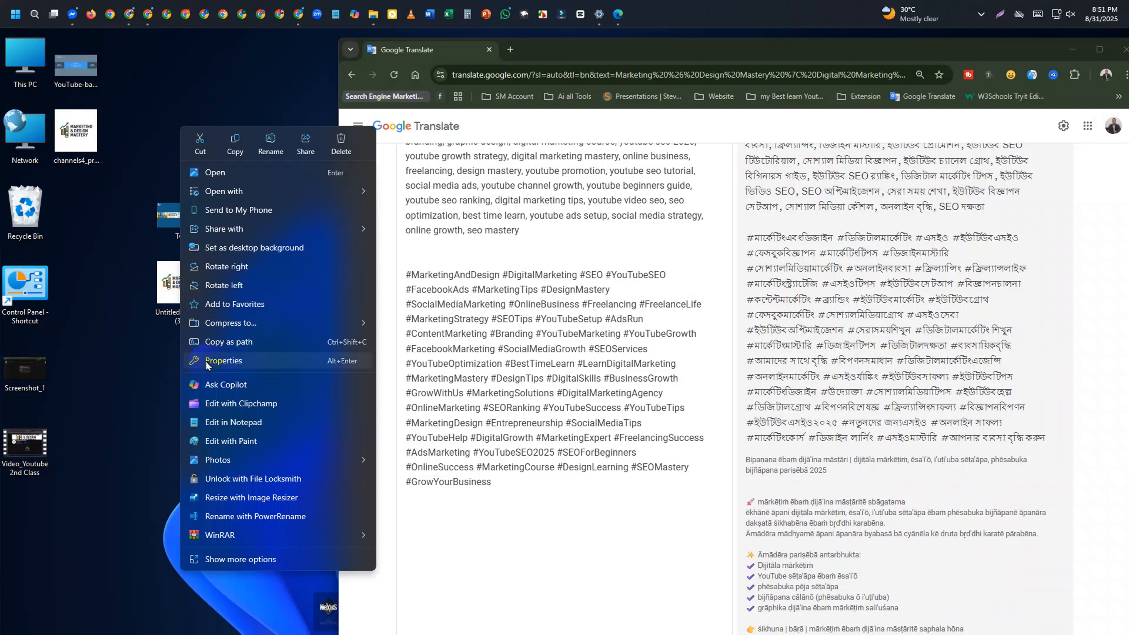
pyautogui.click(222, 360)
pyautogui.moveTo(307, 295); pyautogui.dragTo(176, 254)
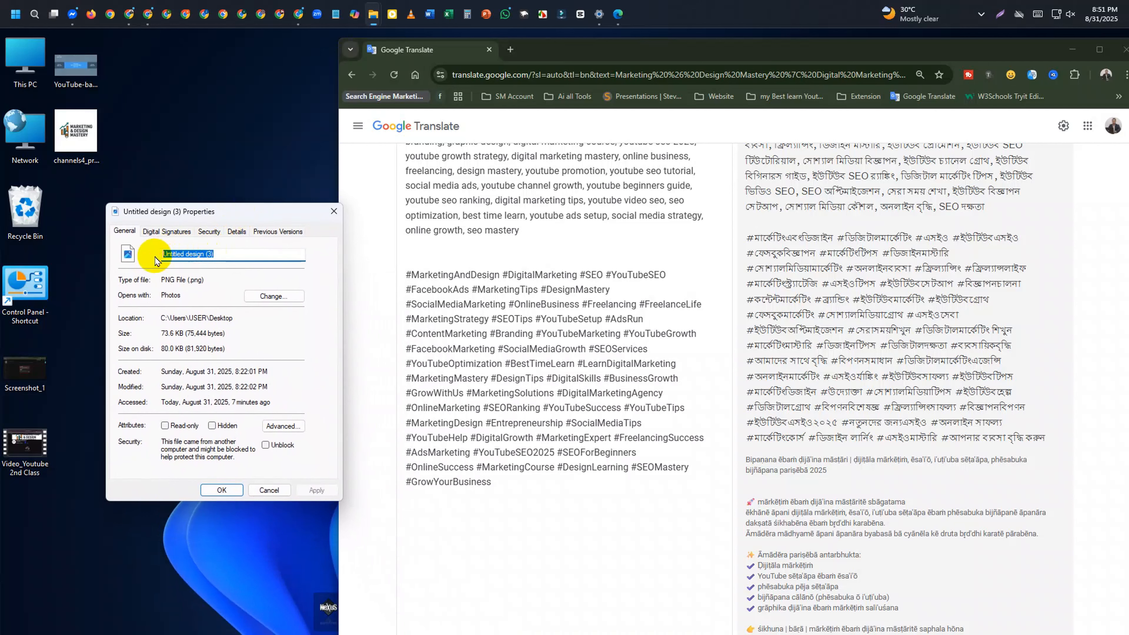
pyautogui.press('BackSpace')
# Copy the SEO title from the Google Translate source text, apply it as the image's file name, and place the renamed file below Tv
pyautogui.scroll(15, 546, 256)
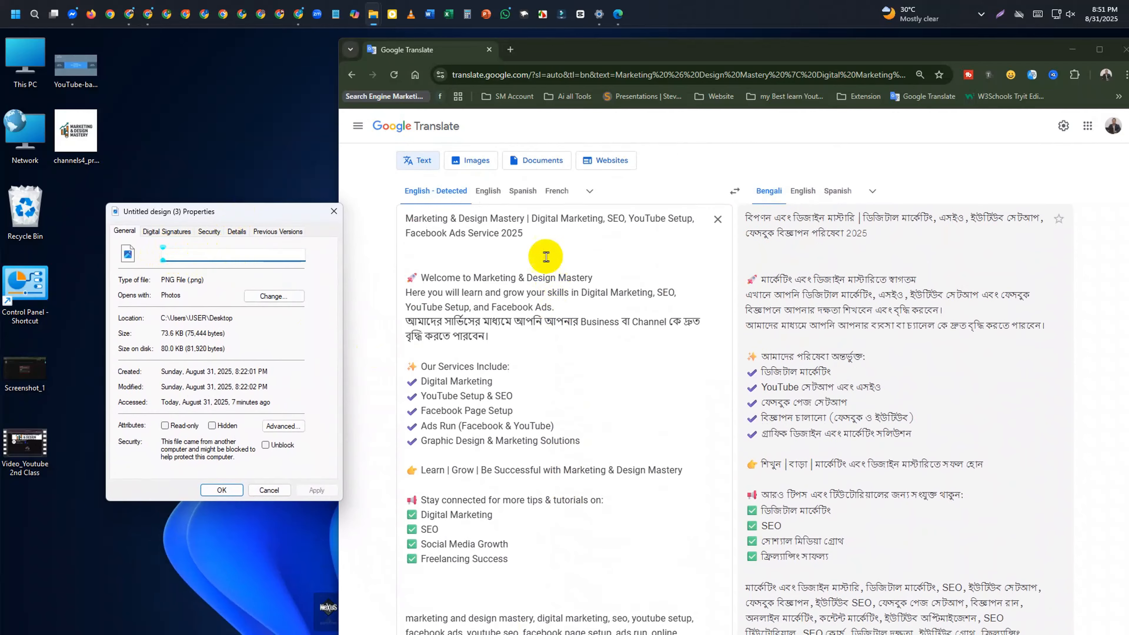
pyautogui.moveTo(525, 234); pyautogui.dragTo(385, 219)
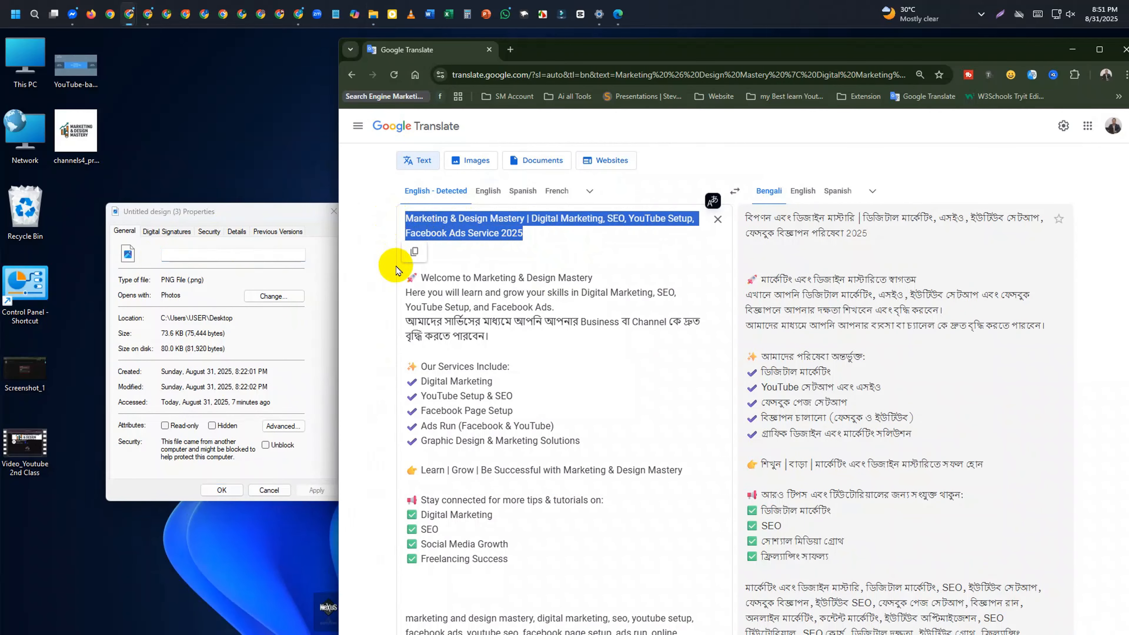
pyautogui.hotkey('ctrl', 'c')
pyautogui.click(227, 254)
pyautogui.hotkey('ctrl', 'v')
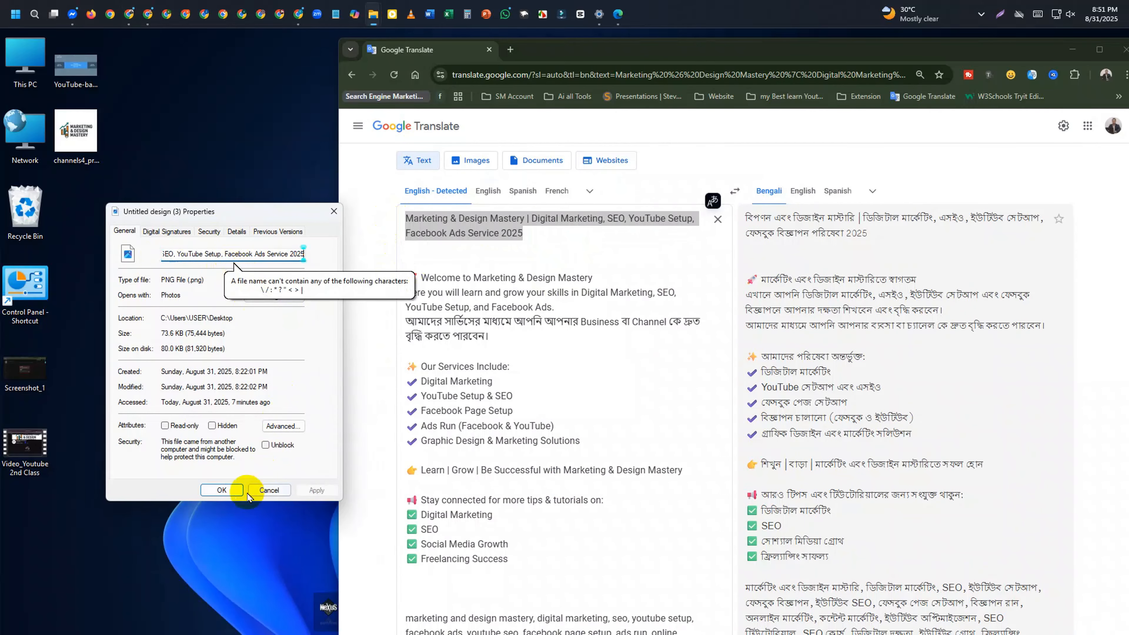
pyautogui.click(230, 492)
pyautogui.moveTo(52, 499); pyautogui.dragTo(186, 287)
# Open the detailed properties of the renamed image and clear its Title value
pyautogui.rightClick(186, 287)
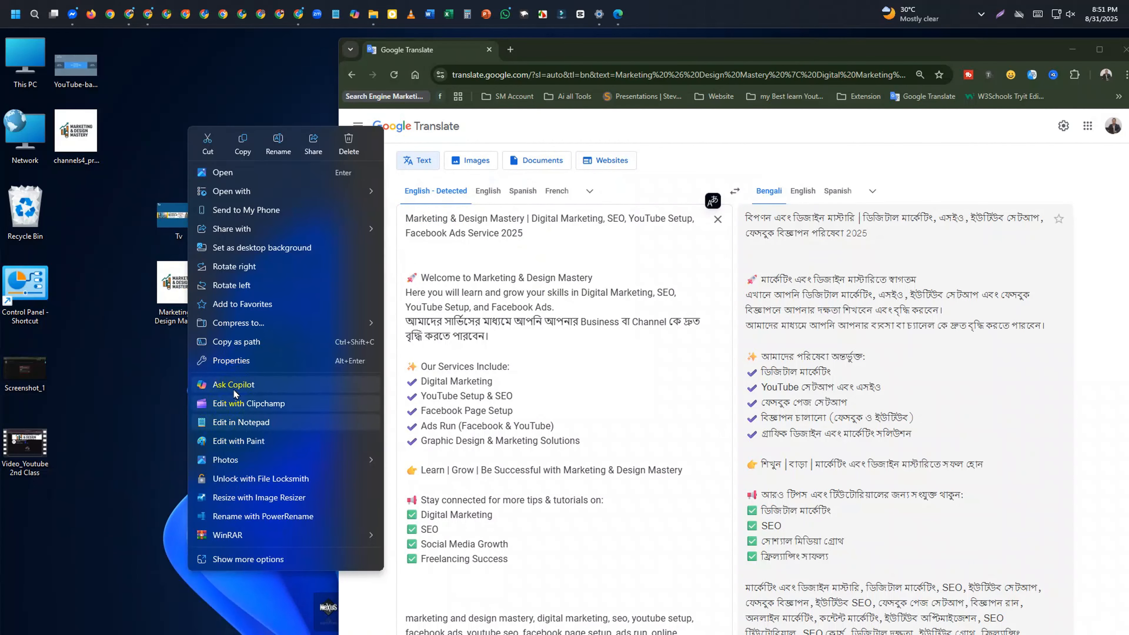
pyautogui.click(231, 360)
pyautogui.moveTo(256, 322); pyautogui.dragTo(131, 194)
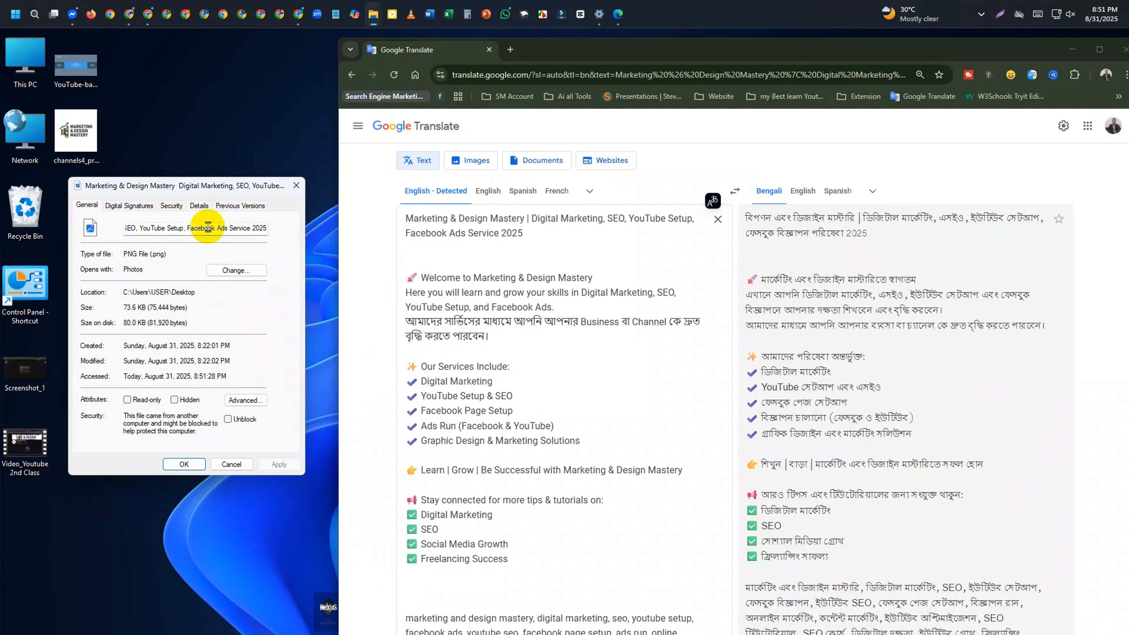
pyautogui.click(198, 207)
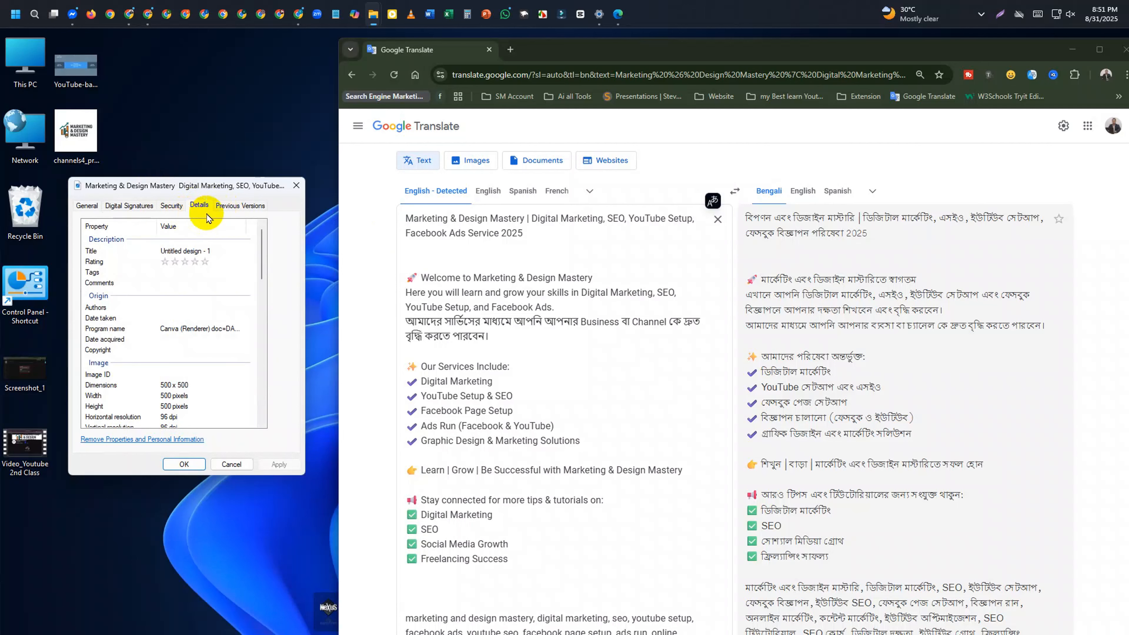
pyautogui.click(216, 256)
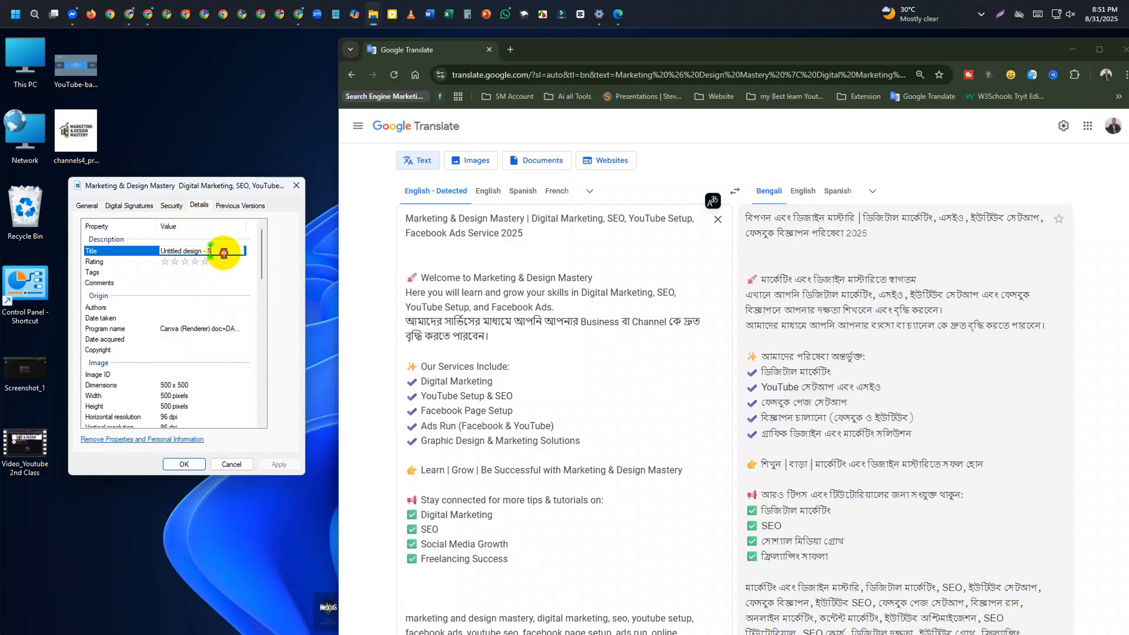
pyautogui.moveTo(155, 251)
pyautogui.mouseDown()
pyautogui.moveTo(221, 250)
pyautogui.moveTo(141, 254)
pyautogui.mouseUp()
pyautogui.press('Delete')
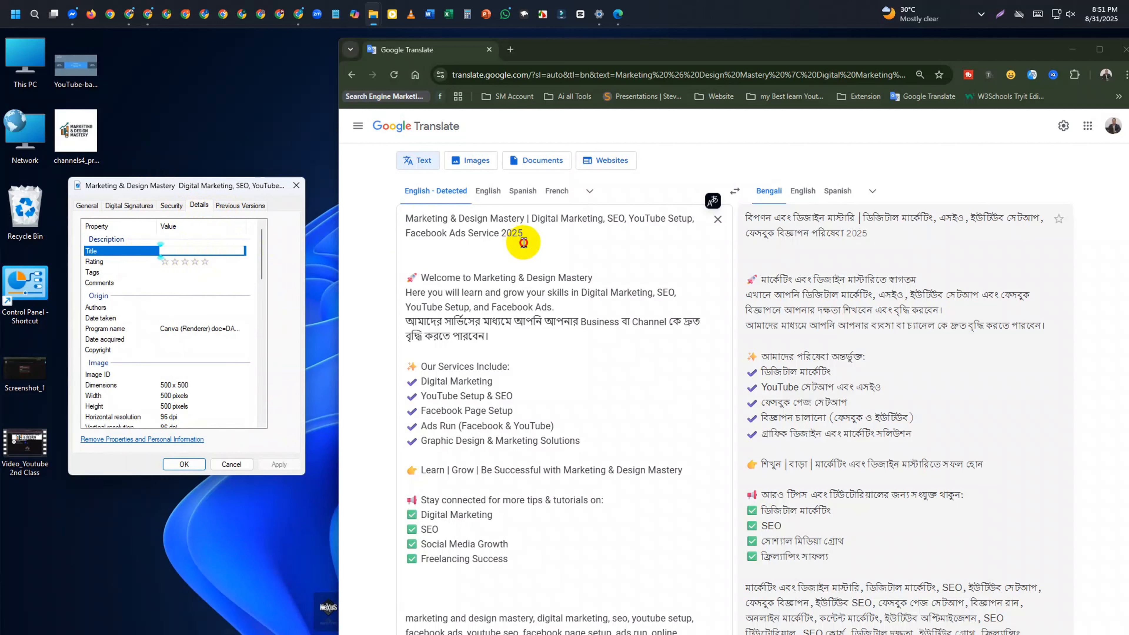
# Copy the full SEO title from Google Translate into the image's Title property and try to give the image a five-star rating
pyautogui.moveTo(528, 242); pyautogui.dragTo(419, 216)
pyautogui.click(583, 242)
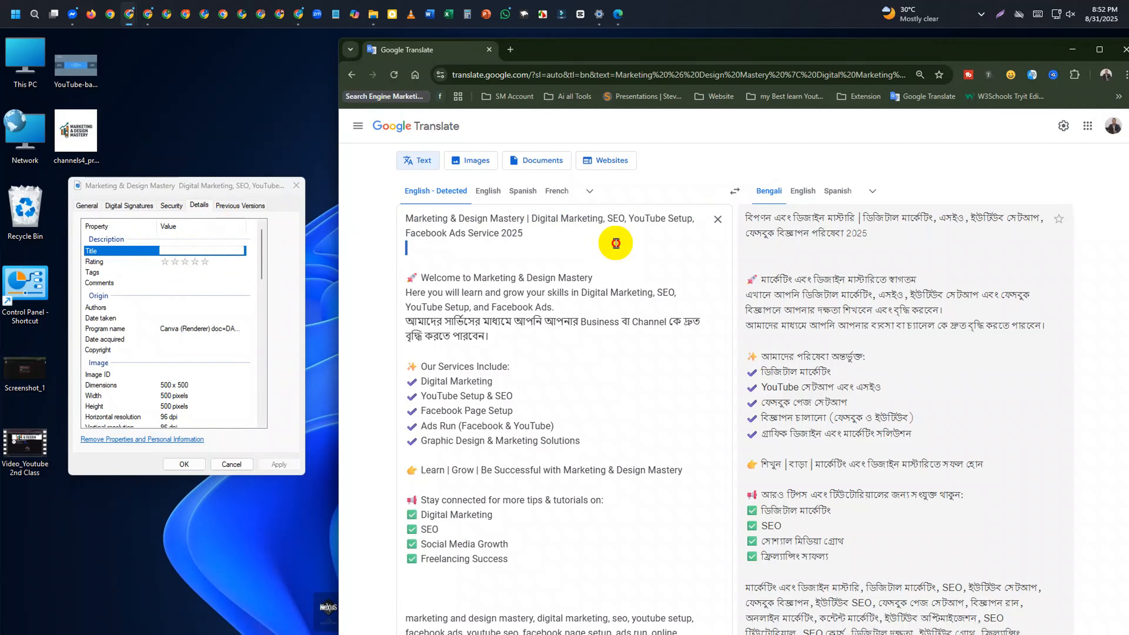
pyautogui.moveTo(616, 242); pyautogui.dragTo(401, 212)
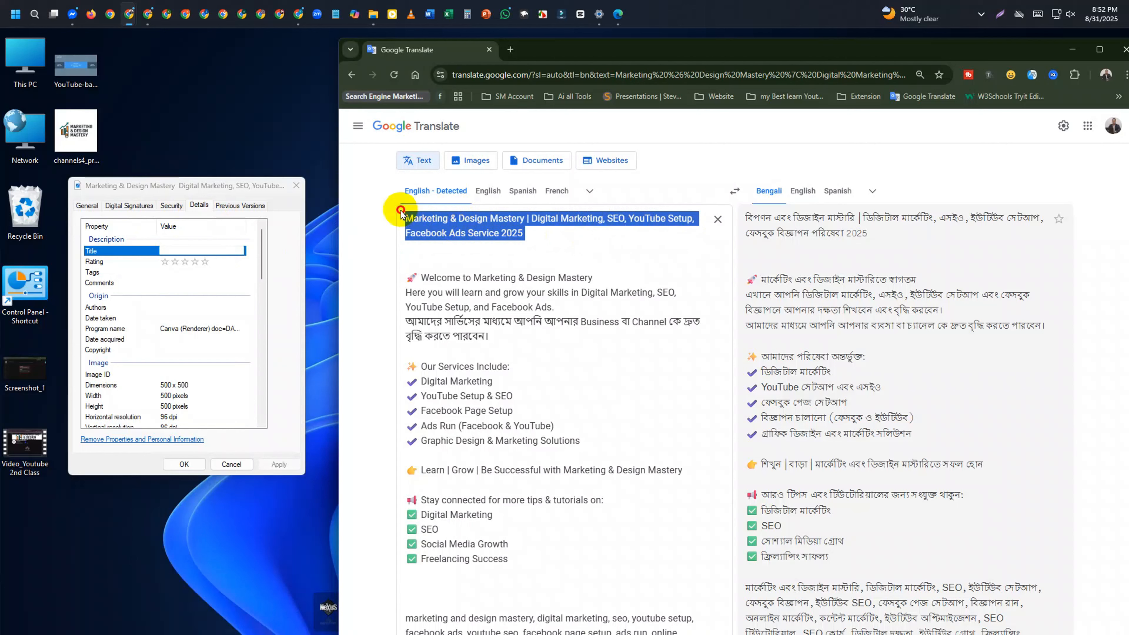
pyautogui.rightClick(418, 220)
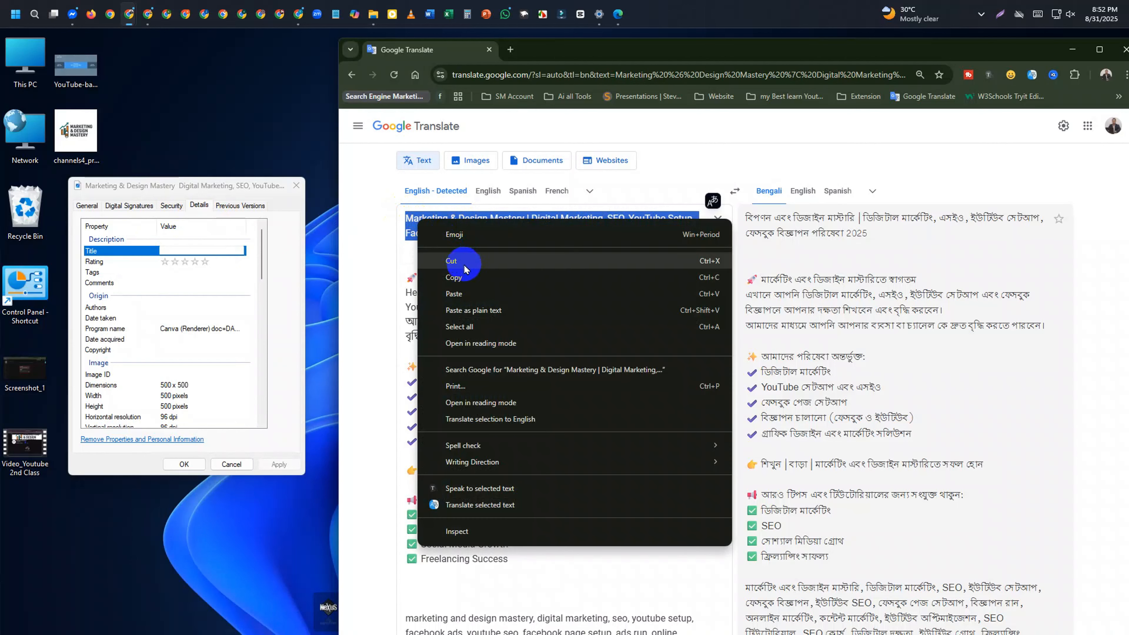
pyautogui.click(465, 281)
pyautogui.rightClick(194, 249)
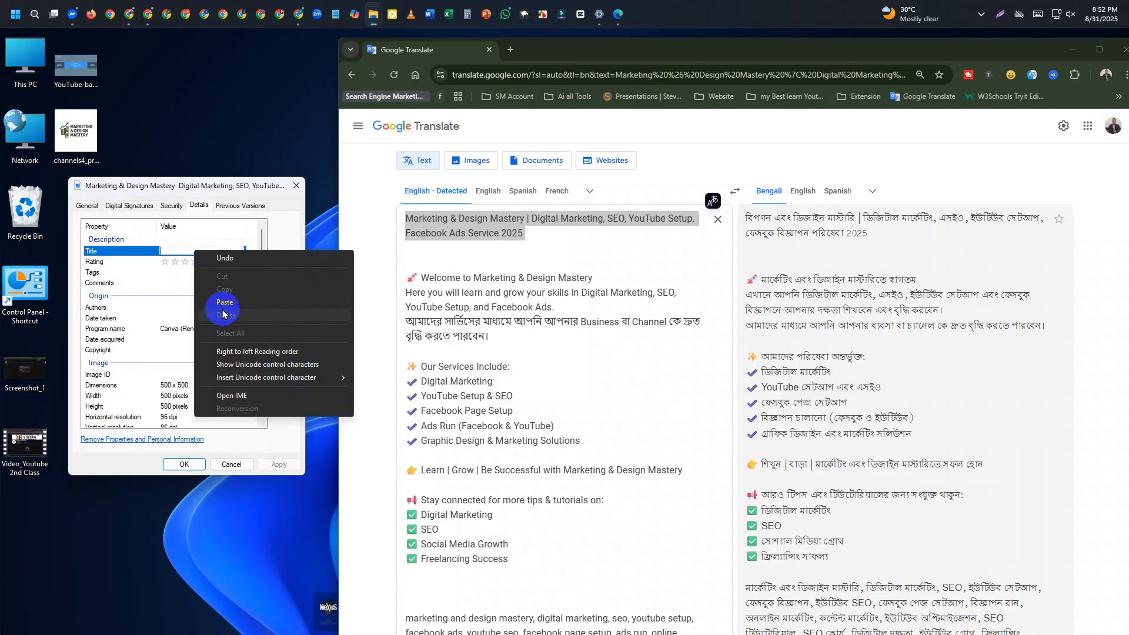
pyautogui.click(224, 297)
pyautogui.click(206, 262)
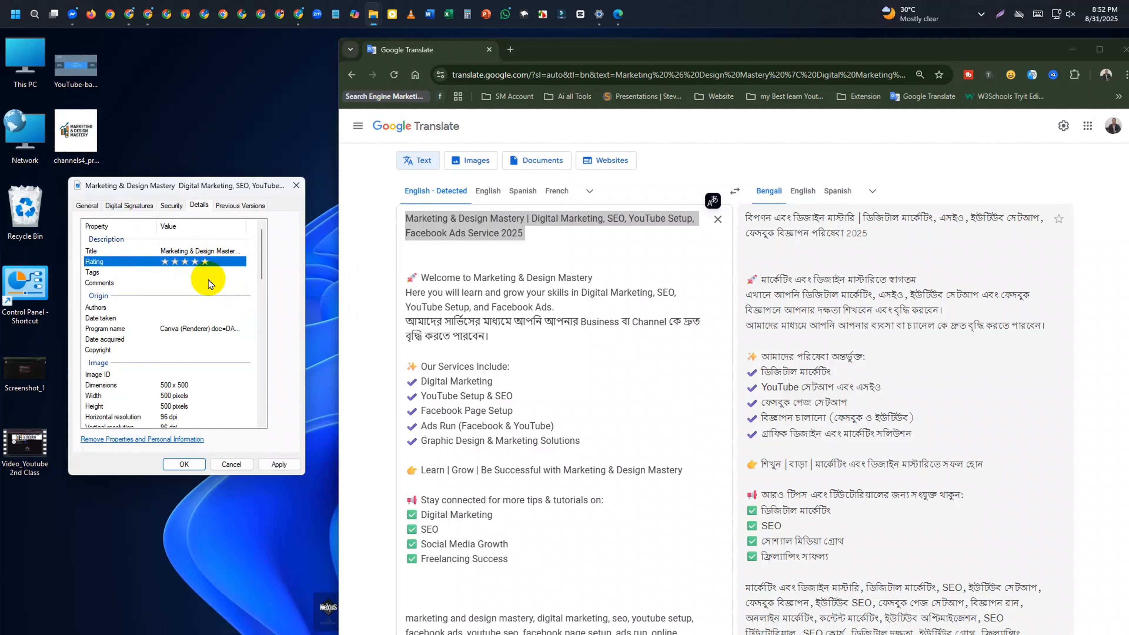
# Copy the comma-separated keyword list, from marketing and design mastery to seo mastery, from Google Translate into the logo image's Tags property
pyautogui.click(192, 279)
pyautogui.click(211, 272)
pyautogui.scroll(-9, 452, 368)
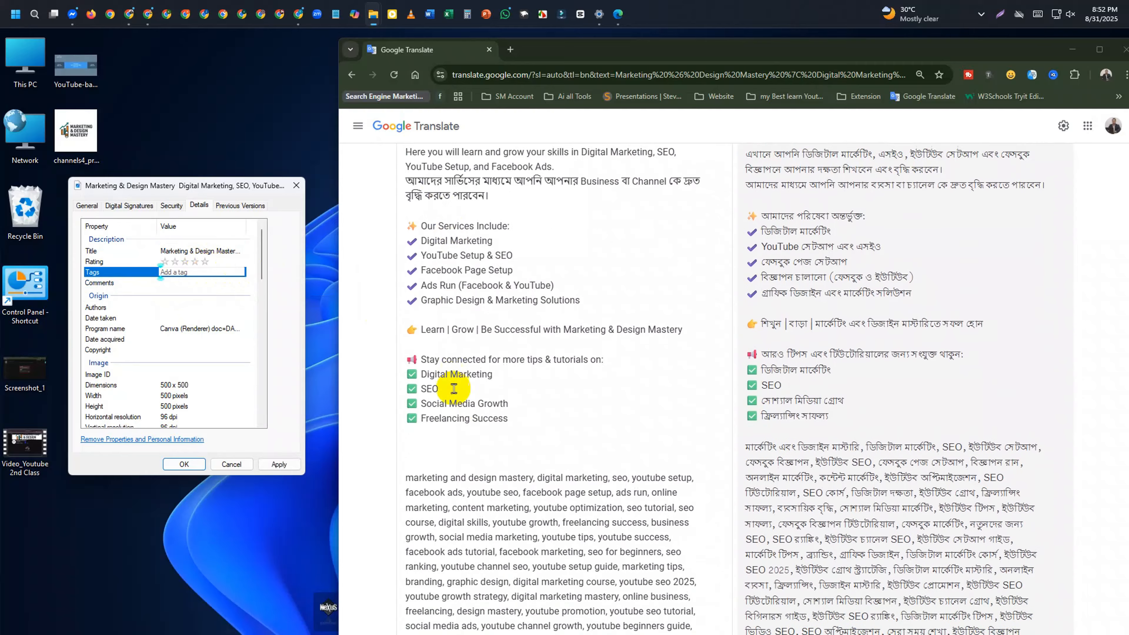
pyautogui.click(402, 212)
pyautogui.scroll(6, 476, 304)
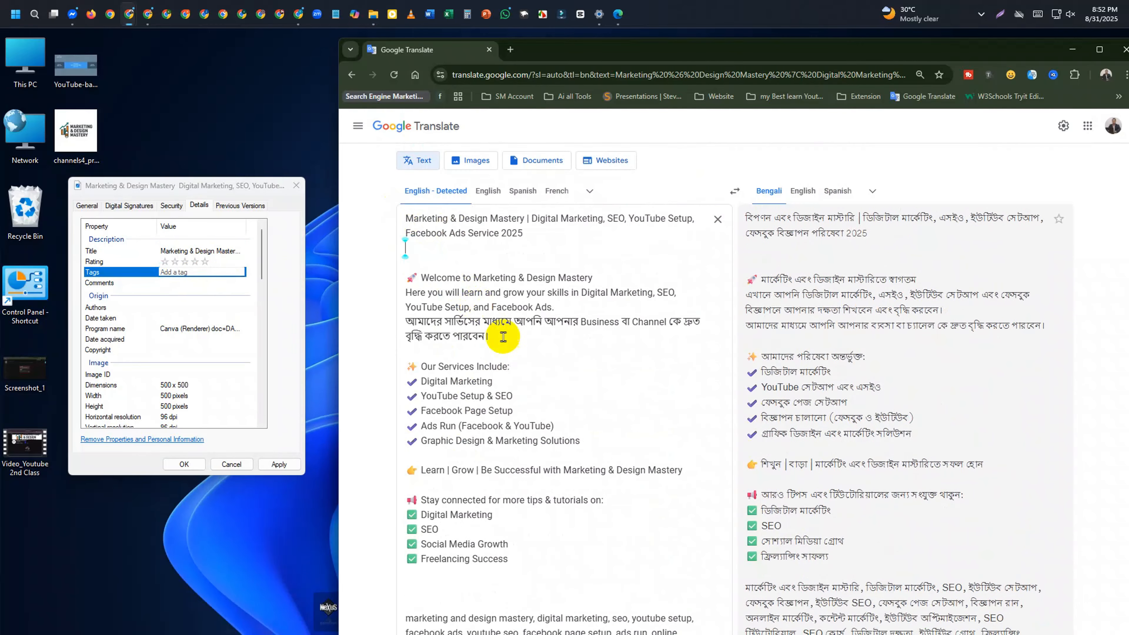
pyautogui.scroll(-3, 523, 382)
pyautogui.scroll(-3, 522, 381)
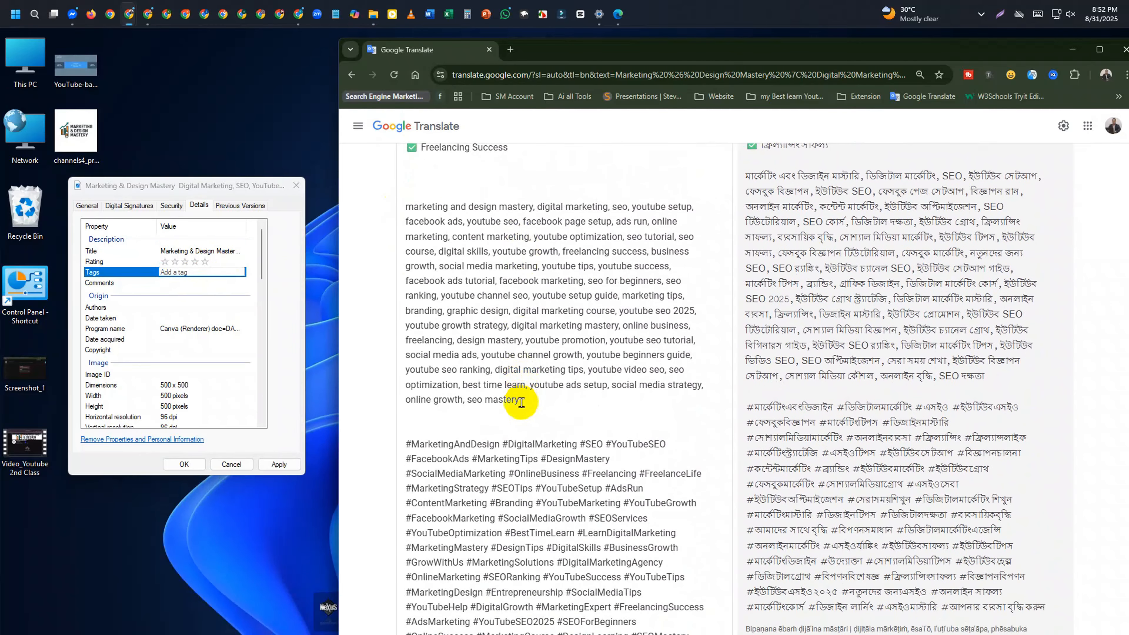
pyautogui.moveTo(521, 402); pyautogui.dragTo(402, 206)
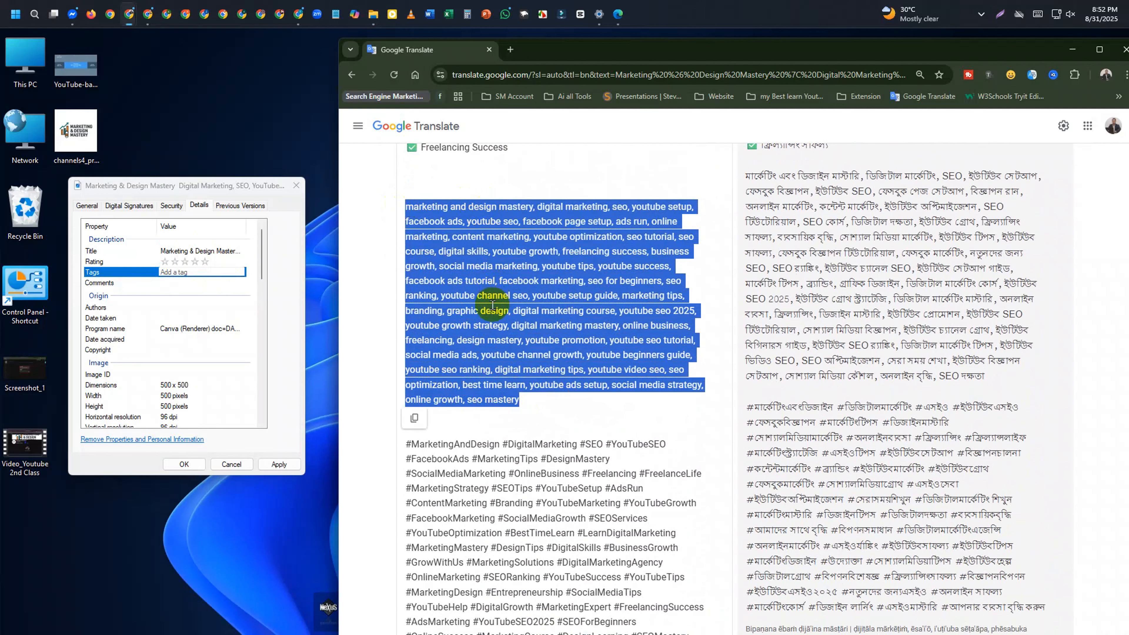
pyautogui.rightClick(494, 210)
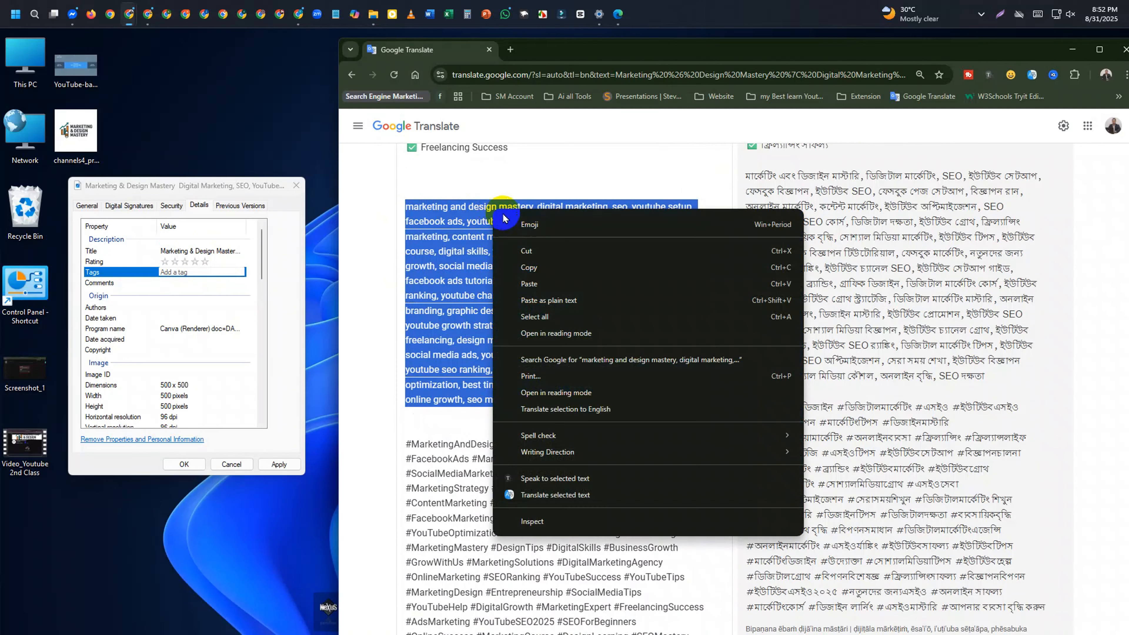
pyautogui.click(527, 268)
pyautogui.click(159, 271)
pyautogui.rightClick(177, 271)
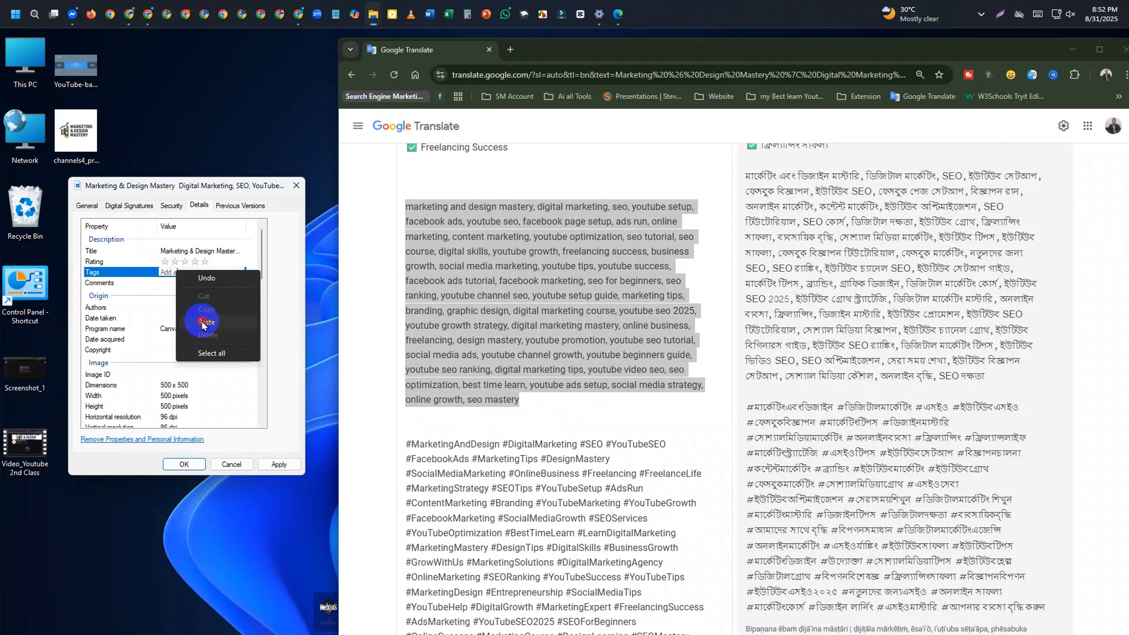
pyautogui.click(205, 322)
# Copy the entire Google Translate source text, from the SEO title through #GrowYourBusiness, for the logo image's Comments property
pyautogui.click(151, 283)
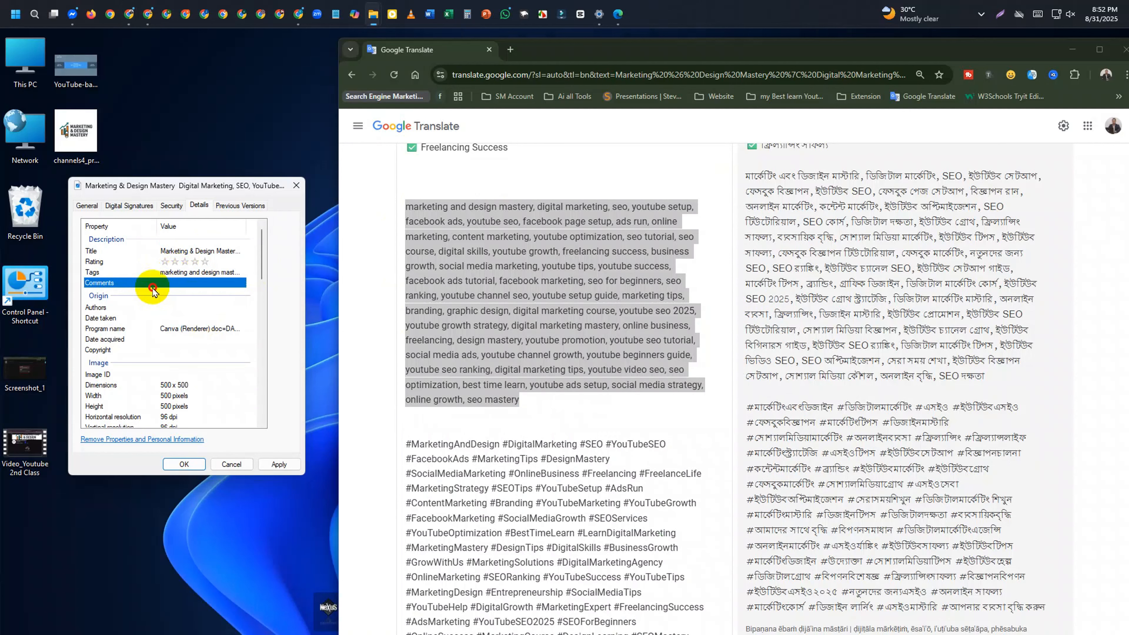
pyautogui.click(170, 286)
pyautogui.scroll(-5, 442, 279)
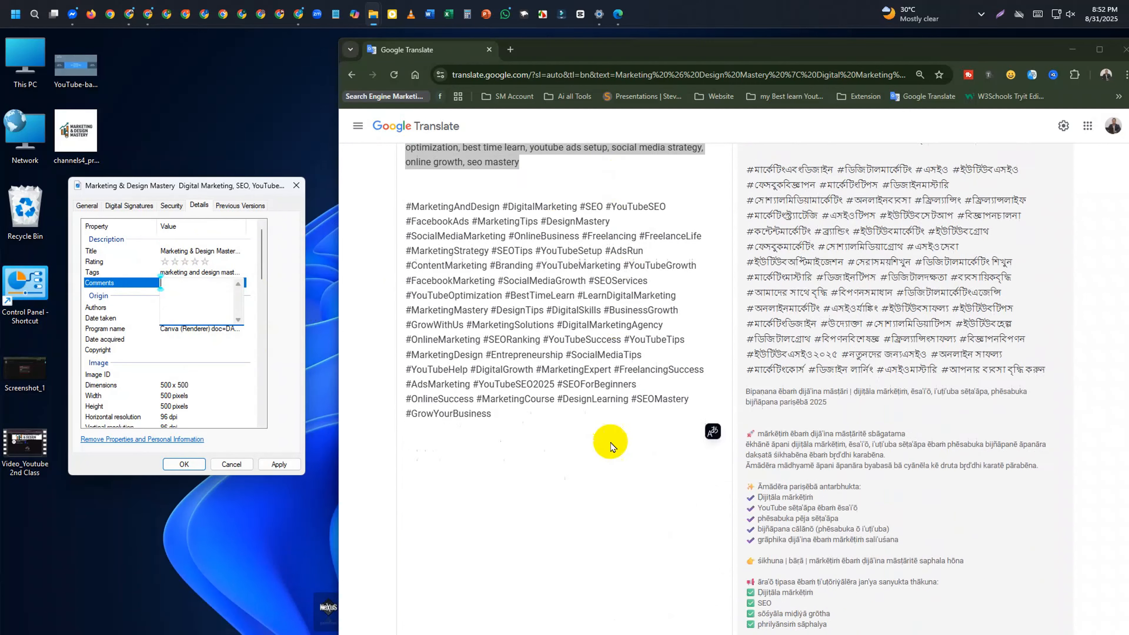
pyautogui.scroll(-4, 610, 444)
pyautogui.scroll(4, 569, 358)
pyautogui.click(498, 383)
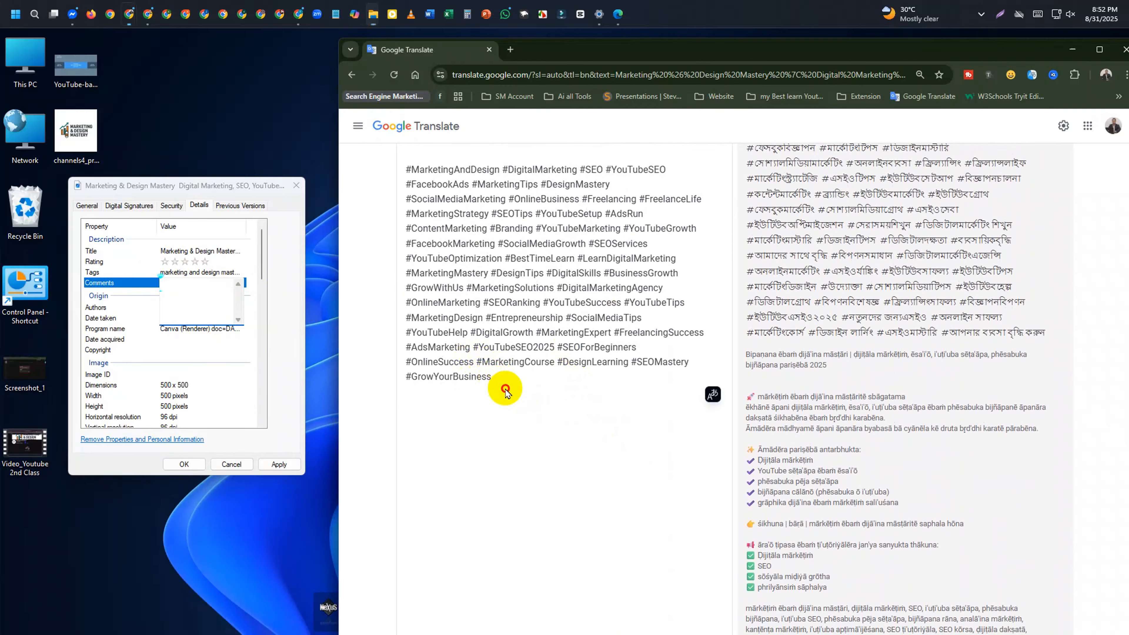
pyautogui.scroll(4, 511, 387)
pyautogui.scroll(-4, 534, 400)
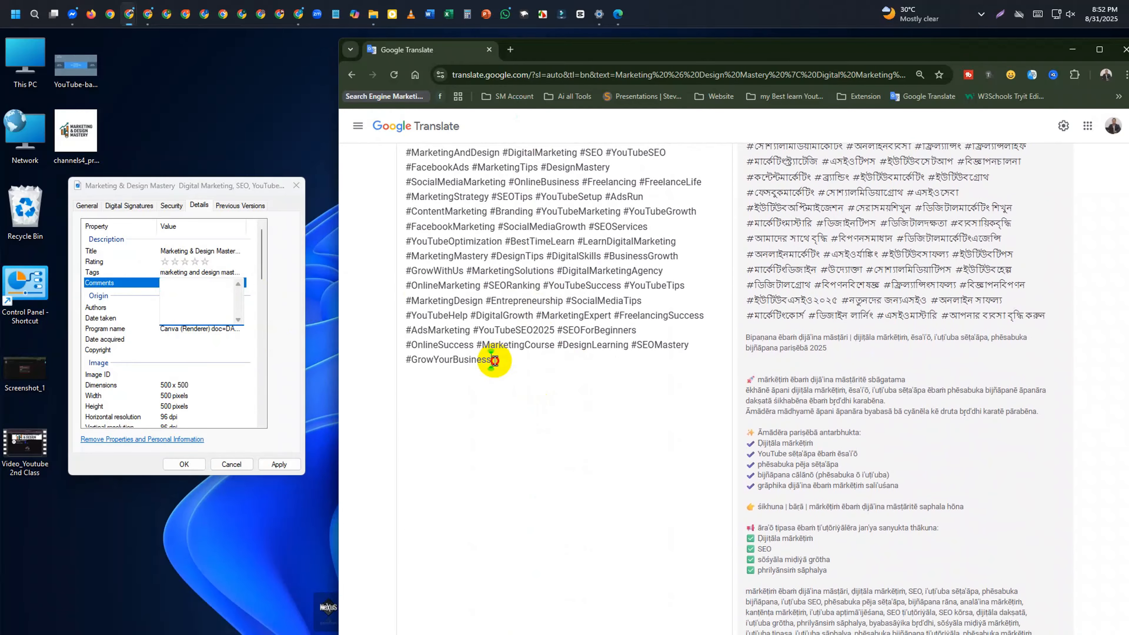
pyautogui.moveTo(494, 360); pyautogui.dragTo(403, 220)
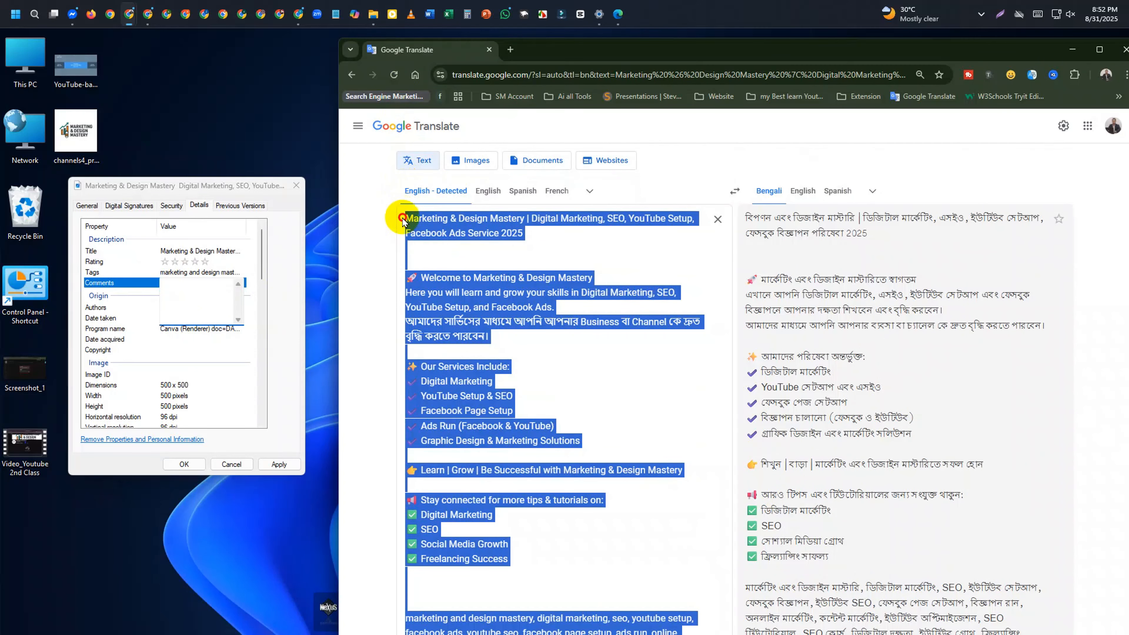
pyautogui.rightClick(419, 234)
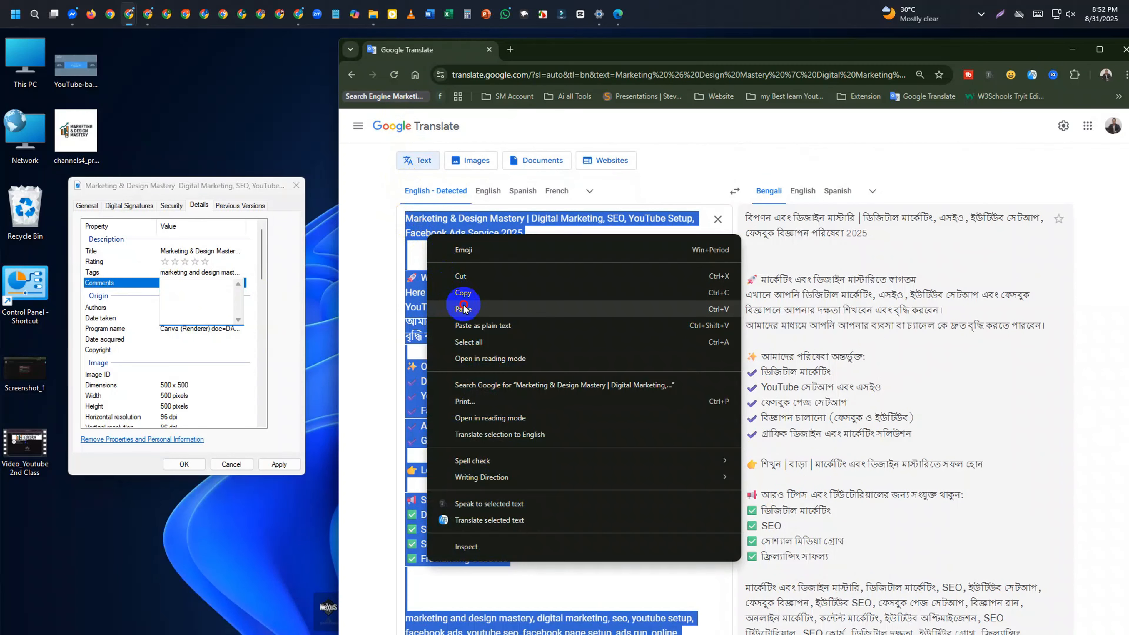
pyautogui.click(476, 291)
pyautogui.scroll(-8, 476, 292)
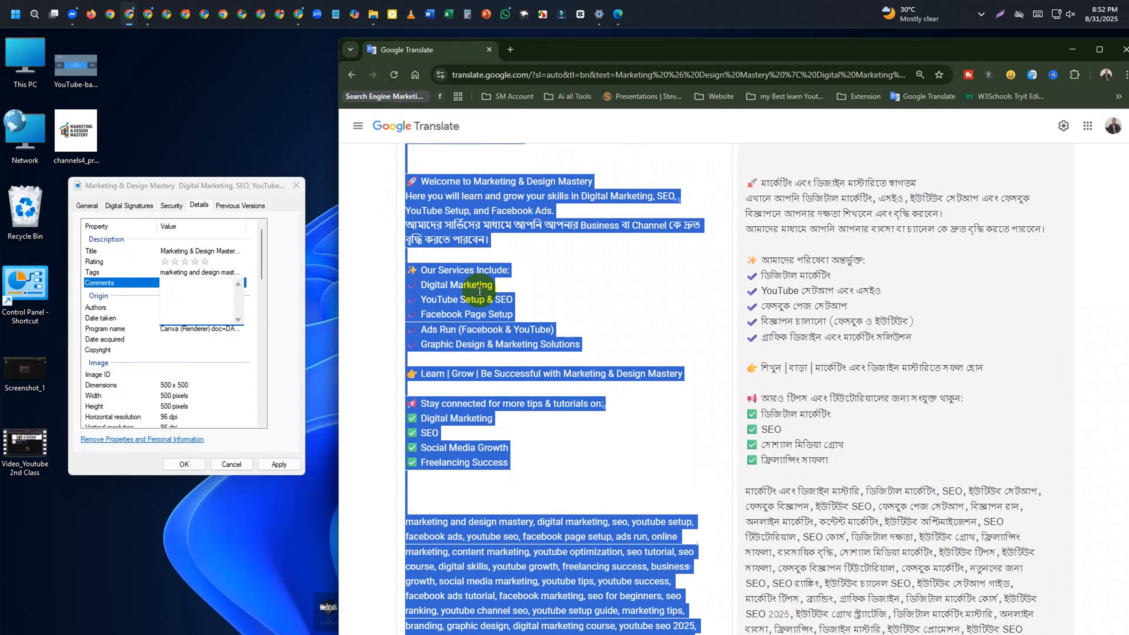
pyautogui.scroll(6, 464, 241)
pyautogui.rightClick(464, 240)
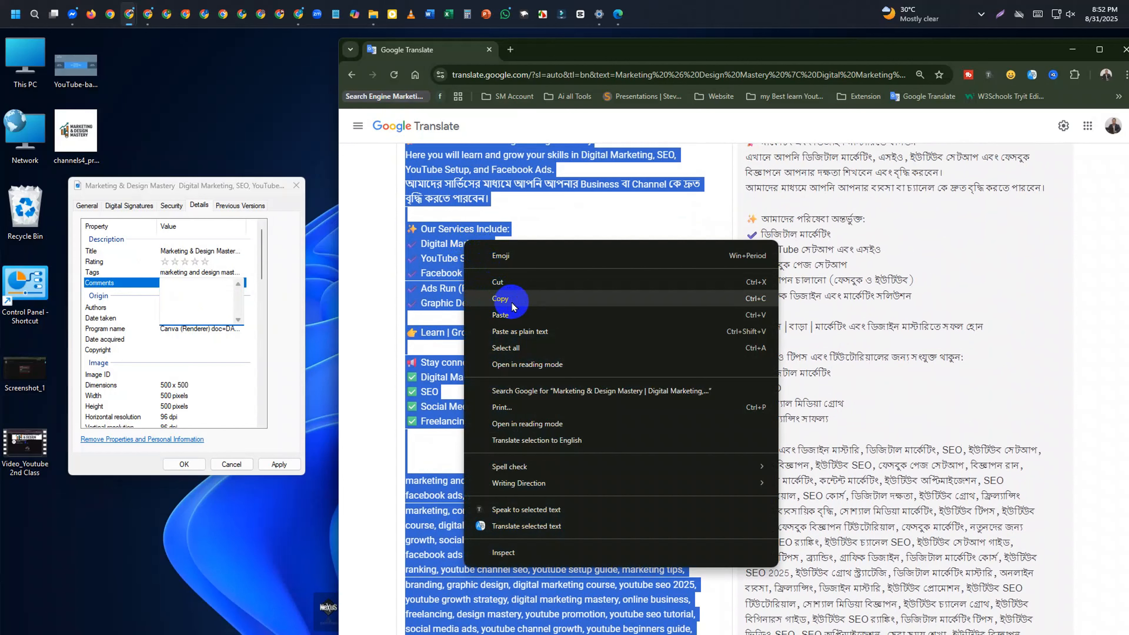
pyautogui.click(512, 304)
# Paste the copied text into the logo image's Comments property and save the image's properties
pyautogui.rightClick(176, 292)
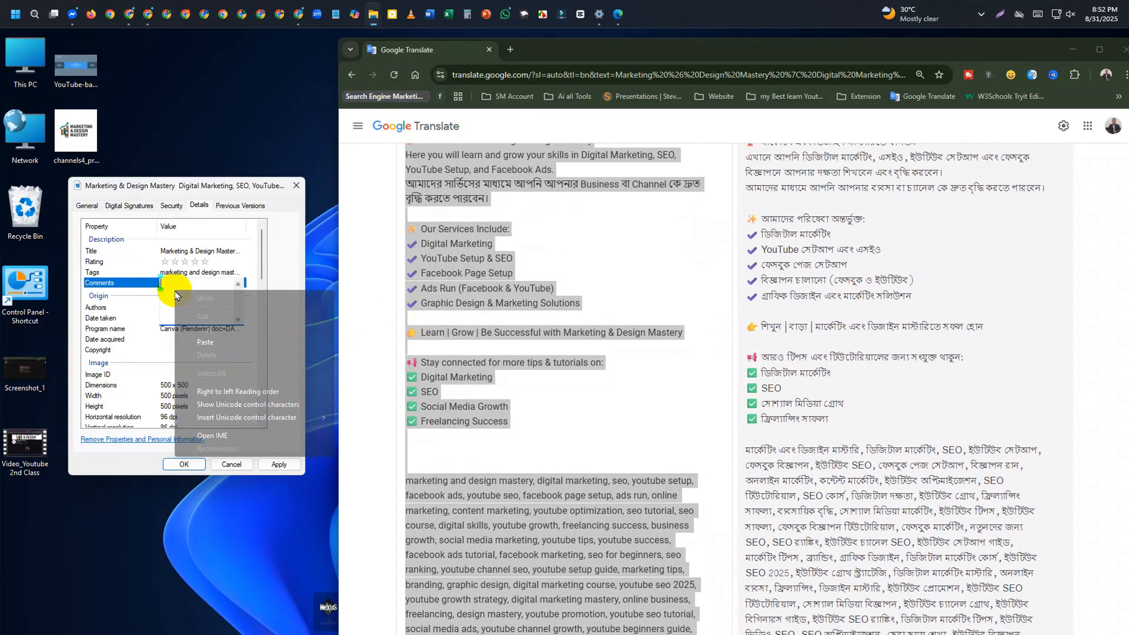
pyautogui.click(209, 342)
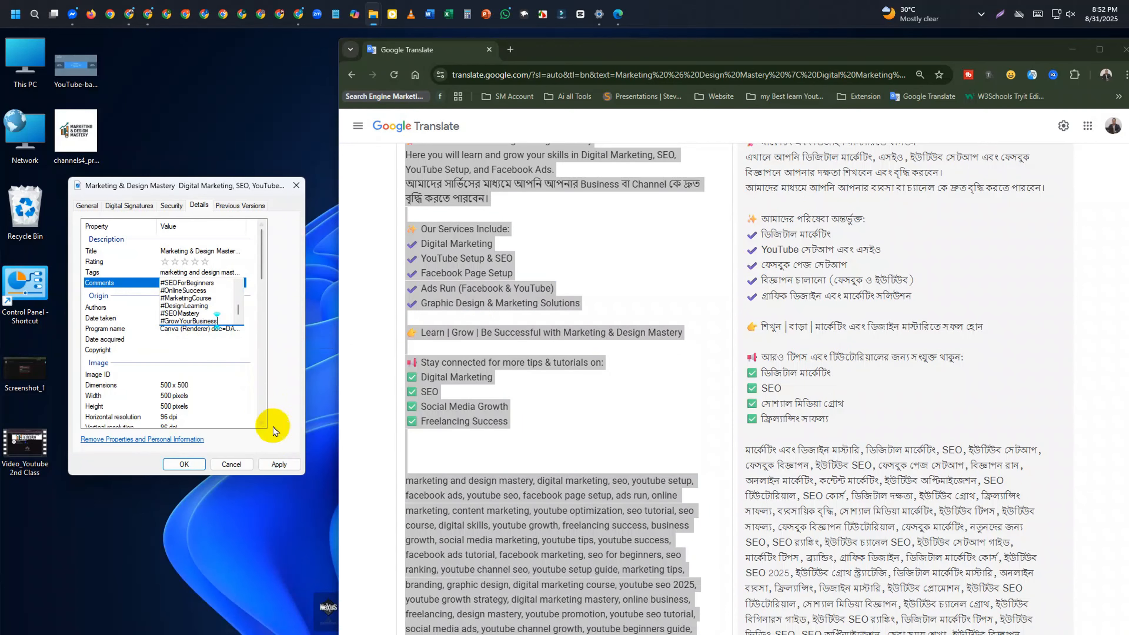
pyautogui.click(267, 466)
pyautogui.click(184, 464)
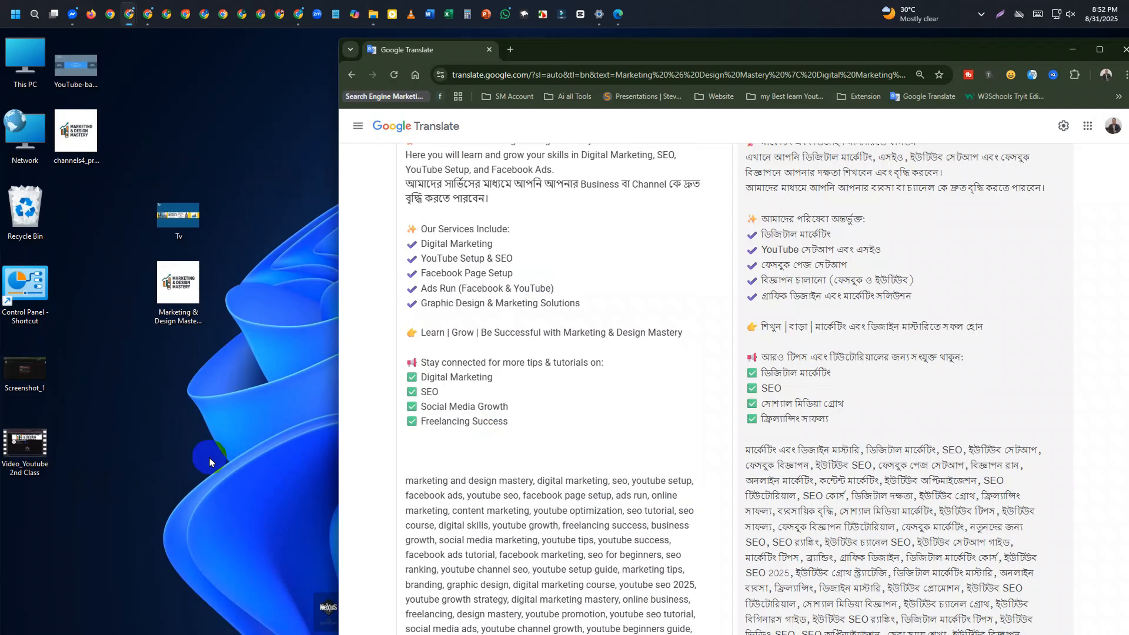
# Rearrange the desktop so the Marketing & Design Mastery logo sits above the Tv image, and select Tv
pyautogui.moveTo(175, 313); pyautogui.dragTo(179, 364)
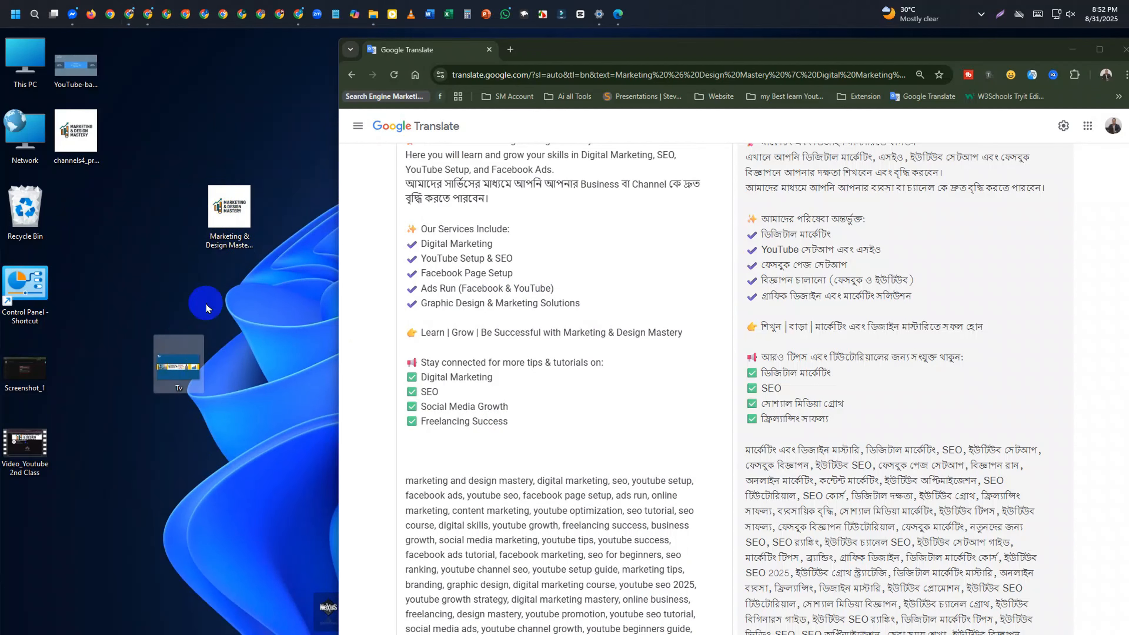
pyautogui.moveTo(222, 222); pyautogui.dragTo(171, 222)
pyautogui.click(179, 380)
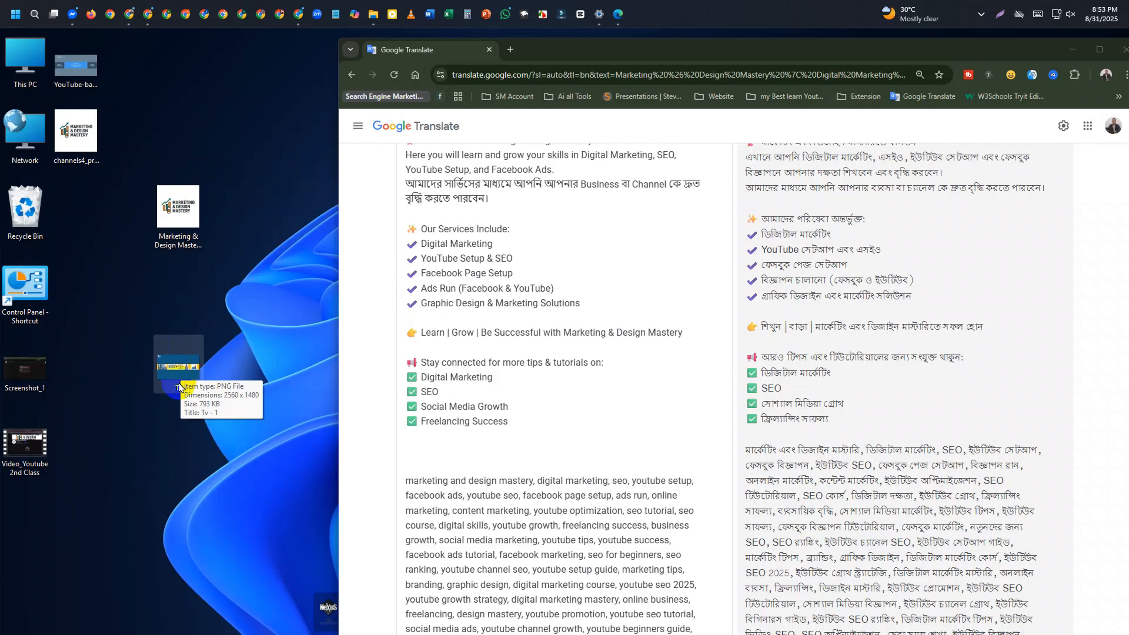
# Open the Tv image's properties, clear its file name, and copy the SEO title from the Google Translate source text
pyautogui.rightClick(178, 364)
pyautogui.click(220, 361)
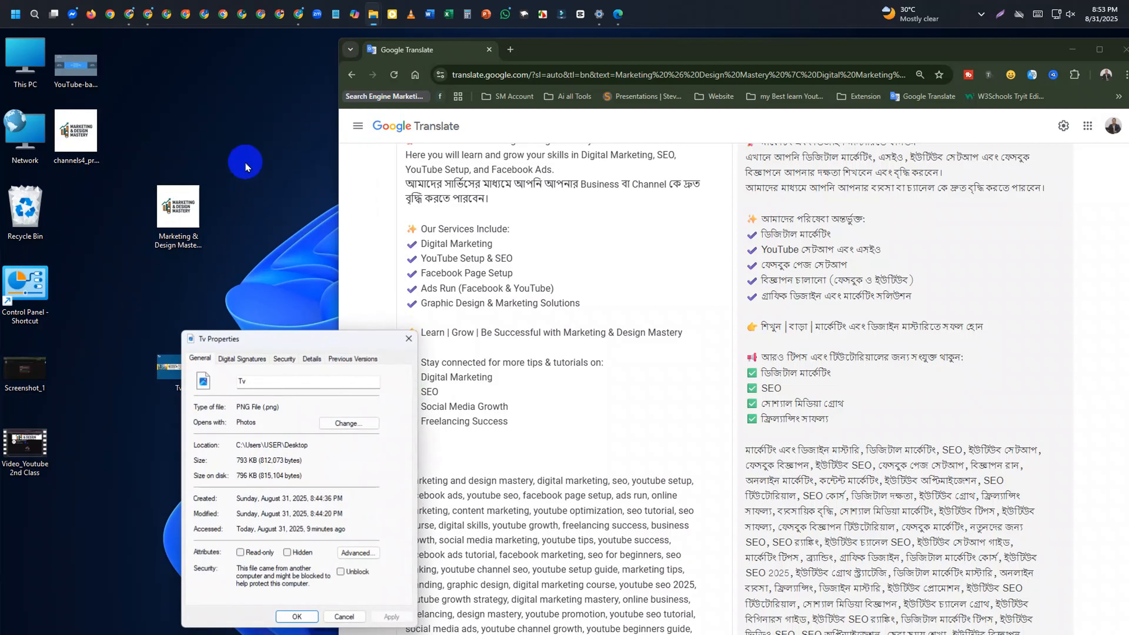
pyautogui.moveTo(261, 329); pyautogui.dragTo(162, 202)
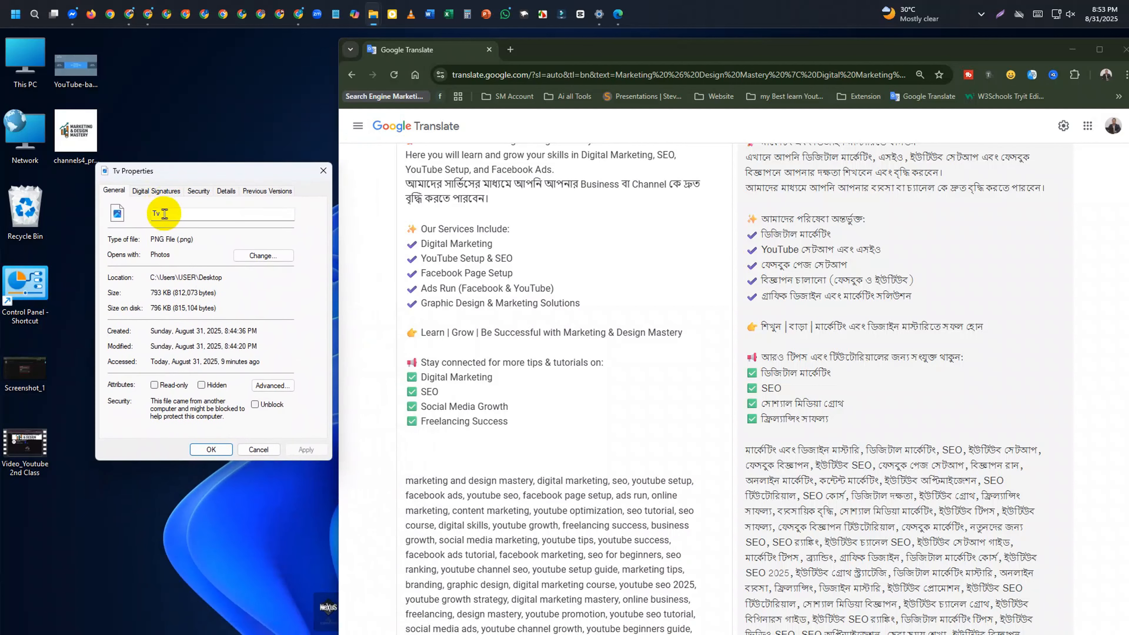
pyautogui.press('BackSpace')
pyautogui.scroll(3, 584, 181)
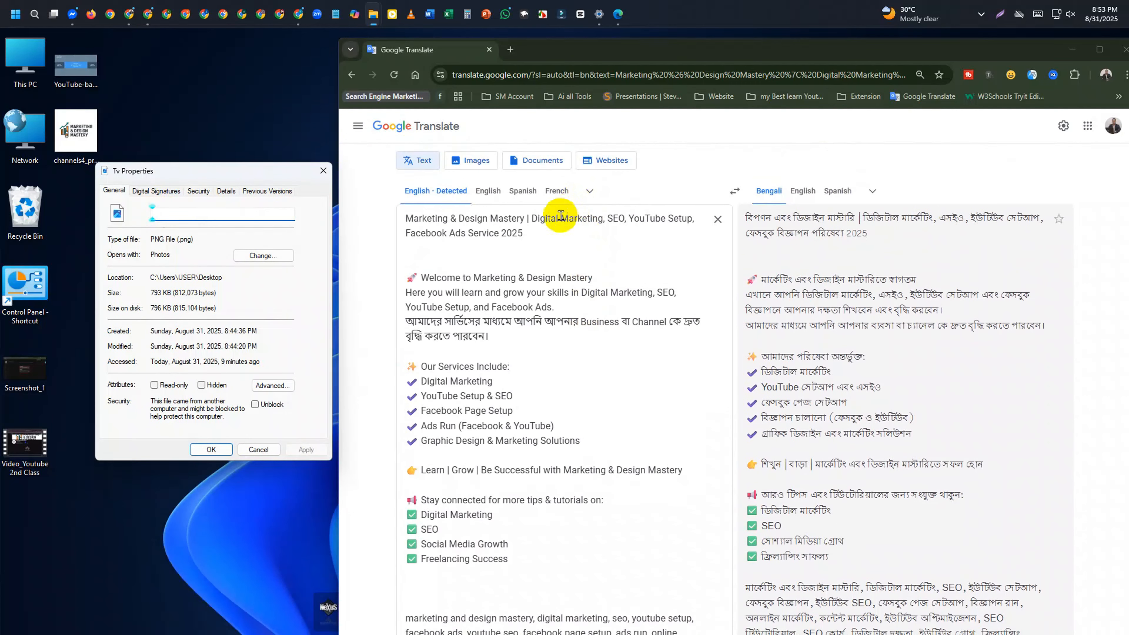
pyautogui.moveTo(525, 233); pyautogui.dragTo(399, 212)
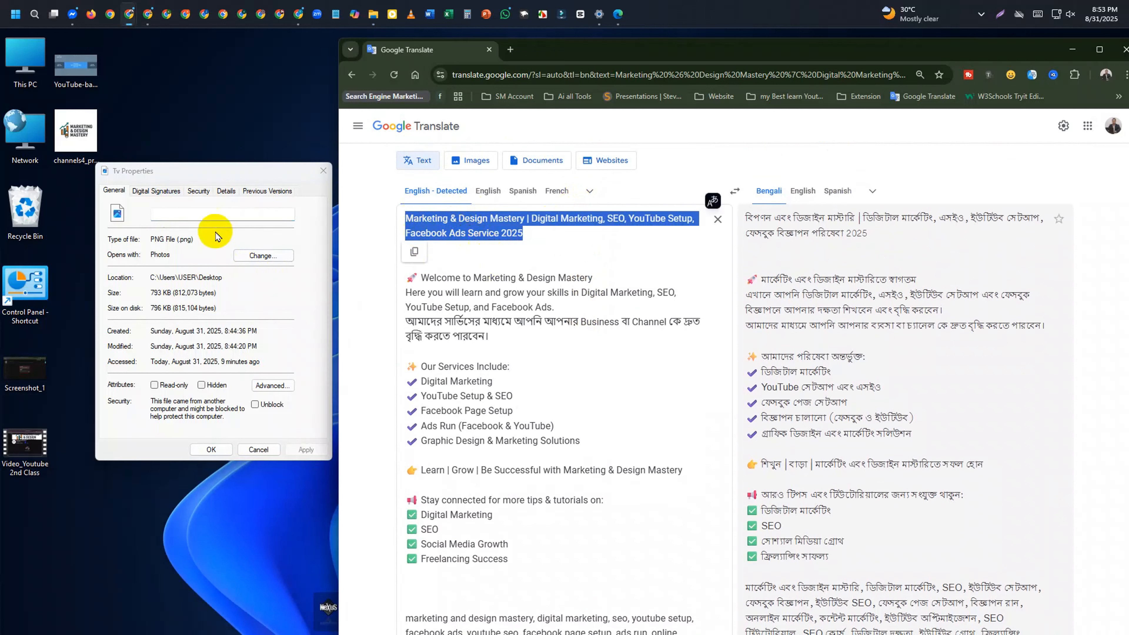
# Try to apply the copied SEO title as the Tv image's file name
pyautogui.click(221, 213)
pyautogui.hotkey('ctrl', 'v')
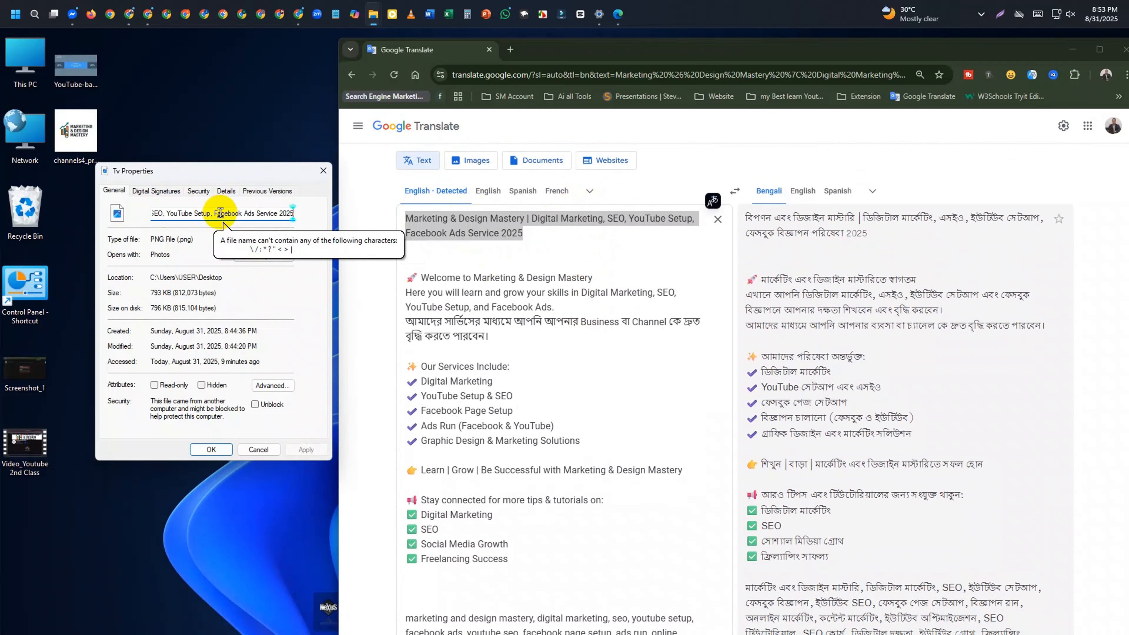
pyautogui.click(201, 450)
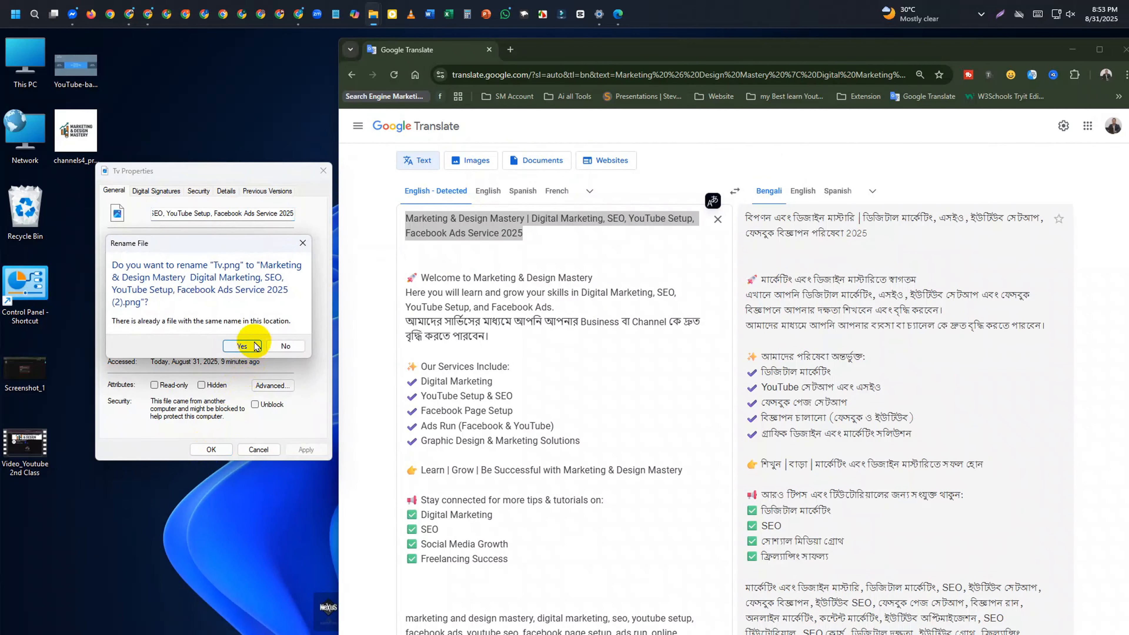
pyautogui.click(302, 243)
# Rename the Tv image with the copied SEO title through its properties and place it directly below the logo image
pyautogui.rightClick(180, 377)
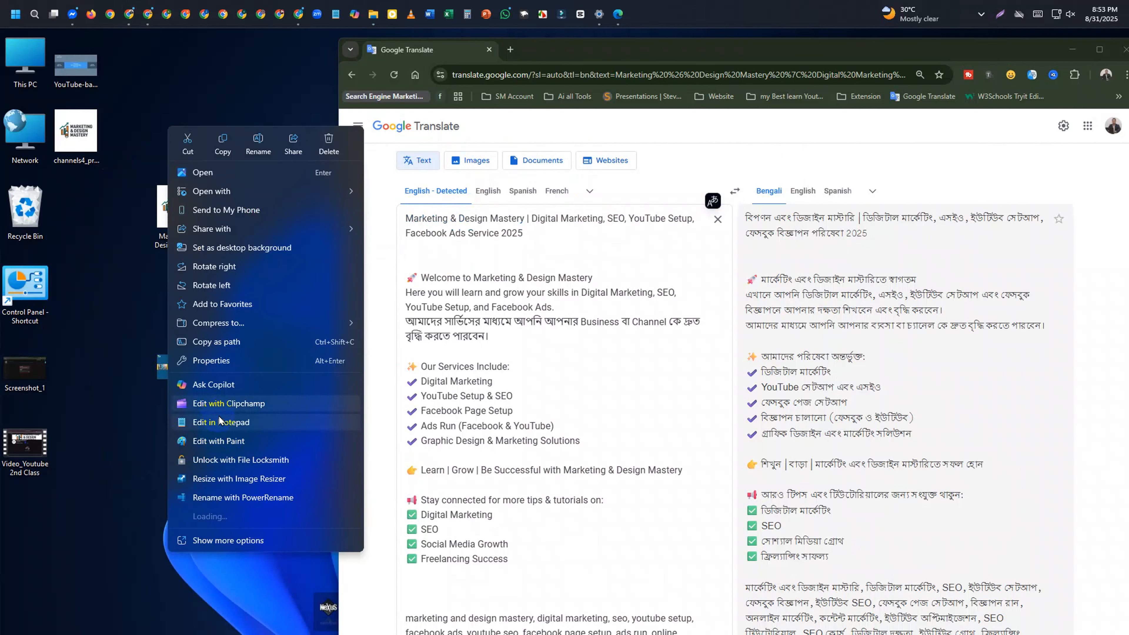
pyautogui.click(222, 360)
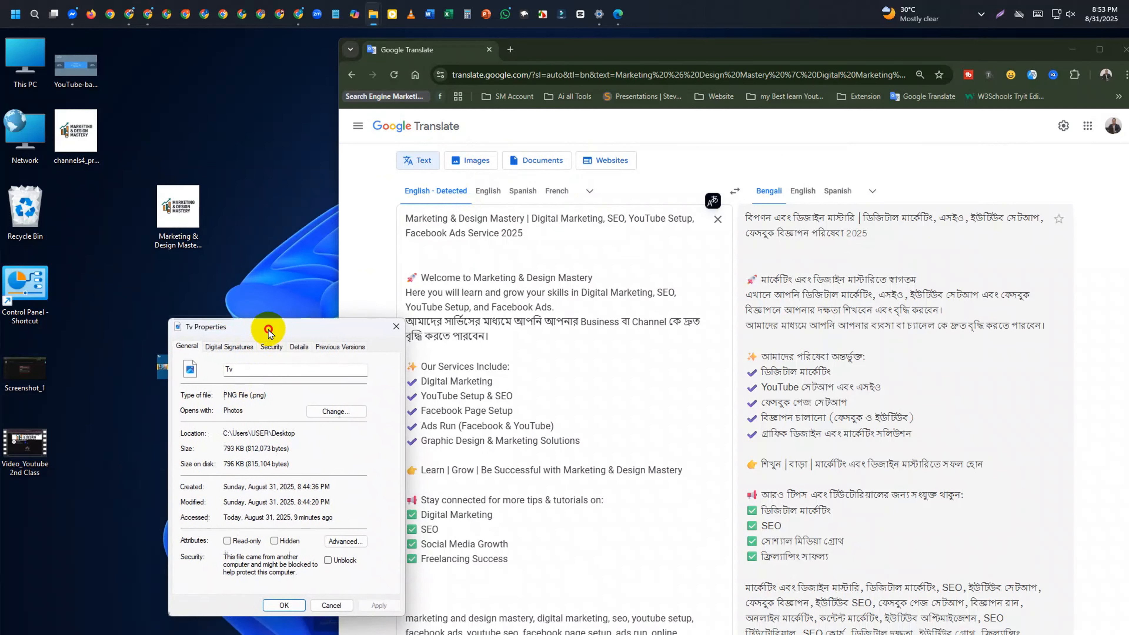
pyautogui.moveTo(268, 331); pyautogui.dragTo(239, 250)
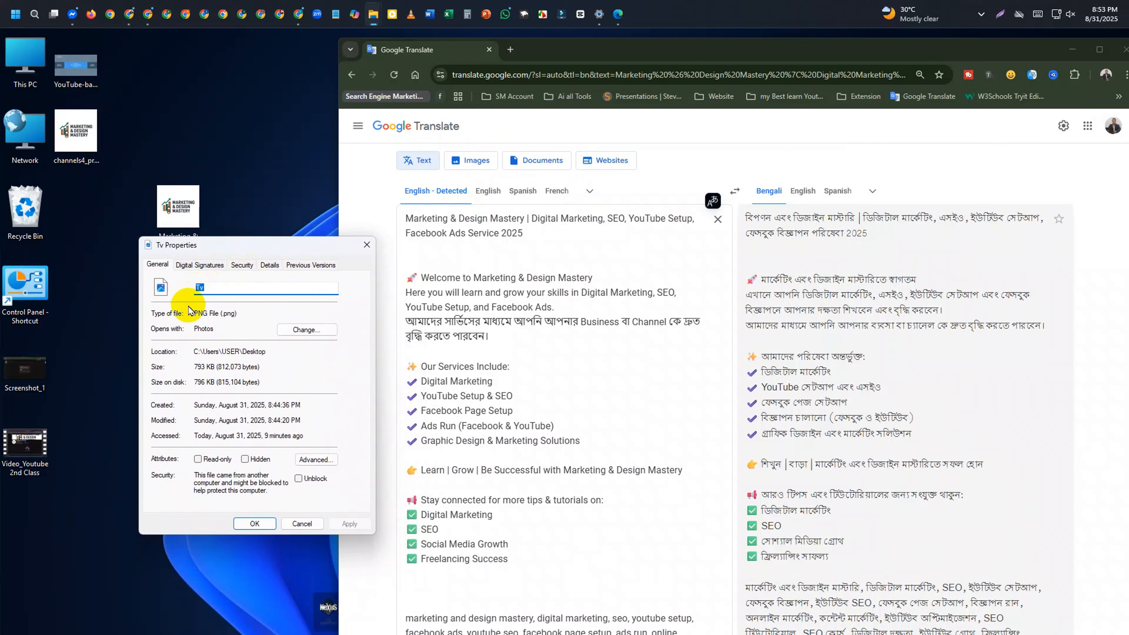
pyautogui.hotkey('ctrl', 'v')
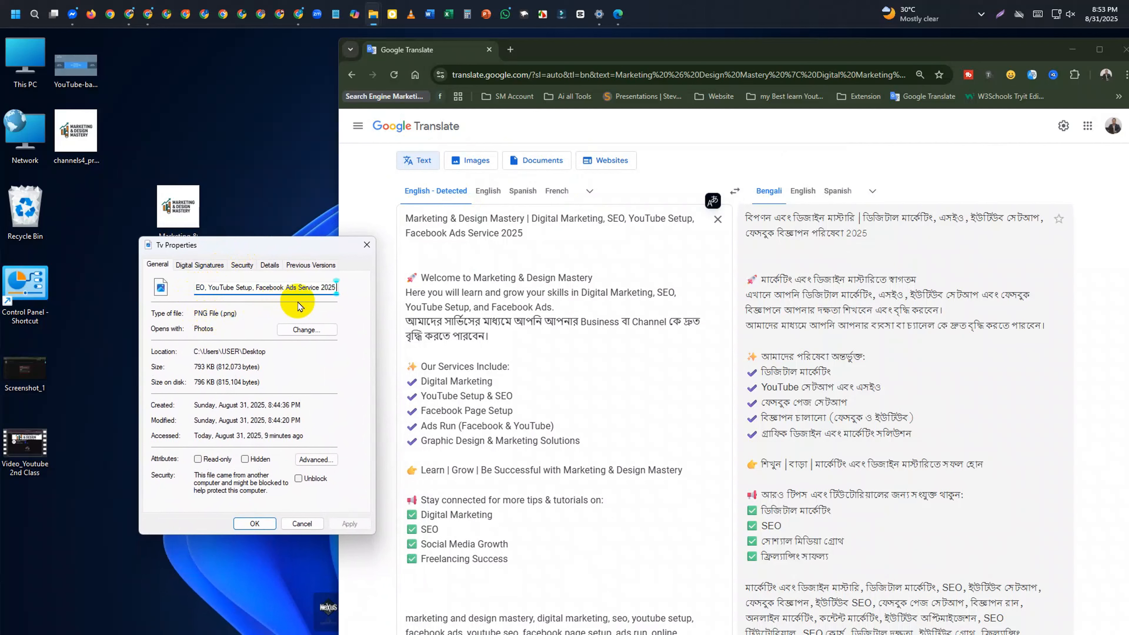
pyautogui.click(252, 524)
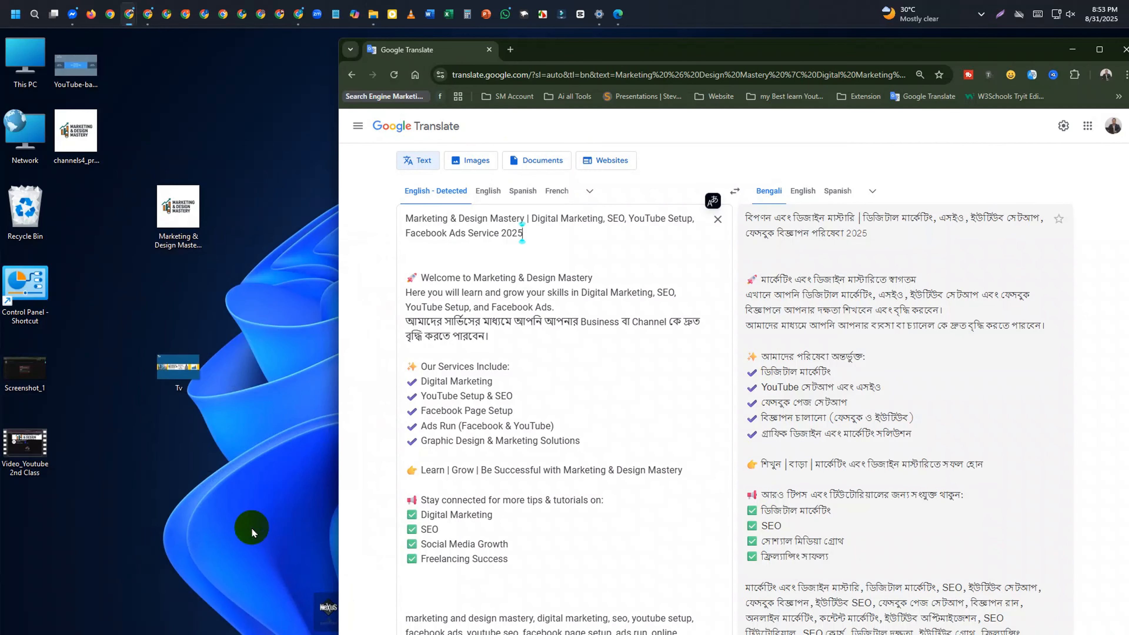
pyautogui.moveTo(178, 371); pyautogui.dragTo(182, 311)
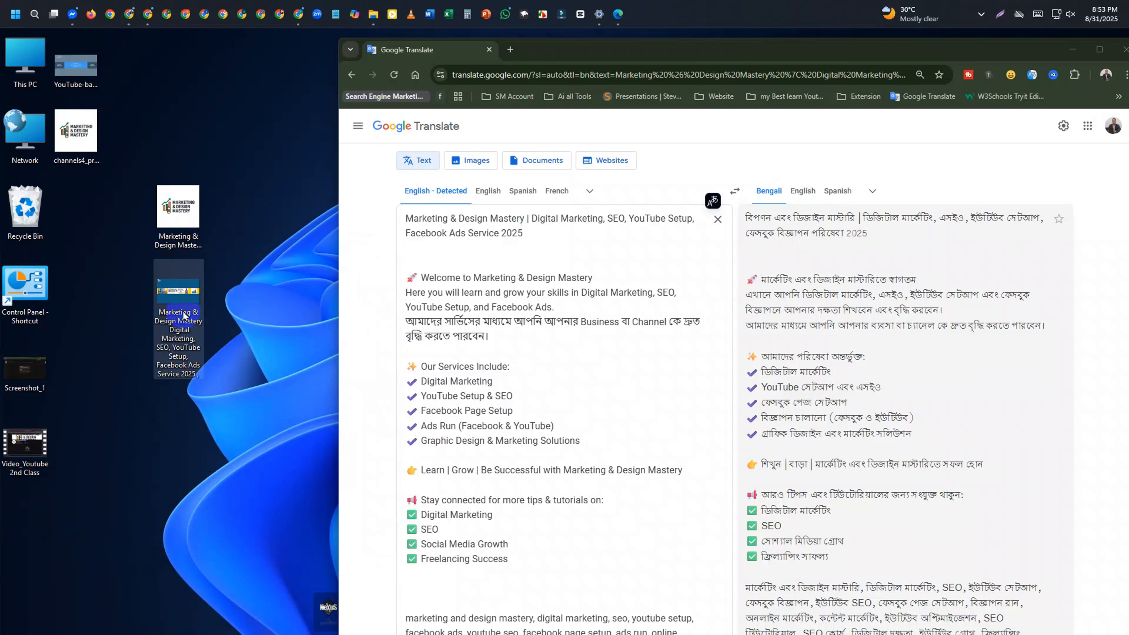
# Open the detailed properties of the renamed banner image and clear its Title value
pyautogui.rightClick(184, 294)
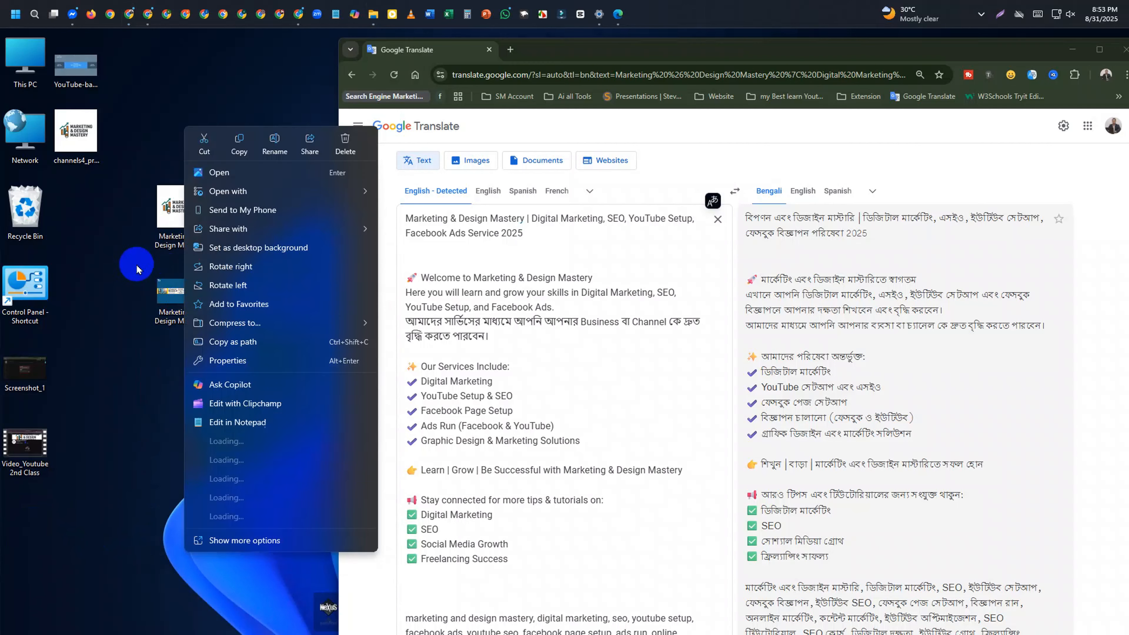
pyautogui.click(210, 361)
pyautogui.moveTo(252, 286); pyautogui.dragTo(146, 192)
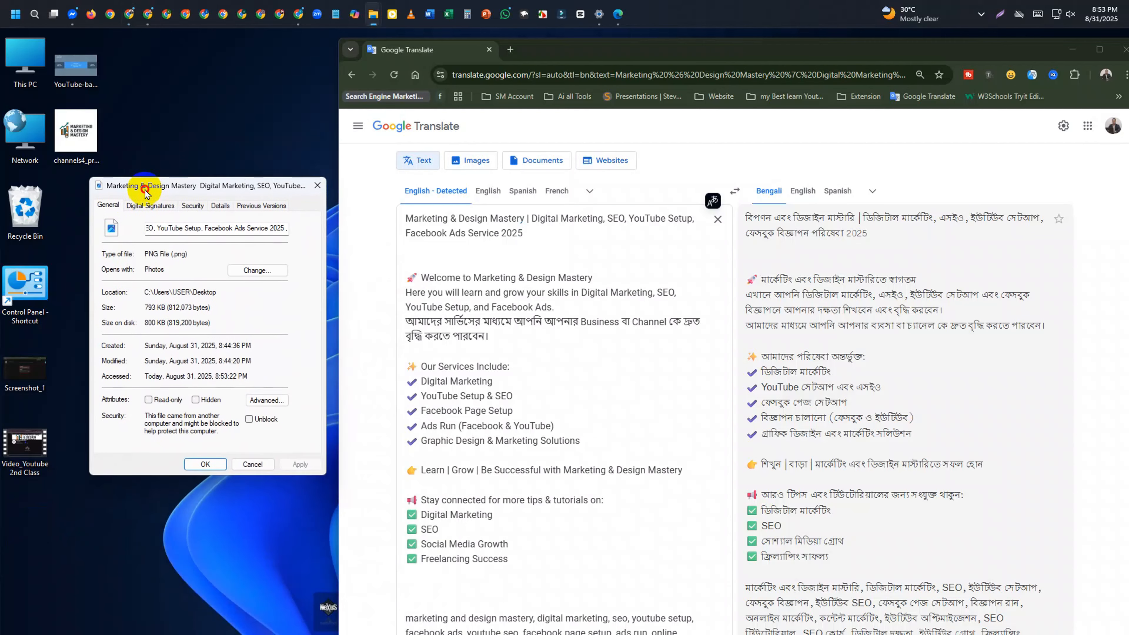
pyautogui.click(216, 207)
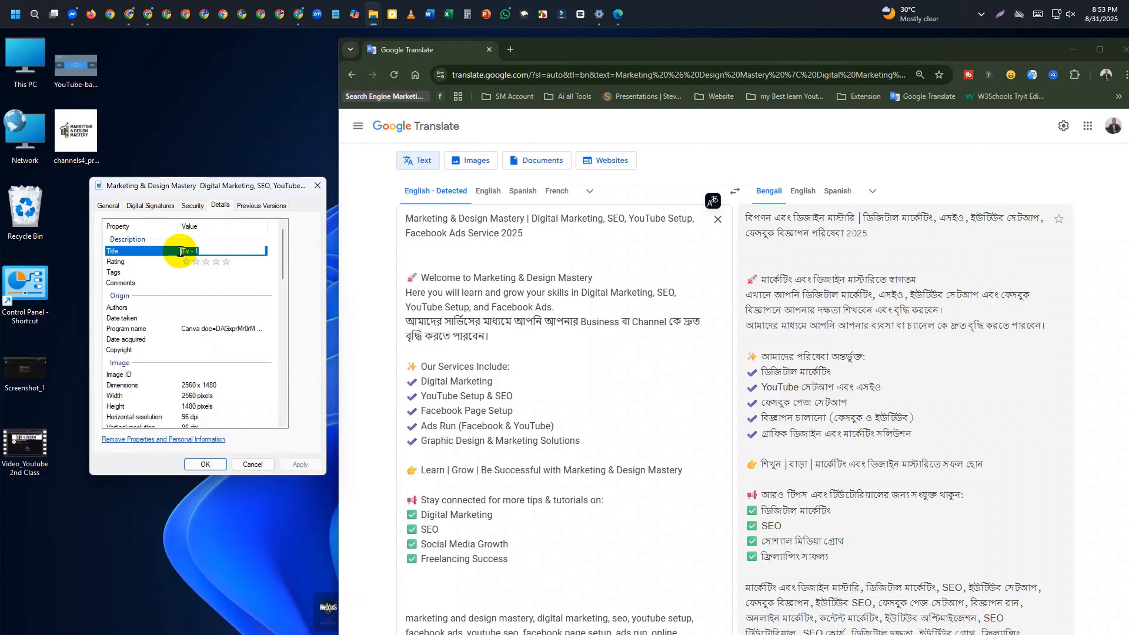
pyautogui.press('BackSpace')
# Set the banner image's Title property to the copied "Marketing & Design Mastery | Digital Marketing, SEO, YouTube Setup, Facebook Ads Service 2025"
pyautogui.moveTo(525, 233); pyautogui.dragTo(390, 222)
pyautogui.rightClick(428, 217)
pyautogui.click(466, 277)
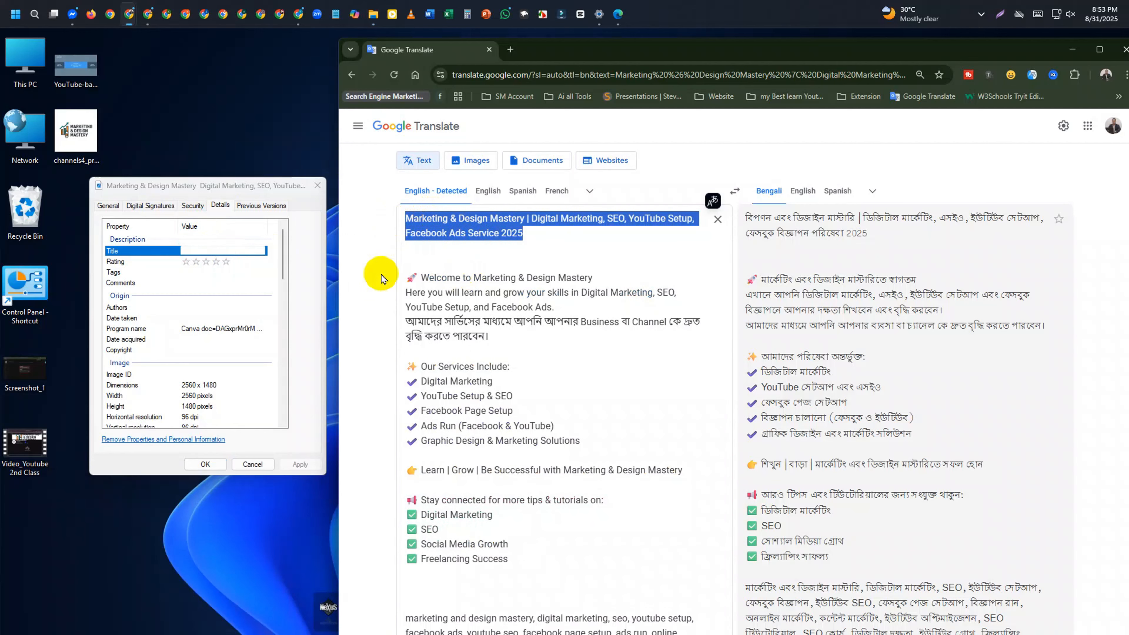
pyautogui.click(237, 253)
pyautogui.rightClick(217, 251)
pyautogui.click(227, 295)
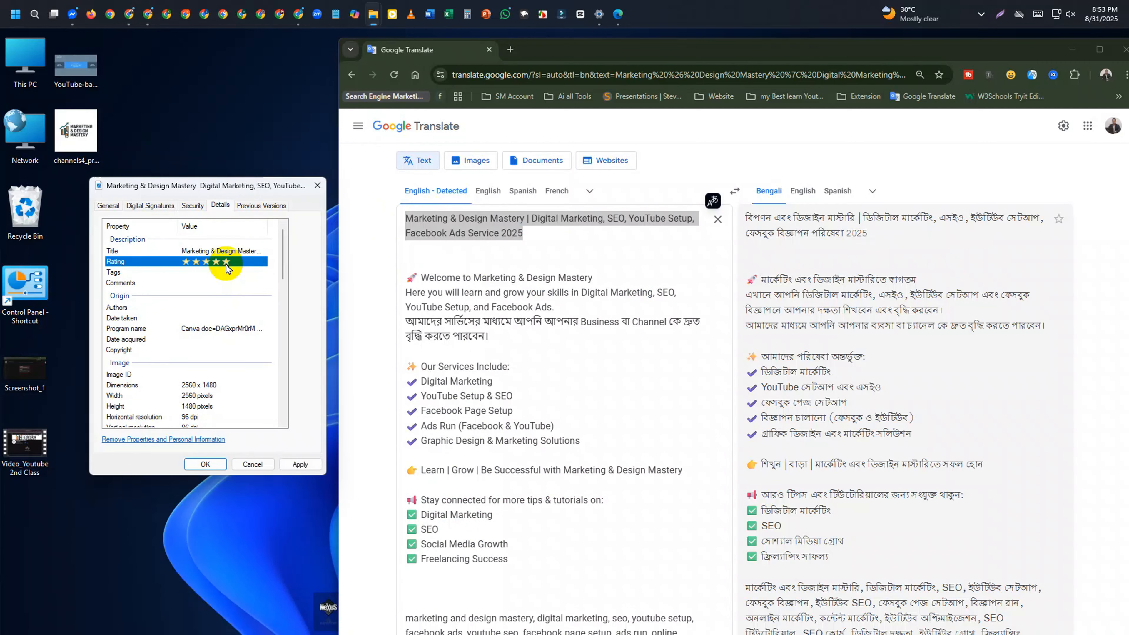
# Open the banner image's Tags for editing and examine the keyword list and hashtag block in the translation source text
pyautogui.click(225, 272)
pyautogui.scroll(-5, 587, 304)
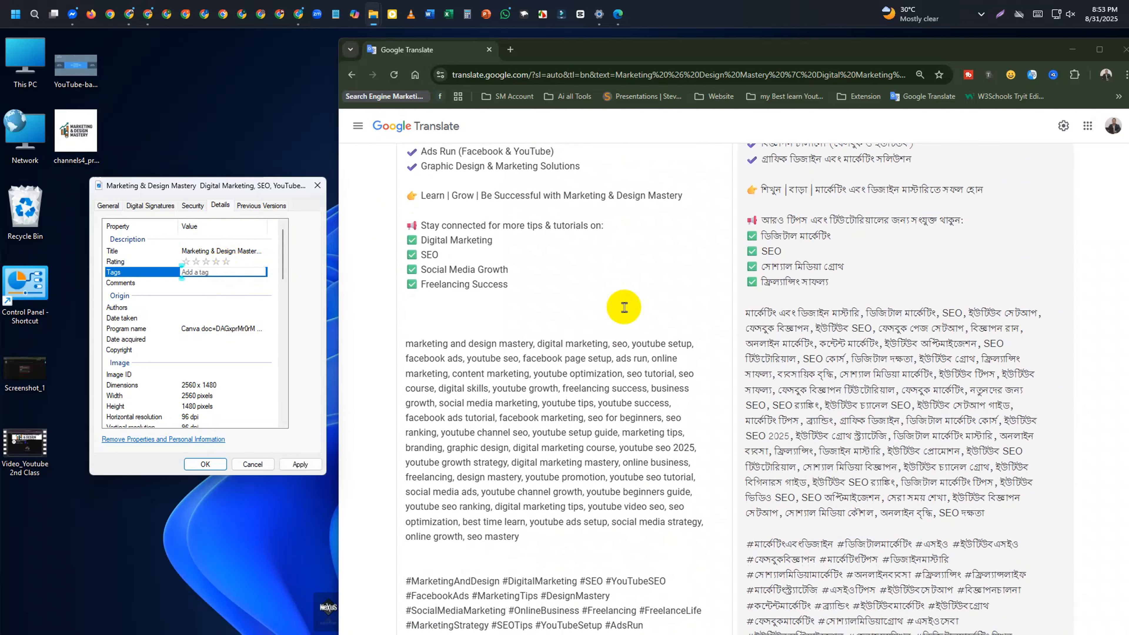
pyautogui.scroll(-3, 528, 467)
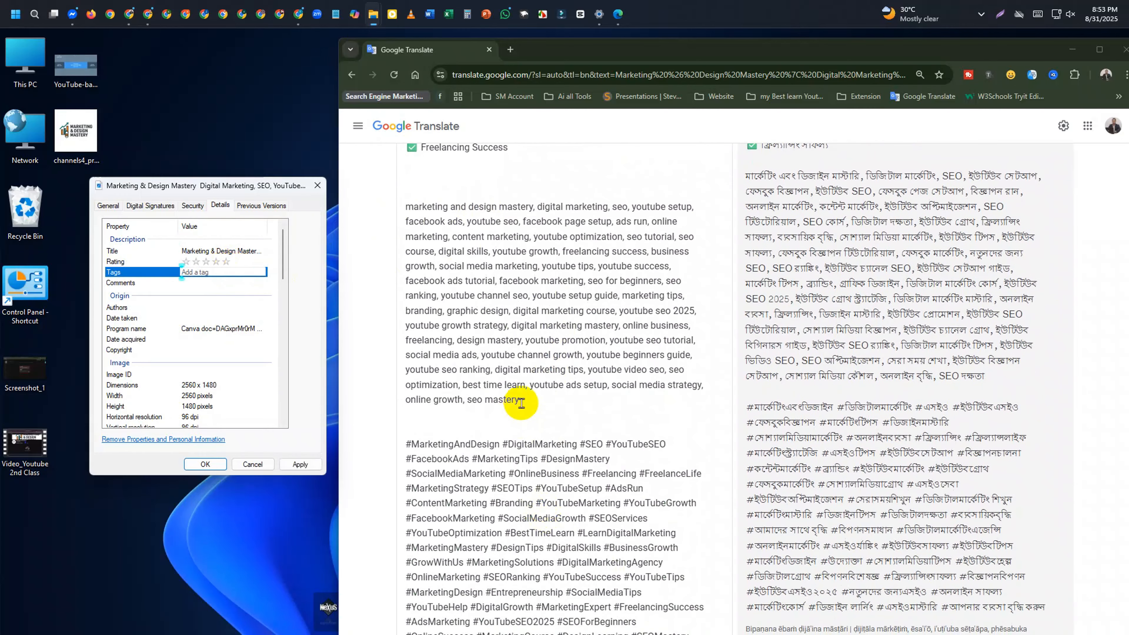
pyautogui.moveTo(521, 403); pyautogui.dragTo(387, 207)
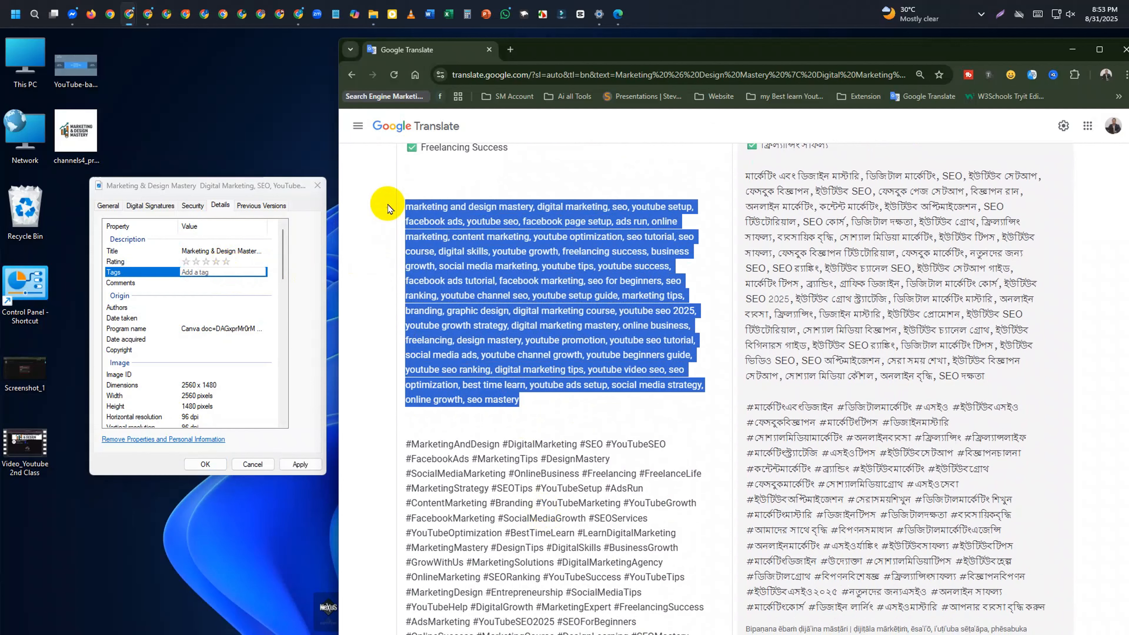
pyautogui.click(552, 421)
pyautogui.scroll(-3, 403, 320)
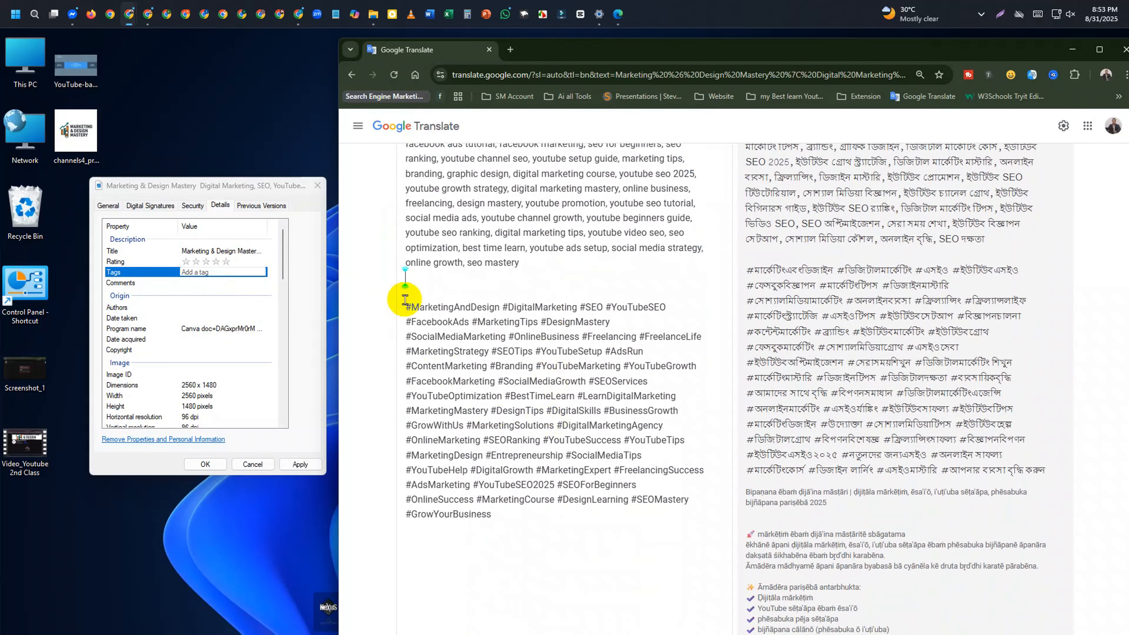
pyautogui.moveTo(408, 300); pyautogui.dragTo(512, 517)
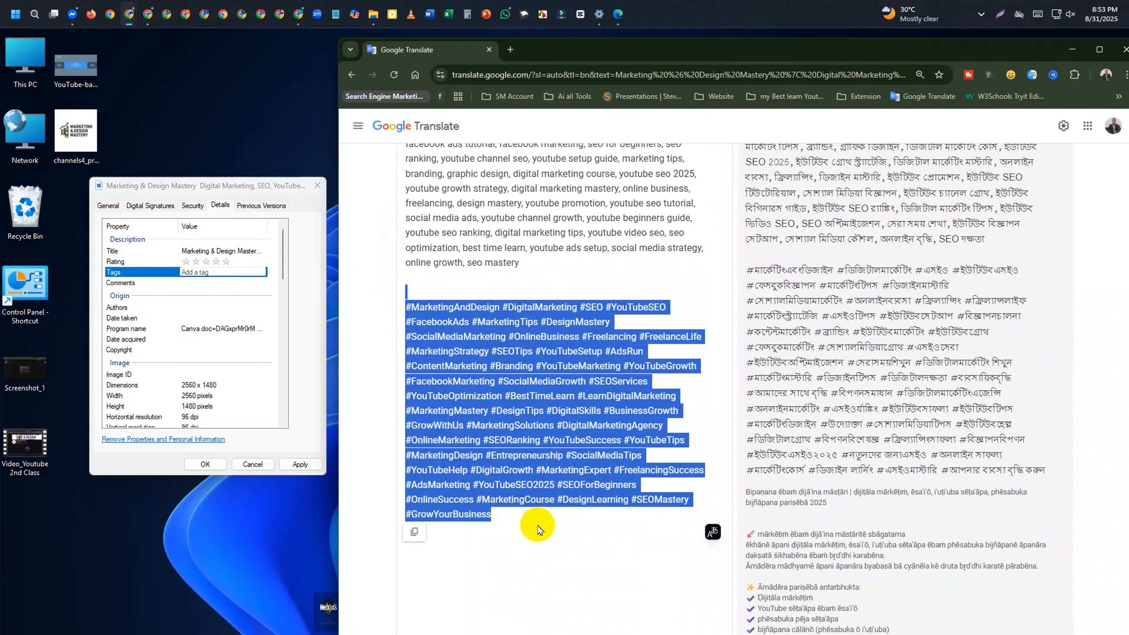
pyautogui.click(534, 537)
pyautogui.scroll(12, 485, 485)
pyautogui.scroll(-6, 458, 454)
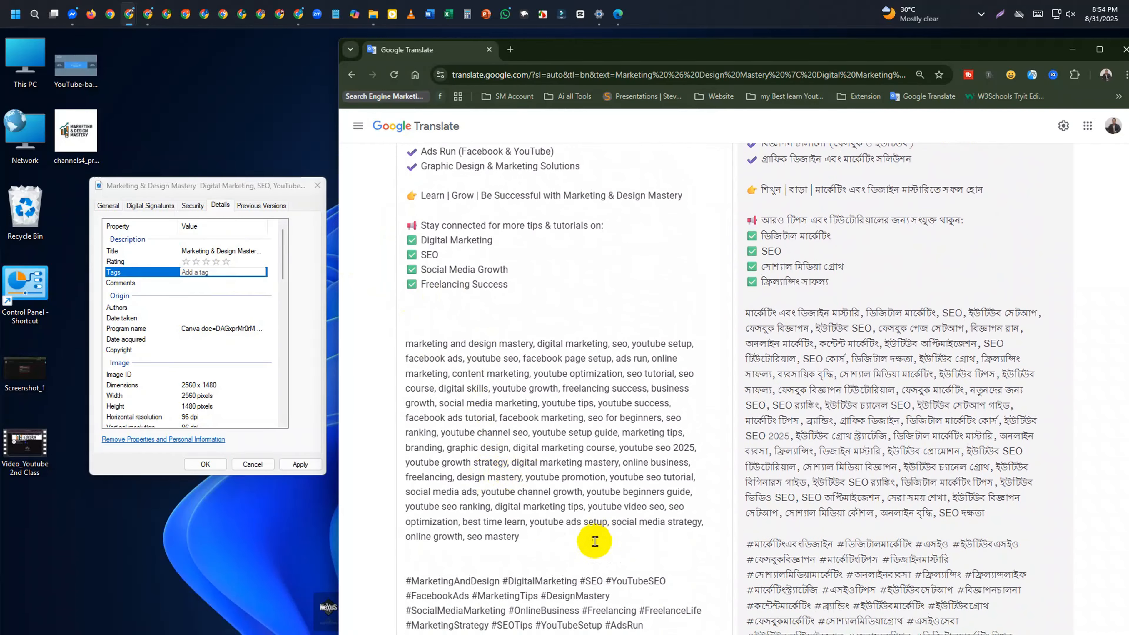
# Copy the comma-separated keyword list, from "marketing and design mastery" to "seo mastery", into the banner image's Tags property
pyautogui.moveTo(523, 544); pyautogui.dragTo(405, 345)
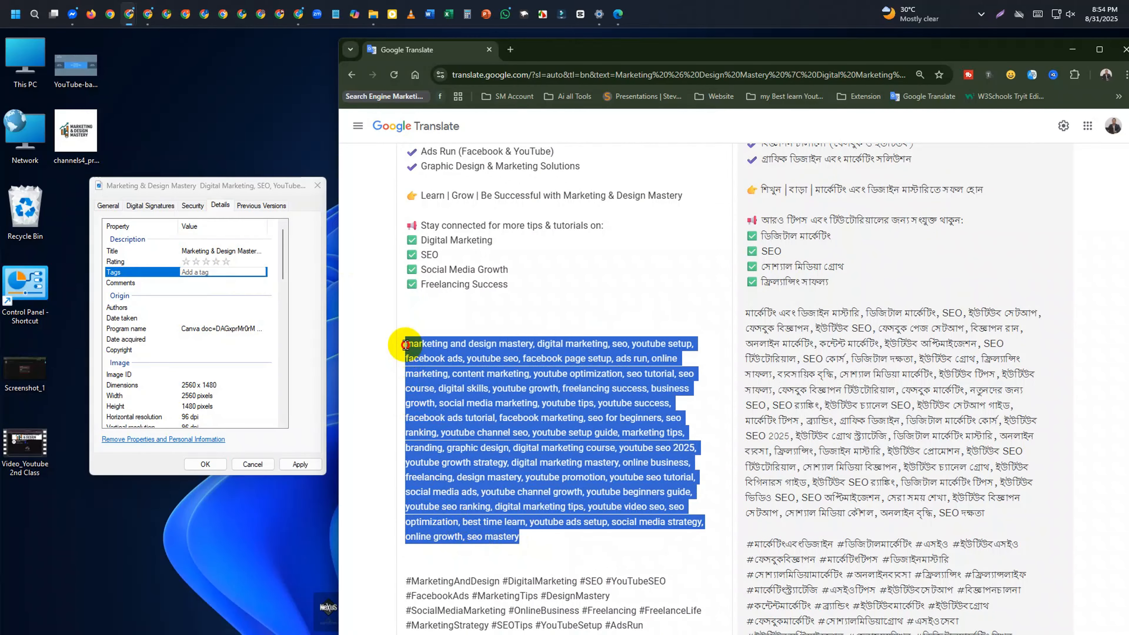
pyautogui.rightClick(415, 341)
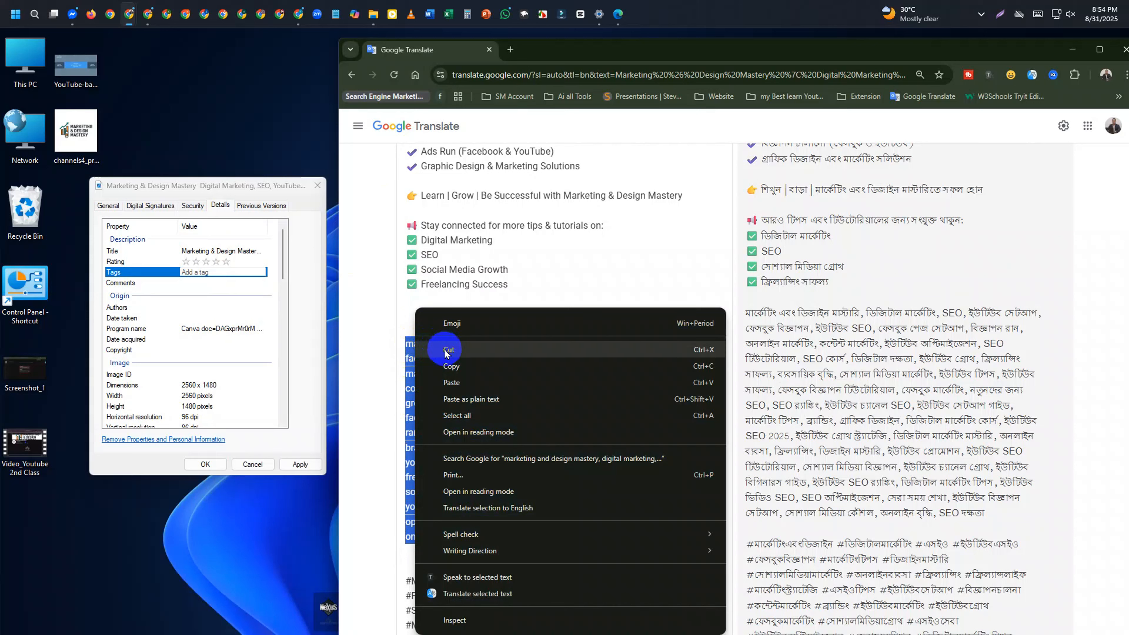
pyautogui.click(452, 366)
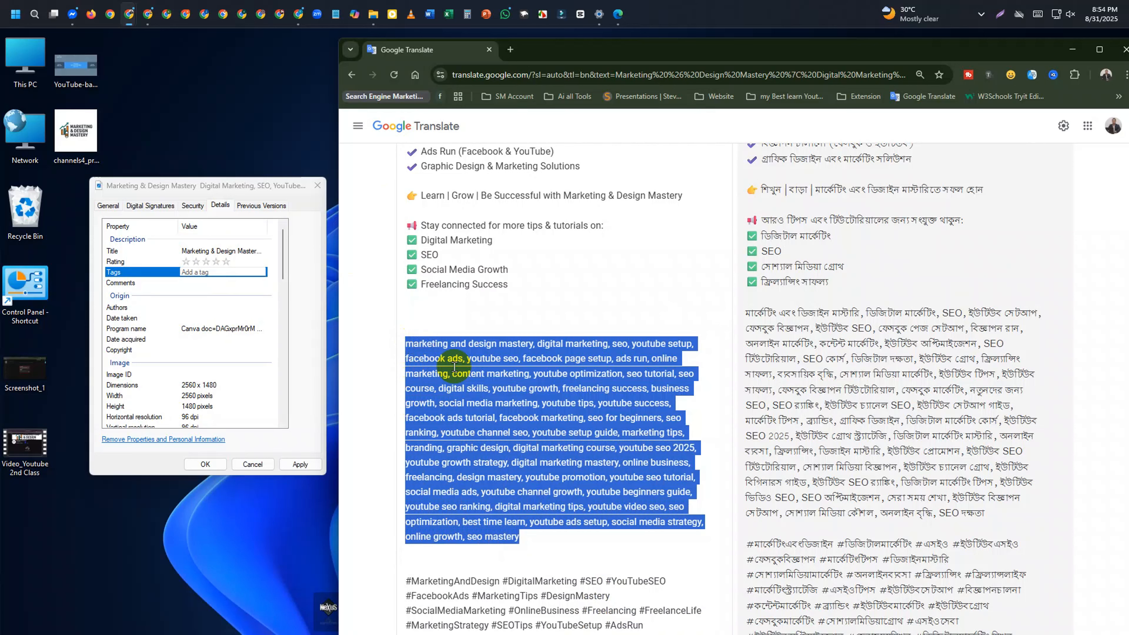
pyautogui.click(211, 272)
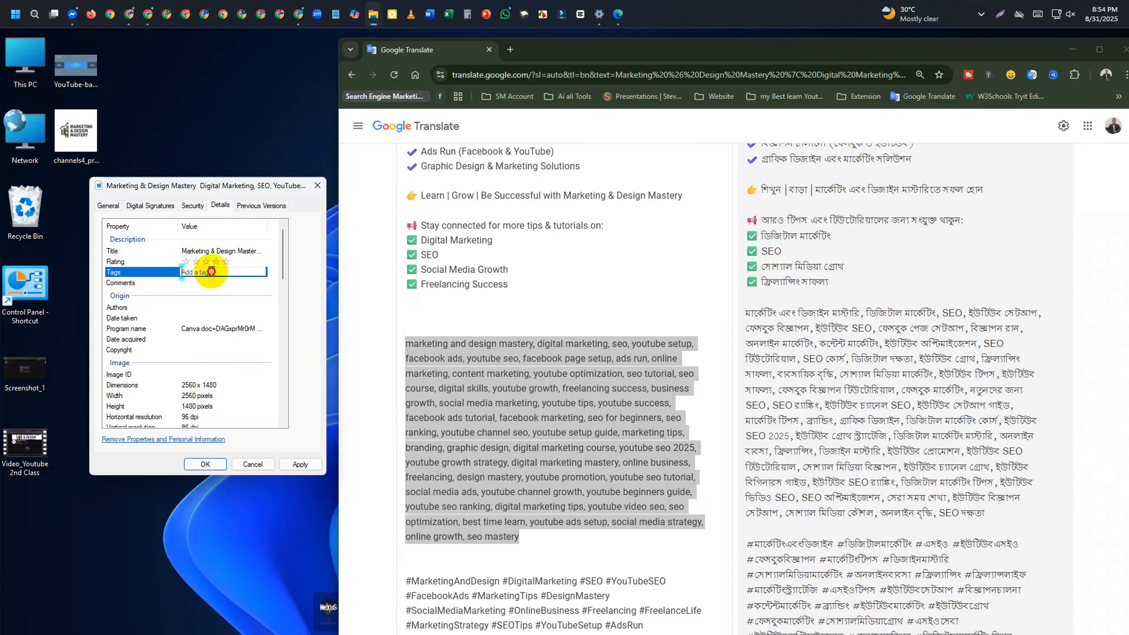
pyautogui.rightClick(212, 272)
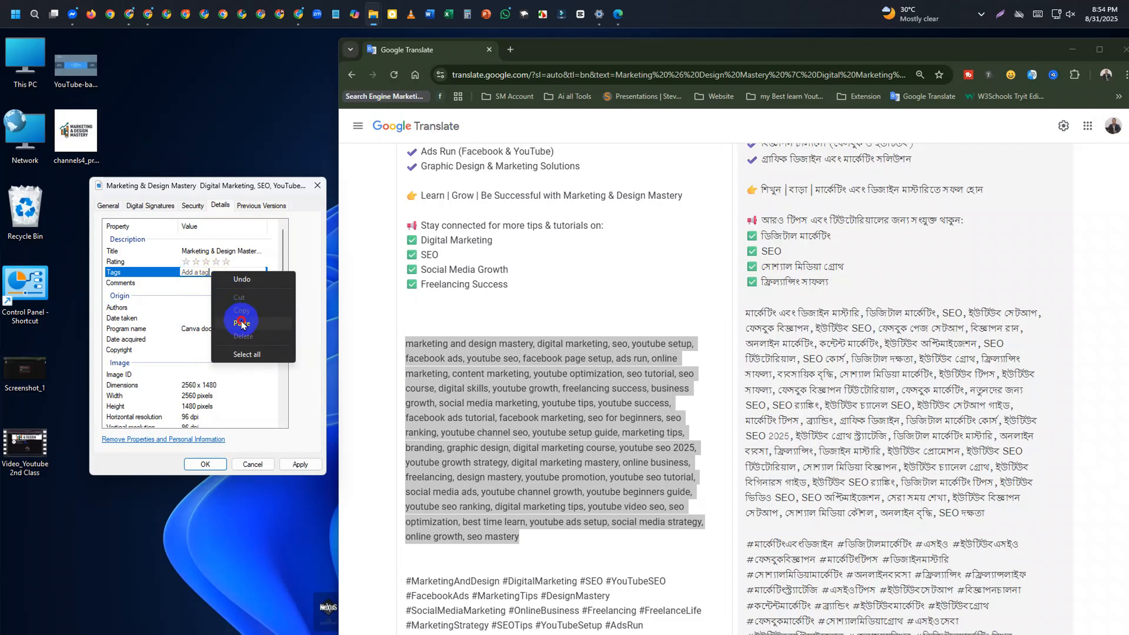
pyautogui.click(241, 324)
# Open the banner image's Comments for editing and copy the entire source text, from the SEO title through #GrowYourBusiness
pyautogui.click(179, 281)
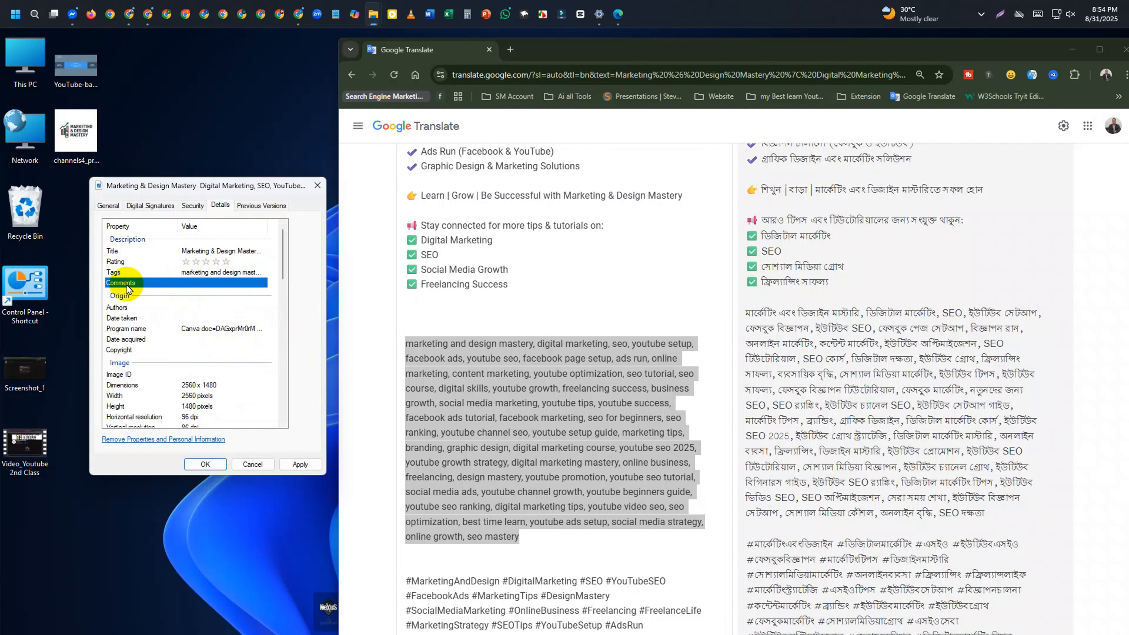
pyautogui.click(203, 283)
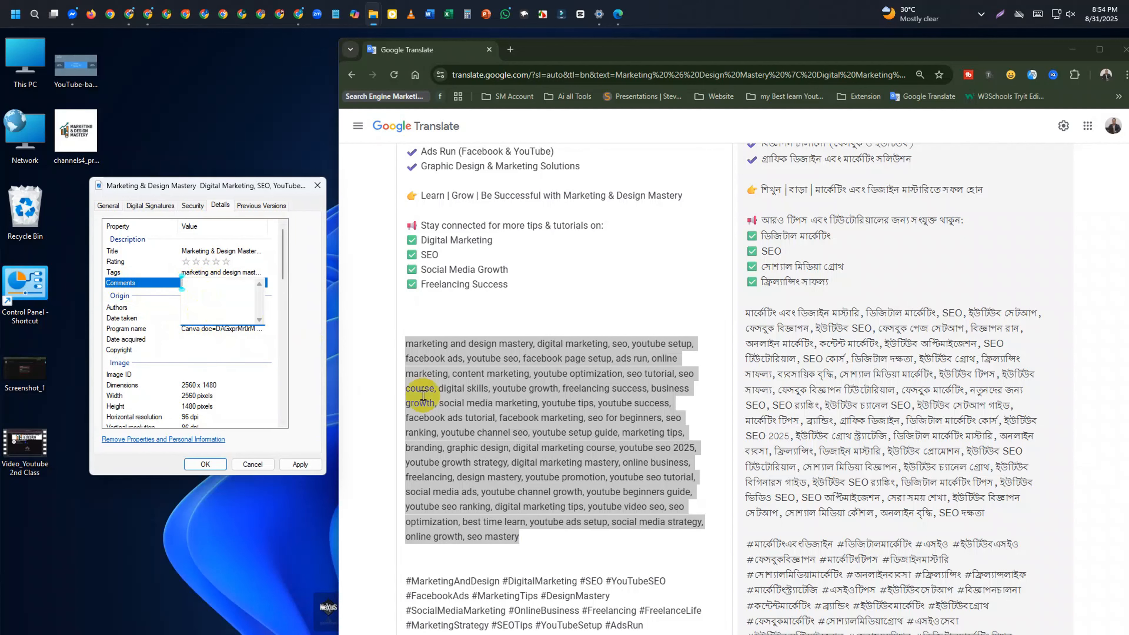
pyautogui.scroll(-8, 489, 423)
pyautogui.click(480, 387)
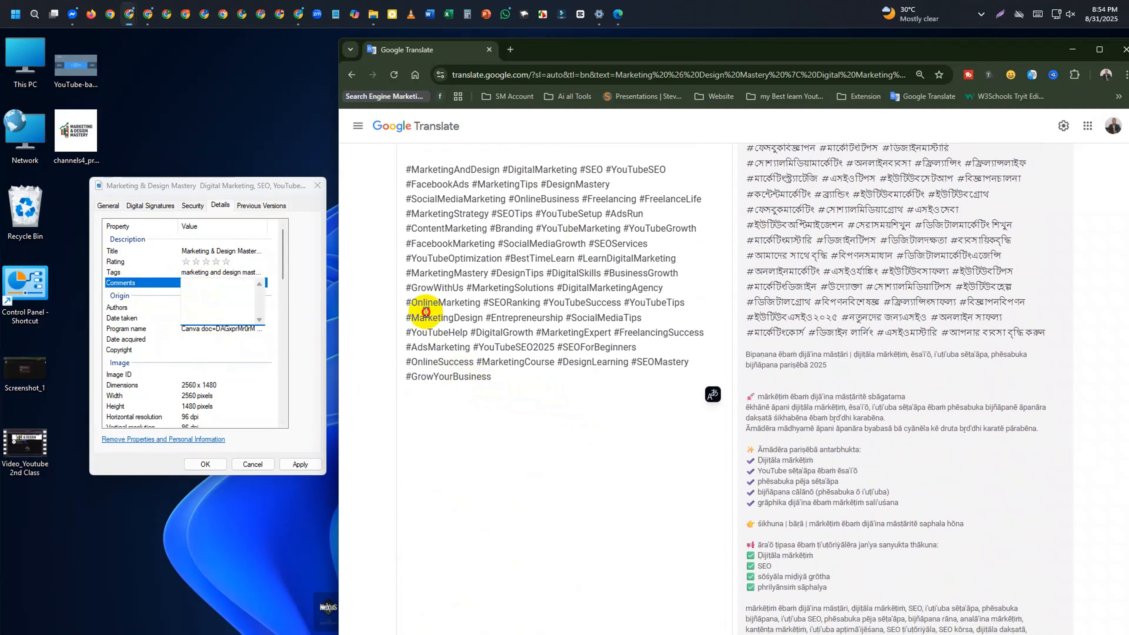
pyautogui.scroll(5, 501, 383)
pyautogui.scroll(-5, 517, 391)
pyautogui.scroll(5, 499, 368)
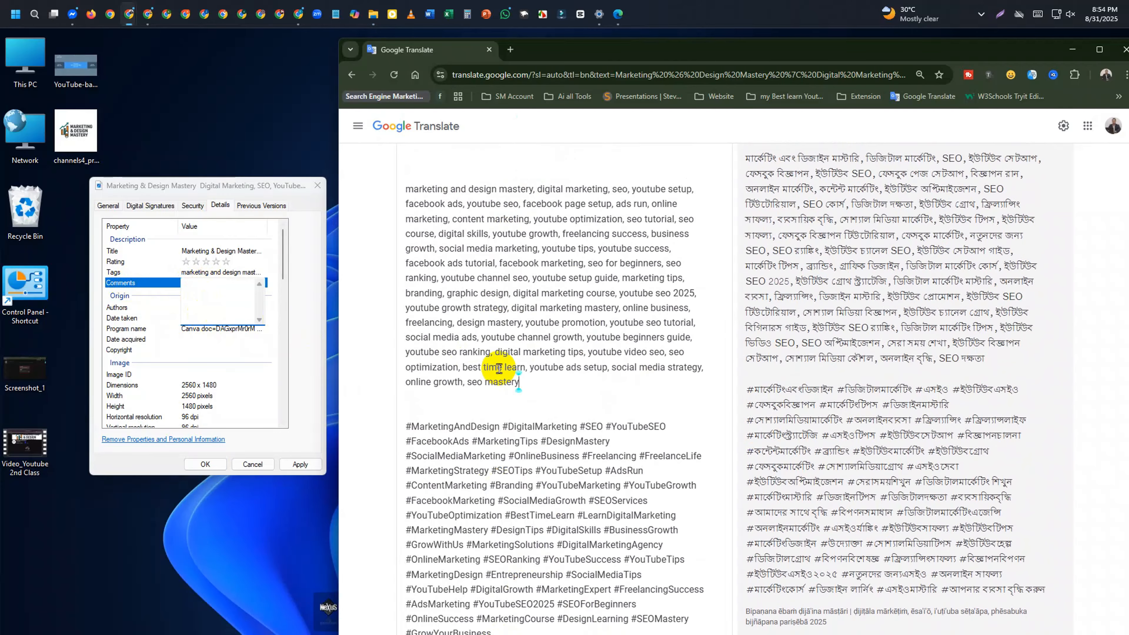
pyautogui.scroll(-3, 504, 422)
pyautogui.moveTo(493, 496); pyautogui.dragTo(404, 101)
pyautogui.moveTo(409, 154); pyautogui.dragTo(413, 189)
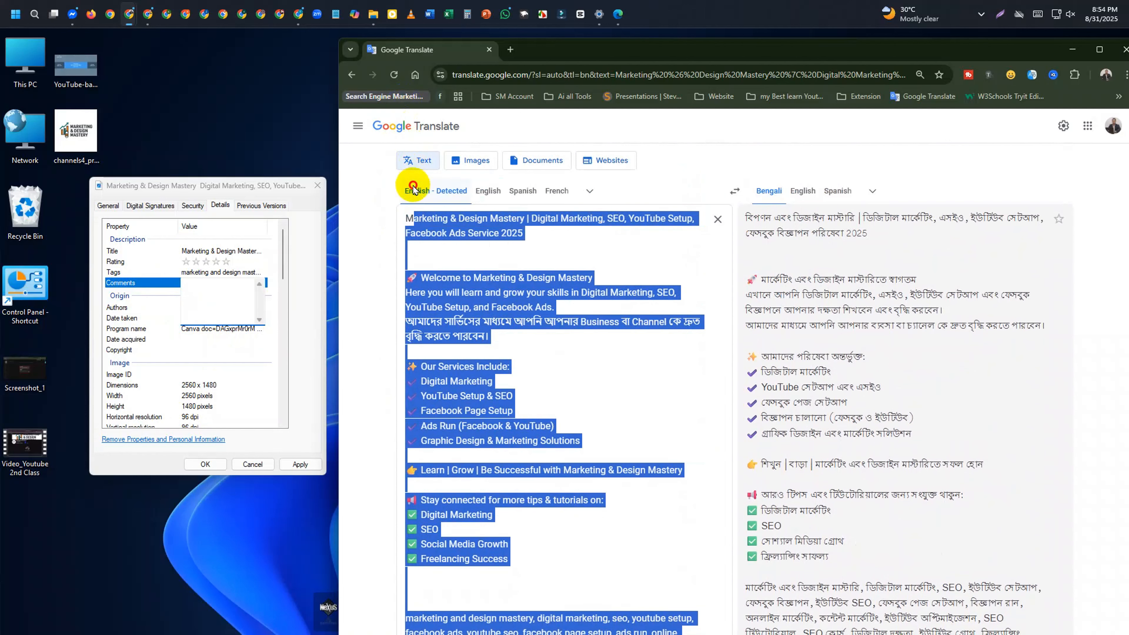
pyautogui.rightClick(421, 195)
pyautogui.click(466, 284)
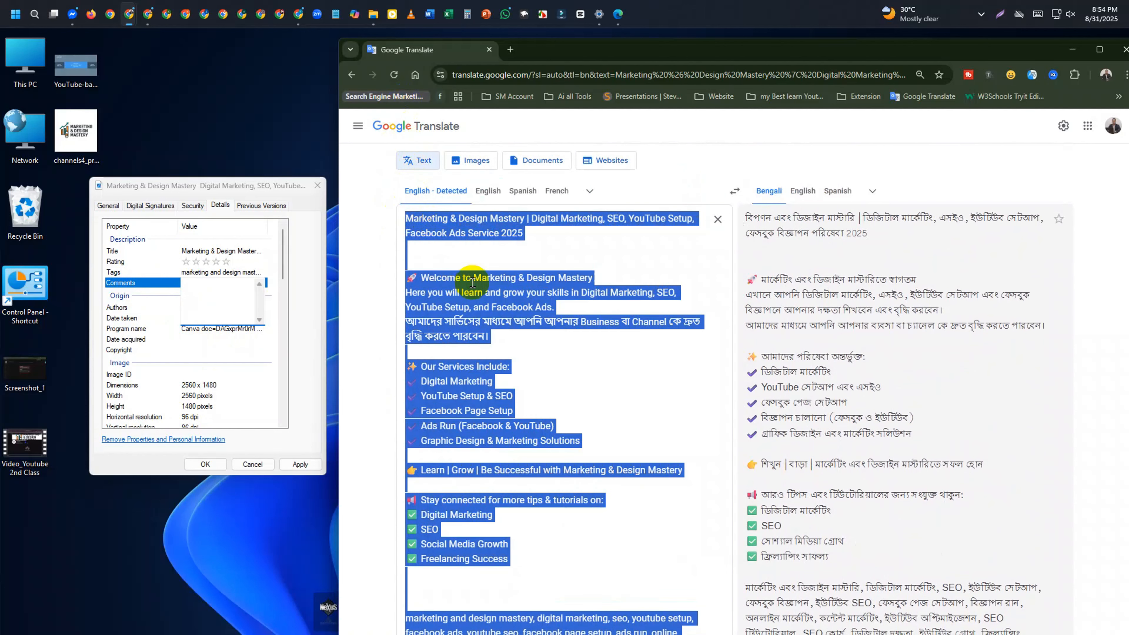
# Paste the copied title, description, keywords and hashtags into the banner image's Comments, and save its properties
pyautogui.rightClick(225, 294)
pyautogui.click(278, 348)
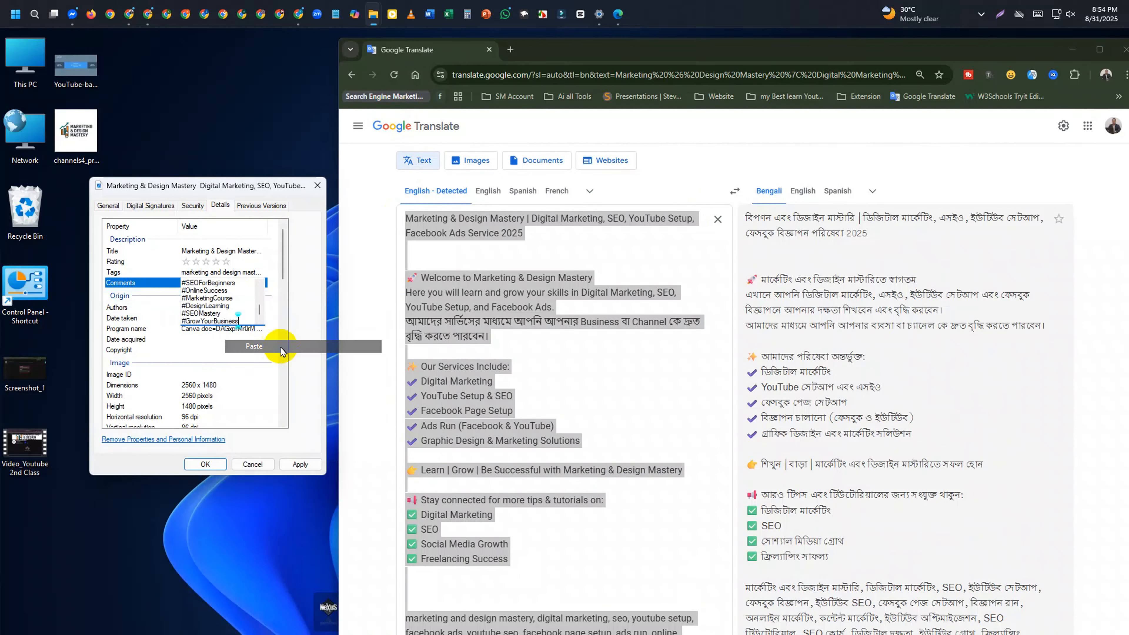
pyautogui.click(304, 470)
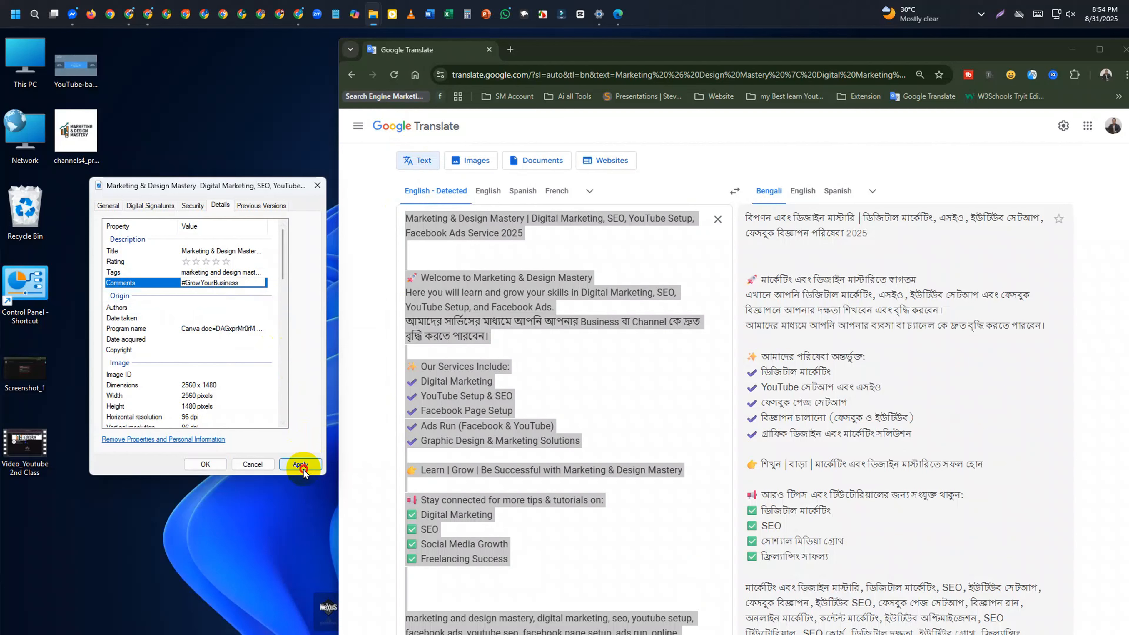
pyautogui.click(199, 465)
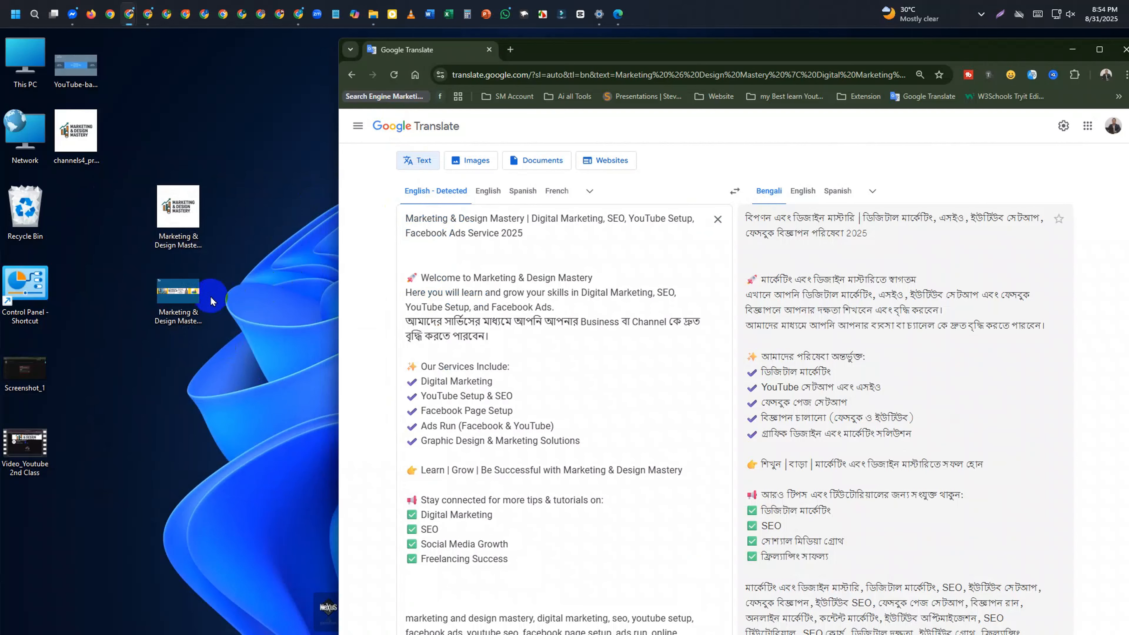
# Minimize the Google Translate window and move the renamed logo and banner images together on the desktop
pyautogui.click(1071, 48)
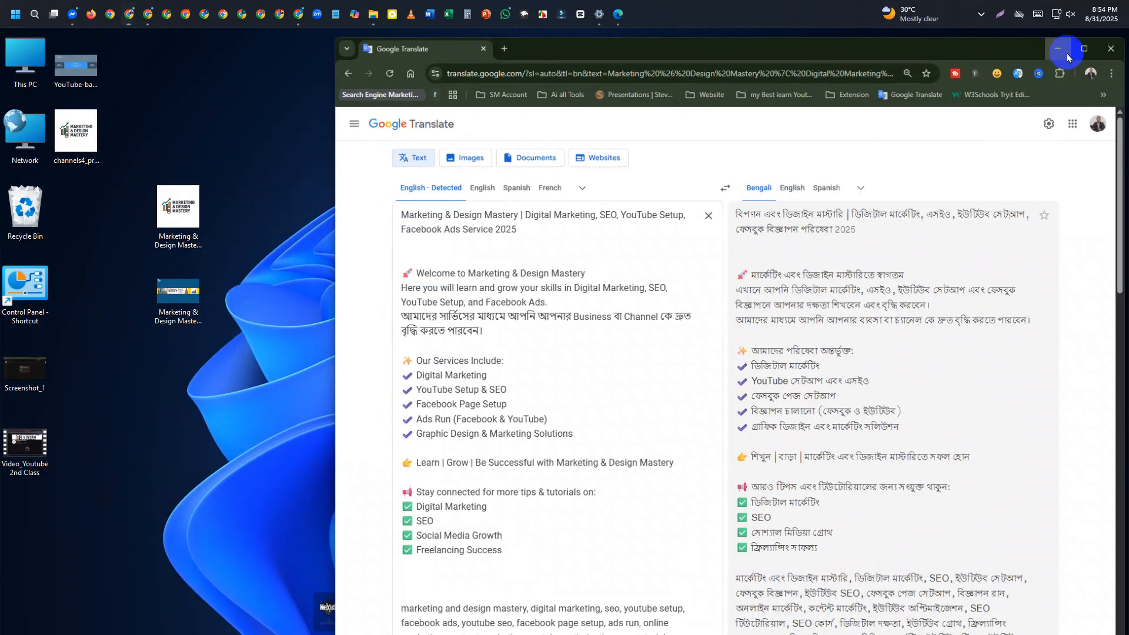
pyautogui.moveTo(199, 136); pyautogui.dragTo(359, 305)
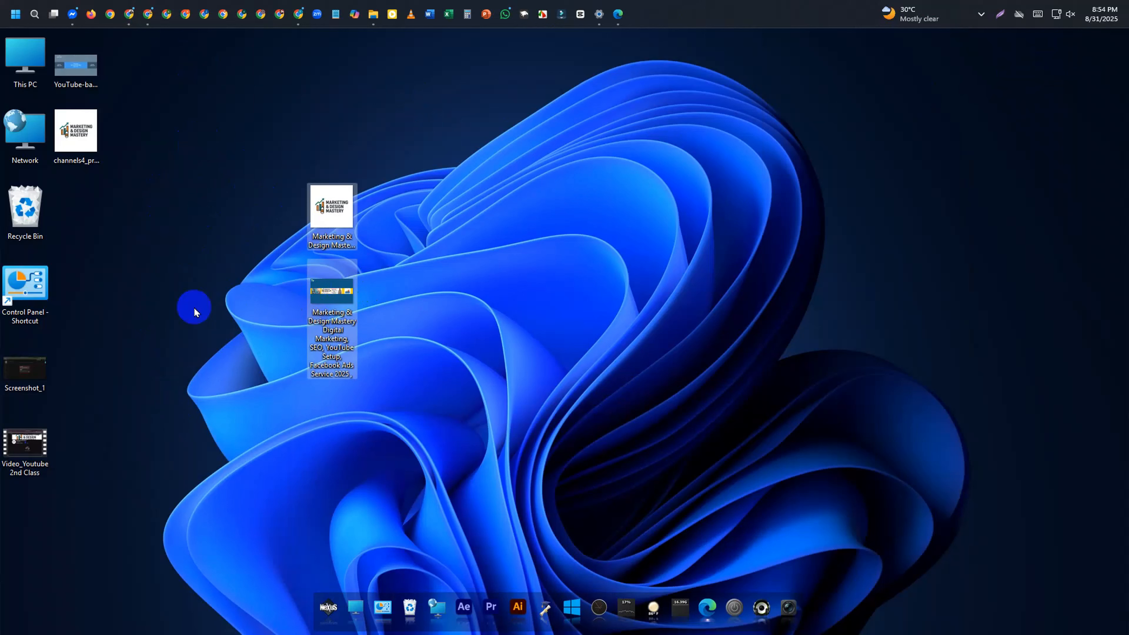
pyautogui.moveTo(328, 241)
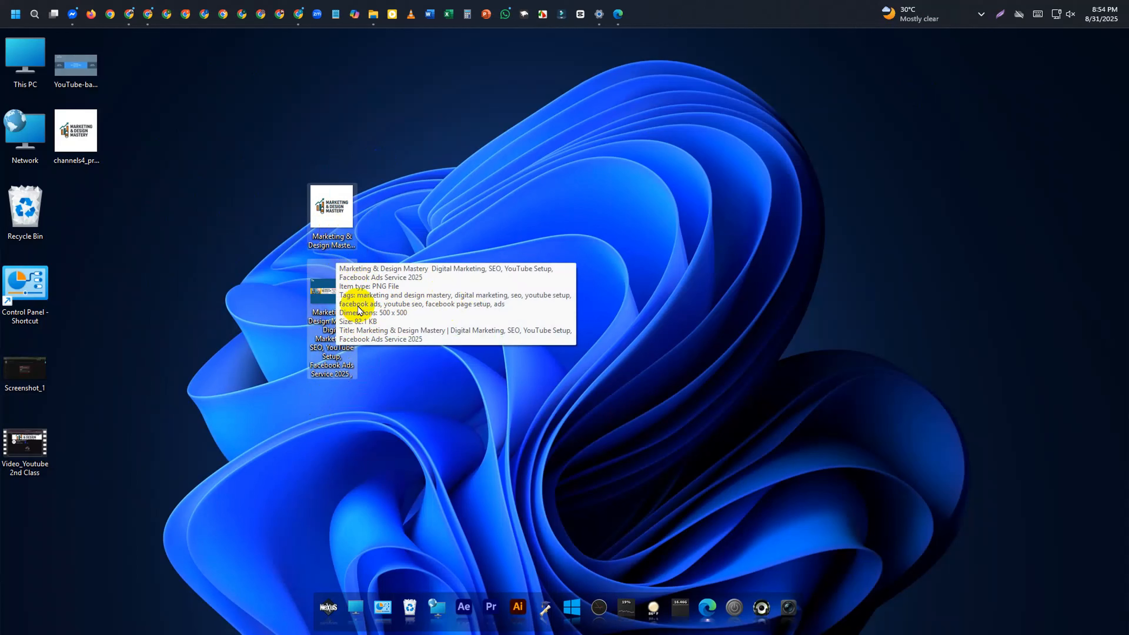
pyautogui.moveTo(334, 279)
pyautogui.moveTo(335, 279); pyautogui.dragTo(235, 292)
pyautogui.click(297, 142)
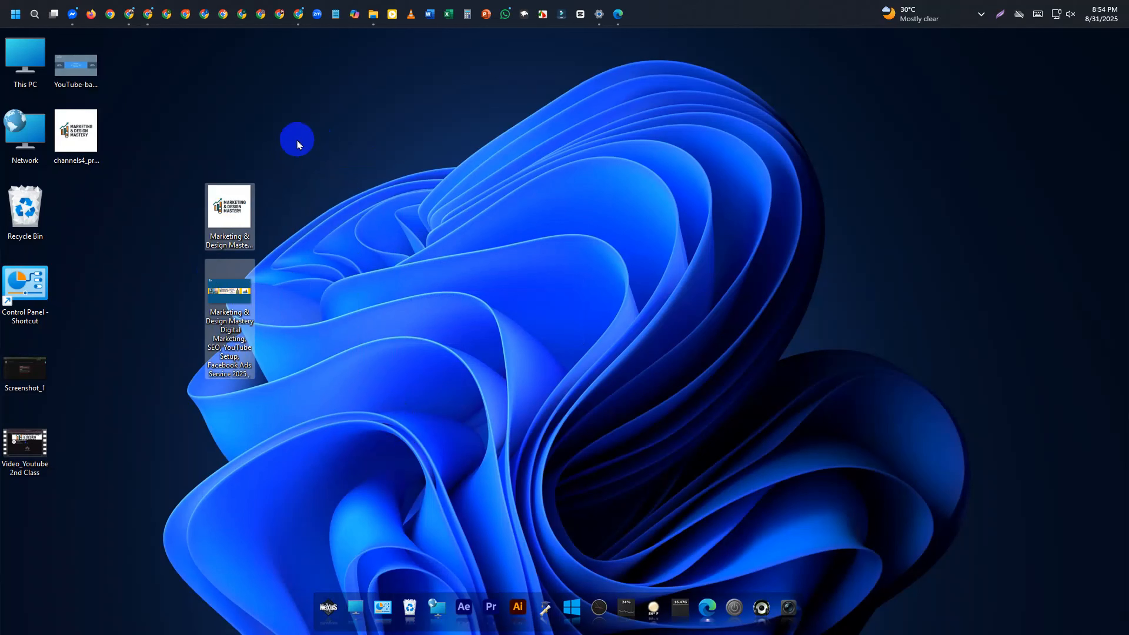
# Switch to the YouTube Studio Channel customization page and shift its window slightly to uncover more of the desktop
pyautogui.click(149, 23)
pyautogui.click(147, 80)
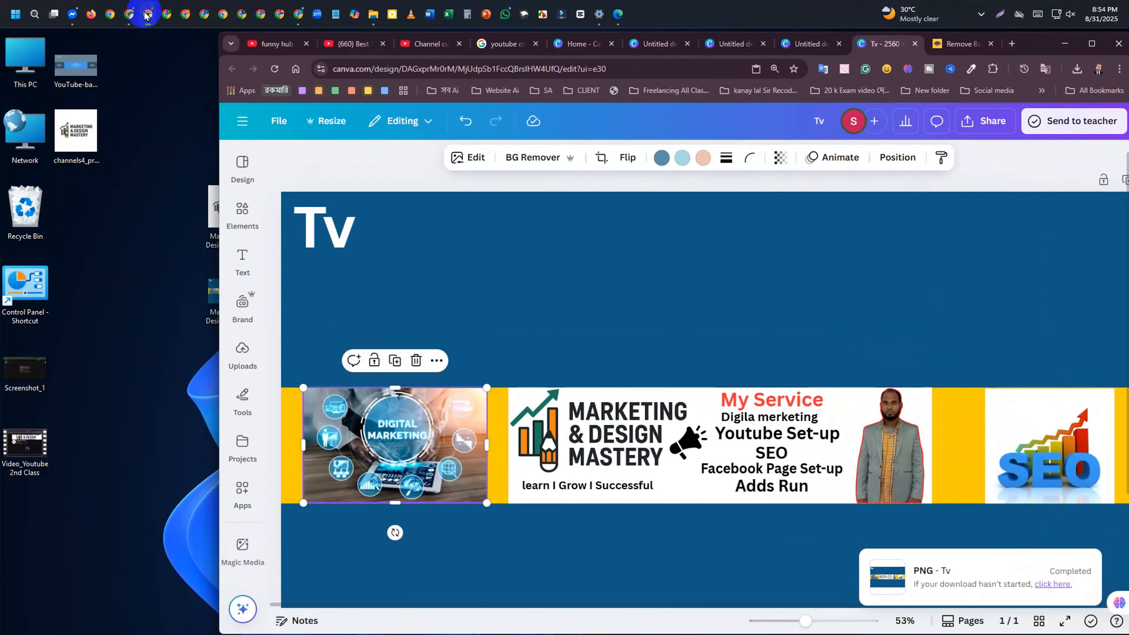
pyautogui.click(430, 43)
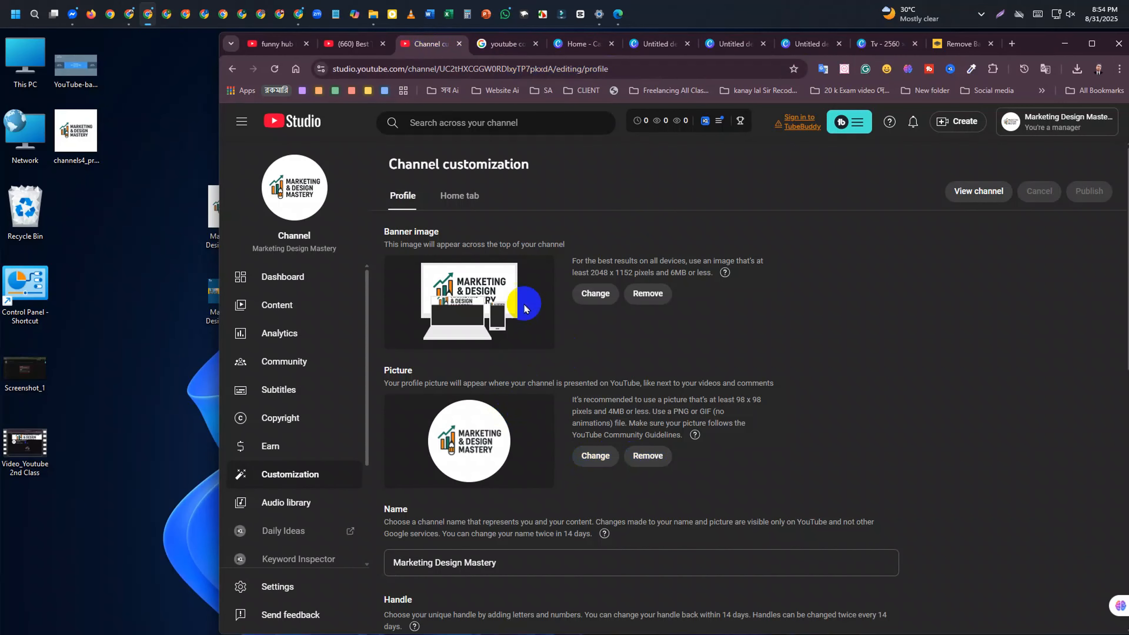
pyautogui.moveTo(1035, 43); pyautogui.dragTo(1045, 43)
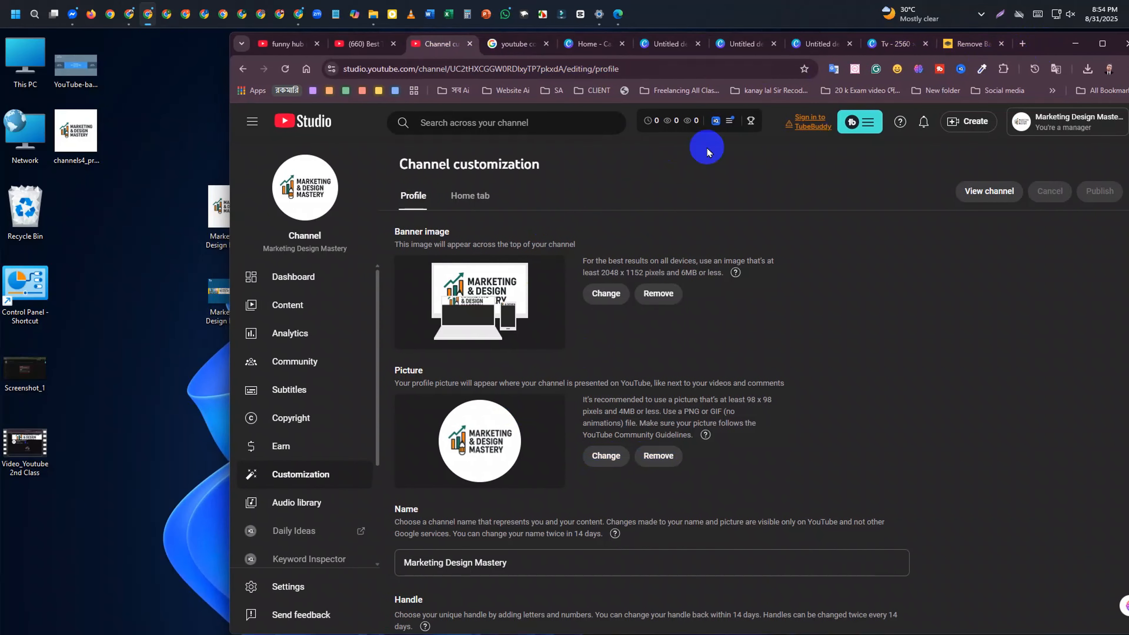
# Move the renamed logo and banner images beside the Control Panel shortcut and remove the old channels4 profile image from the desktop
pyautogui.keyDown('ctrl'); pyautogui.click(224, 305); pyautogui.keyUp('ctrl')
pyautogui.moveTo(217, 292); pyautogui.dragTo(164, 272)
pyautogui.click(127, 276)
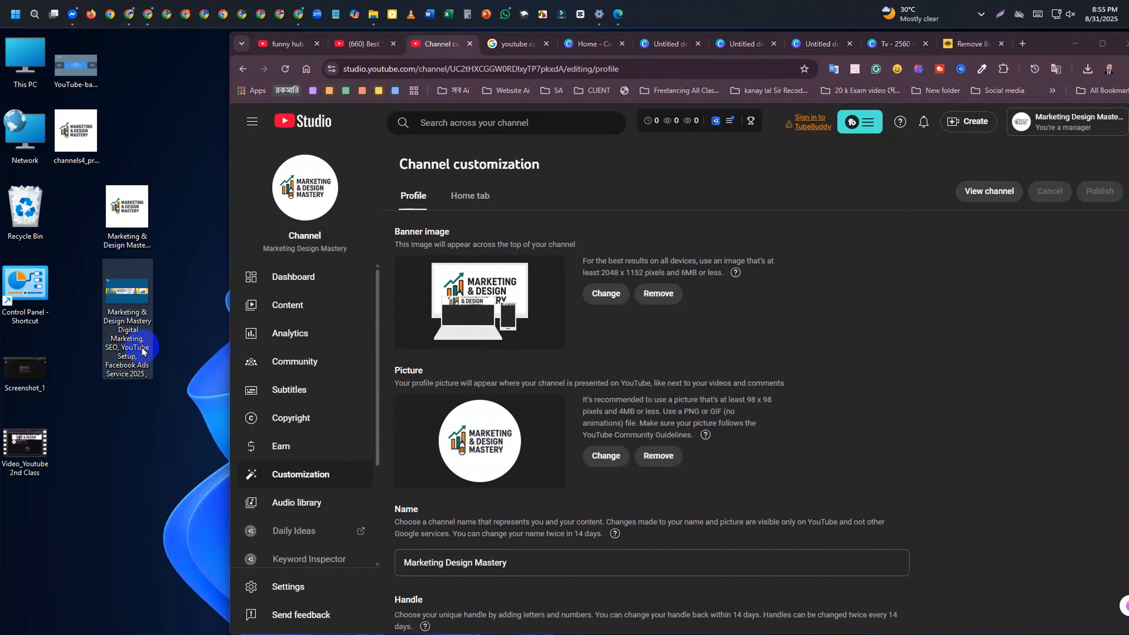
pyautogui.moveTo(170, 184); pyautogui.dragTo(136, 372)
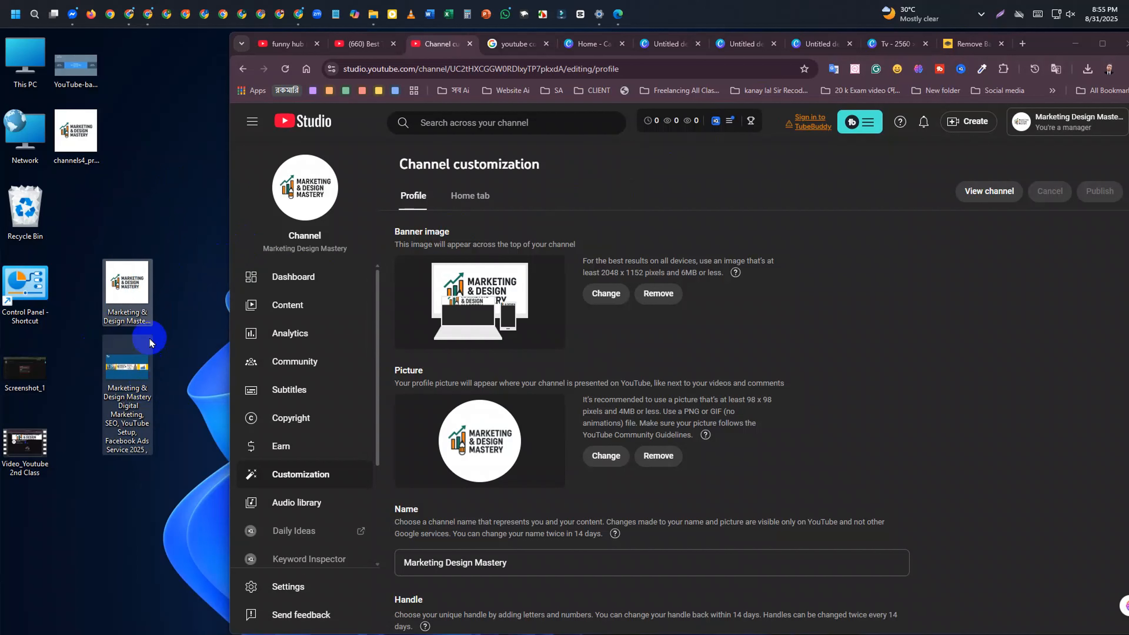
pyautogui.moveTo(83, 142); pyautogui.dragTo(94, 197)
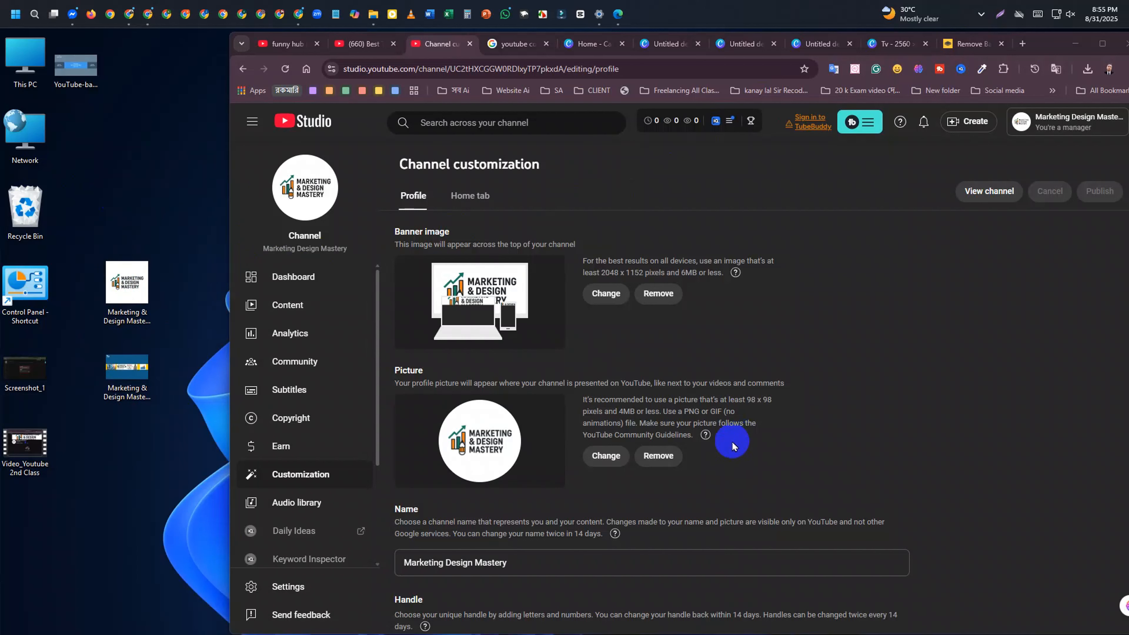
# Replace the channel's banner image with the renamed Marketing & Design Mastery banner from the Desktop, accepting the default crop
pyautogui.click(595, 295)
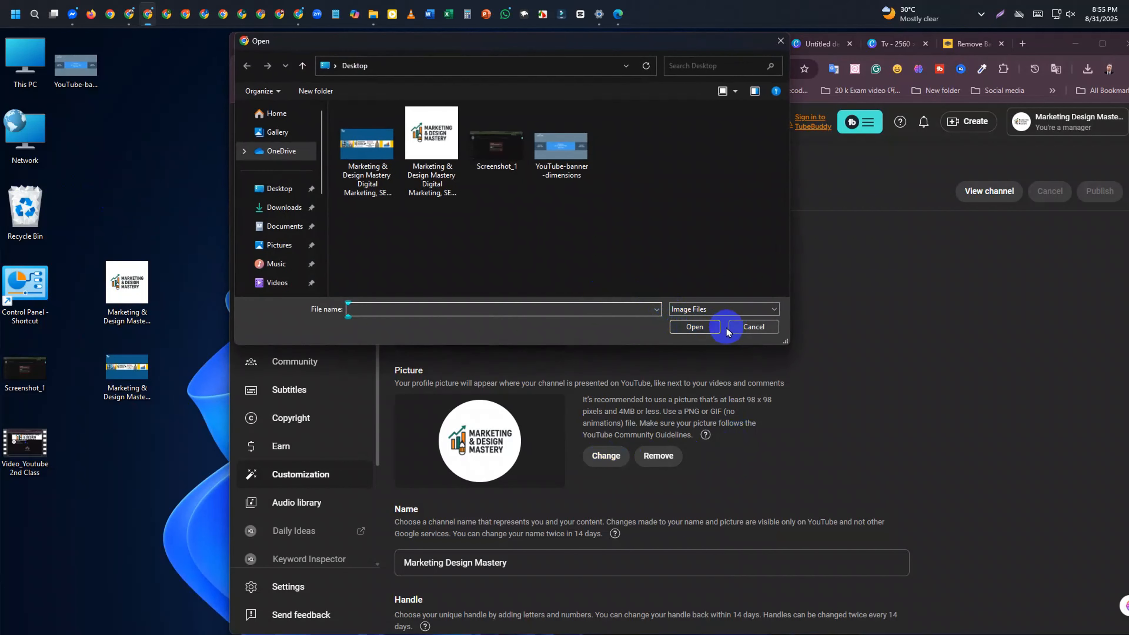
pyautogui.click(361, 166)
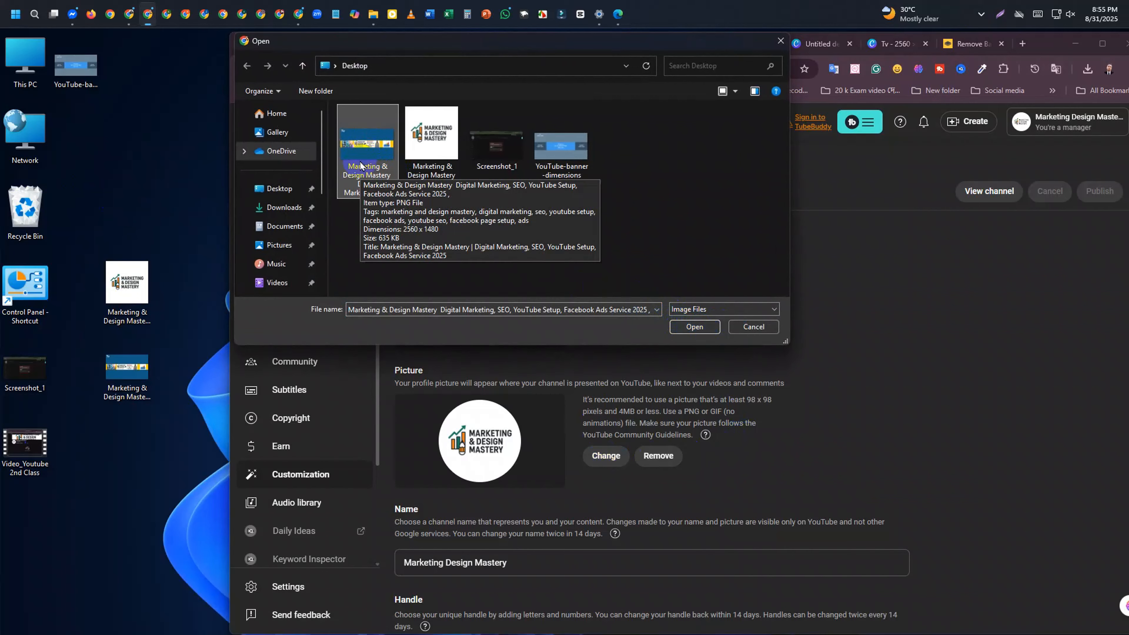
pyautogui.click(691, 326)
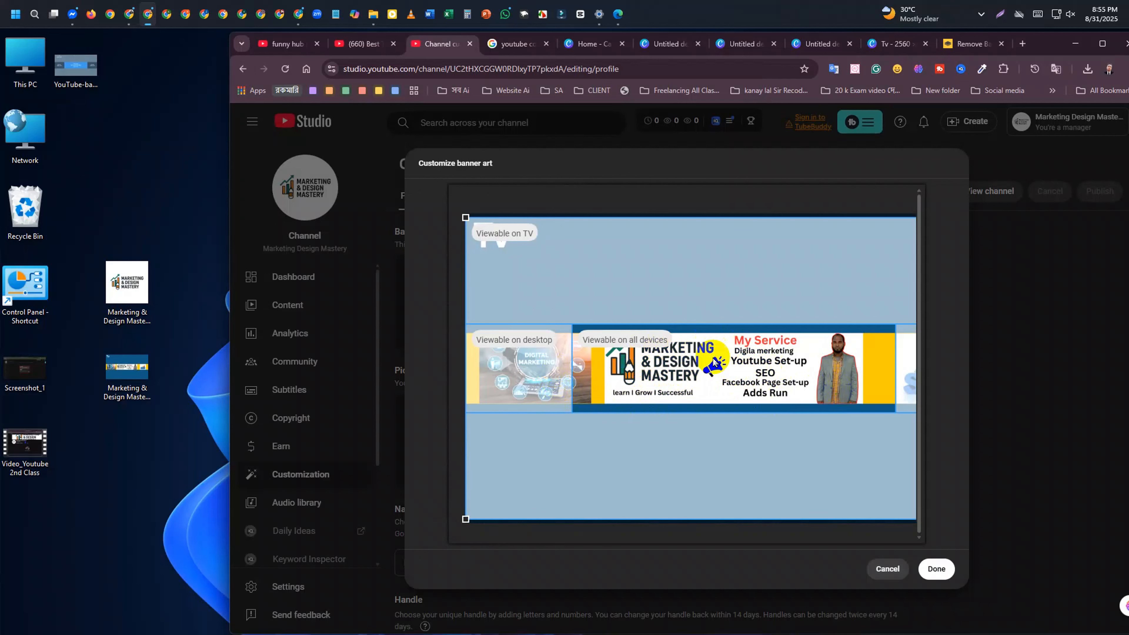
pyautogui.click(935, 571)
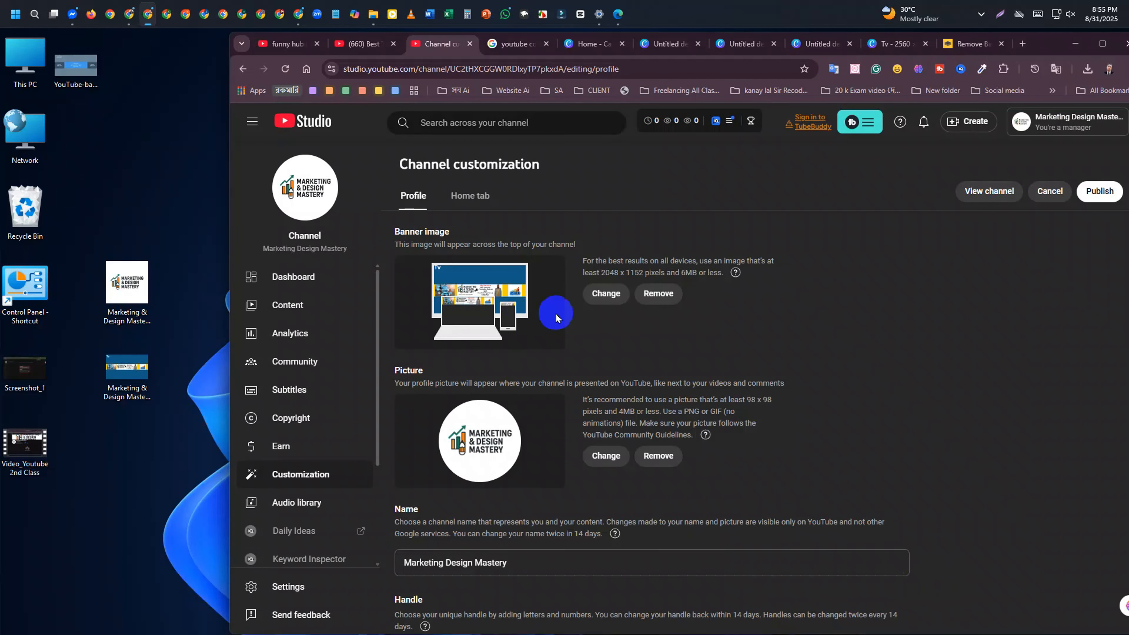
# Replace the channel's profile picture with the renamed Marketing & Design Mastery logo from the Desktop, tightening its crop slightly
pyautogui.click(597, 458)
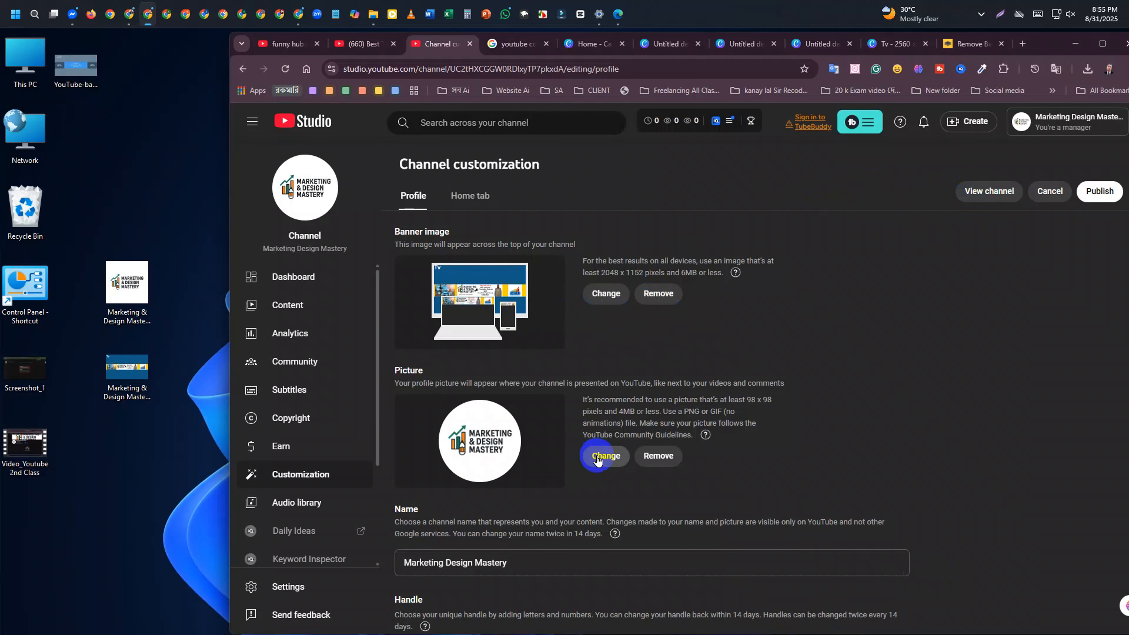
pyautogui.click(425, 132)
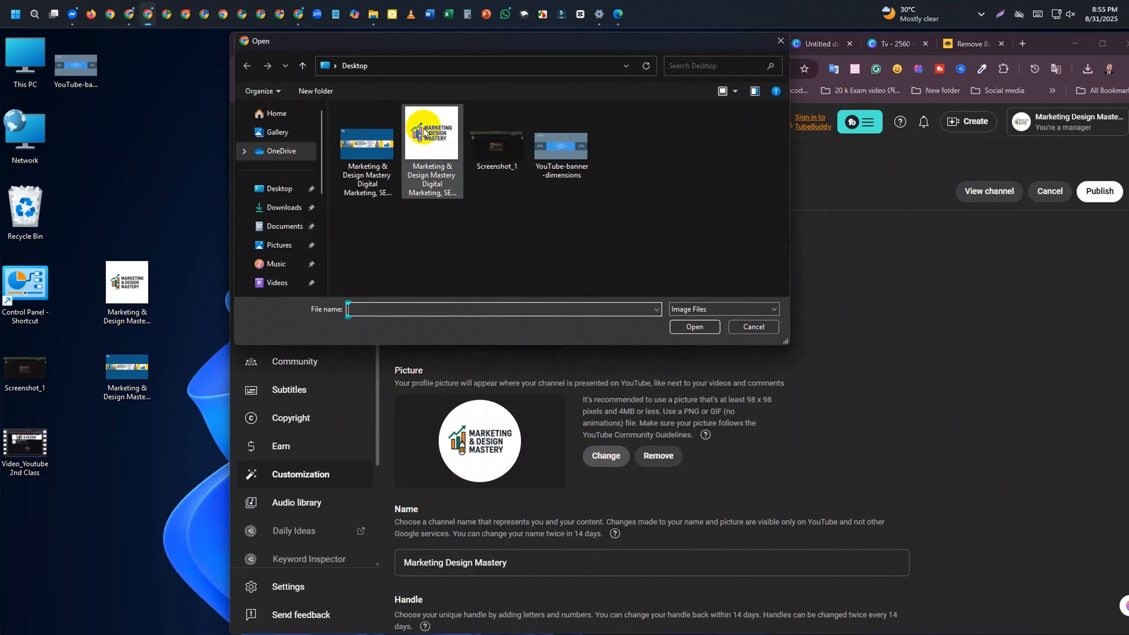
pyautogui.click(679, 328)
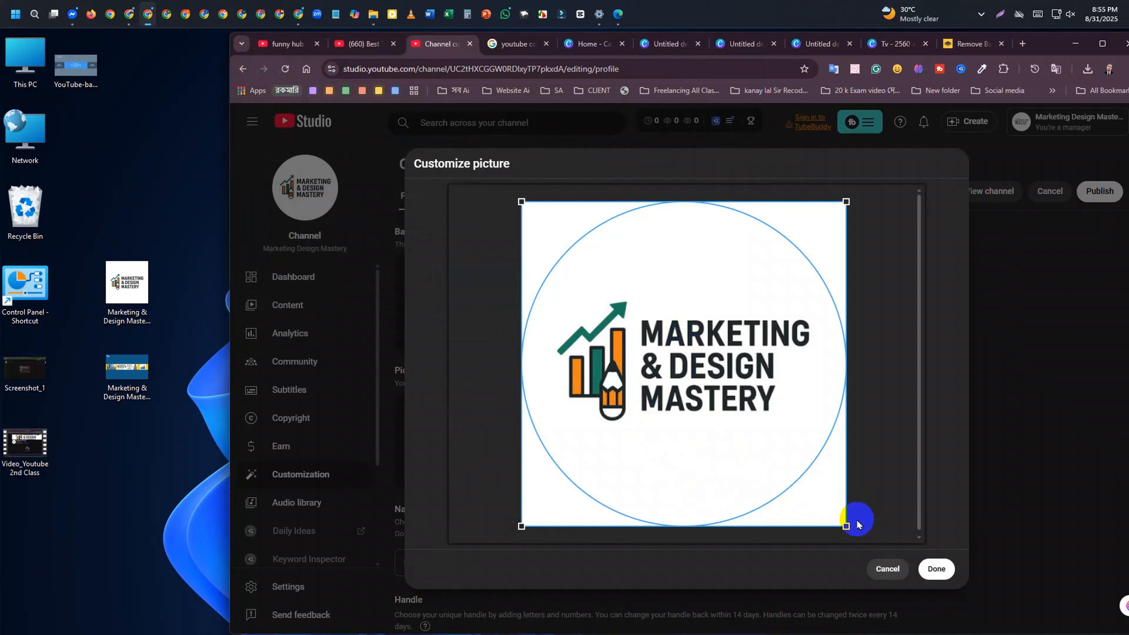
pyautogui.moveTo(847, 525)
pyautogui.mouseDown()
pyautogui.moveTo(808, 486)
pyautogui.moveTo(845, 524)
pyautogui.mouseUp()
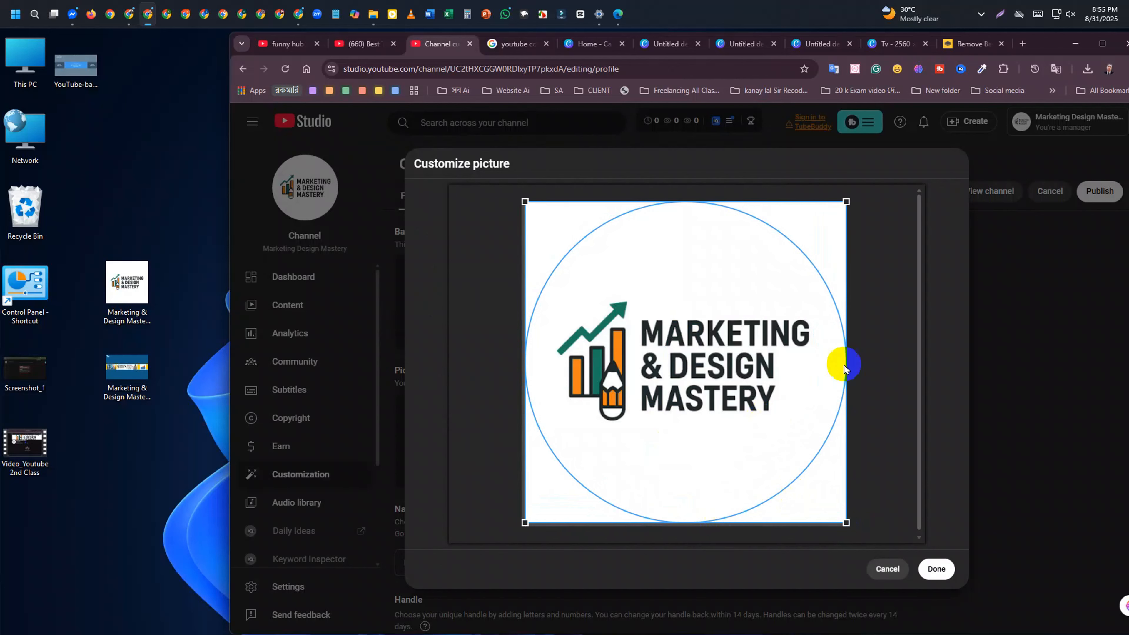
pyautogui.click(924, 566)
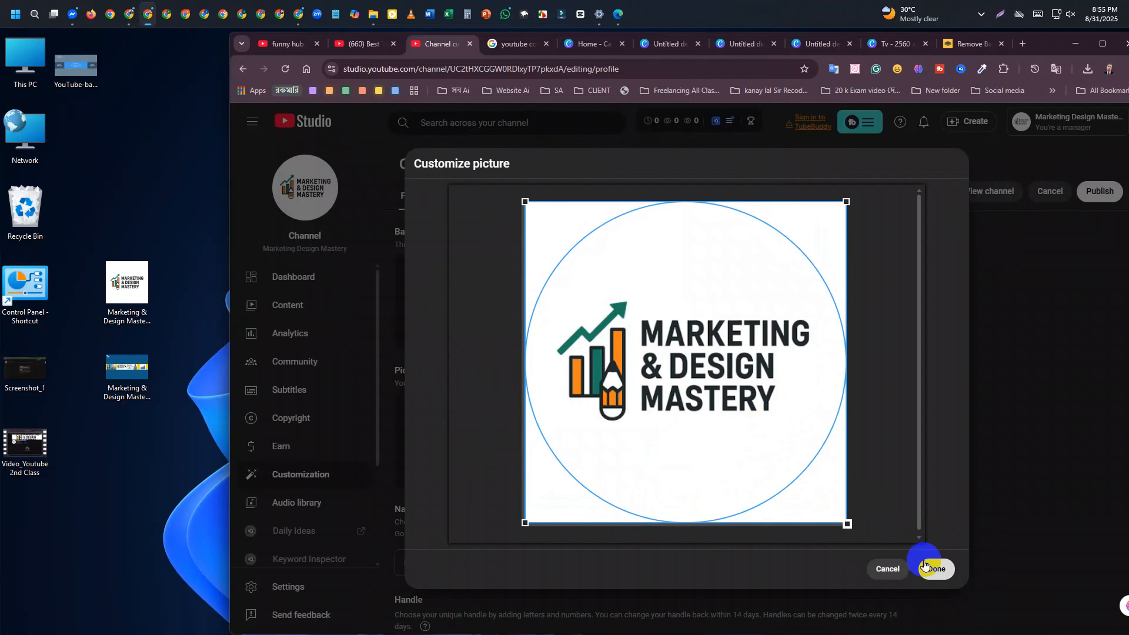
# Review the channel's profile settings and publish the new banner and picture
pyautogui.scroll(-5, 601, 526)
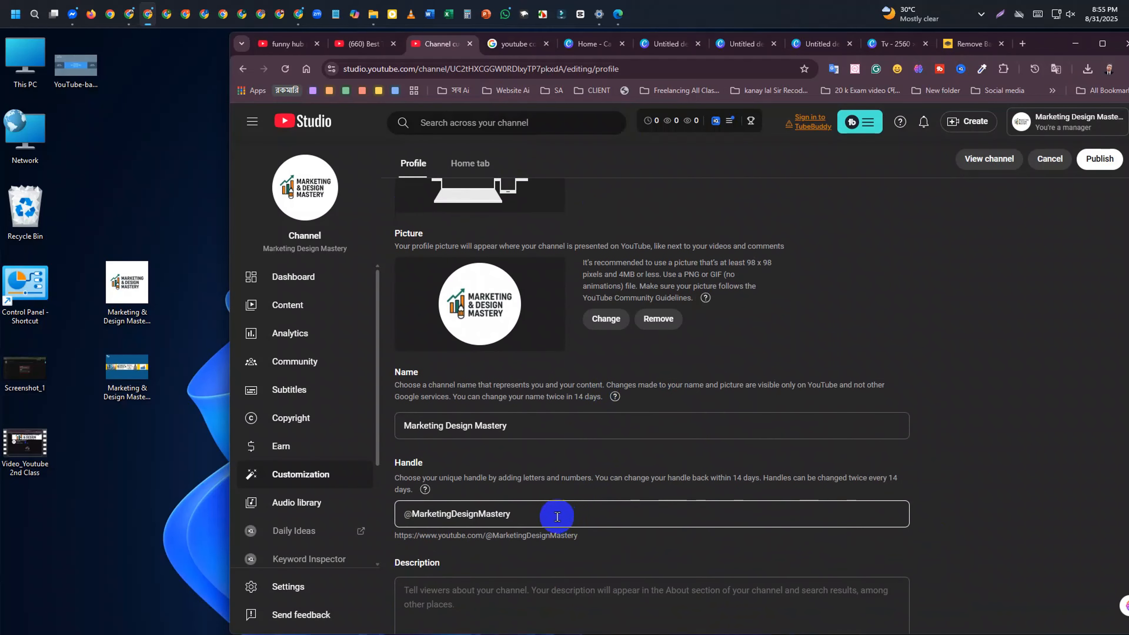
pyautogui.scroll(3, 693, 218)
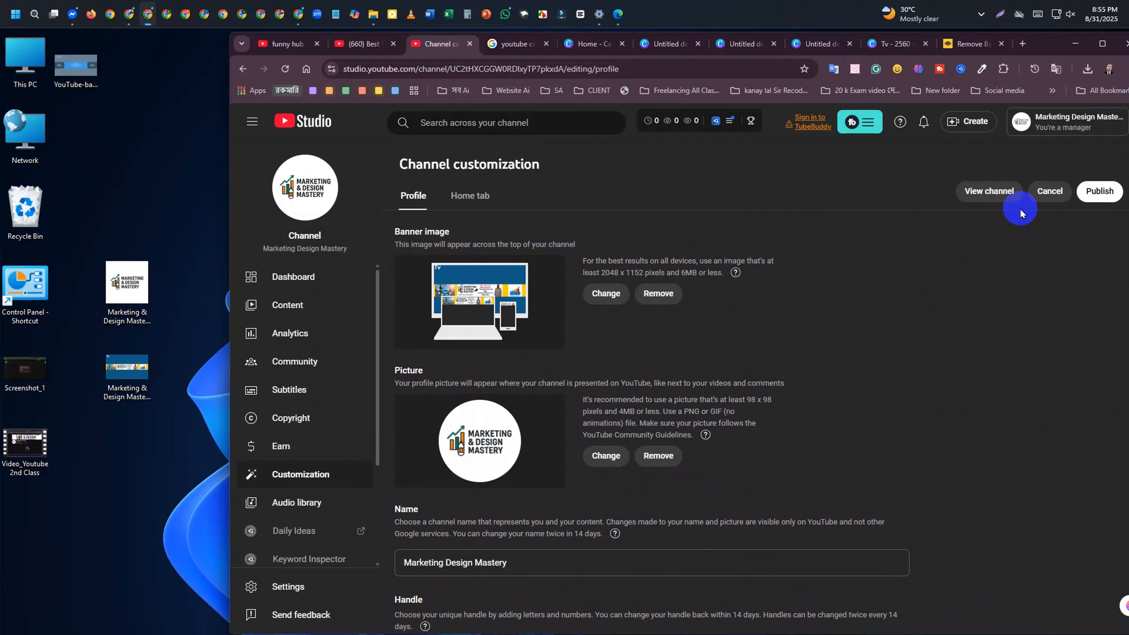
pyautogui.click(1104, 200)
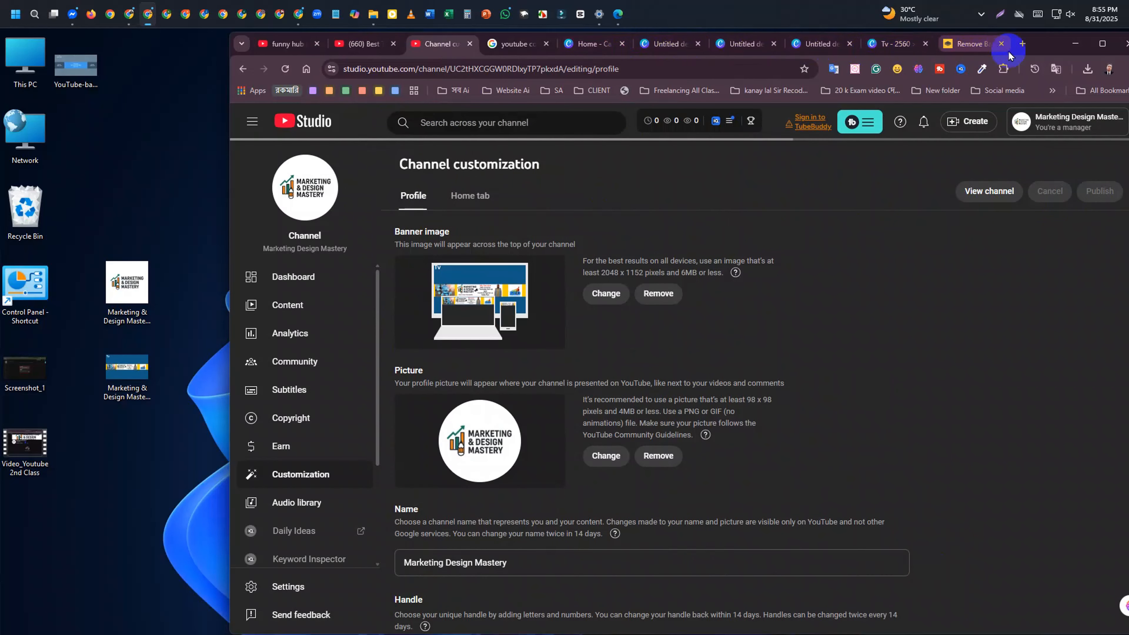
# Open YouTube in a new browser tab at 110% zoom and view the Marketing Design Mastery channel page in a maximized window
pyautogui.click(1022, 44)
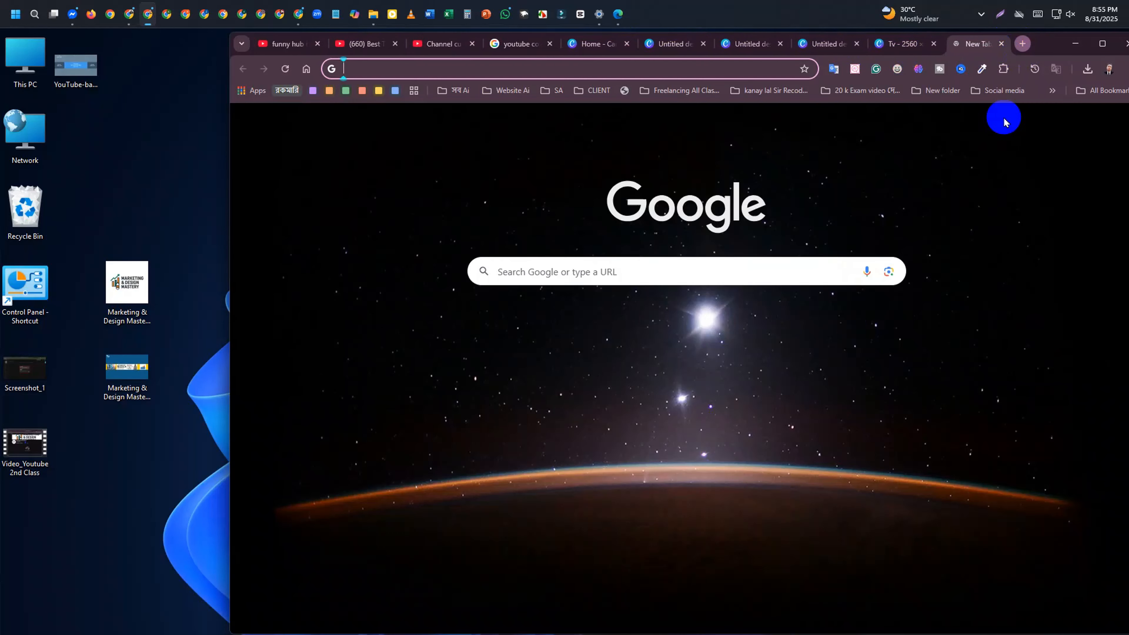
pyautogui.click(524, 336)
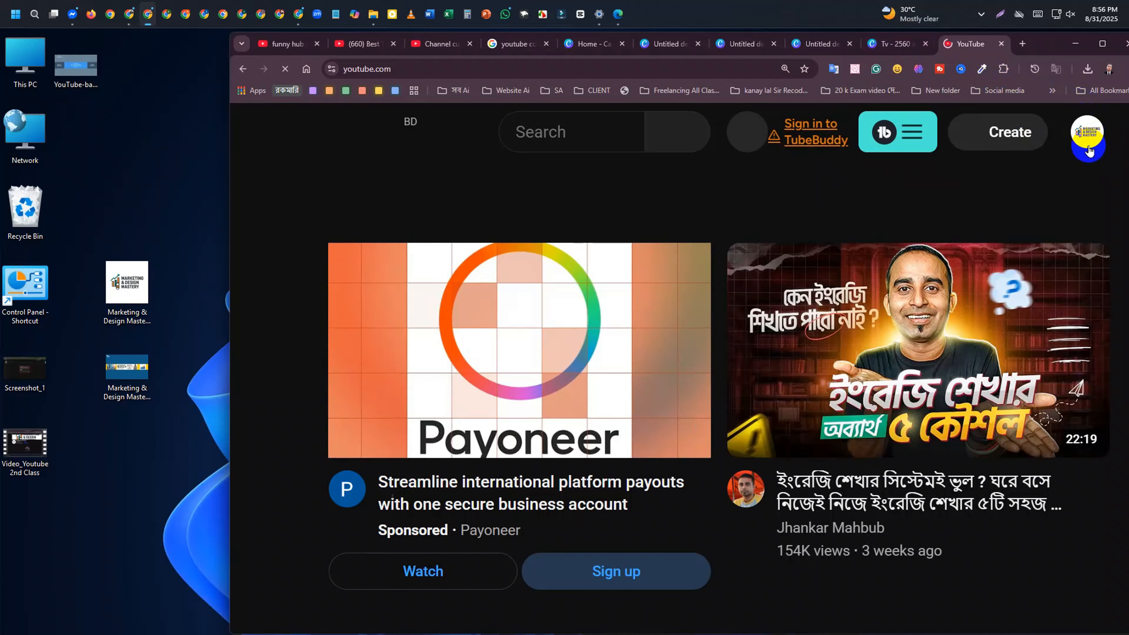
pyautogui.hotkey('ctrl', '-')
pyautogui.click(1101, 141)
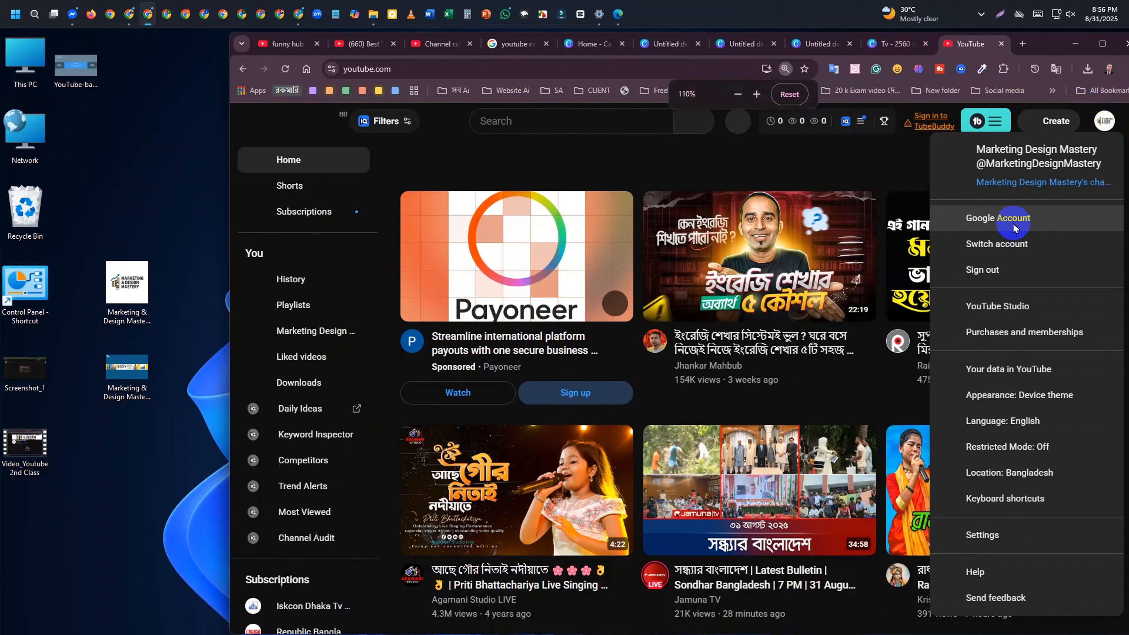
pyautogui.click(1020, 192)
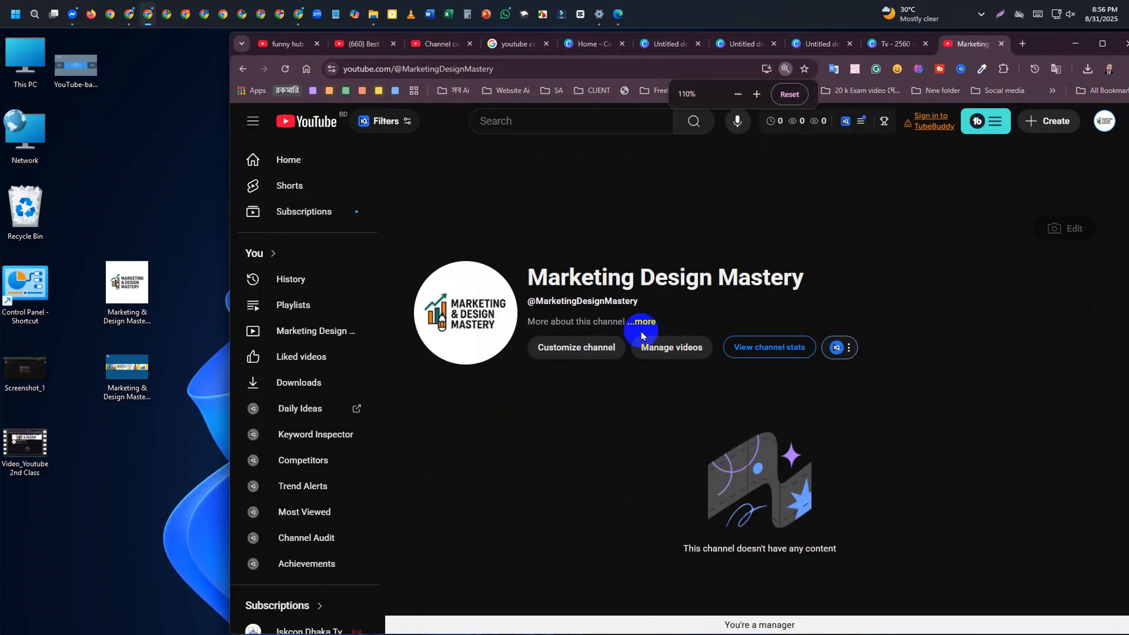
pyautogui.click(1101, 46)
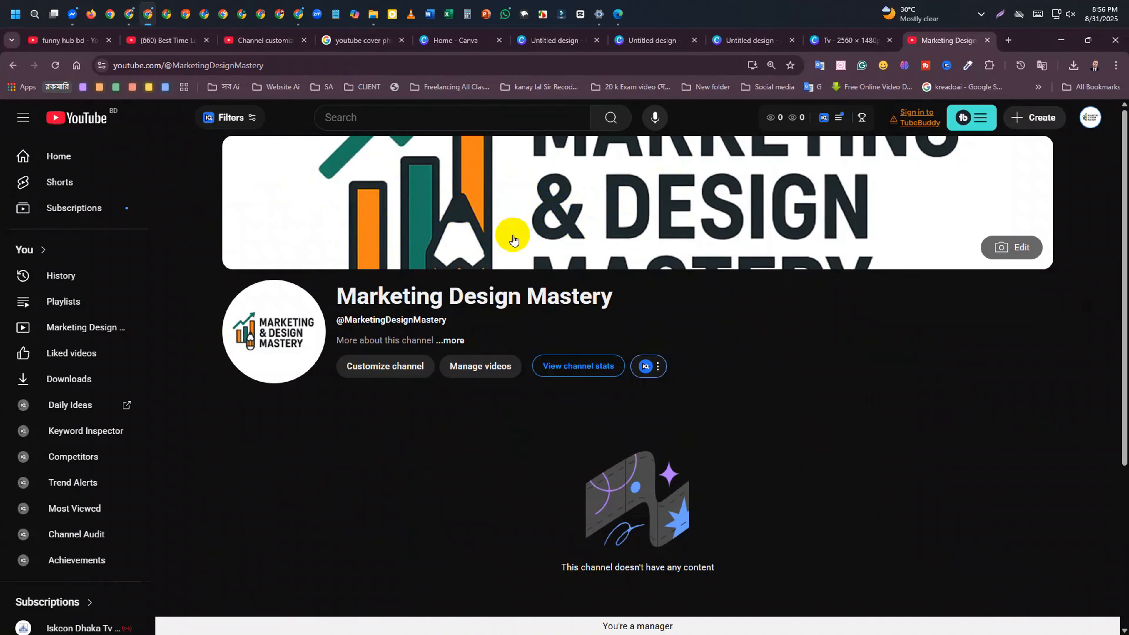
# Reload the public channel page and check it against Channel customization until the new banner loads
pyautogui.click(55, 66)
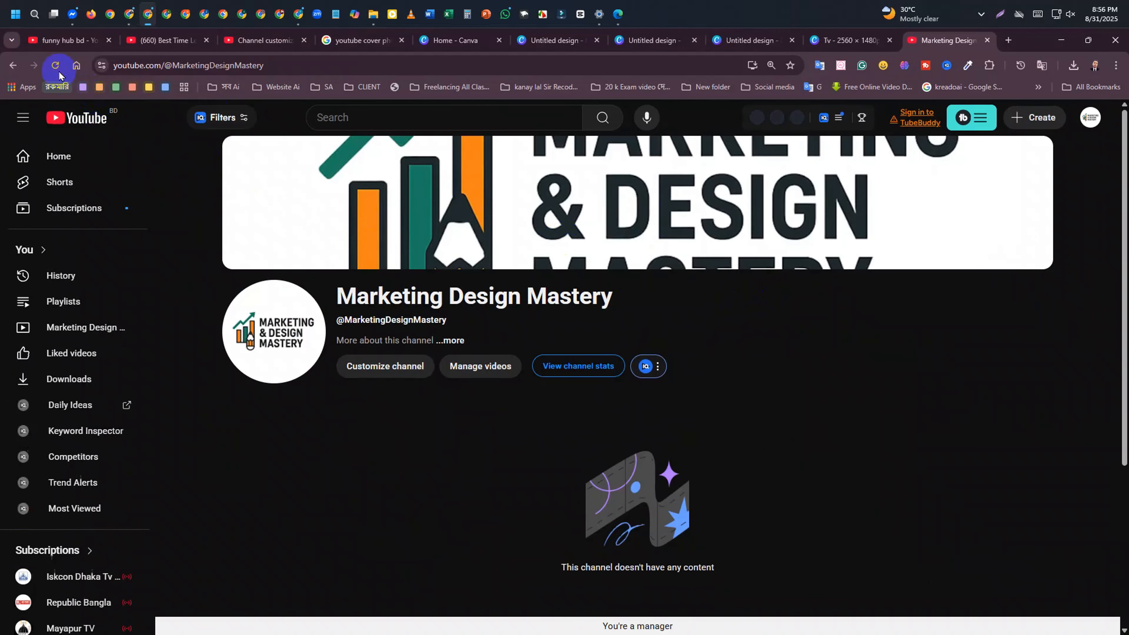
pyautogui.click(255, 48)
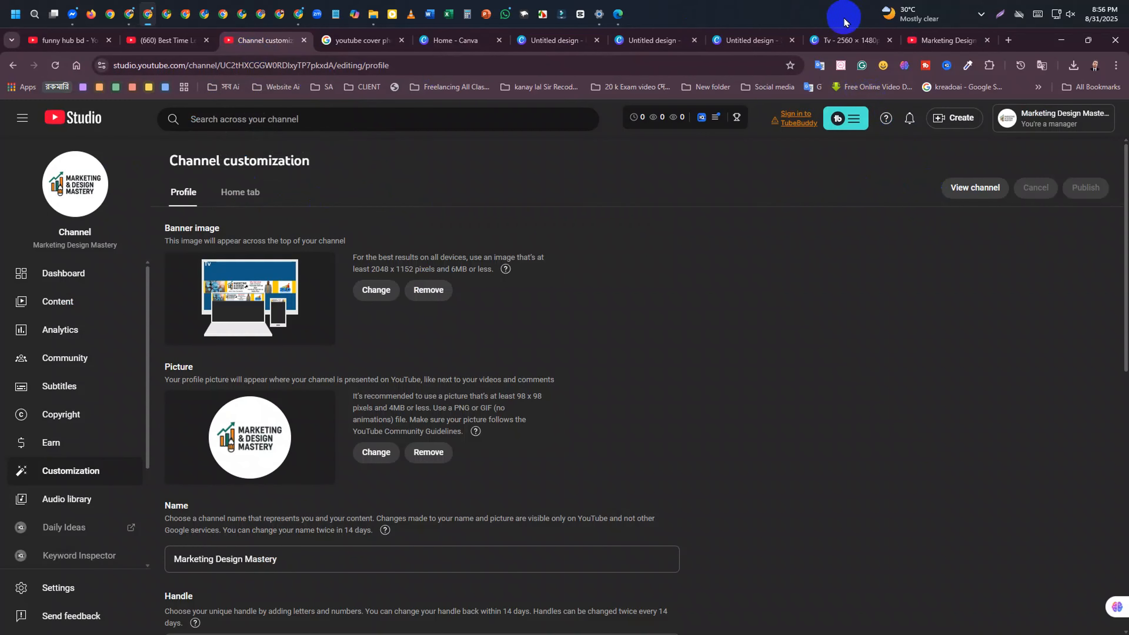
pyautogui.click(942, 40)
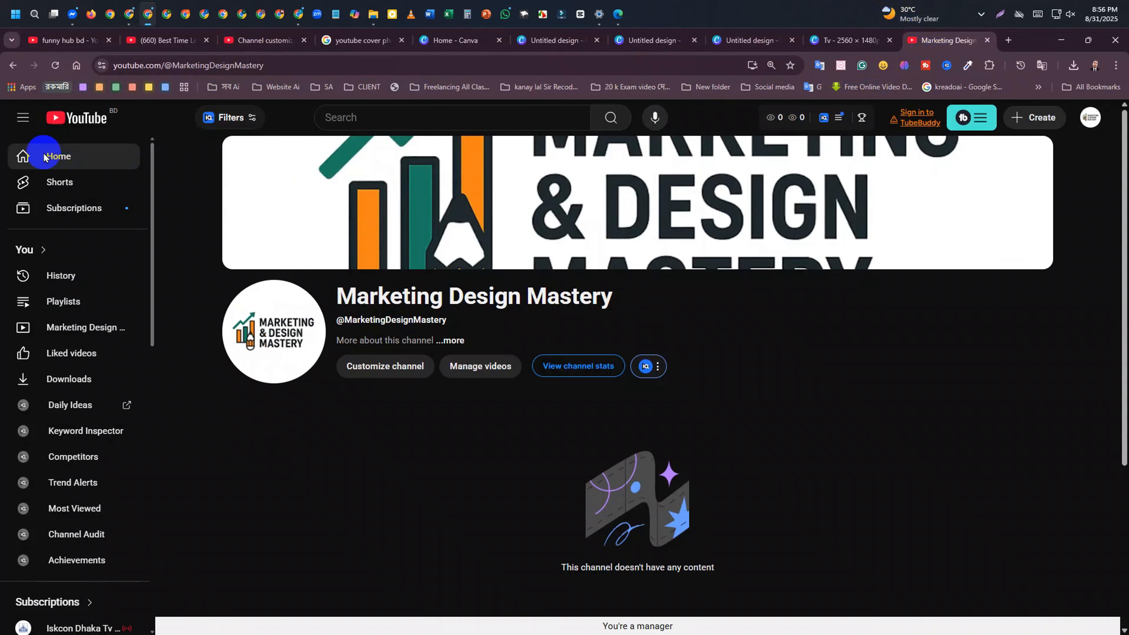
pyautogui.click(50, 72)
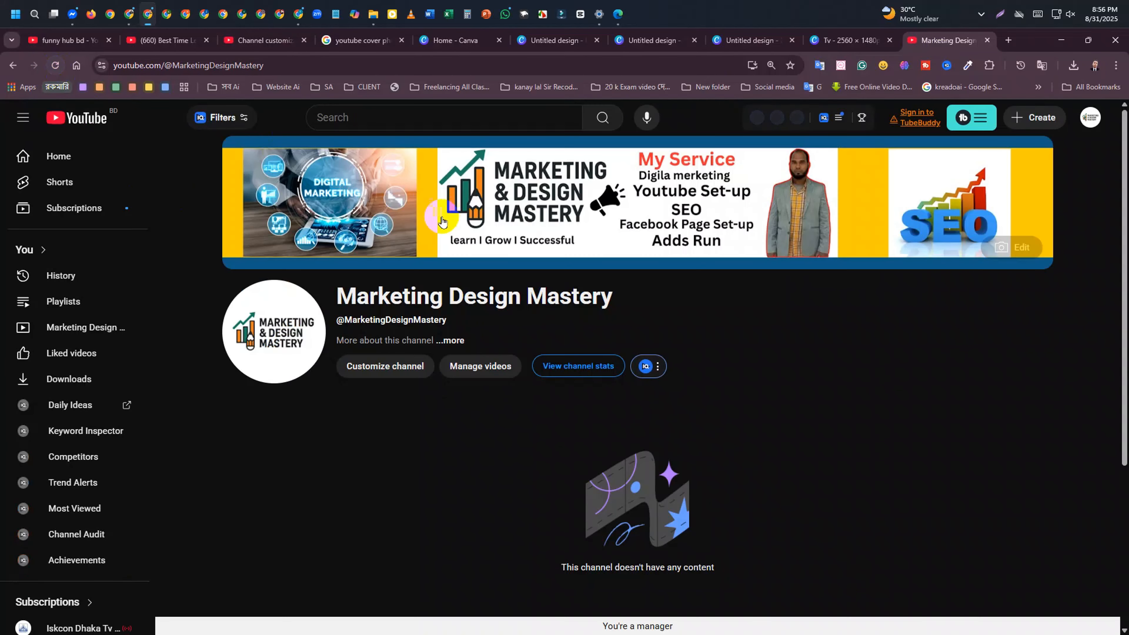
pyautogui.click(862, 205)
pyautogui.click(695, 281)
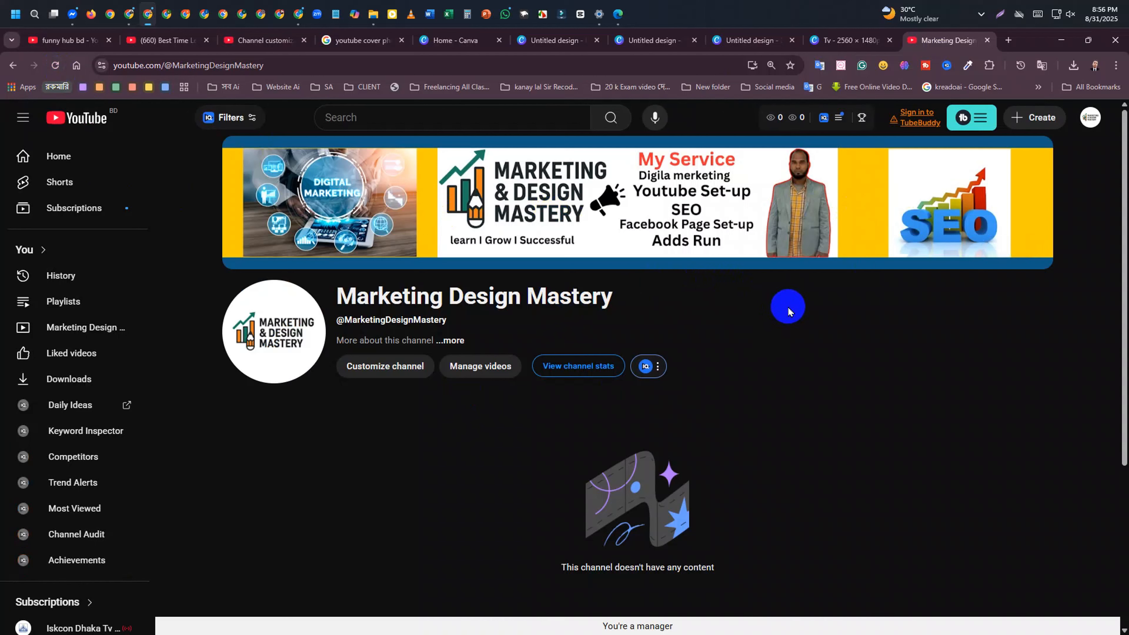
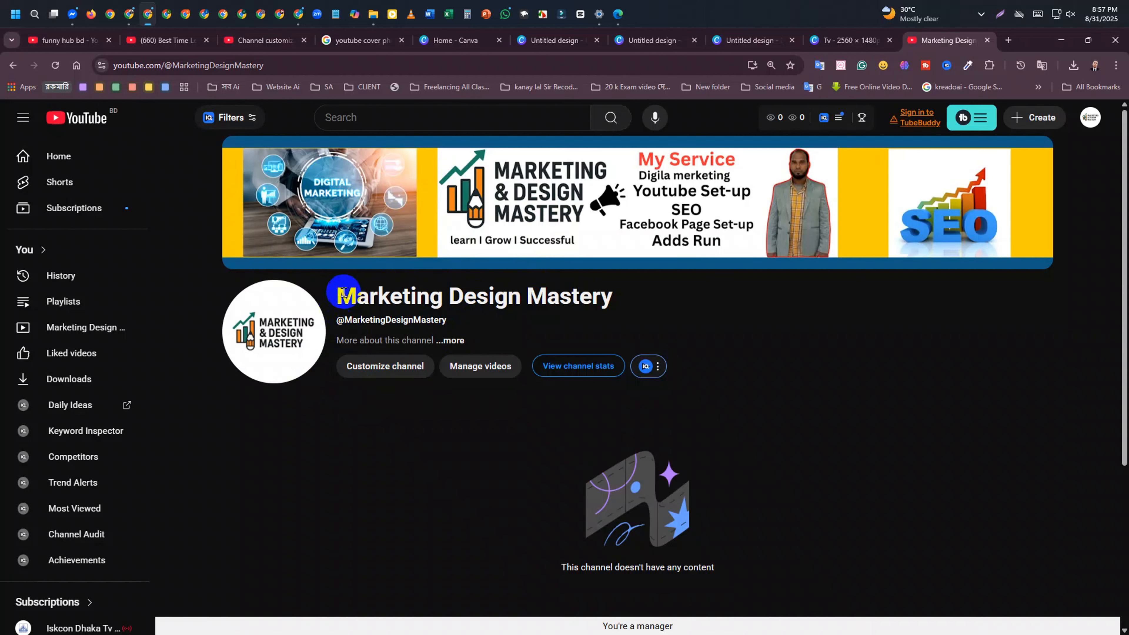
pyautogui.moveTo(343, 292); pyautogui.dragTo(612, 296)
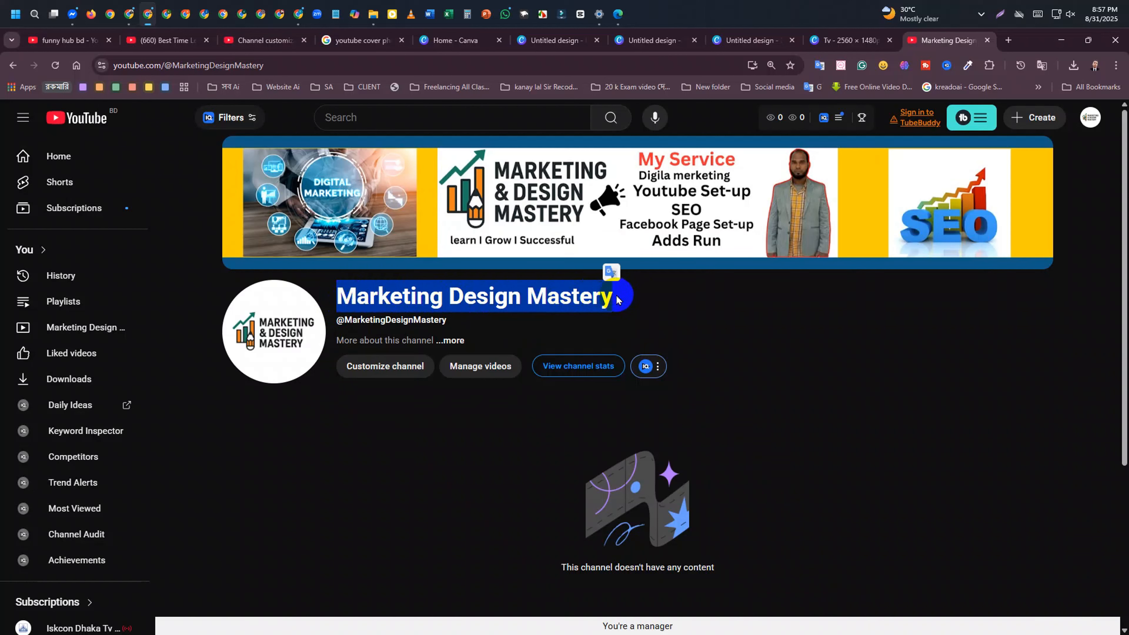
pyautogui.click(618, 300)
pyautogui.moveTo(571, 181)
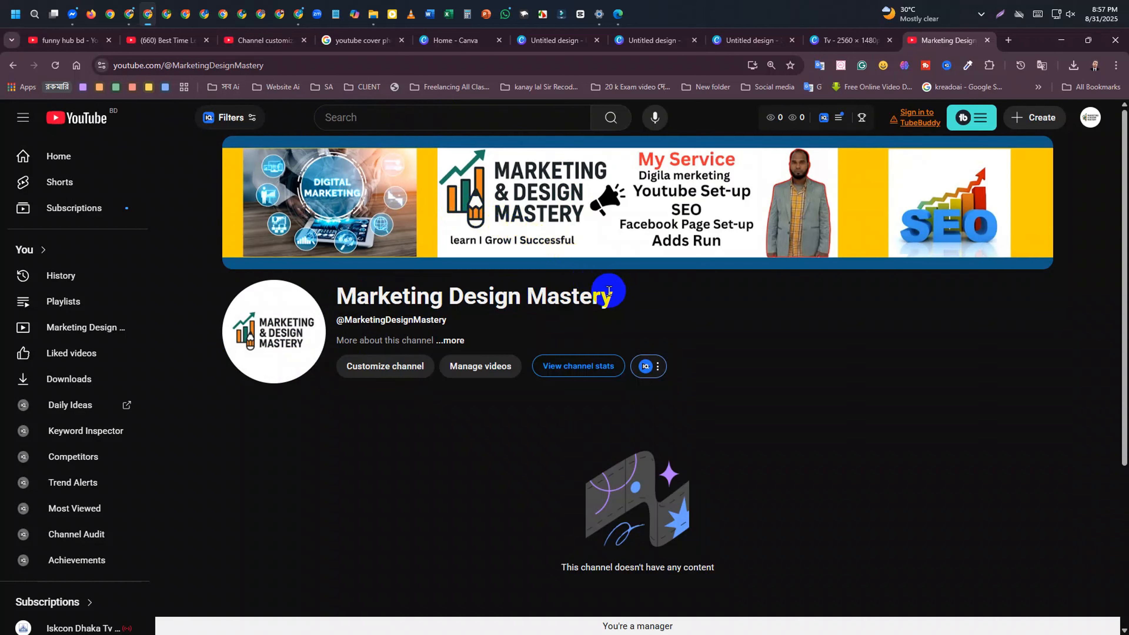
pyautogui.moveTo(611, 292); pyautogui.dragTo(328, 298)
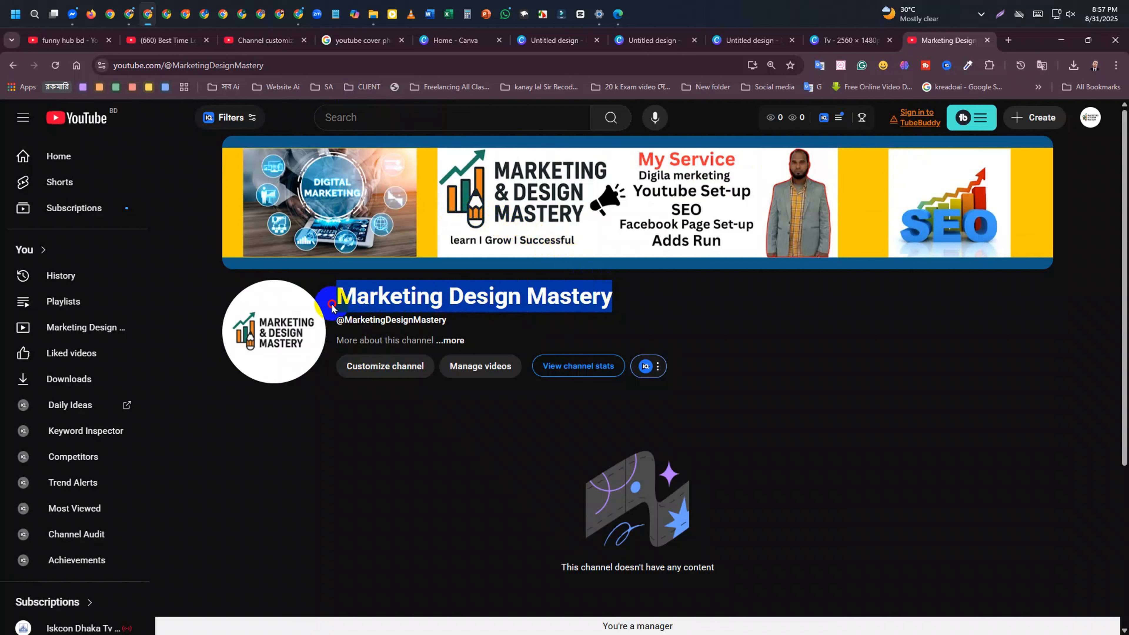
pyautogui.click(623, 303)
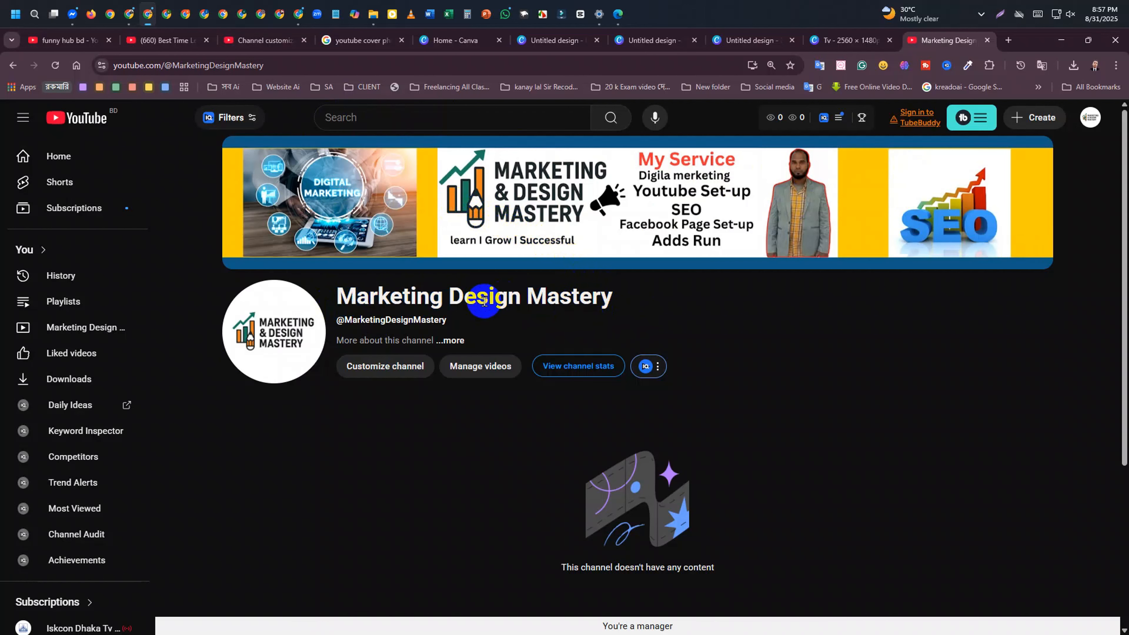
# Return to Channel customization, review the channel's name and handle, and place the cursor in the empty Description
pyautogui.click(263, 41)
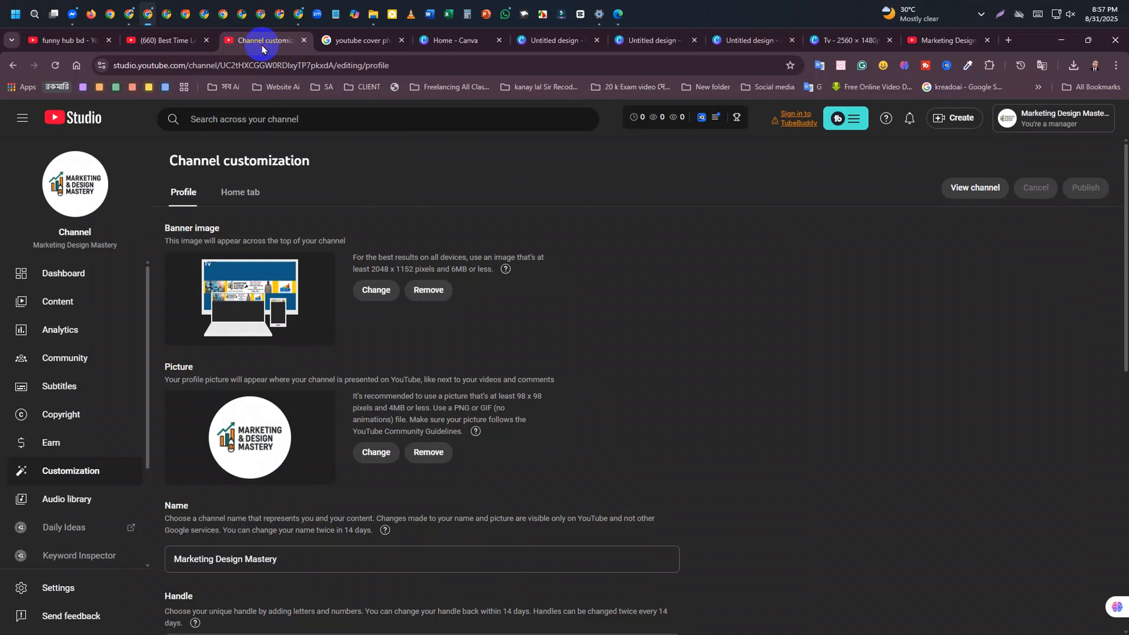
pyautogui.scroll(-5, 280, 338)
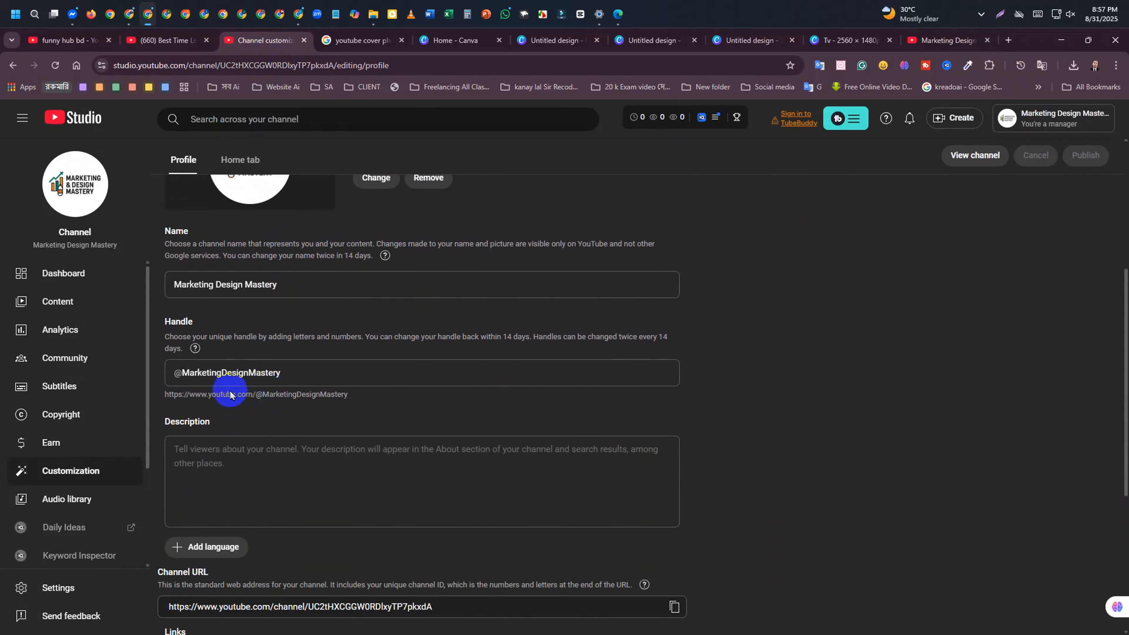
pyautogui.click(304, 283)
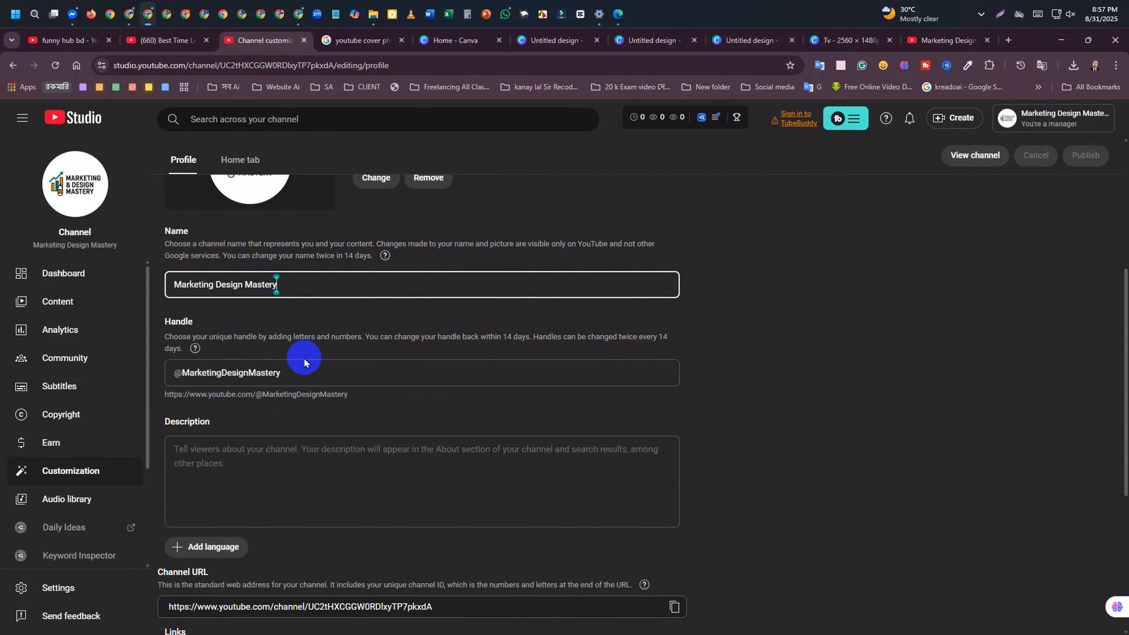
pyautogui.click(316, 376)
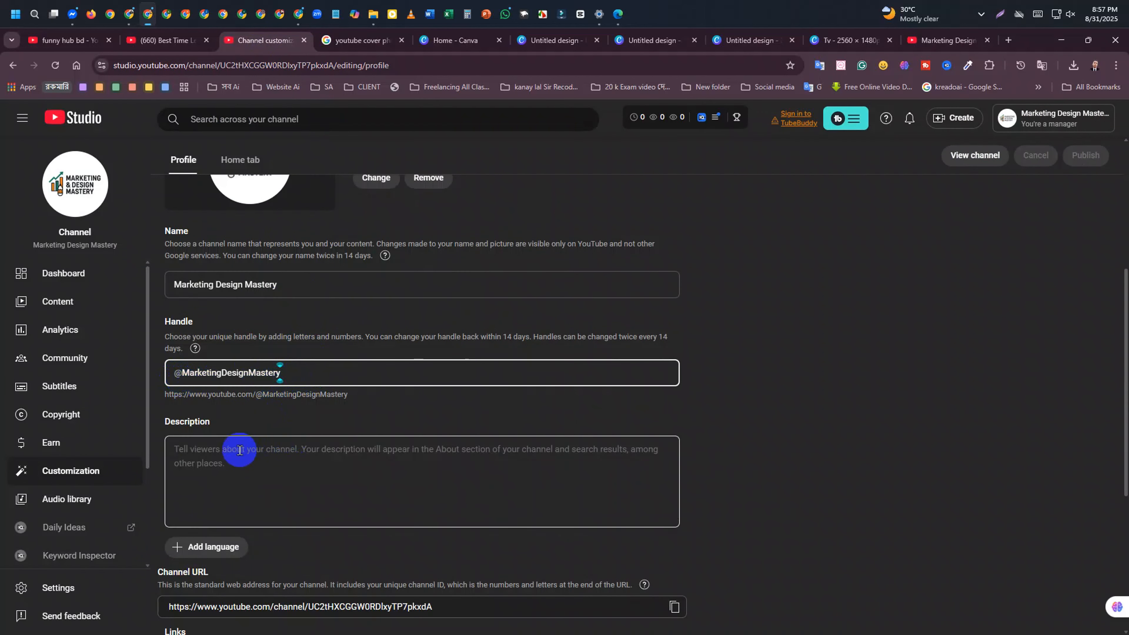
pyautogui.click(250, 450)
pyautogui.scroll(-3, 252, 450)
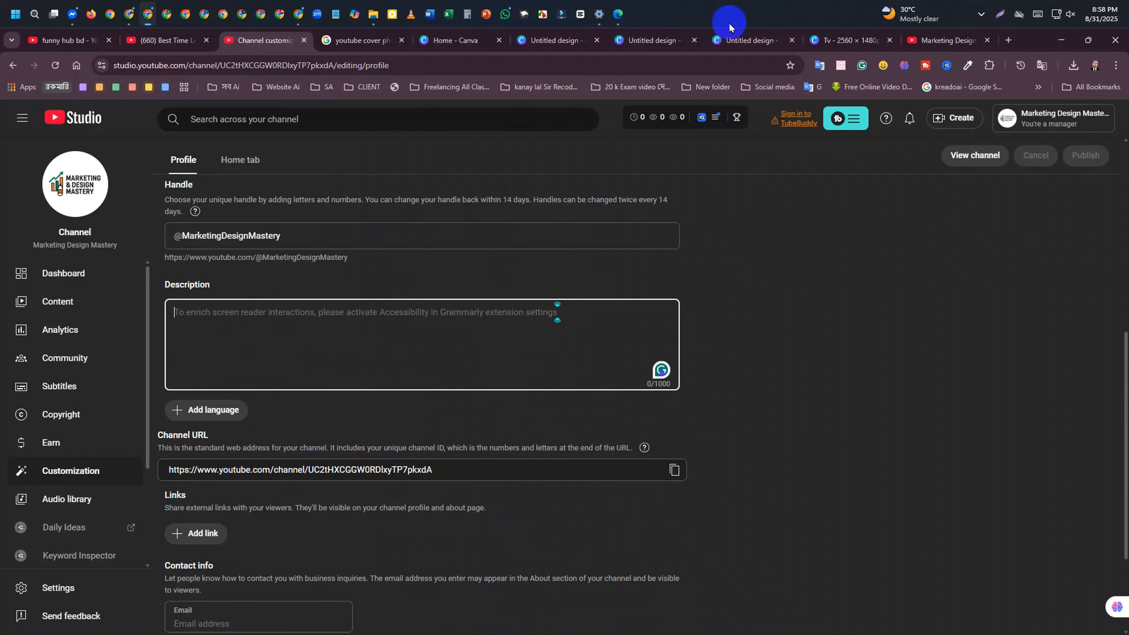
# Arrange the YouTube Studio and Google Translate windows side by side and go to the end of the SEO source text
pyautogui.click(1080, 39)
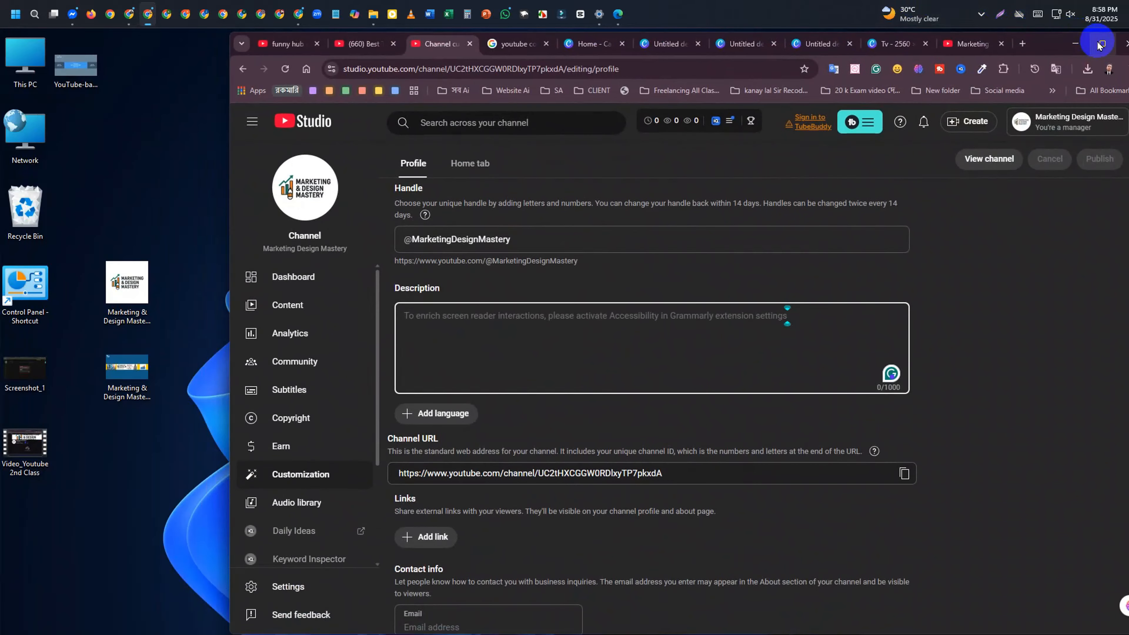
pyautogui.moveTo(1100, 45)
pyautogui.click(945, 76)
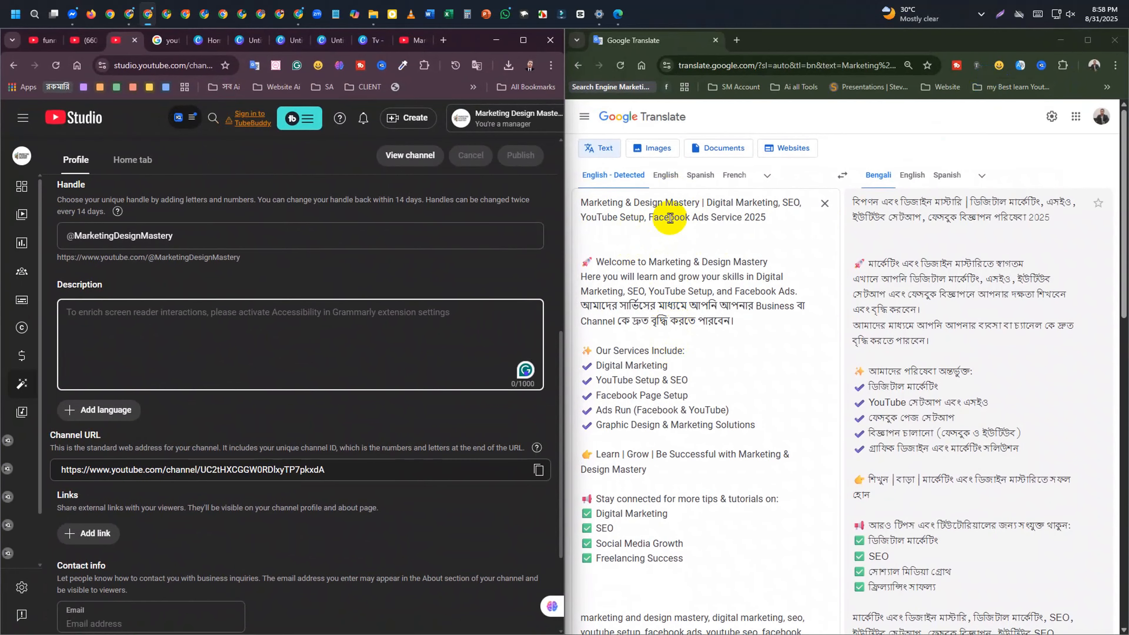
pyautogui.scroll(-15, 701, 395)
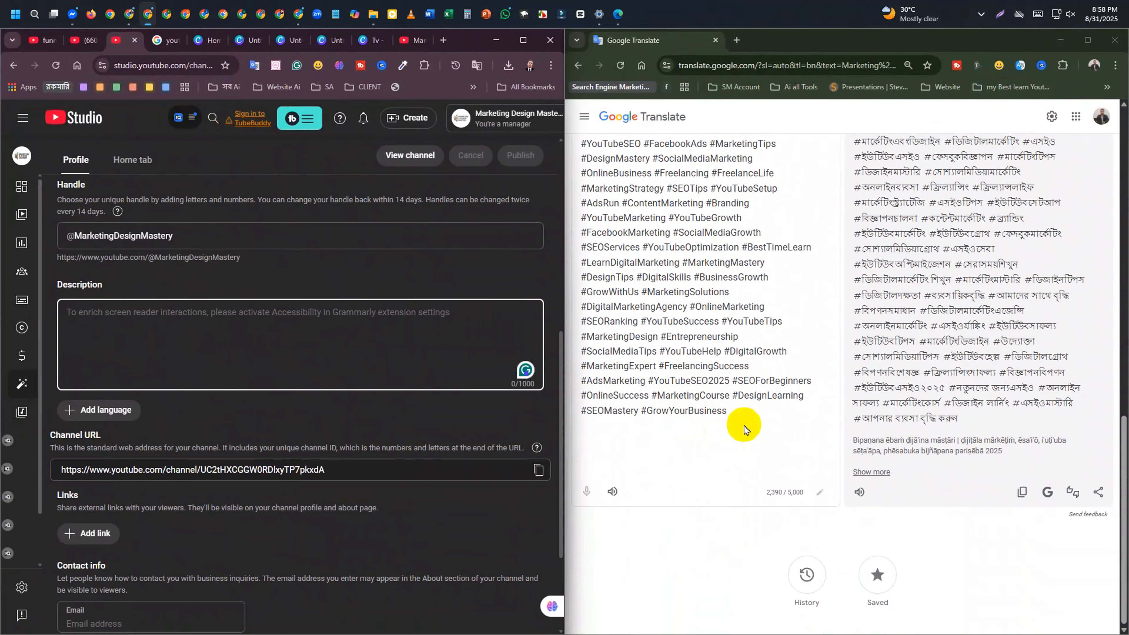
# Copy the source text from the opening title through "Freelancing Success" in Google Translate and paste it into the channel's Description in YouTube Studio
pyautogui.moveTo(730, 412); pyautogui.dragTo(574, 183)
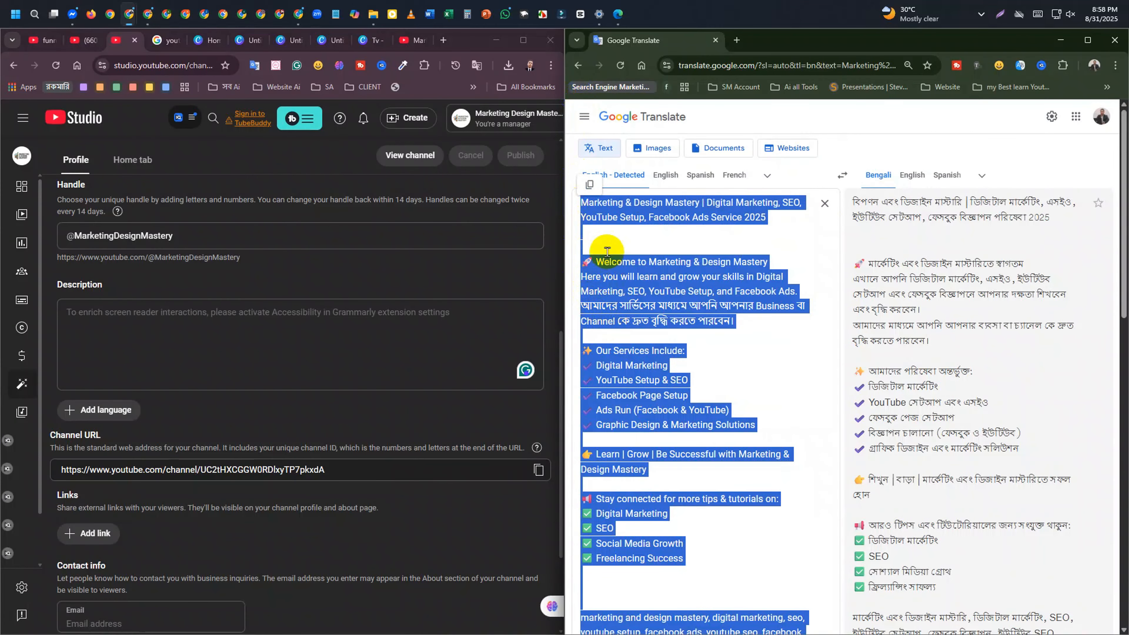
pyautogui.click(665, 261)
pyautogui.scroll(-2, 697, 373)
pyautogui.scroll(-5, 697, 374)
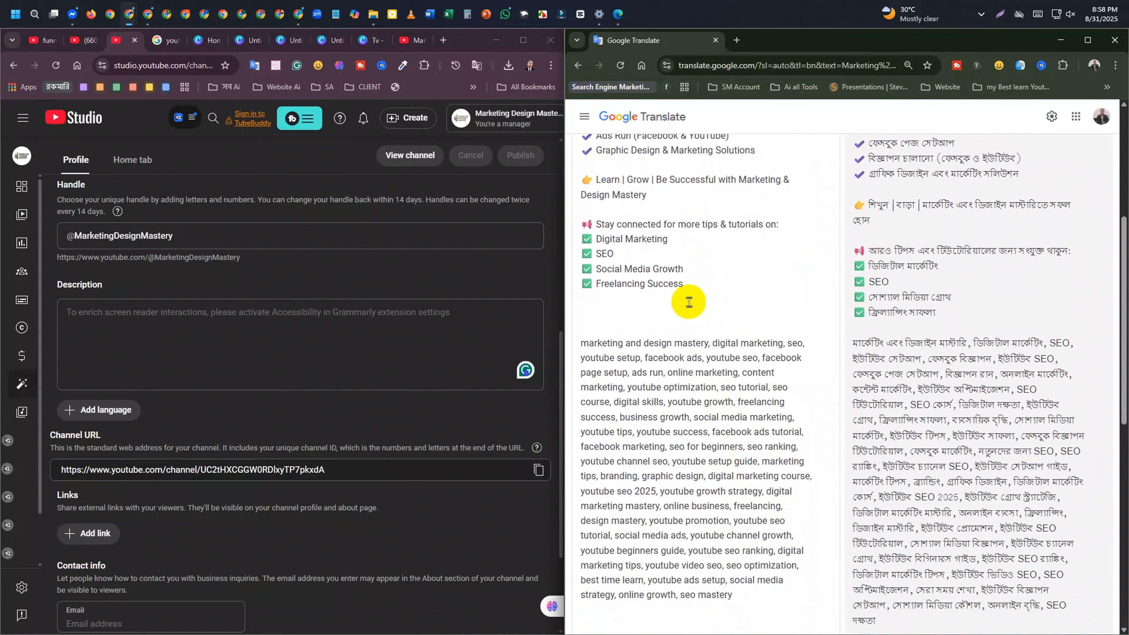
pyautogui.moveTo(684, 287); pyautogui.dragTo(552, 105)
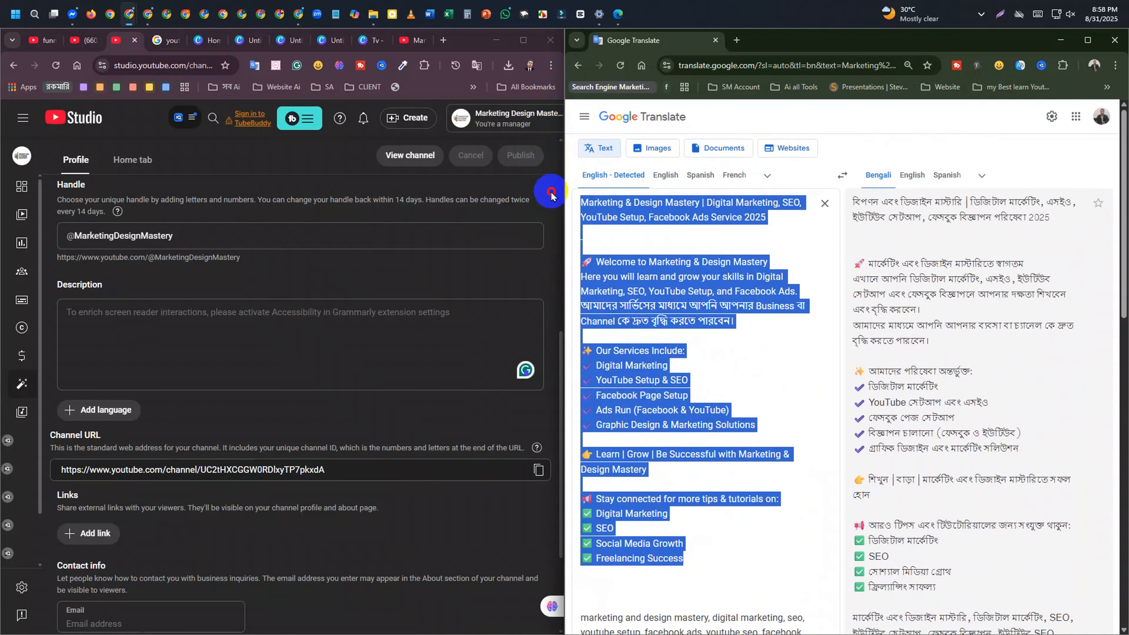
pyautogui.moveTo(551, 201); pyautogui.dragTo(551, 201)
pyautogui.hotkey('ctrl', 'c')
pyautogui.click(171, 326)
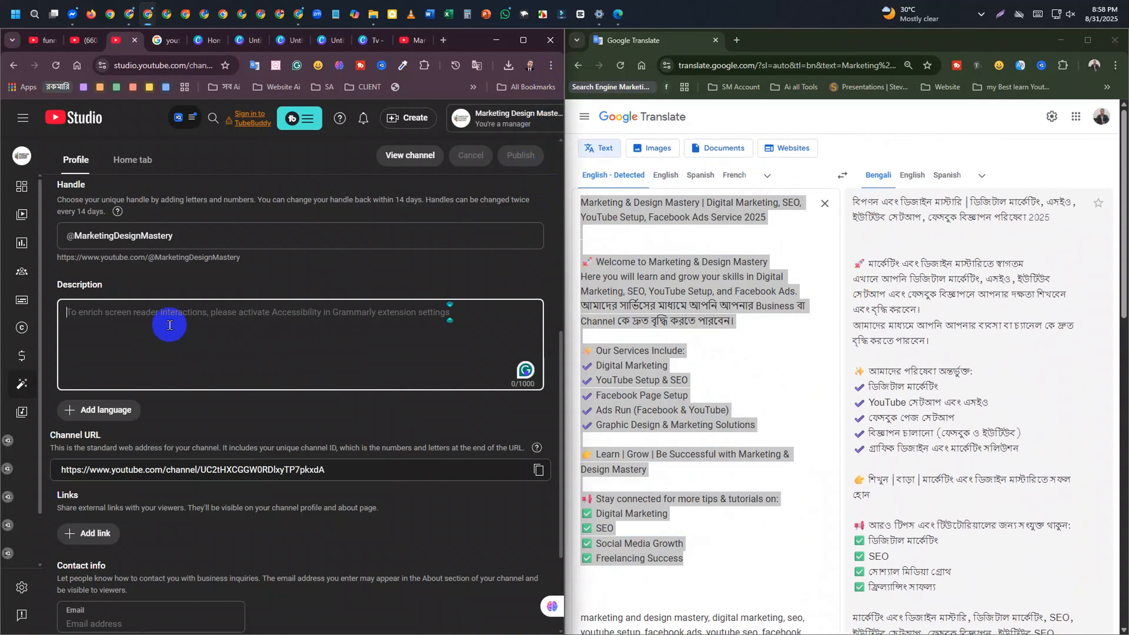
pyautogui.hotkey('ctrl', 'v')
# Maximize the YouTube Studio window and review the pasted channel description
pyautogui.scroll(-5, 232, 363)
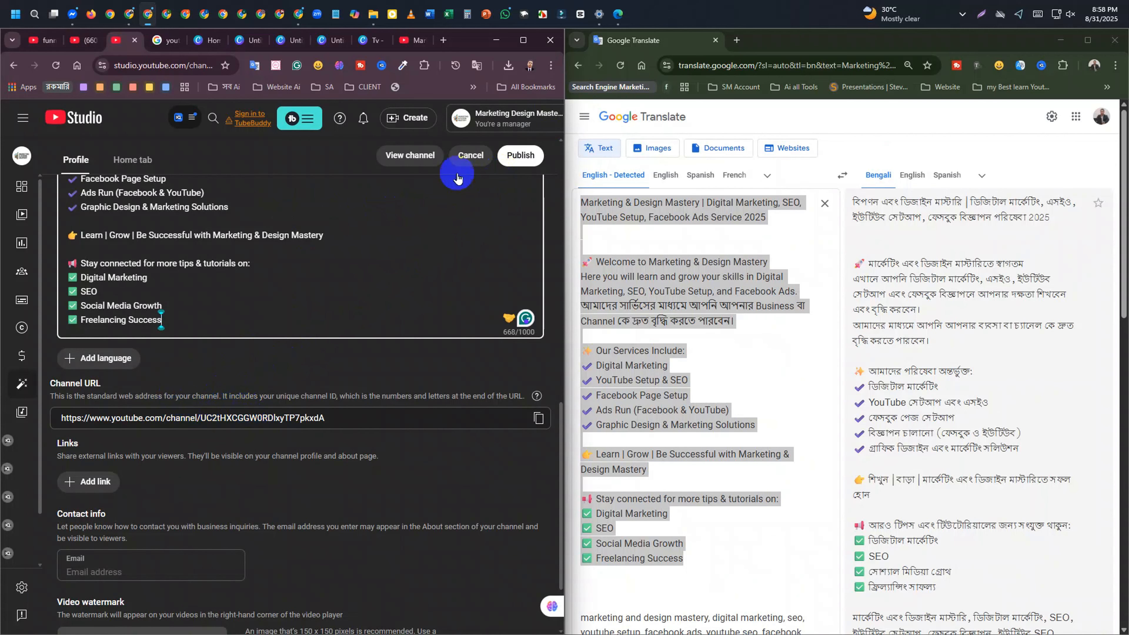
pyautogui.click(523, 40)
pyautogui.scroll(3, 316, 271)
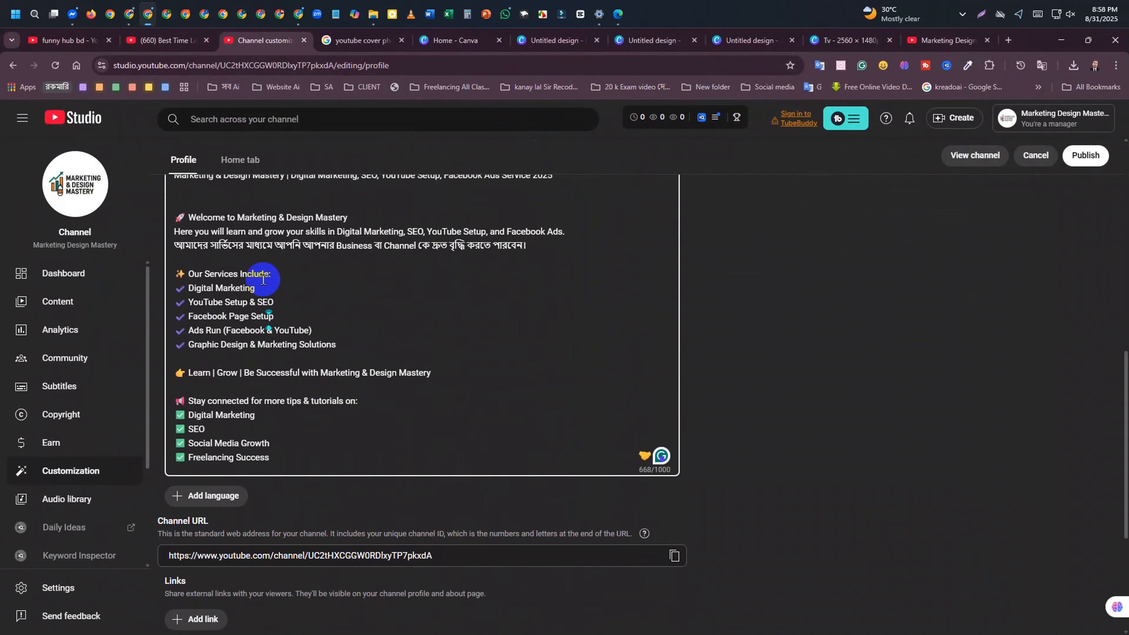
pyautogui.scroll(2, 249, 307)
pyautogui.scroll(-2, 245, 313)
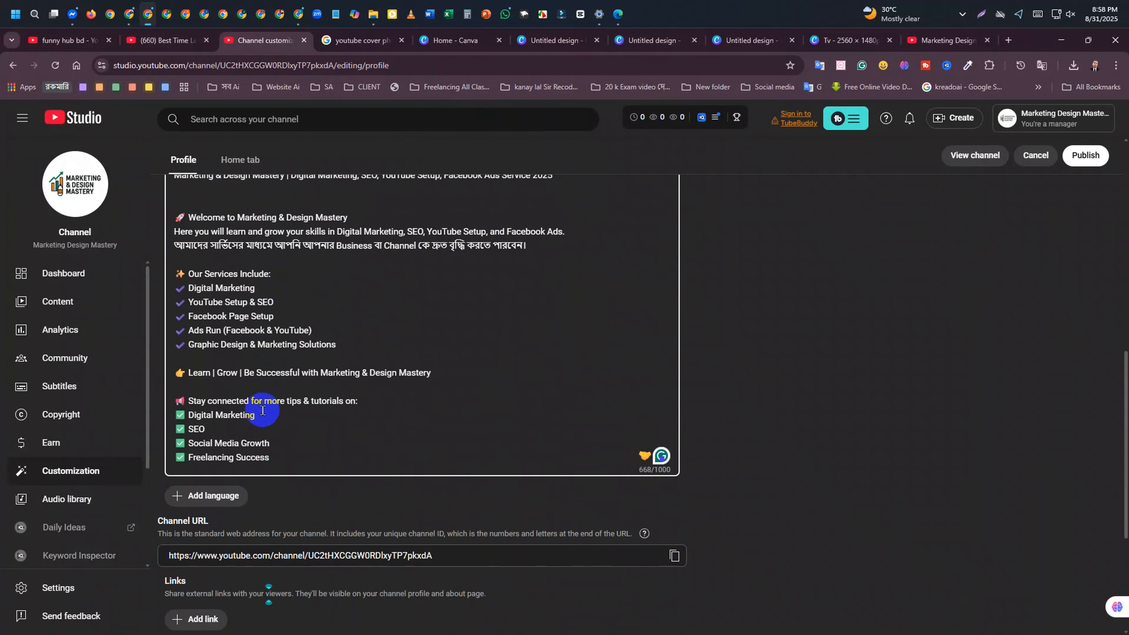
# Open the full description of the Best Time Learn channel and examine it as a reference
pyautogui.click(203, 43)
pyautogui.click(632, 341)
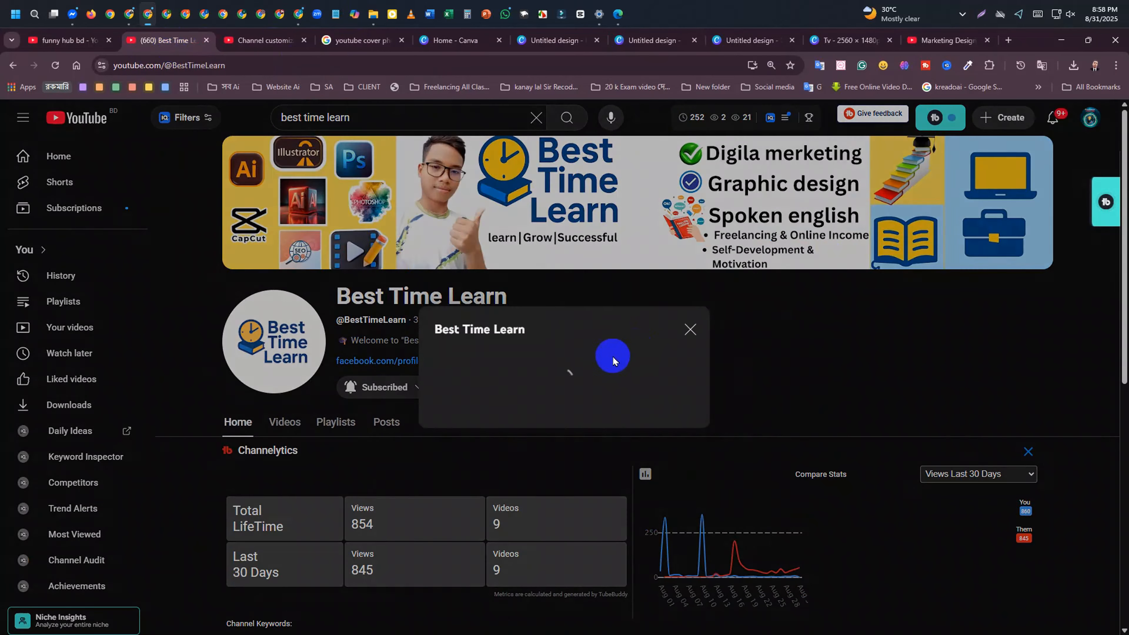
pyautogui.scroll(-3, 445, 369)
pyautogui.scroll(3, 476, 283)
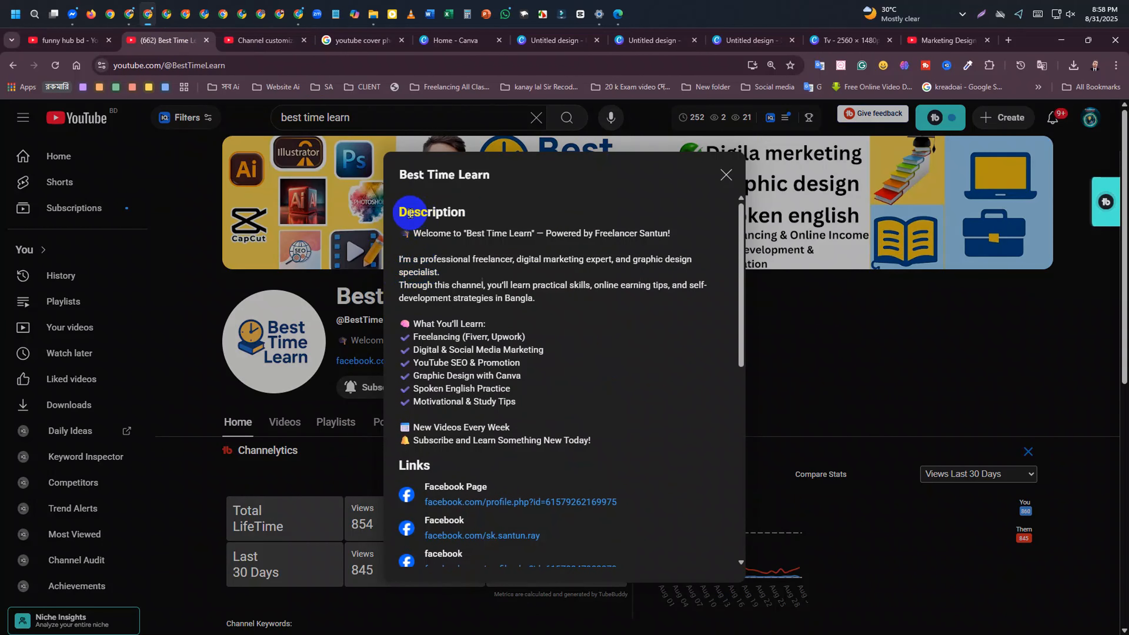
pyautogui.moveTo(393, 216); pyautogui.dragTo(476, 214)
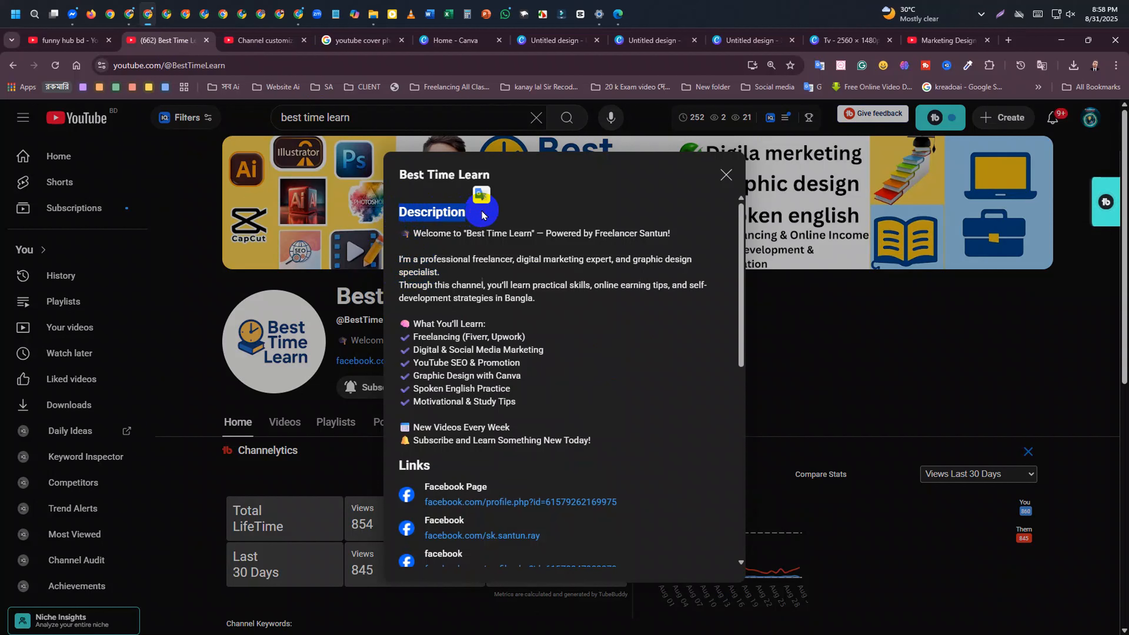
pyautogui.click(515, 217)
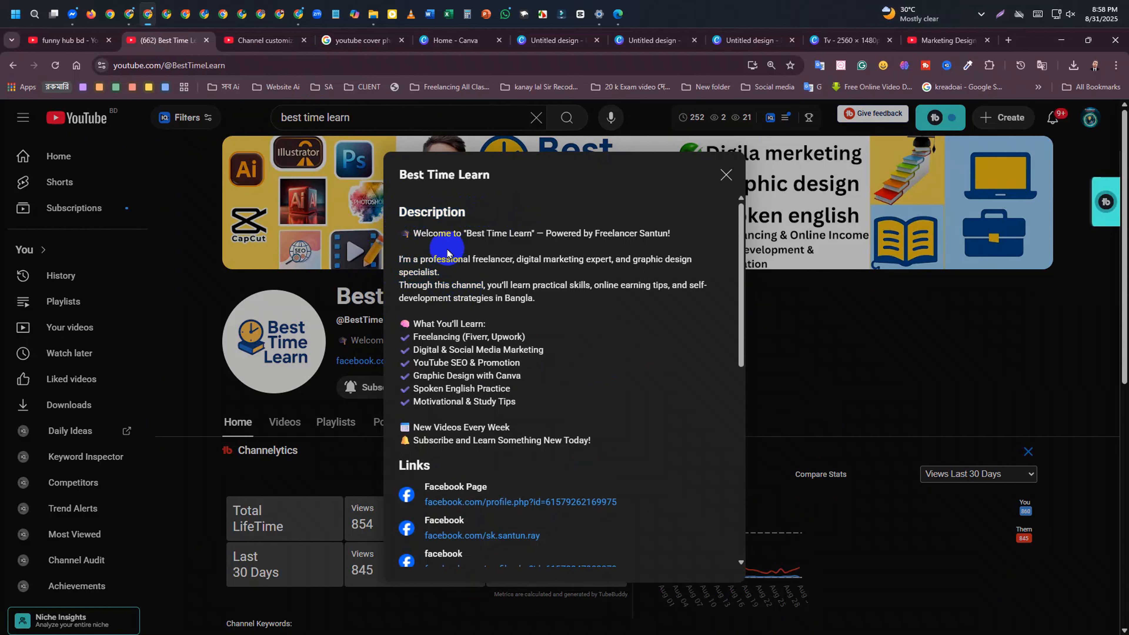
# Return to Channel customization, check the description, and add a new empty entry under Links
pyautogui.click(272, 43)
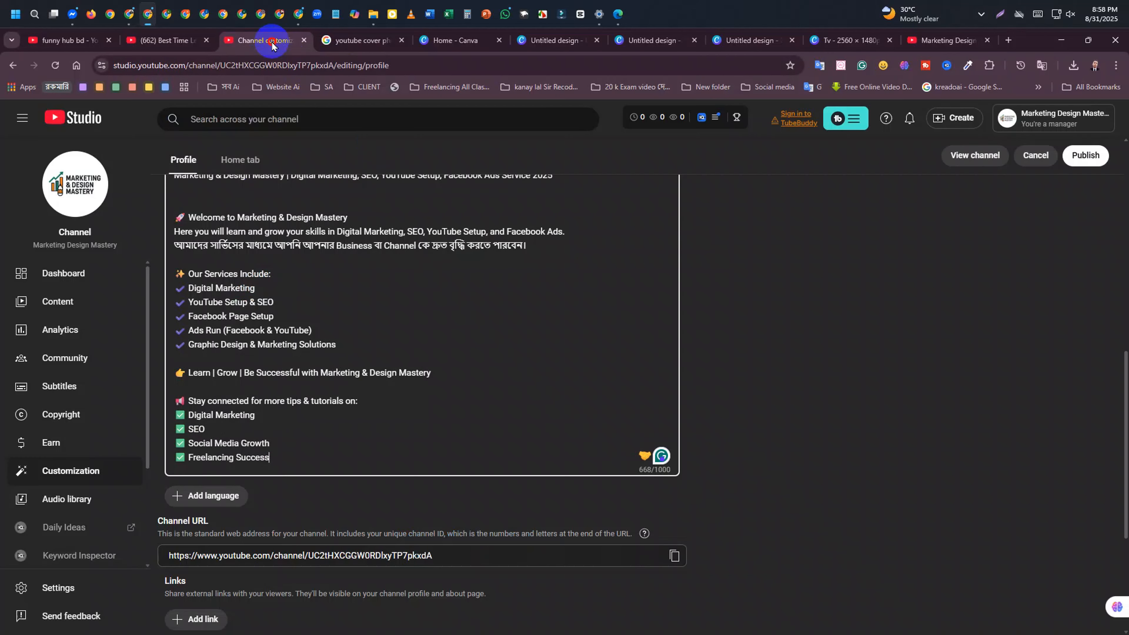
pyautogui.scroll(10, 297, 252)
pyautogui.scroll(-7, 290, 294)
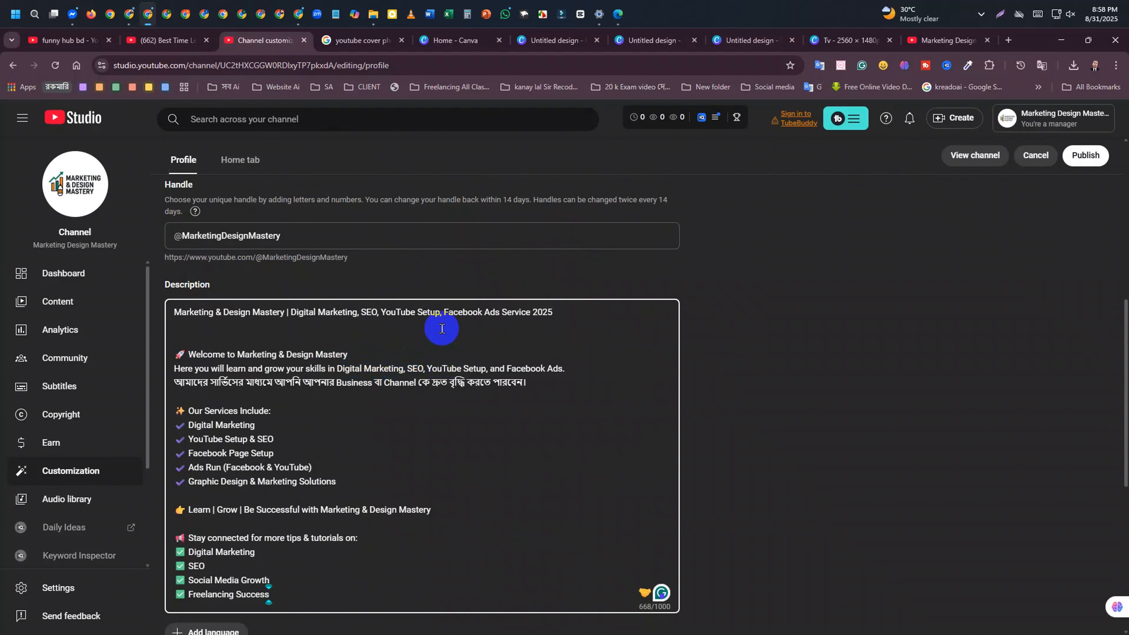
pyautogui.scroll(-8, 441, 329)
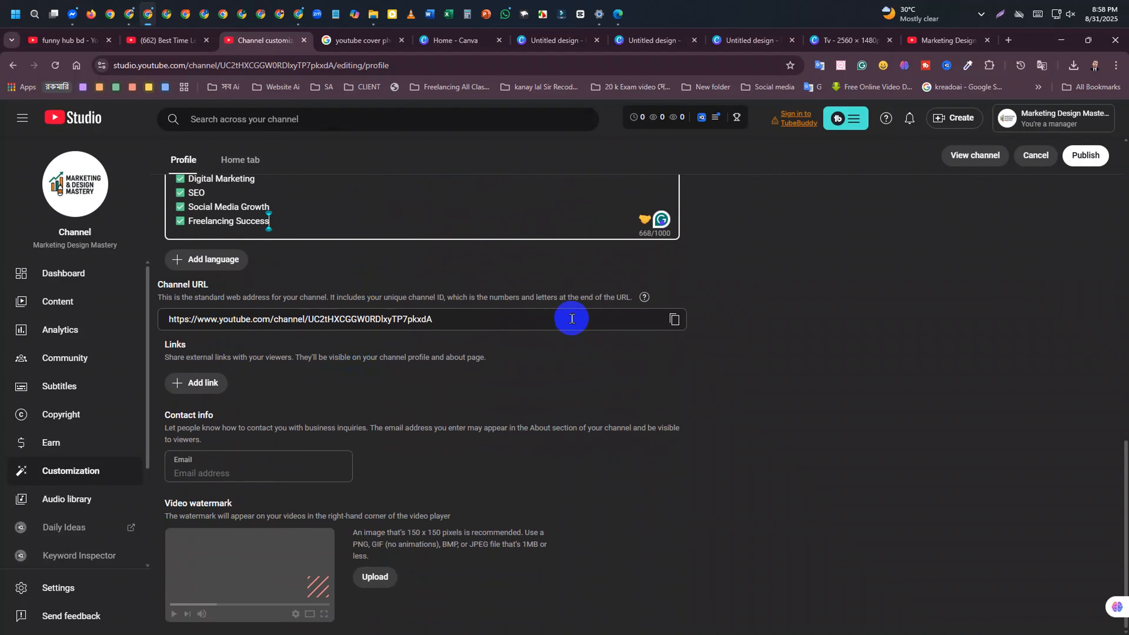
pyautogui.click(200, 382)
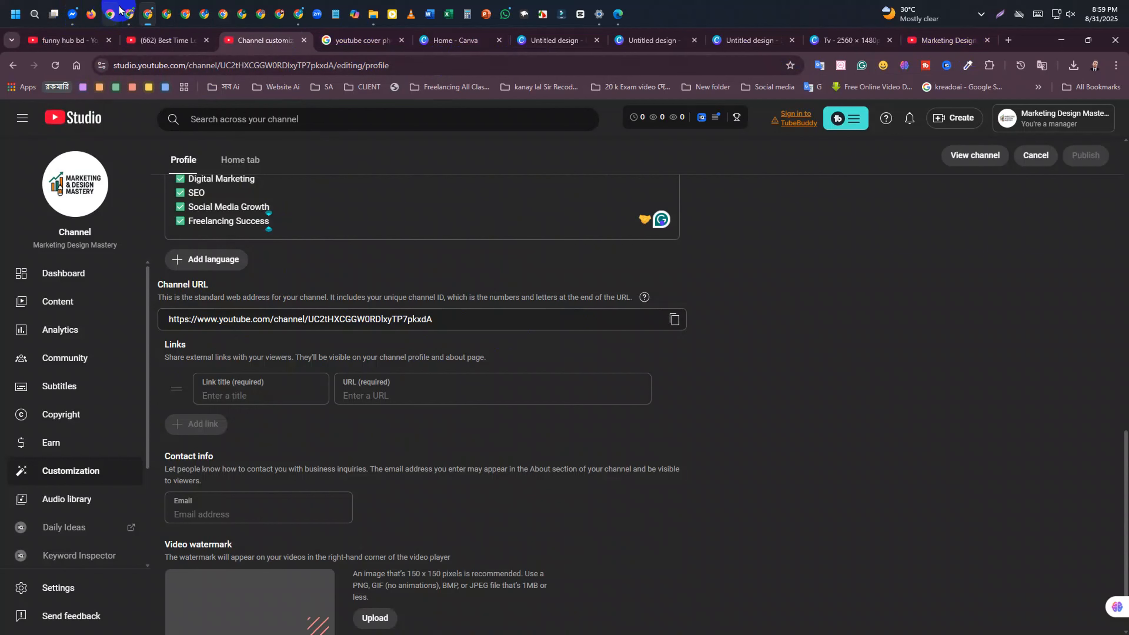
# Switch to Messenger, open the chat contact's Facebook profile in a maximized browser window, and dismiss its login prompt
pyautogui.click(73, 14)
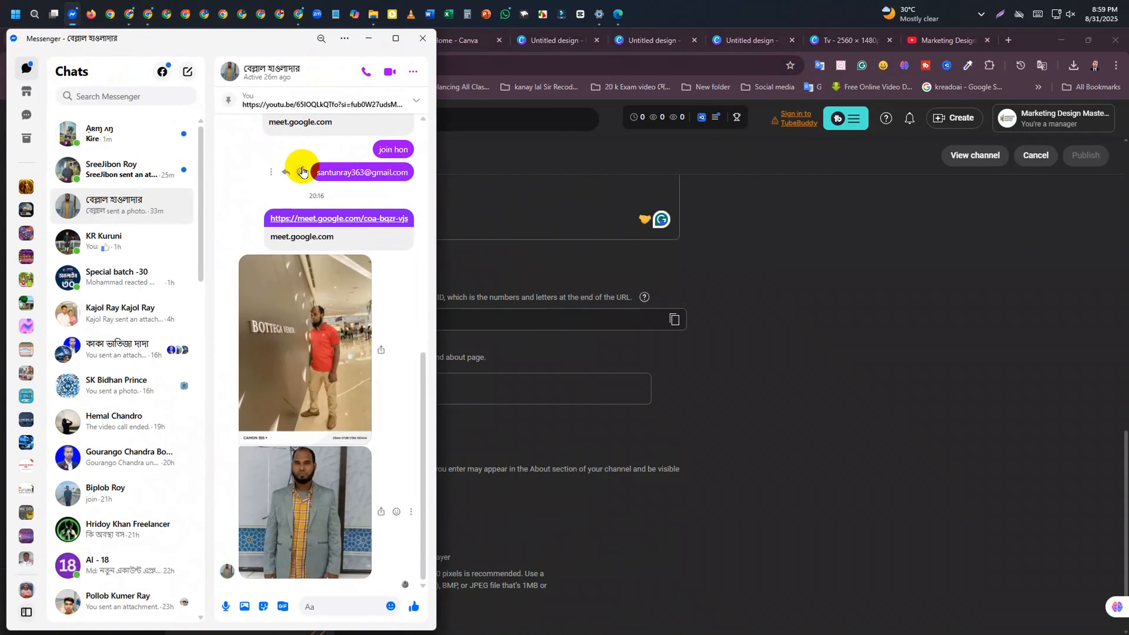
pyautogui.click(249, 70)
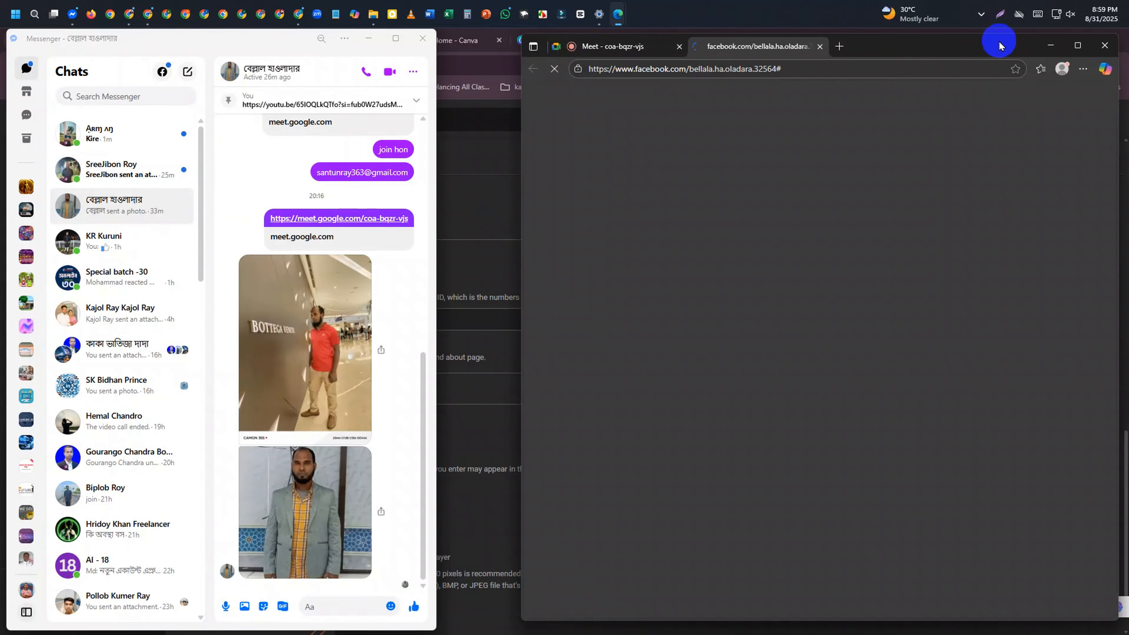
pyautogui.click(1077, 46)
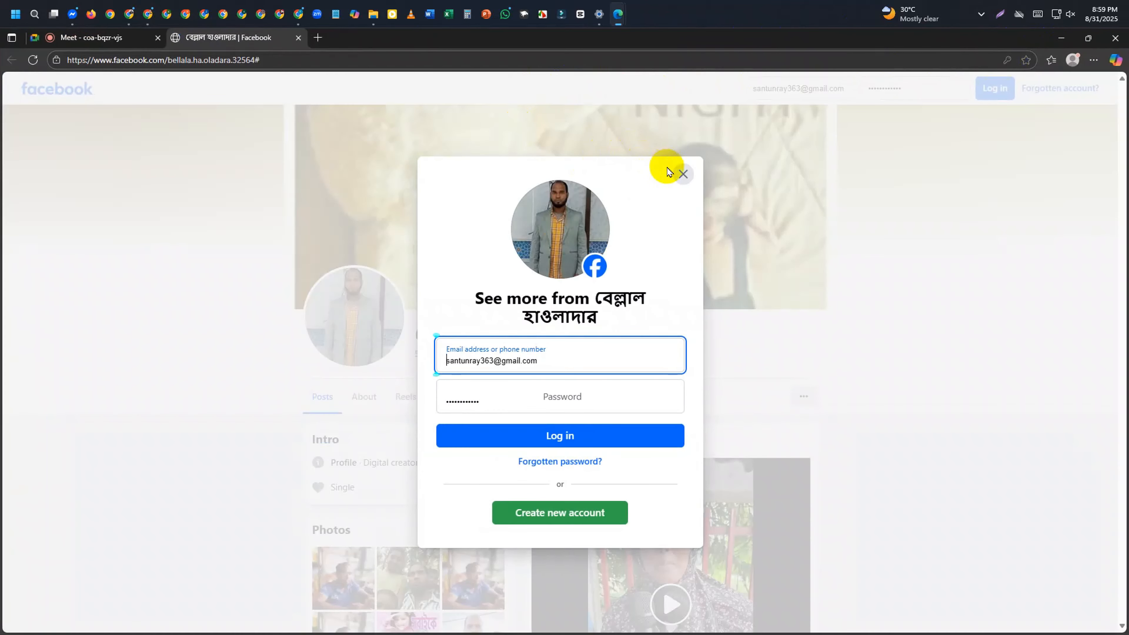
pyautogui.click(680, 174)
# Copy the full web address of the contact's Facebook profile
pyautogui.click(315, 67)
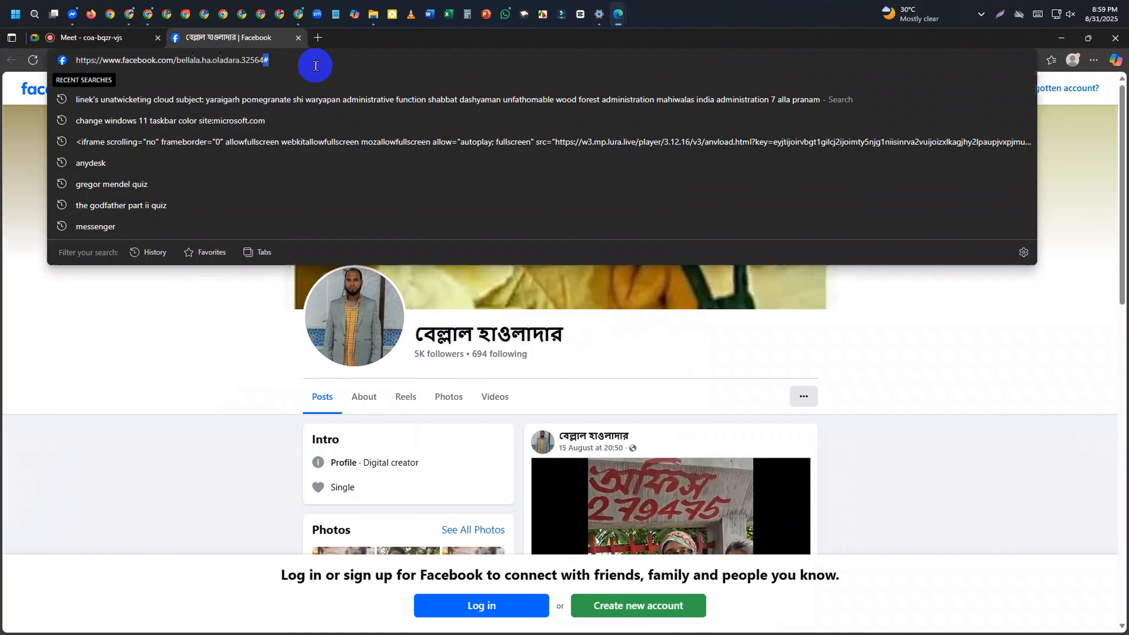
pyautogui.moveTo(340, 63); pyautogui.dragTo(57, 70)
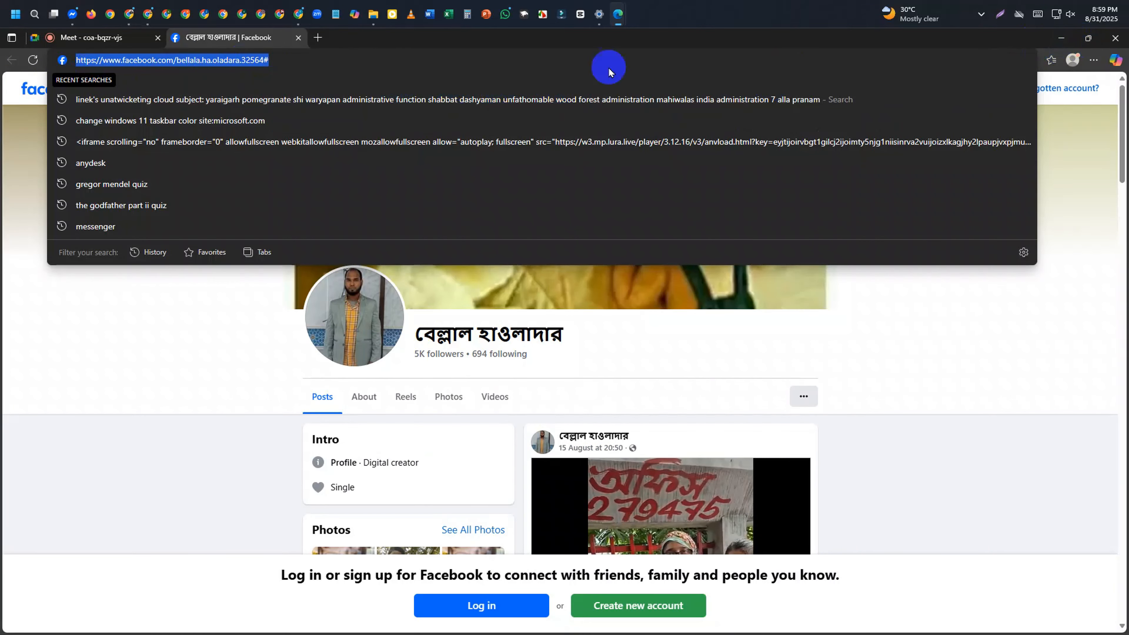
pyautogui.click(353, 66)
pyautogui.click(196, 300)
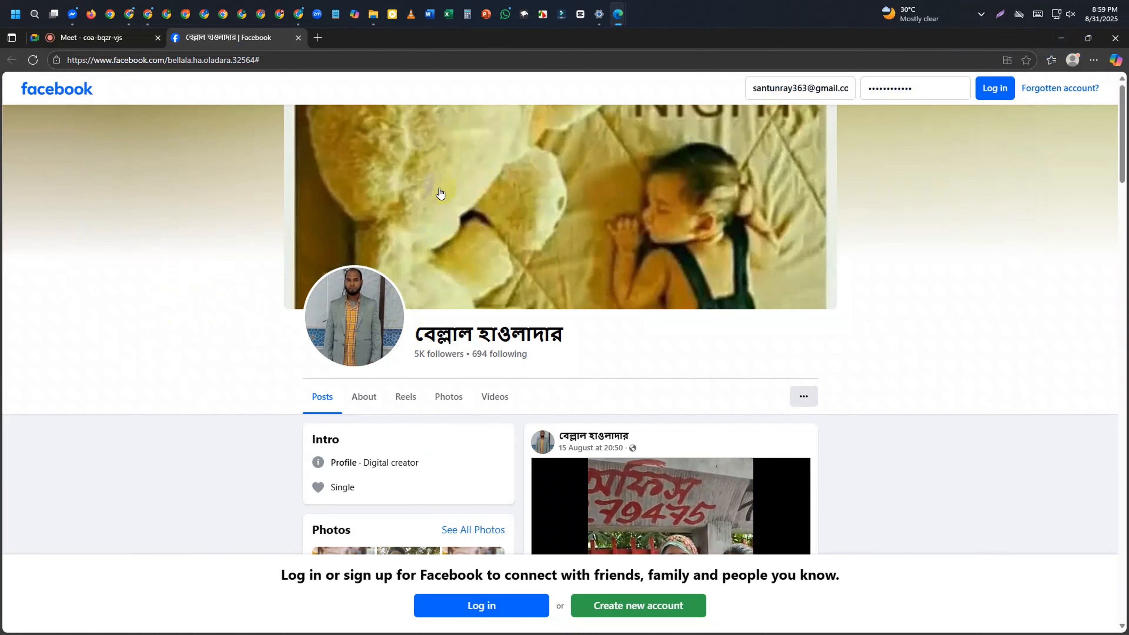
pyautogui.click(278, 59)
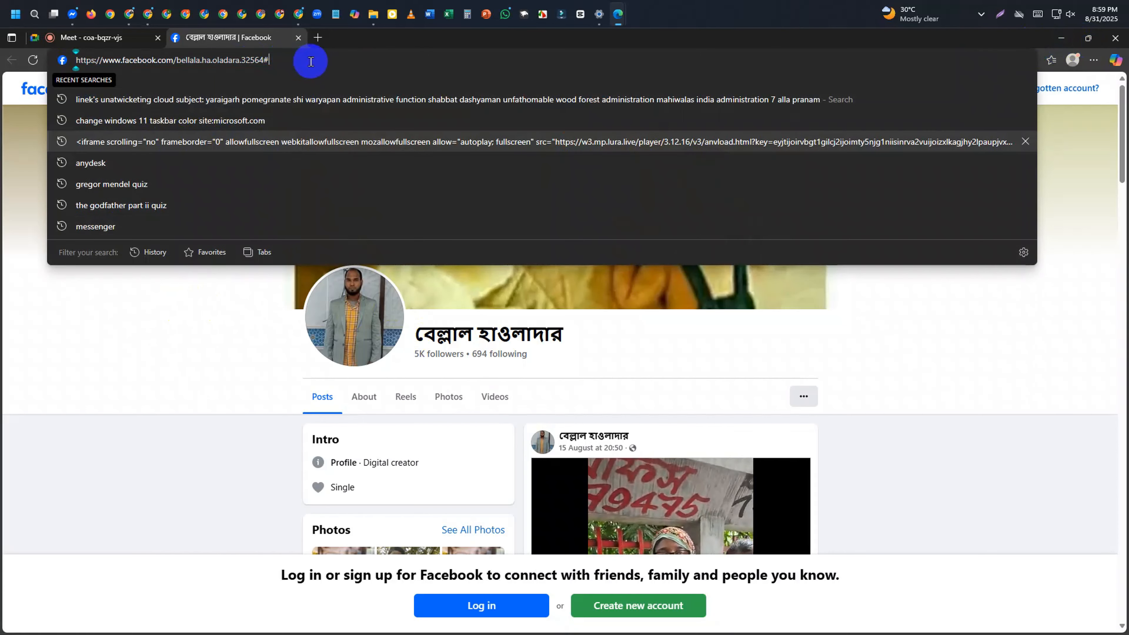
pyautogui.tripleClick(301, 60)
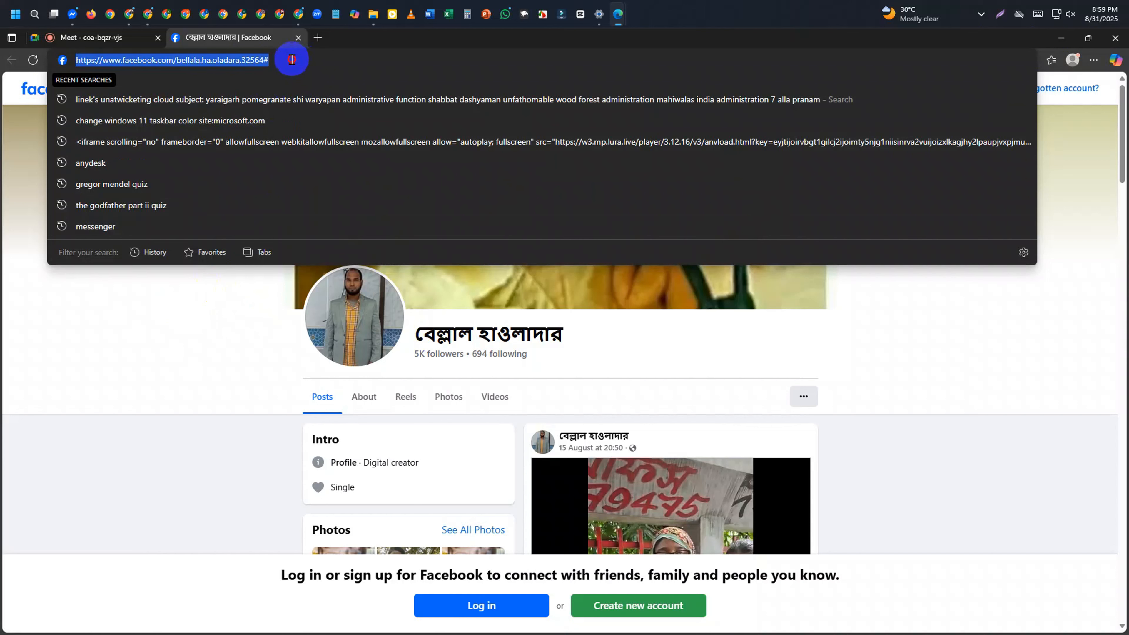
pyautogui.doubleClick(291, 59)
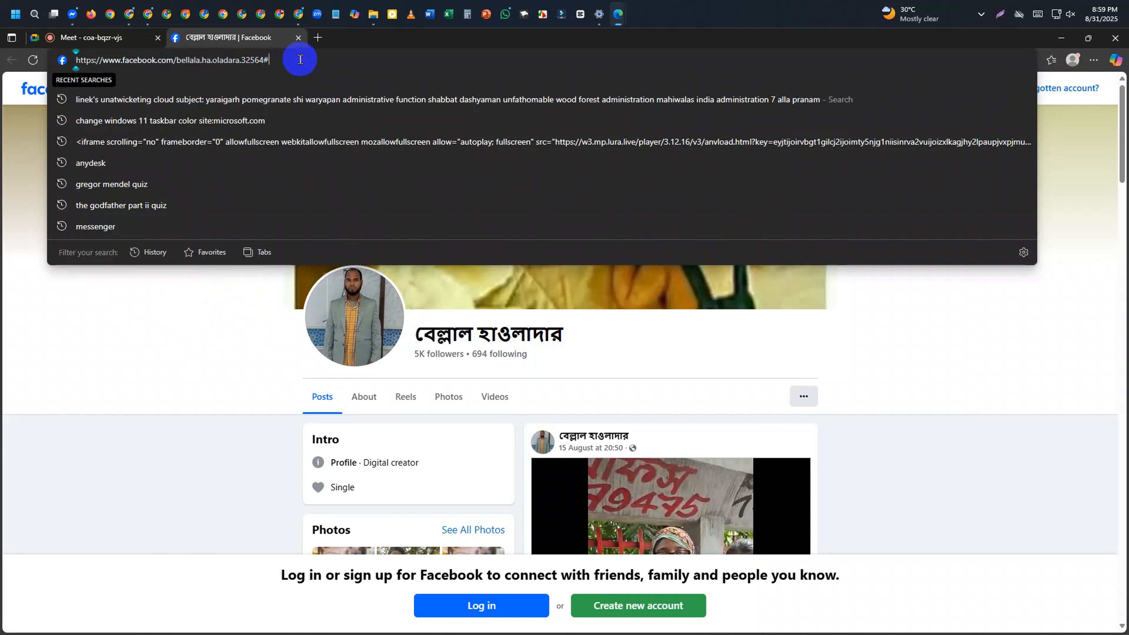
pyautogui.moveTo(269, 61); pyautogui.dragTo(79, 62)
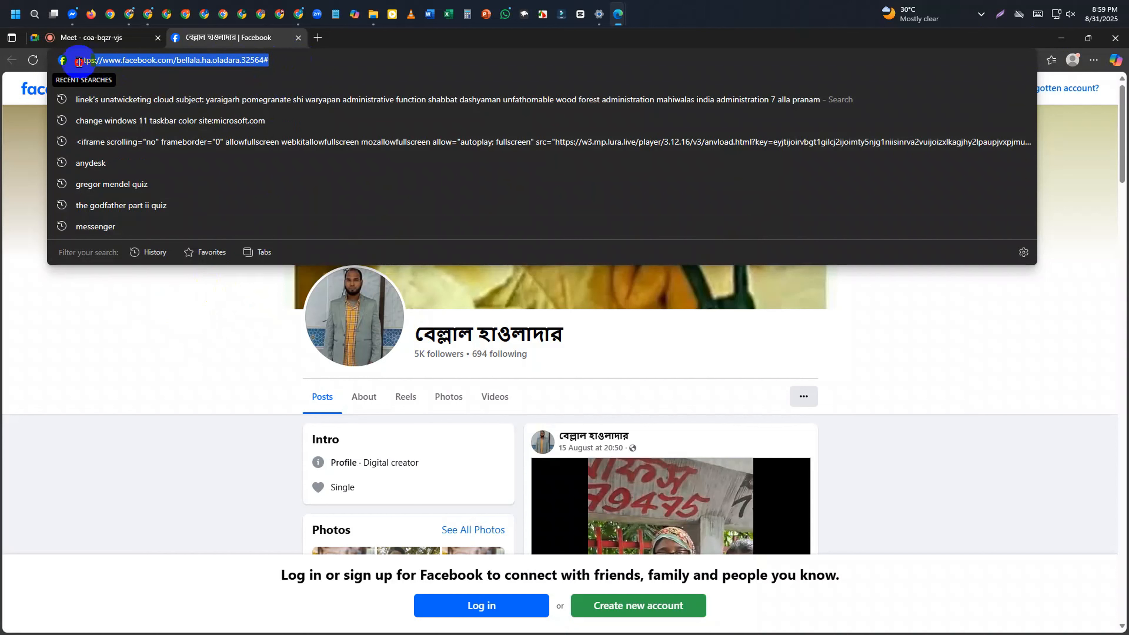
pyautogui.rightClick(115, 63)
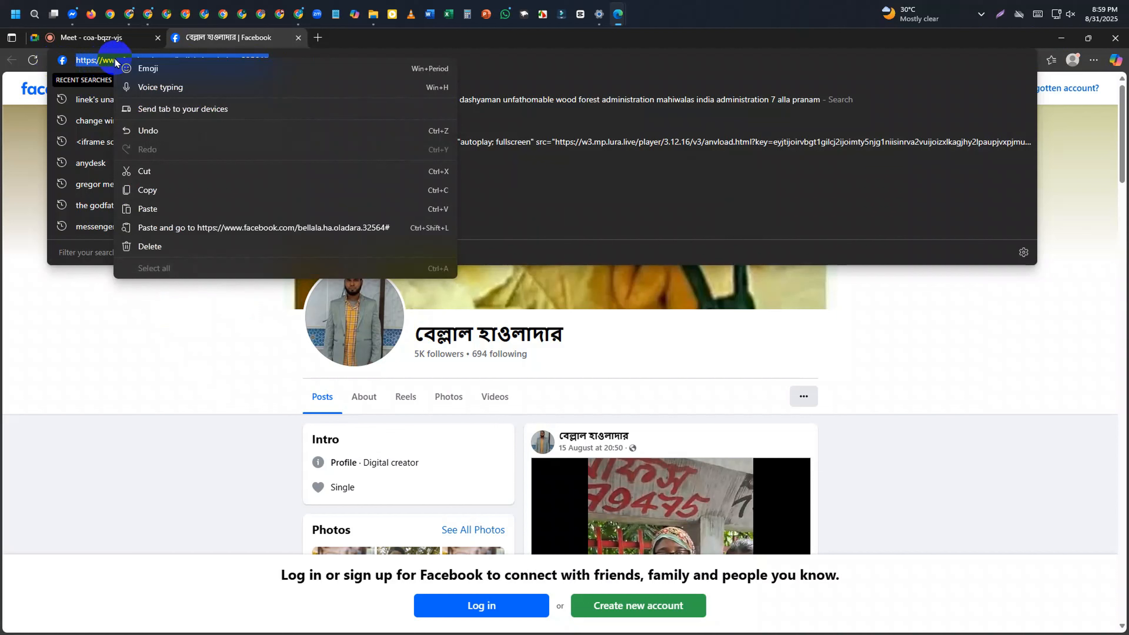
pyautogui.click(140, 197)
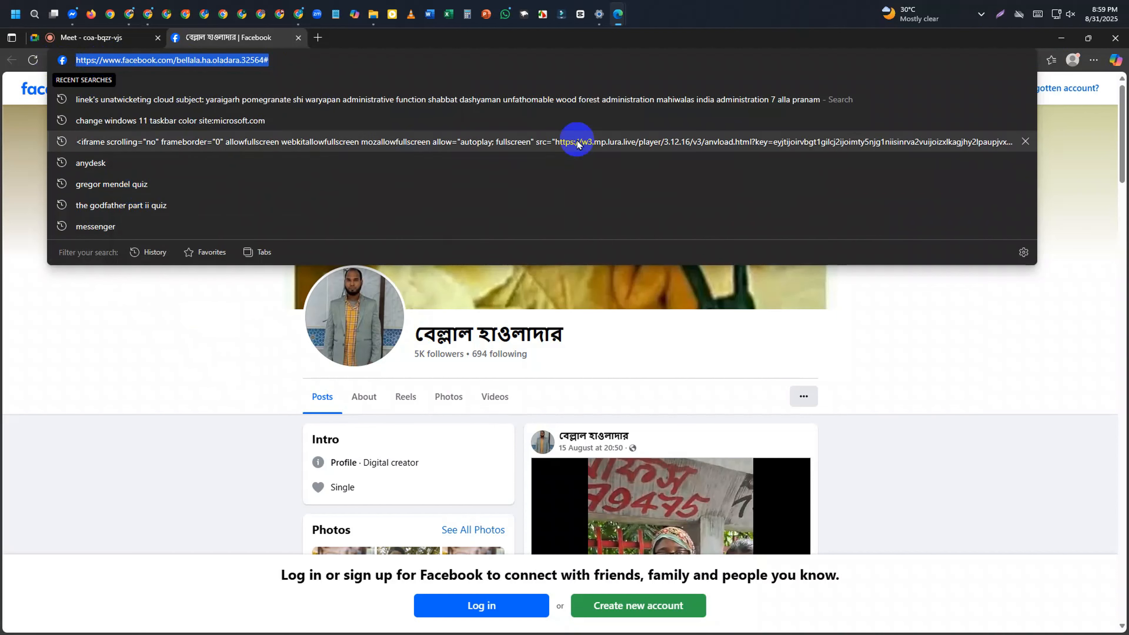
# Minimize the Facebook and Messenger windows and paste the profile address as the new link's URL in Channel customization
pyautogui.click(1063, 41)
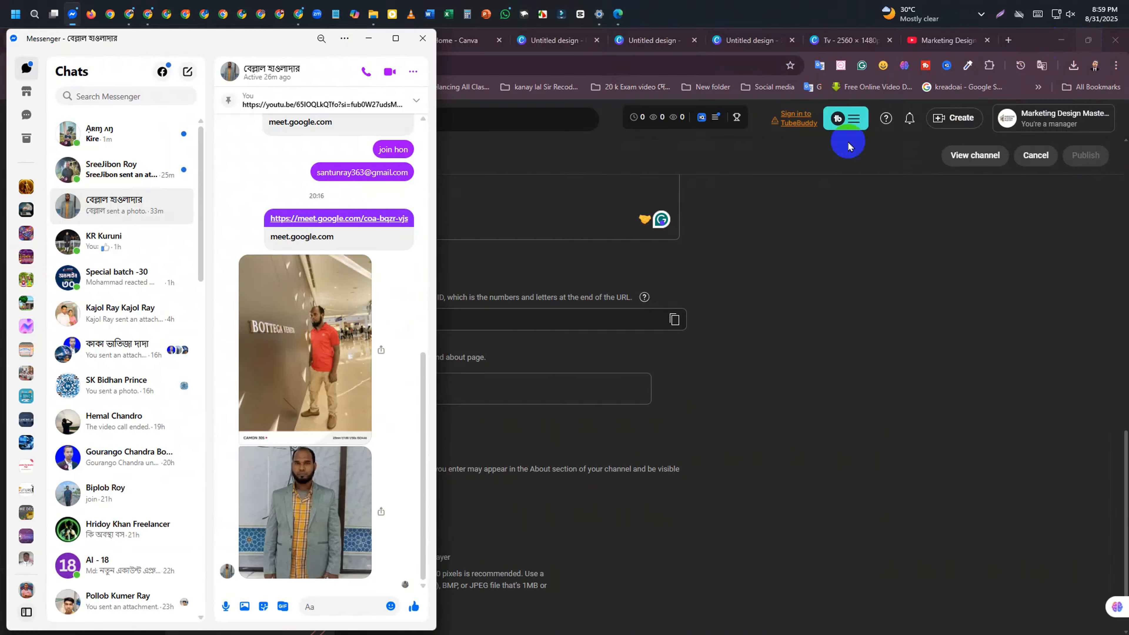
pyautogui.click(368, 40)
pyautogui.click(236, 391)
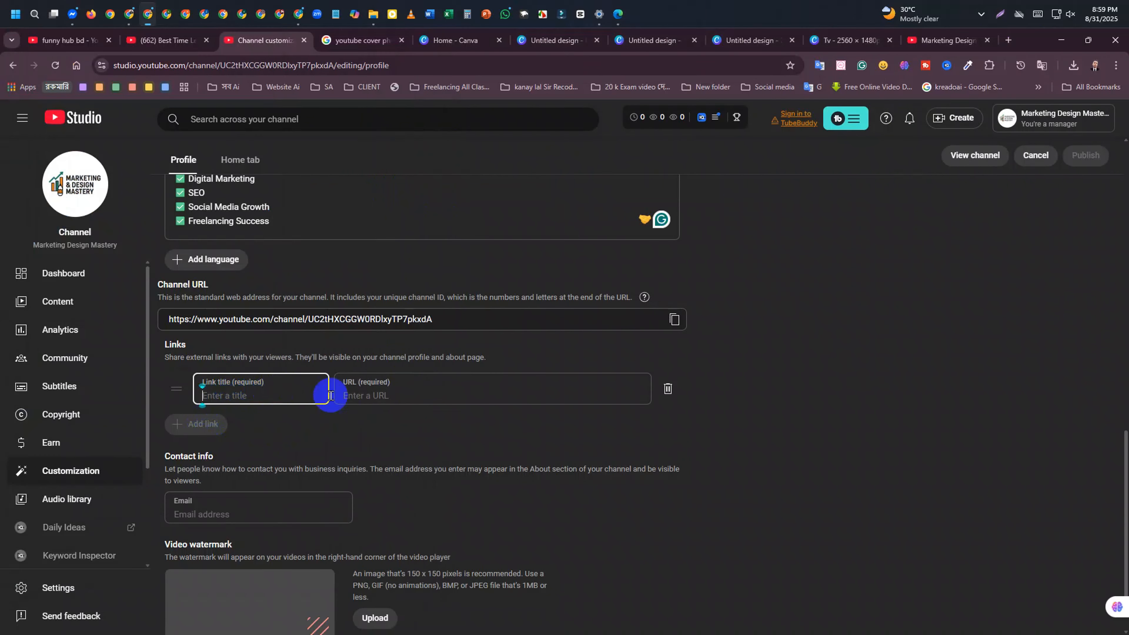
pyautogui.click(386, 397)
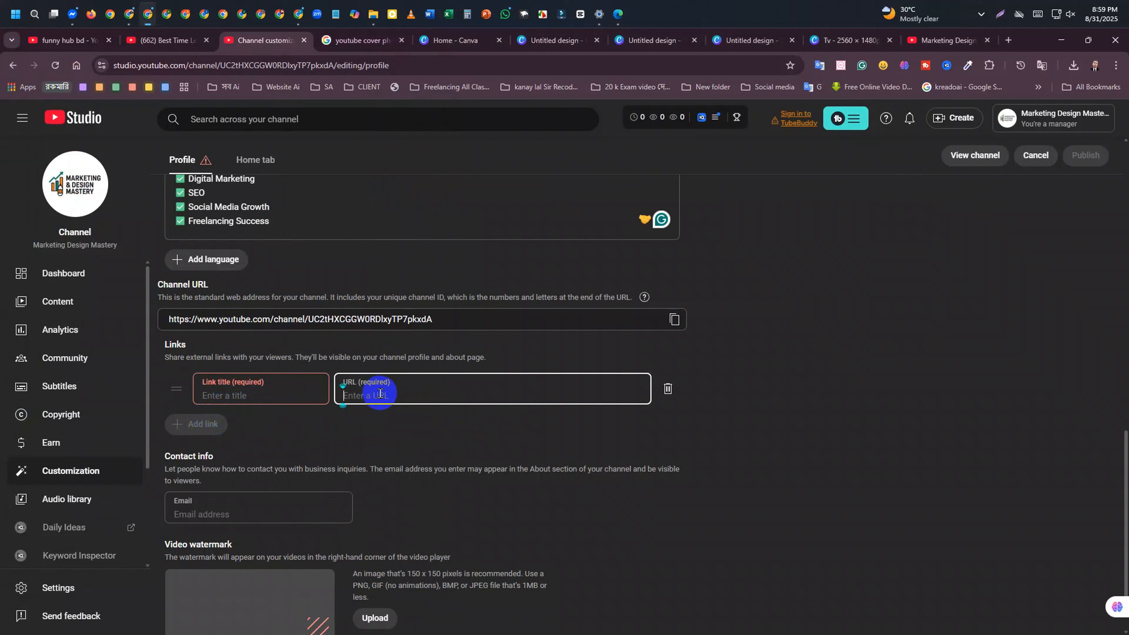
pyautogui.rightClick(380, 393)
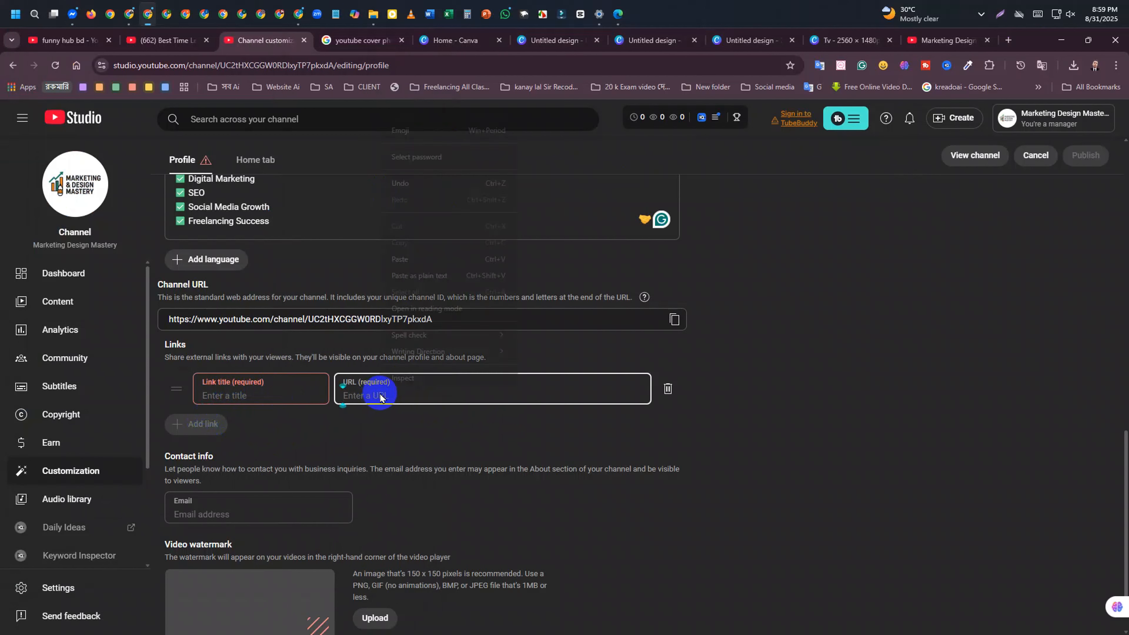
pyautogui.click(414, 259)
# Title the new link "Facebook" and remove the trailing "#" from its URL
pyautogui.click(257, 398)
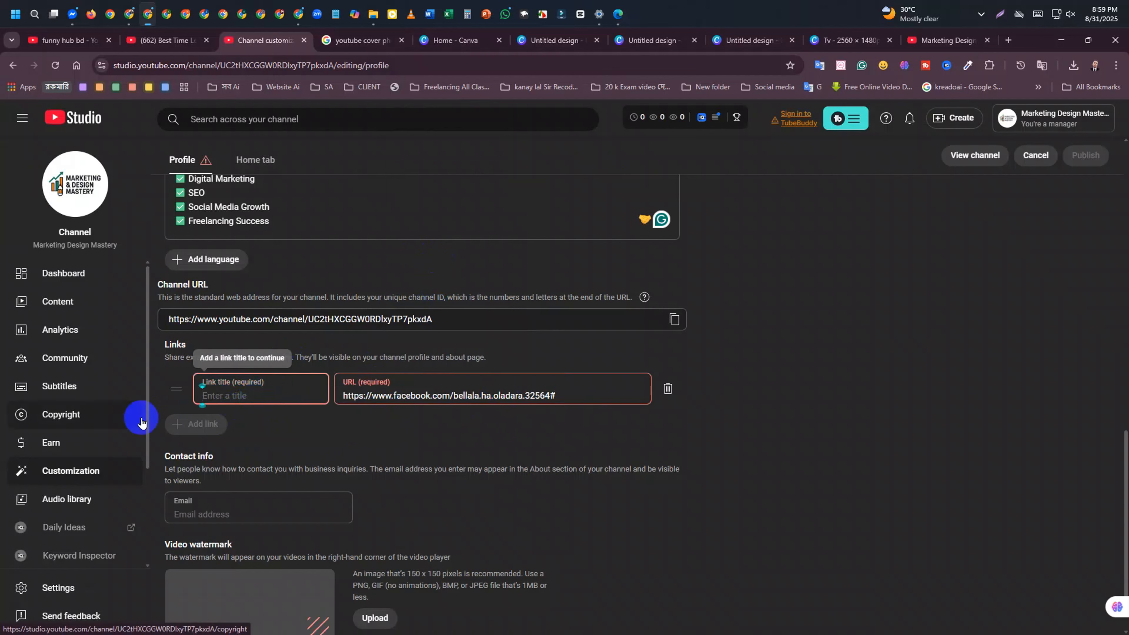
pyautogui.write('Facebook')
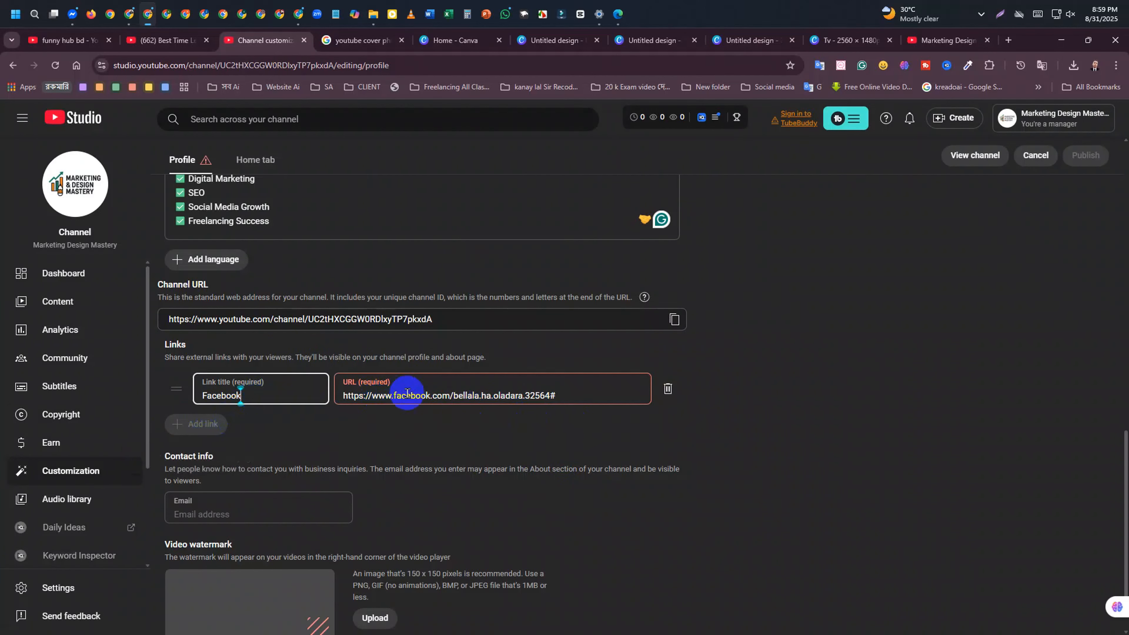
pyautogui.moveTo(561, 397); pyautogui.dragTo(315, 395)
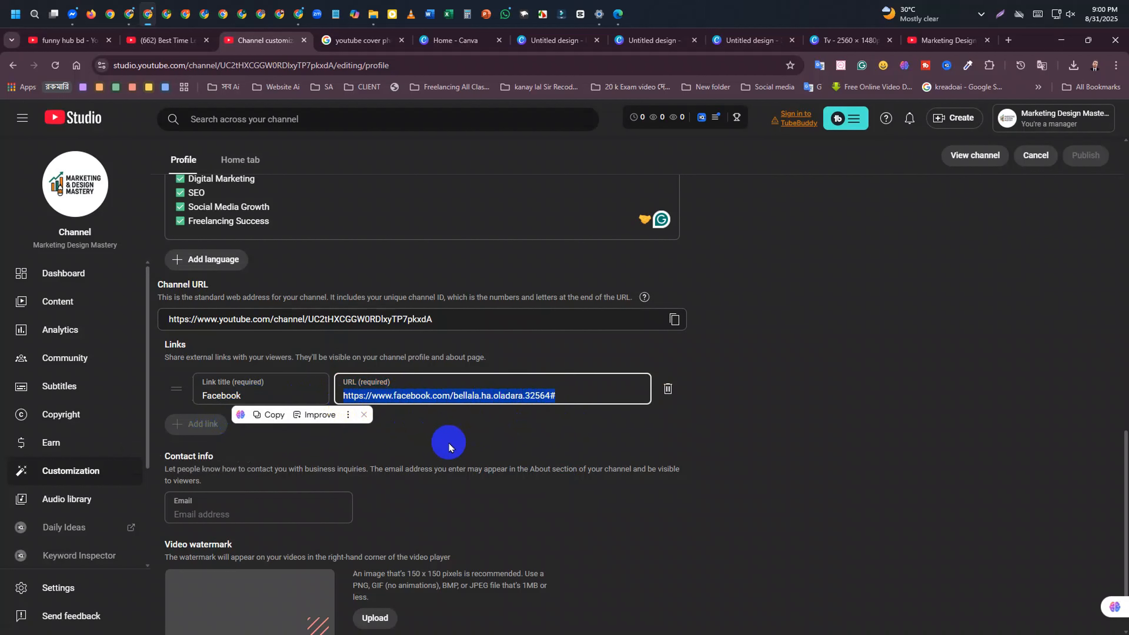
pyautogui.press('Right')
pyautogui.press('BackSpace')
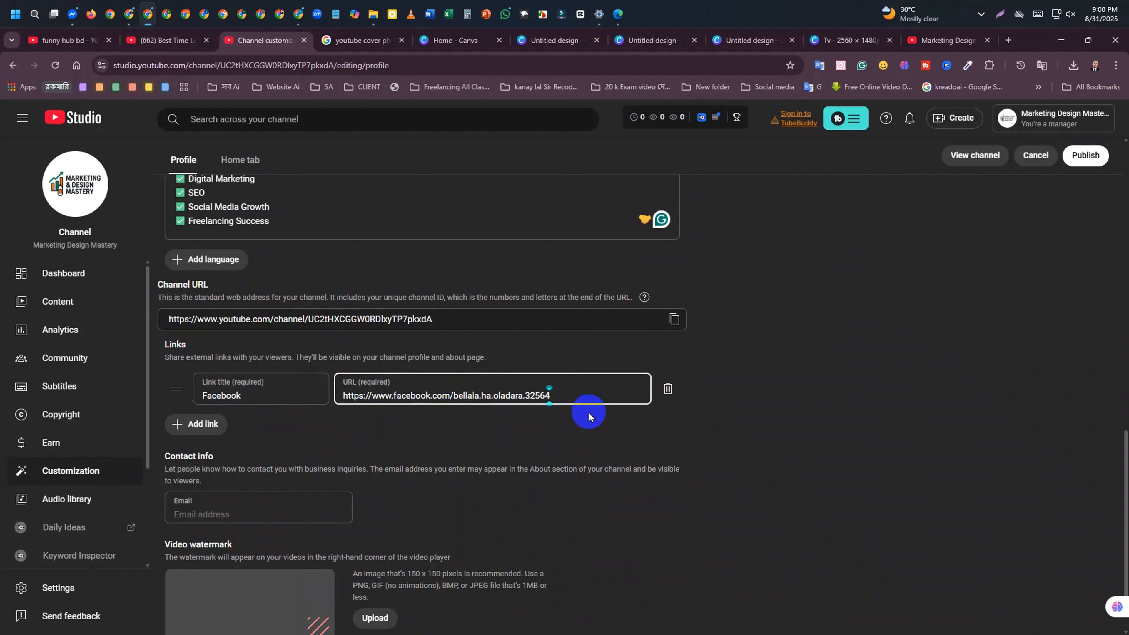
# Publish the channel profile changes, including the new Facebook link
pyautogui.click(585, 424)
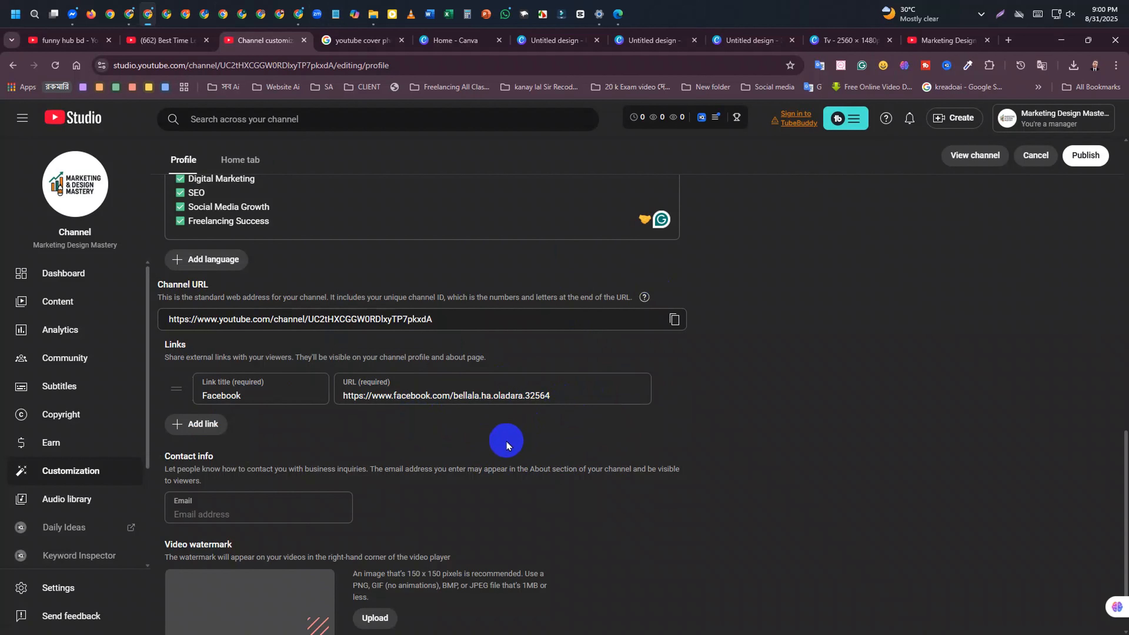
pyautogui.scroll(-1, 458, 443)
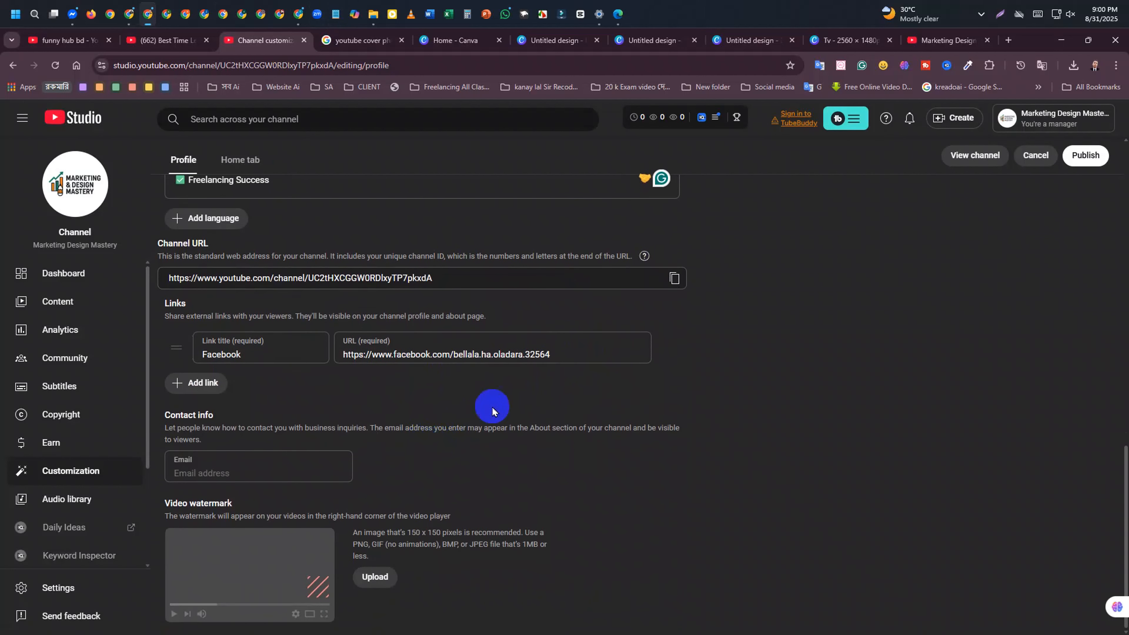
pyautogui.click(1080, 163)
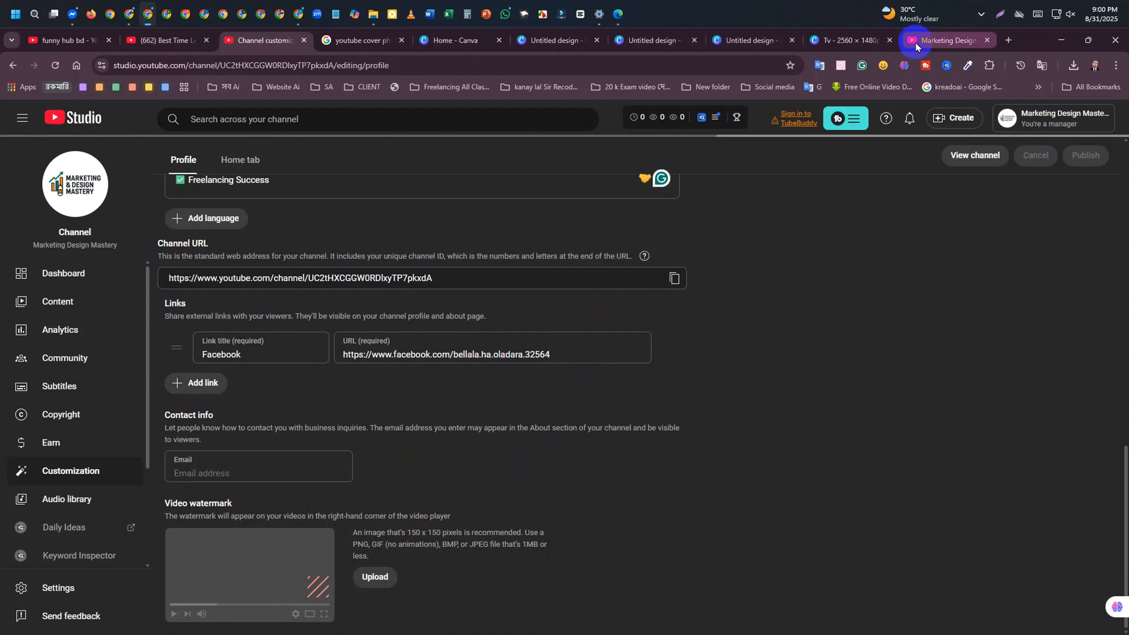
# Switch to the Marketing Design Mastery channel page, check the Facebook link in its channel details, and close them
pyautogui.click(915, 42)
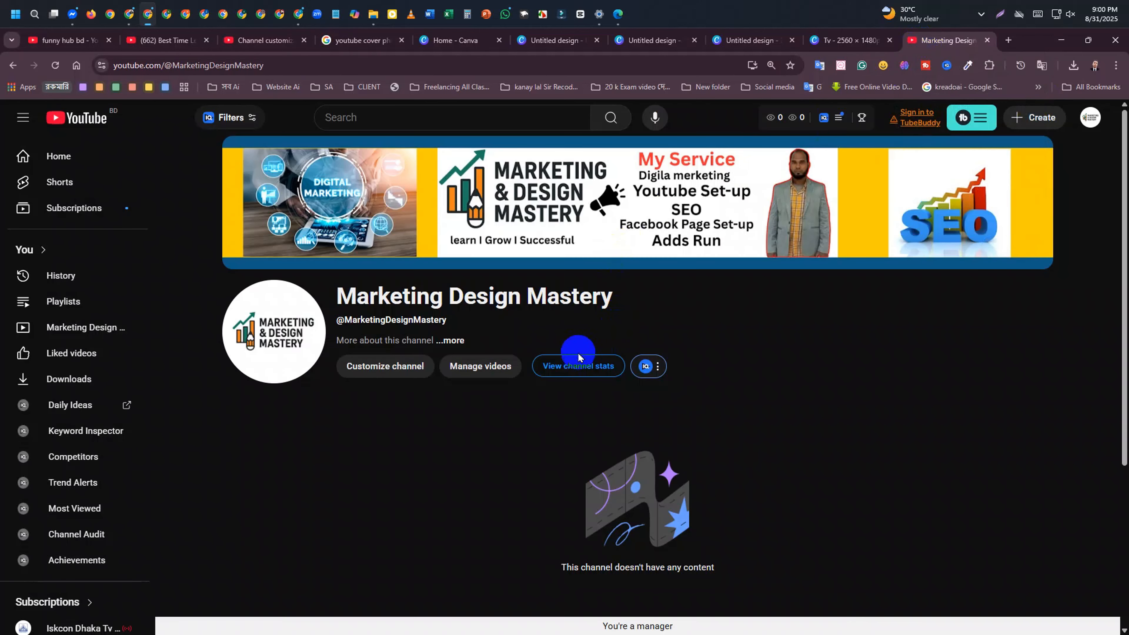
pyautogui.click(441, 343)
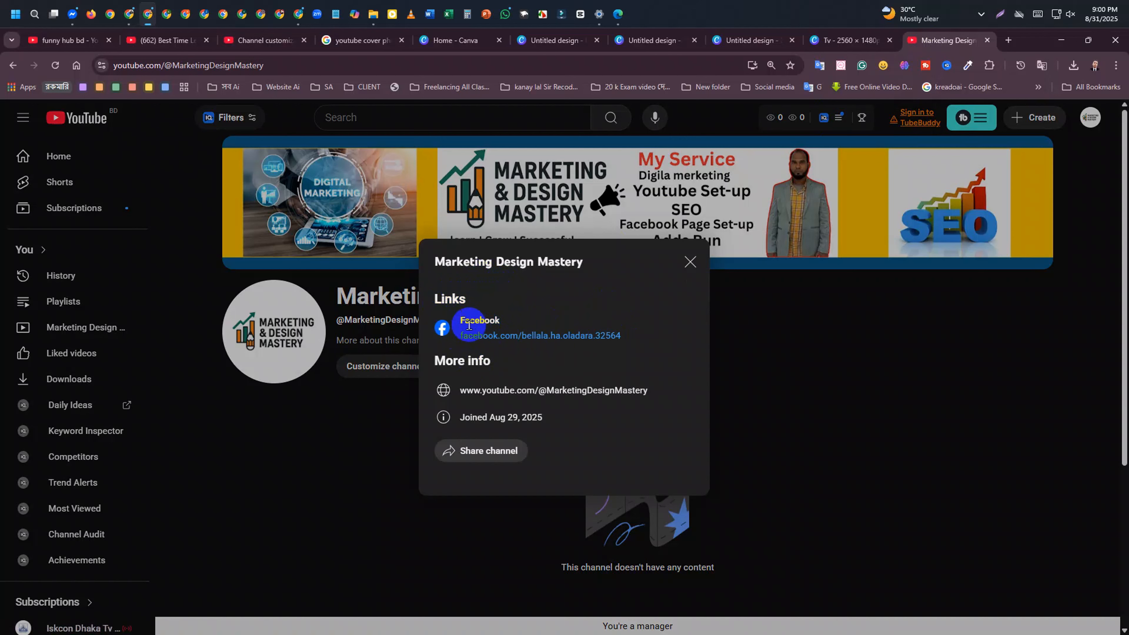
pyautogui.click(687, 262)
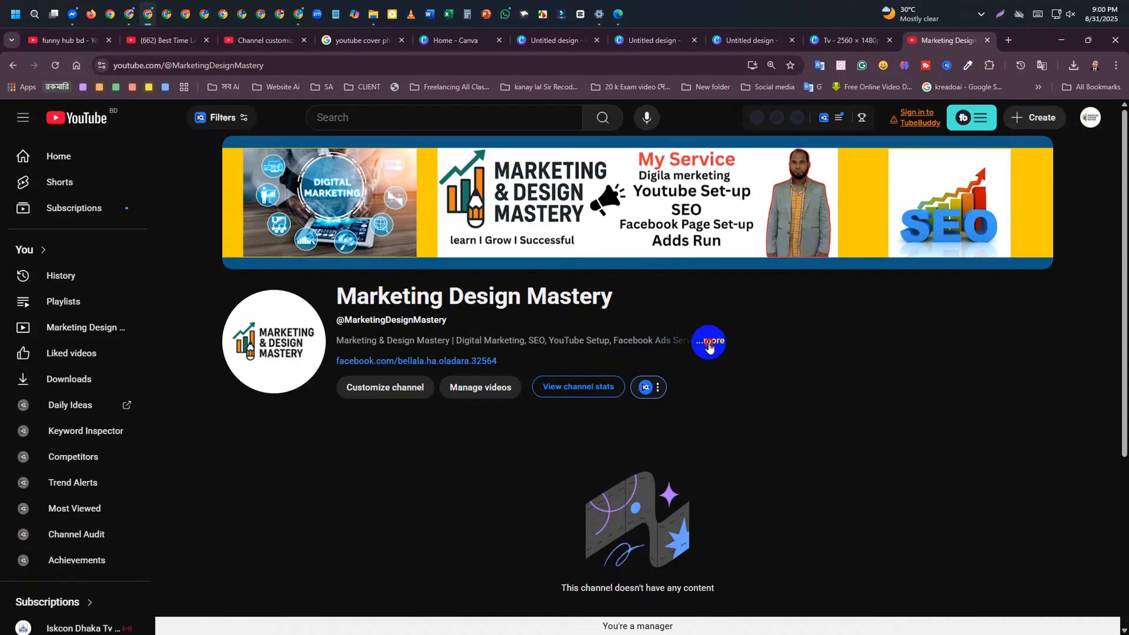
# Examine the published description, services list, Facebook link and more info in the refreshed channel page's details
pyautogui.click(709, 345)
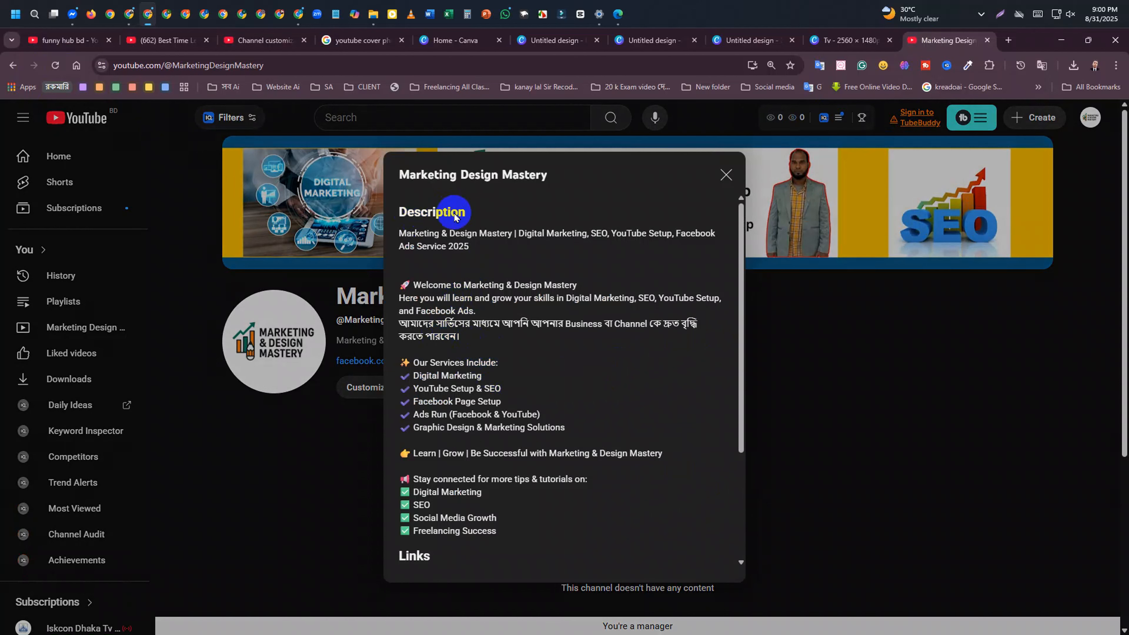
pyautogui.scroll(-3, 435, 287)
pyautogui.scroll(3, 433, 288)
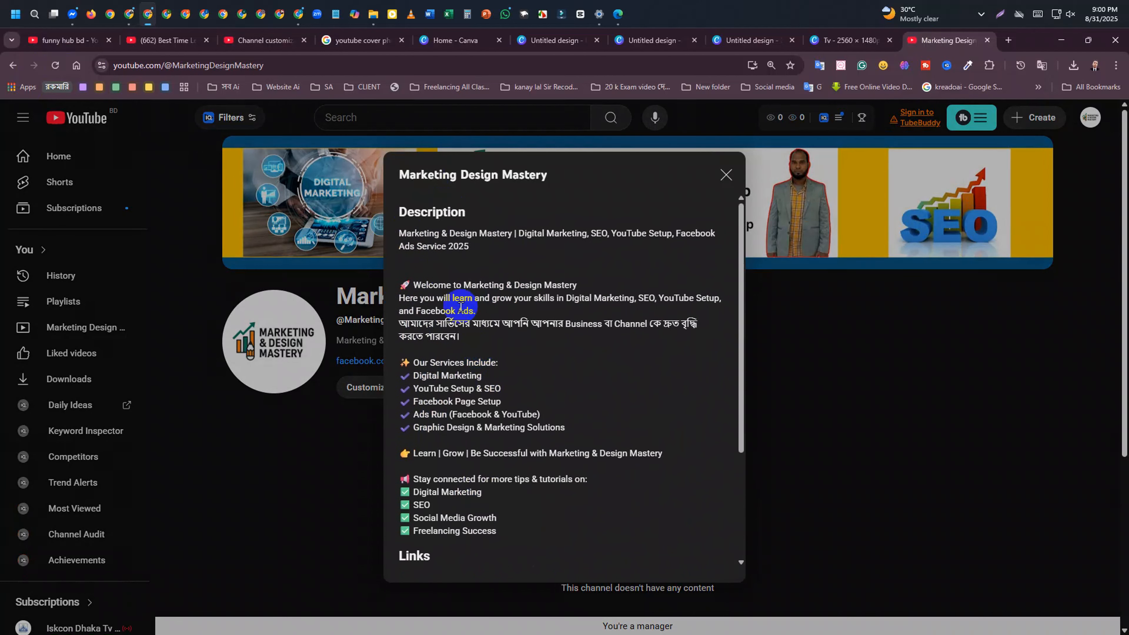
pyautogui.scroll(-3, 460, 306)
pyautogui.scroll(3, 404, 291)
pyautogui.scroll(-3, 424, 352)
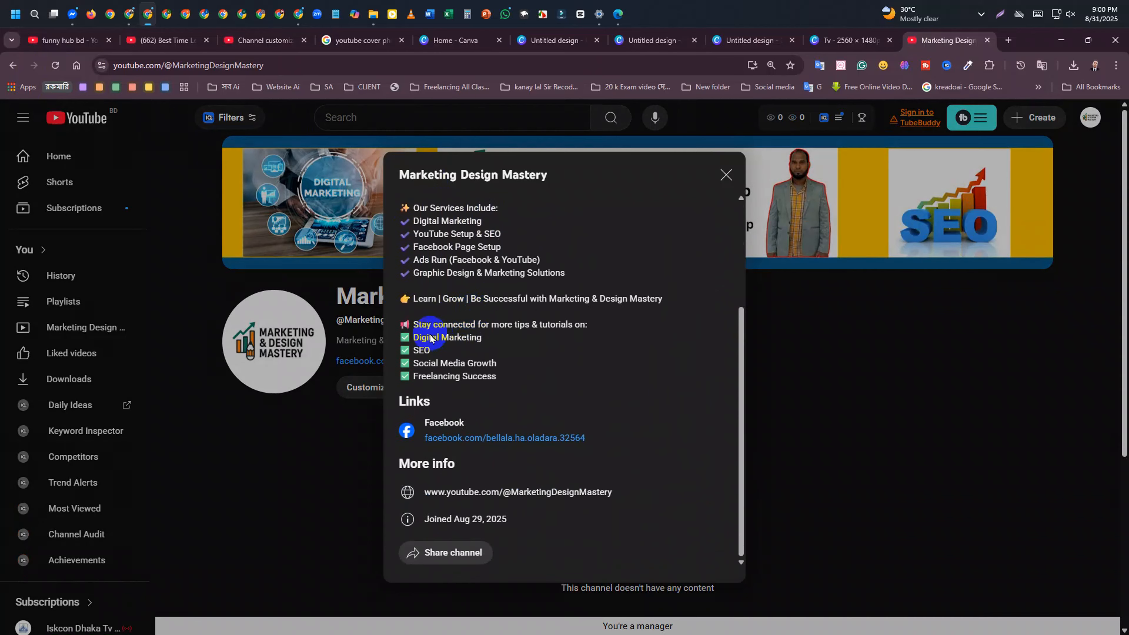
pyautogui.scroll(3, 430, 338)
pyautogui.scroll(-3, 479, 361)
pyautogui.scroll(3, 434, 323)
pyautogui.scroll(-3, 504, 328)
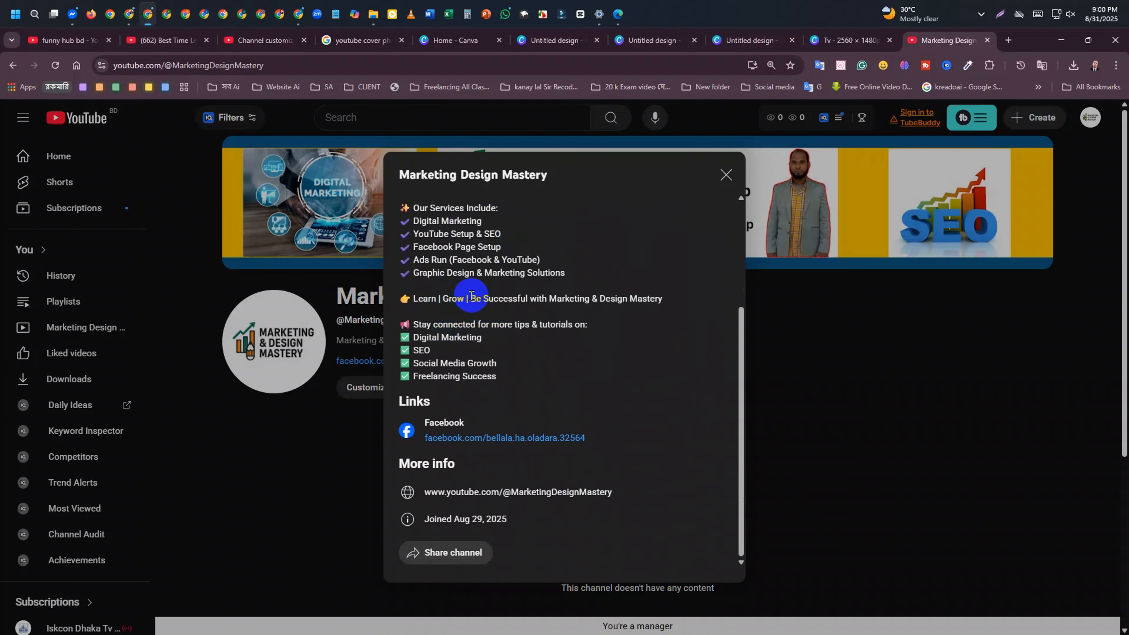
pyautogui.scroll(5, 484, 296)
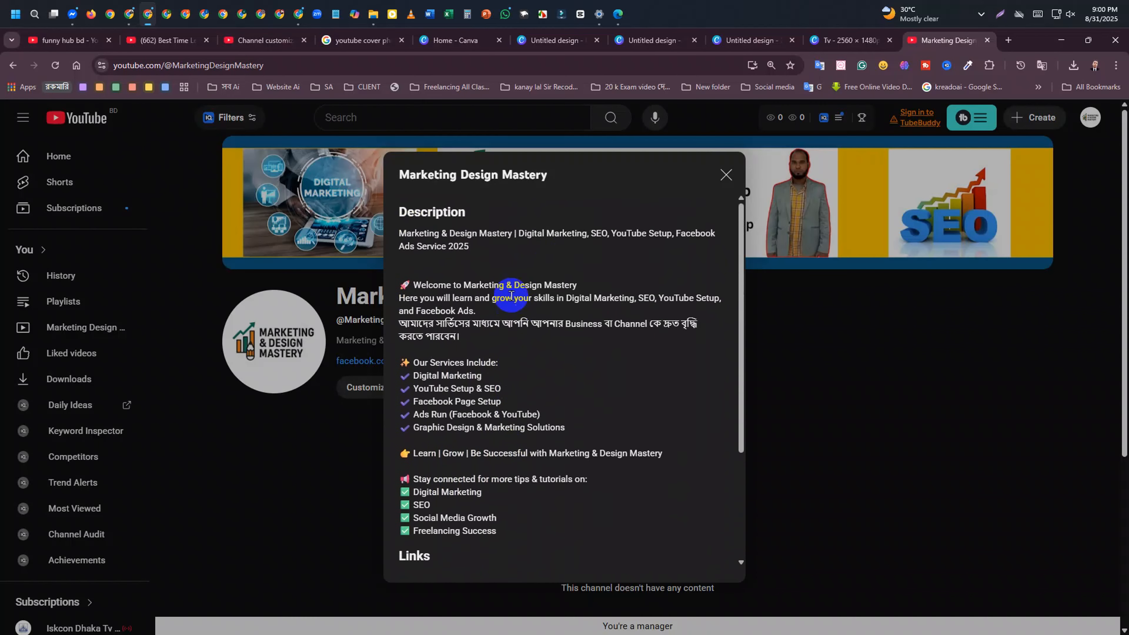
pyautogui.press('Escape')
# Reopen the channel details and highlight the opening lines of the description to review its title text
pyautogui.scroll(-2, 461, 303)
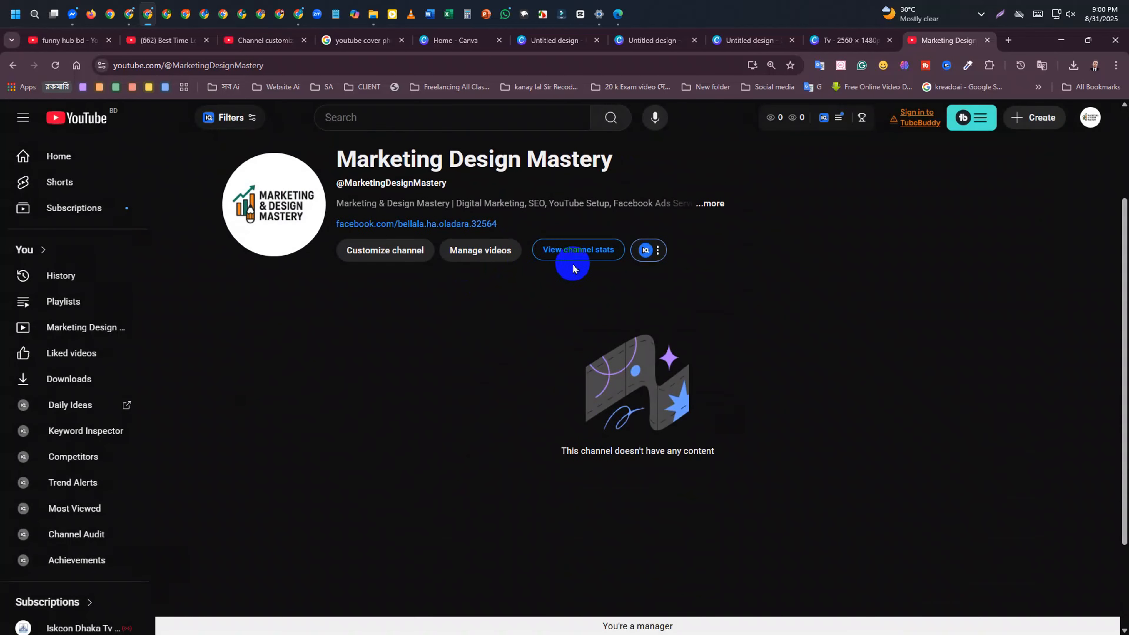
pyautogui.scroll(2, 623, 294)
pyautogui.click(706, 341)
pyautogui.scroll(-5, 655, 353)
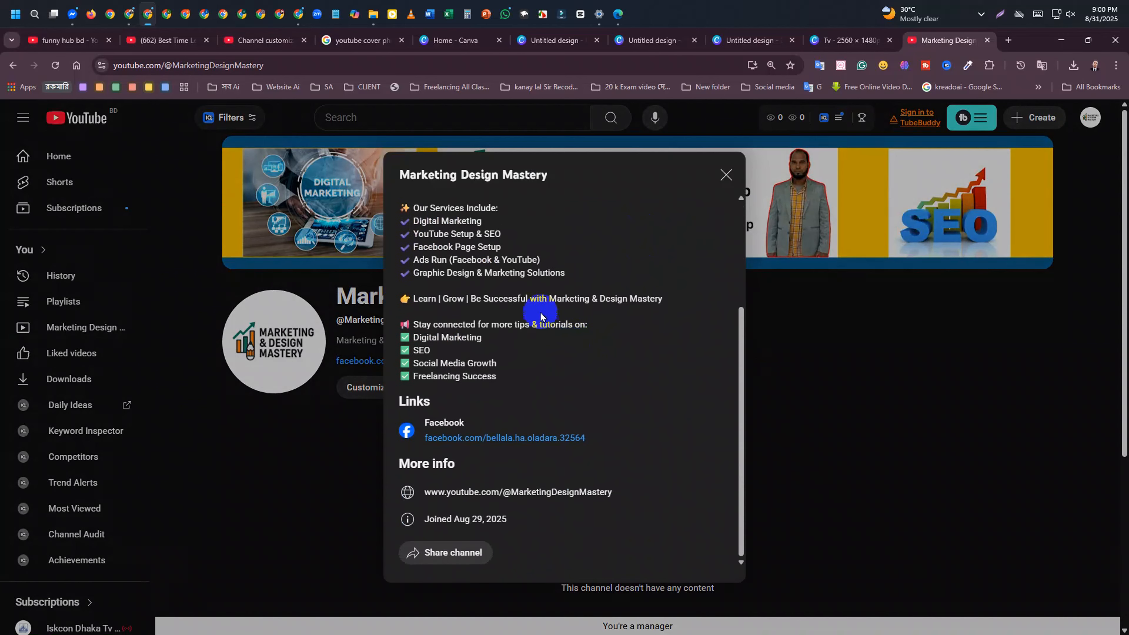
pyautogui.scroll(5, 578, 323)
pyautogui.moveTo(400, 209); pyautogui.dragTo(448, 245)
pyautogui.click(413, 242)
pyautogui.tripleClick(404, 230)
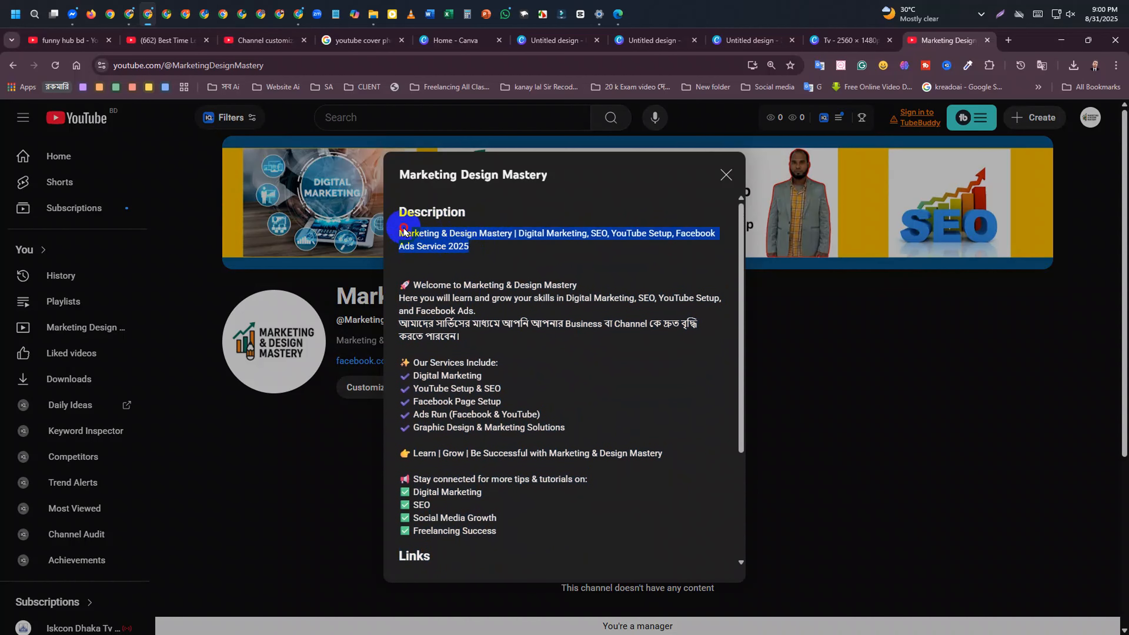
pyautogui.moveTo(381, 279); pyautogui.dragTo(476, 472)
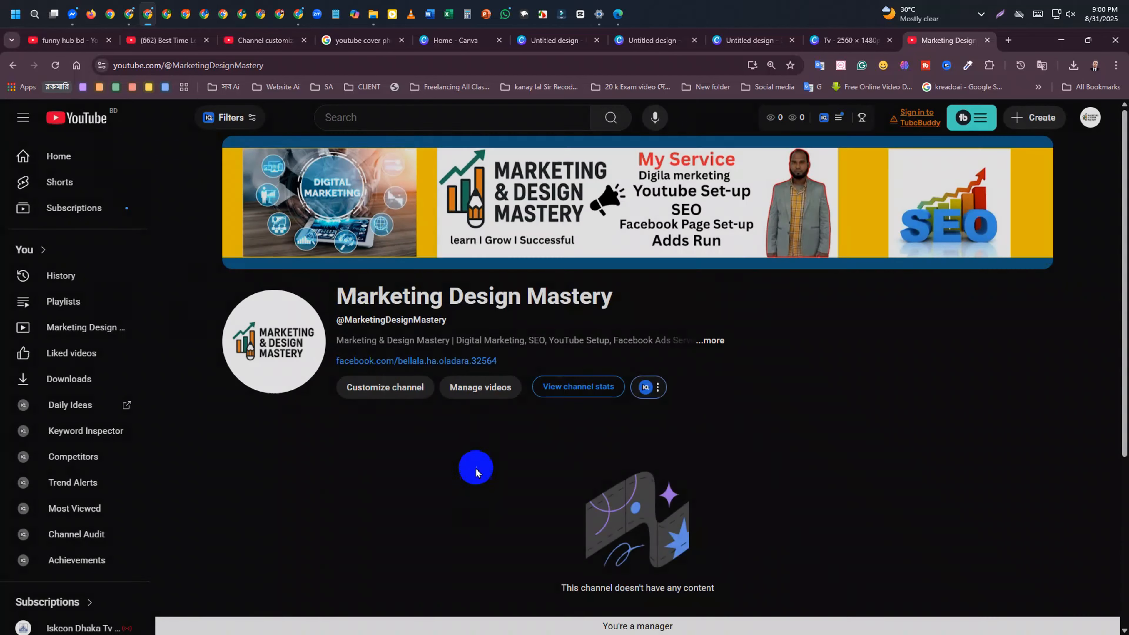
# Review the channel details once more from the welcome text down to the links and more info, and close them
pyautogui.scroll(-3, 477, 467)
pyautogui.click(712, 217)
pyautogui.scroll(-8, 578, 312)
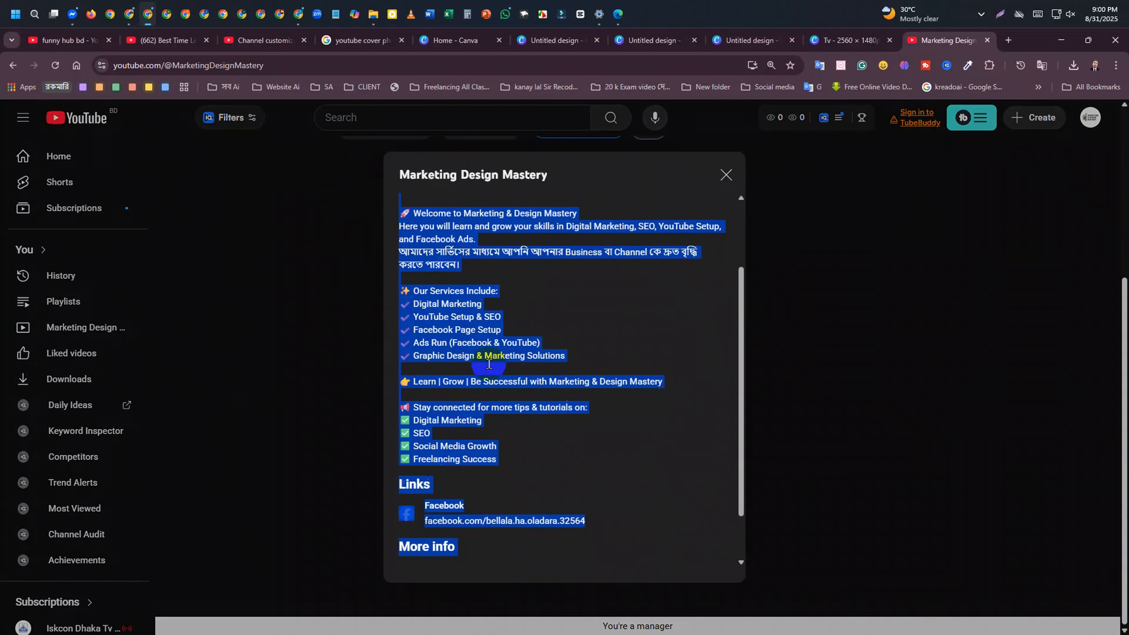
pyautogui.click(447, 431)
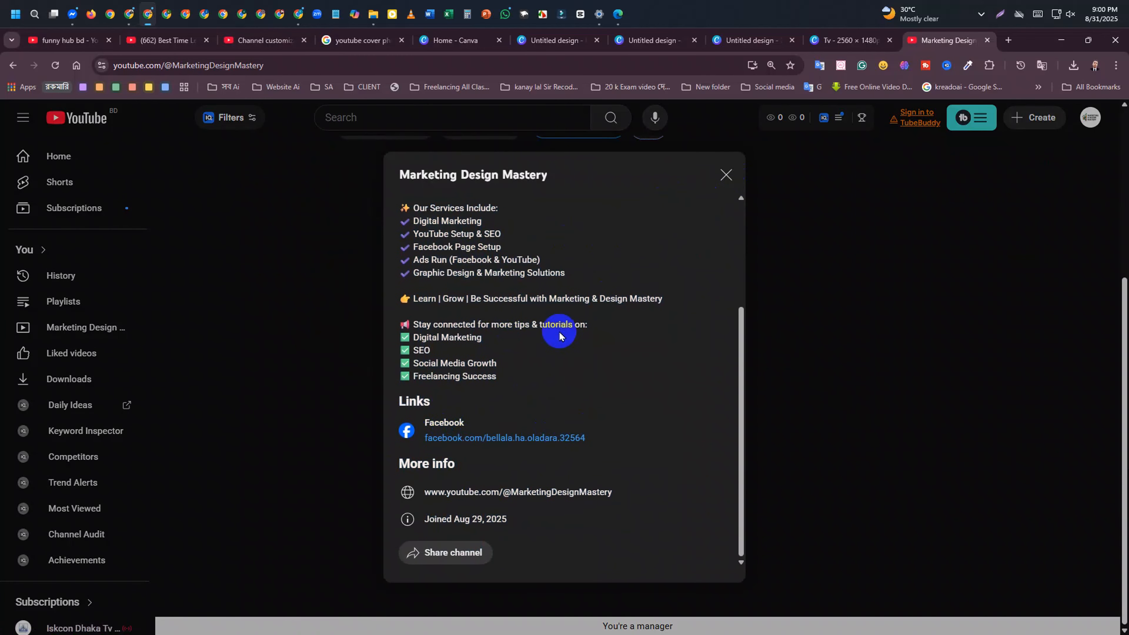
pyautogui.scroll(4, 559, 330)
pyautogui.click(726, 174)
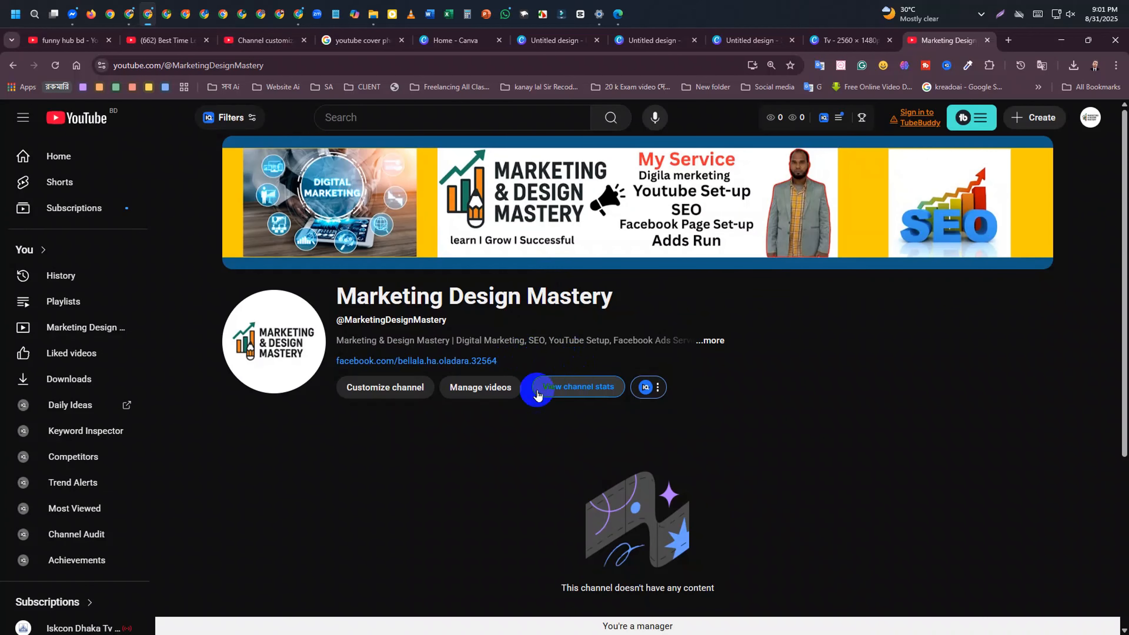
# Examine the links and email entry in the Best Time Learn channel's details as a reference, and return to Channel customization
pyautogui.click(254, 47)
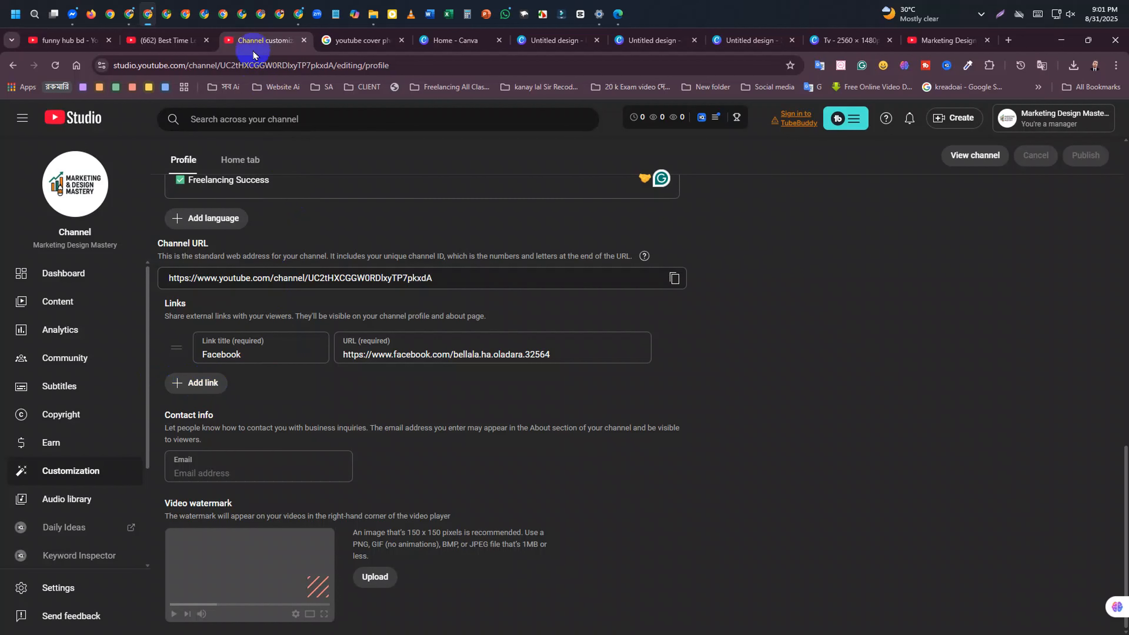
pyautogui.click(171, 39)
pyautogui.scroll(-5, 522, 404)
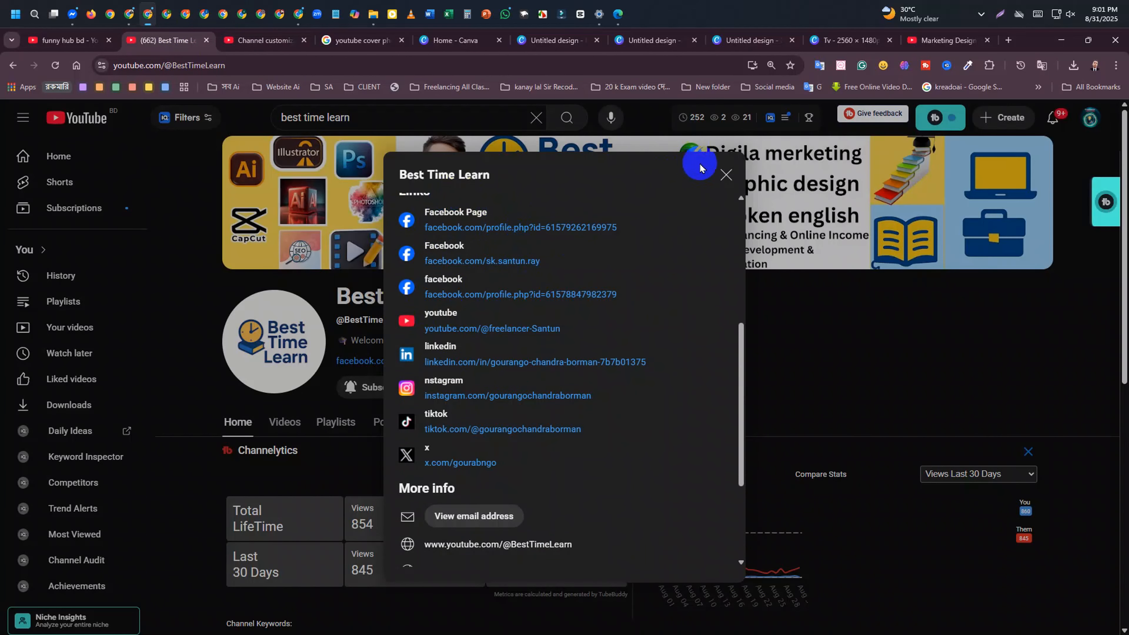
pyautogui.click(724, 174)
pyautogui.click(274, 40)
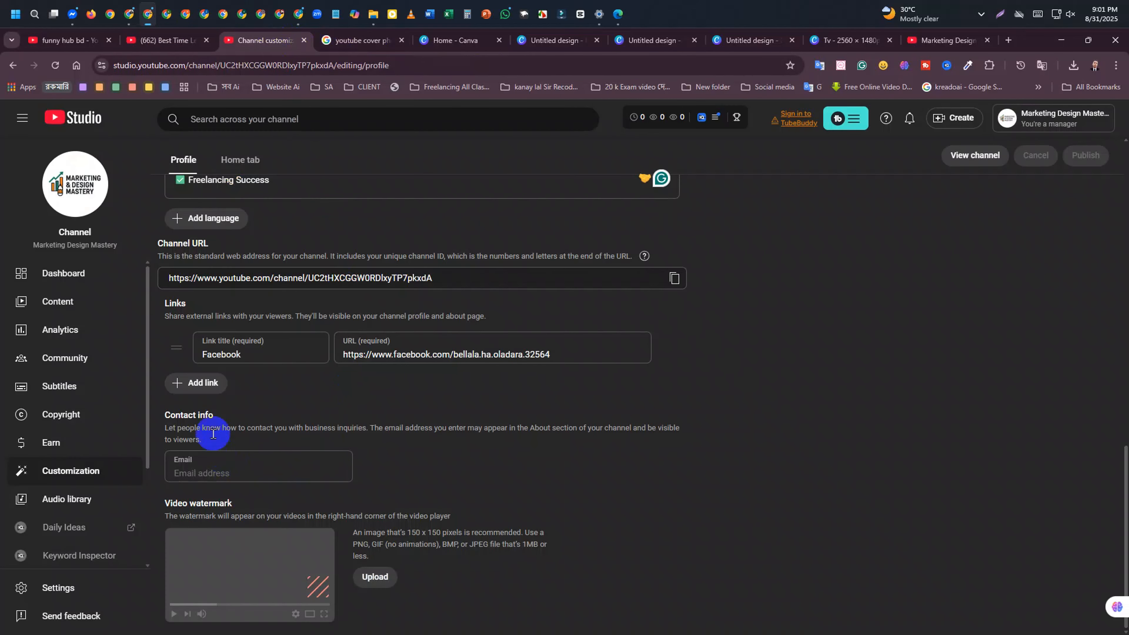
# Start the contact info email entry and switch to the contact's Messenger chat to look up the email address
pyautogui.click(213, 475)
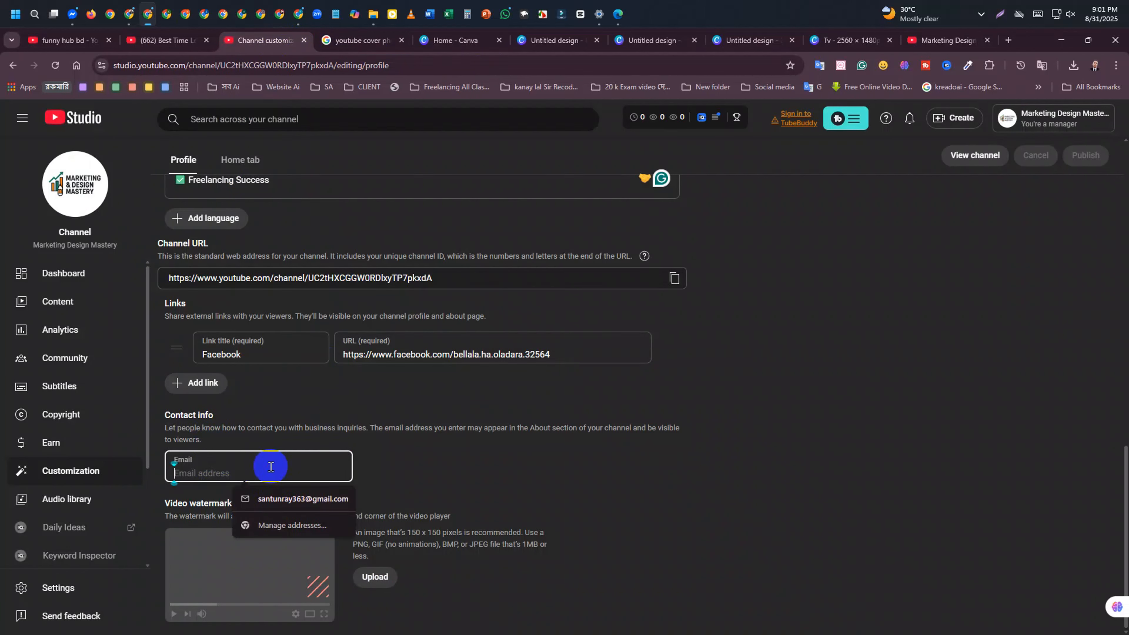
pyautogui.click(155, 50)
pyautogui.click(110, 12)
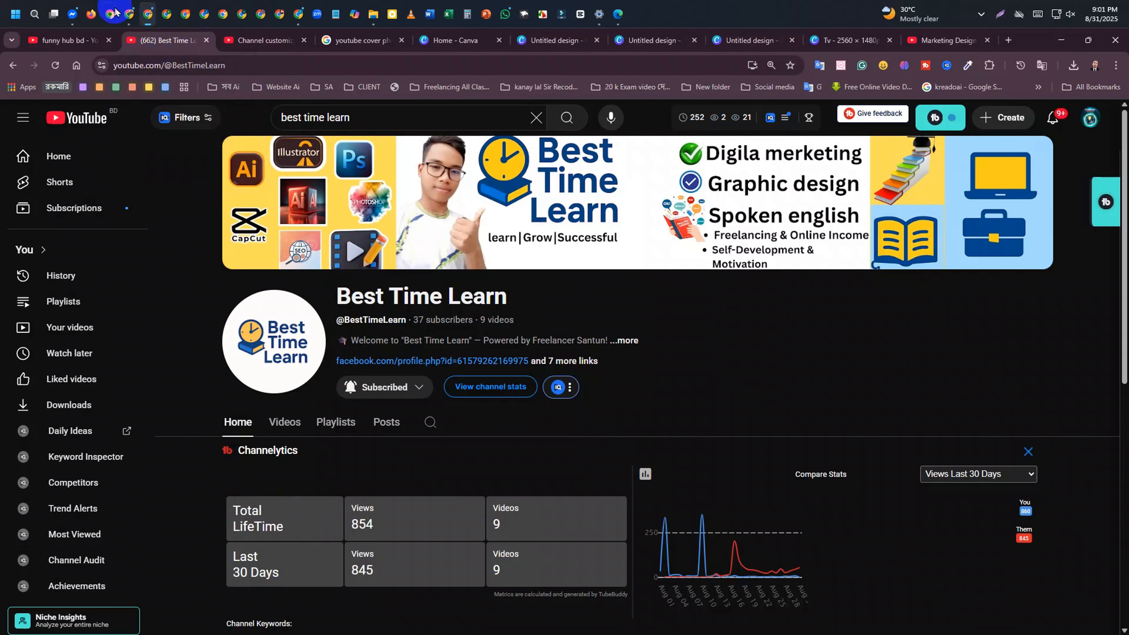
pyautogui.click(74, 22)
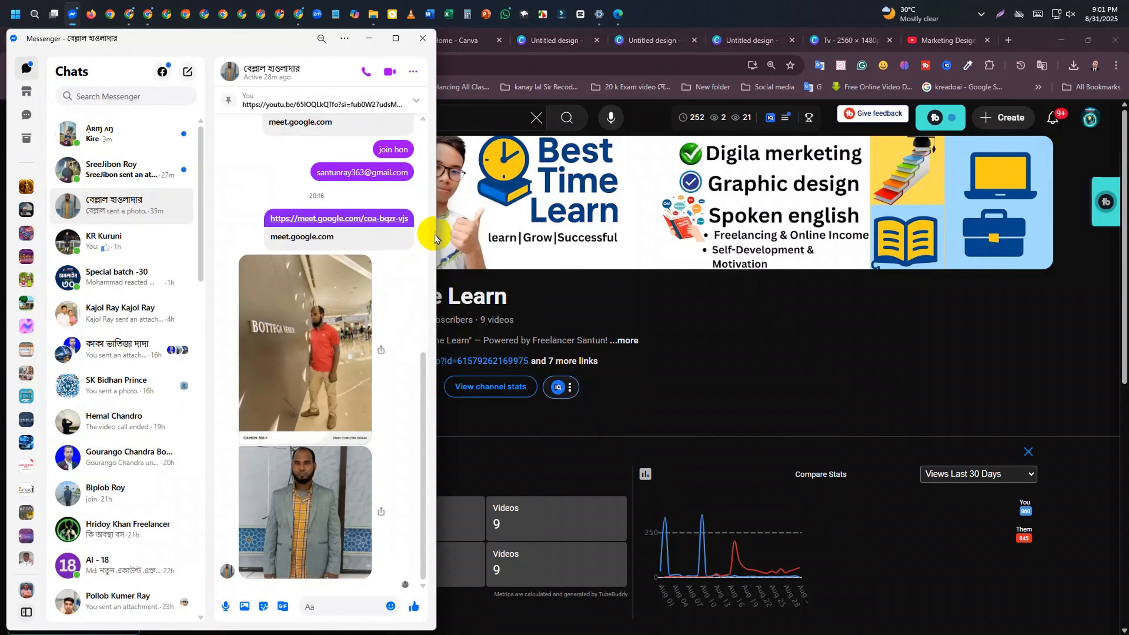